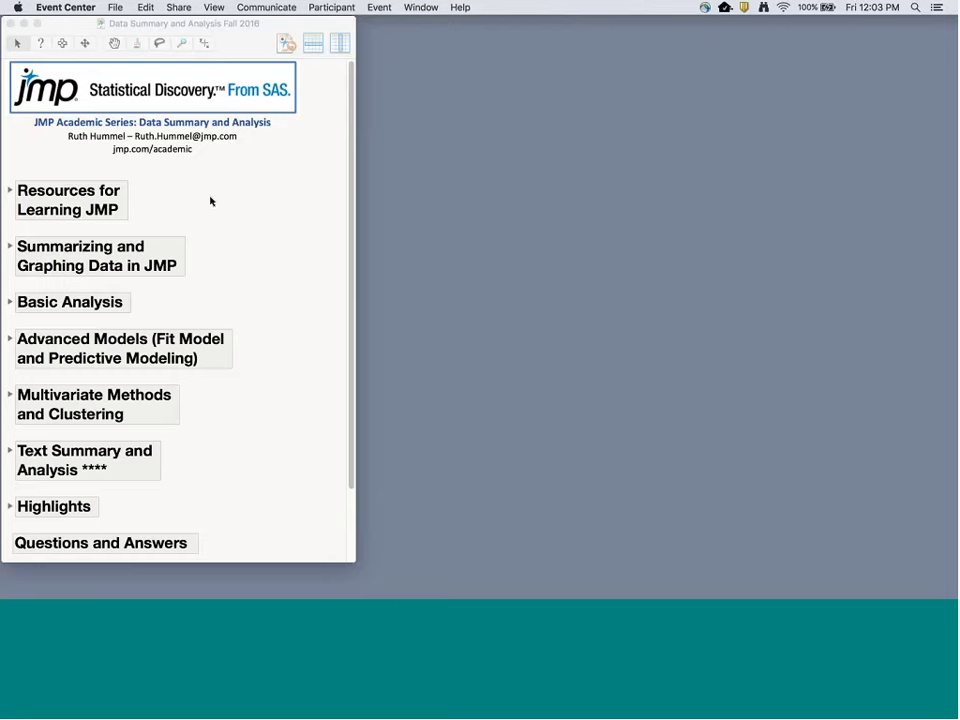
Expand the Resources for Learning JMP section and open its jmp.com/teach link to look over the academic learning resources.
left_click(10, 192)
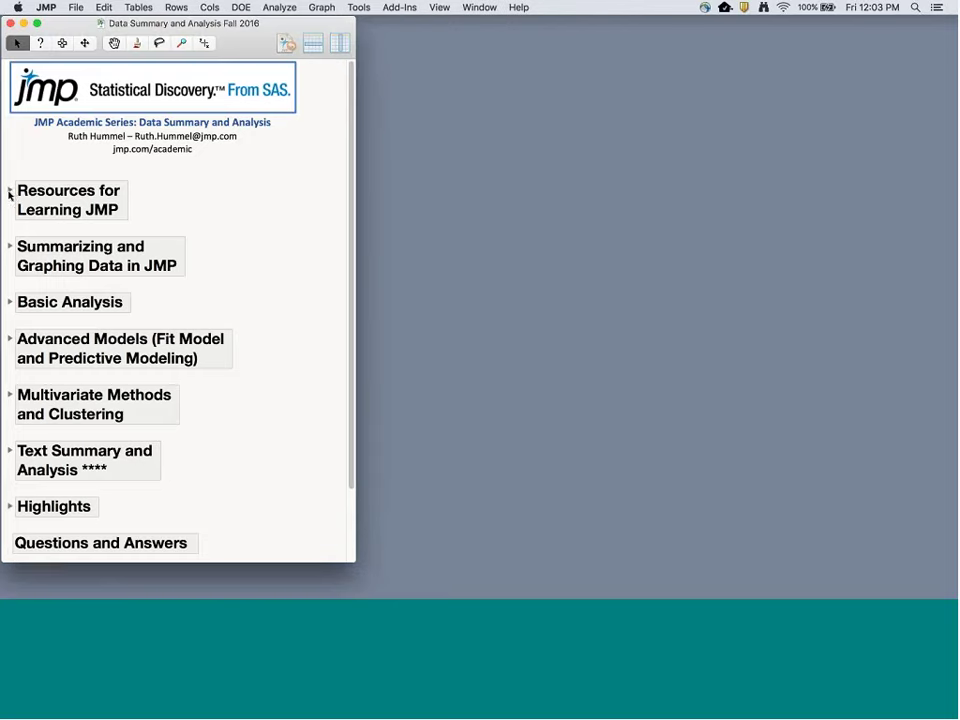
left_click(10, 192)
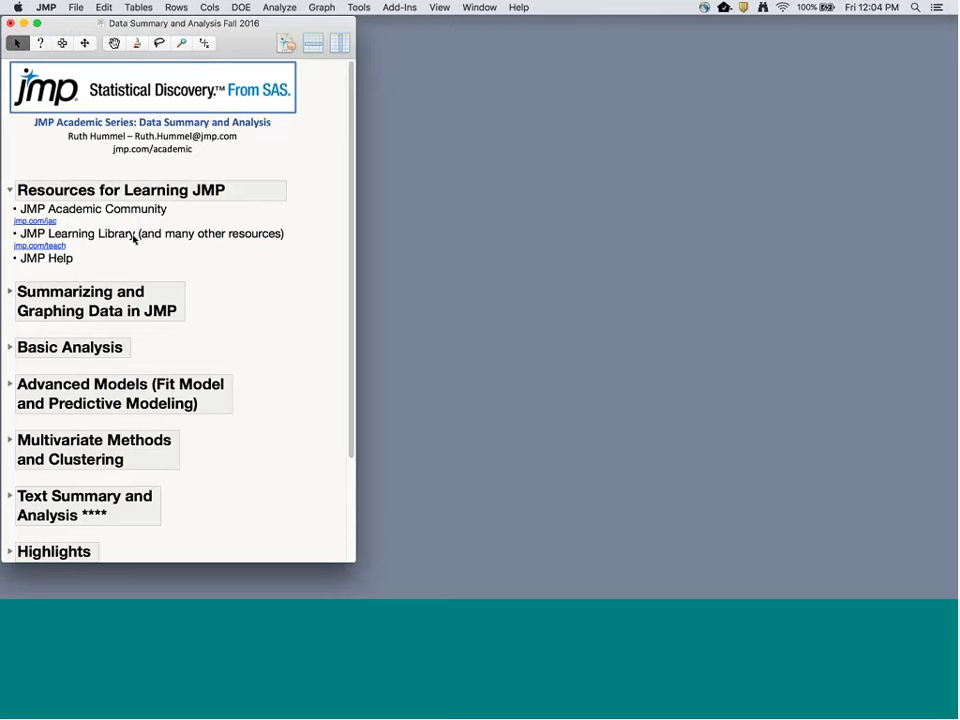
left_click(30, 245)
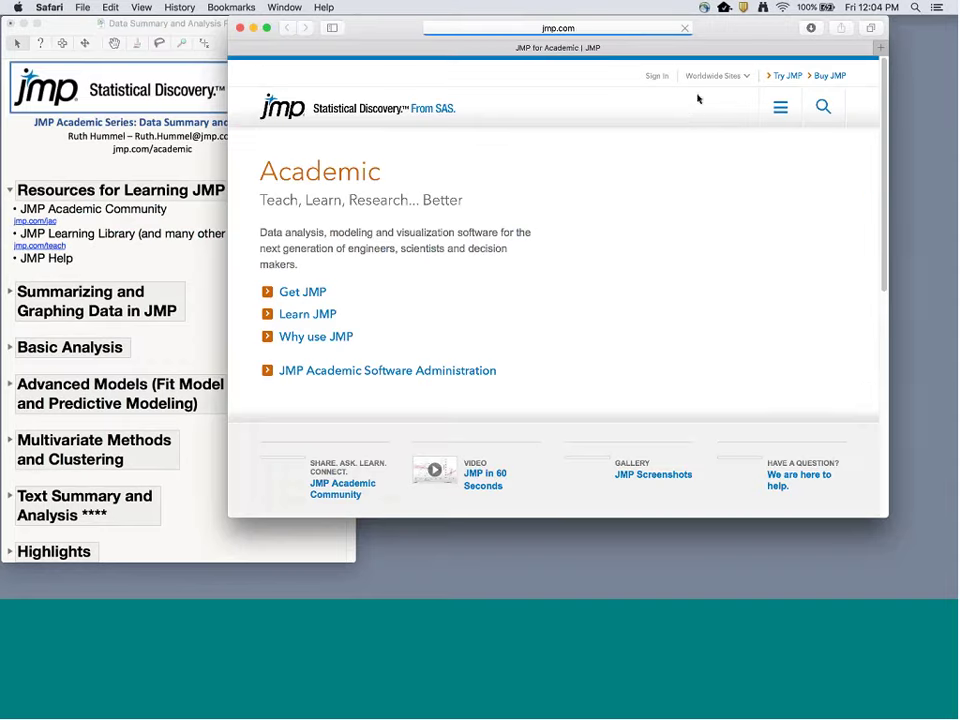
scroll(698, 98, "down", 10)
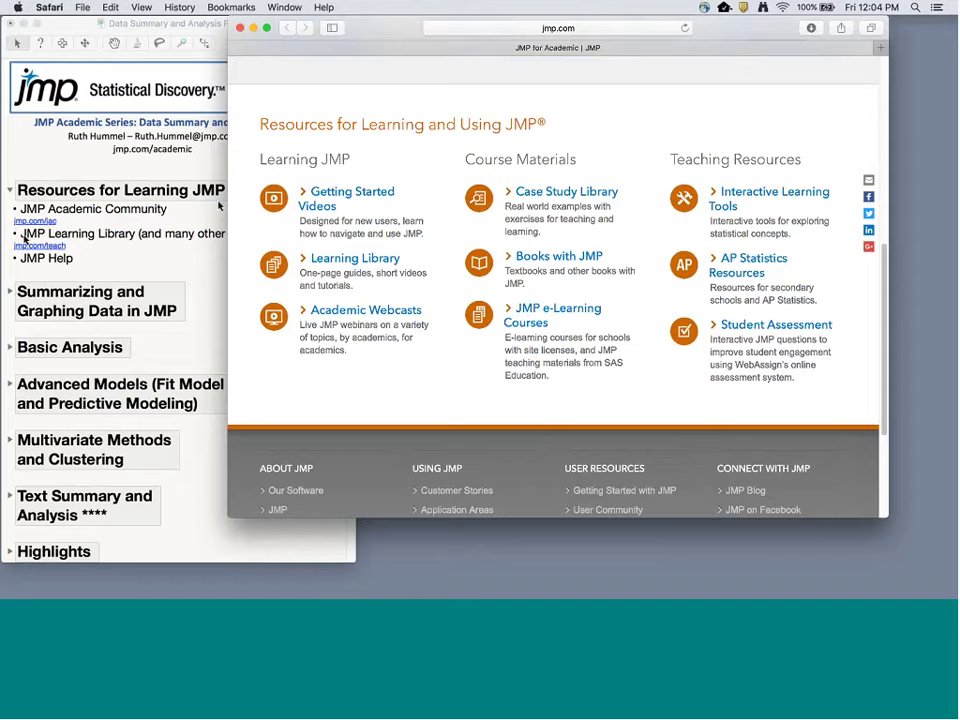
scroll(549, 216, "up", 10)
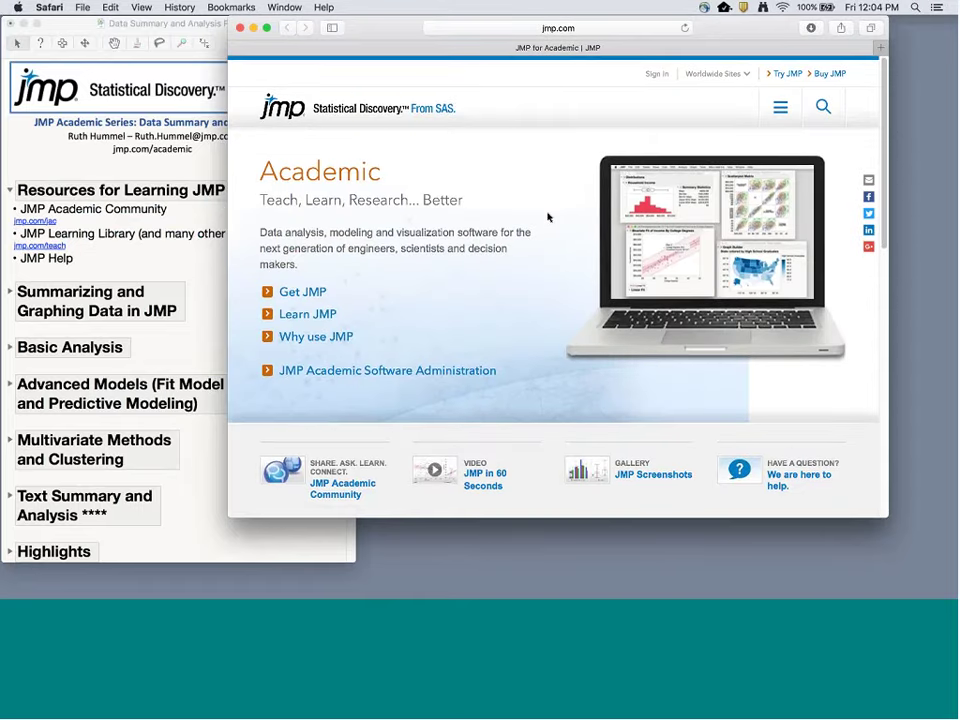
scroll(548, 216, "down", 2)
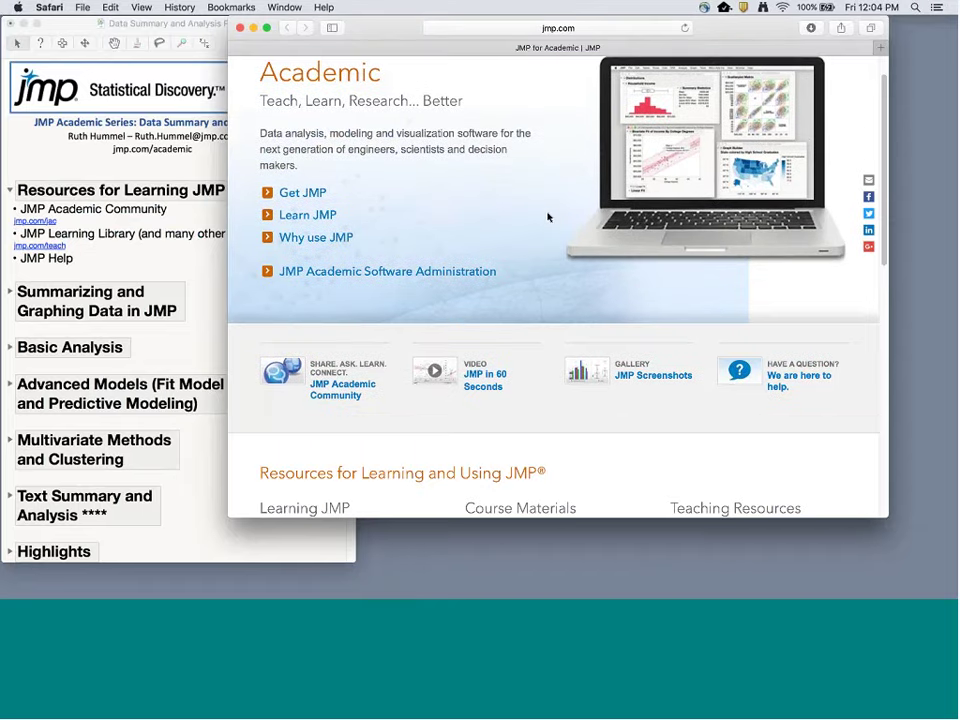
scroll(548, 216, "down", 6)
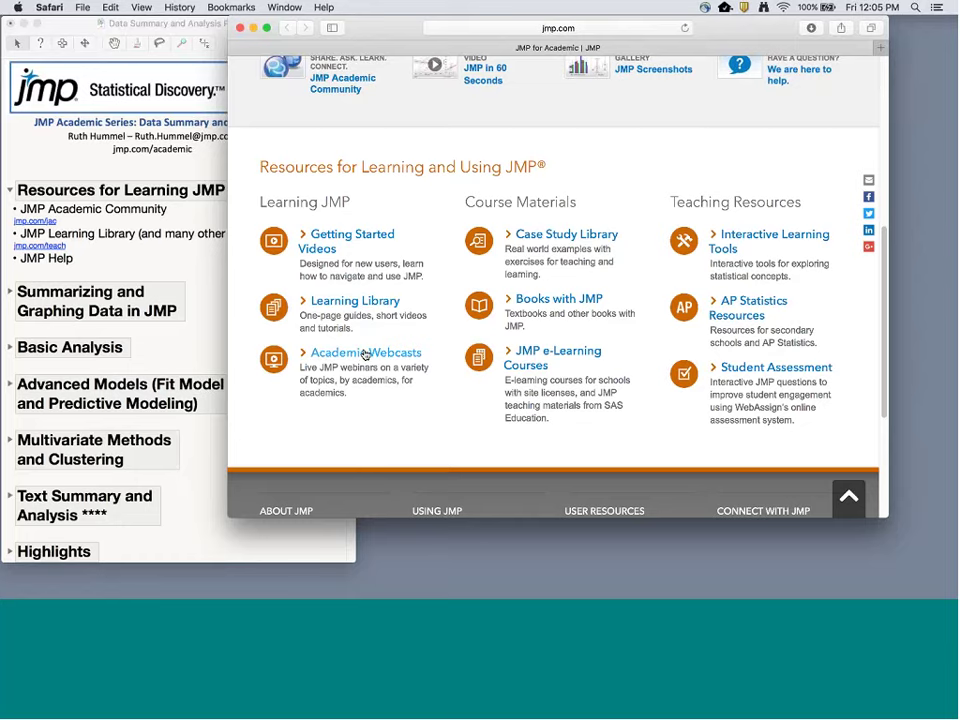
Open the Academic Webcasts page and review the upcoming webinars in the JMP Academic Webinar Series.
left_click(365, 358)
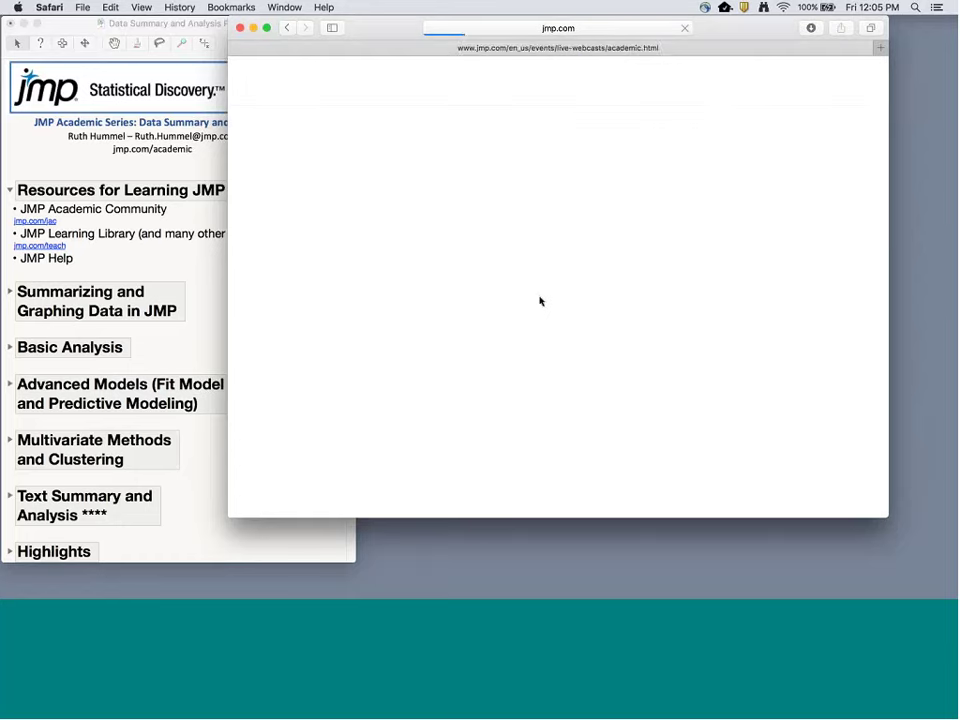
scroll(567, 320, "down", 5)
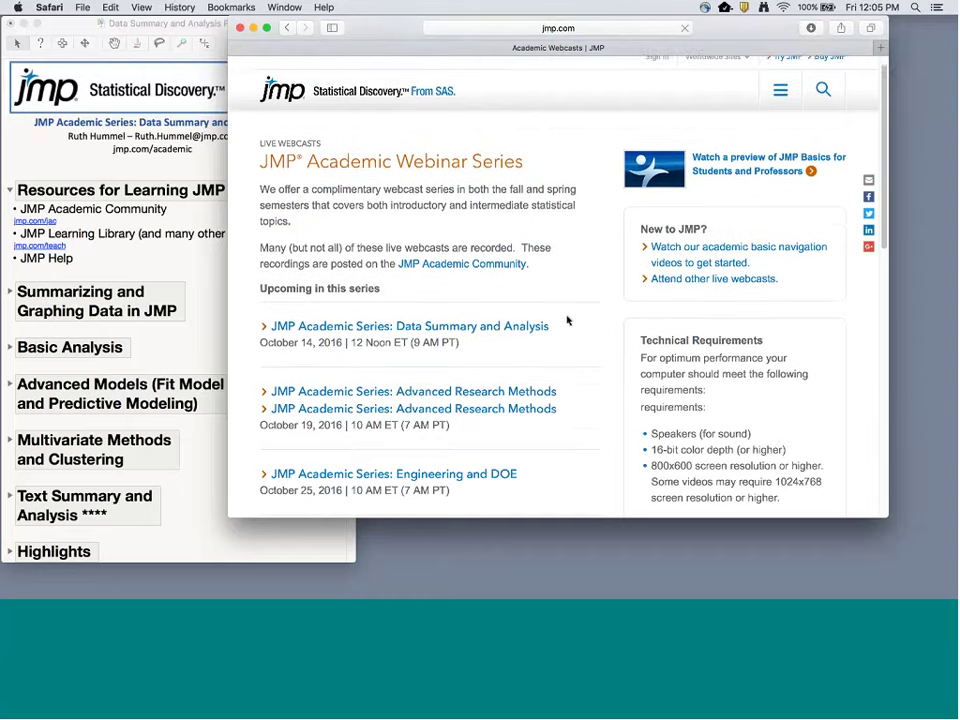
left_click(450, 245)
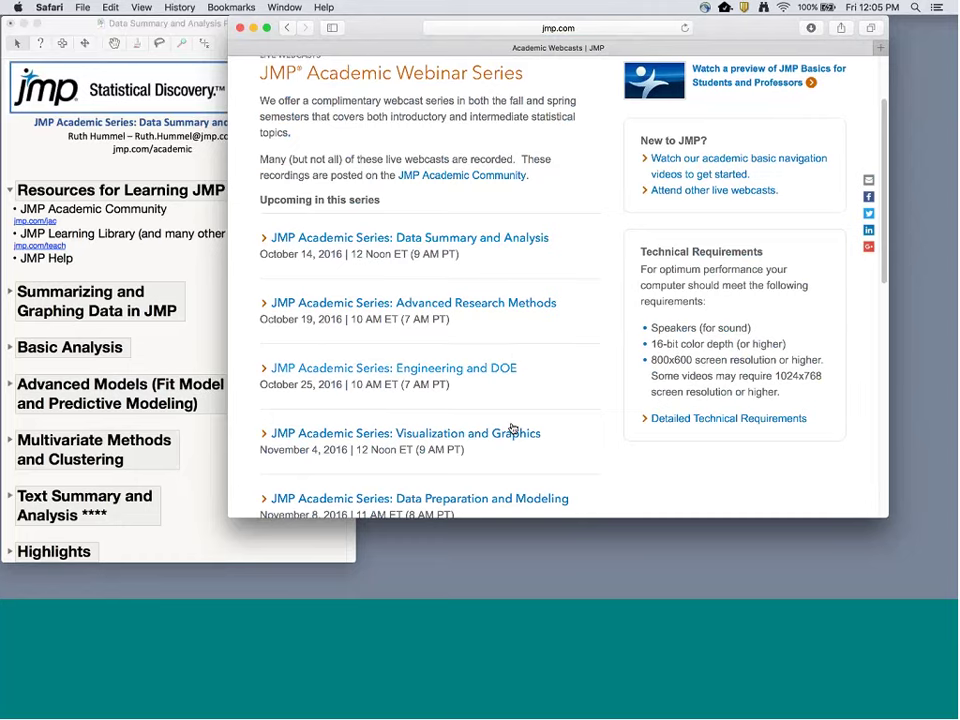
scroll(540, 346, "up", 1)
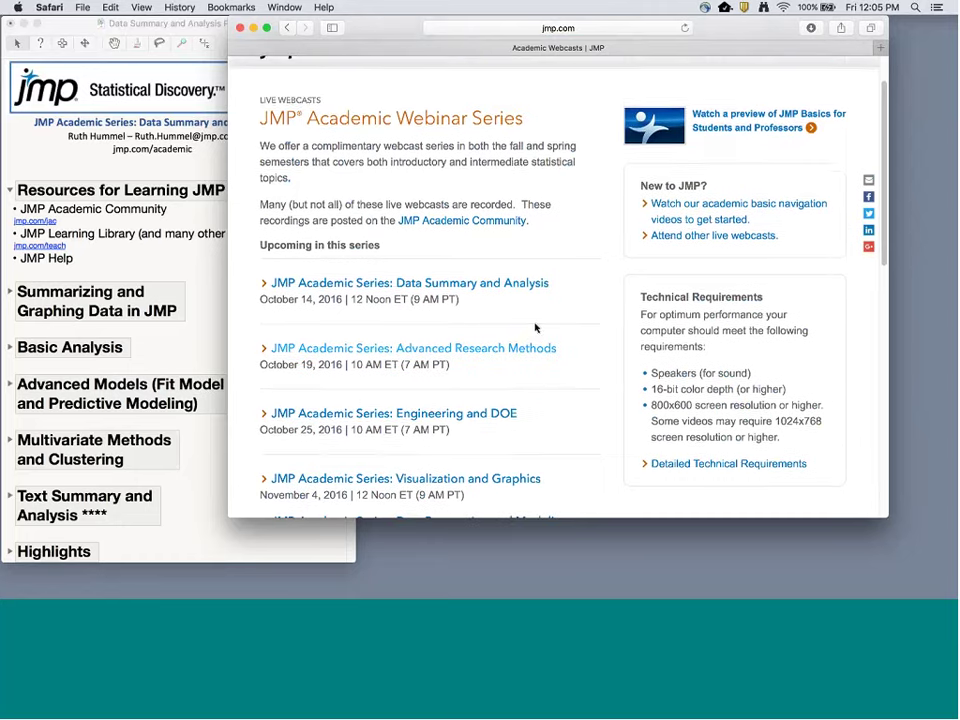
scroll(530, 320, "up", 2)
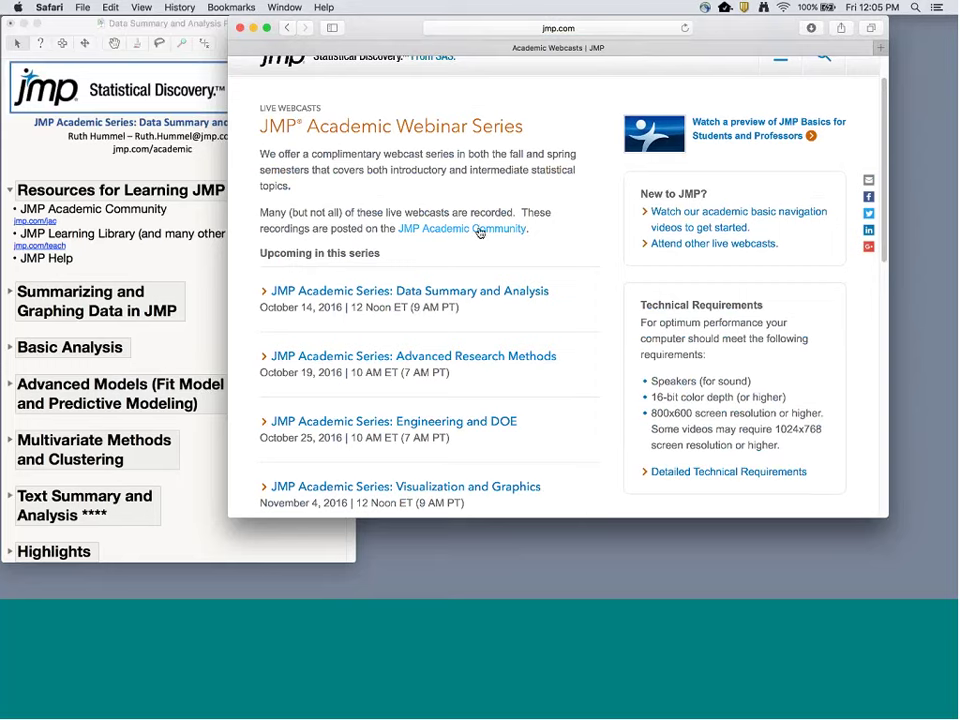
Switch back to JMP's Data Summary and Analysis journal and open the Statistics Index.
left_click(118, 249)
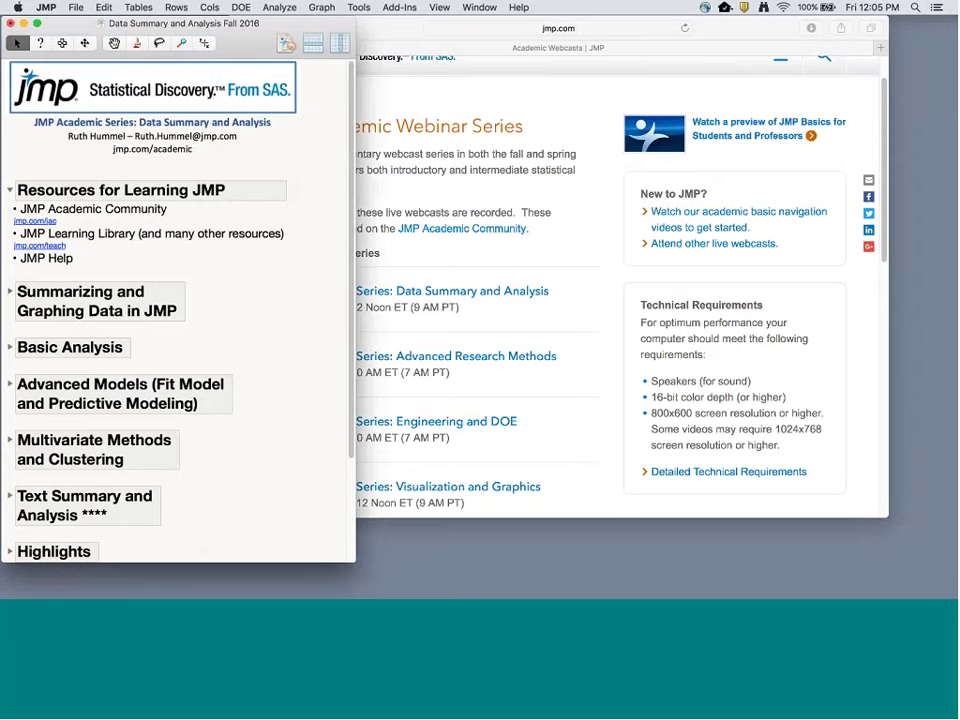
left_click(519, 8)
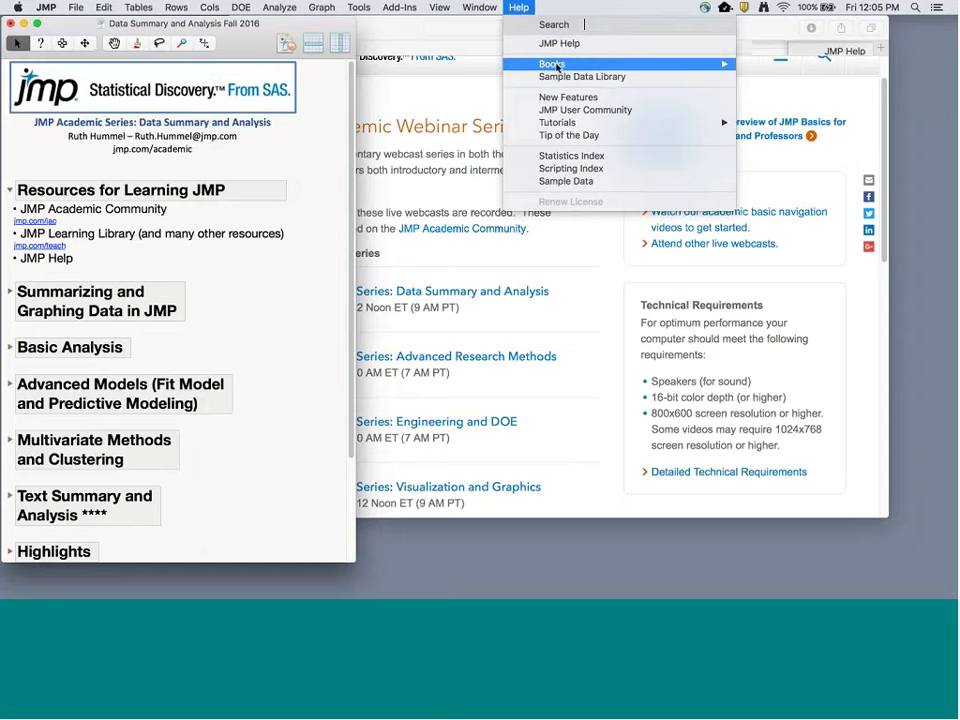
mouse_move(555, 68)
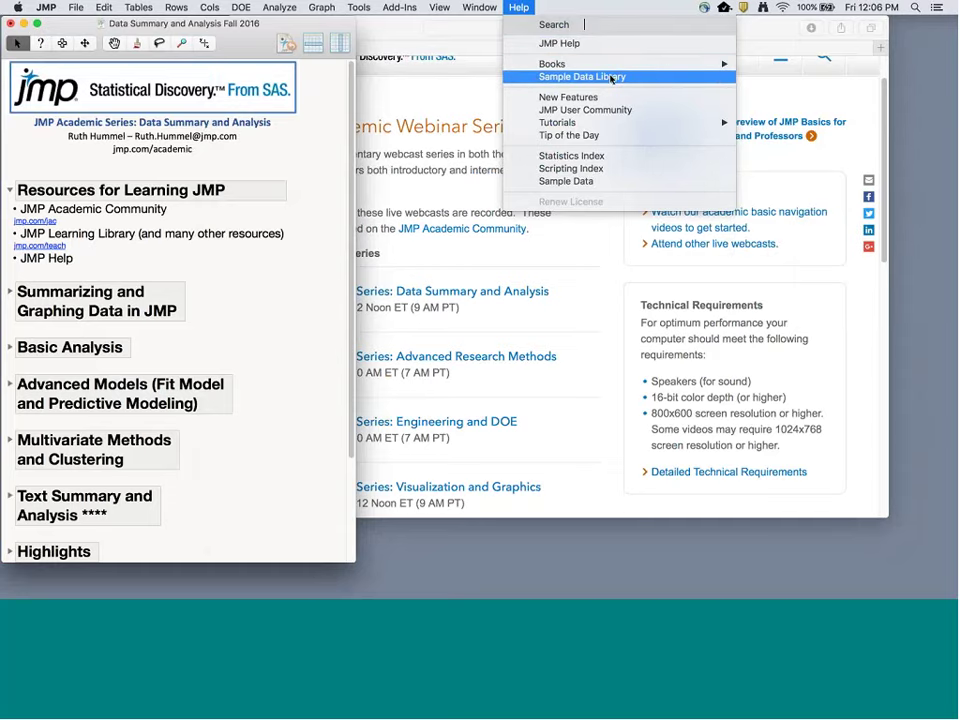
left_click(584, 160)
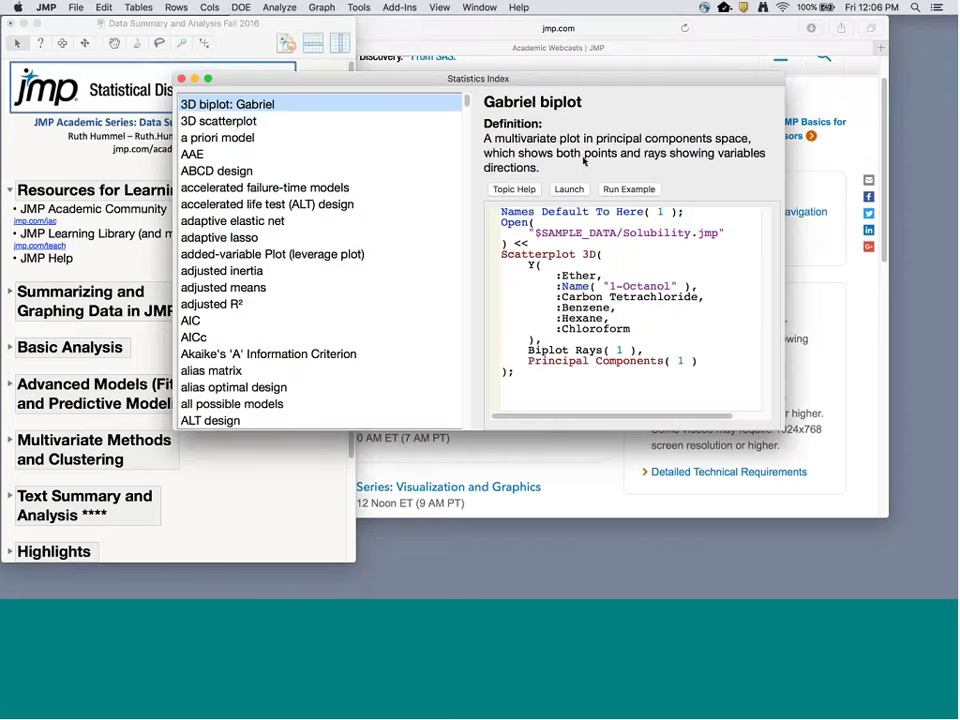
Run the example for the 3D scatterplot entry and move the resulting plot window aside.
left_click(233, 122)
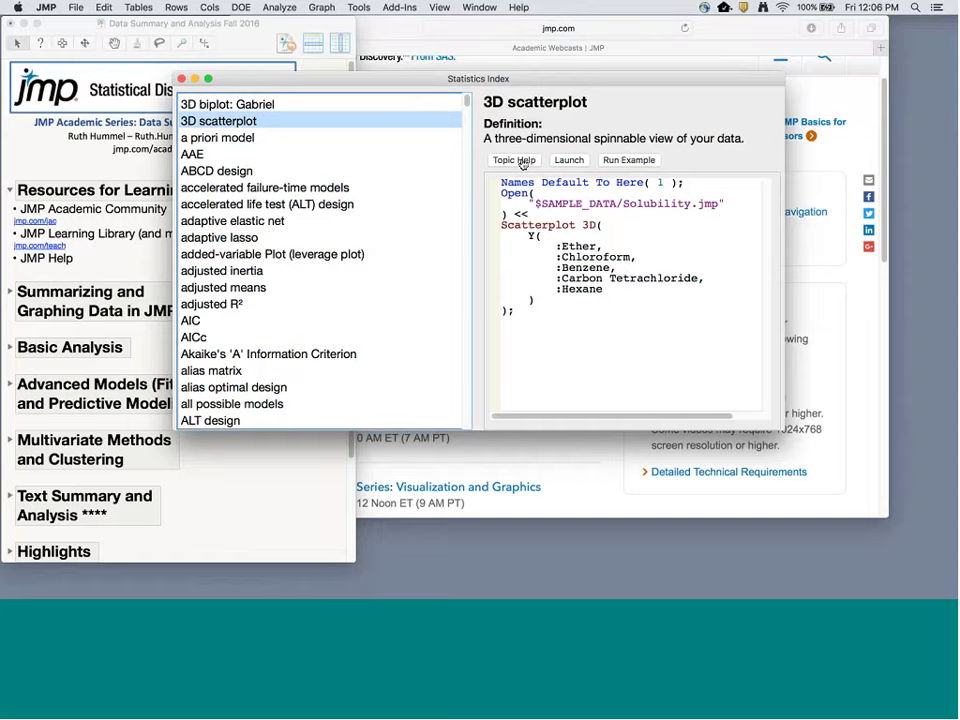
left_click(633, 161)
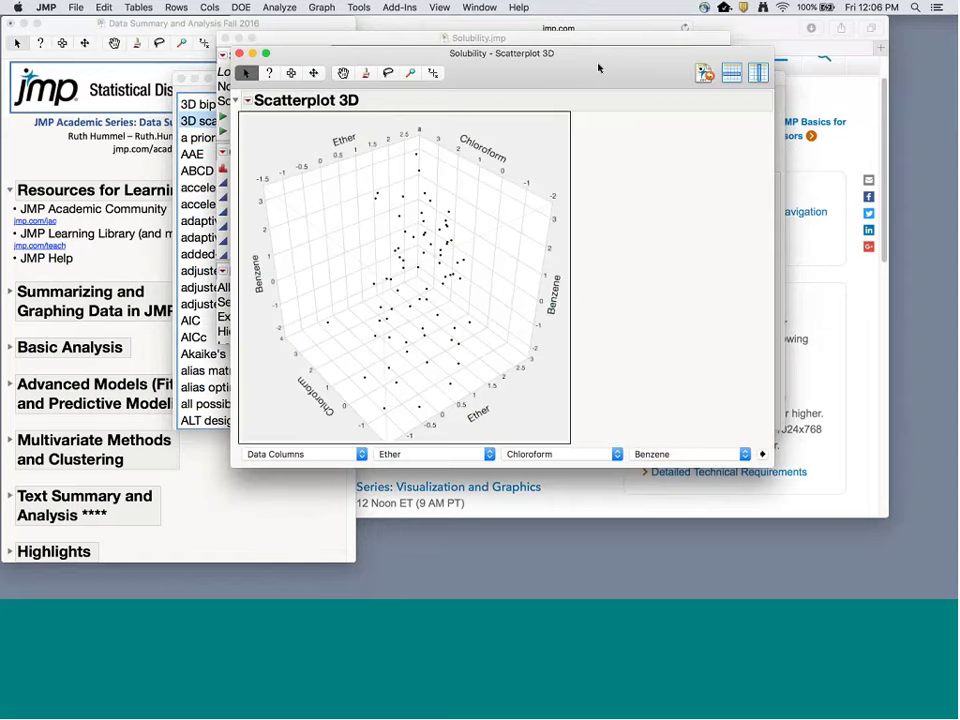
left_click_drag(599, 68, 525, 82)
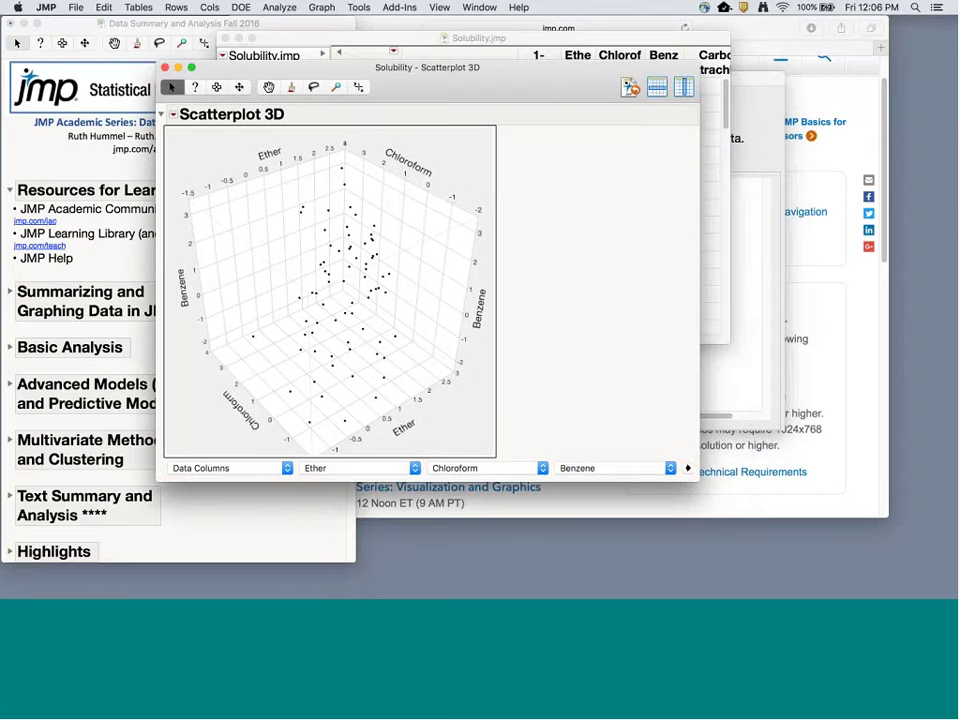
Rotate the 3D scatterplot to view it from another angle, and close it together with the Solubility.jmp table.
left_click_drag(409, 245, 411, 178)
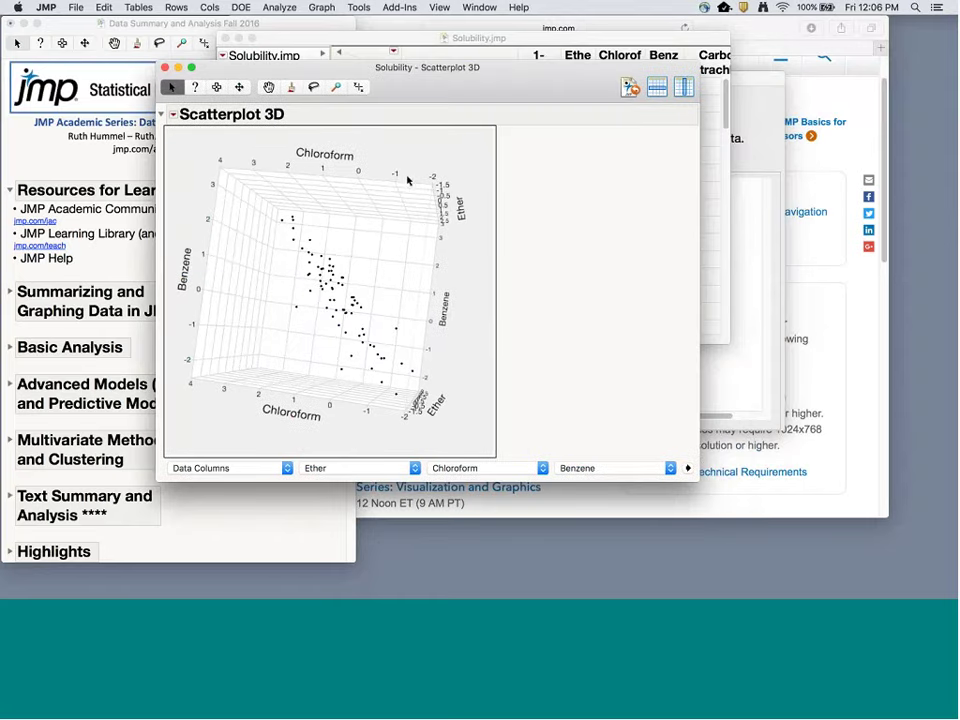
left_click(165, 67)
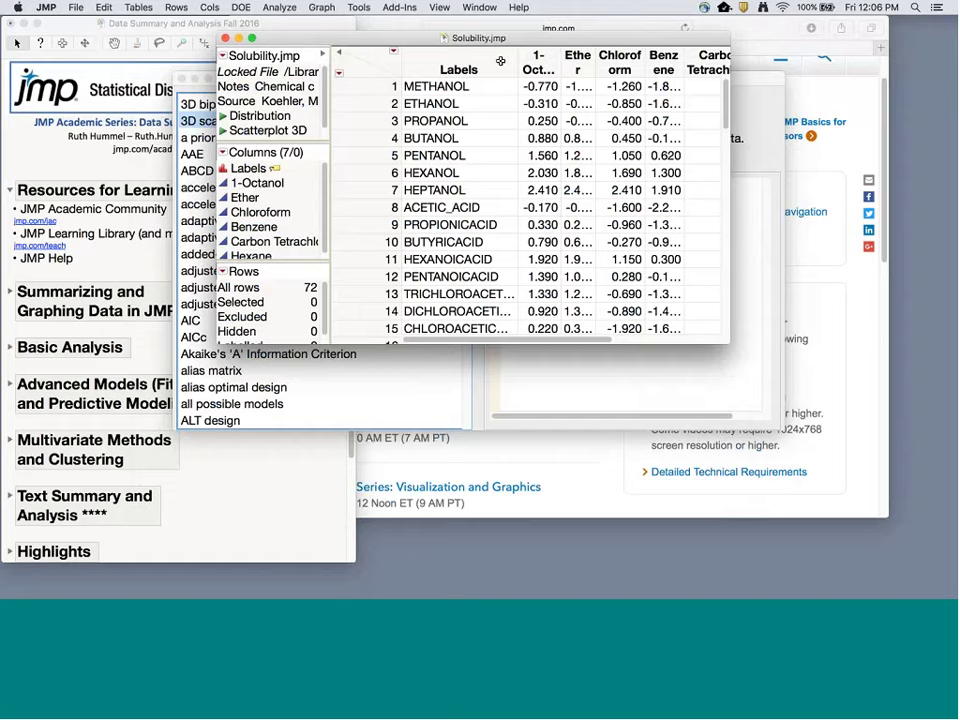
left_click(227, 38)
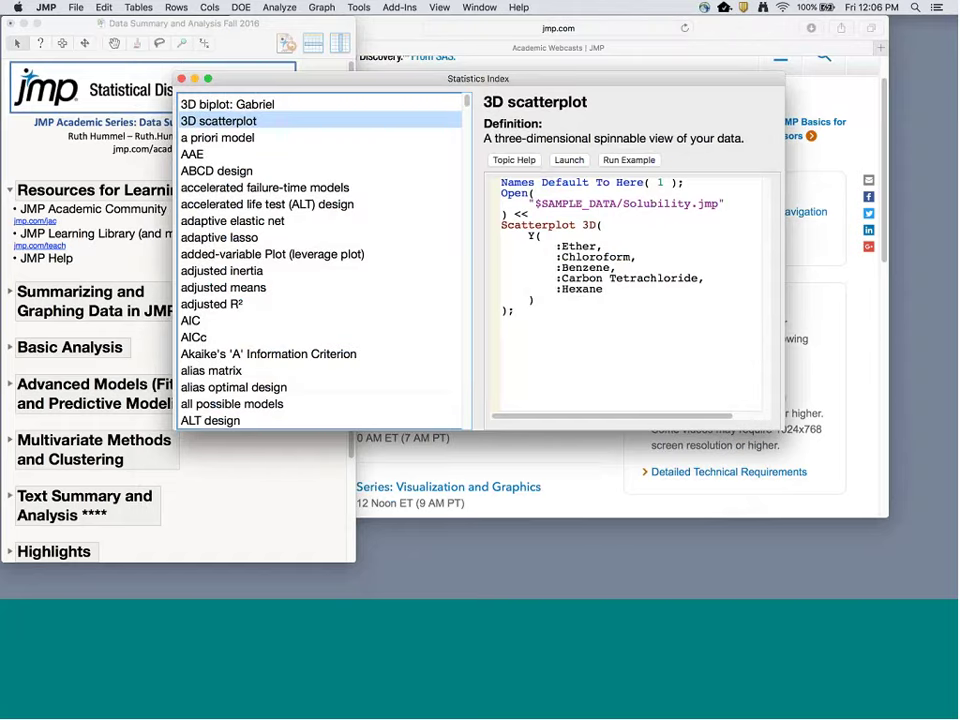
Rerun the 3D scatterplot example, keep only its Solubility.jmp table open, and move the table clear of the Statistics Index definition.
left_click(568, 160)
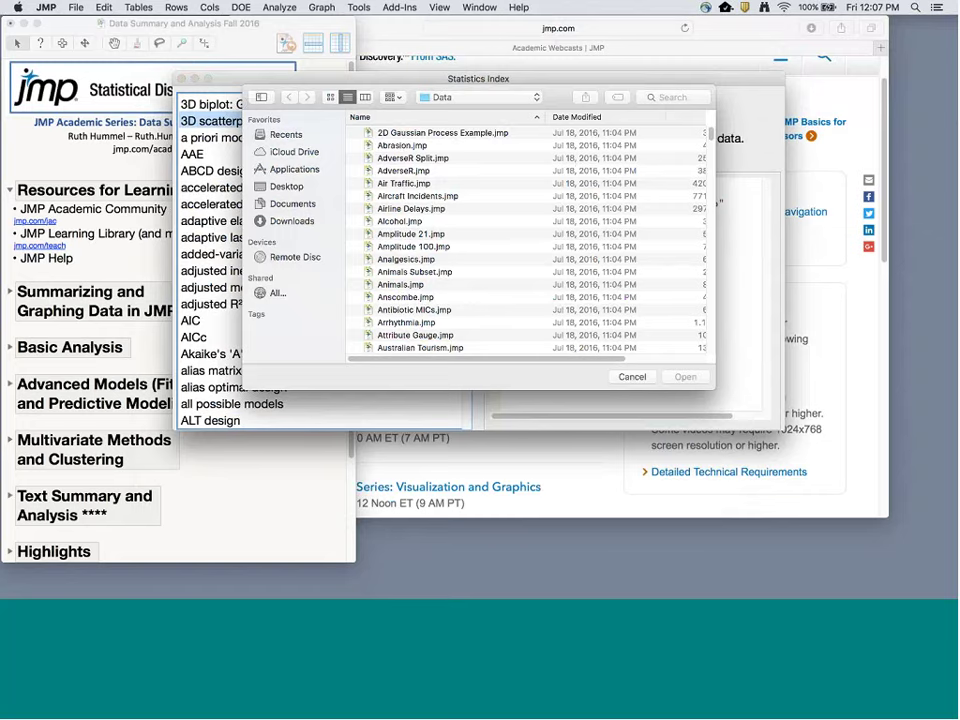
left_click(630, 376)
left_click(650, 159)
left_click(334, 80)
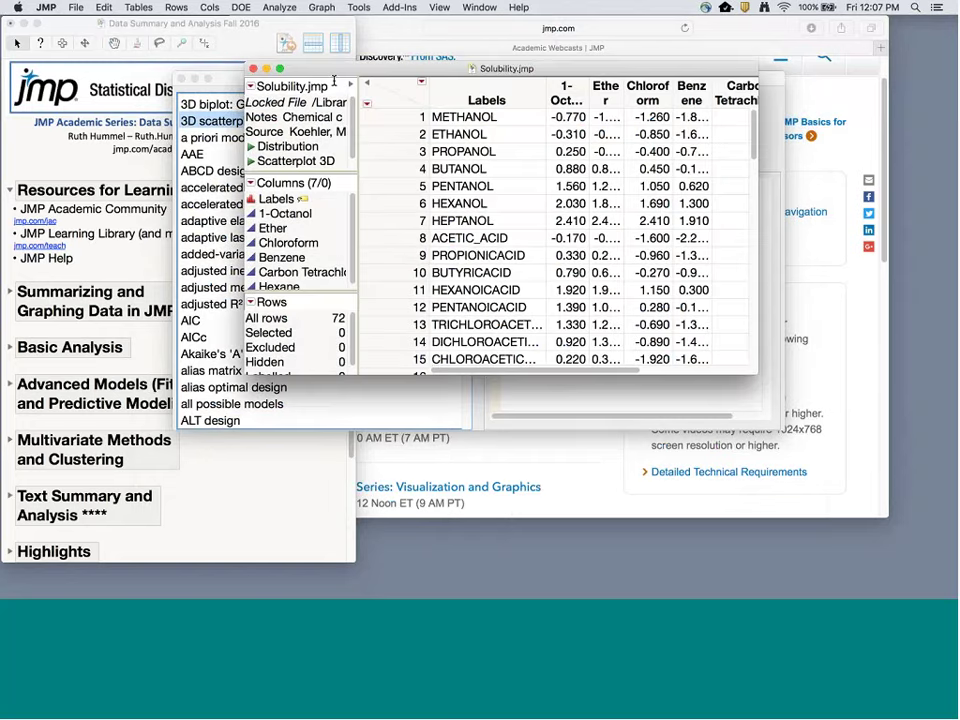
left_click_drag(334, 80, 190, 168)
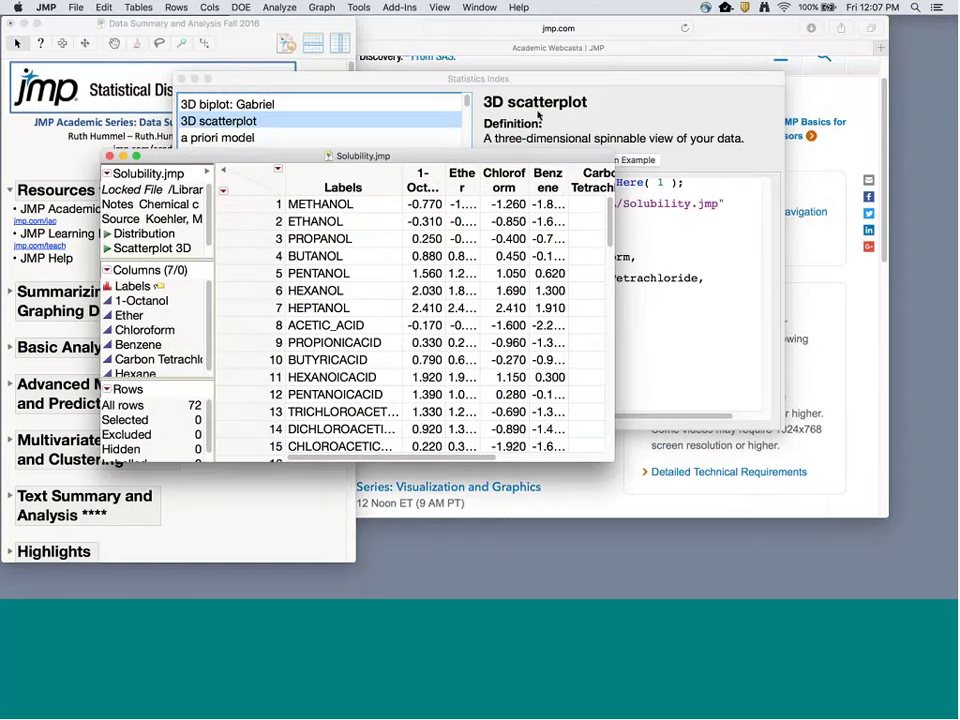
Launch the Scatterplot 3D dialog from the Statistics Index and look up where the platform sits among the graph commands.
left_click(576, 170)
left_click(572, 163)
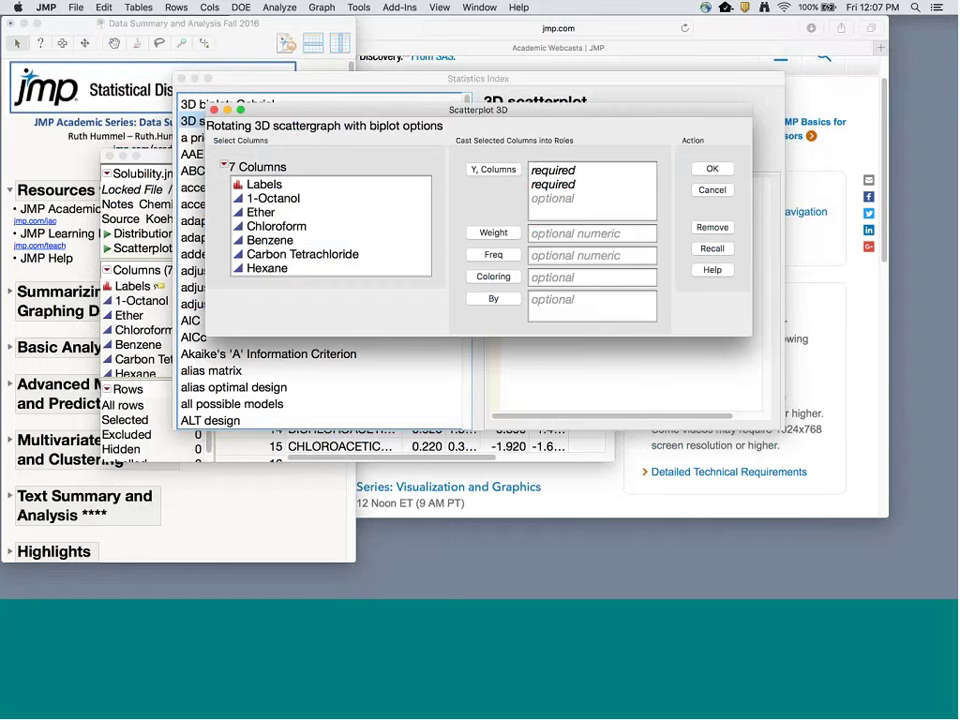
left_click(318, 10)
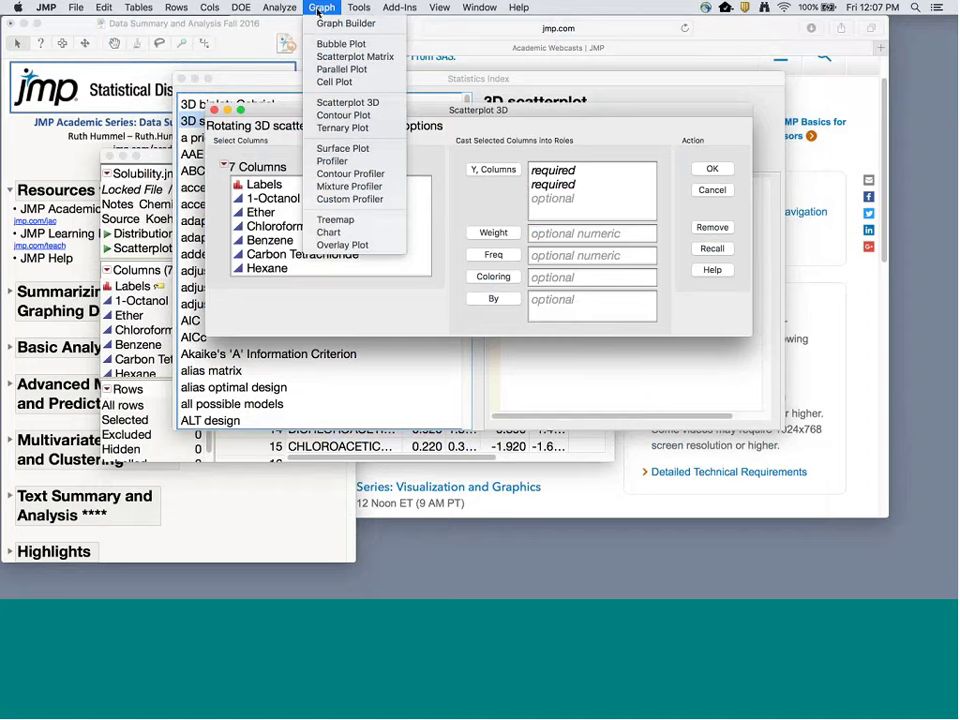
Close the Scatterplot 3D dialog, the Statistics Index and the Solubility.jmp table.
left_click(183, 80)
left_click(183, 80)
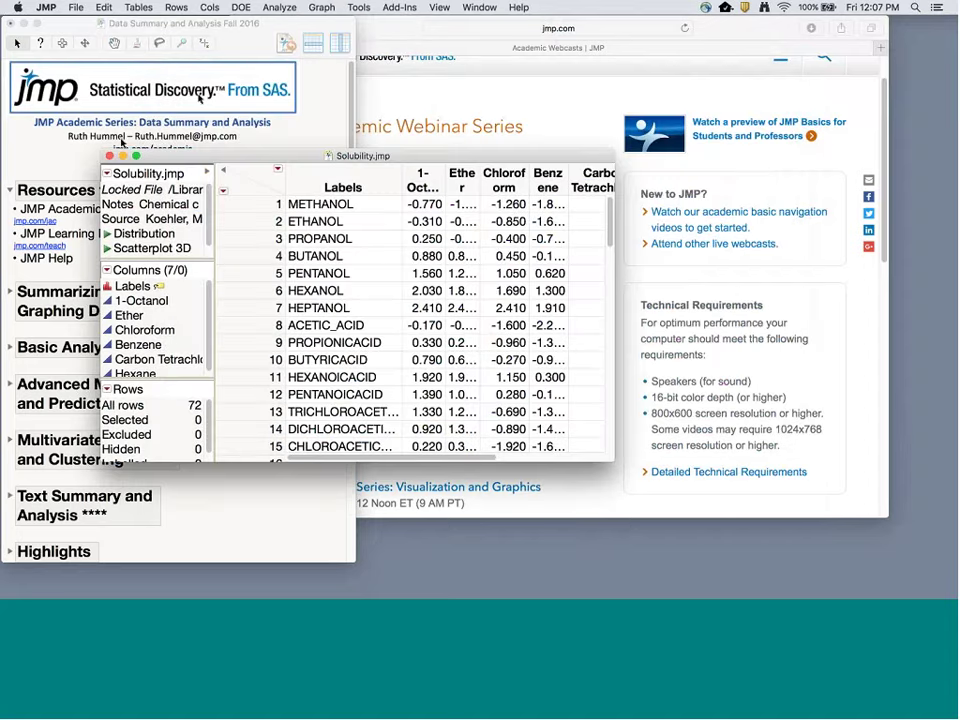
left_click(108, 156)
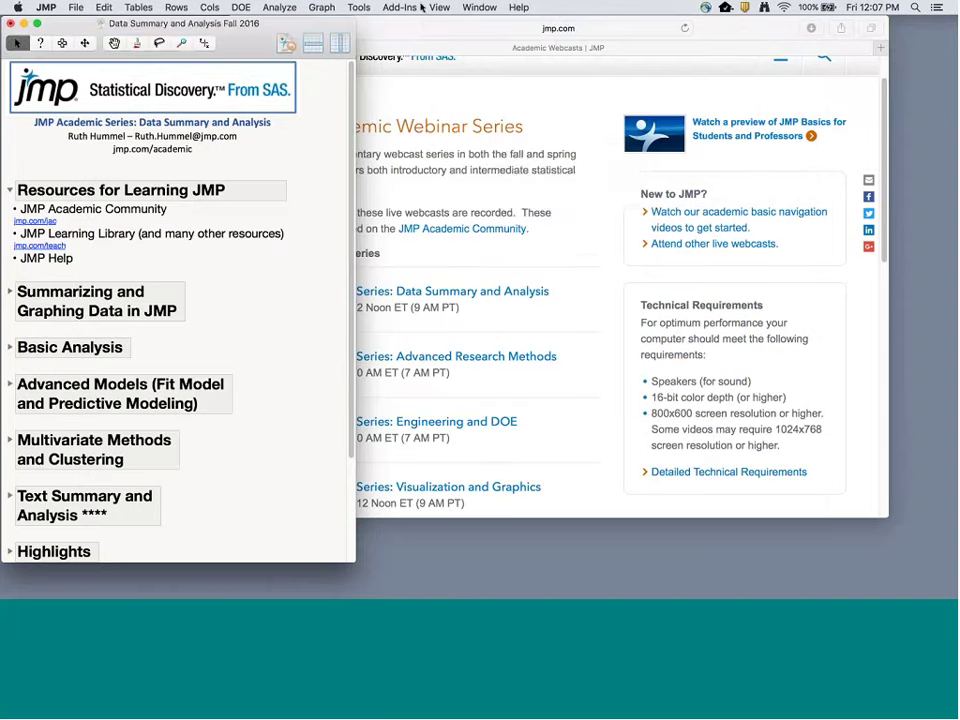
Open the Sample Data Index and examine its Analysis of Variance files and the teaching resources categories.
left_click(519, 7)
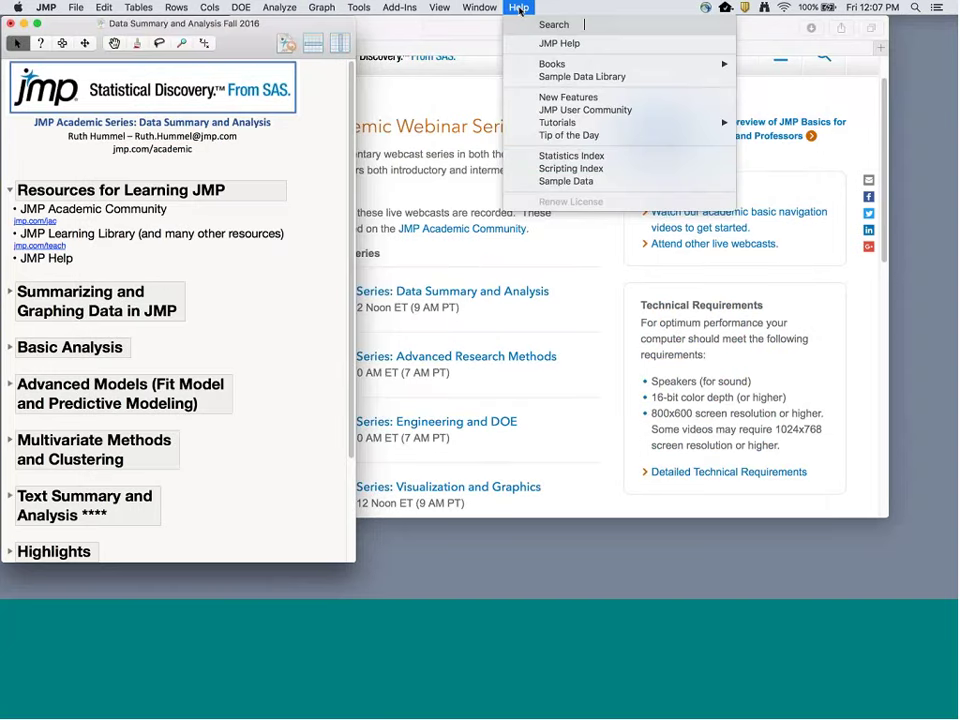
left_click(578, 187)
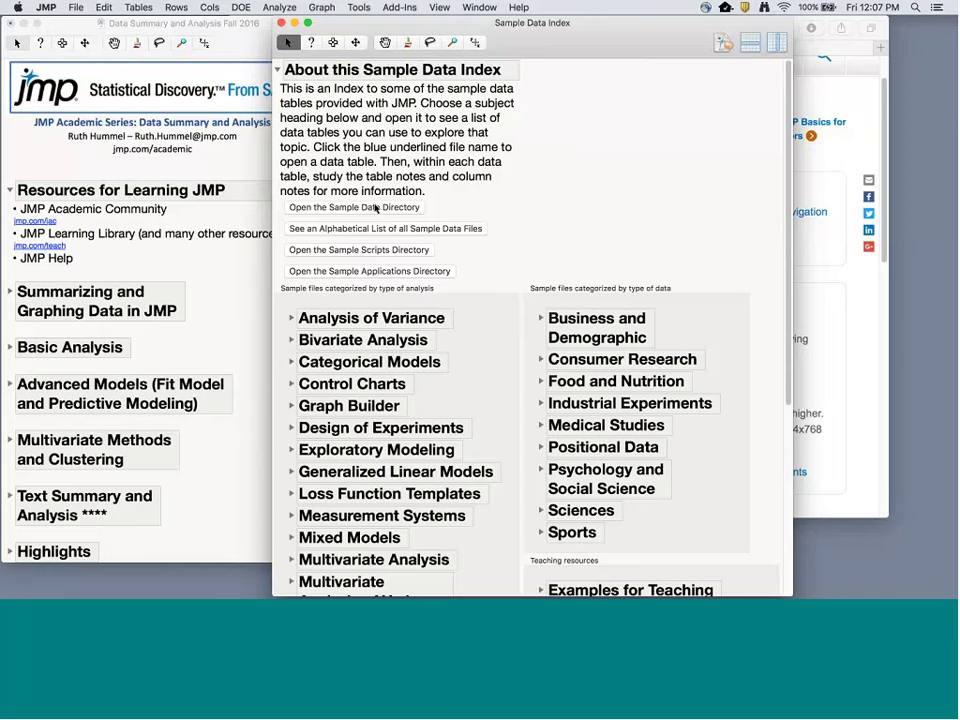
left_click(293, 318)
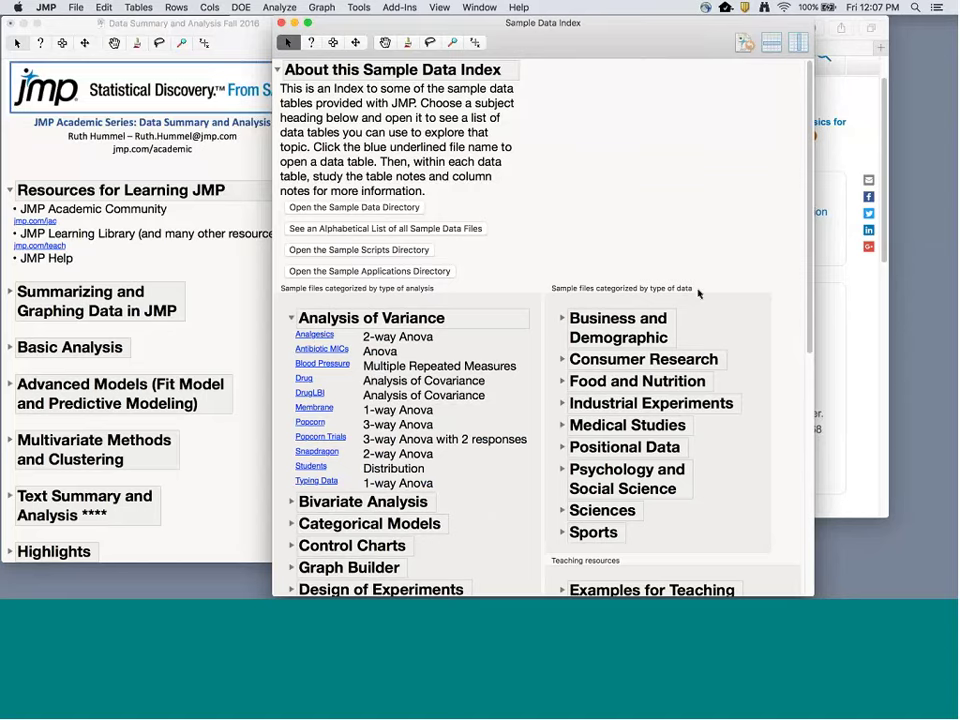
left_click(291, 318)
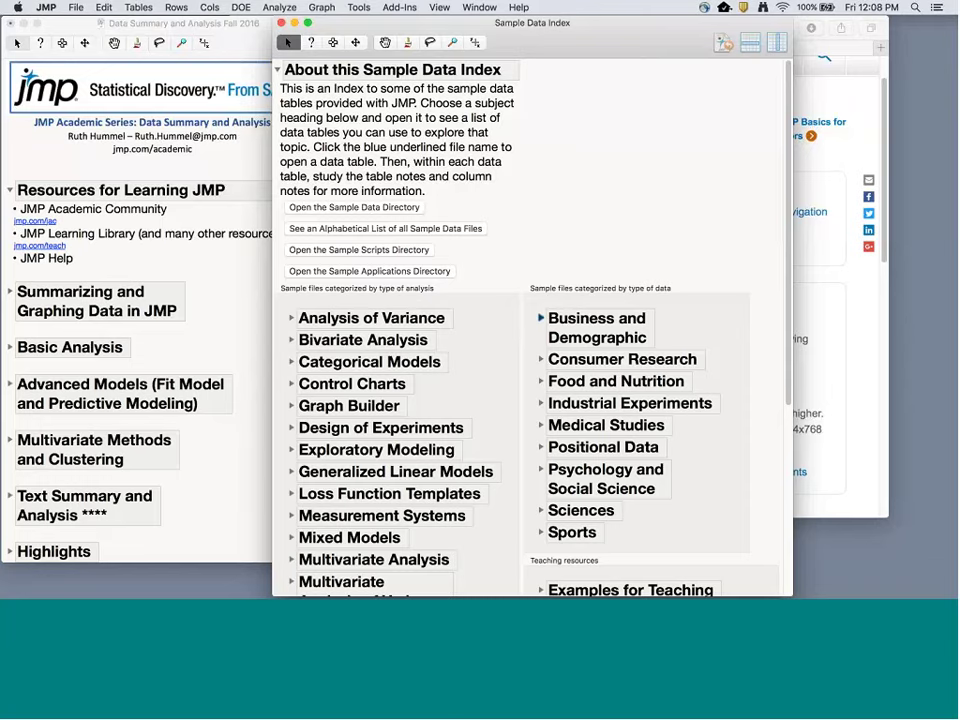
scroll(697, 415, "down", 5)
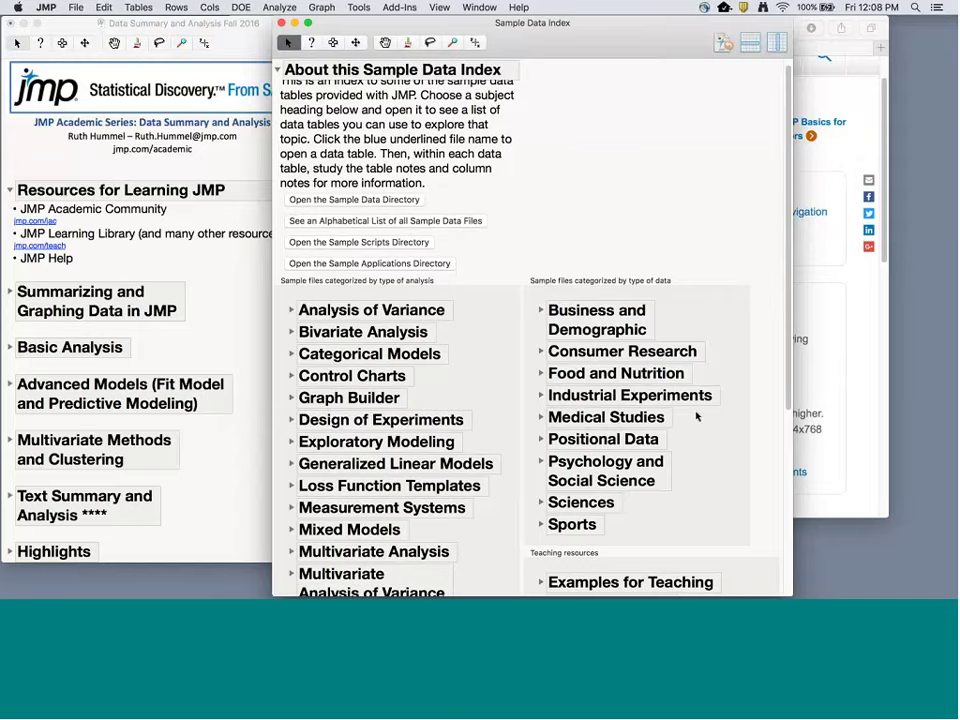
scroll(697, 415, "down", 1)
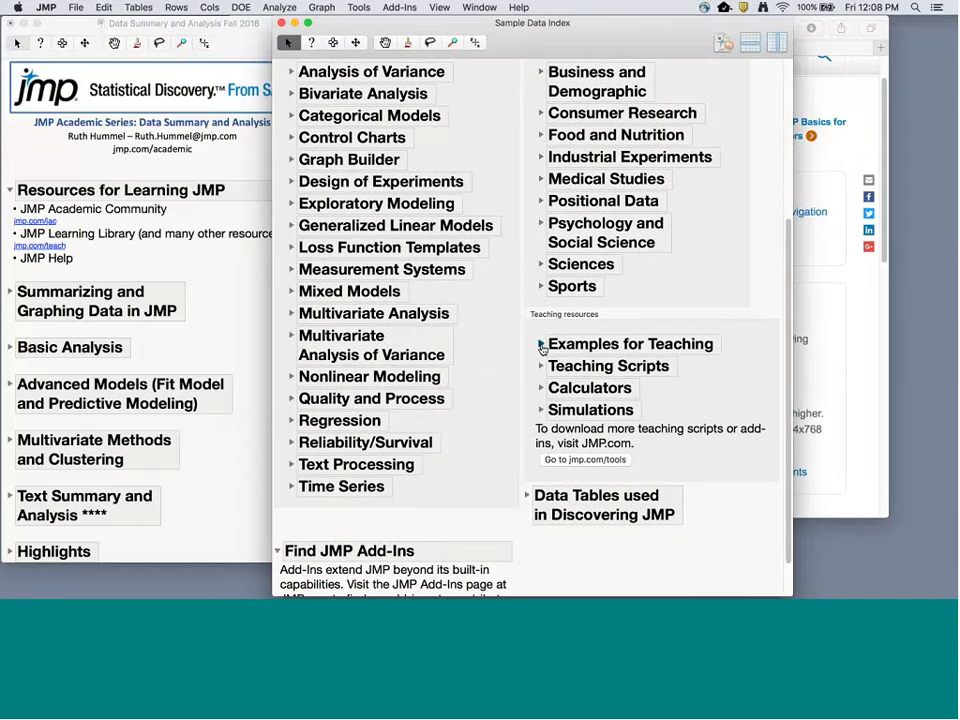
Examine the teaching examples, interactive teaching modules and teaching demonstrations offered in the Sample Data Index's teaching resources.
left_click(541, 345)
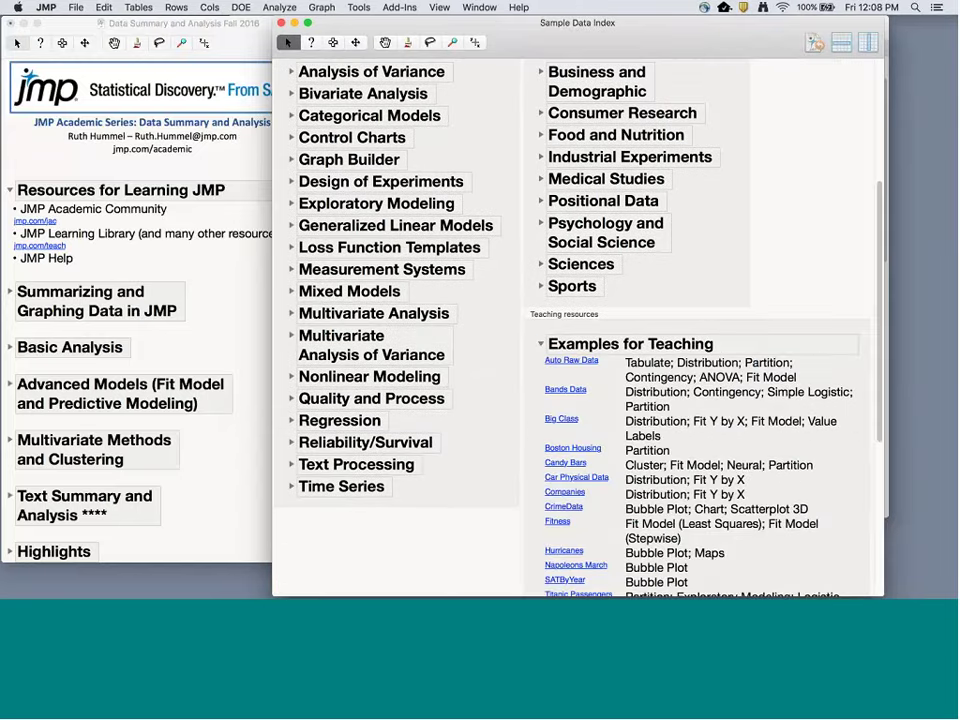
left_click(540, 347)
left_click(540, 366)
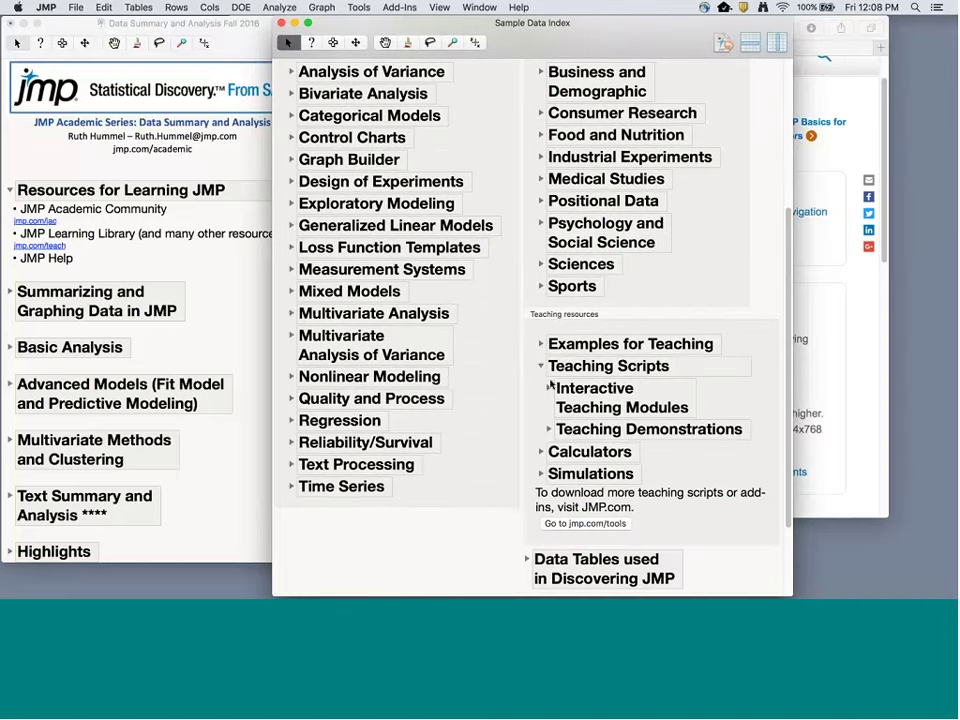
left_click(549, 389)
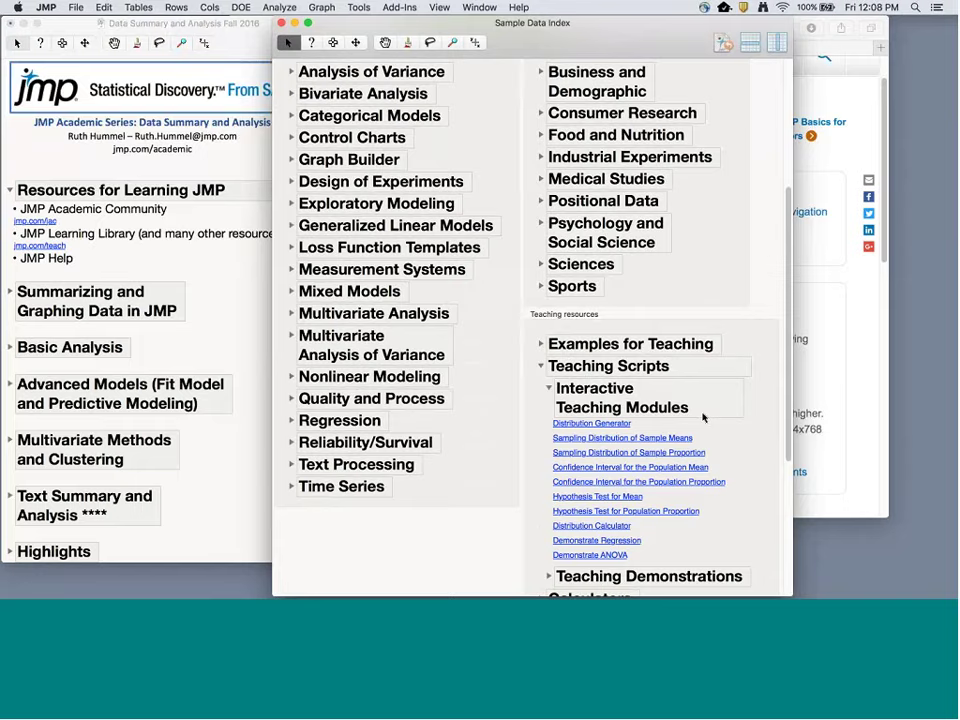
scroll(703, 418, "down", 3)
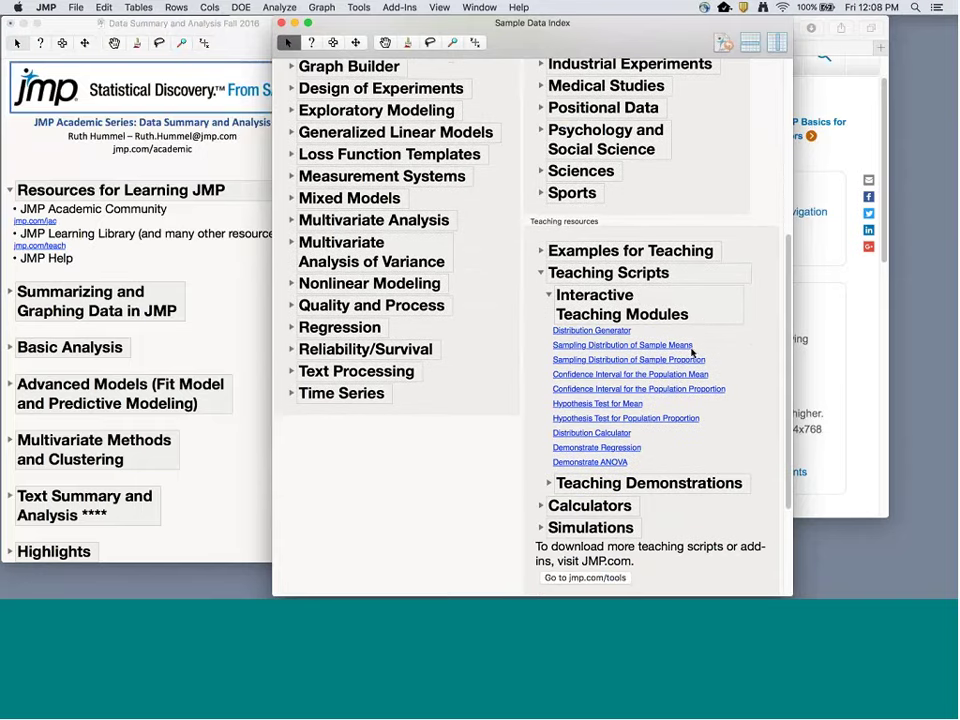
left_click(549, 295)
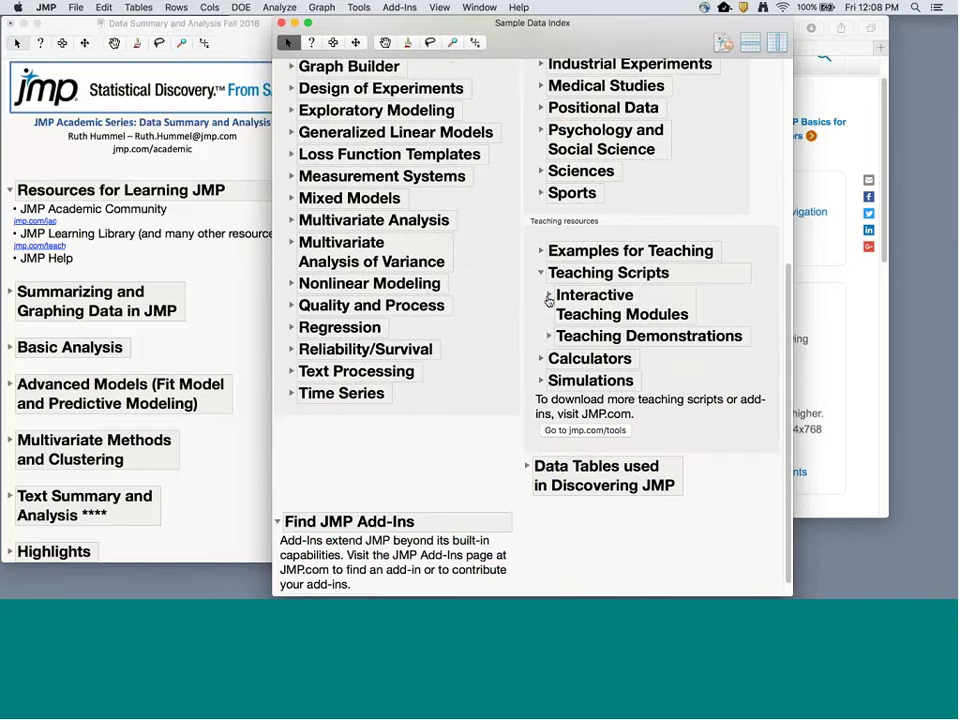
left_click(549, 336)
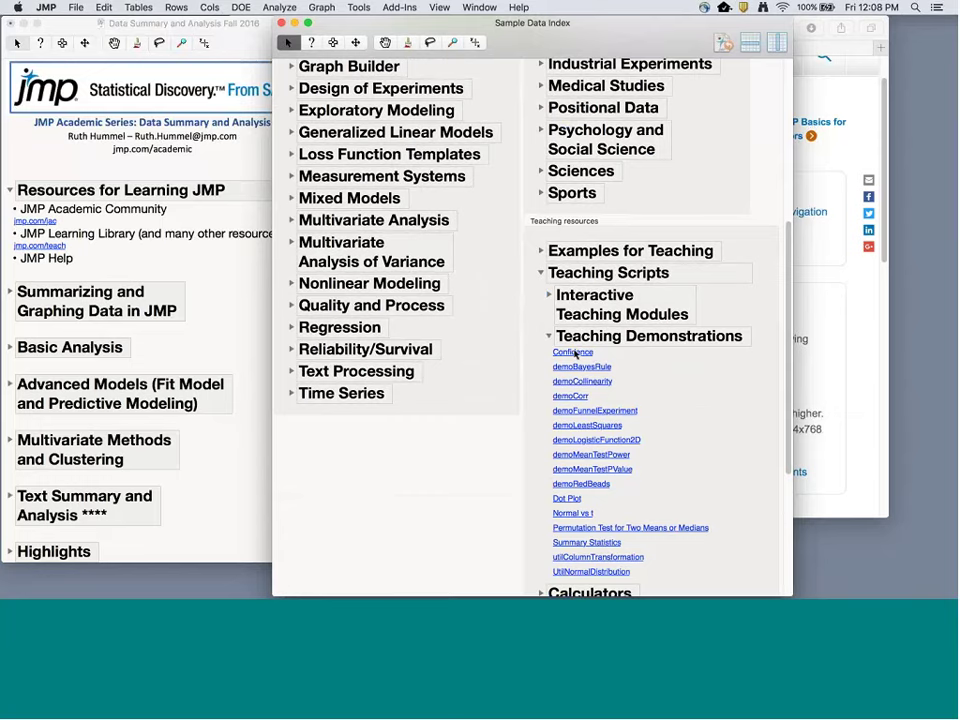
left_click(550, 336)
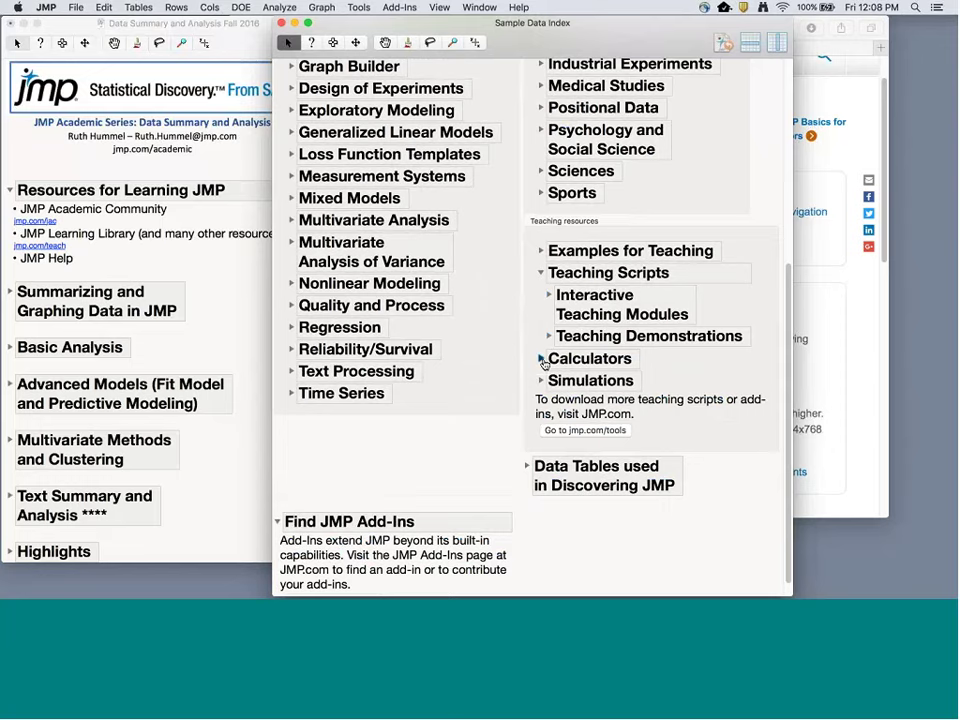
Look through the calculators and simulations in the Sample Data Index's teaching resources.
left_click(541, 359)
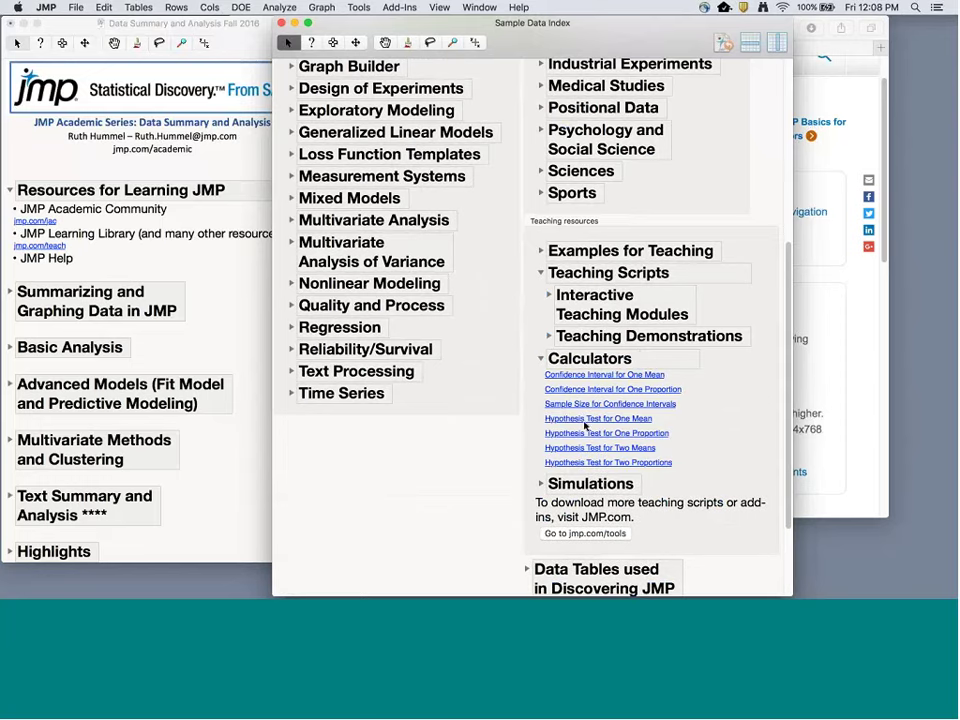
left_click(541, 359)
left_click(541, 380)
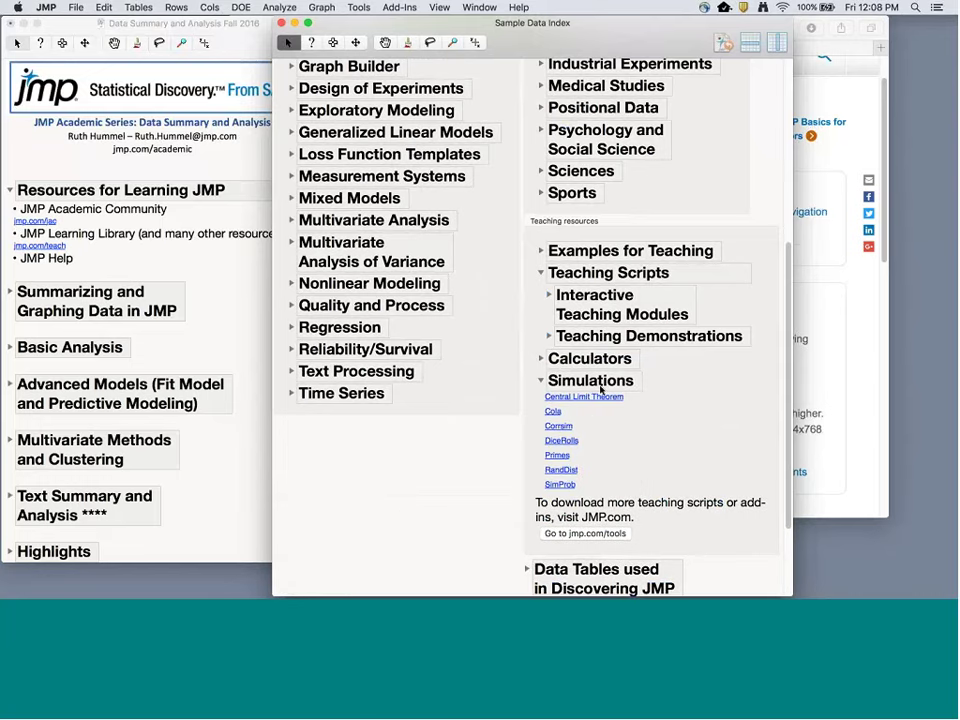
left_click(541, 380)
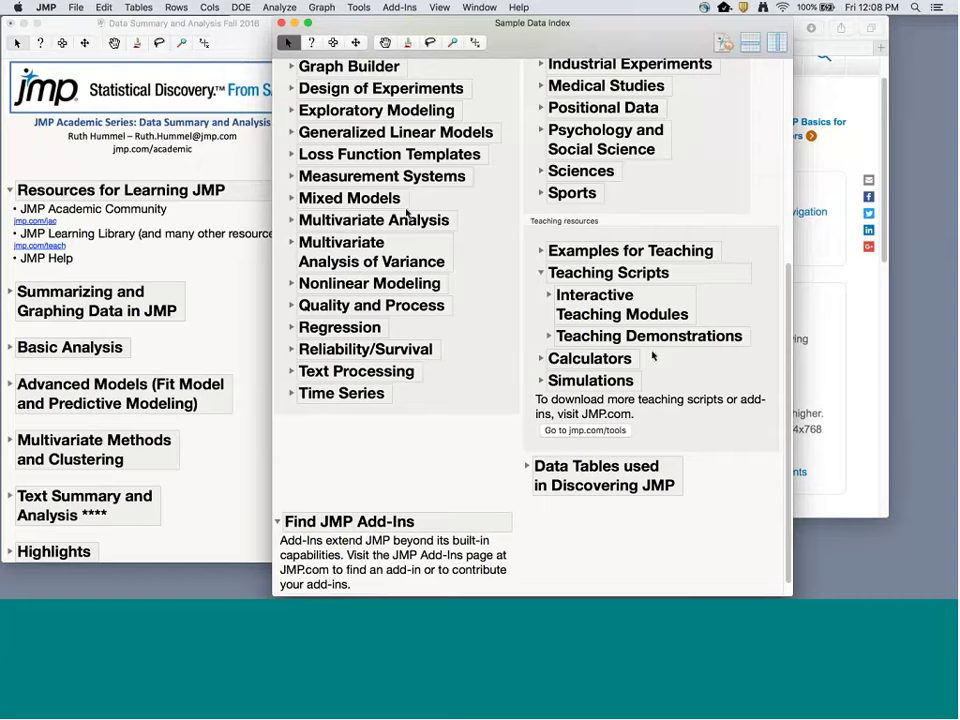
Close the Sample Data Index and switch the session outline from Resources for Learning JMP to Summarizing and Graphing Data in JMP.
key("super+w")
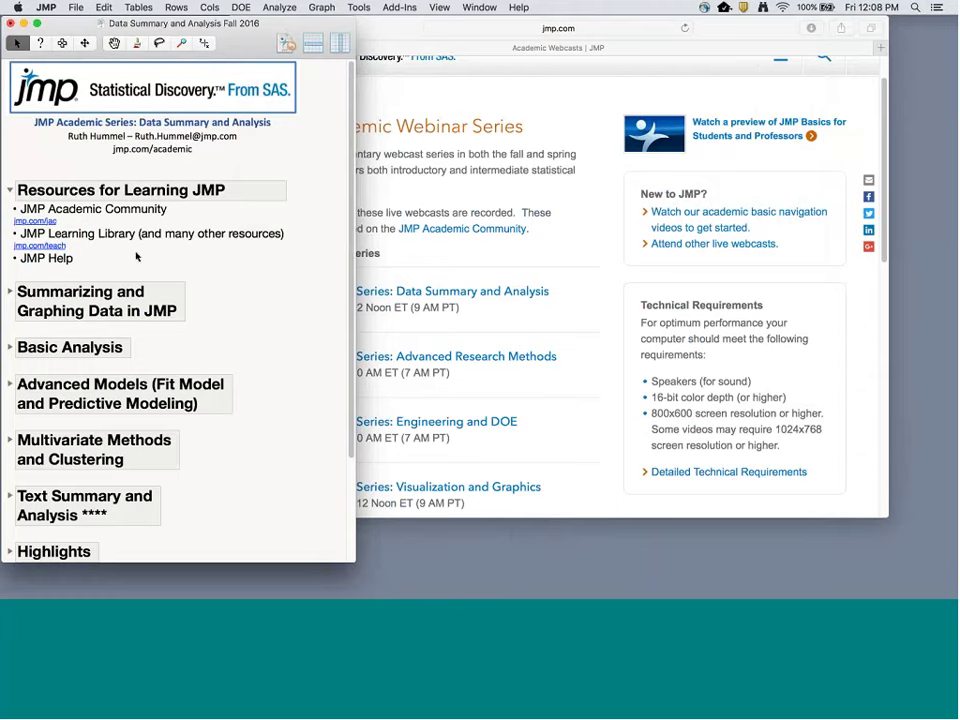
left_click(11, 191)
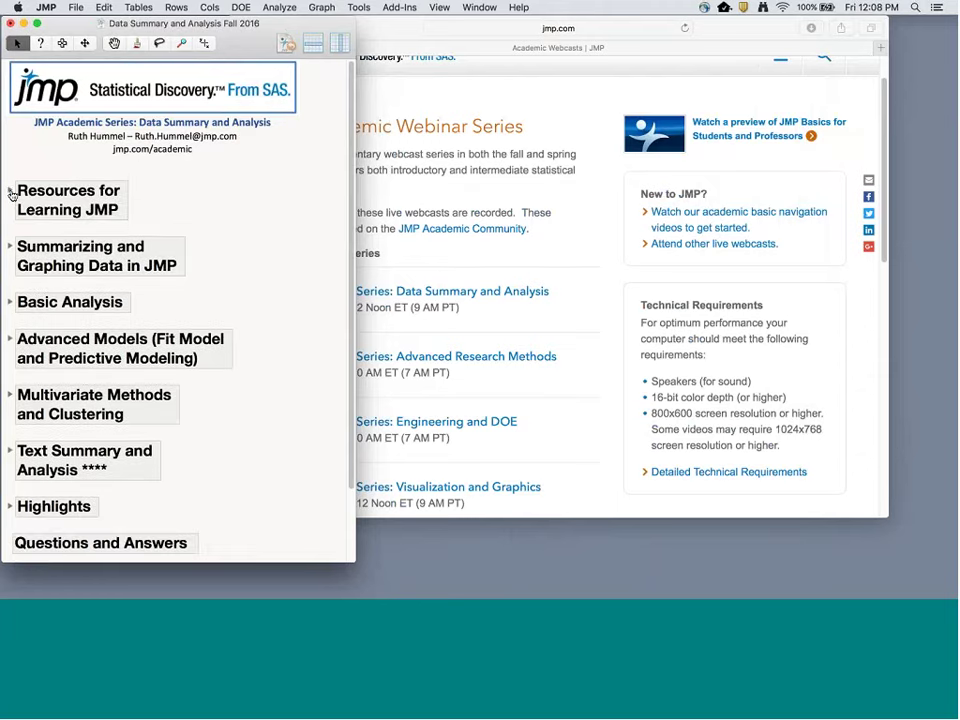
left_click(9, 246)
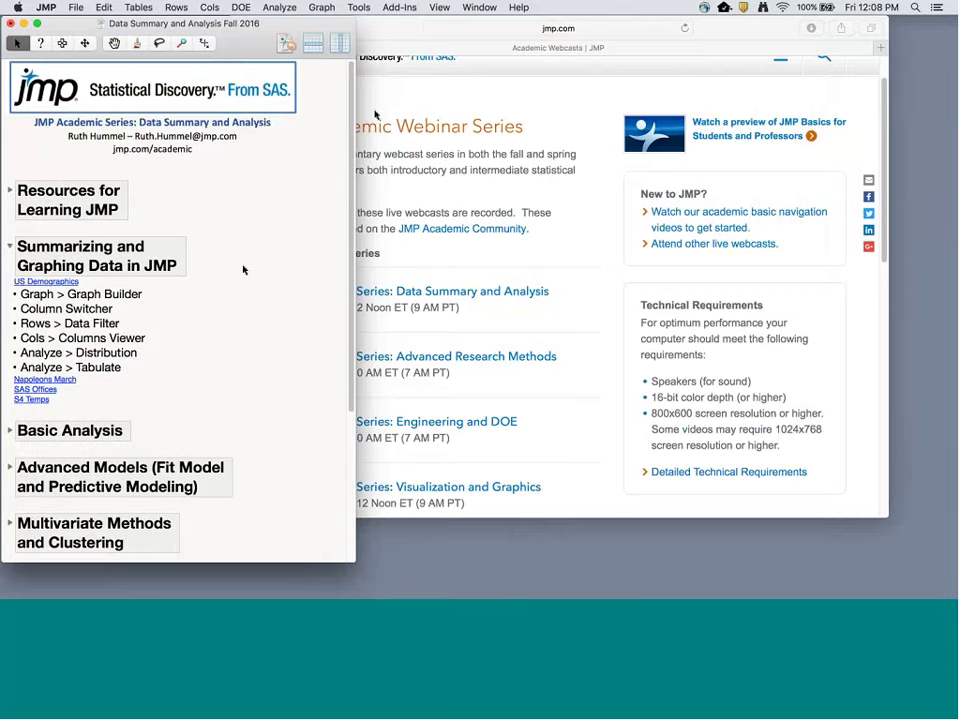
Clear away the web browser window and open the US Demographics table from the outline, moving it closer to the screen's upper edge.
left_click(433, 101)
left_click(241, 28)
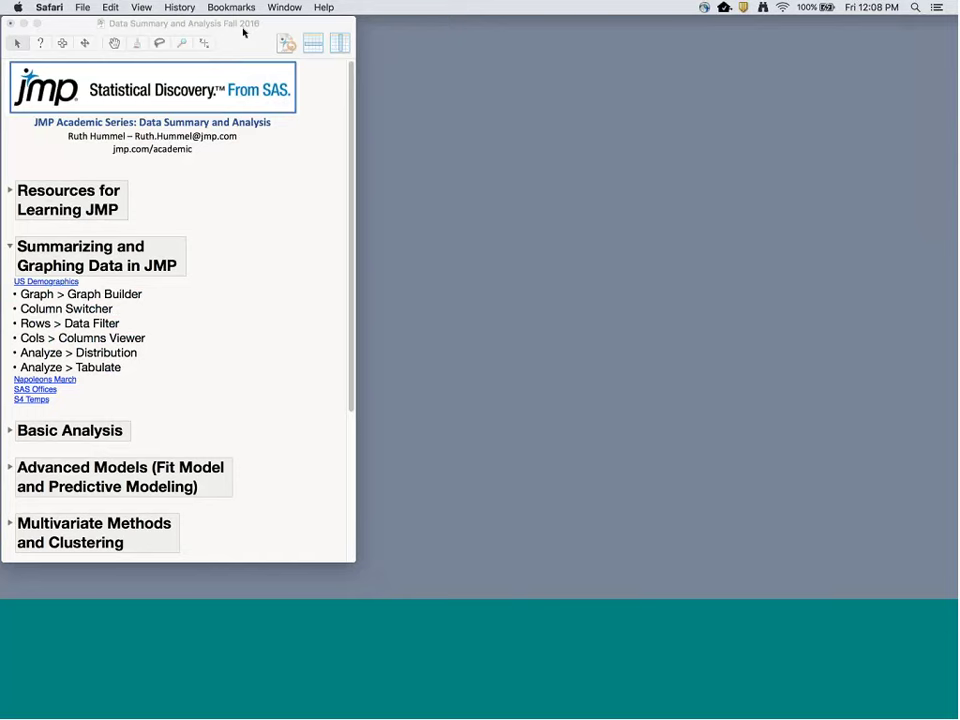
left_click(50, 282)
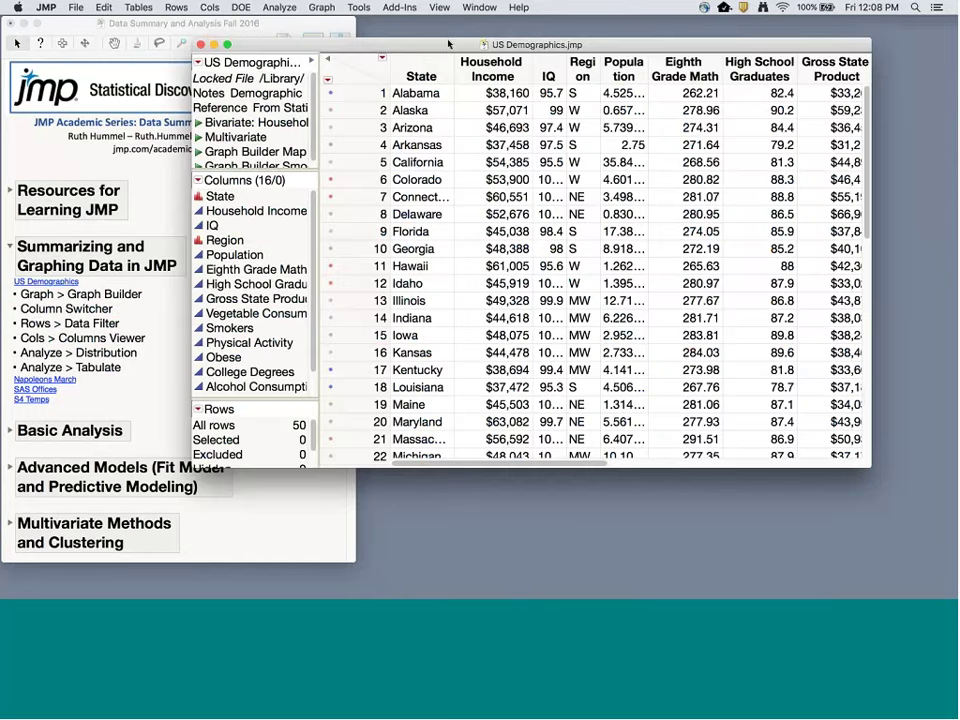
left_click_drag(362, 44, 320, 31)
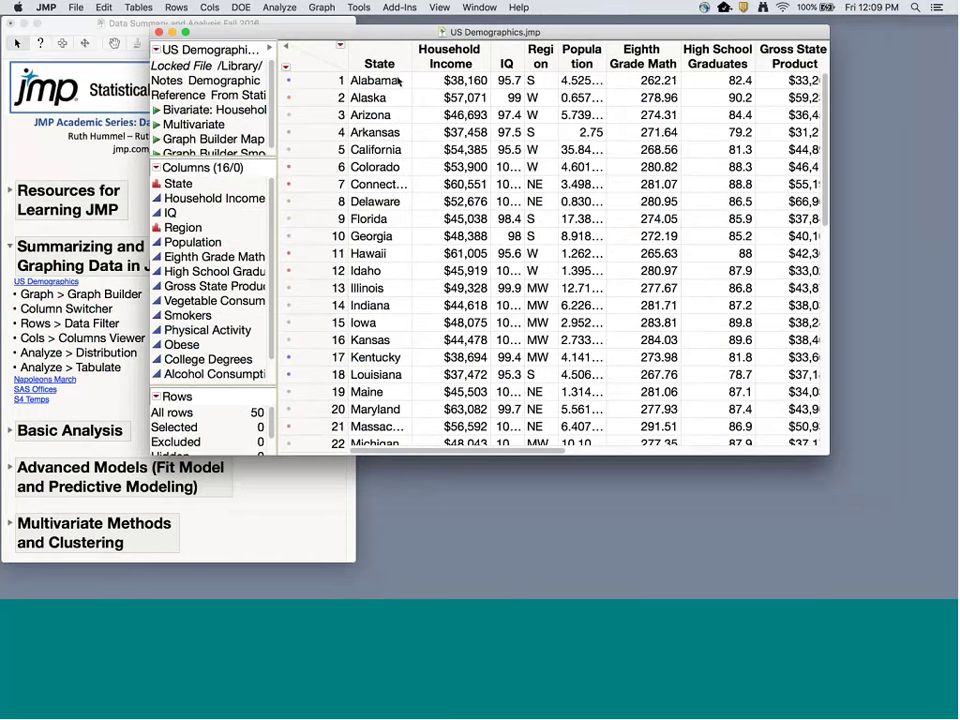
Point out the Household Income, IQ, Region and Population columns of the US Demographics table by selecting each in turn.
left_click(450, 56)
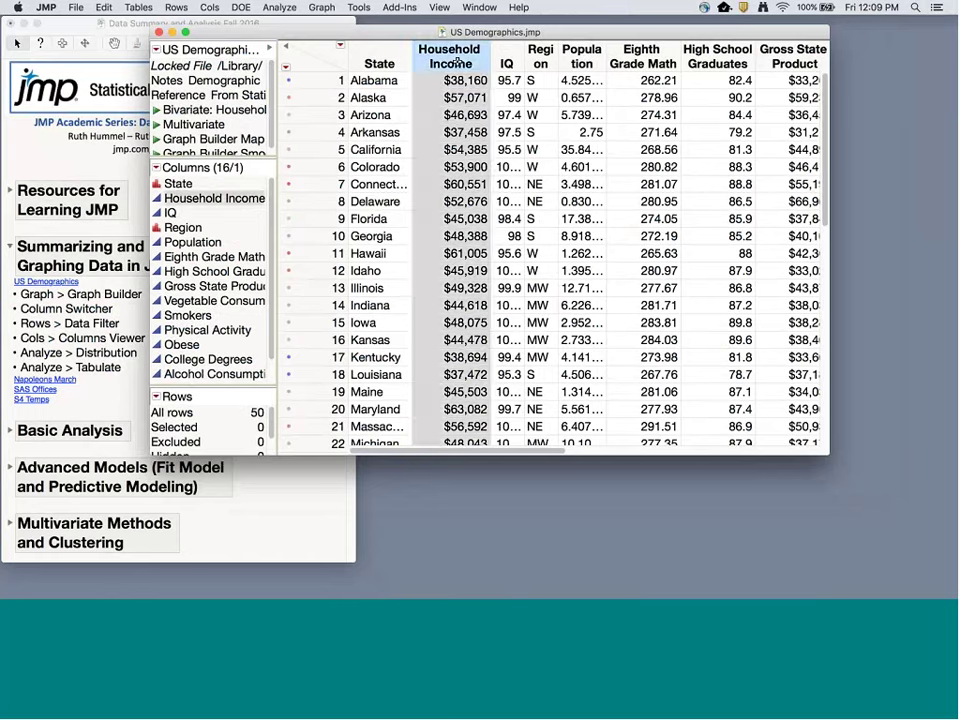
left_click(508, 62)
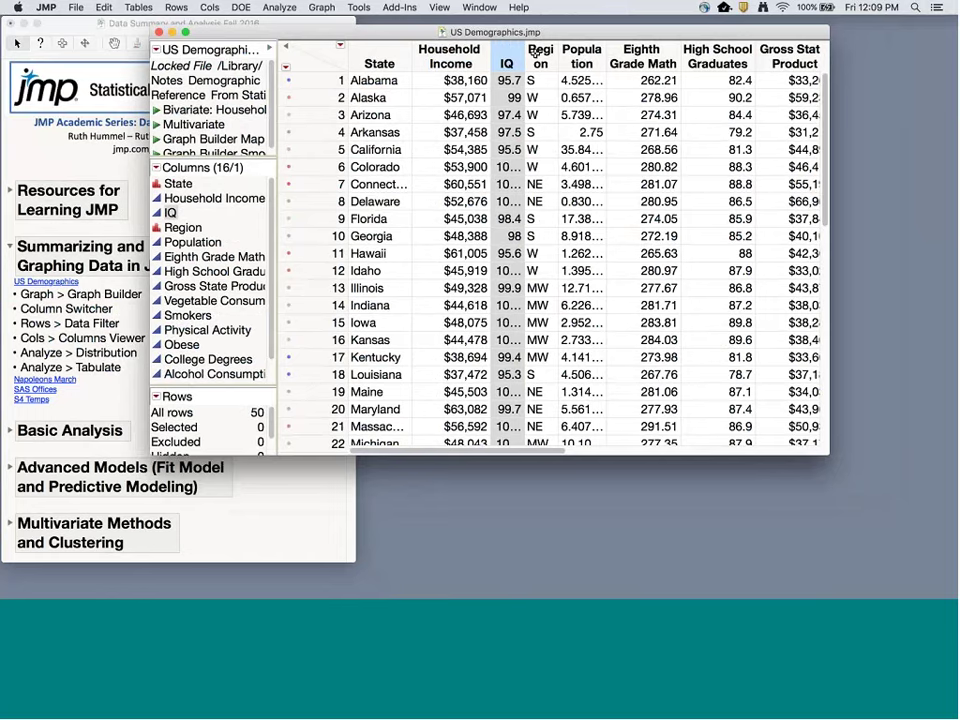
left_click(538, 53)
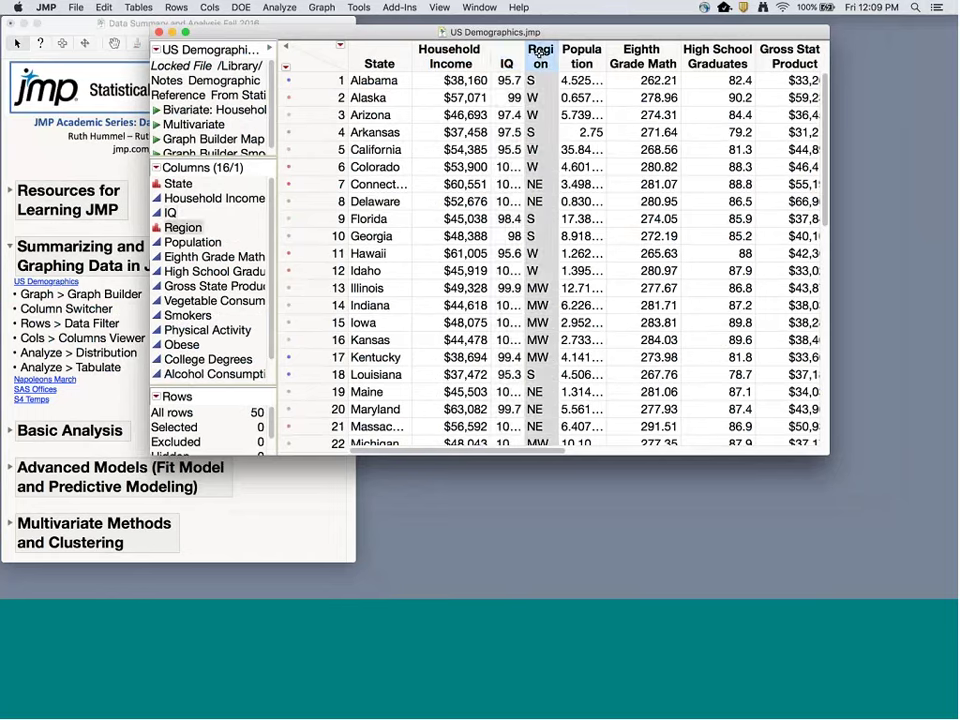
left_click(582, 56)
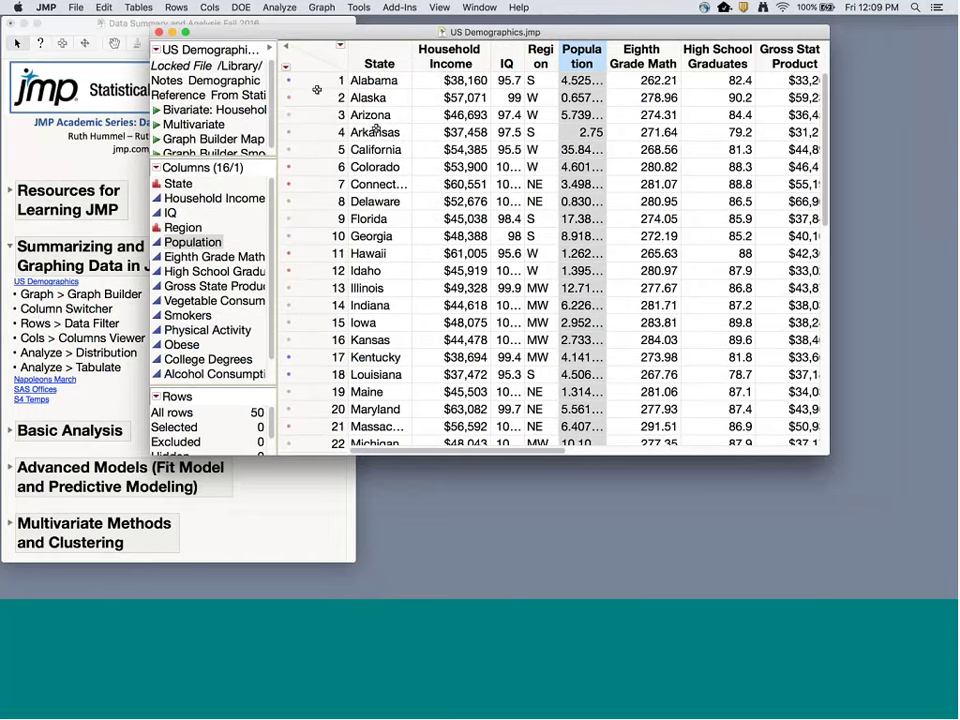
Review the modeling types available for the State, Region and Household Income columns.
left_click(157, 187)
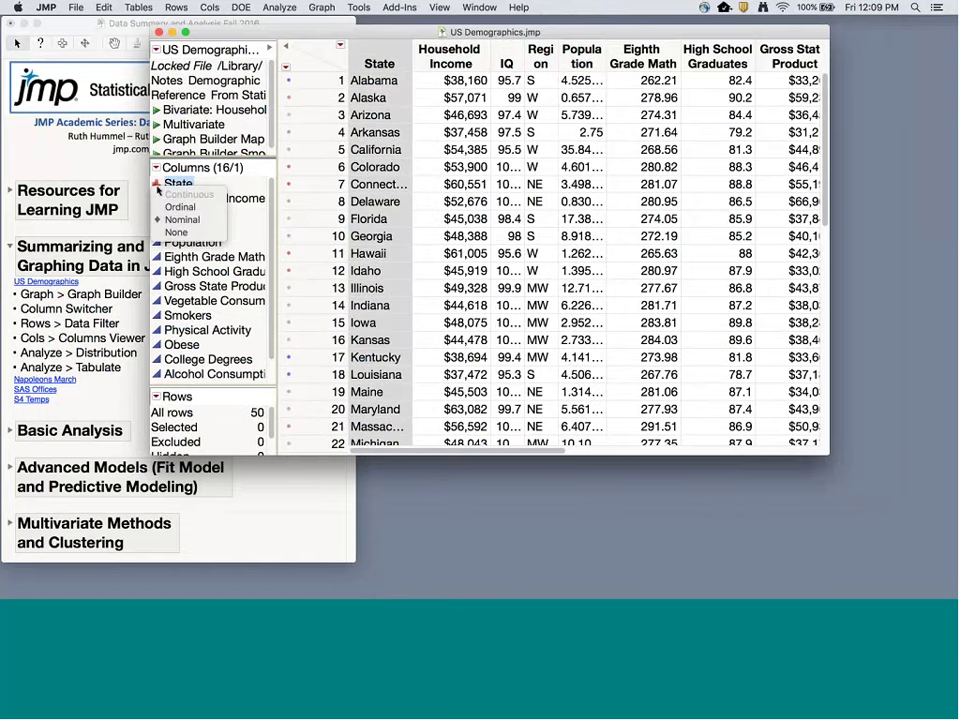
left_click(180, 219)
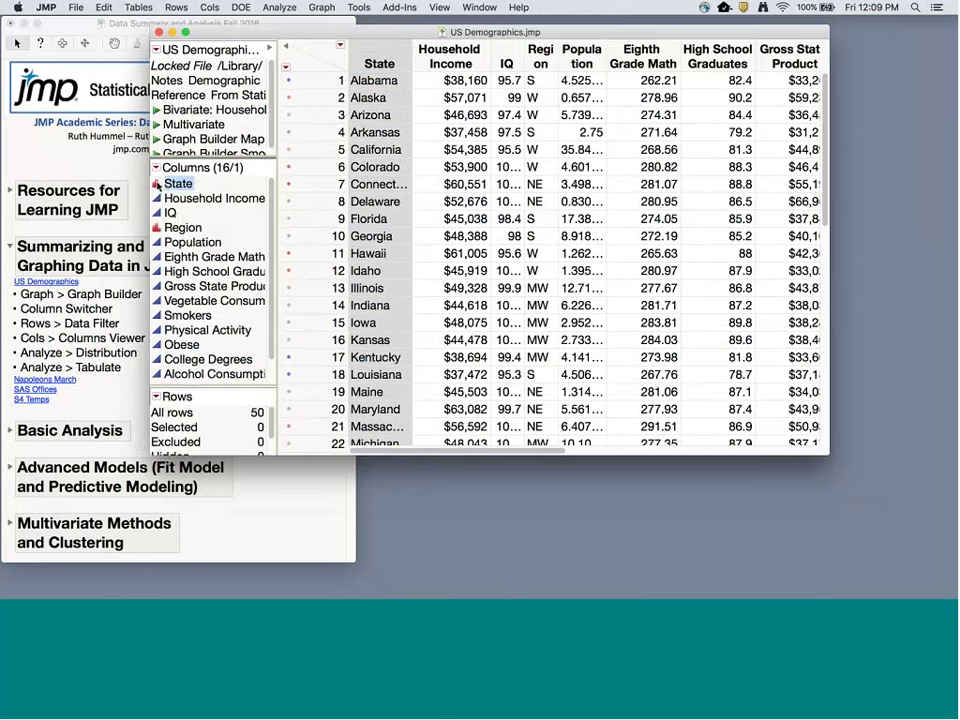
left_click(157, 227)
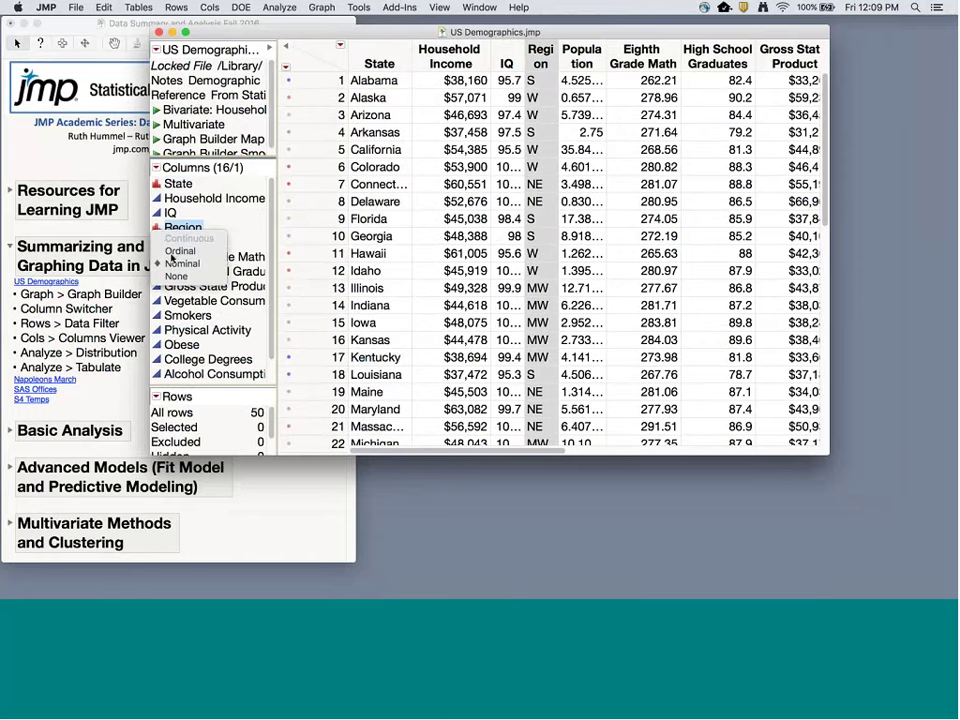
left_click(166, 212)
left_click(157, 198)
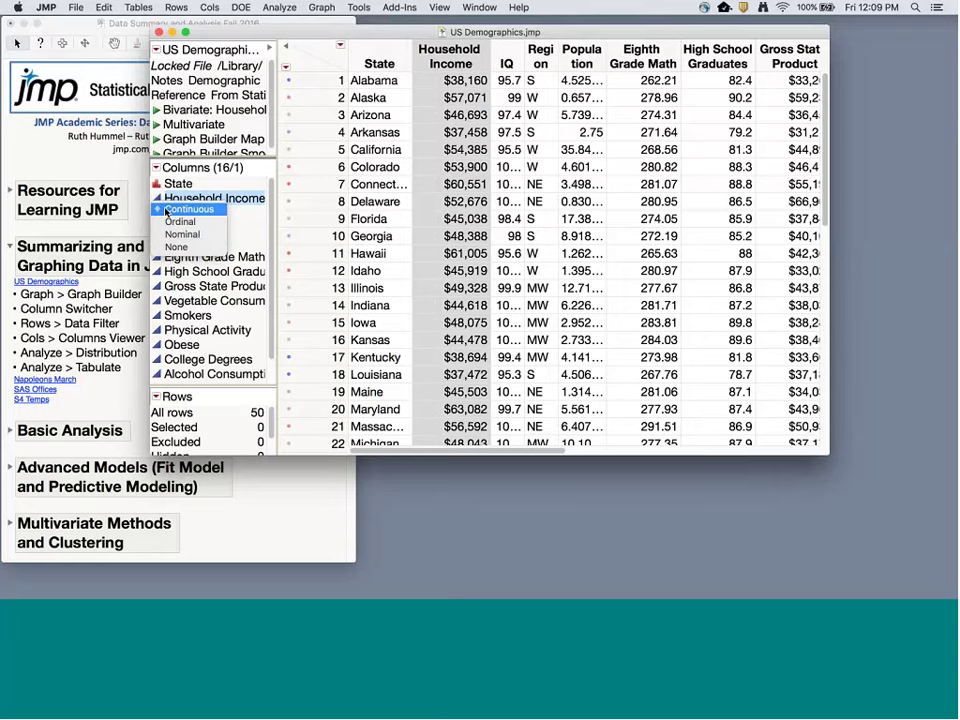
left_click(157, 203)
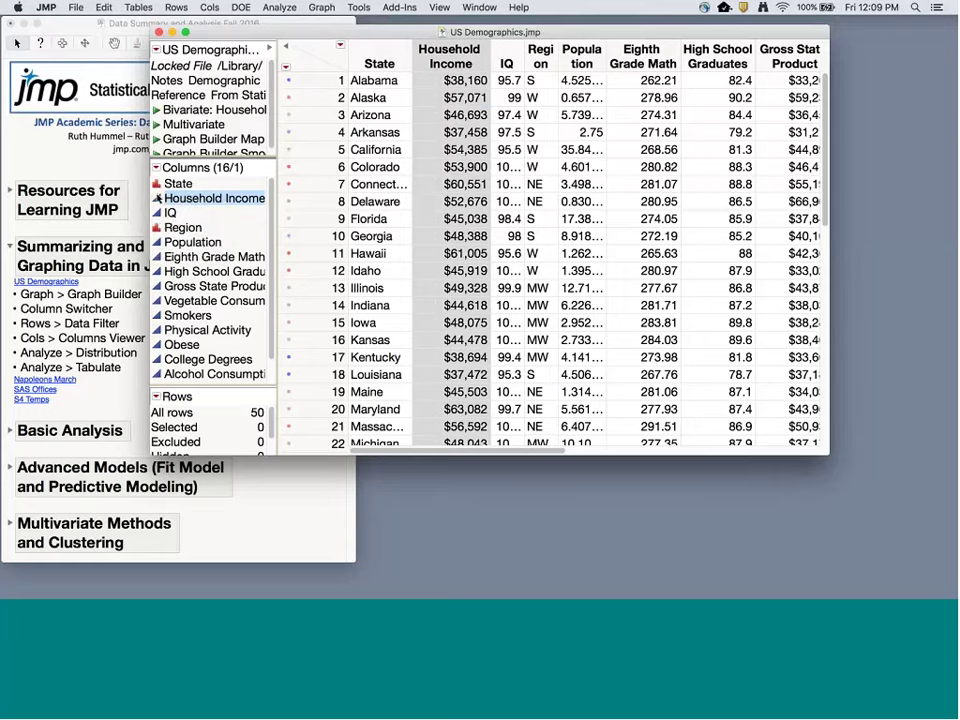
left_click(157, 198)
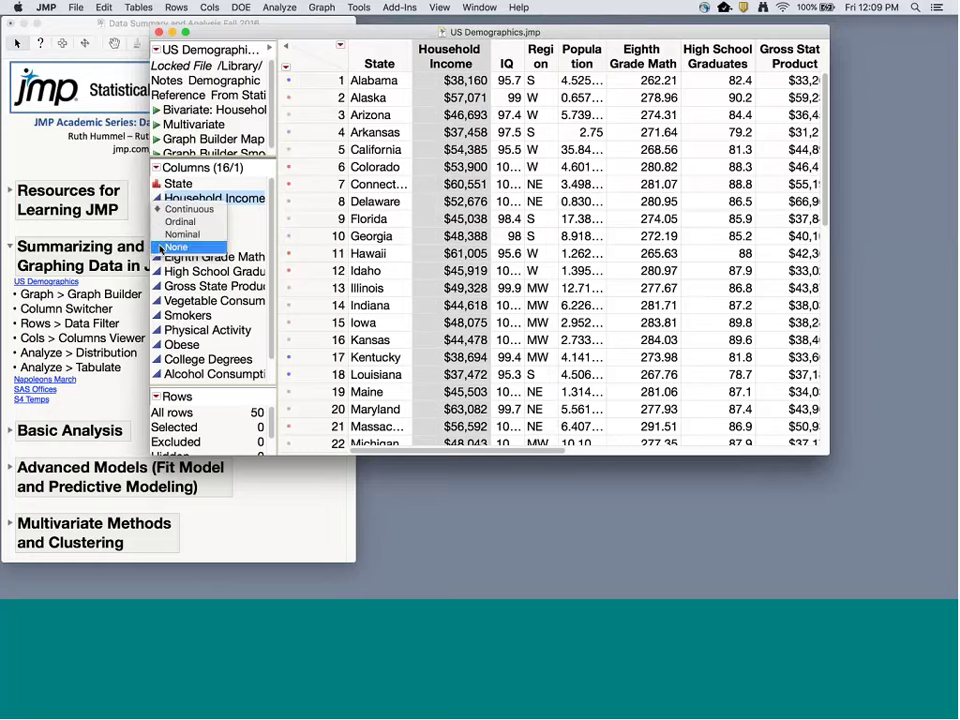
left_click(172, 209)
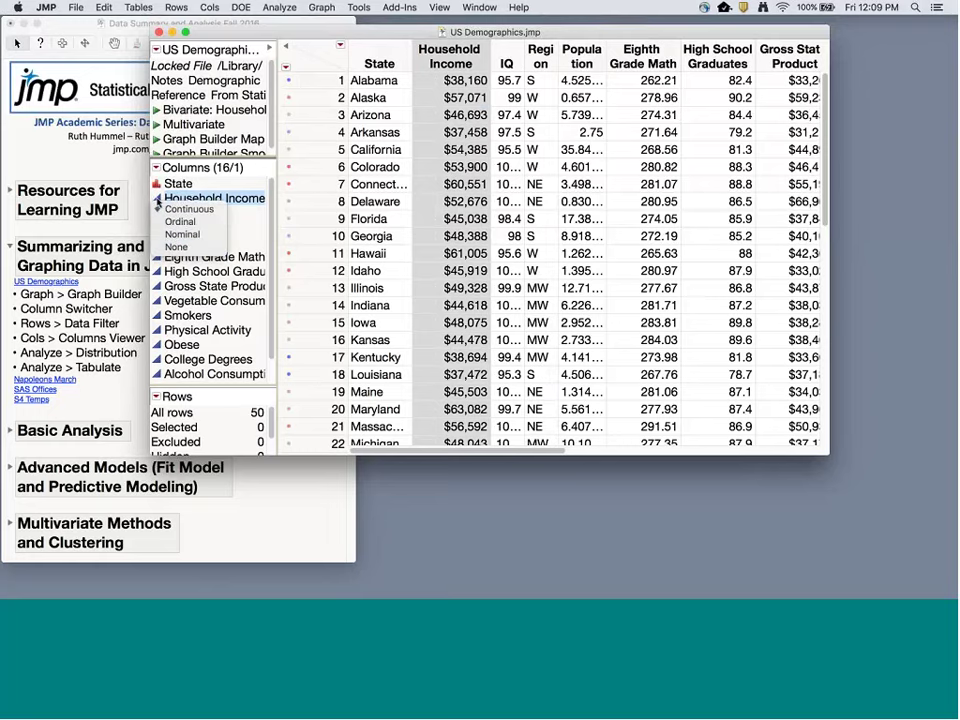
Open the column information for Household Income and review its data type and modeling type choices.
double_click(448, 60)
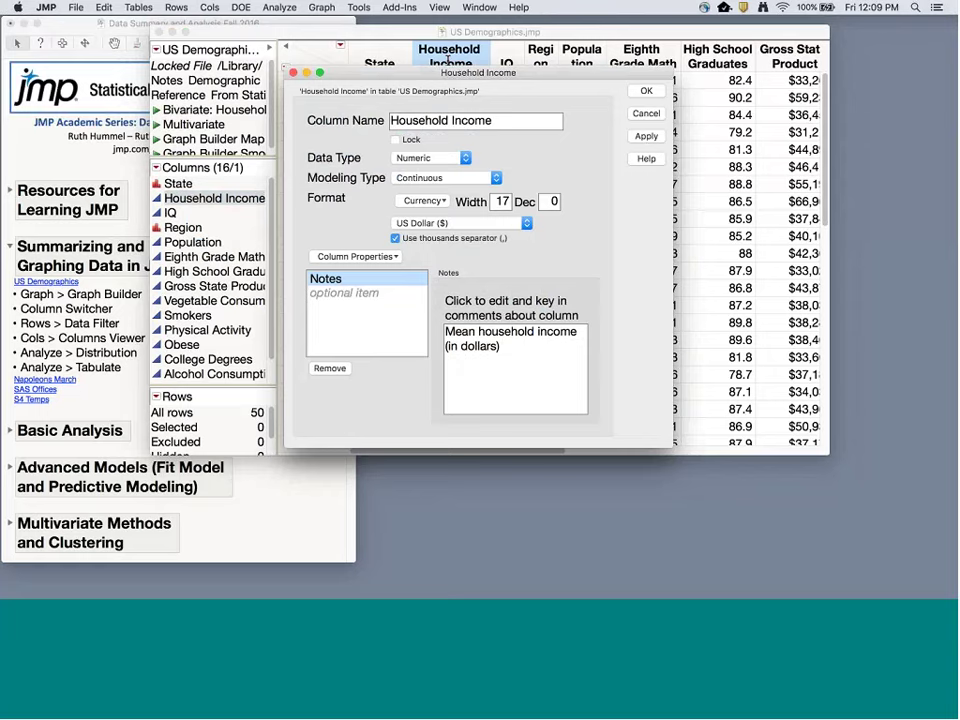
left_click(418, 160)
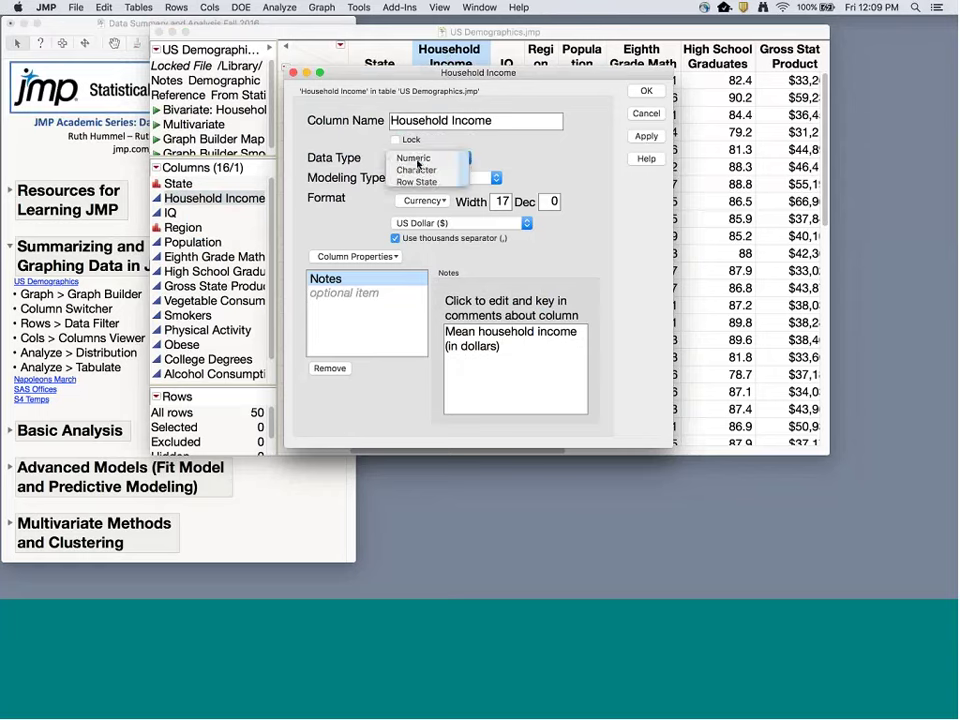
left_click(416, 160)
left_click(414, 180)
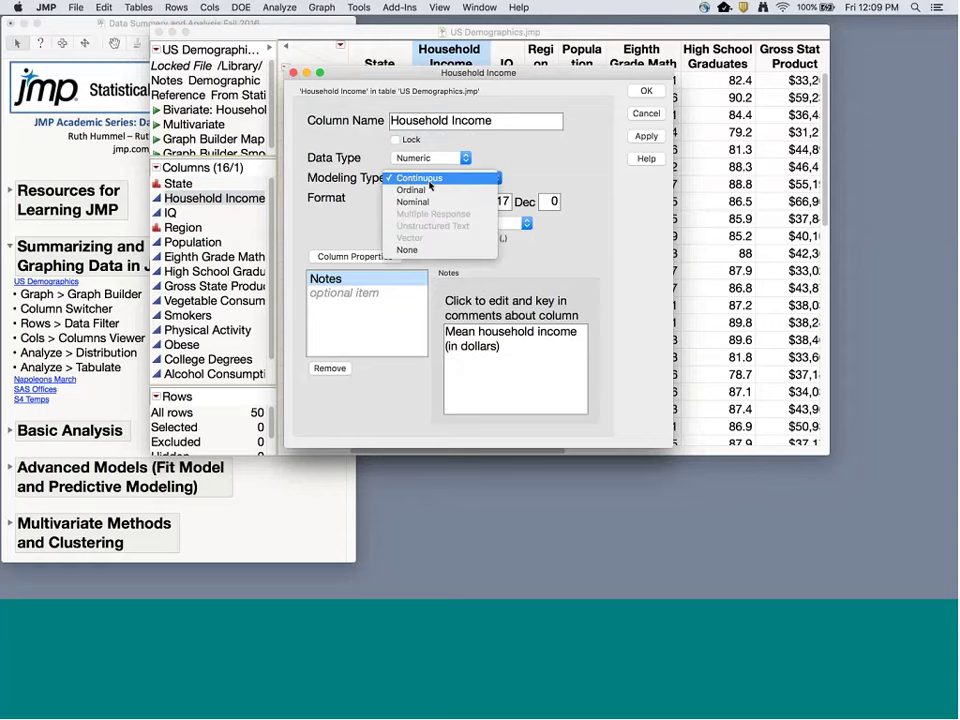
left_click(430, 181)
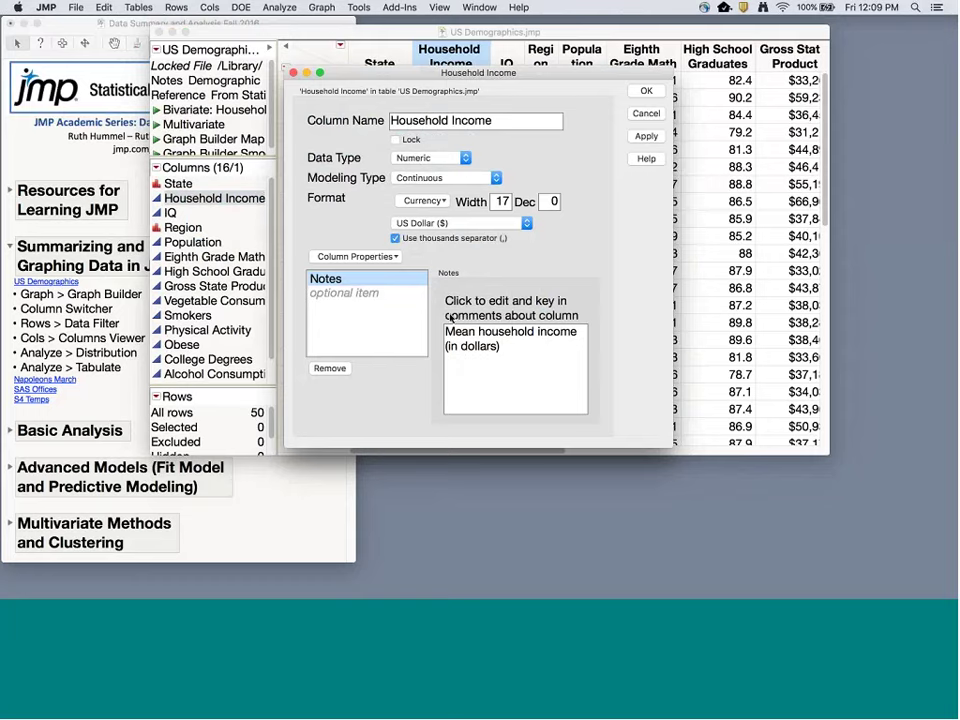
Review the column properties available for Household Income and highlight its note, "Mean household income (in dollars)".
left_click(355, 256)
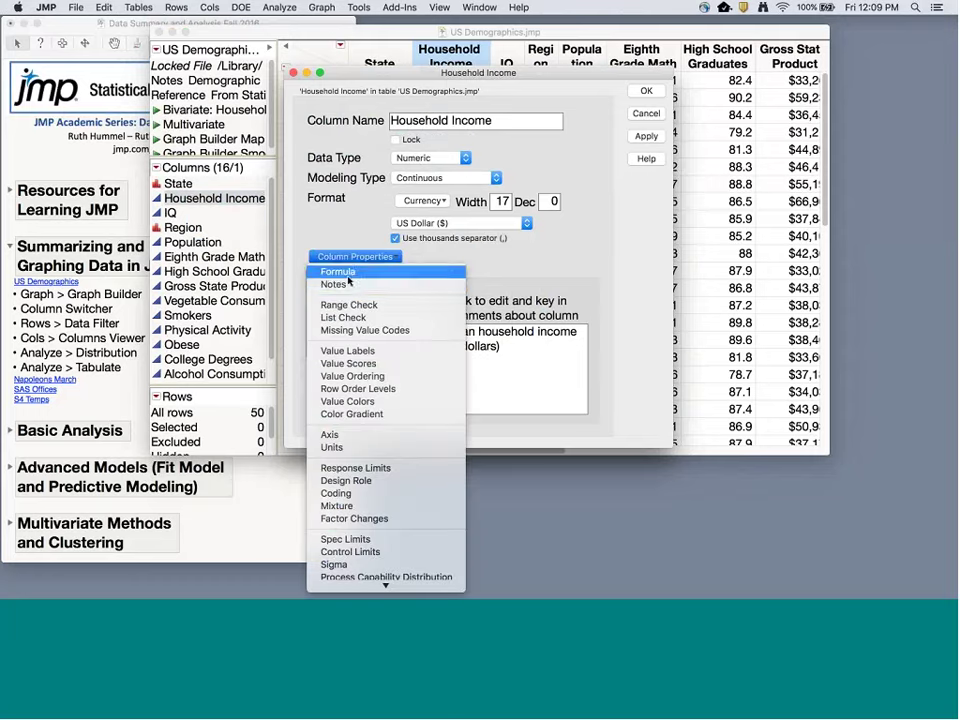
left_click(500, 348)
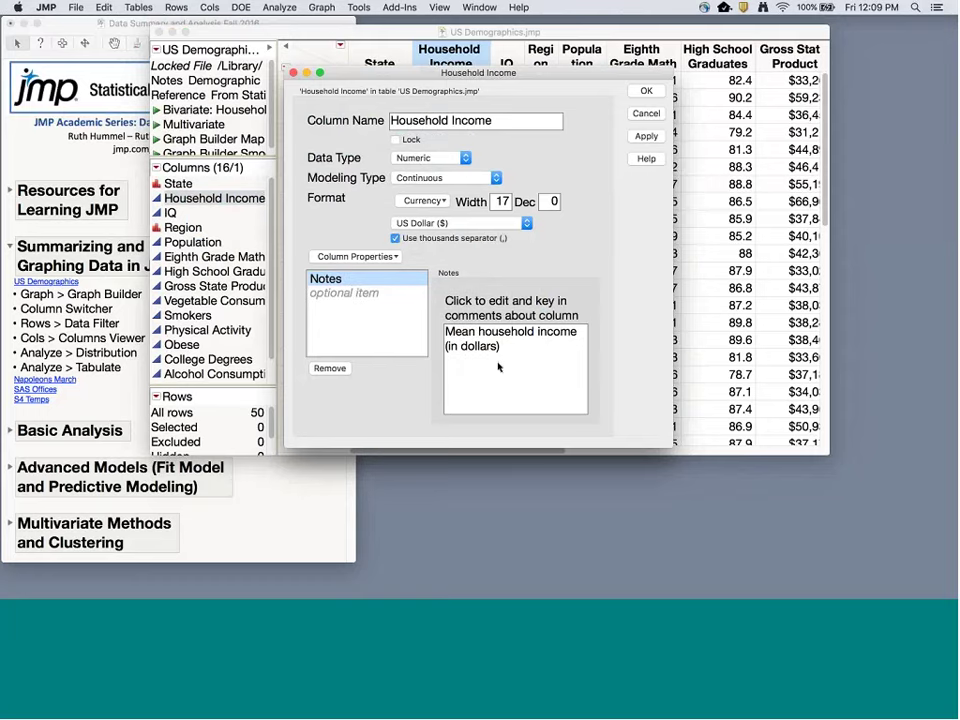
left_click_drag(500, 348, 447, 332)
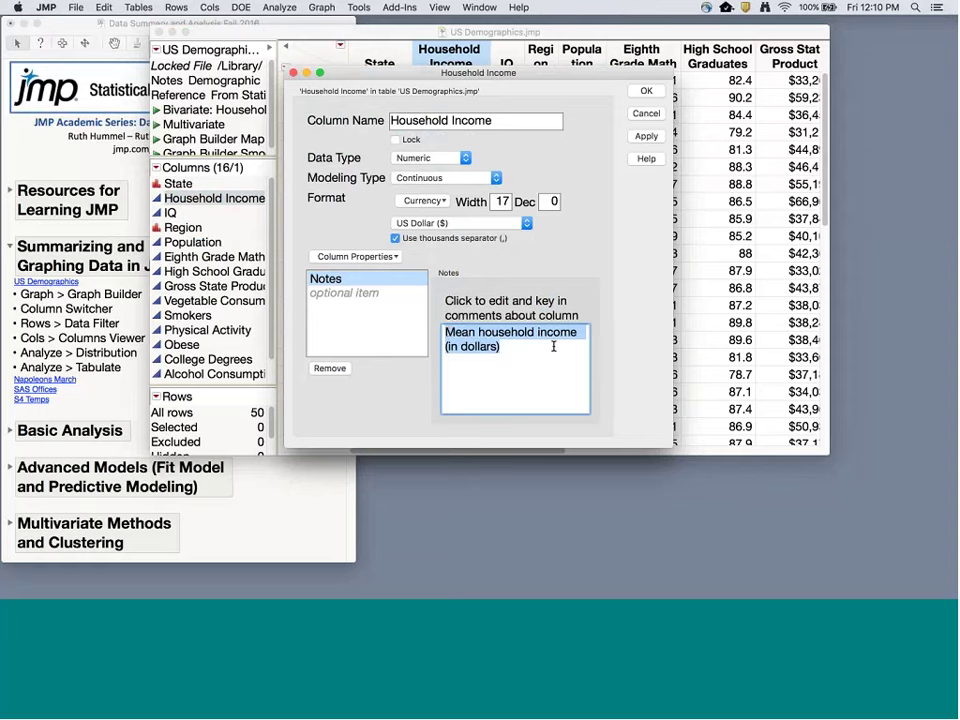
left_click(379, 257)
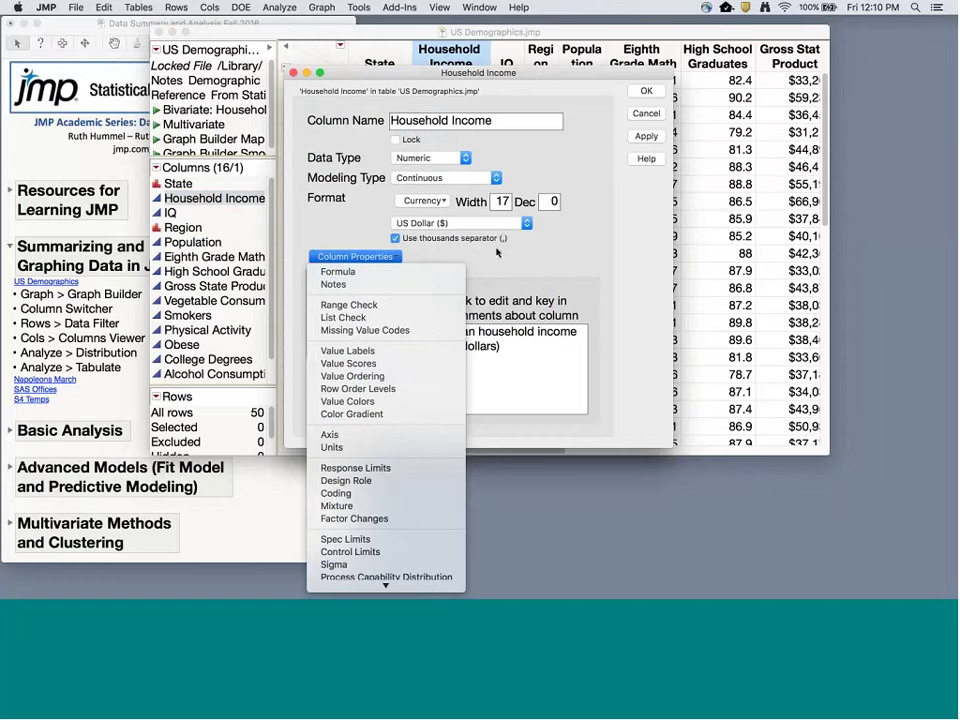
key("Escape")
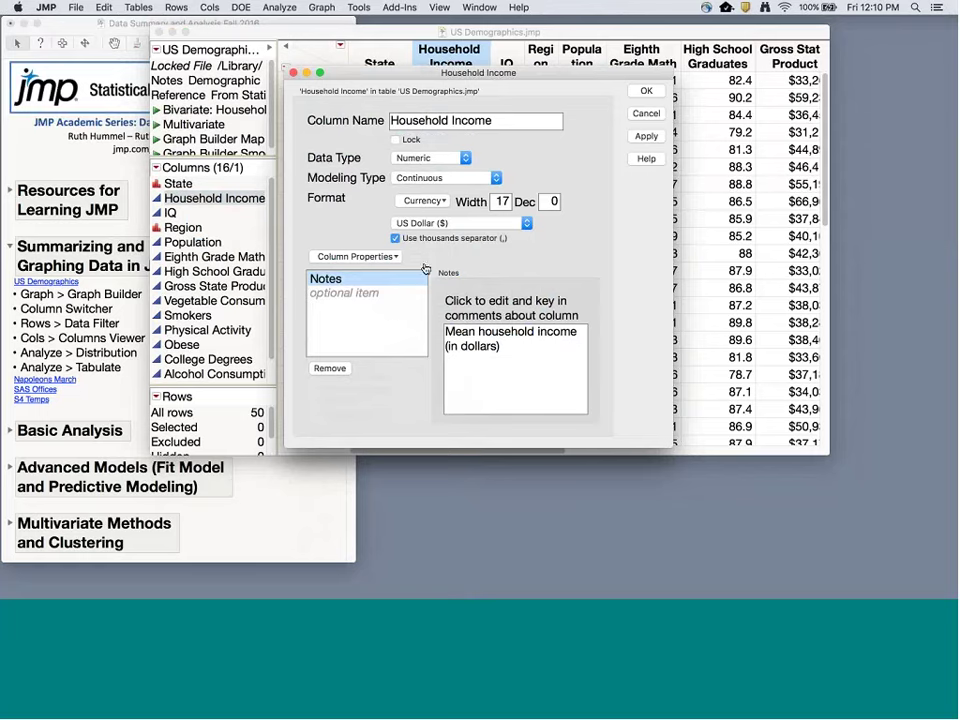
Review the number format and currency choices for Household Income, and close its column information.
left_click(429, 204)
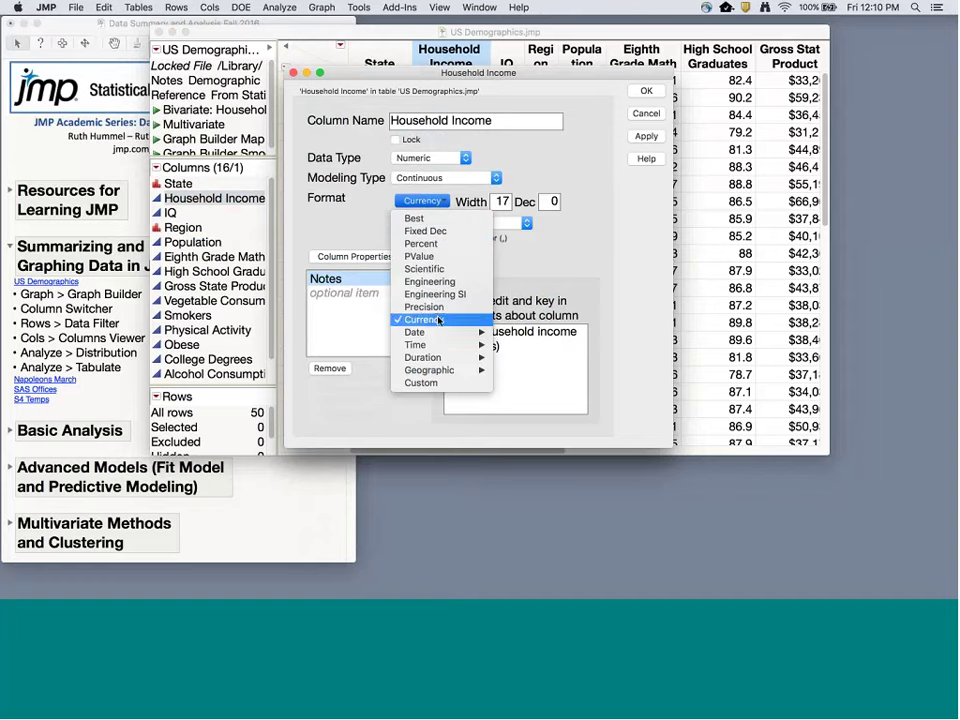
left_click(549, 256)
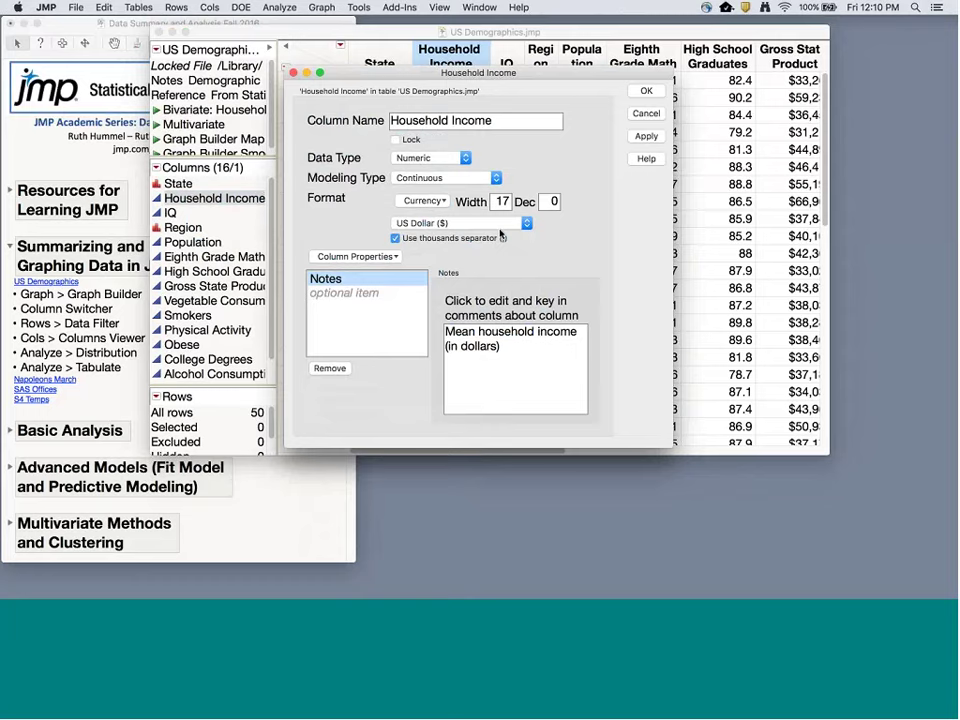
left_click(494, 225)
left_click(494, 228)
left_click(472, 66)
double_click(432, 58)
left_click(645, 90)
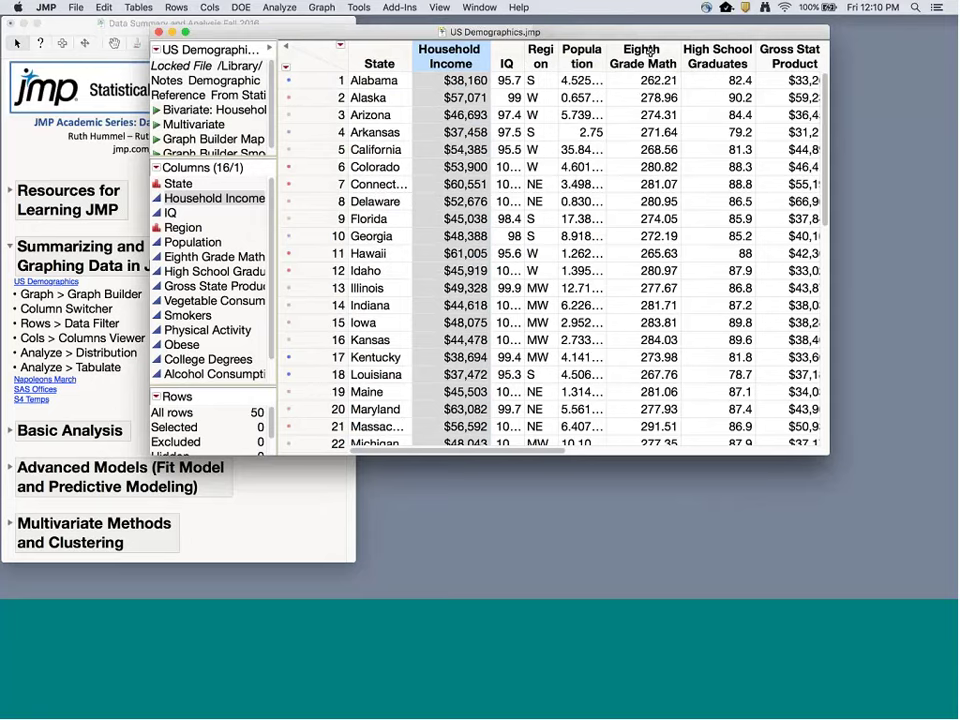
Open the column information for Eighth Grade Math, review its name and available column properties, and close it.
double_click(649, 53)
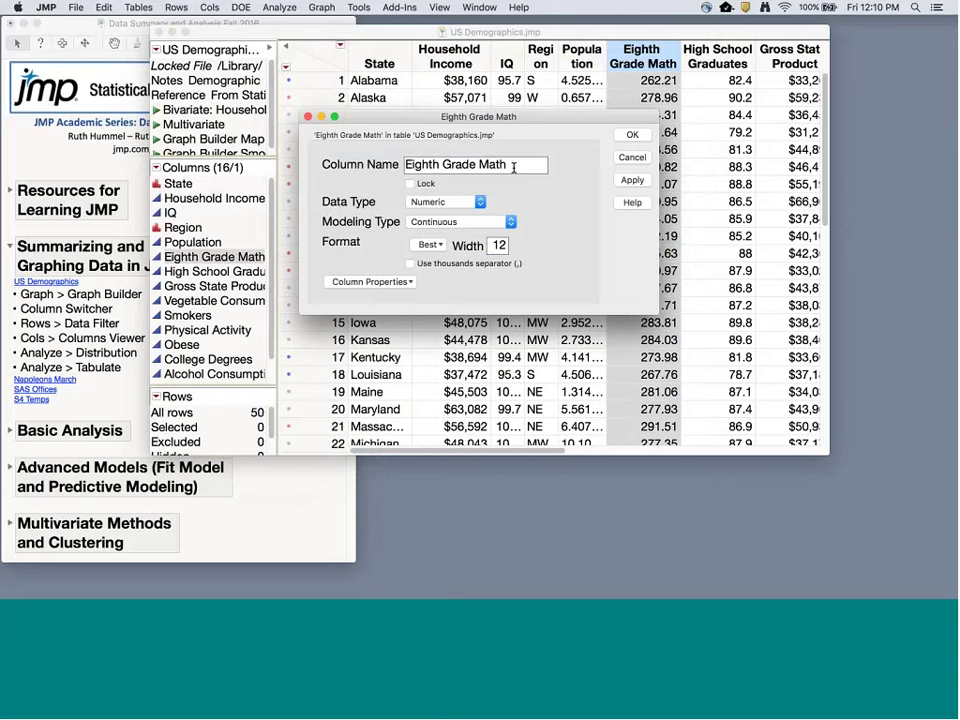
left_click(472, 163)
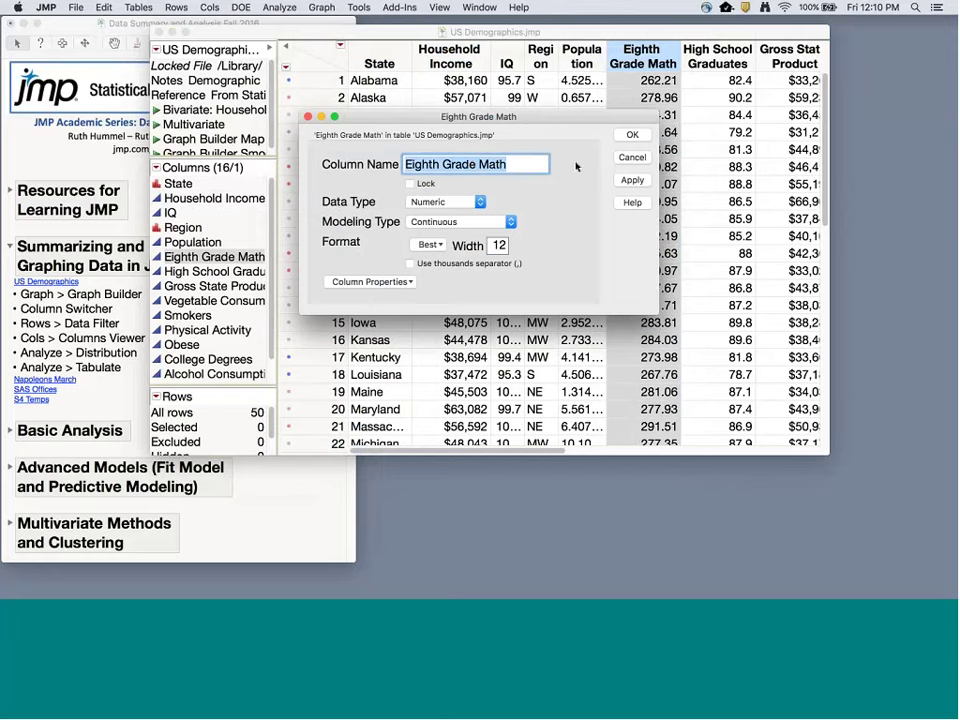
left_click(394, 284)
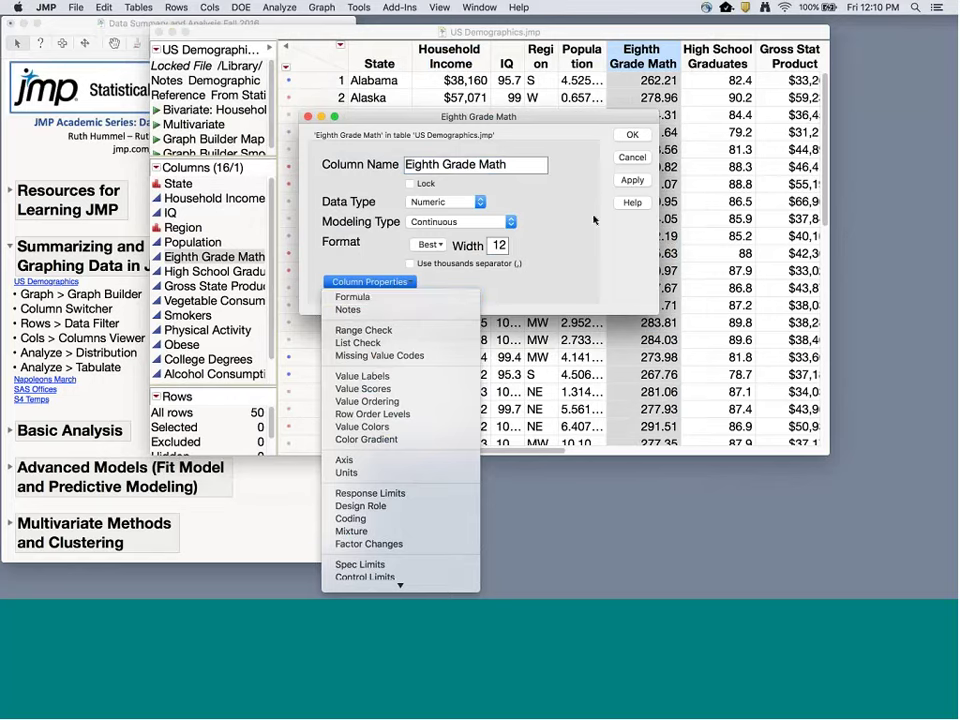
left_click(650, 120)
left_click(632, 134)
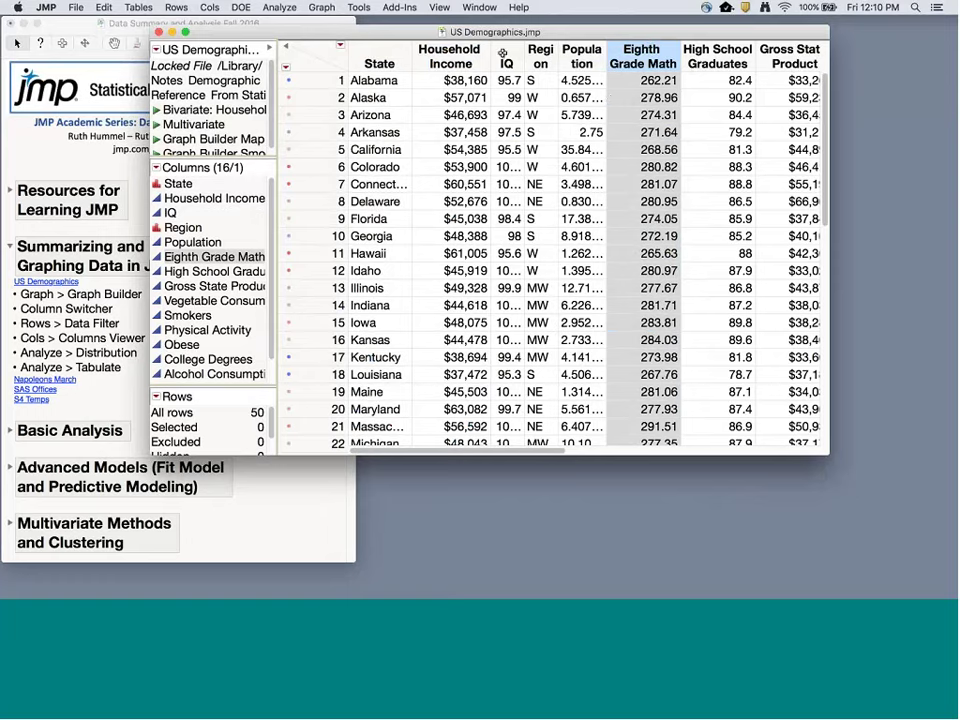
Run a Distribution analysis with Eighth Grade Math as the Y column, and slightly adjust the histogram's value axis.
left_click(282, 8)
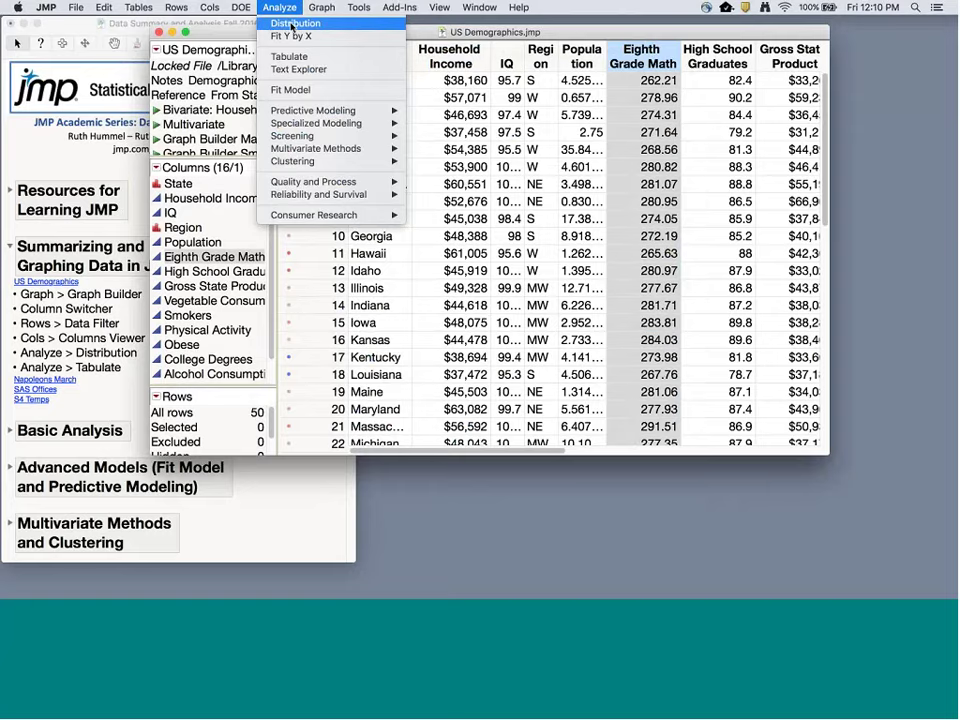
left_click(292, 23)
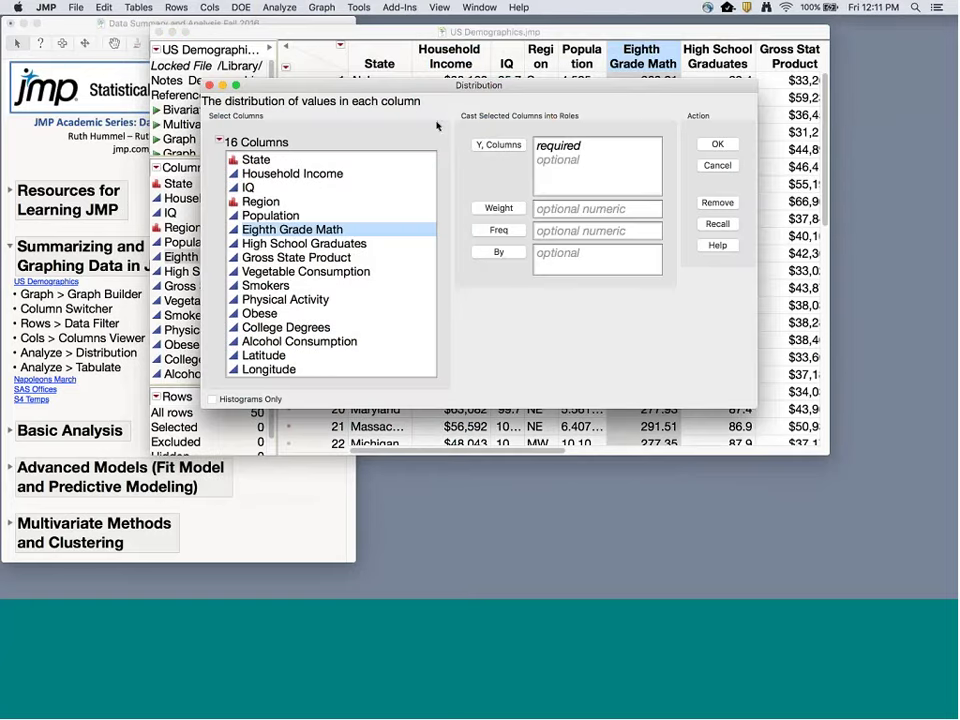
left_click(292, 231)
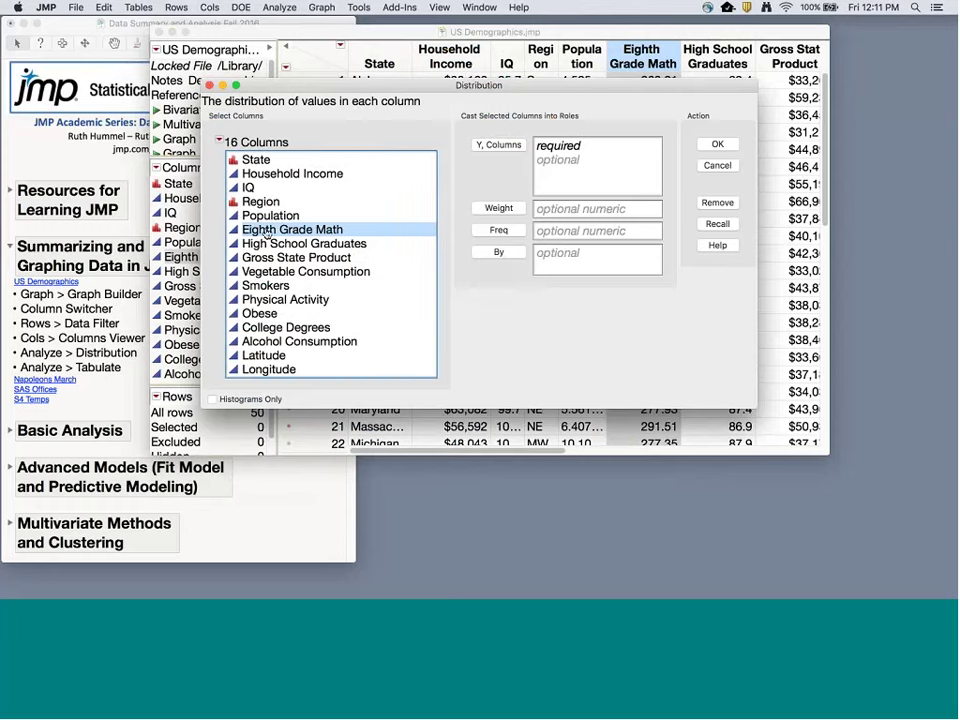
left_click(503, 147)
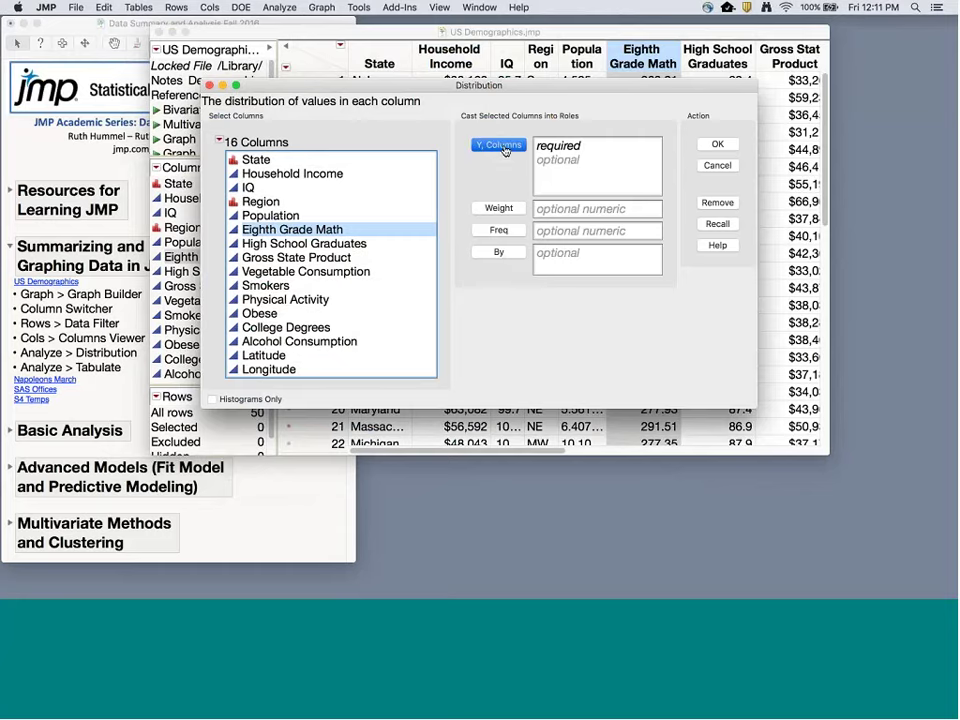
left_click(718, 145)
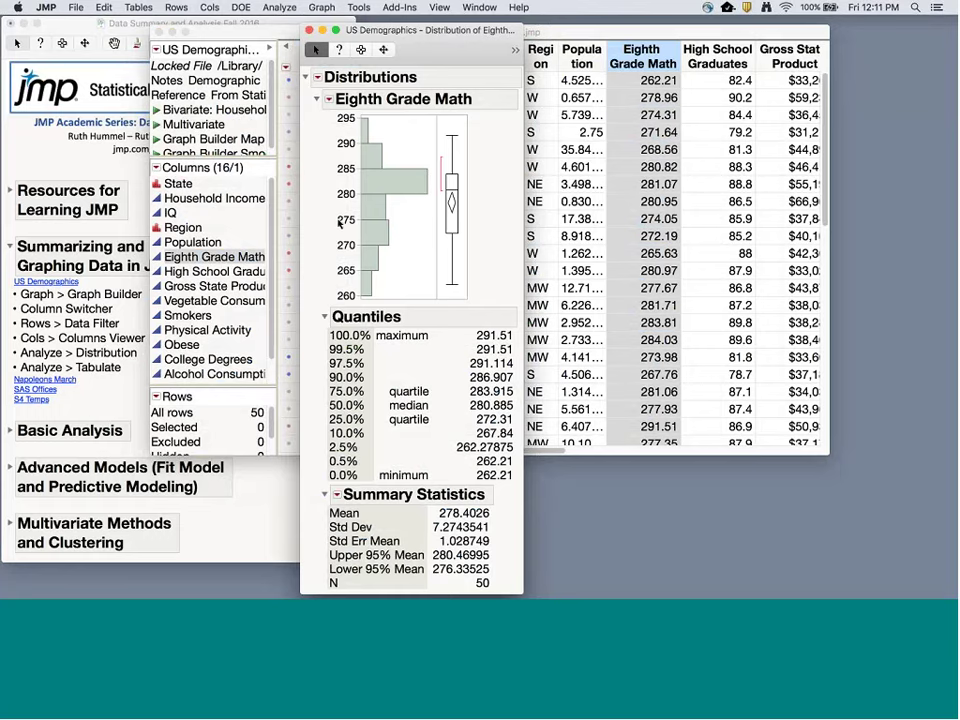
mouse_move(346, 145)
left_mouse_down()
mouse_move(345, 163)
mouse_move(345, 131)
mouse_move(345, 152)
left_mouse_up()
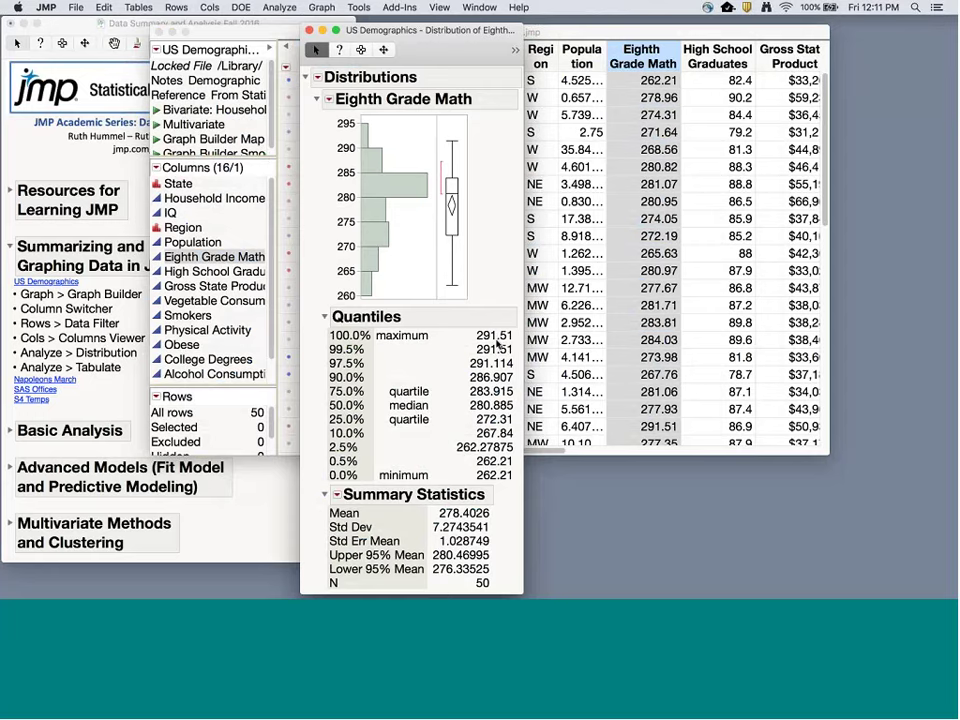
mouse_move(483, 349)
Review the report and histogram options, and add a Normal Quantile Plot to the Eighth Grade Math distribution.
left_click(318, 79)
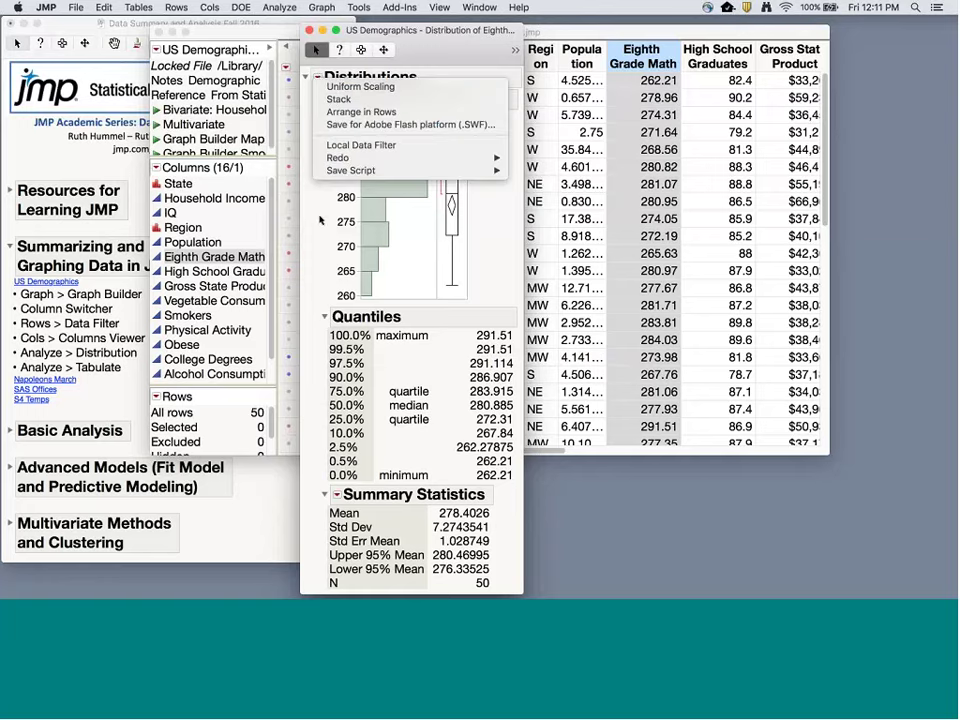
left_click(328, 96)
left_click(328, 97)
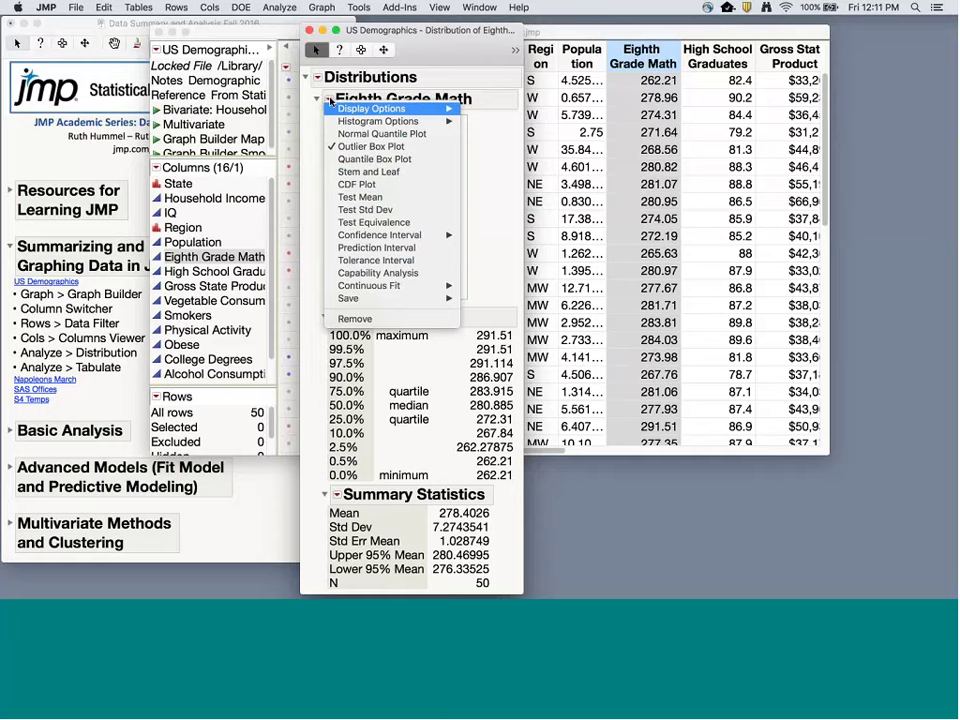
mouse_move(361, 124)
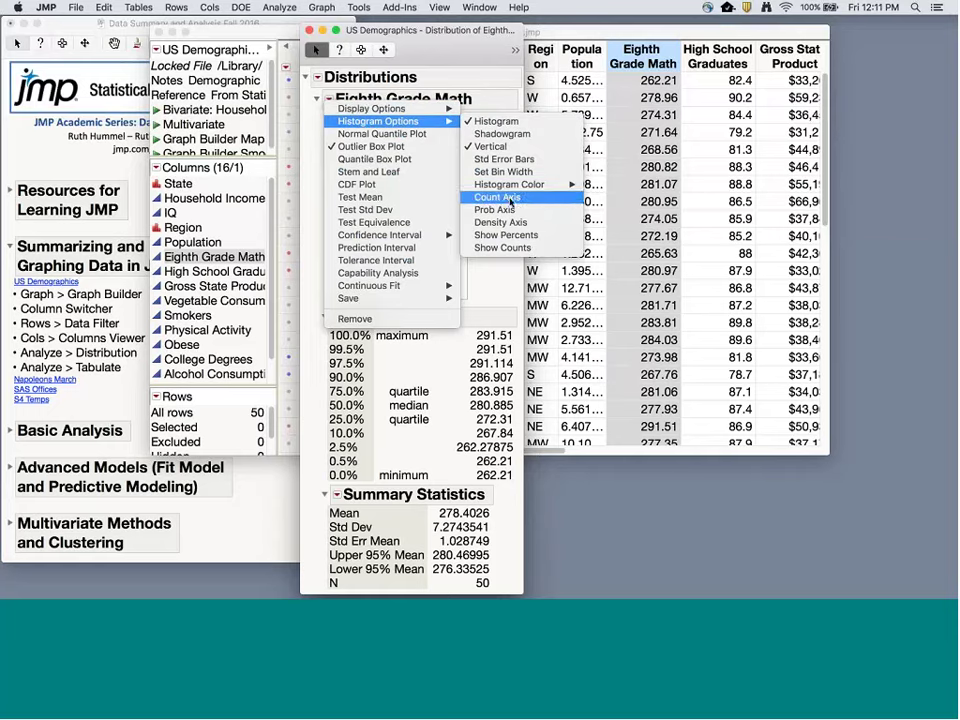
left_click(424, 137)
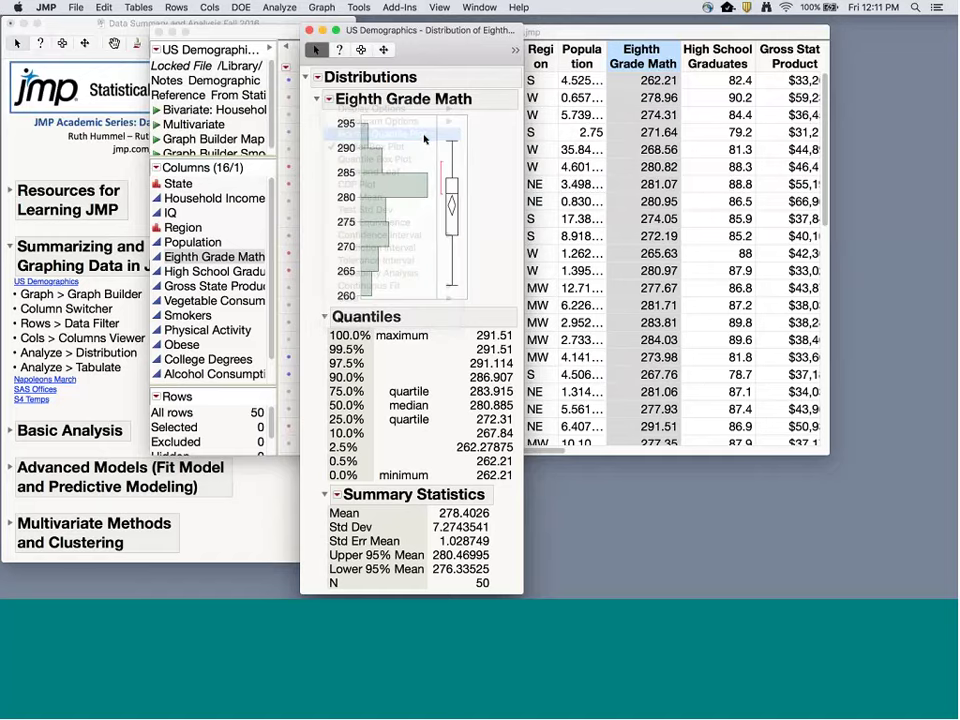
Test the Eighth Grade Math mean against a hypothesized mean of 285, including the Wilcoxon Signed Rank test, and close the report.
left_click(328, 91)
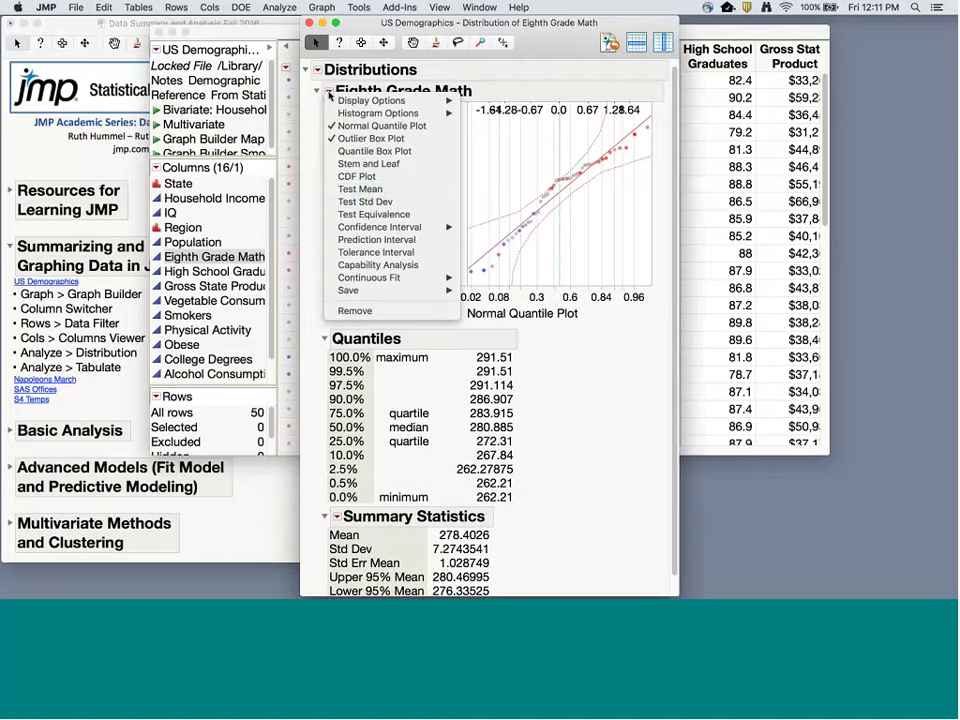
left_click(367, 190)
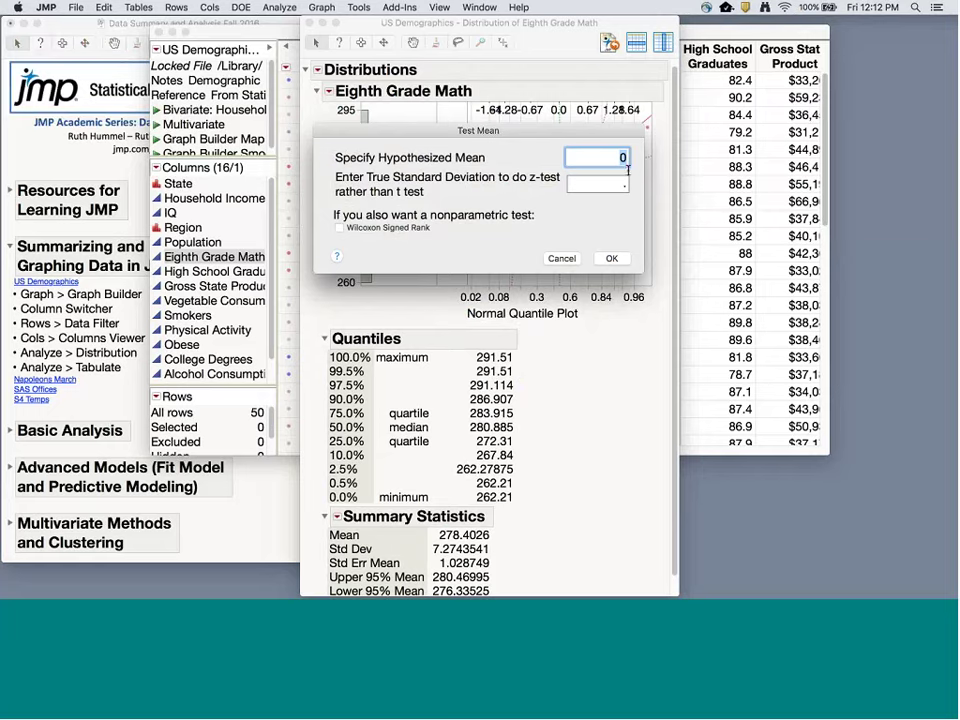
type("285")
left_click(339, 228)
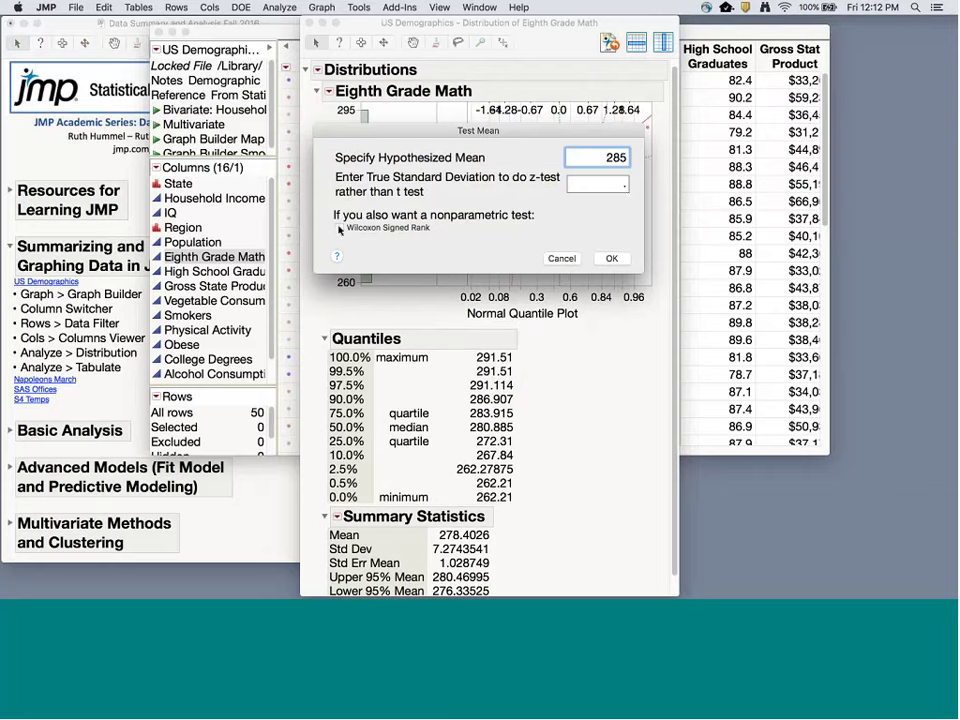
left_click(609, 258)
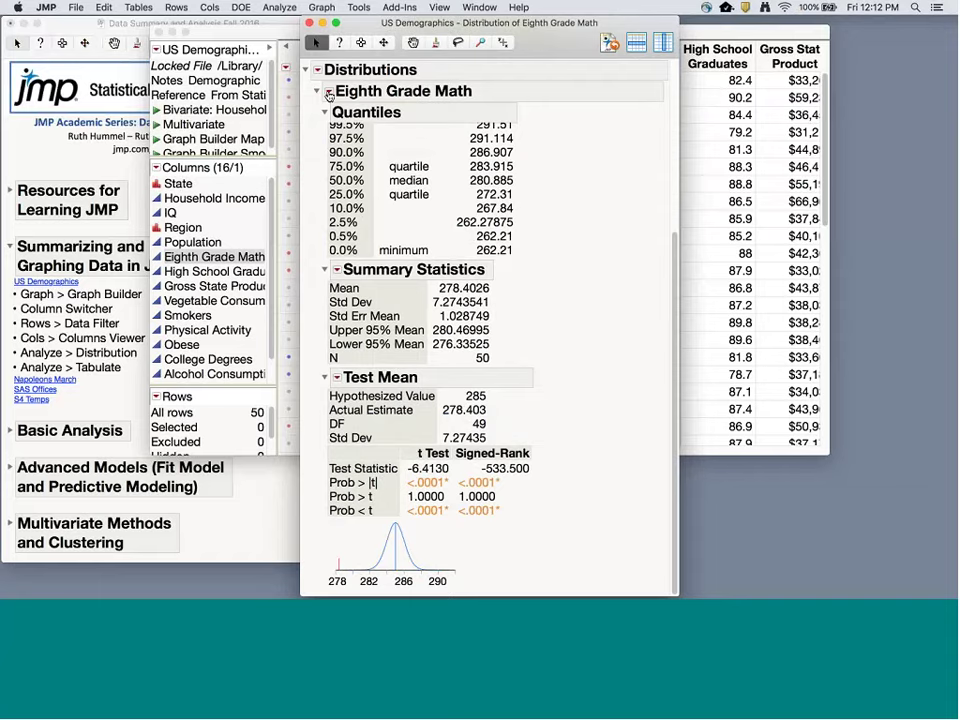
left_click(310, 23)
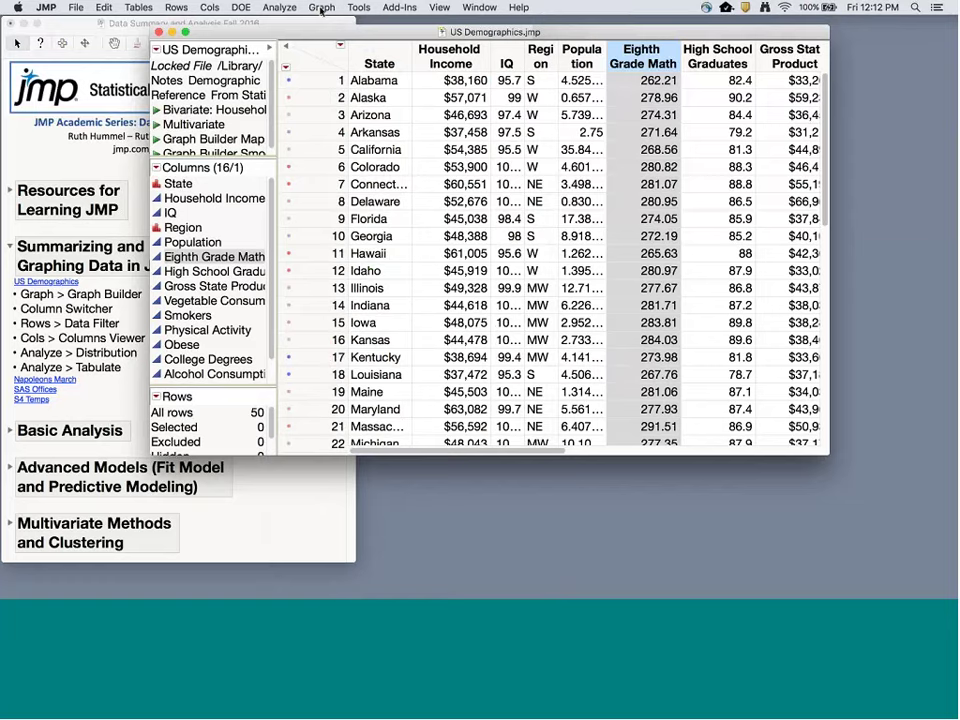
Review the commands available for graphing, analysis, tables, rows and columns.
left_click(321, 8)
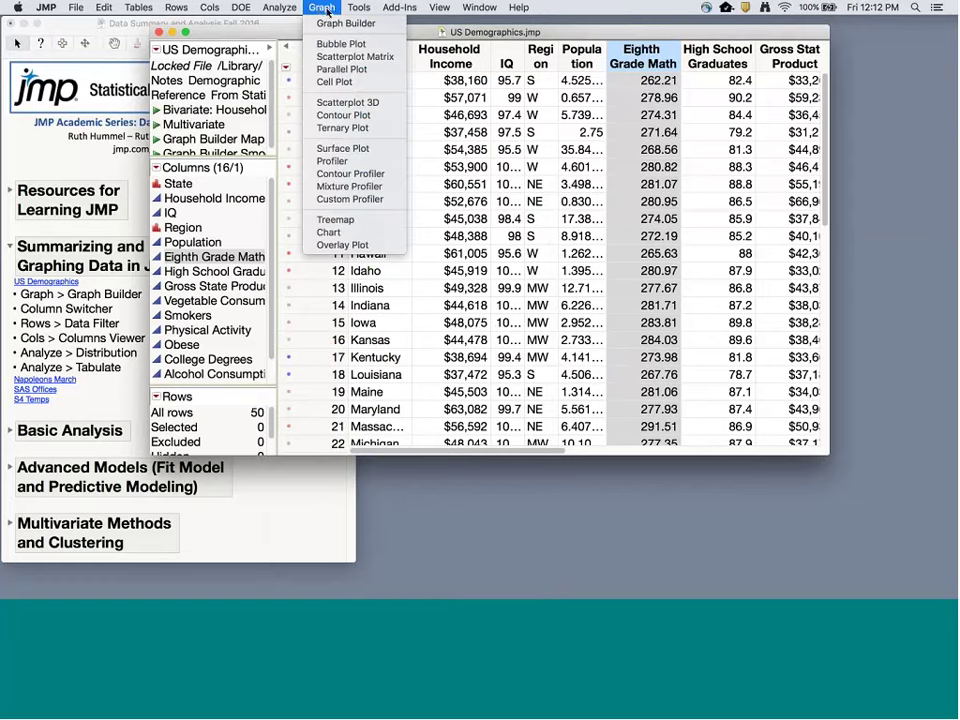
mouse_move(284, 7)
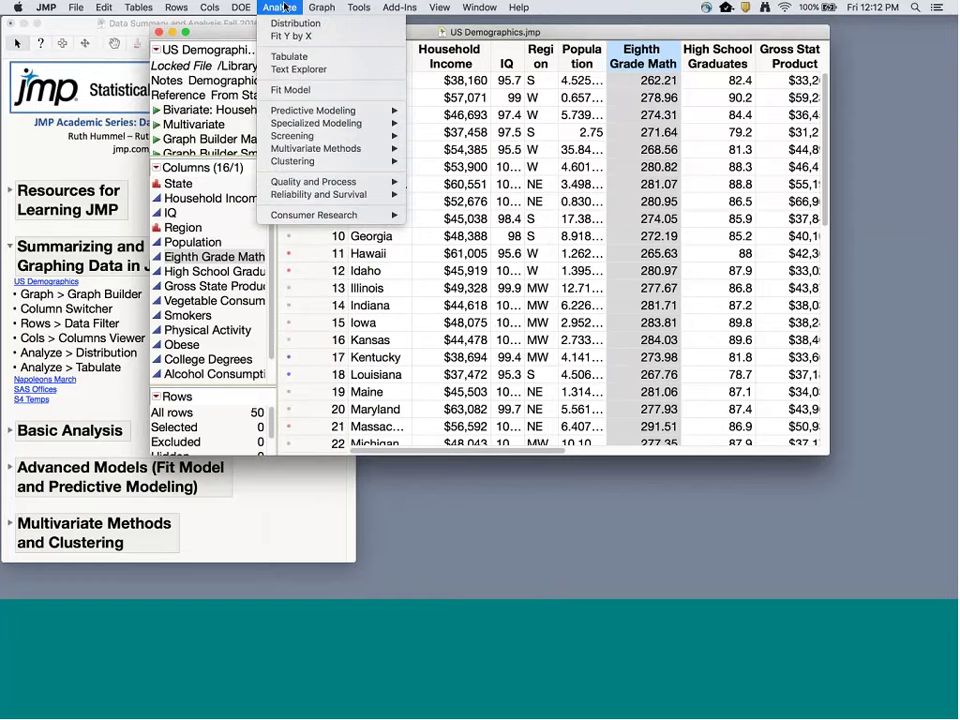
mouse_move(321, 8)
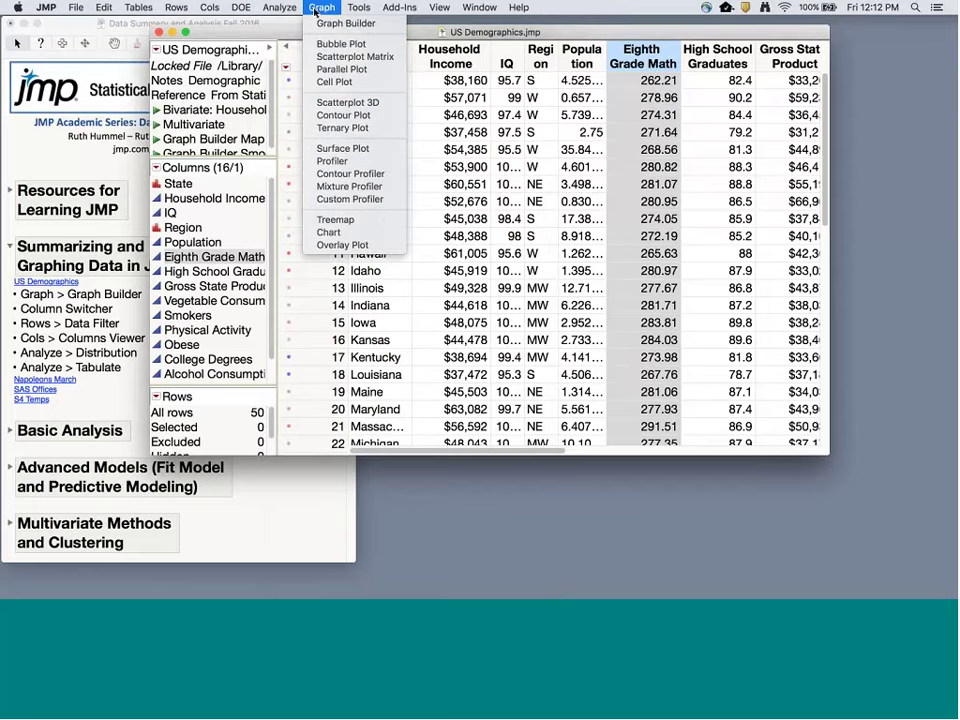
mouse_move(128, 10)
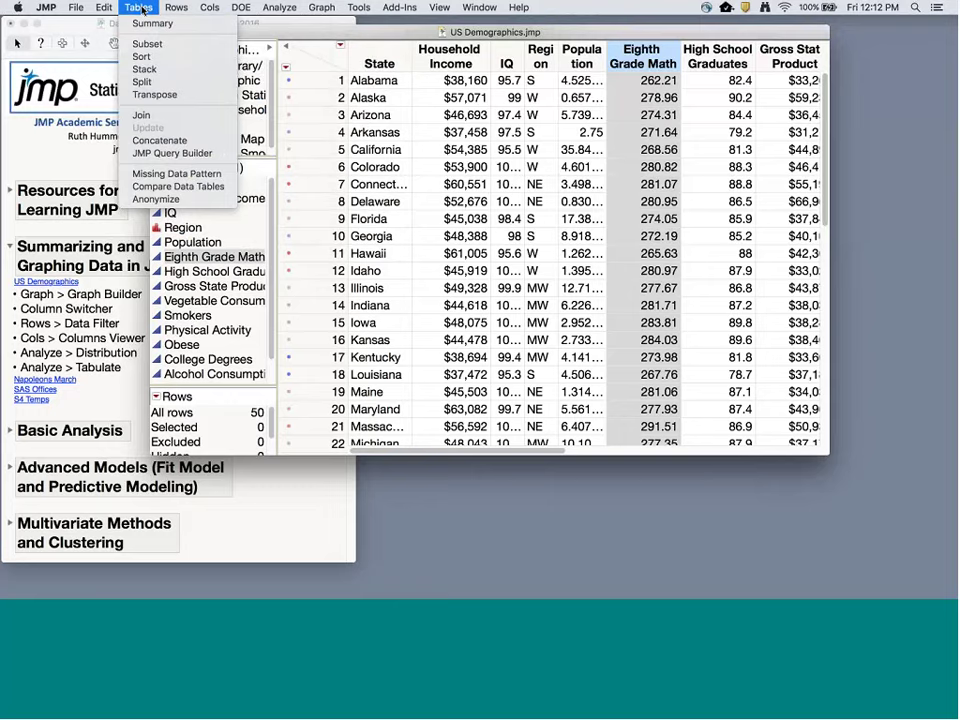
mouse_move(212, 10)
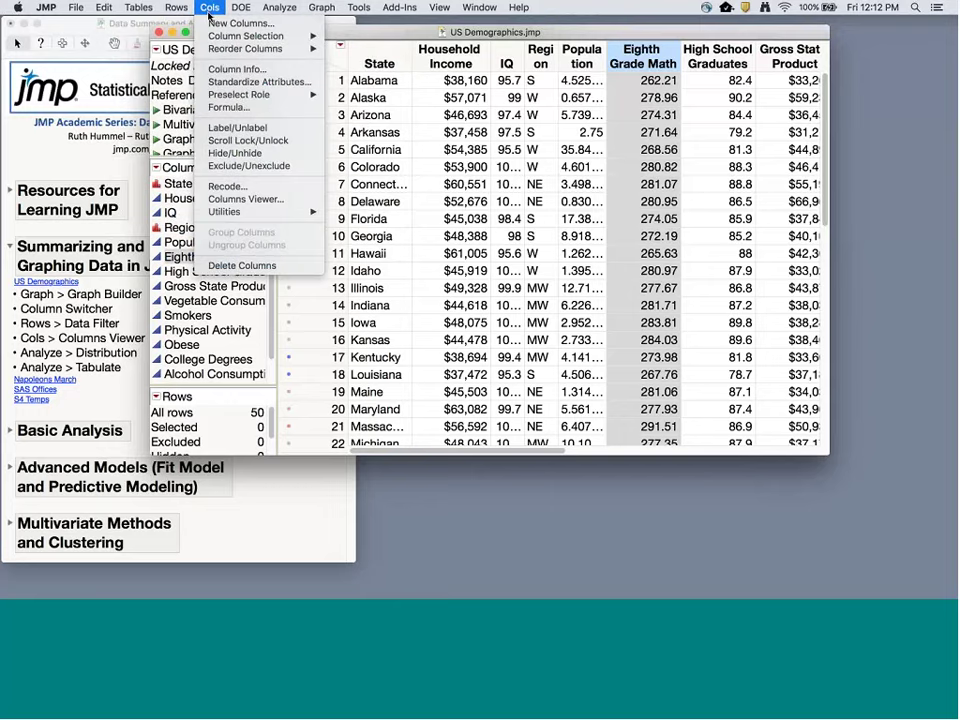
mouse_move(178, 10)
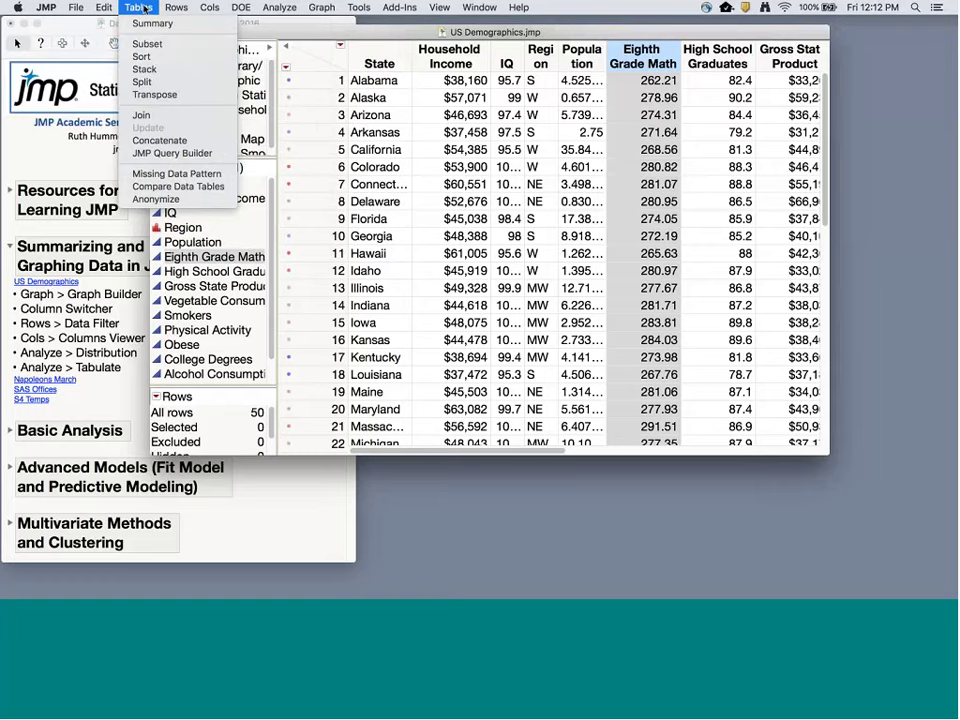
mouse_move(175, 8)
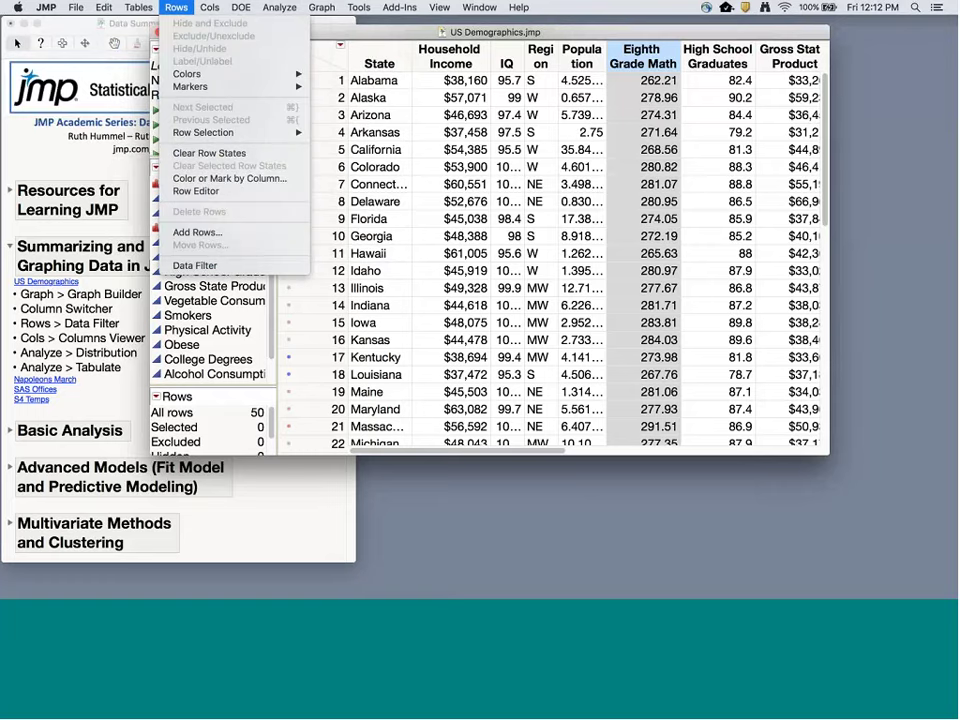
mouse_move(196, 74)
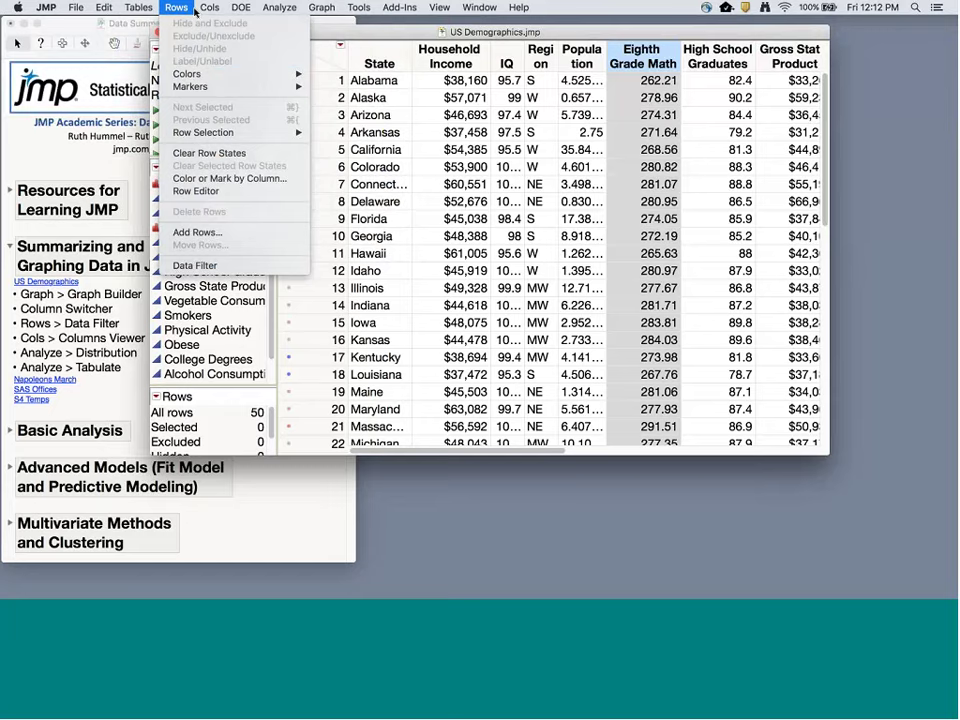
mouse_move(209, 8)
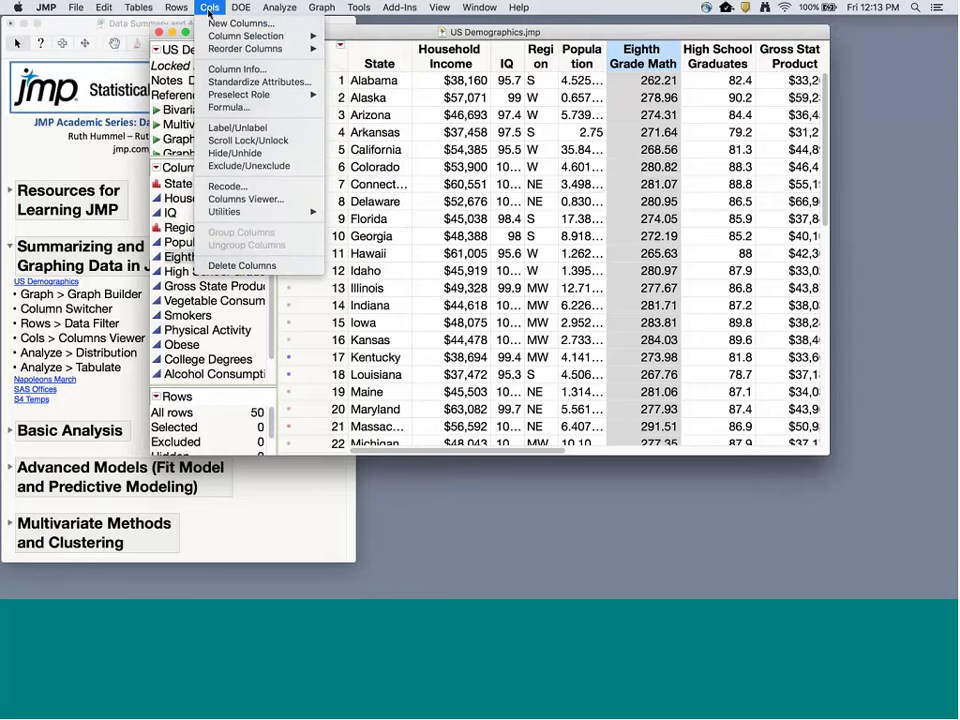
mouse_move(296, 10)
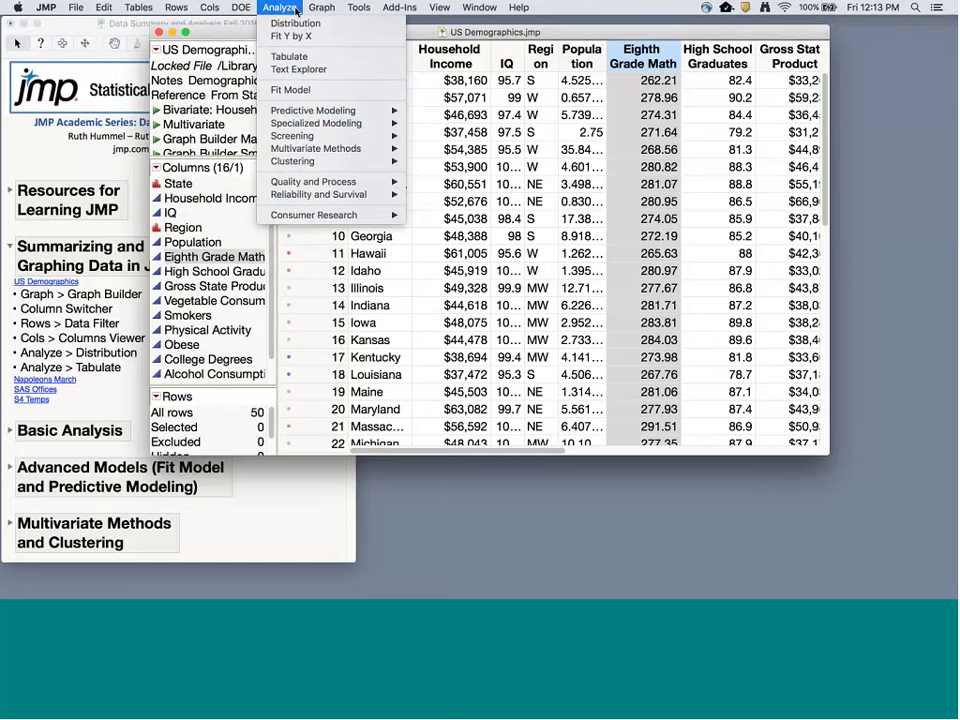
mouse_move(335, 10)
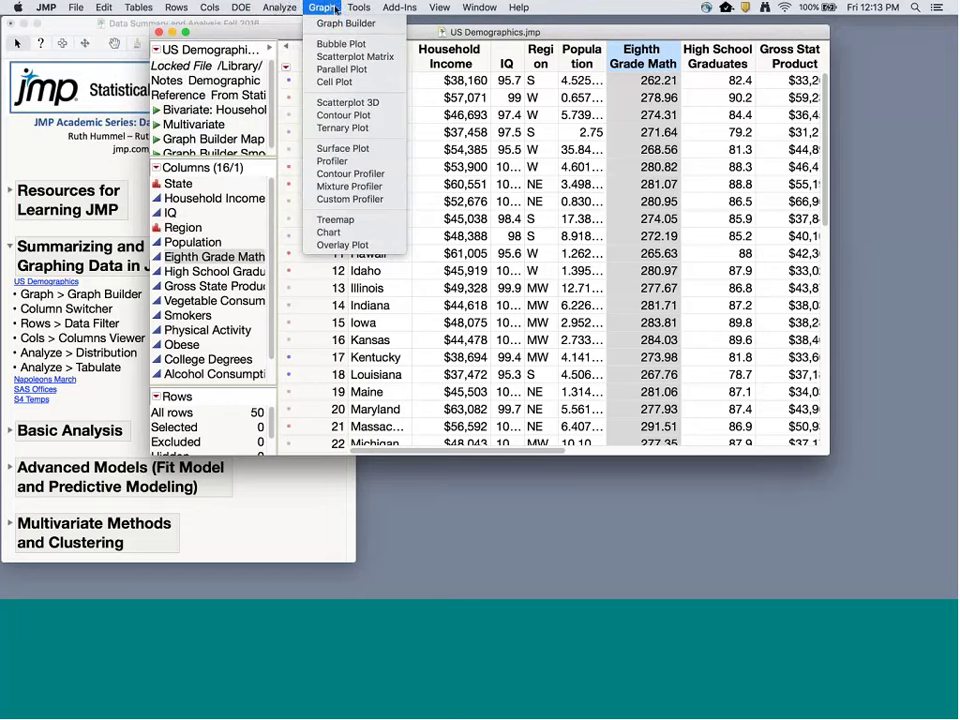
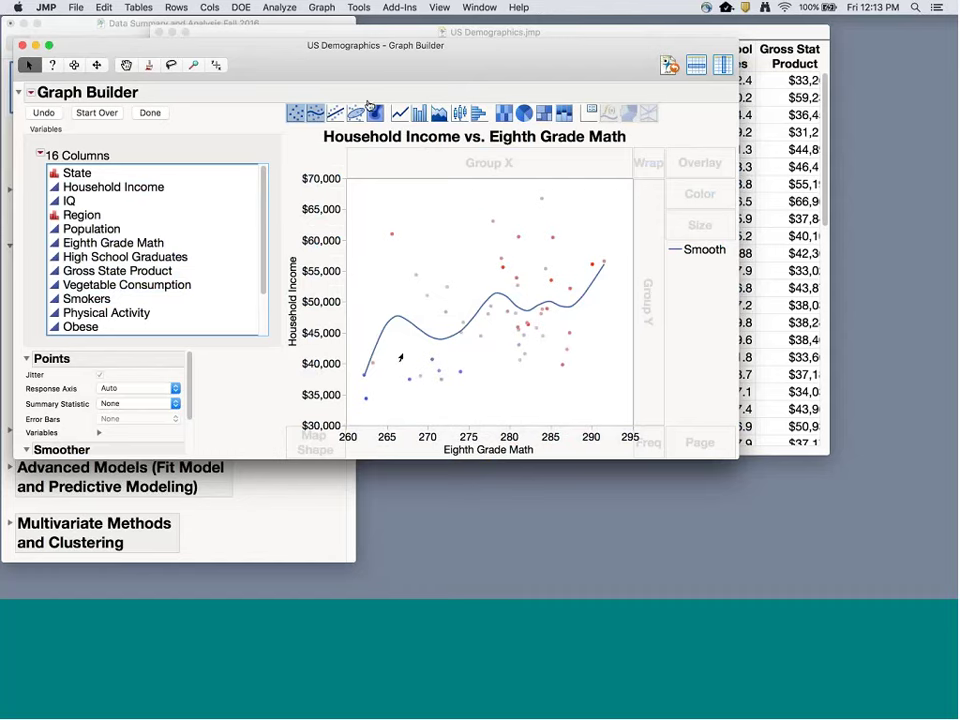
Replace the smoother on the Household Income vs. Eighth Grade Math scatterplot with a line of fit.
left_click(316, 116)
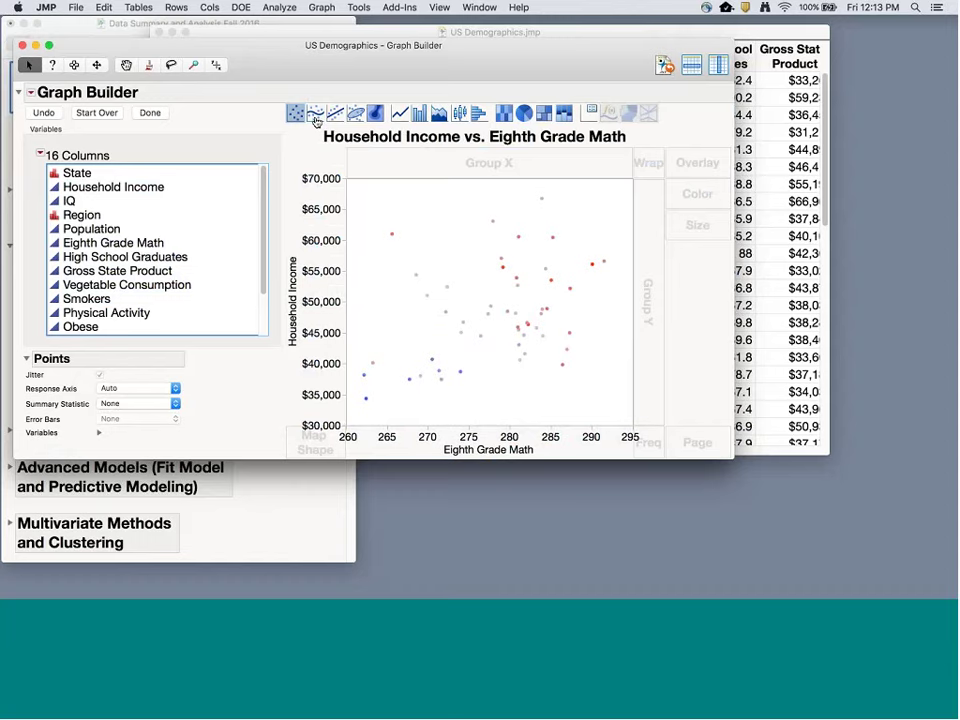
left_click(315, 116)
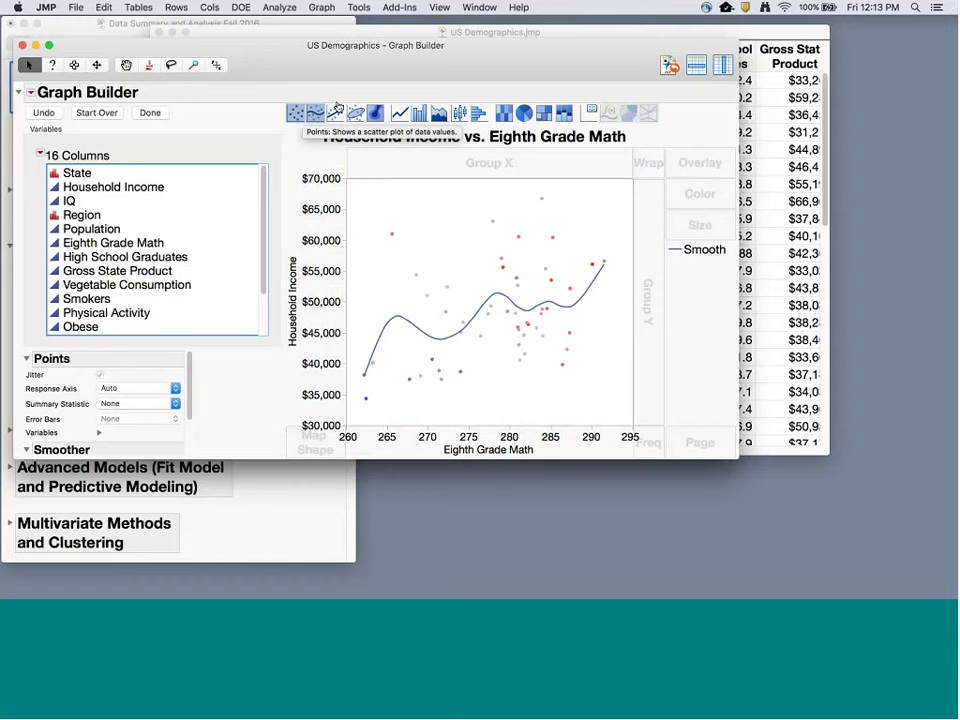
left_click(334, 115)
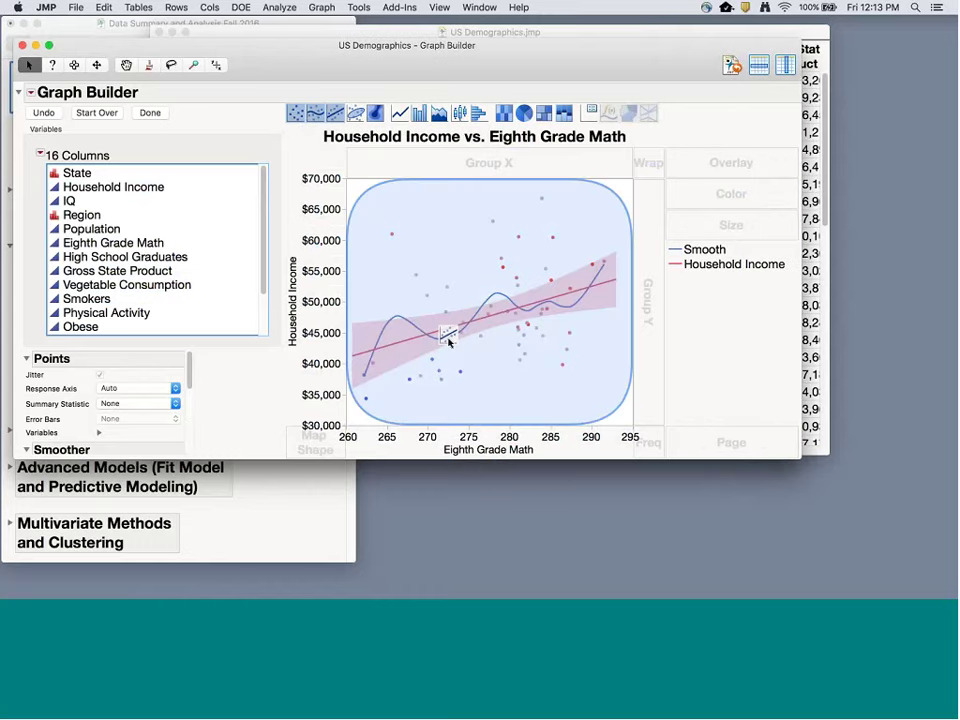
left_click(315, 114)
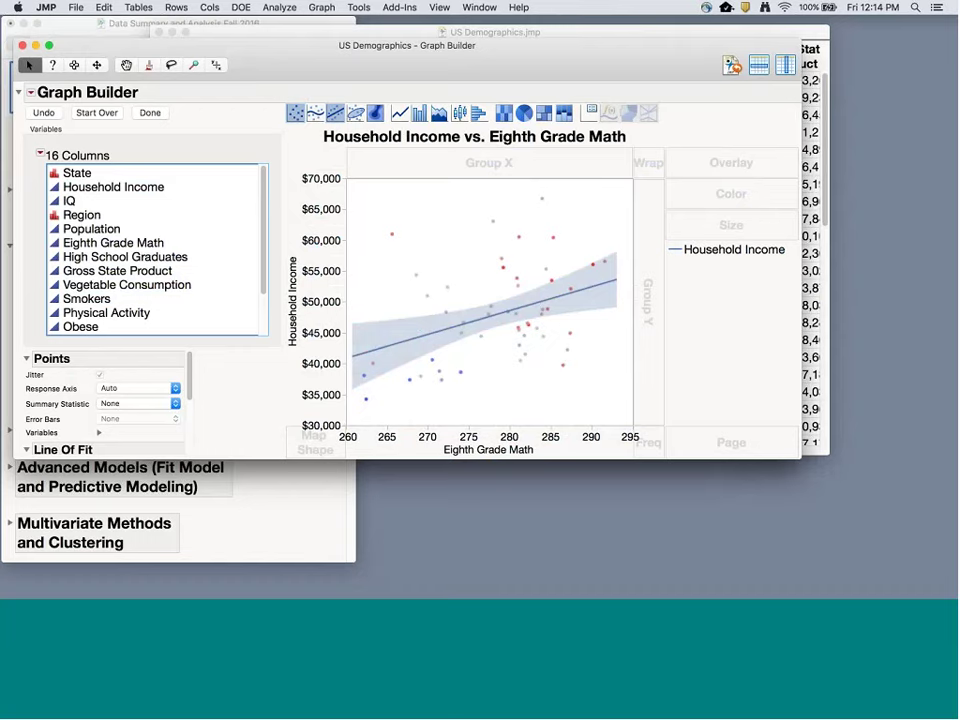
Show the equation, R² and prediction band for the line of fit.
scroll(91, 371, "down", 3)
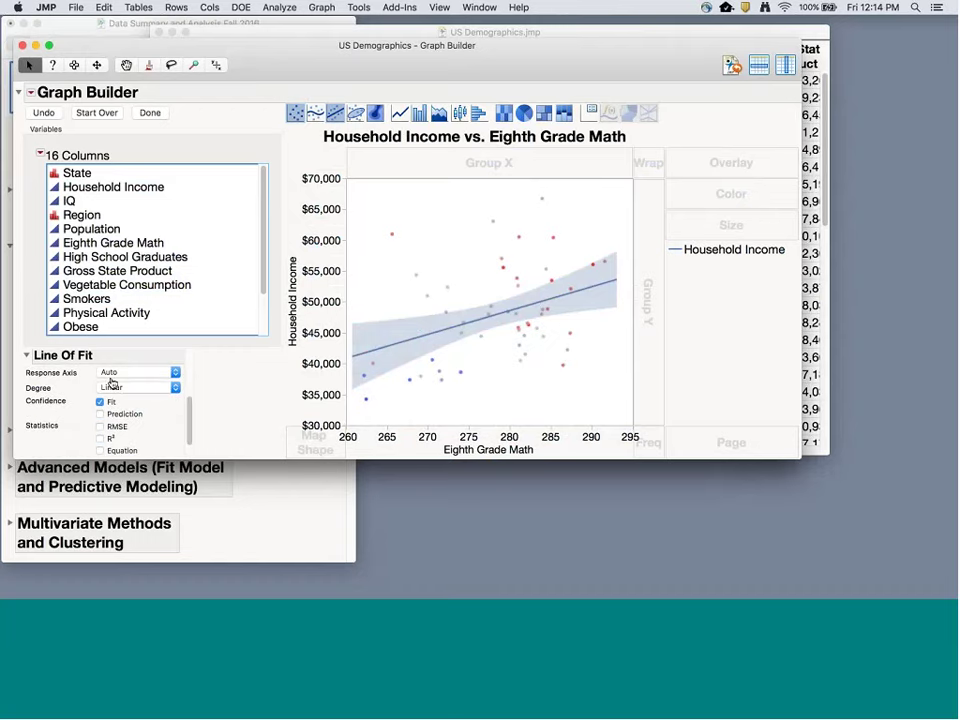
scroll(102, 450, "down", 1)
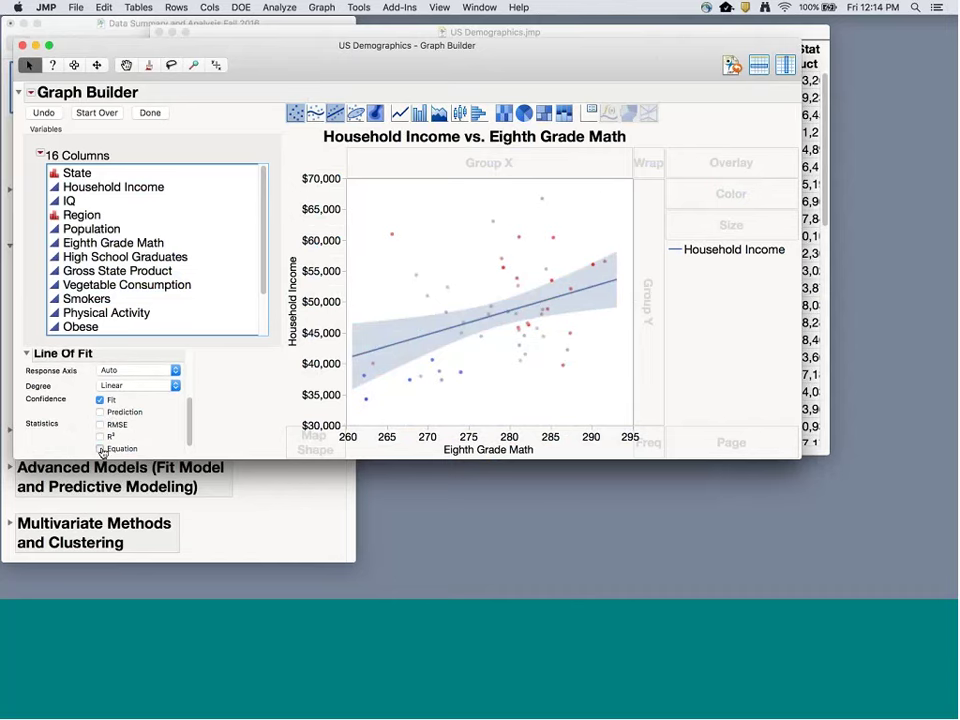
left_click(100, 449)
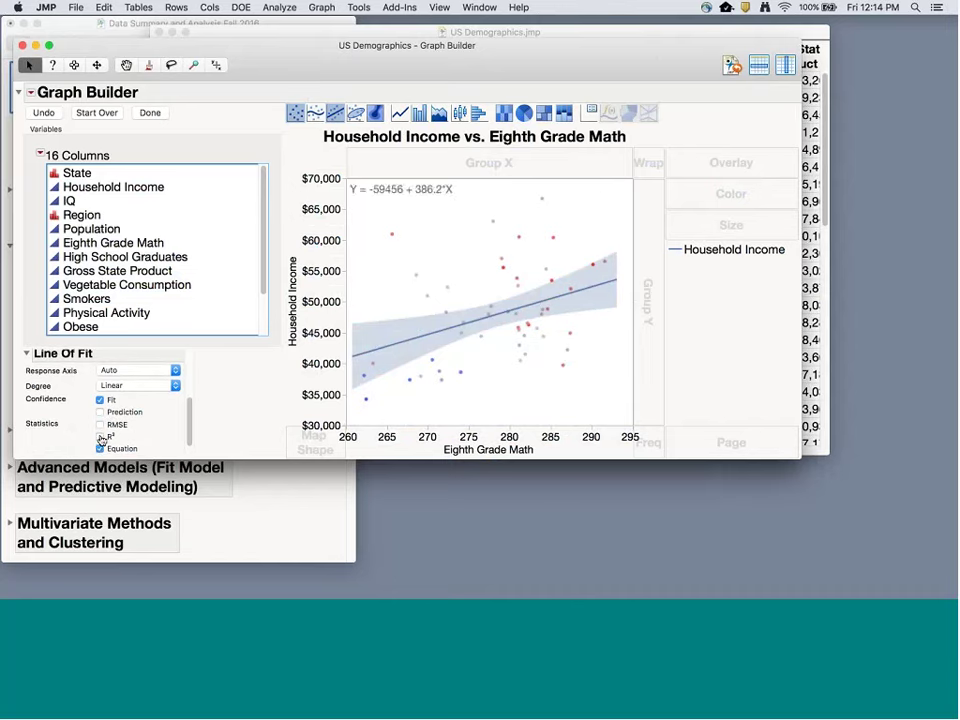
left_click(100, 436)
left_click(101, 412)
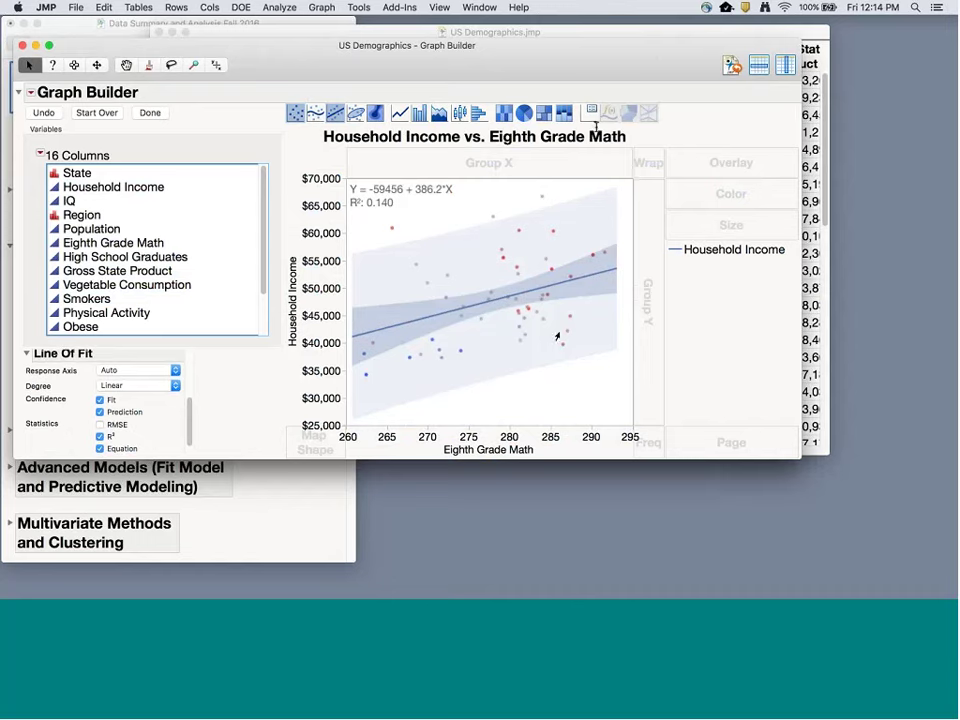
Try placing the Region column on the graph, and finish the graph to hide its control panel.
left_click(75, 219)
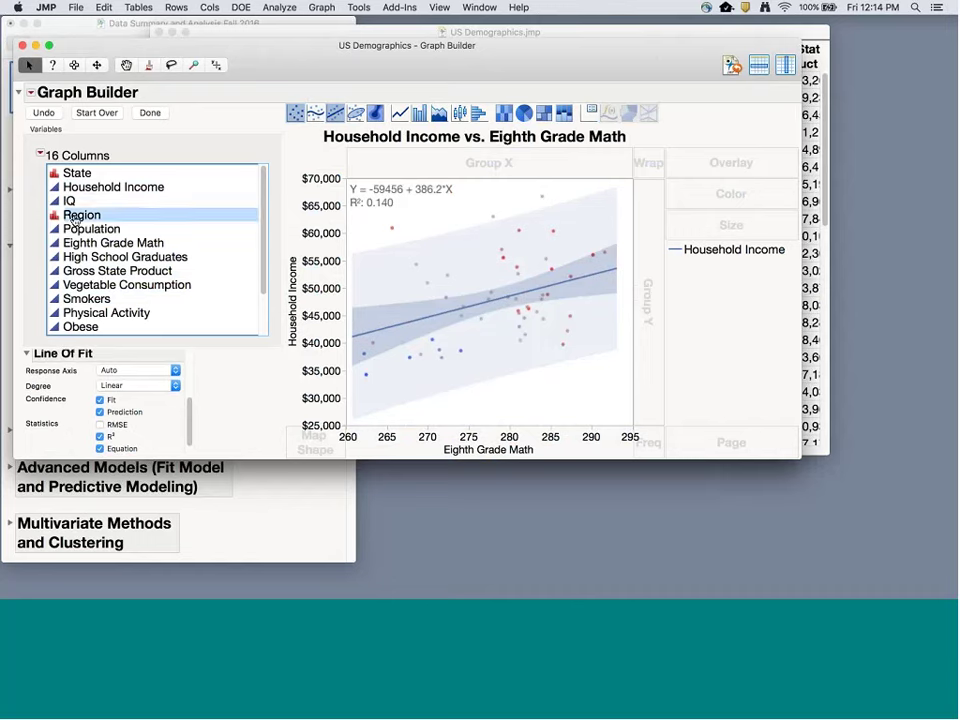
left_click_drag(75, 219, 161, 167)
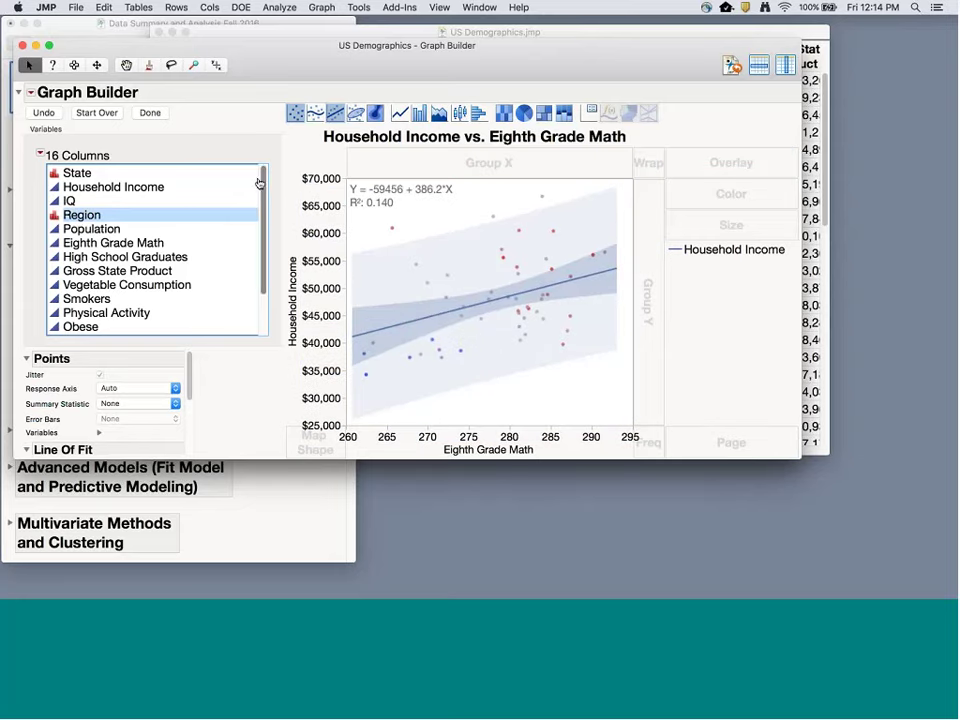
left_click(150, 112)
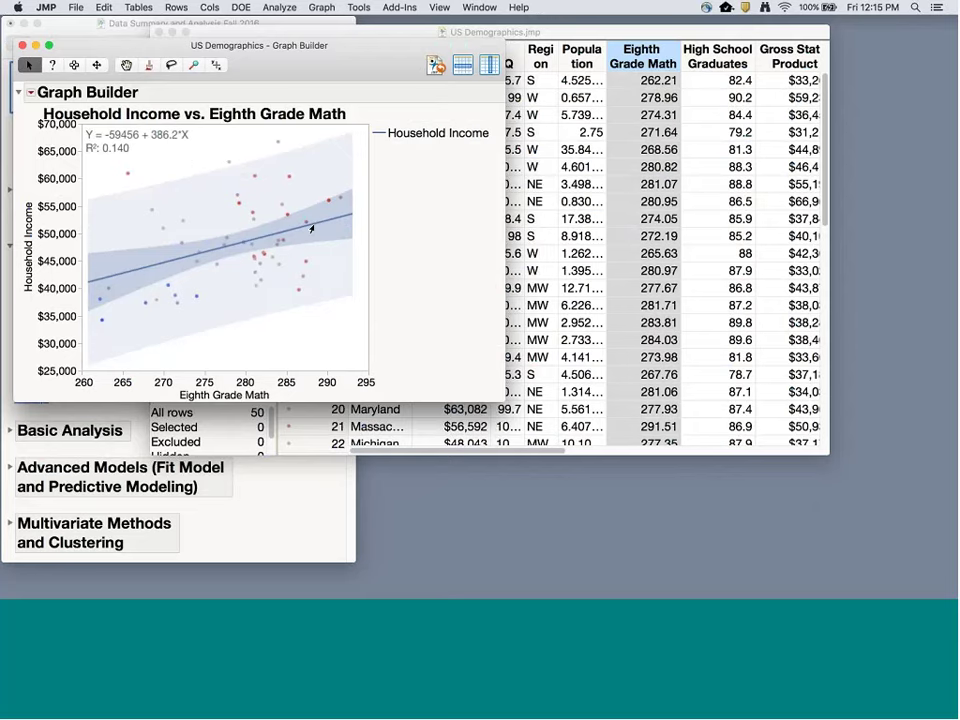
Select the entire Graph Builder report with the selection tool, and return to the arrow tool.
left_click(76, 67)
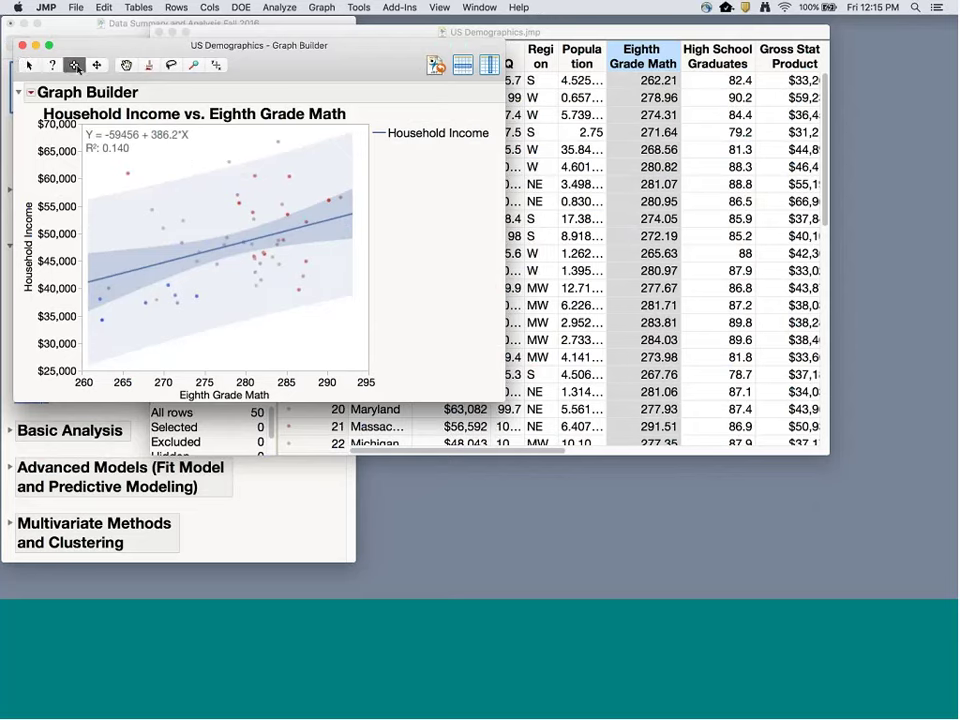
left_click(67, 106)
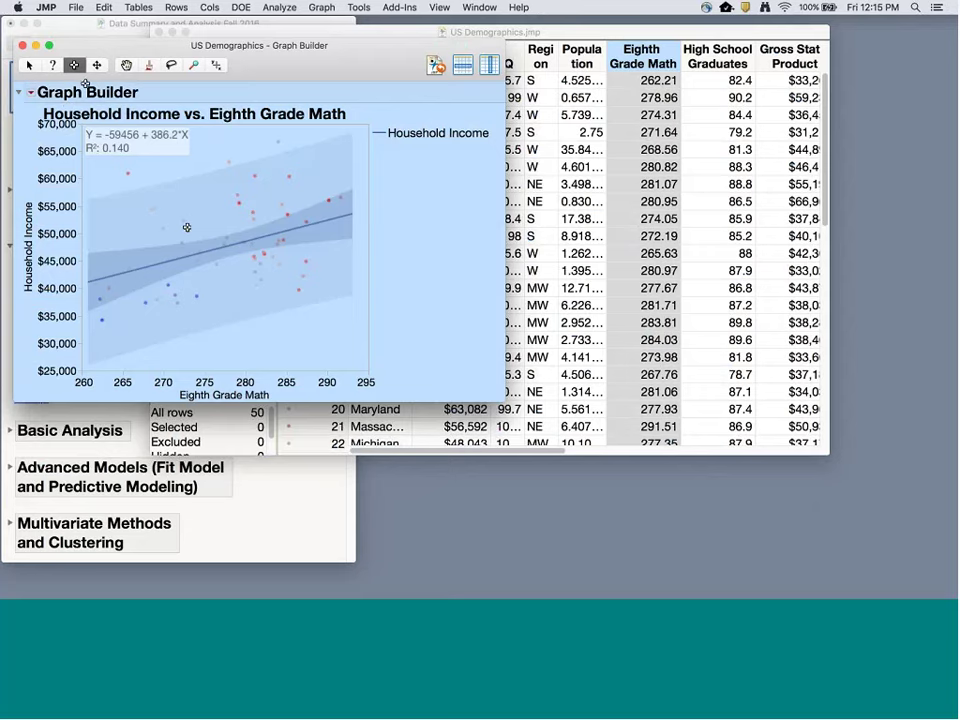
left_click(29, 64)
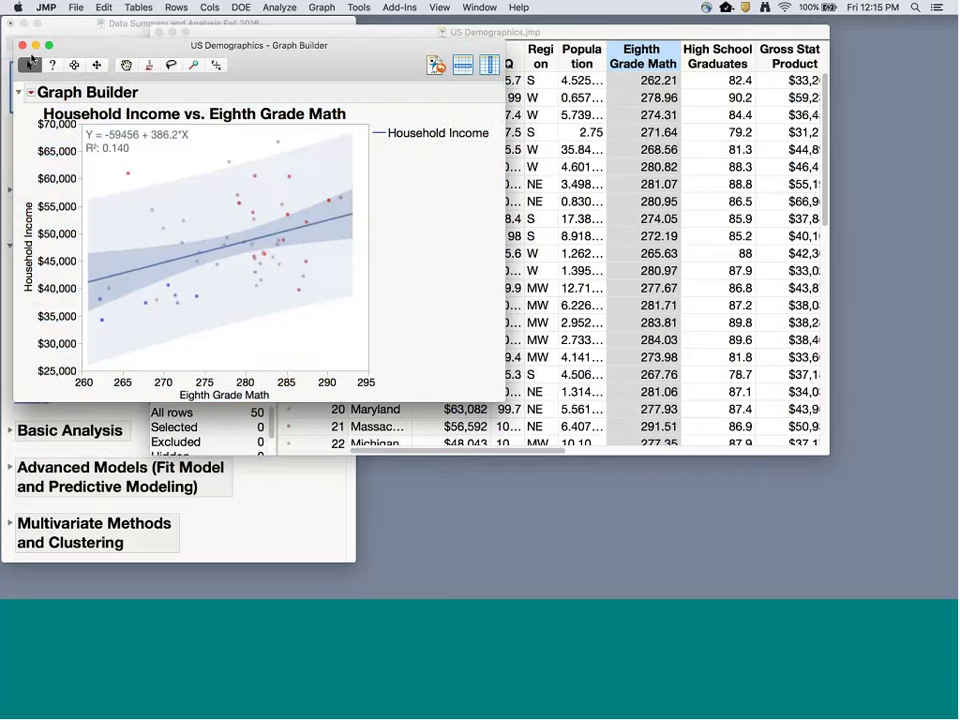
Examine the export formats for the graph report, including the image file types, and cancel the export.
left_click(76, 7)
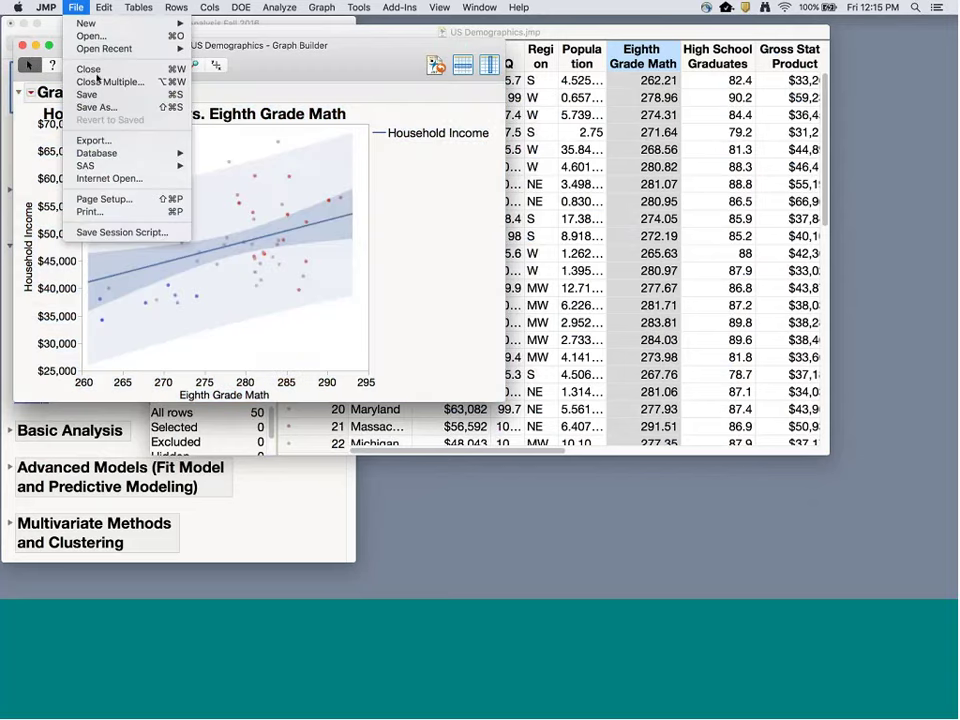
left_click(115, 141)
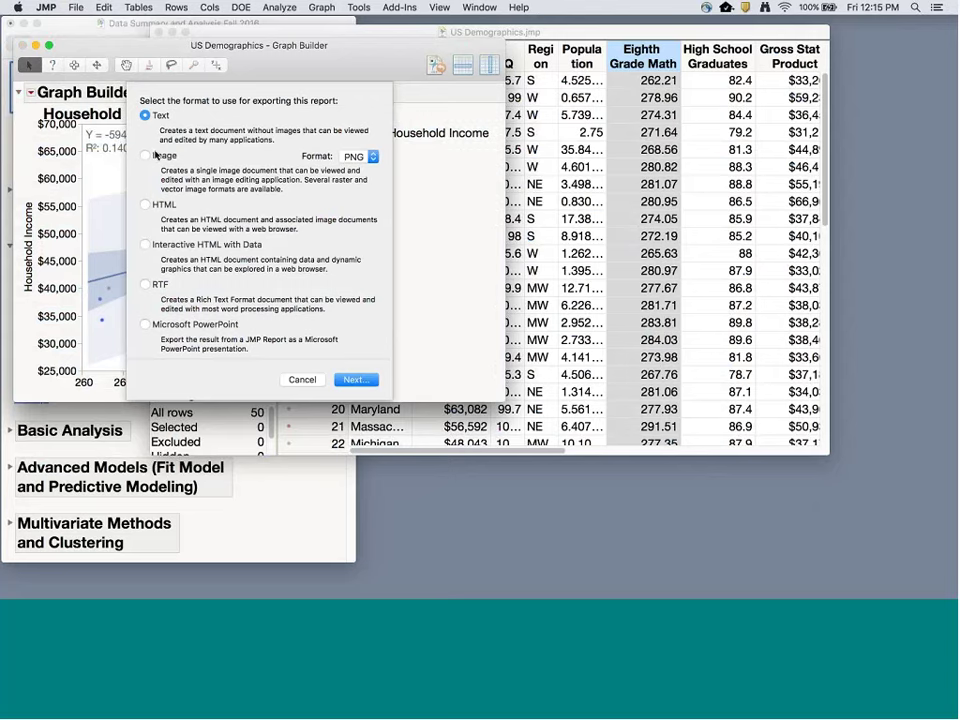
left_click(144, 156)
left_click(358, 157)
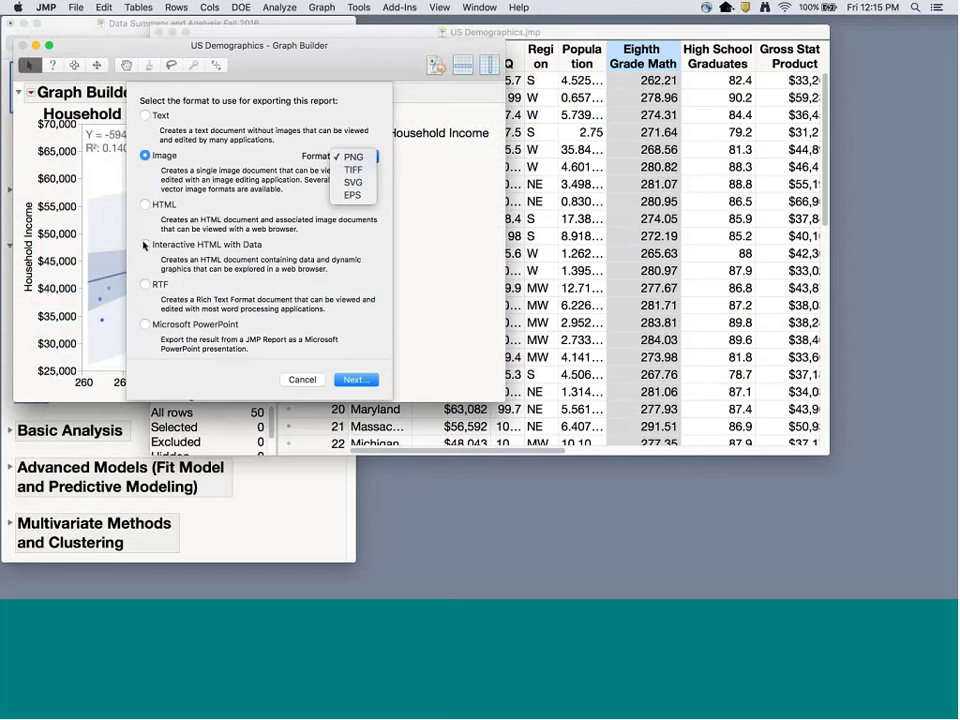
left_click(152, 326)
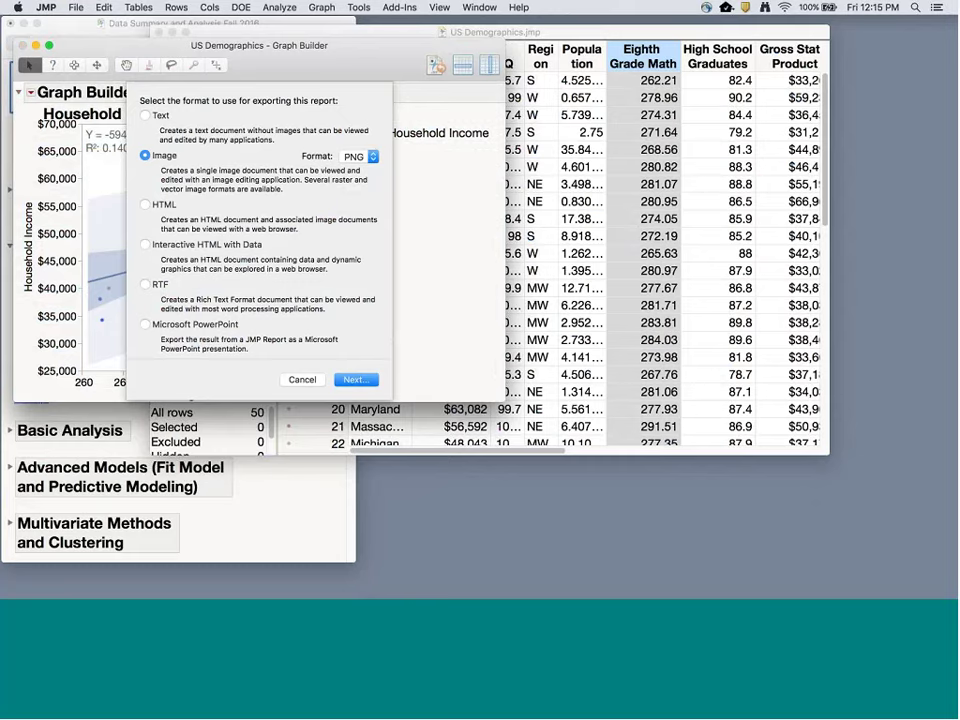
key("Escape")
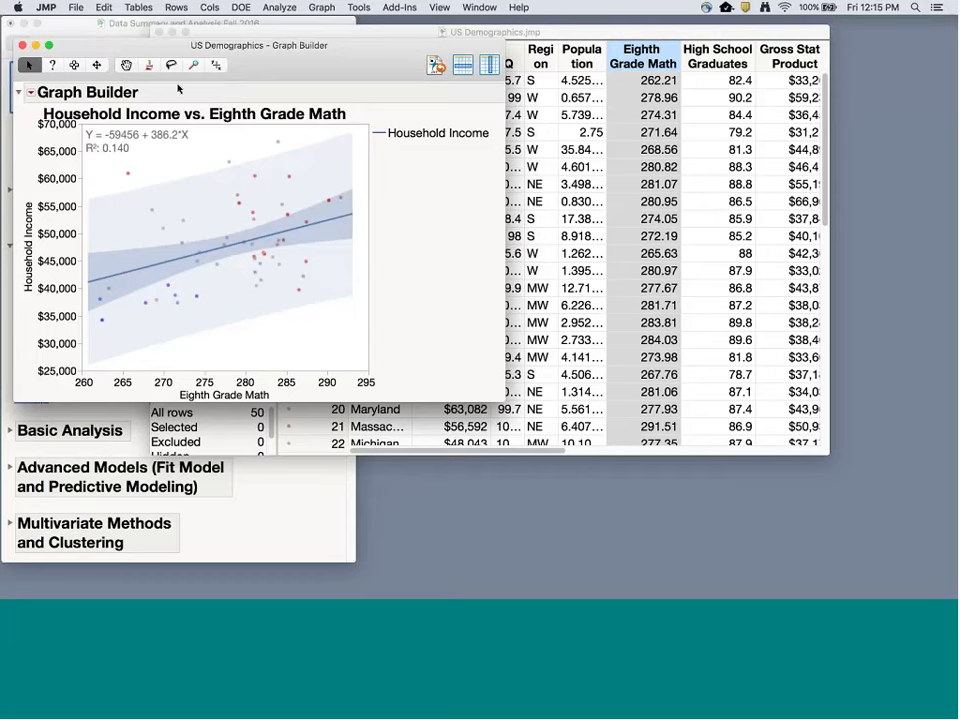
Add a local data filter on the Region column to the Household Income vs. Eighth Grade Math graph.
left_click(32, 94)
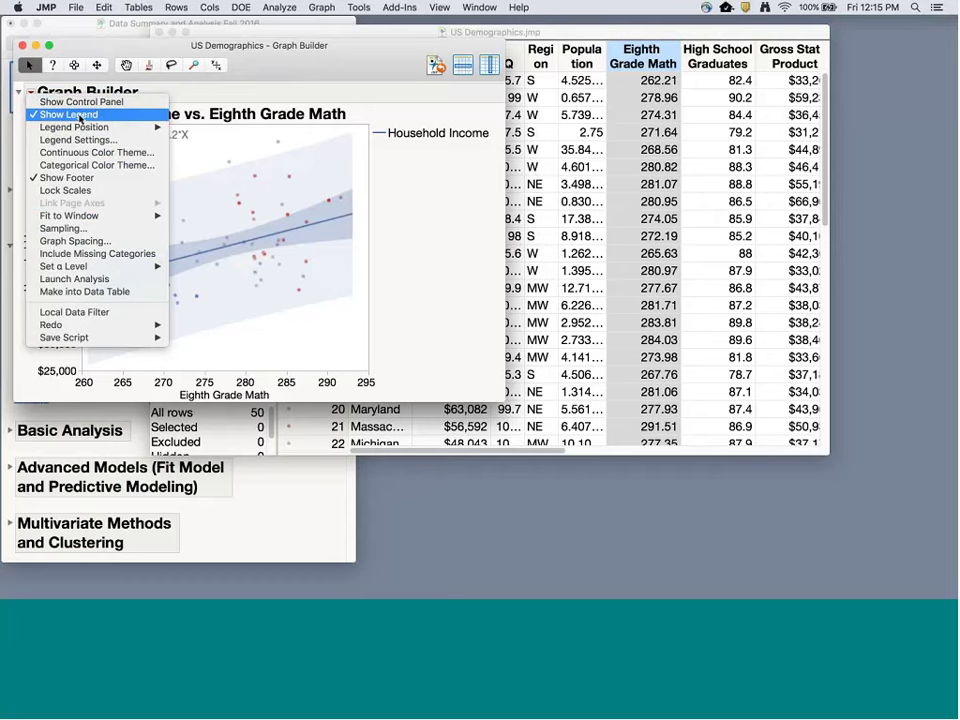
mouse_move(82, 130)
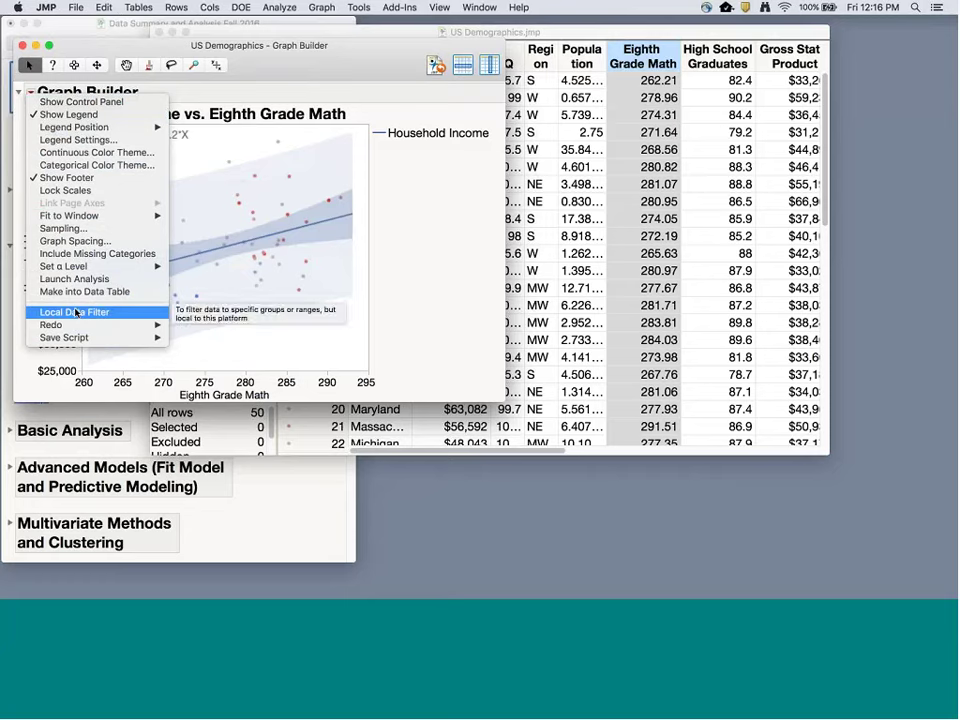
mouse_move(72, 325)
left_click(81, 314)
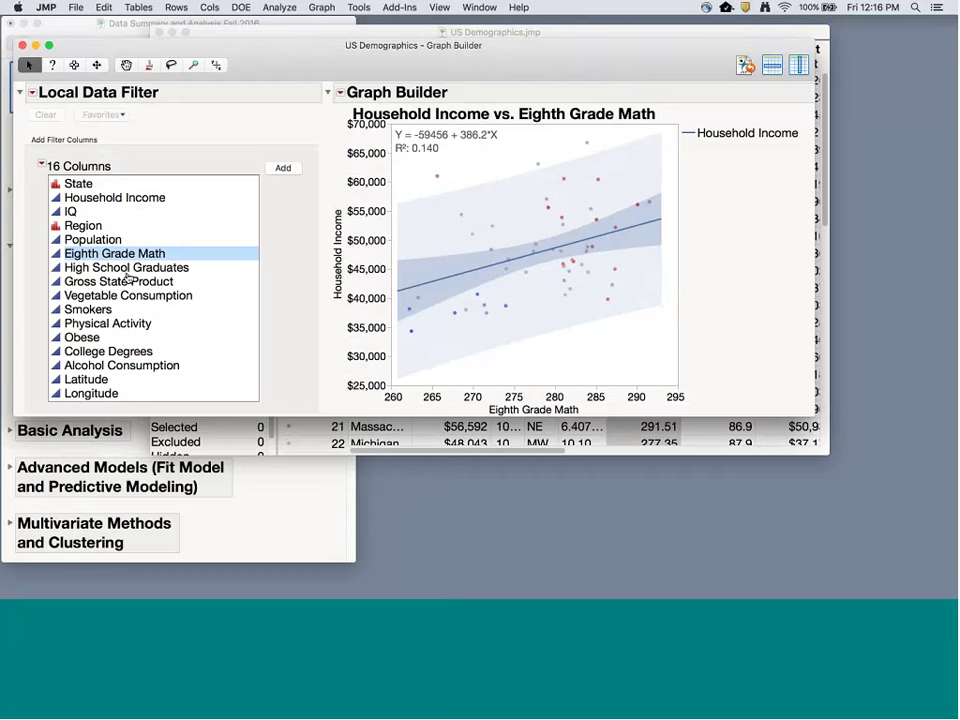
left_click(78, 226)
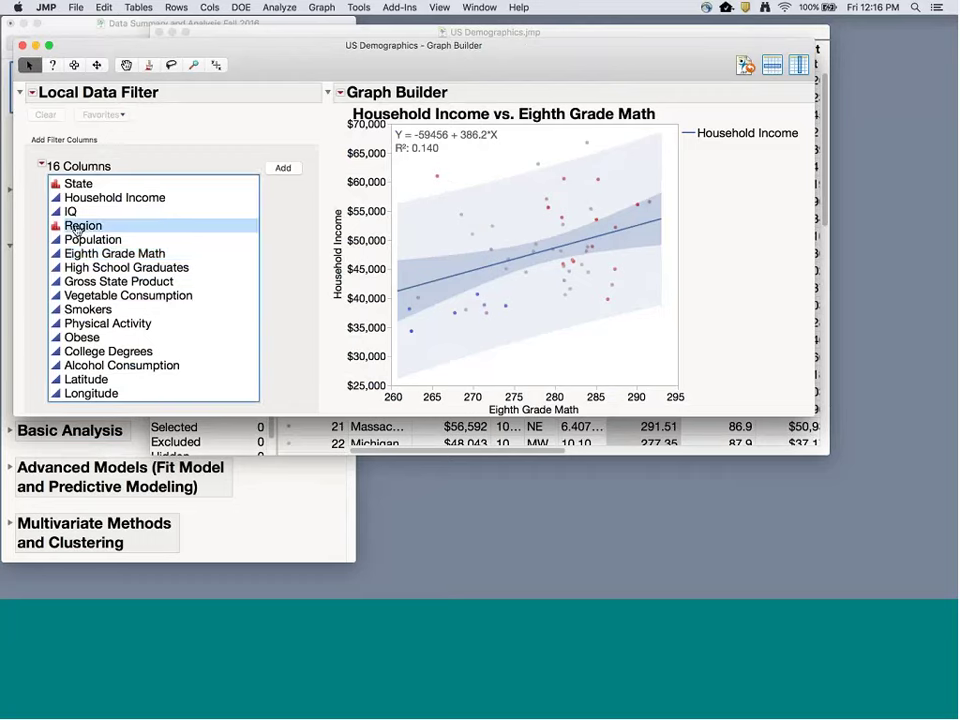
left_click(285, 167)
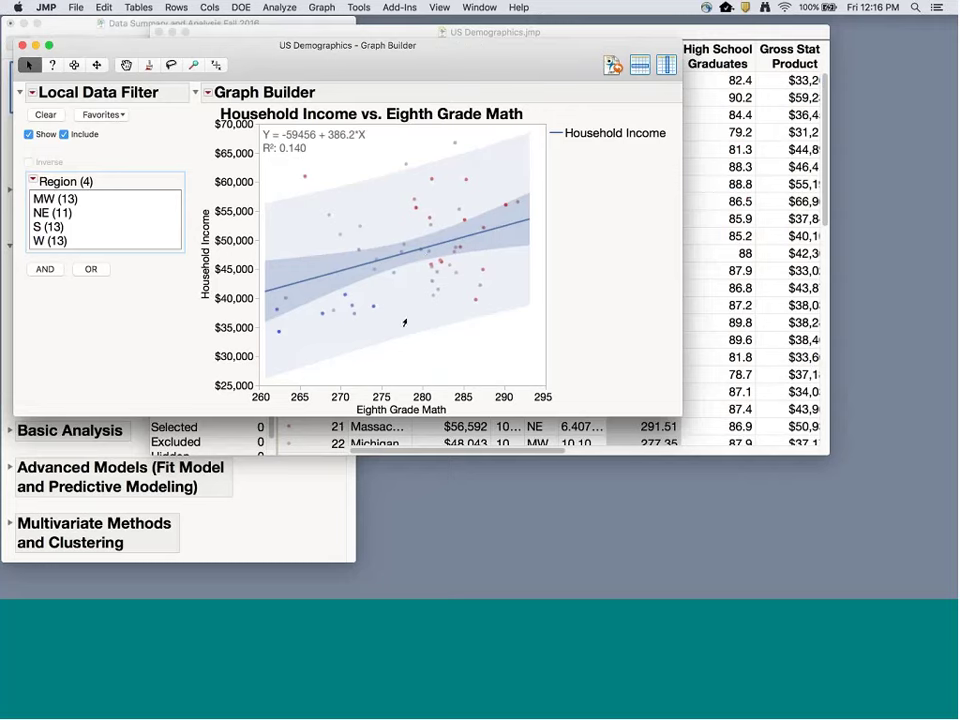
Filter the graph by the MW, NE, S and W regions in turn, clear the selection, and go through MW, NE and S again.
left_click(61, 204)
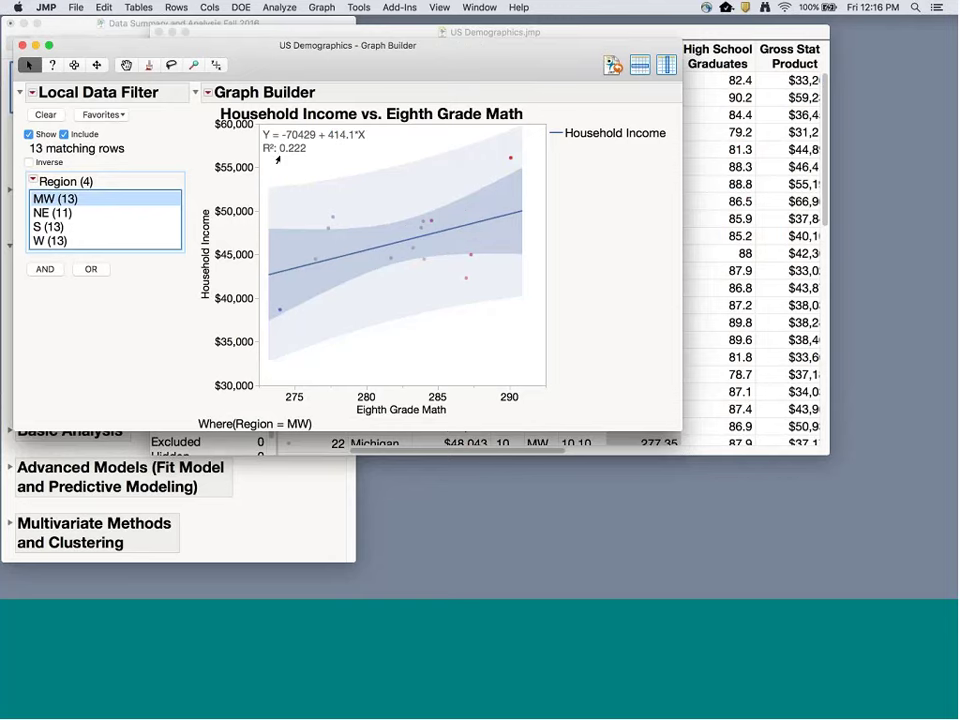
left_click(52, 213)
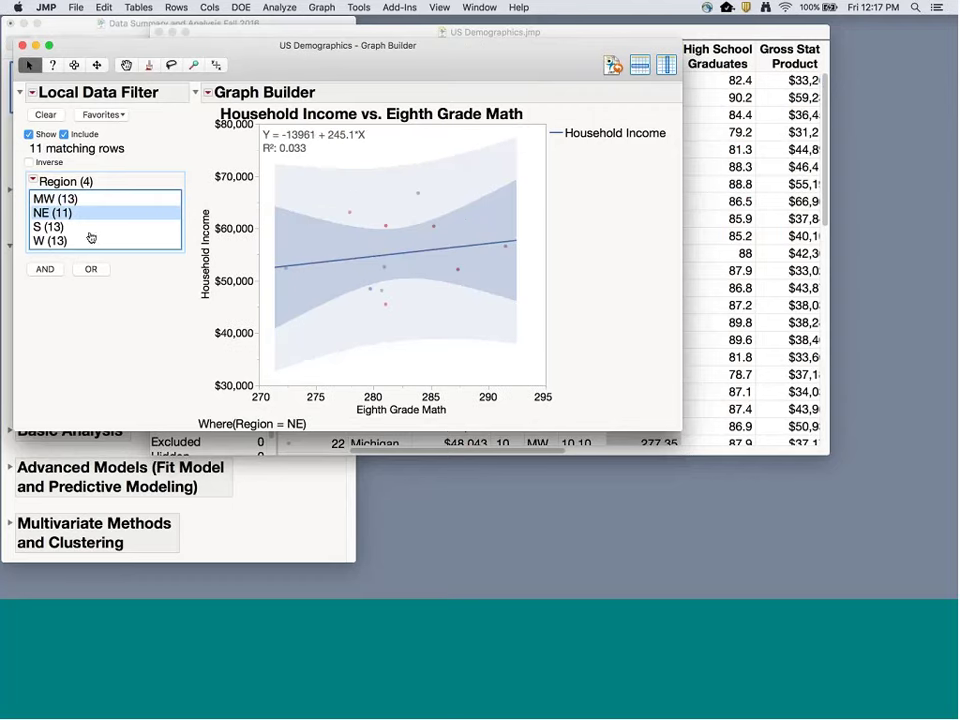
left_click(50, 227)
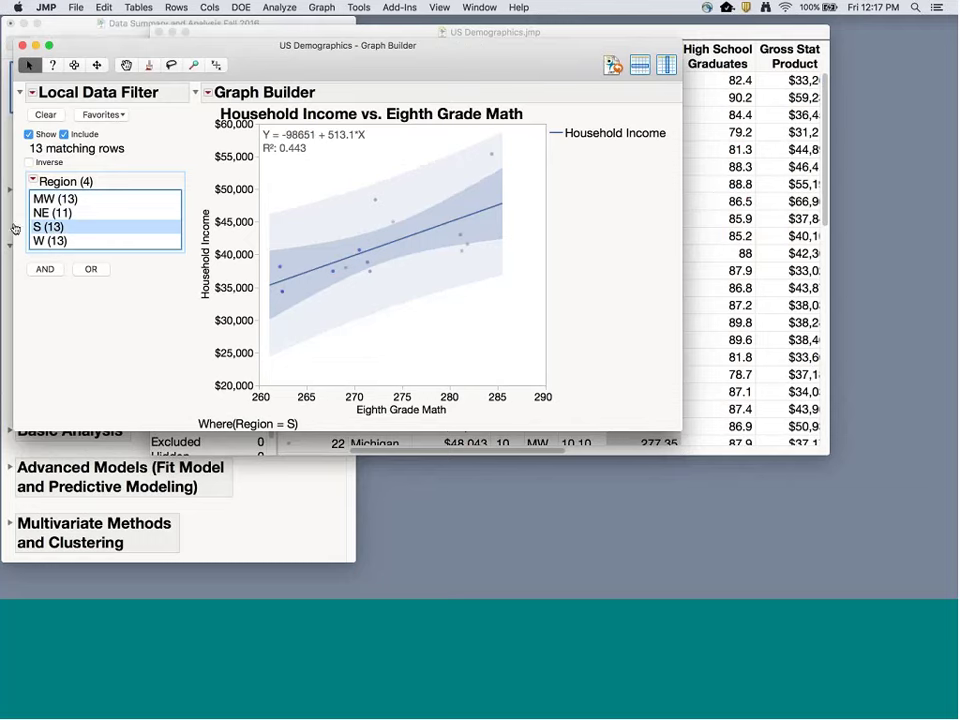
left_click(48, 241)
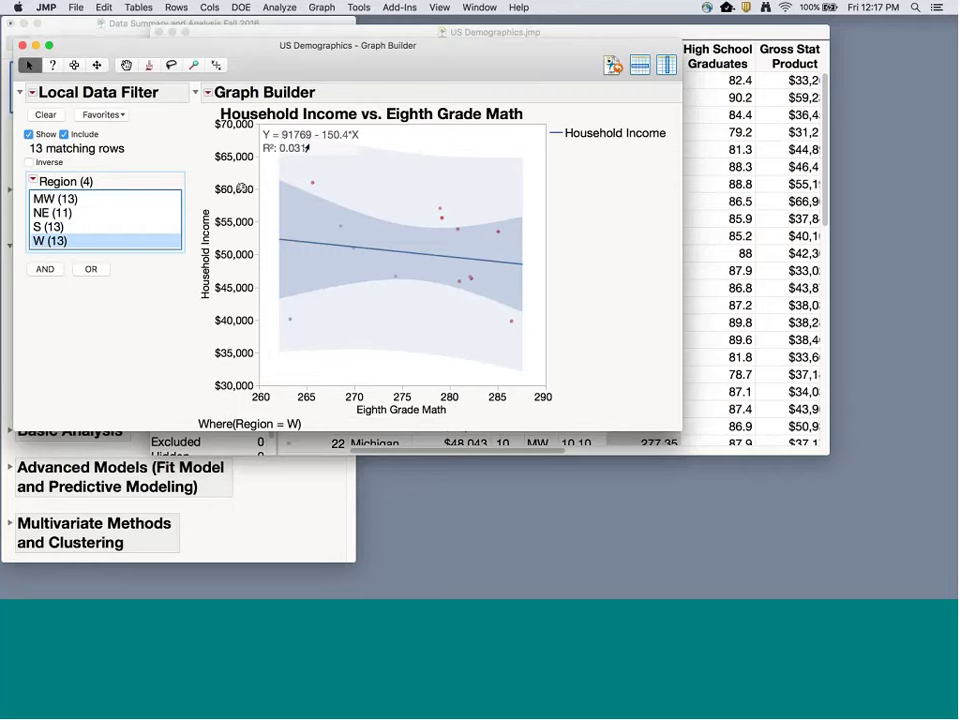
left_click(47, 116)
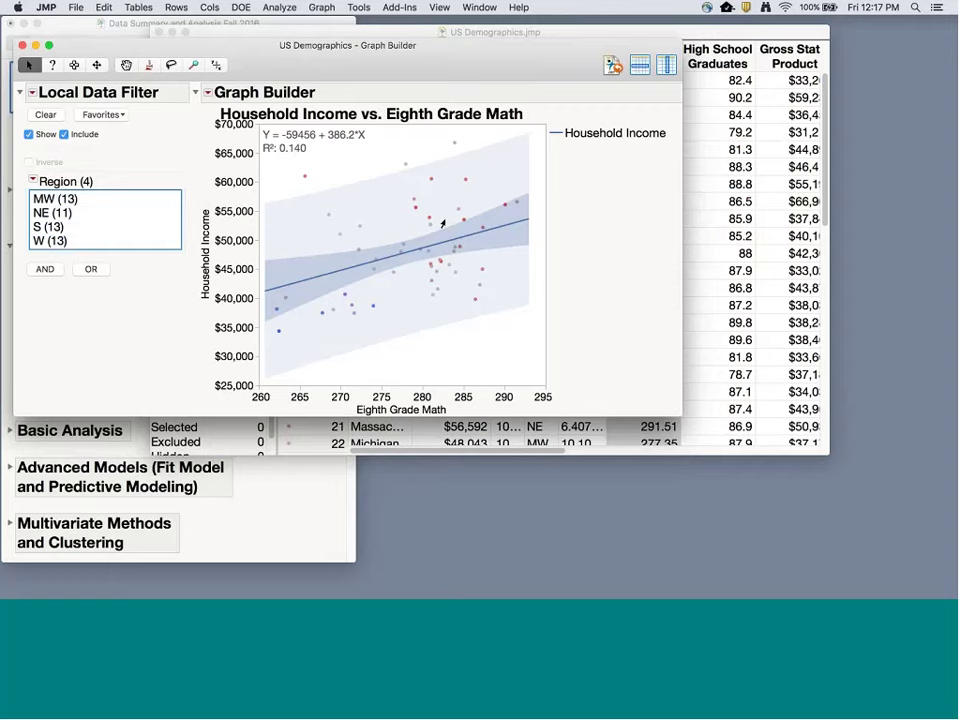
left_click(55, 199)
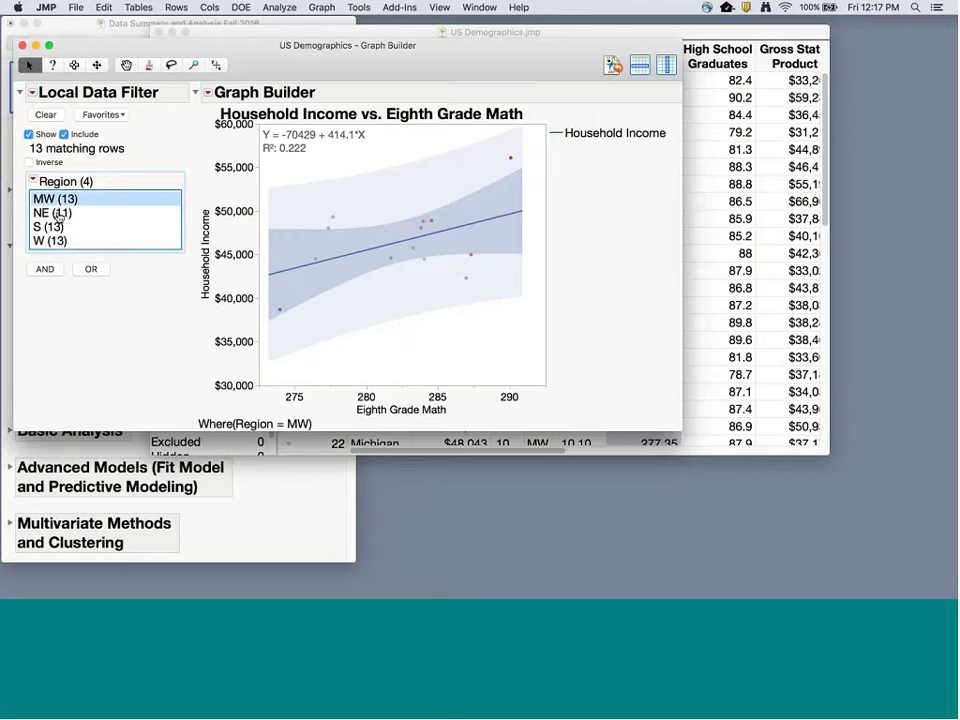
left_click(56, 213)
left_click(52, 227)
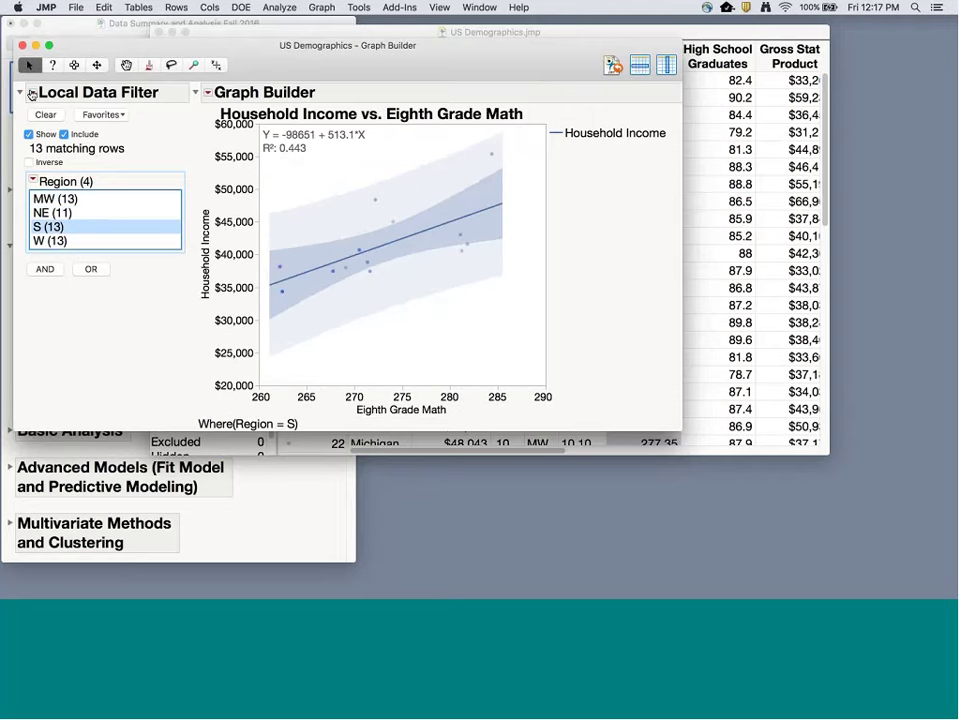
Start the local data filter over with the Population column and raise its lower bound to 3.696, leaving the upper bound open for editing.
left_click(31, 92)
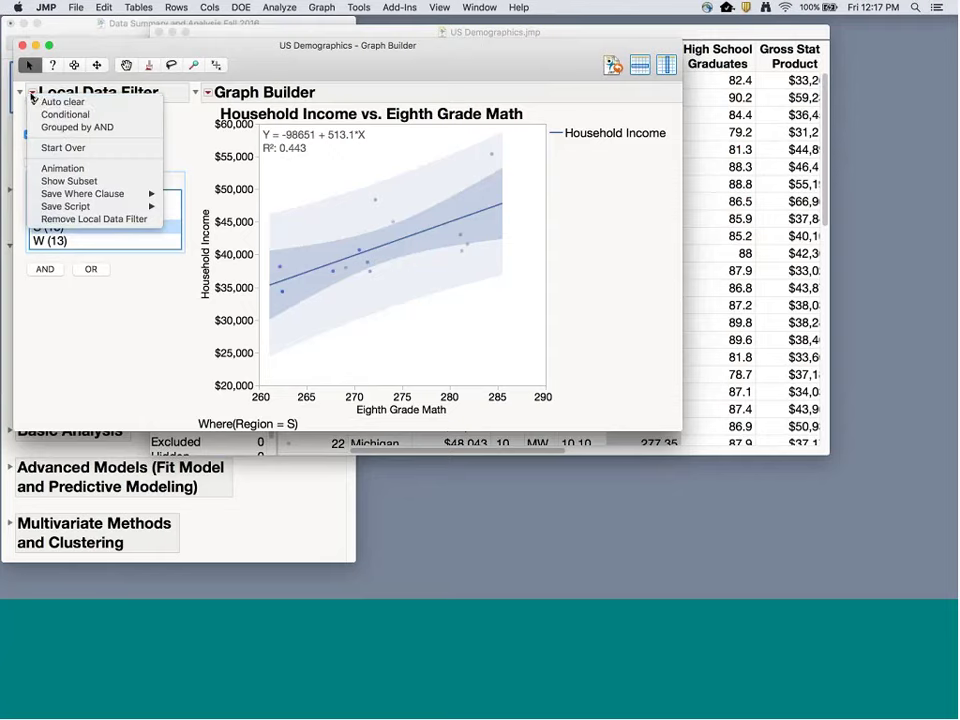
left_click(60, 147)
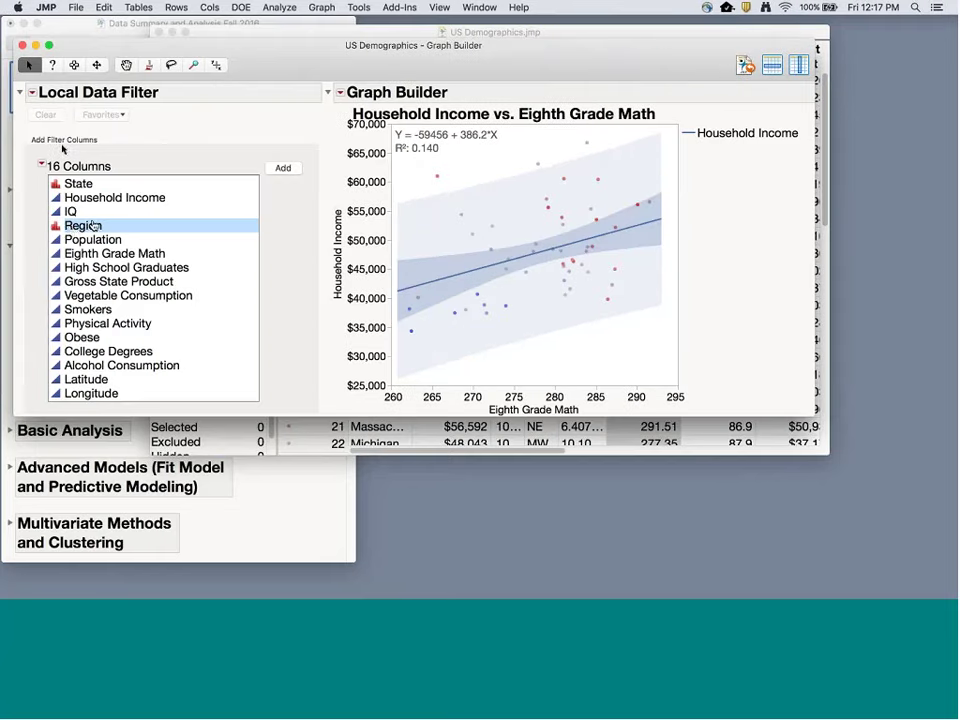
left_click(72, 241)
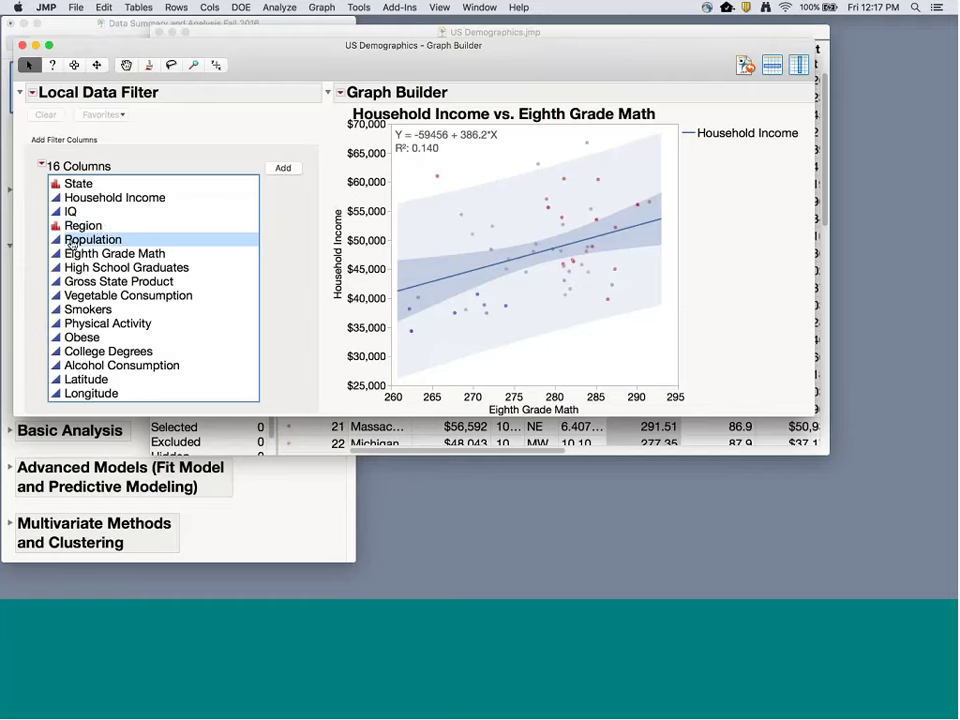
left_click(285, 168)
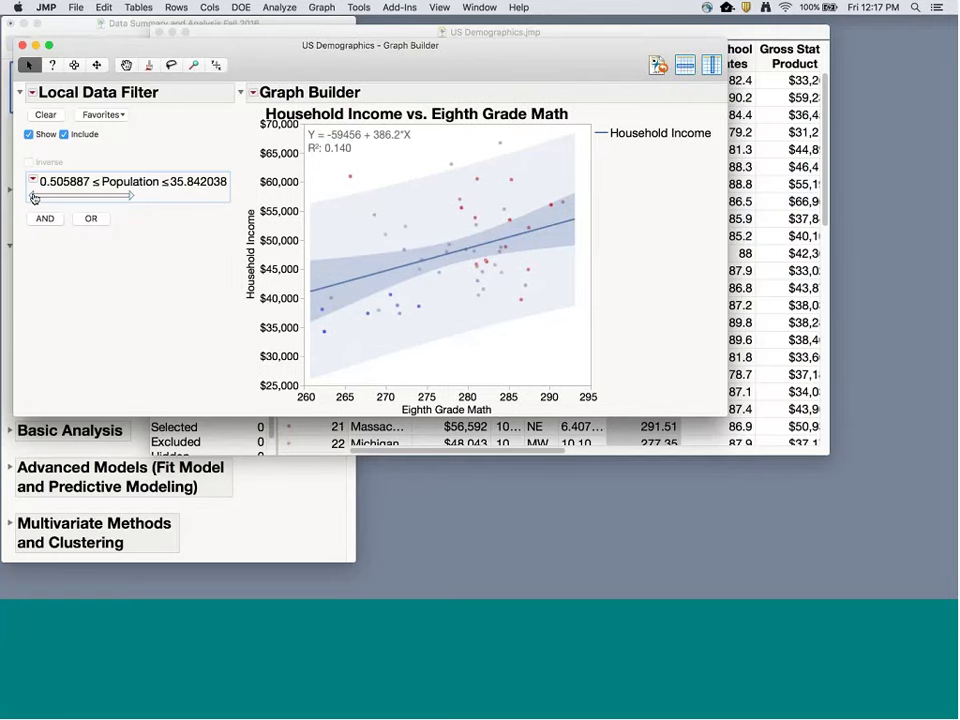
left_click_drag(132, 196, 36, 198)
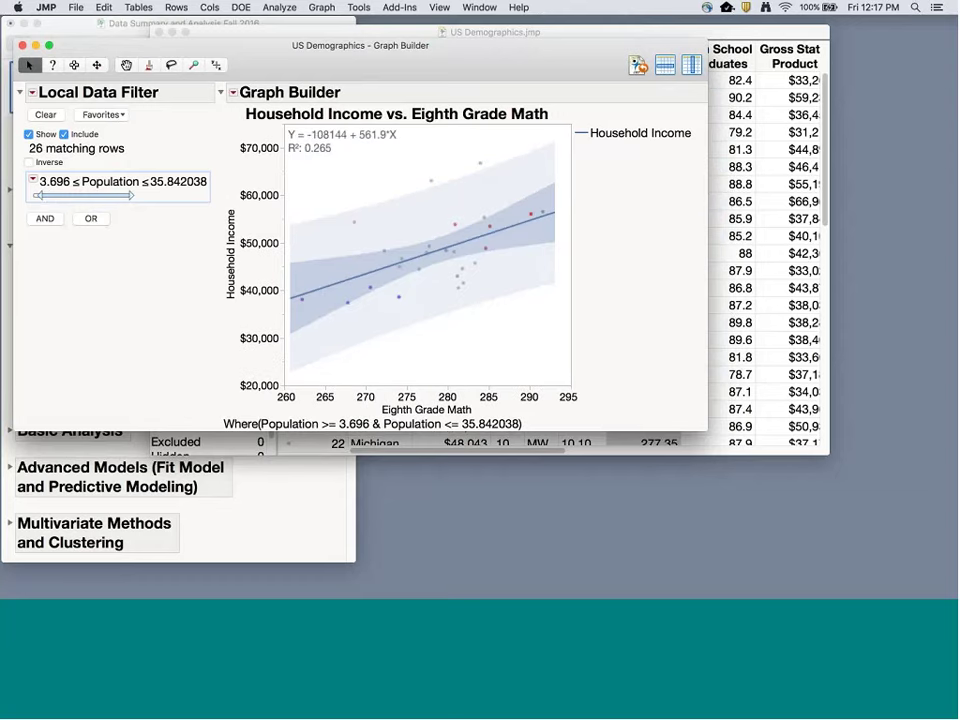
left_click(60, 181)
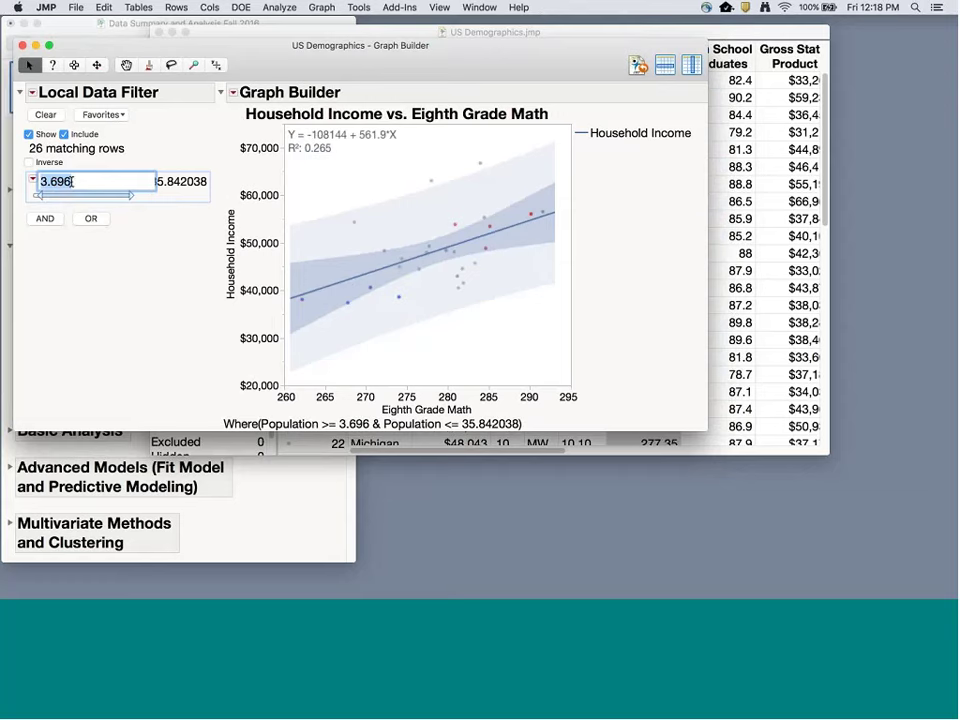
left_click(171, 179)
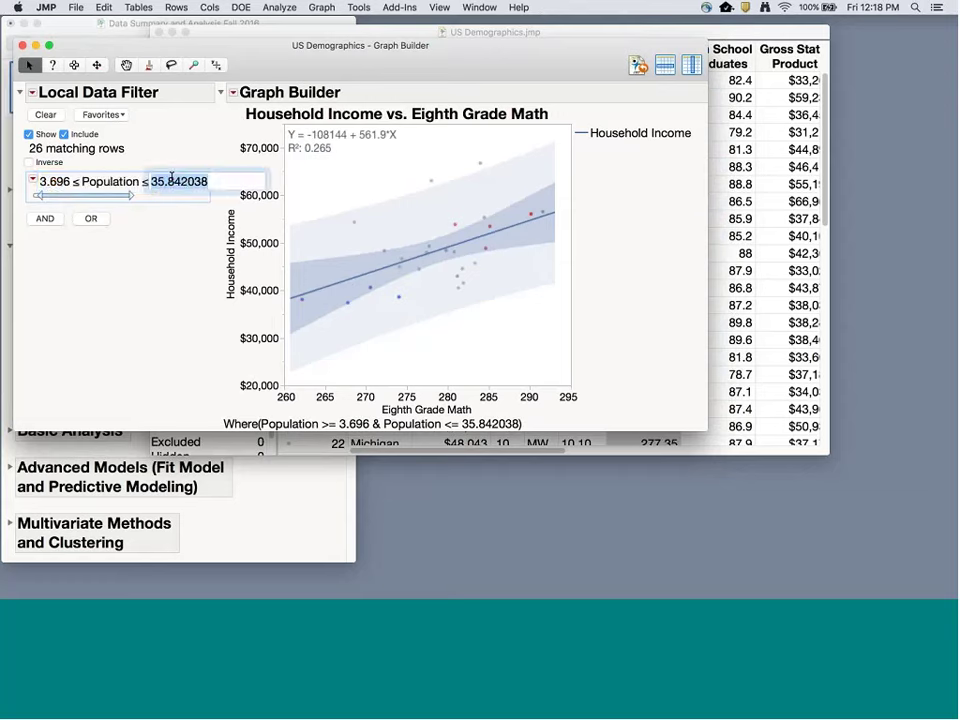
Remove the local data filter, look up the Column Switcher command, and close the graph window.
left_click(32, 92)
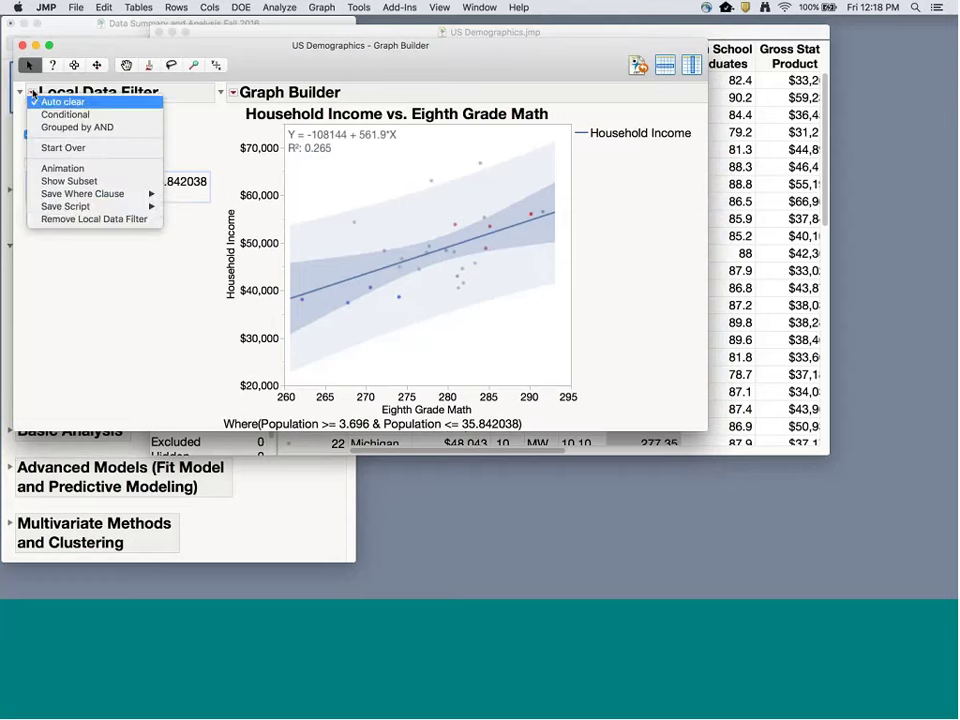
left_click(88, 219)
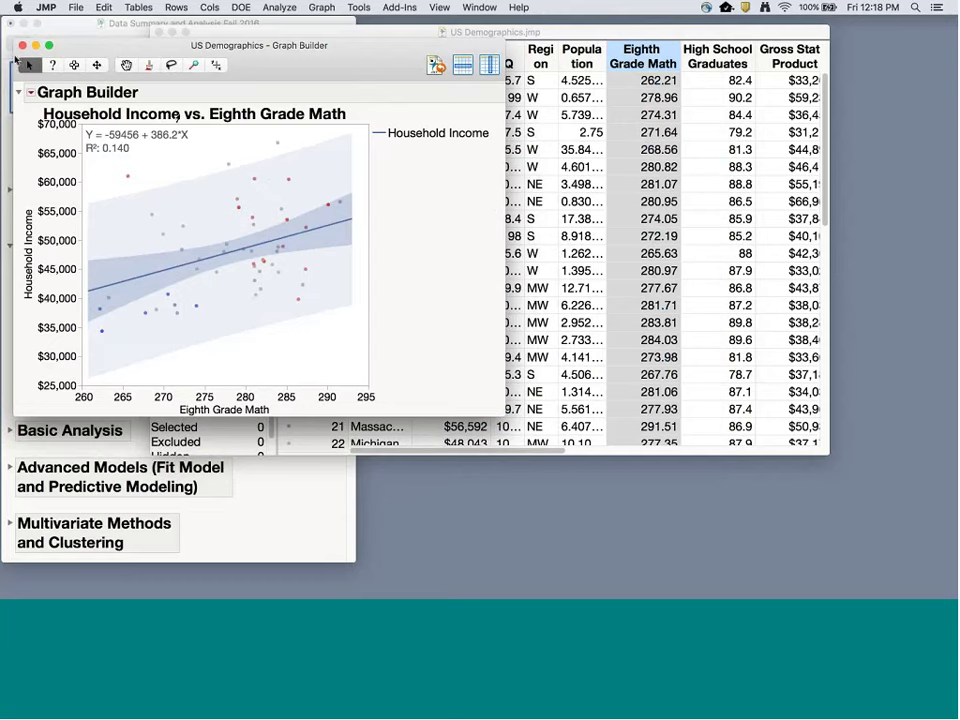
left_click(31, 92)
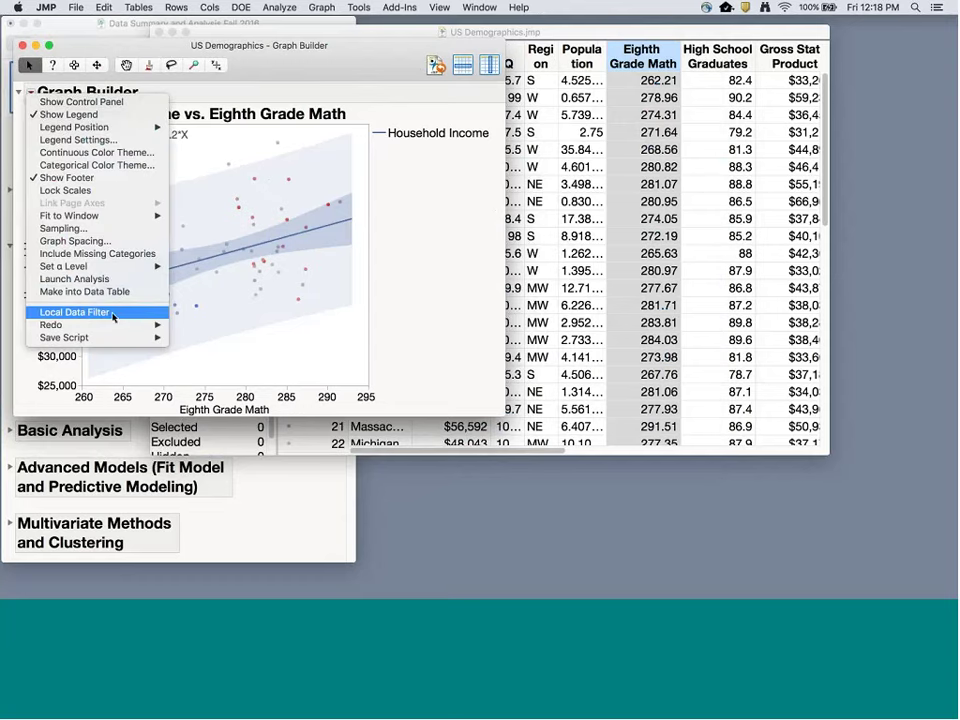
mouse_move(92, 331)
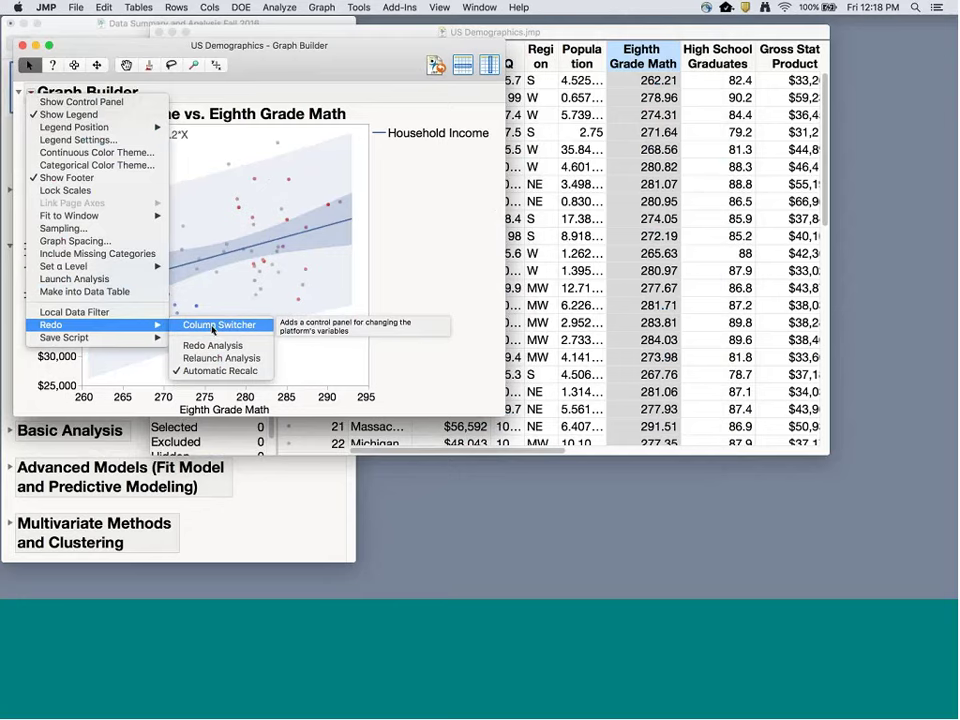
left_click(197, 59)
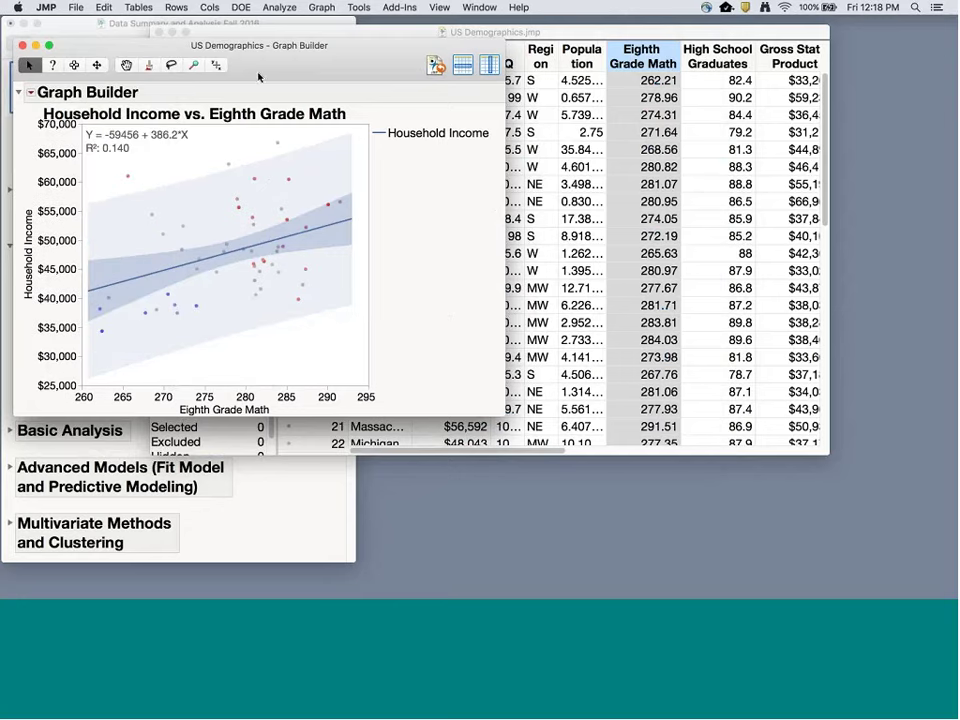
left_click(22, 45)
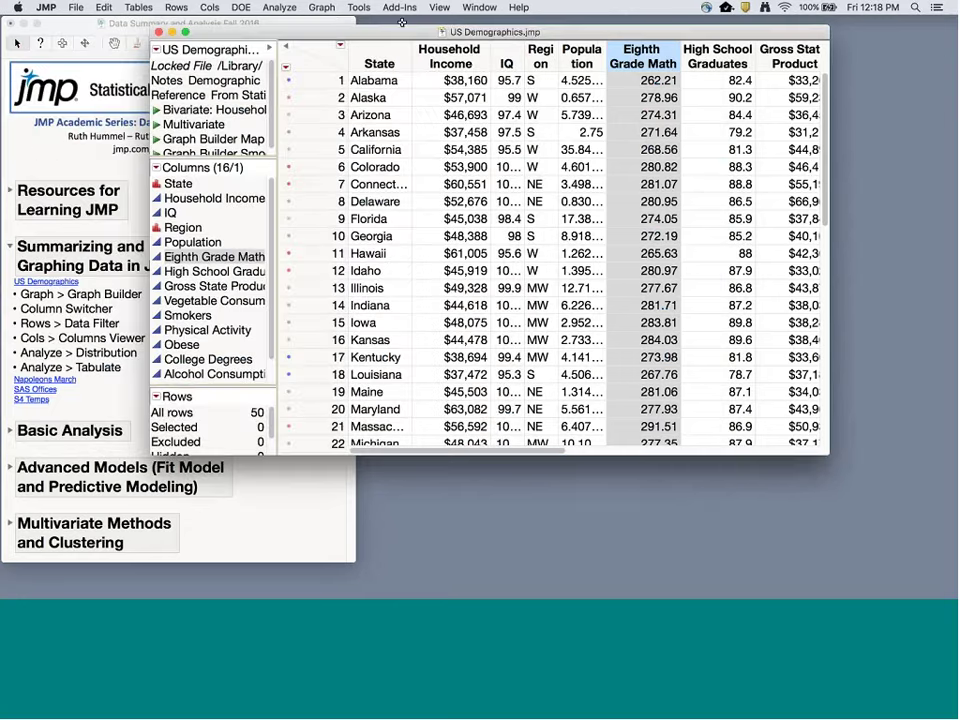
Start a new Graph Builder graph from the US Demographics table and select the State column.
left_click(320, 8)
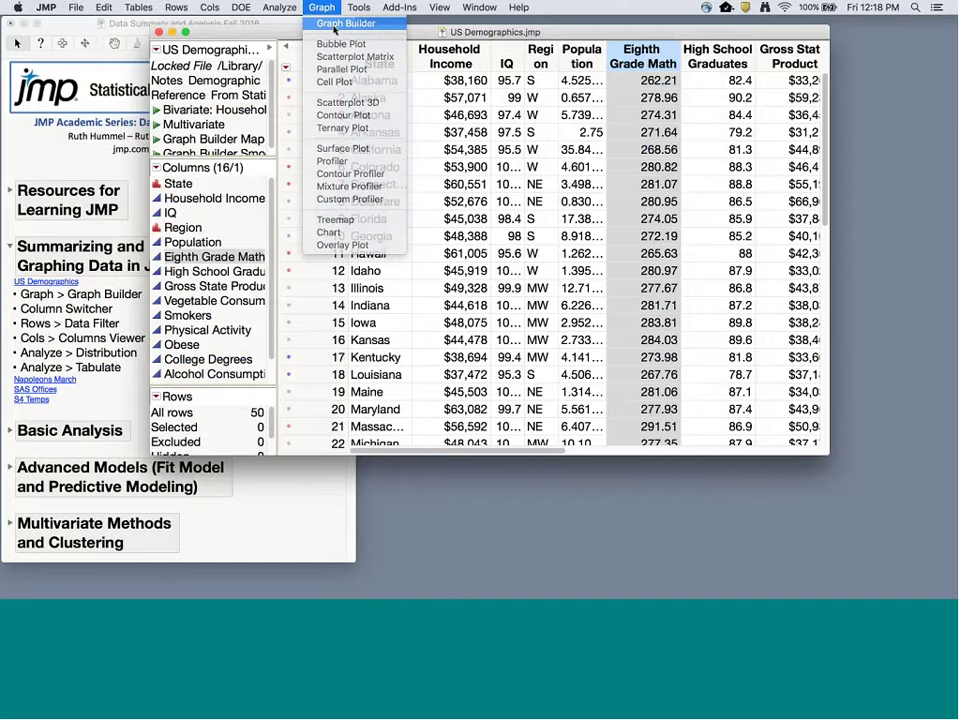
left_click(340, 24)
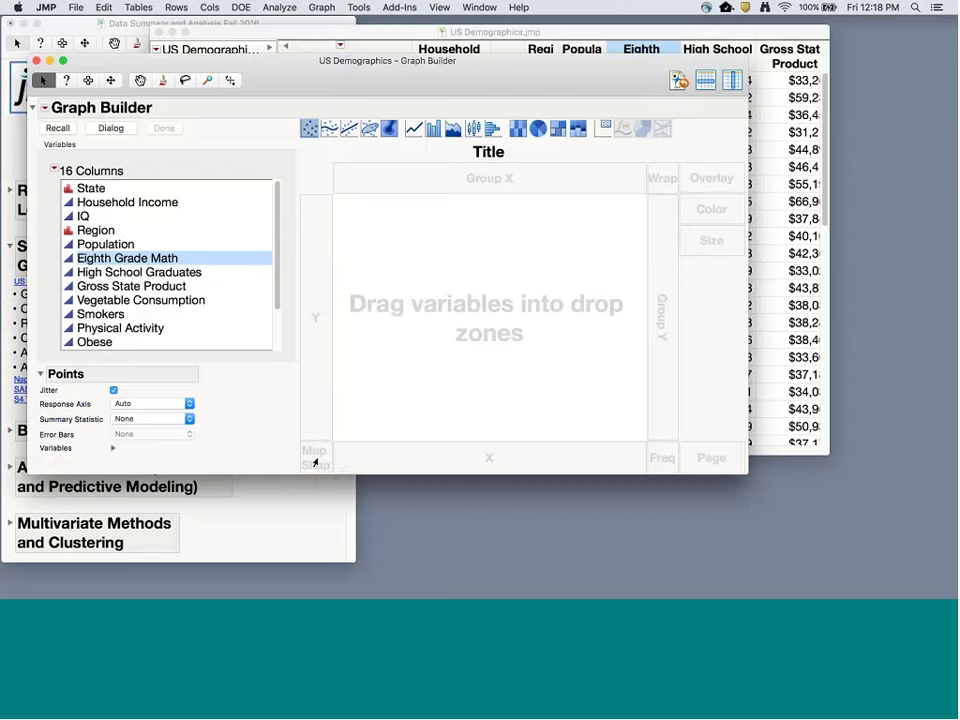
left_click(115, 190)
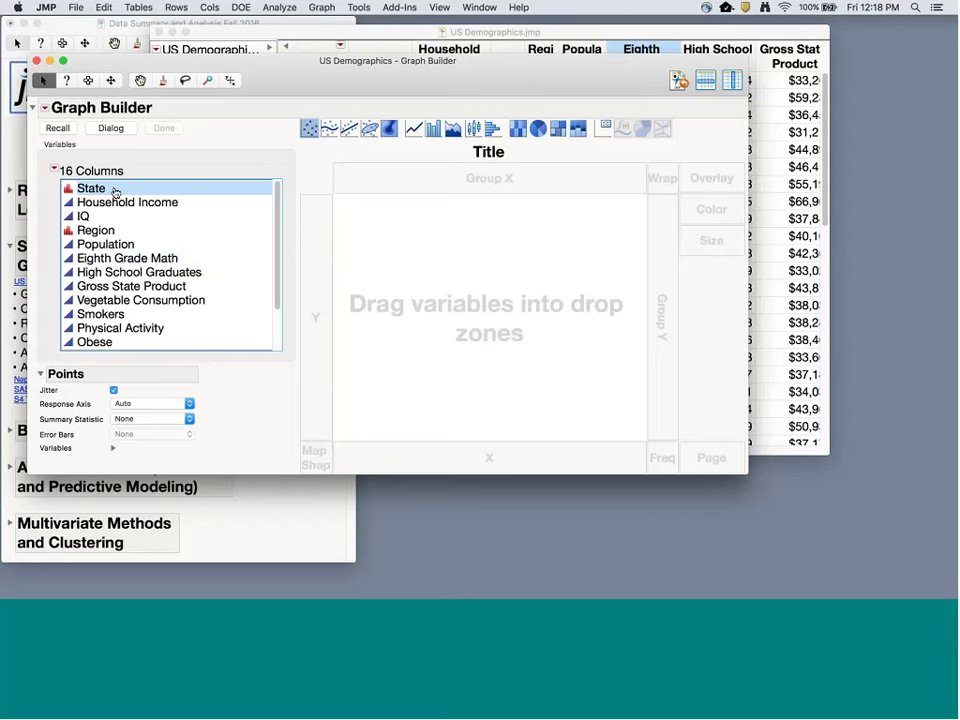
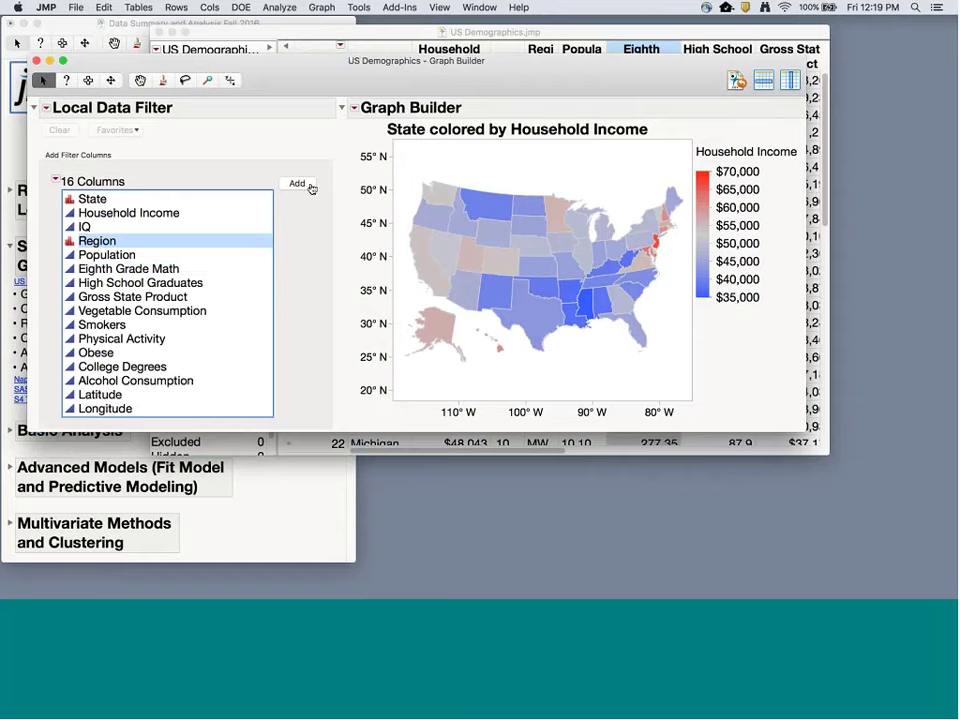
Add Region to the map's local data filter, show MW, NE and S in turn, clear the selection, and filter by MW again.
left_click(310, 187)
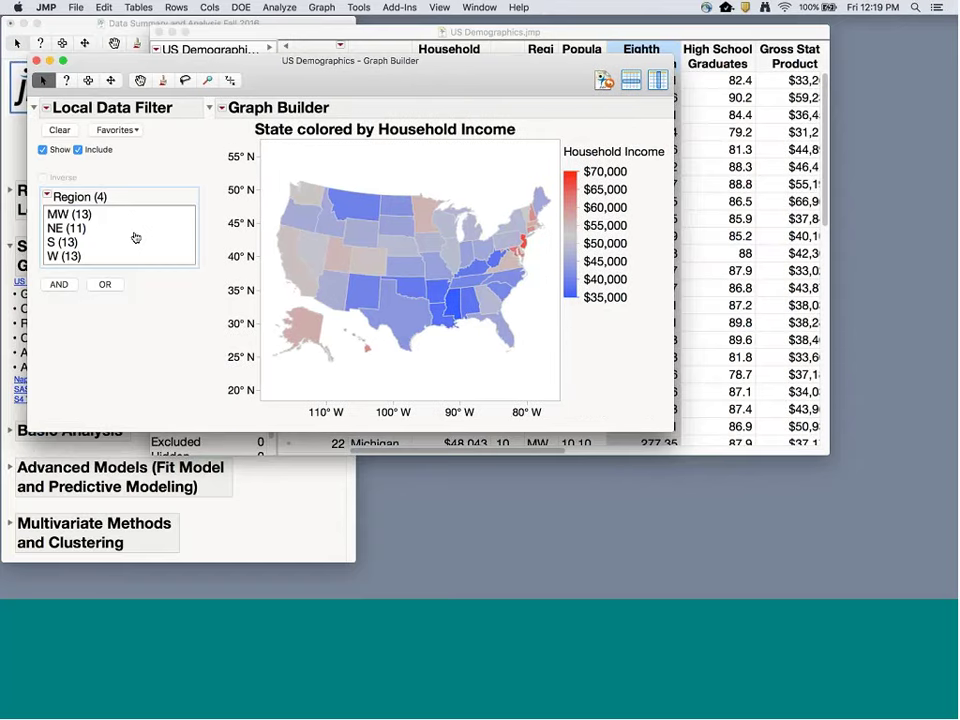
left_click(87, 218)
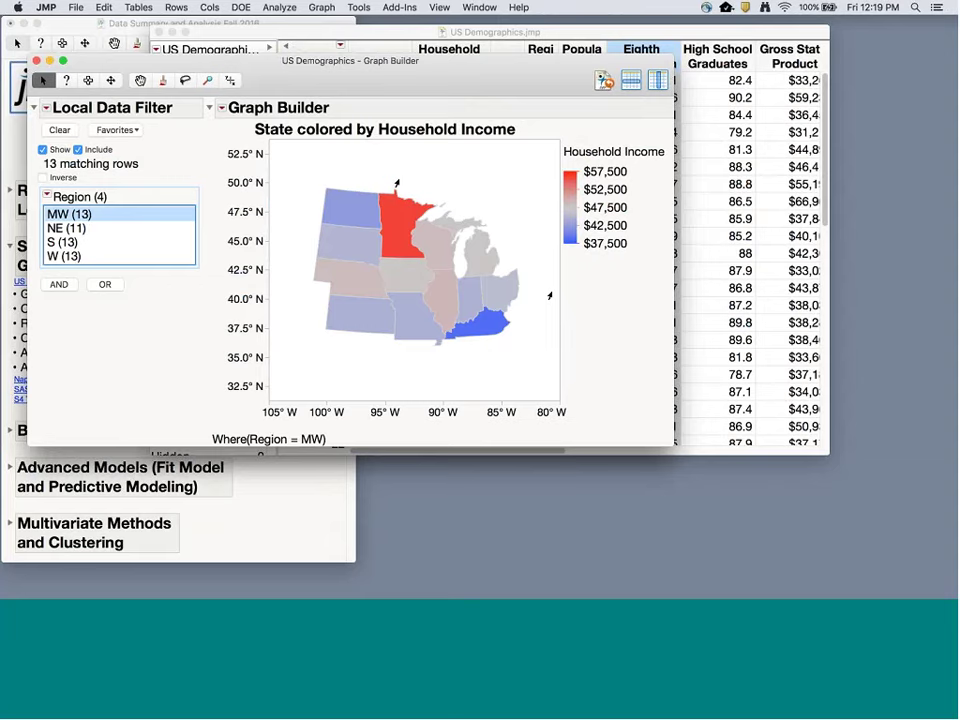
left_click(60, 228)
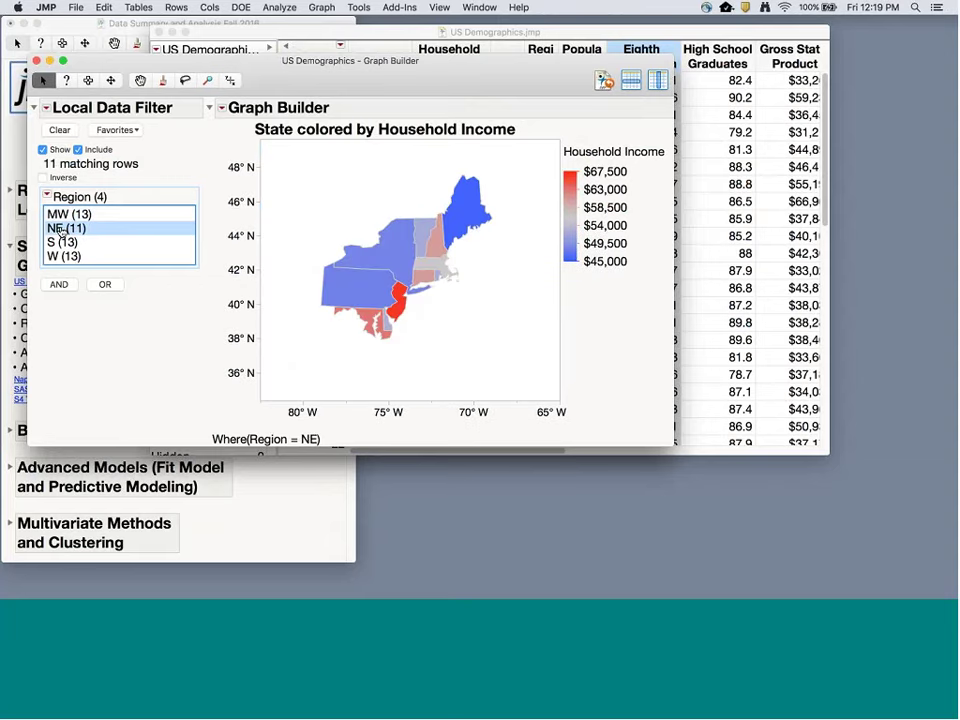
left_click(62, 243)
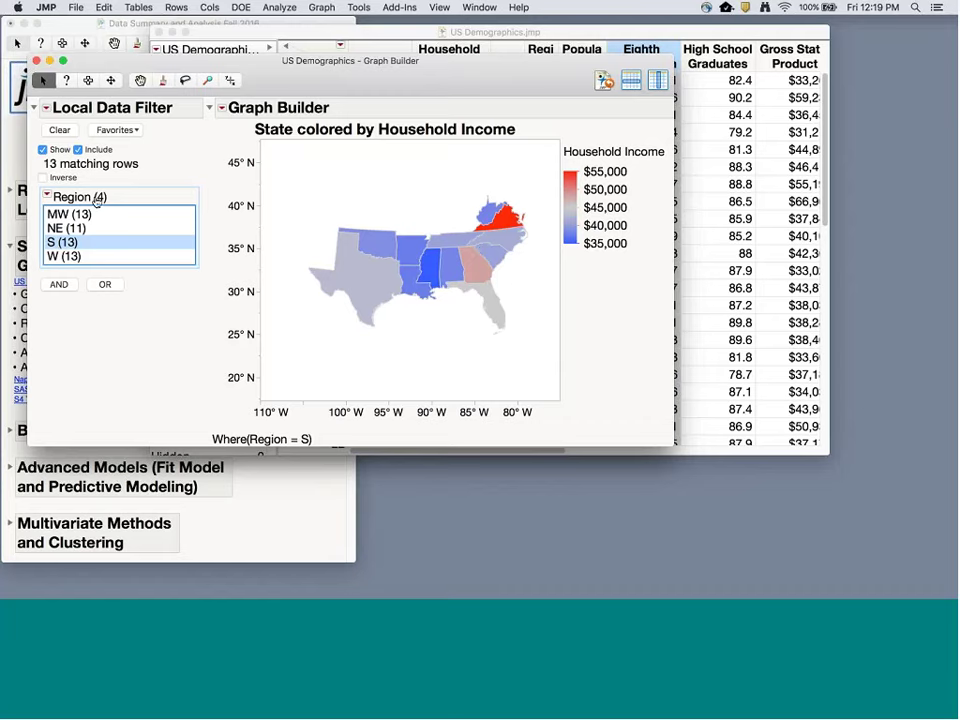
left_click(60, 131)
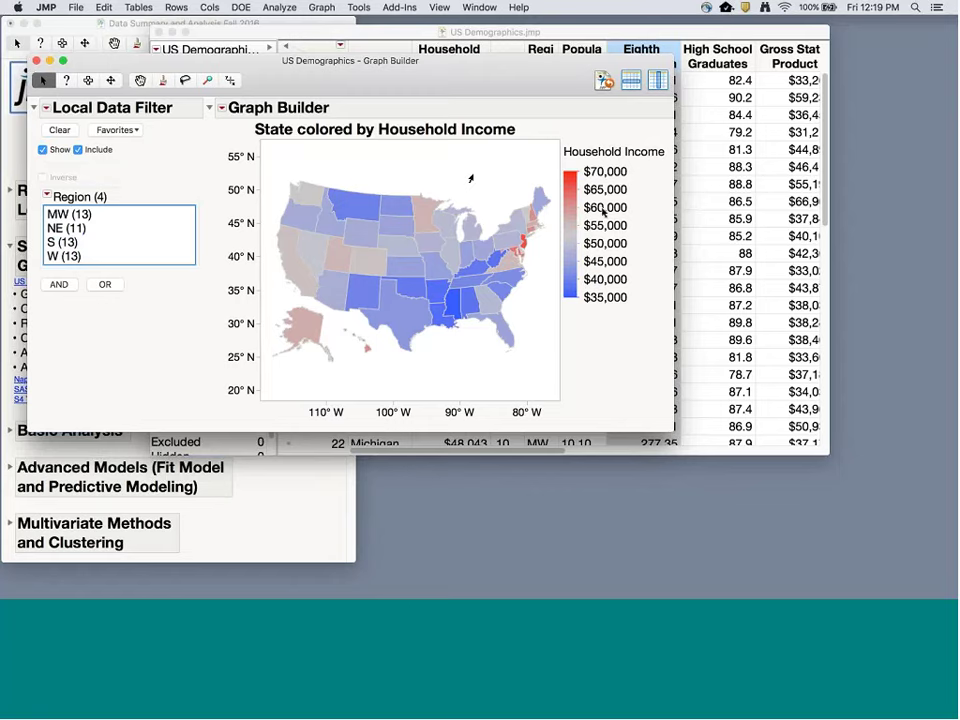
left_click(64, 214)
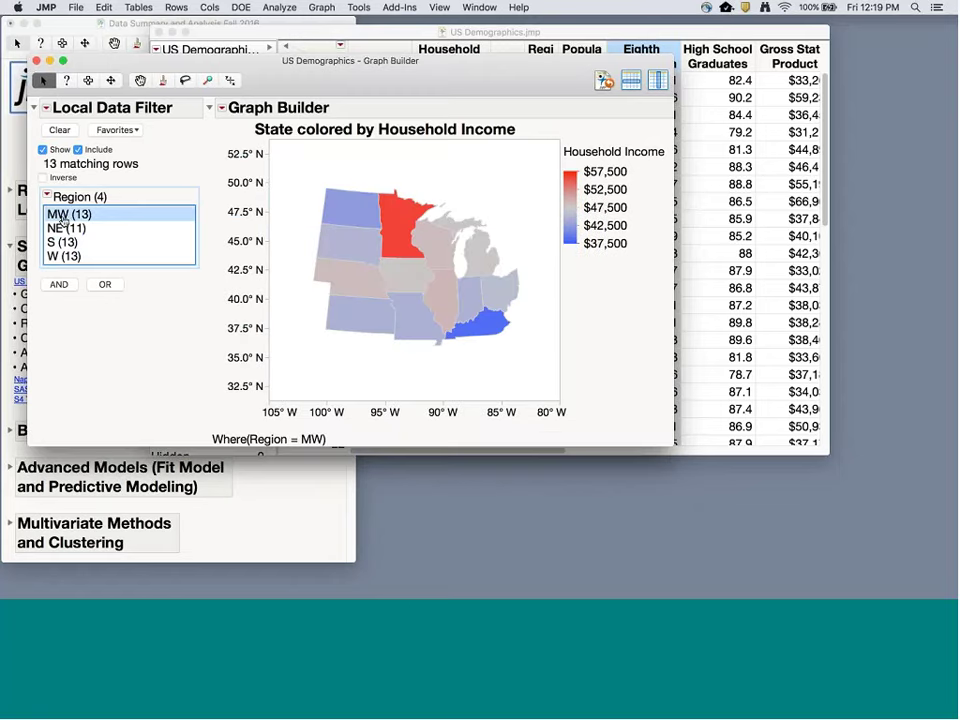
Filter the state map to the NE region and remove the local data filter from the graph.
left_click(64, 229)
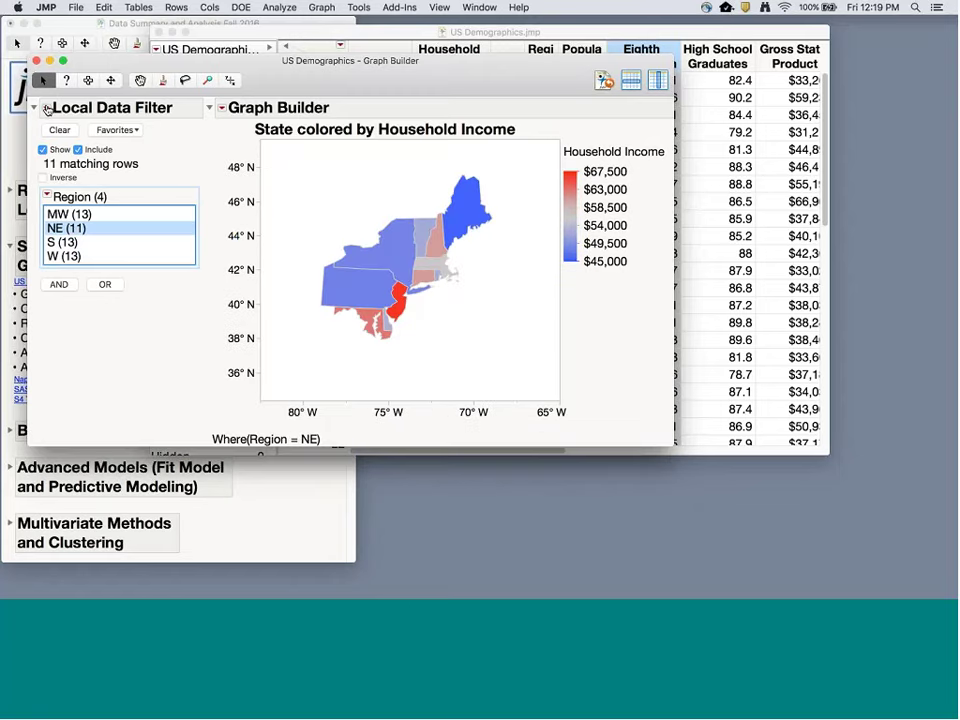
left_click(47, 108)
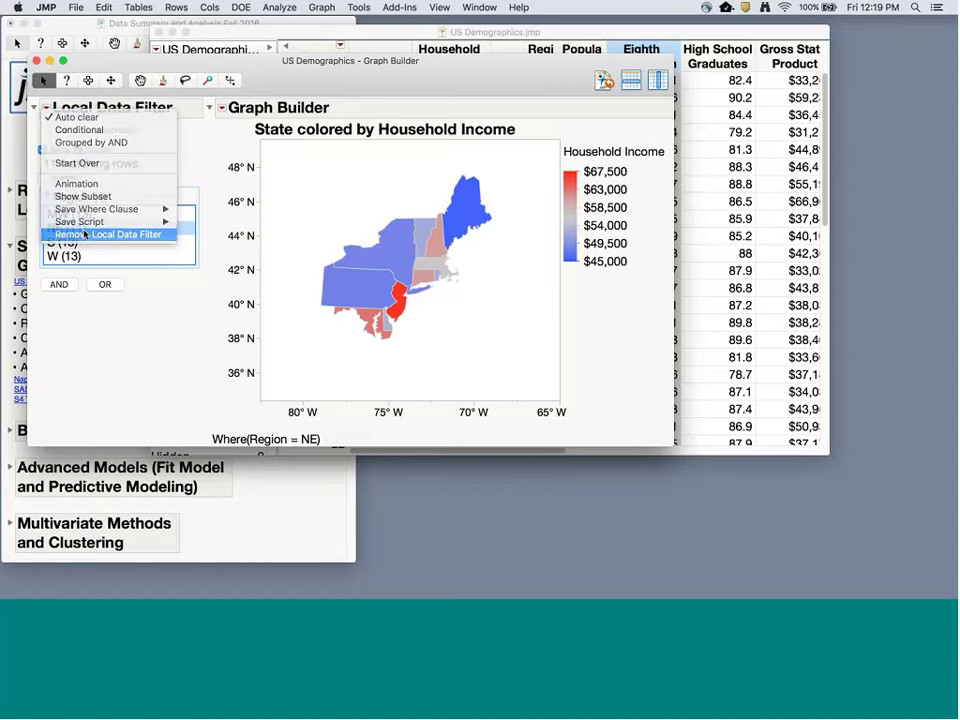
left_click(85, 234)
Add a Column Switcher that replaces Household Income with IQ or any column from Population through Alcohol Consumption, leaving out Region.
left_click(45, 110)
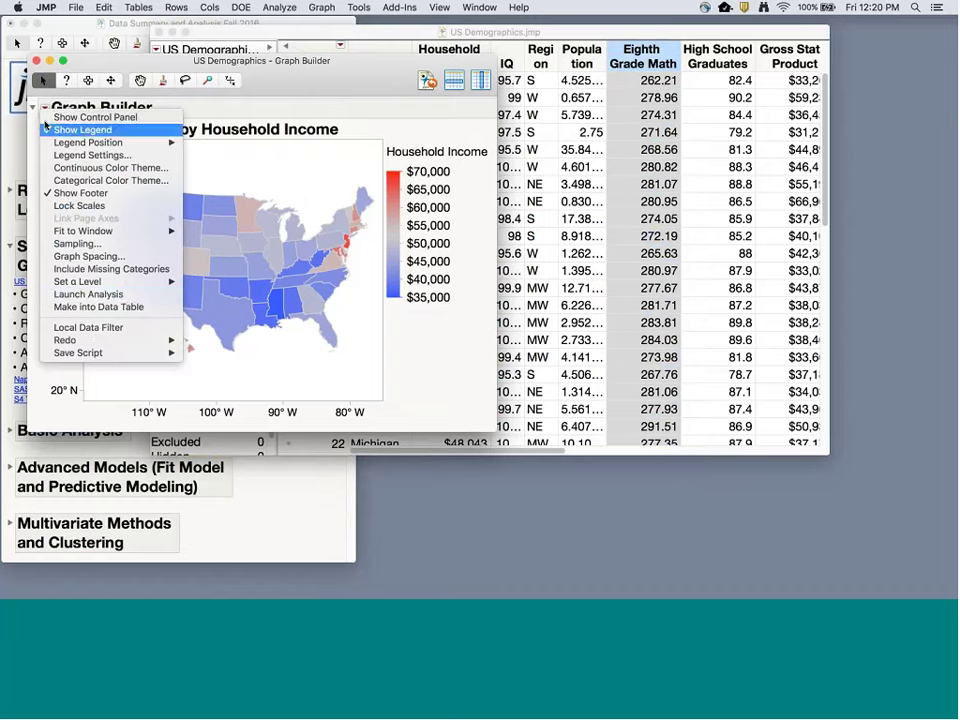
mouse_move(93, 341)
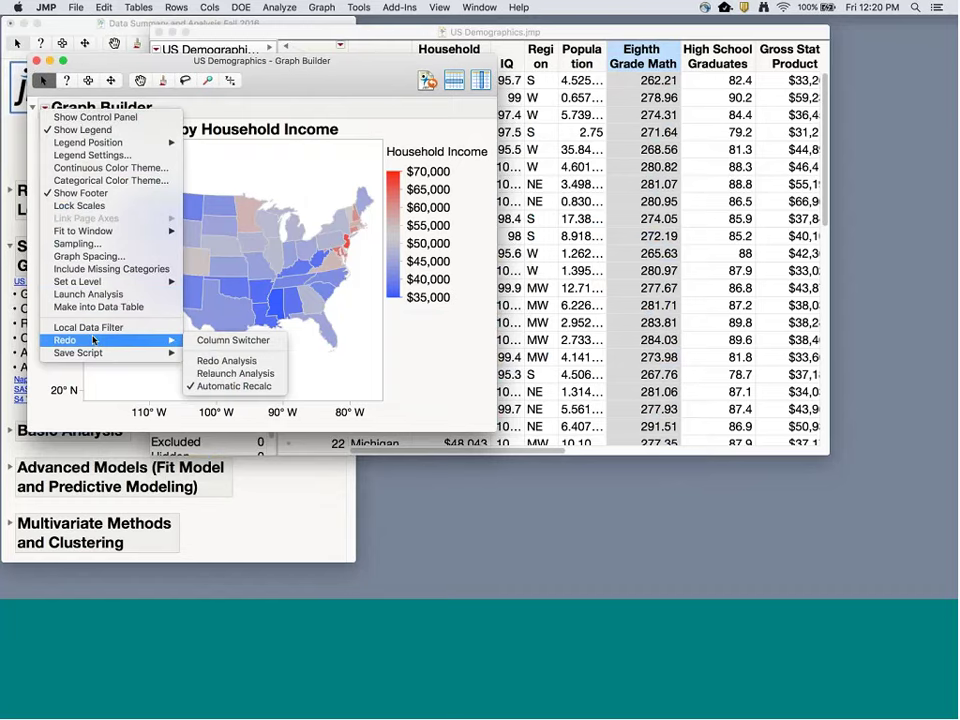
left_click(247, 343)
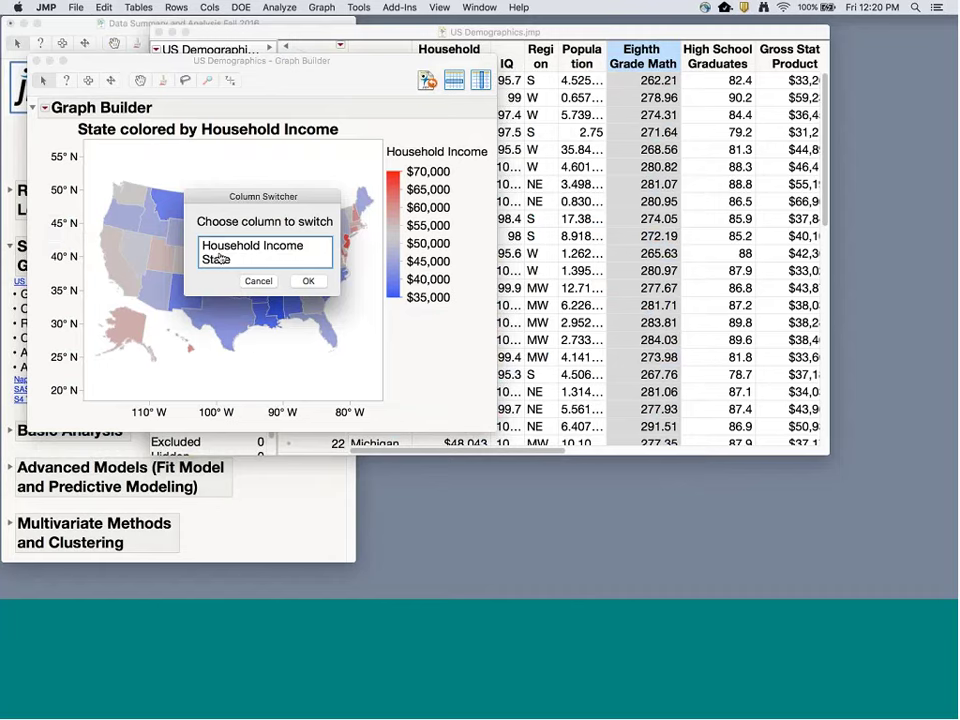
left_click(230, 247)
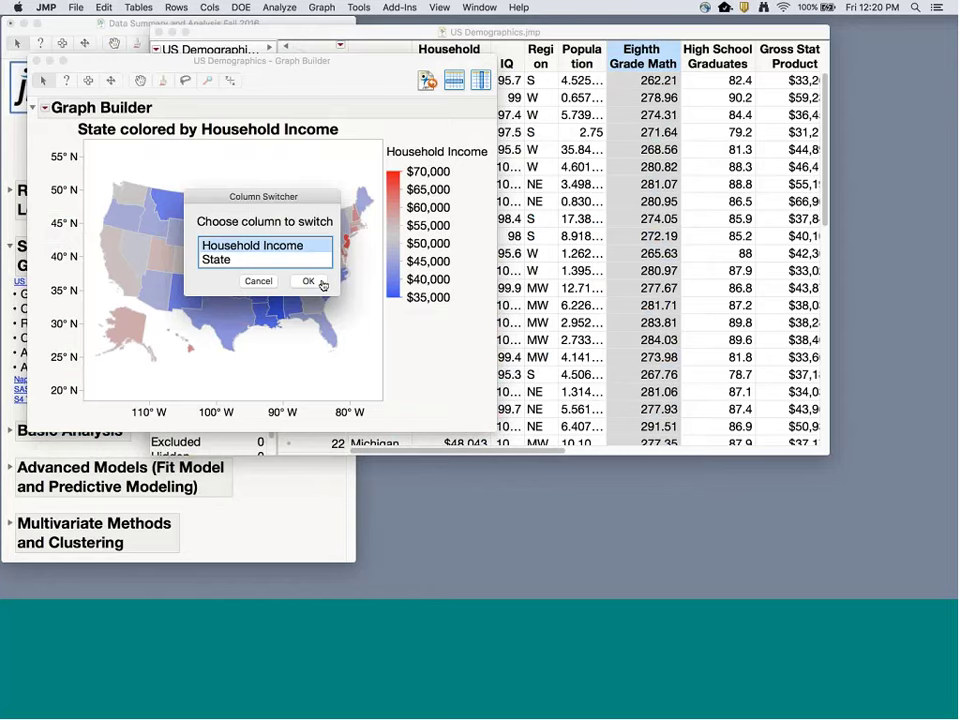
left_click(308, 281)
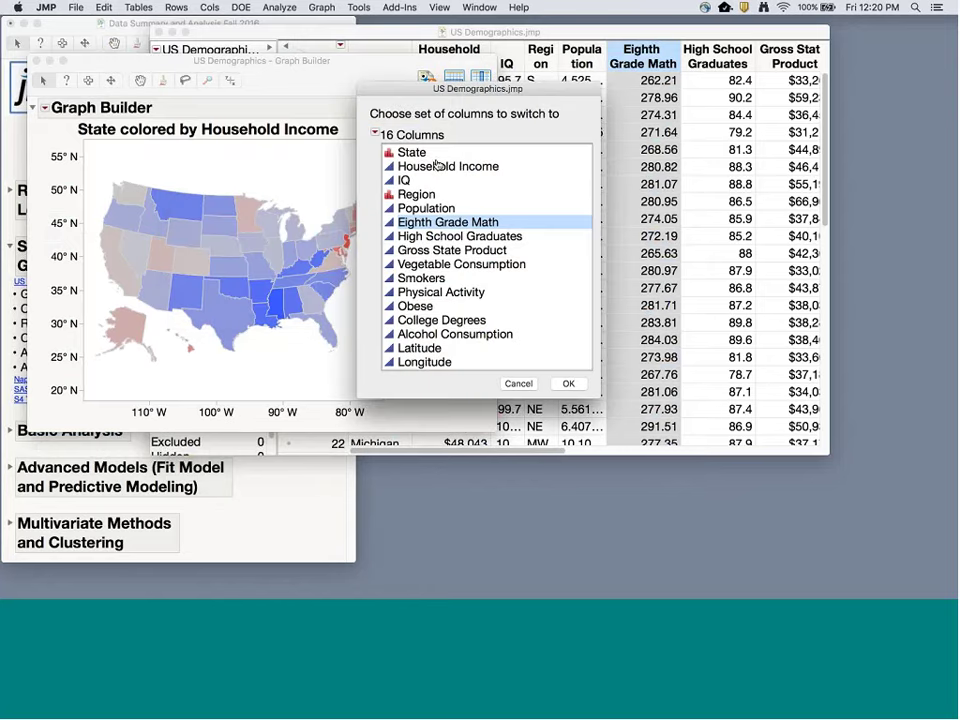
left_click(396, 182)
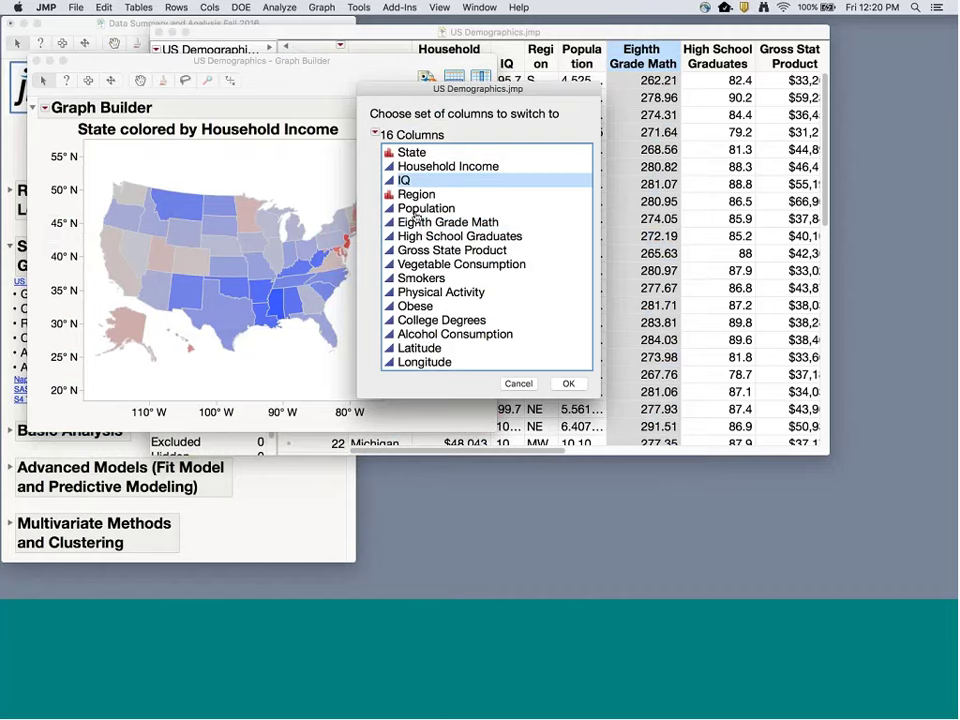
left_click_drag(405, 207, 446, 334)
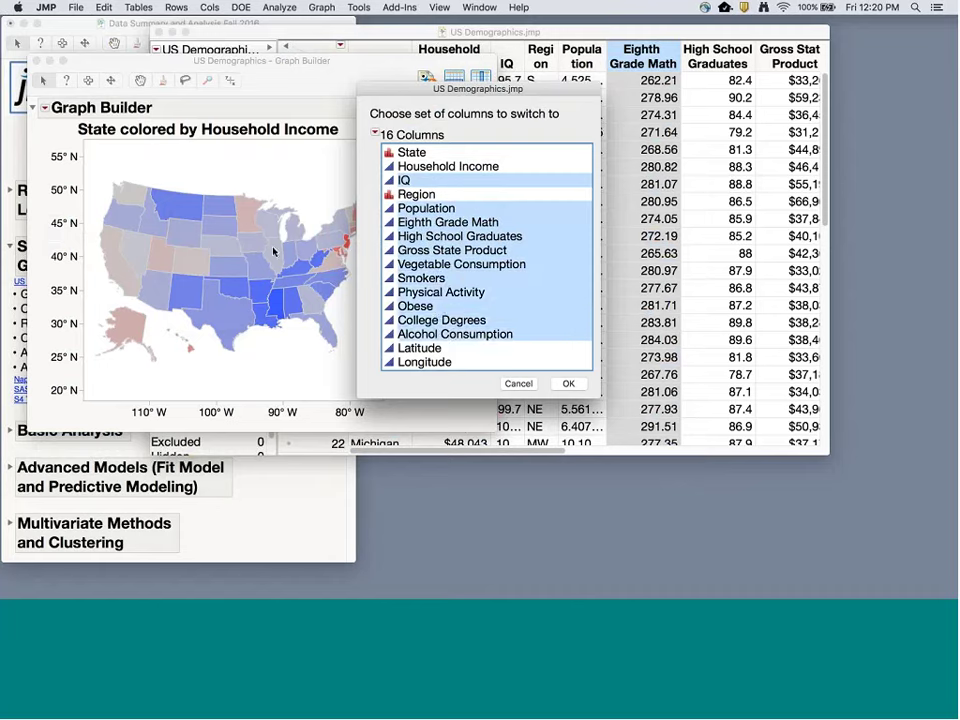
left_click(568, 384)
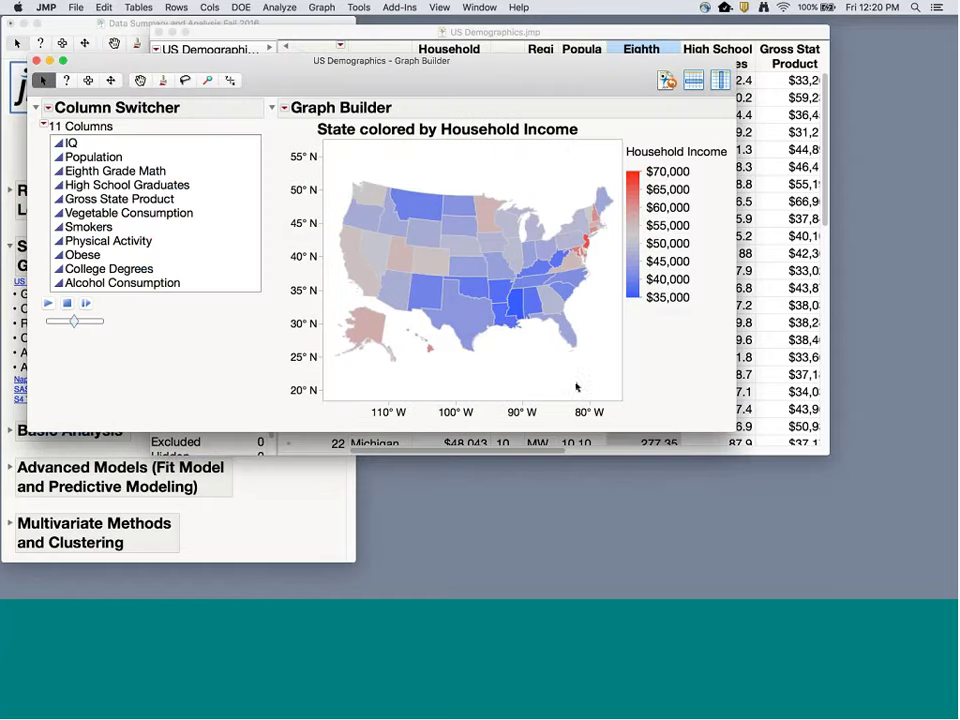
Recolor the state map by each Column Switcher column in turn, from IQ through Alcohol Consumption.
left_click(72, 144)
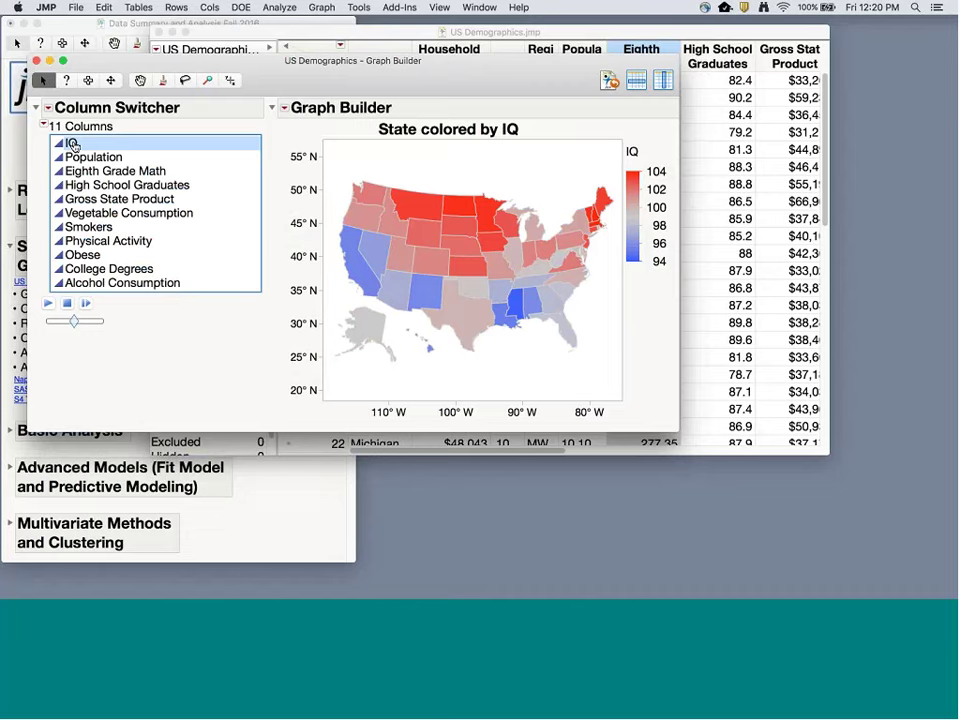
left_click(80, 158)
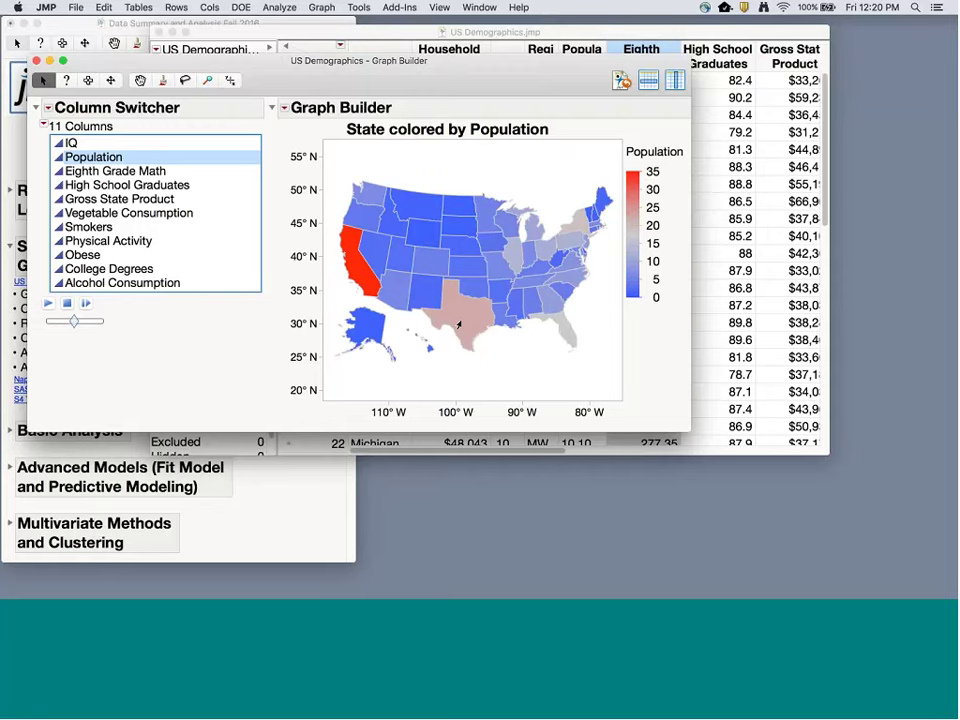
left_click(96, 172)
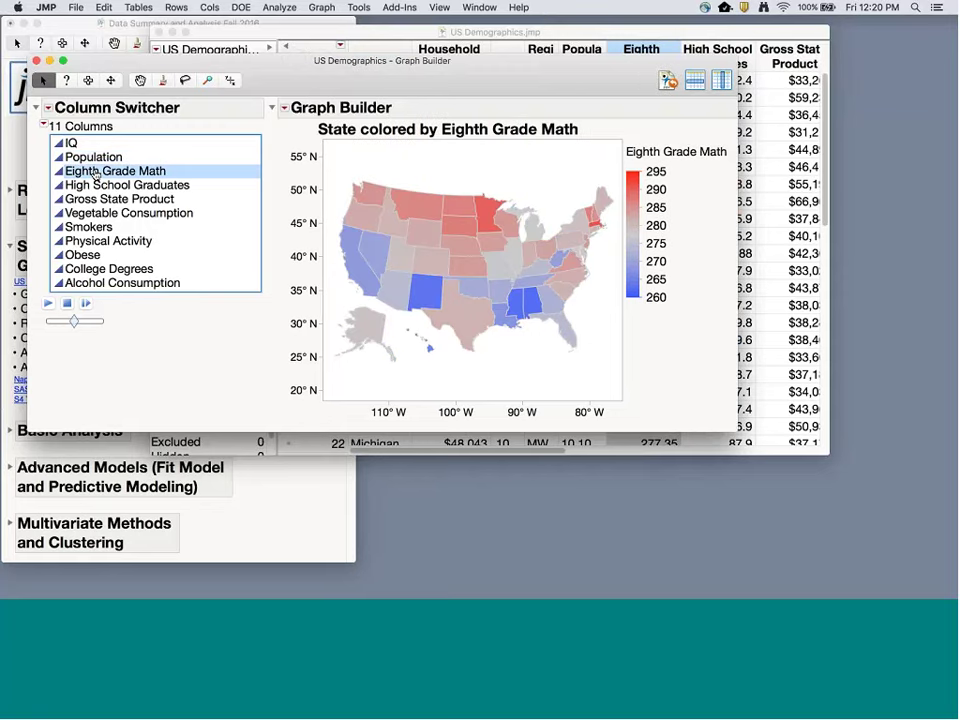
left_click(97, 186)
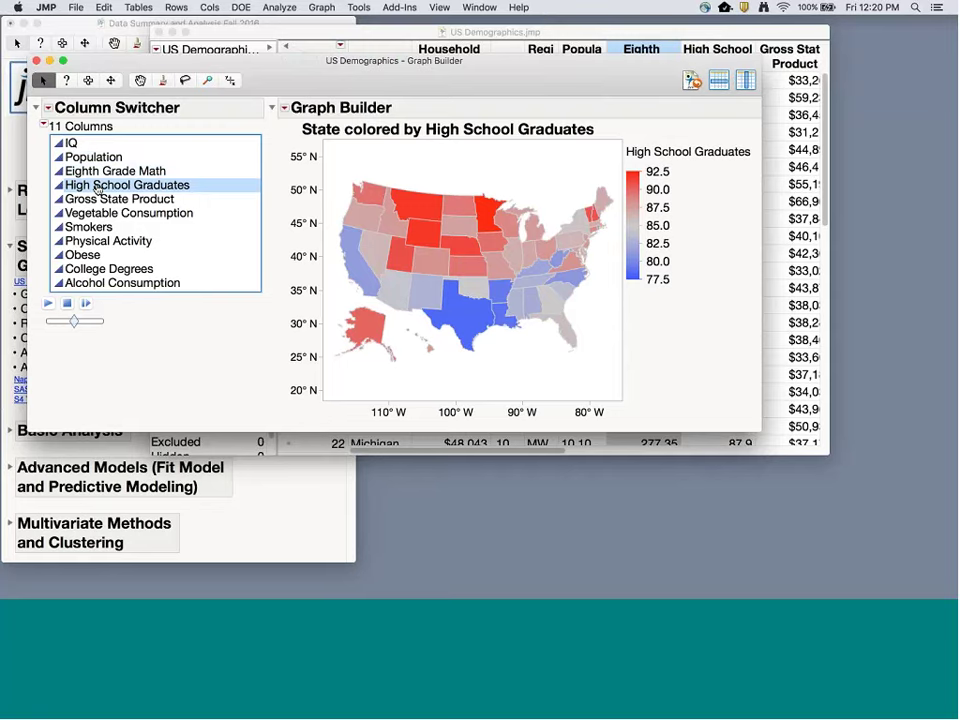
left_click(101, 201)
left_click(108, 214)
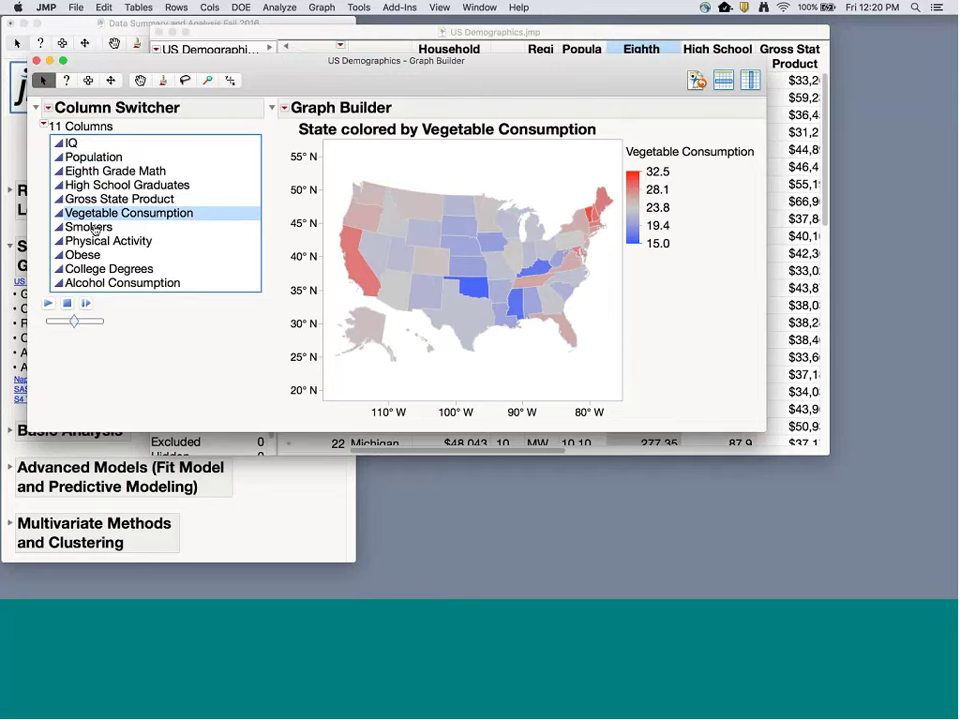
left_click(95, 229)
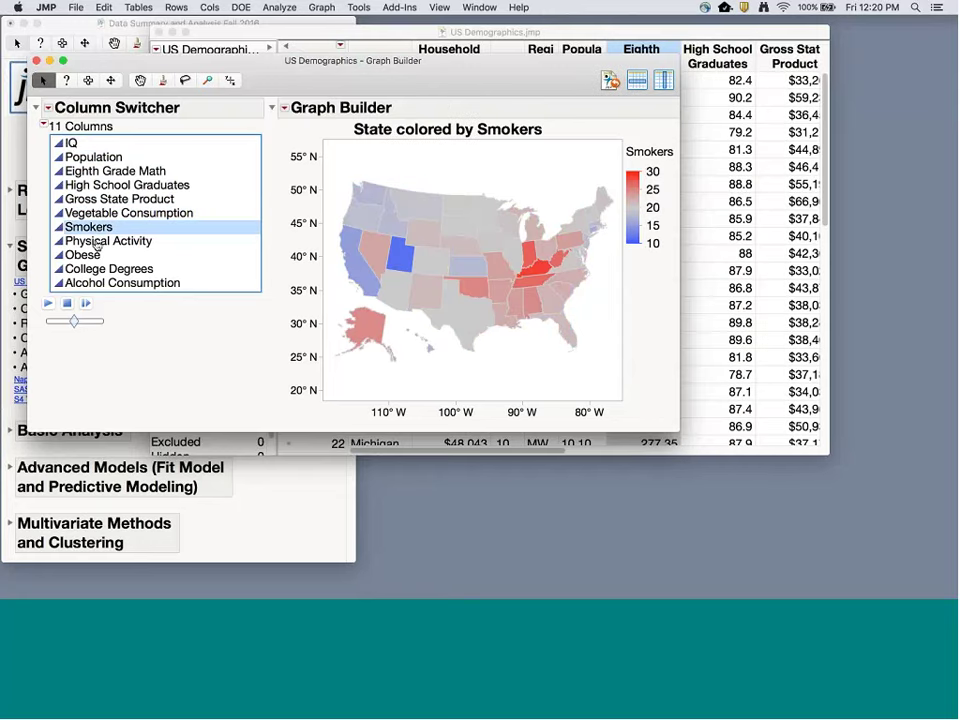
left_click(92, 244)
left_click(83, 256)
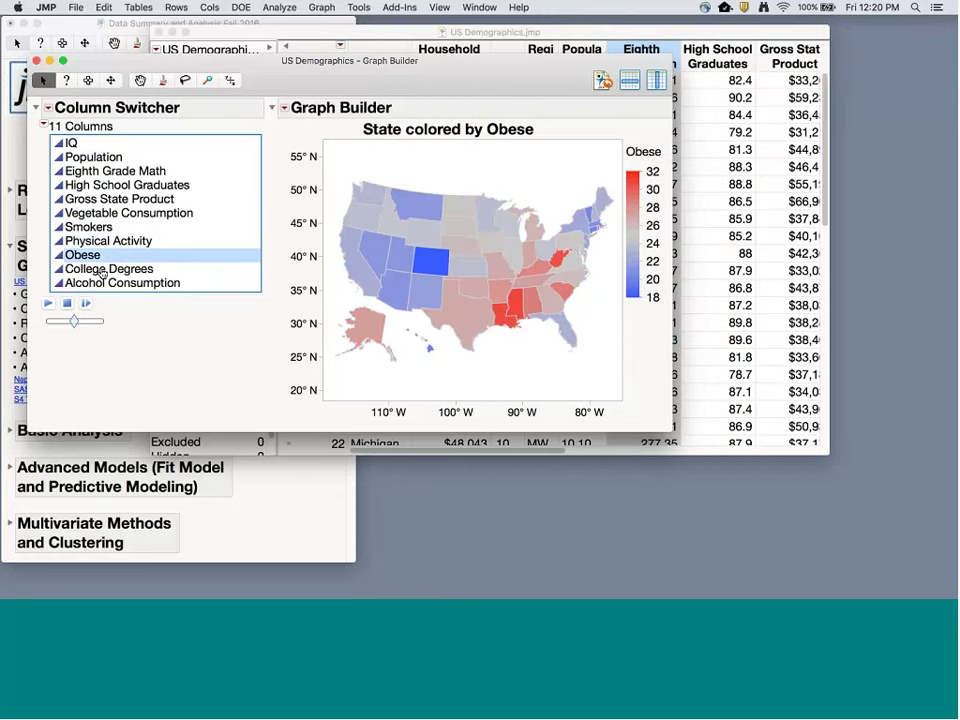
left_click(101, 270)
left_click(104, 284)
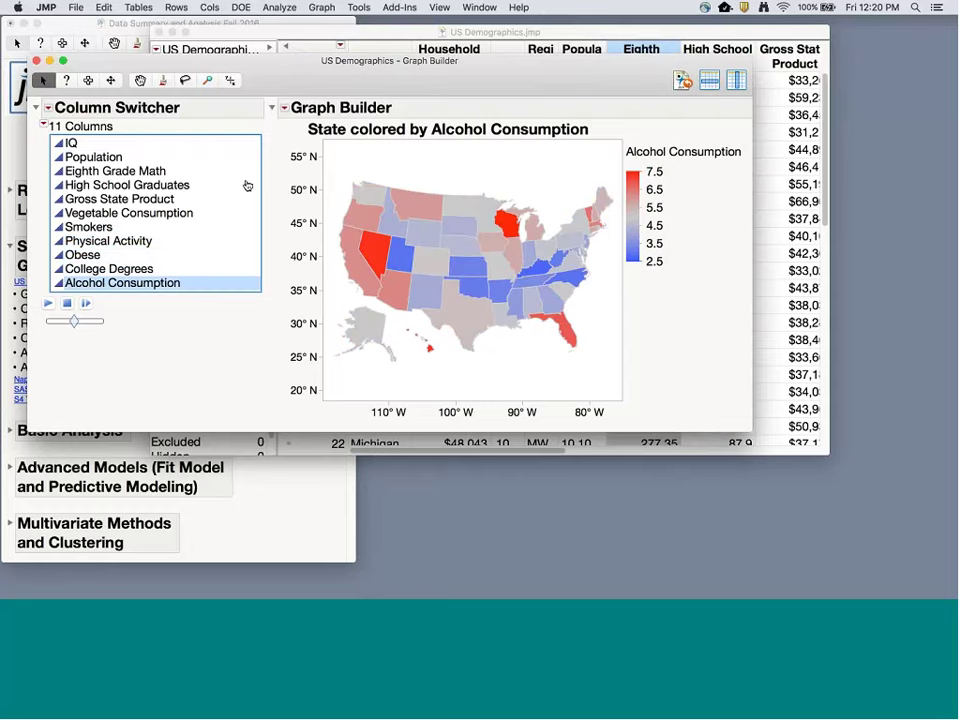
Switch the map coloring to IQ and on to Population, and remove the Column Switcher.
left_click(97, 145)
left_click(93, 157)
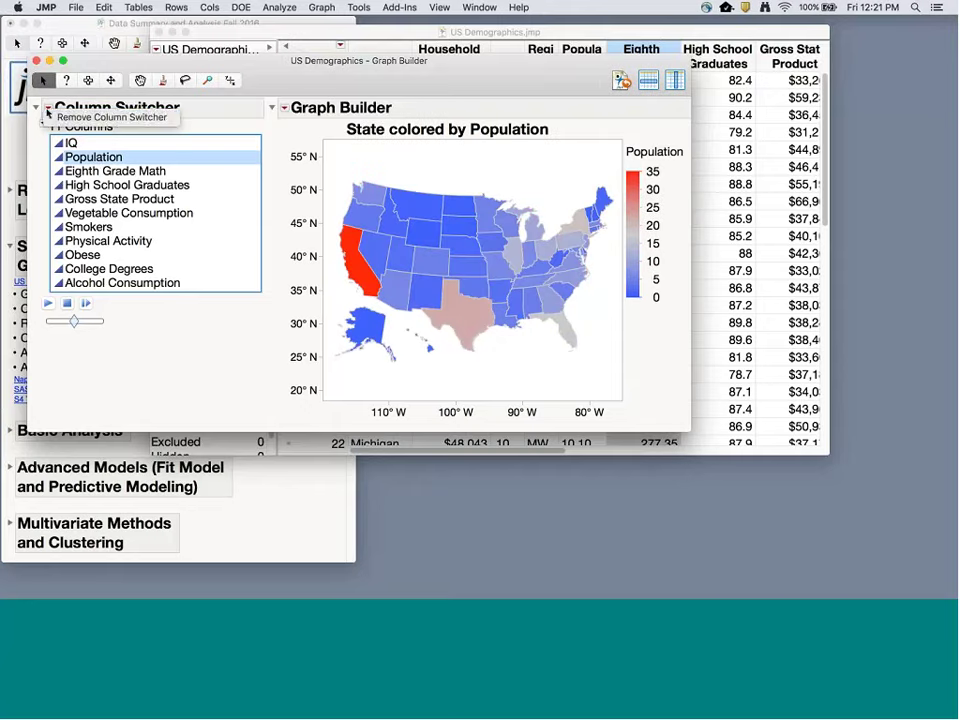
left_click(100, 117)
Save the map's script to the data table under the name State colored by Population.
left_click(45, 107)
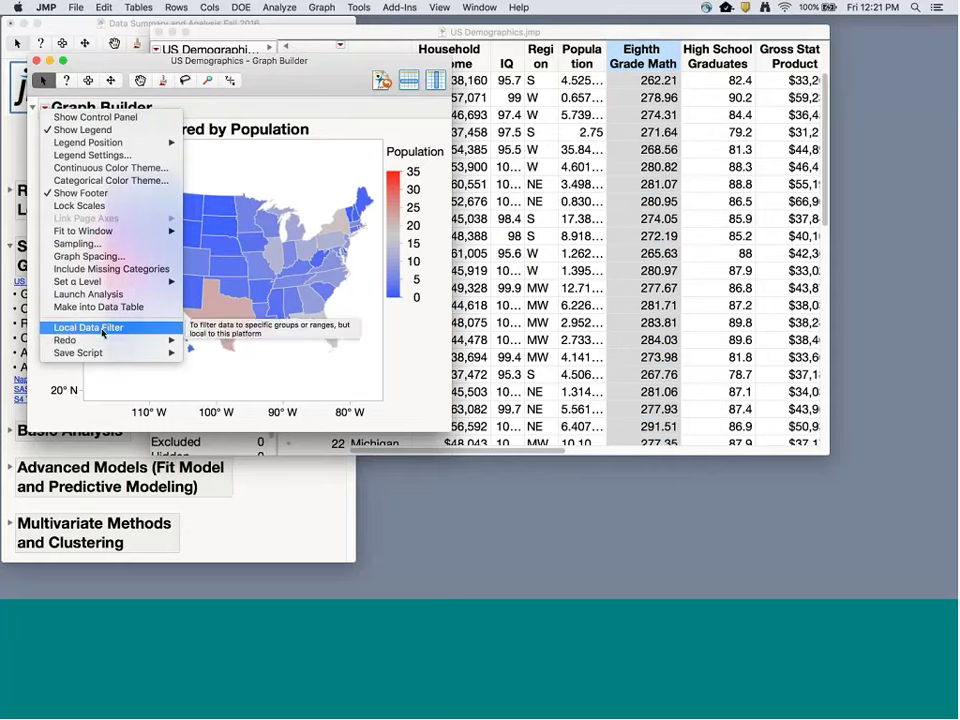
mouse_move(120, 340)
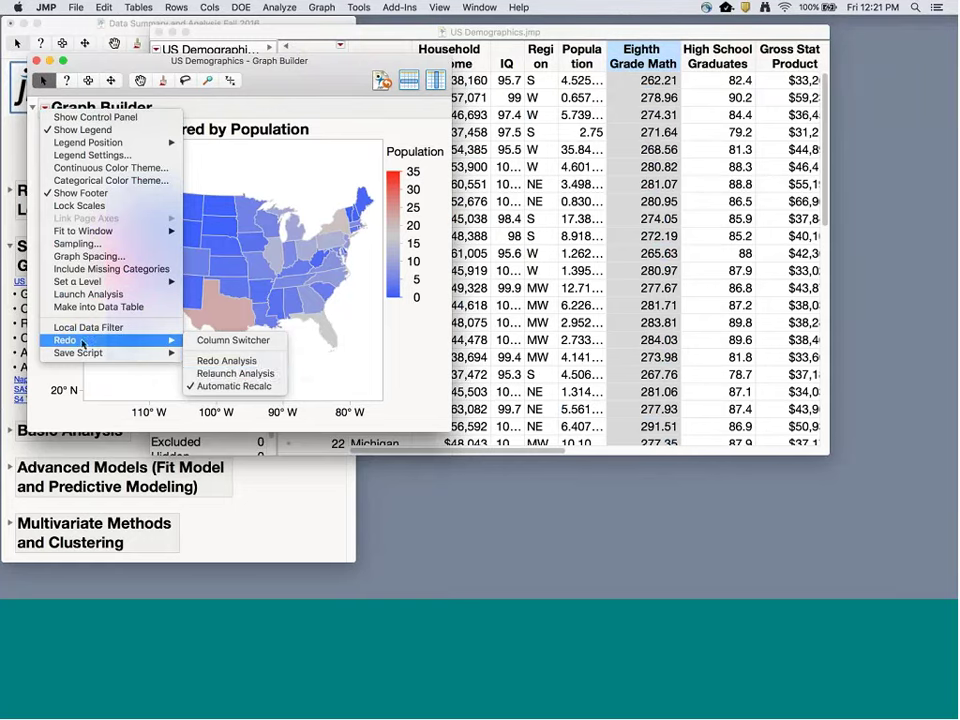
mouse_move(79, 356)
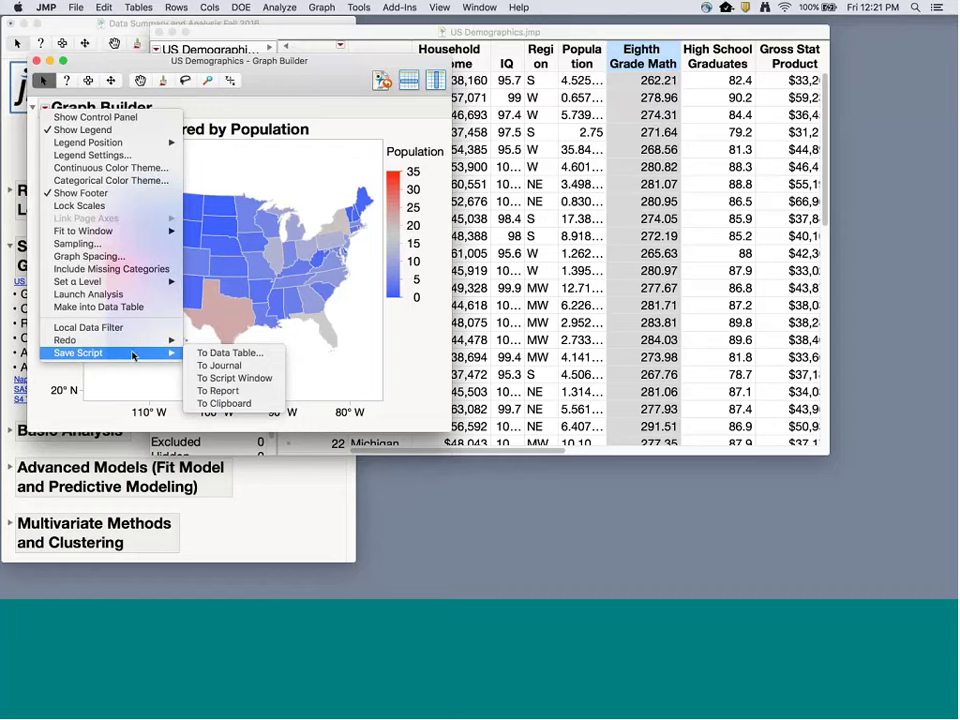
left_click(232, 353)
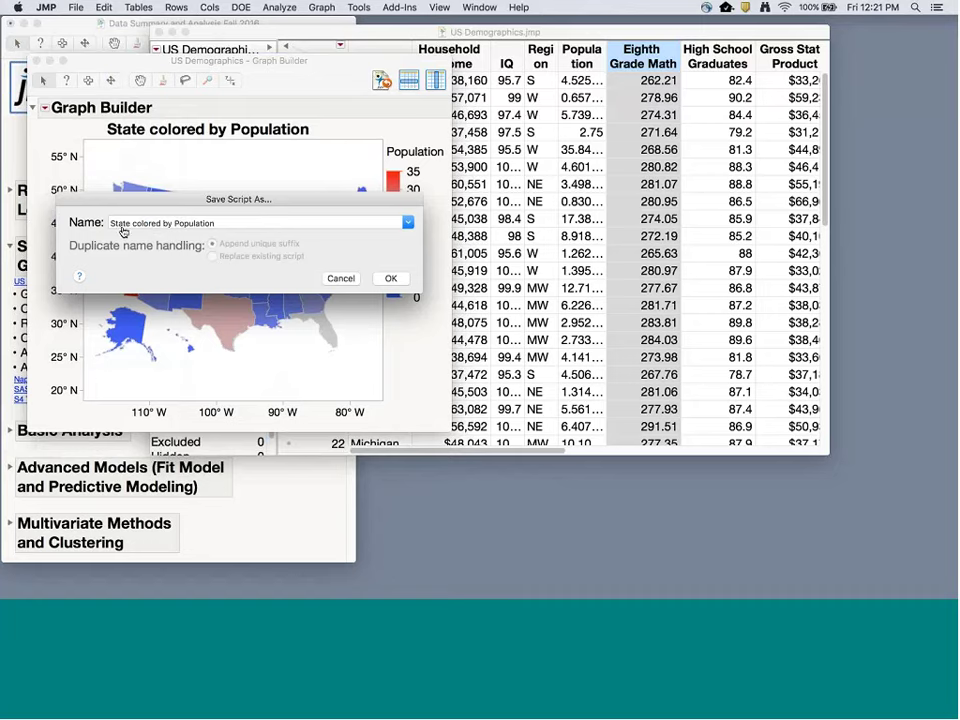
left_click(390, 278)
Find the saved State colored by Population script in the US Demographics table and run it.
left_click(461, 36)
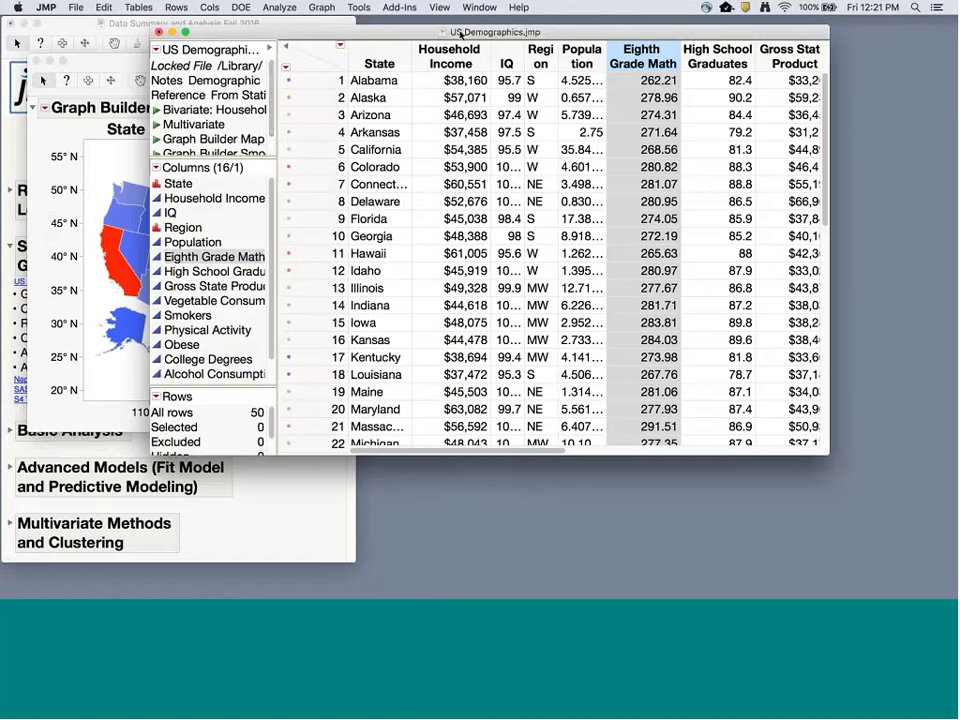
scroll(271, 135, "down", 1)
scroll(271, 135, "down", 1)
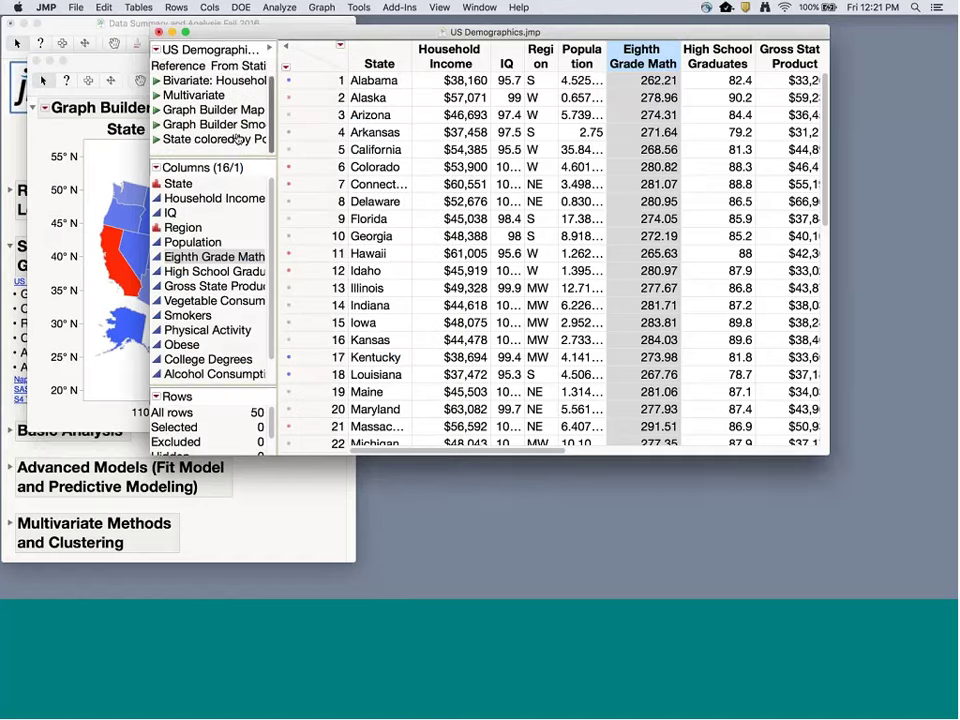
left_click(216, 140)
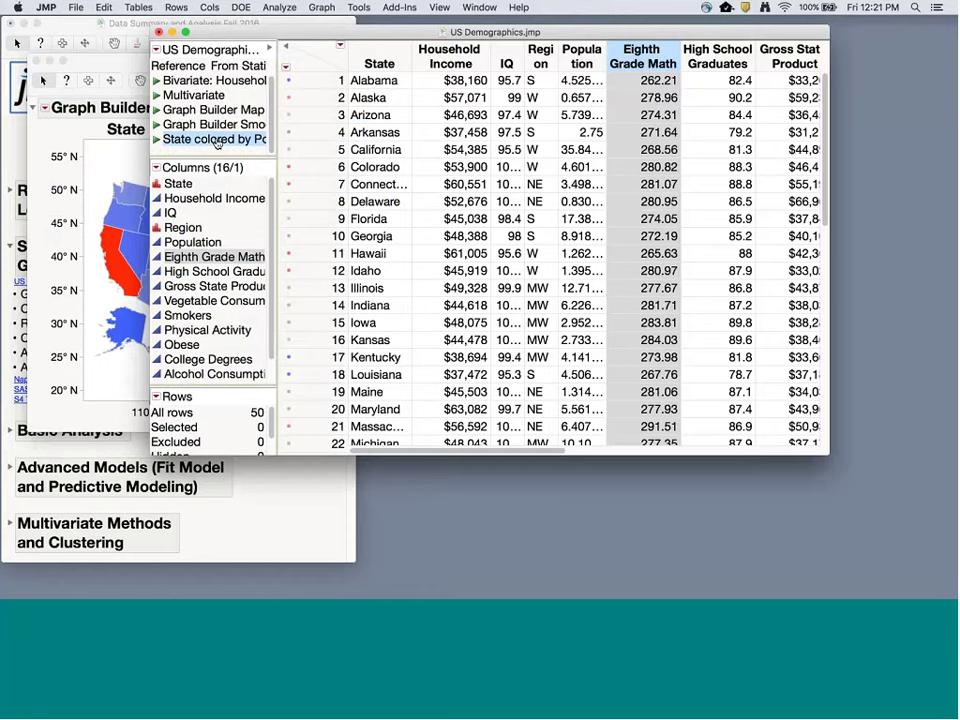
left_click(156, 142)
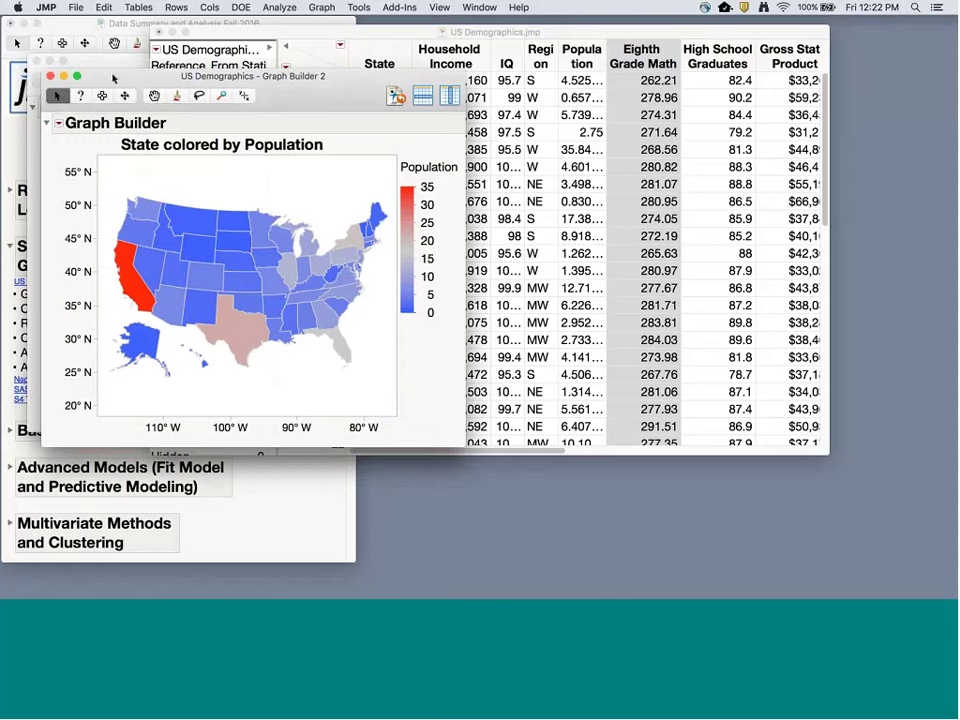
Look over the Redo and Save Script options of the rerun map and close its window.
left_click(59, 122)
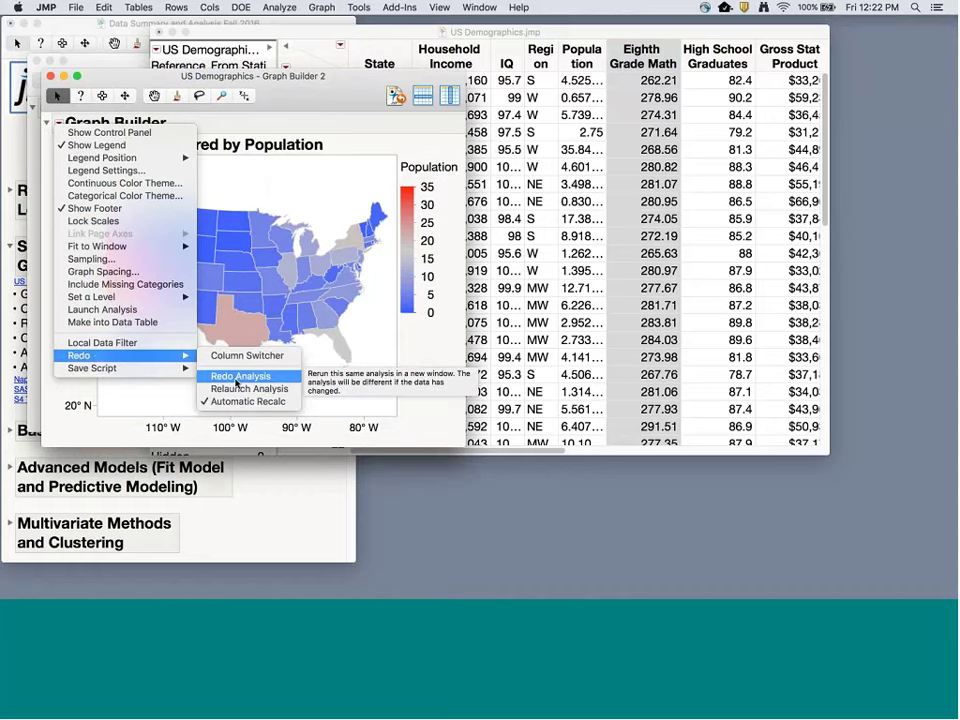
mouse_move(143, 369)
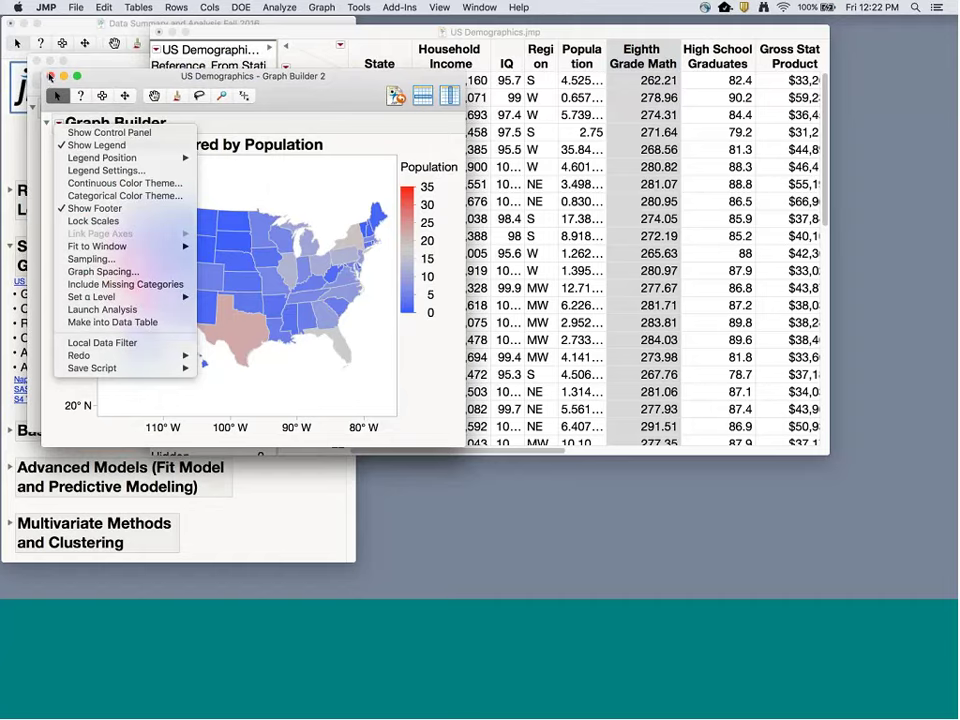
left_click(50, 76)
Run a Distribution analysis on the six US Demographics columns from Household Income through High School Graduates.
left_click(207, 39)
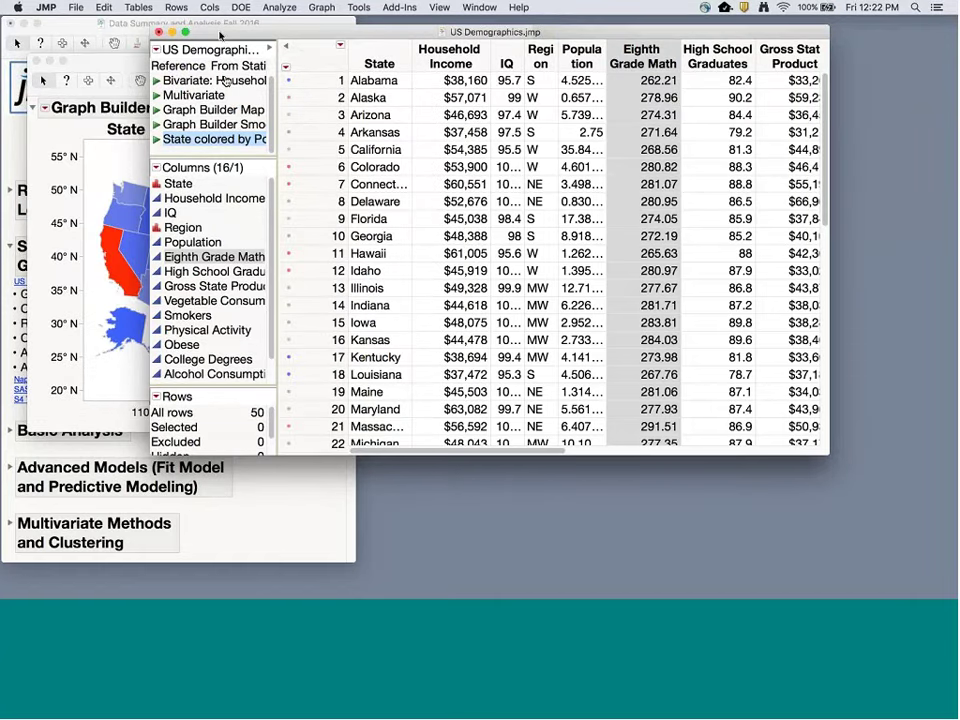
left_click(280, 8)
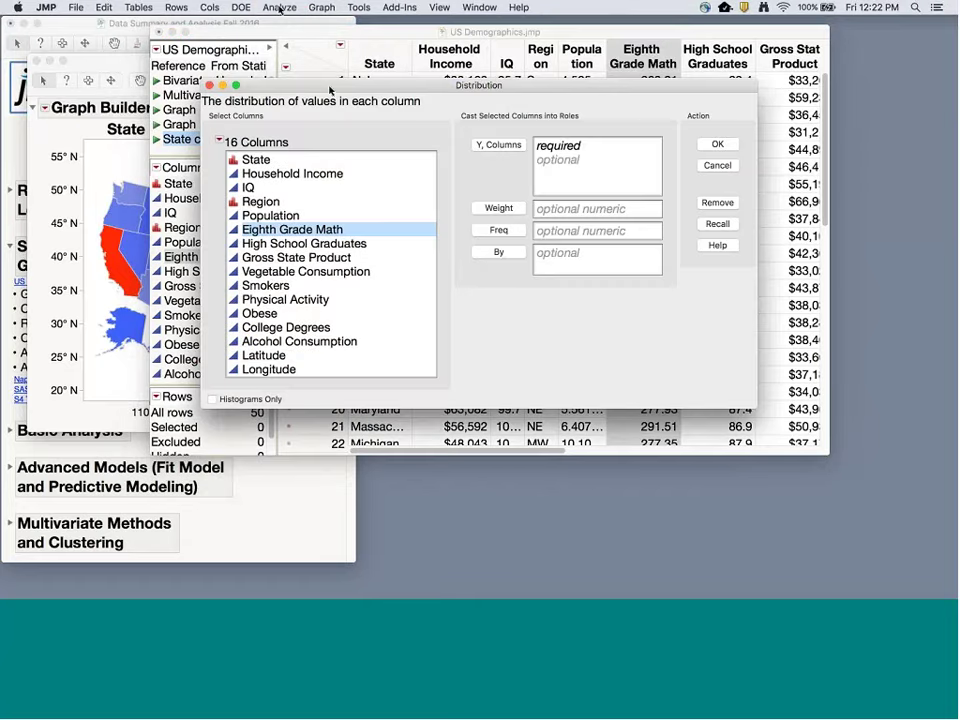
left_click_drag(320, 80, 287, 24)
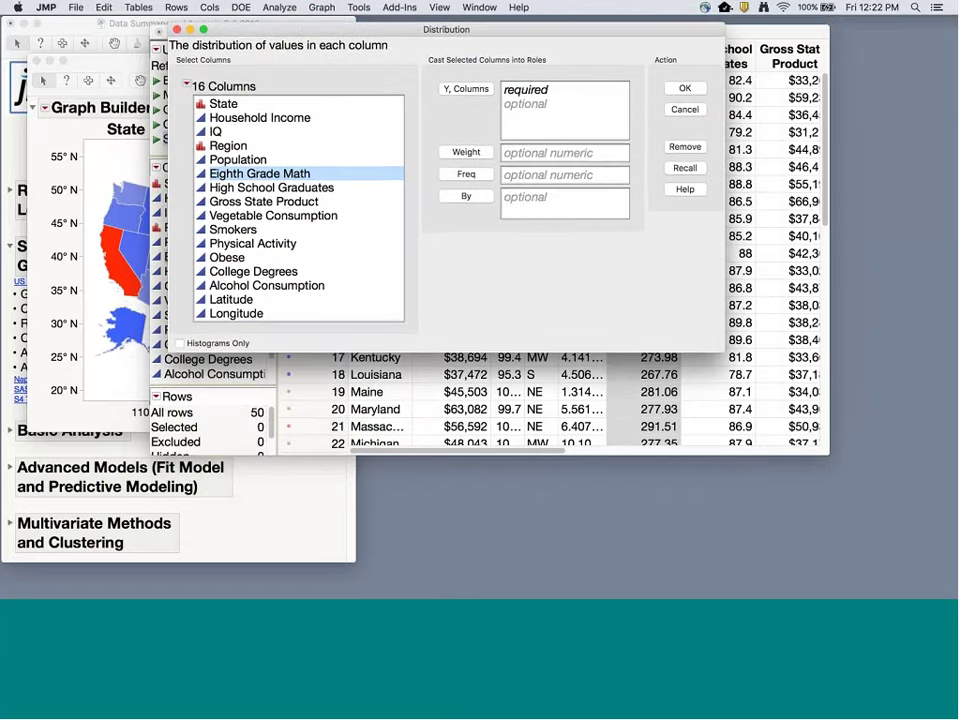
left_click_drag(615, 34, 618, 118)
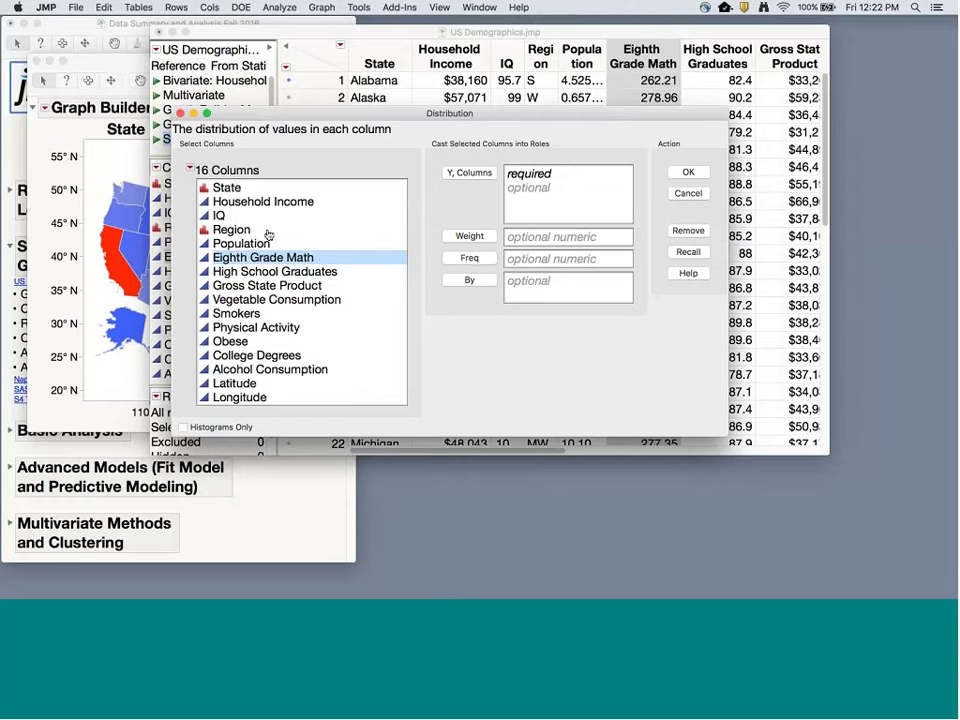
left_click_drag(243, 199, 240, 271)
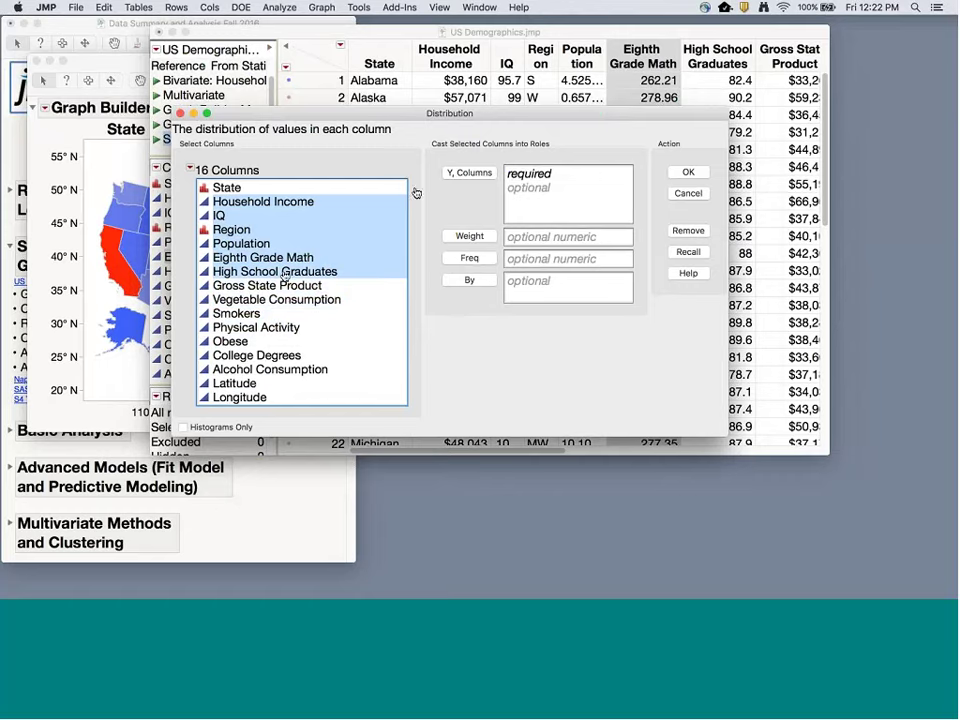
left_click(487, 172)
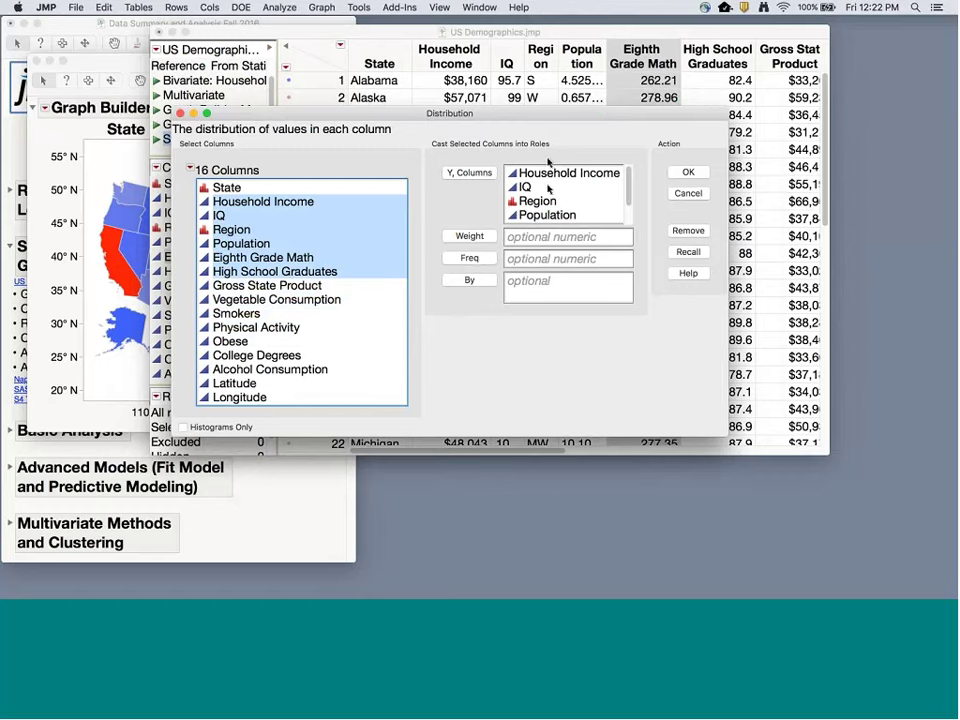
left_click(686, 173)
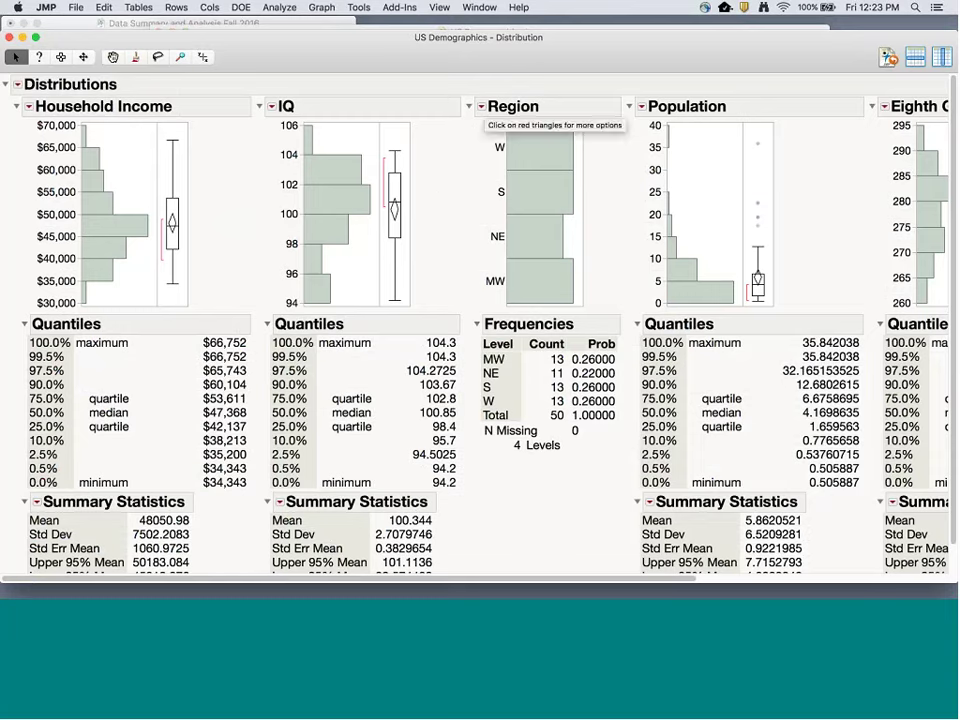
Add a count axis to the Region histogram and check its other options.
left_click(482, 107)
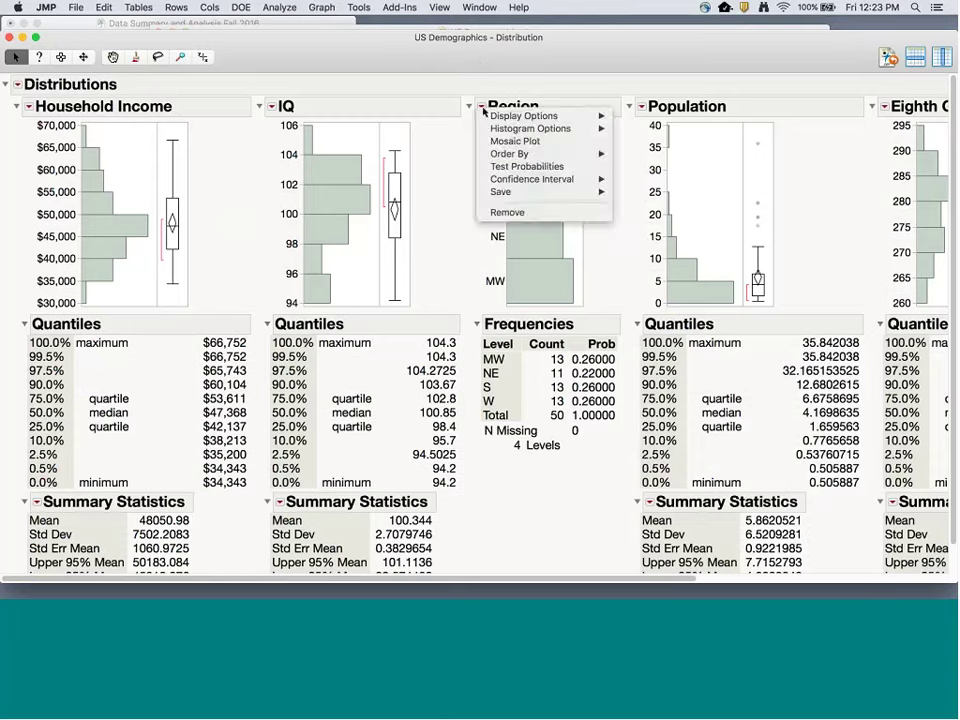
mouse_move(498, 131)
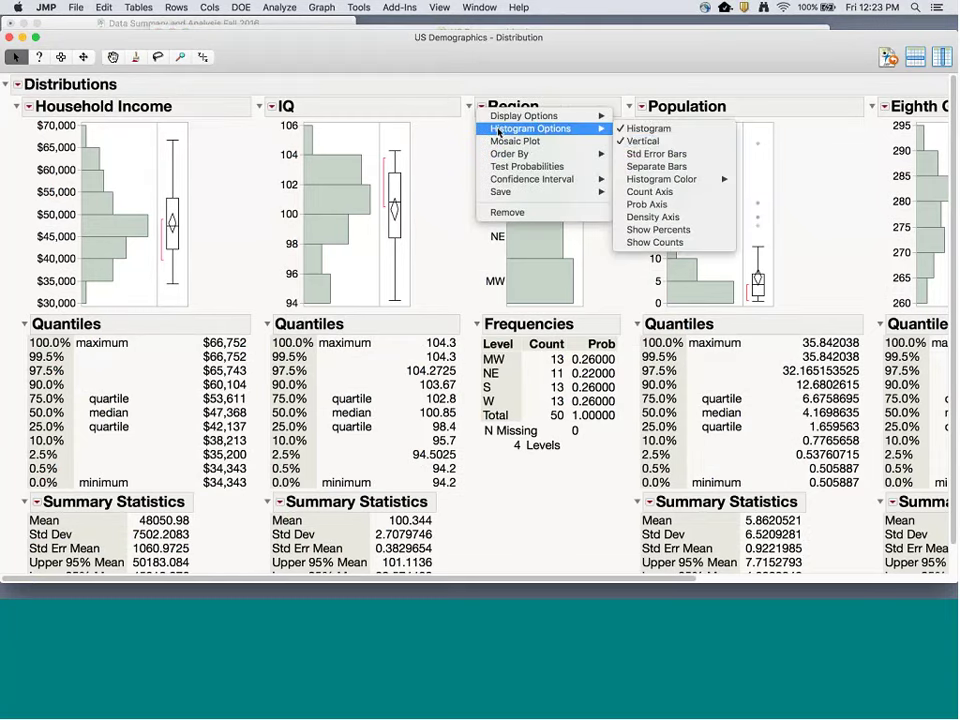
left_click(650, 193)
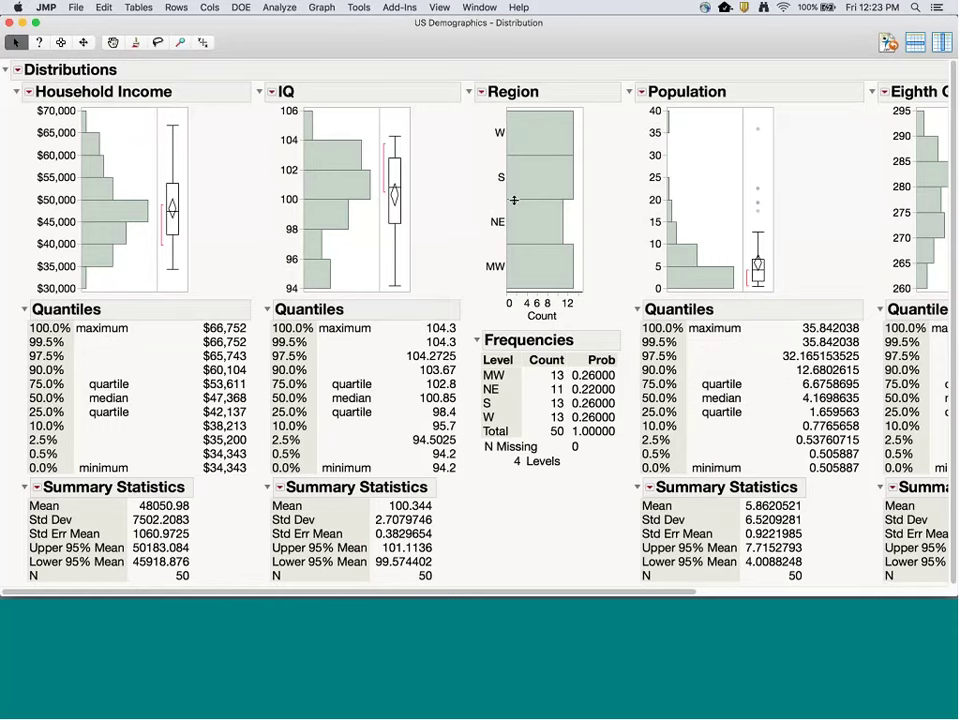
left_click(480, 93)
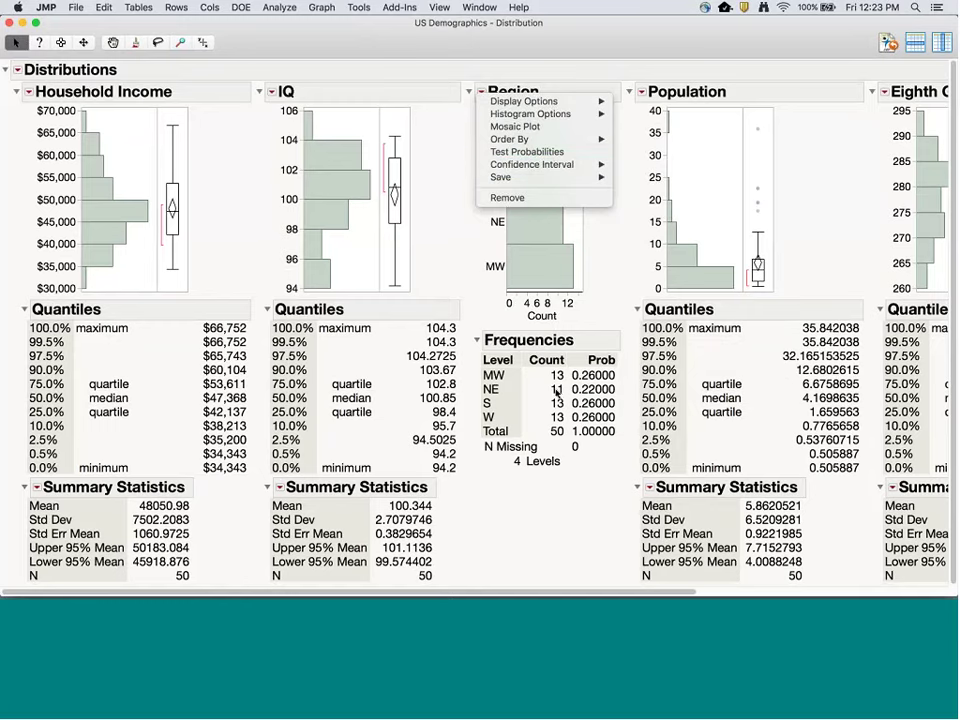
left_click(601, 283)
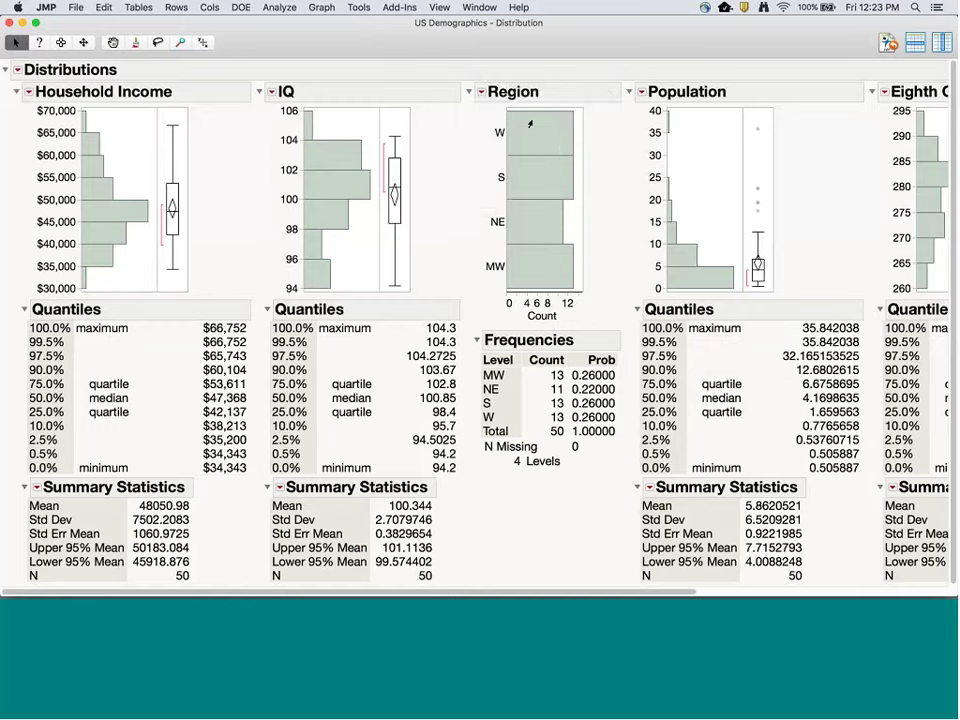
Add a Normal Quantile Plot to the Population distribution.
left_click(640, 91)
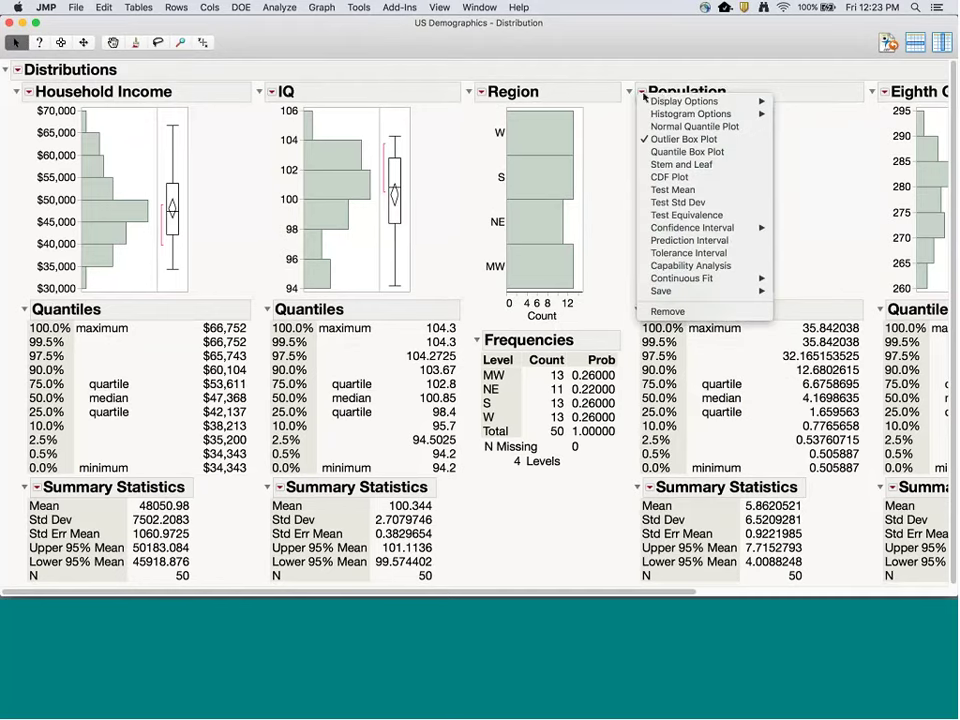
mouse_move(678, 103)
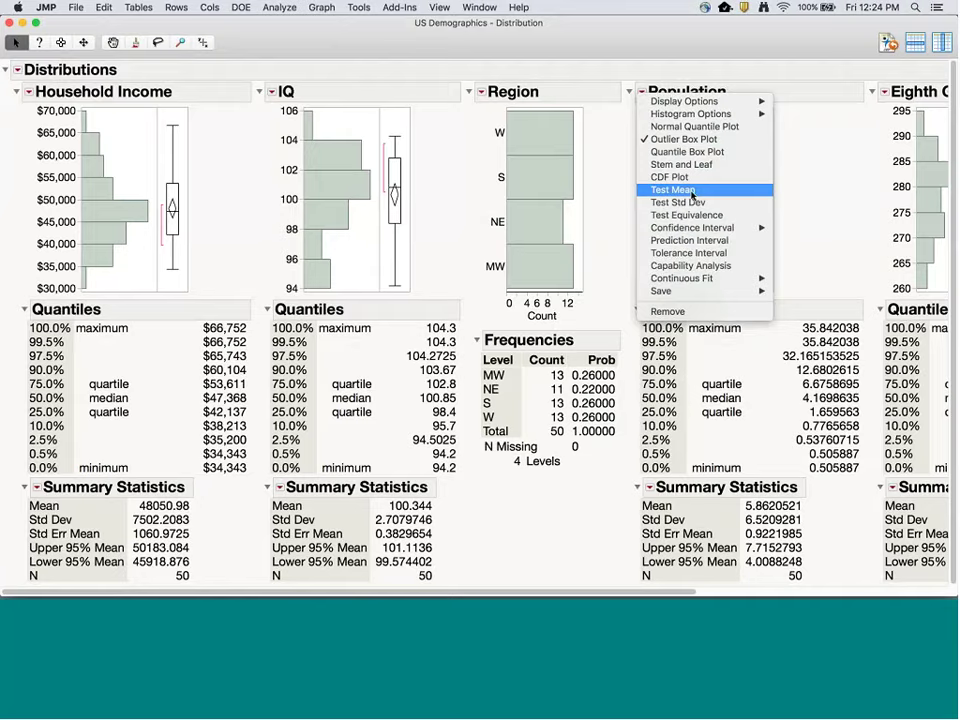
left_click(701, 127)
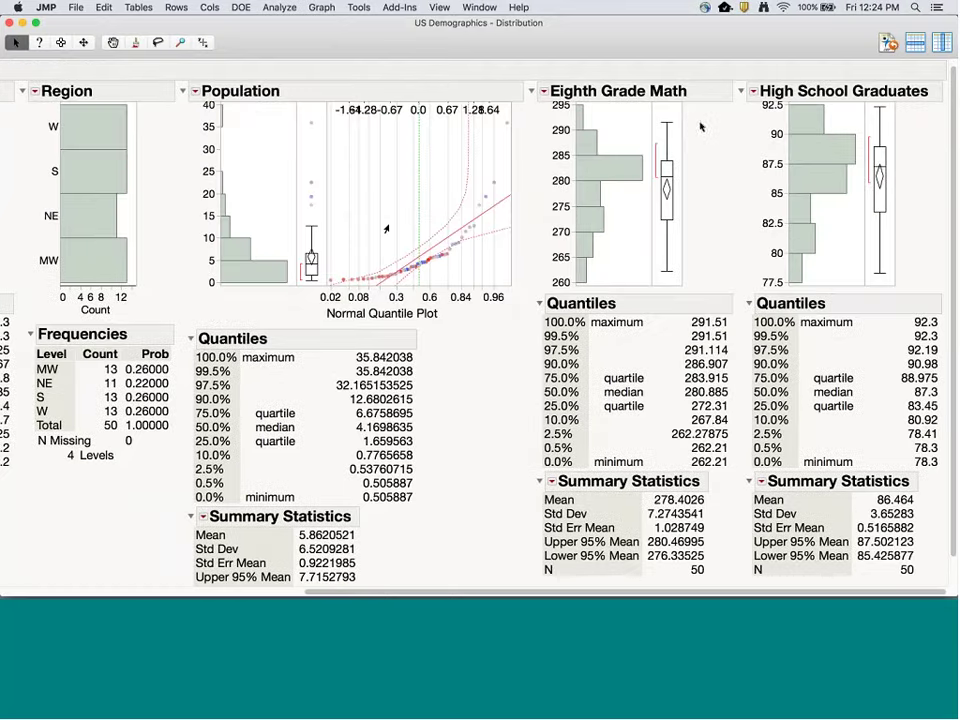
Fit all continuous distributions to Population and review the Compare Distributions table and the fitted curve.
left_click(195, 91)
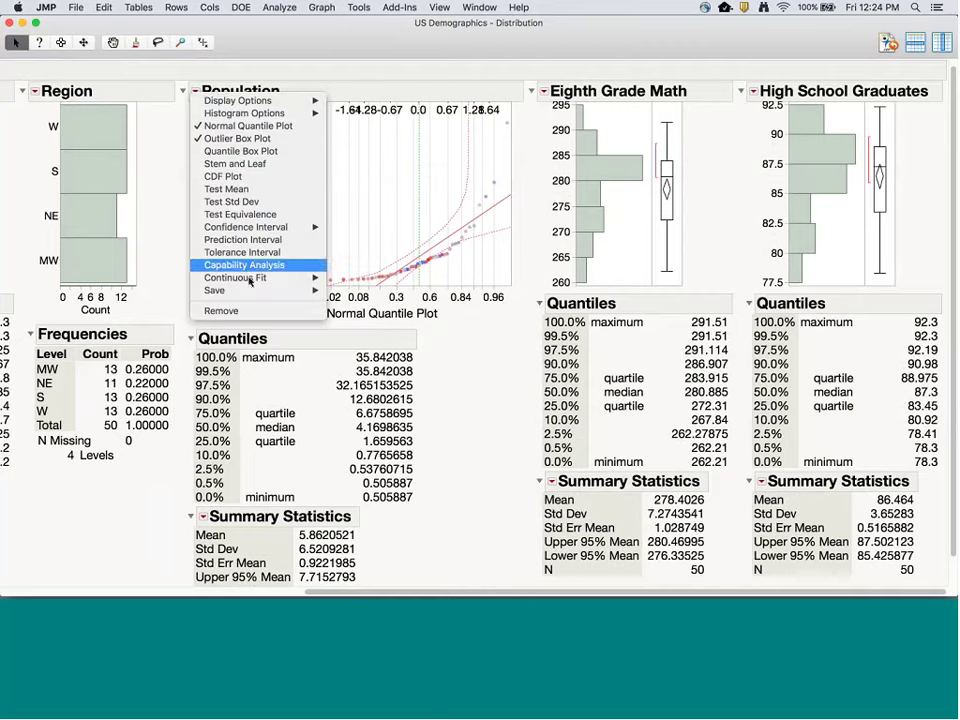
mouse_move(250, 281)
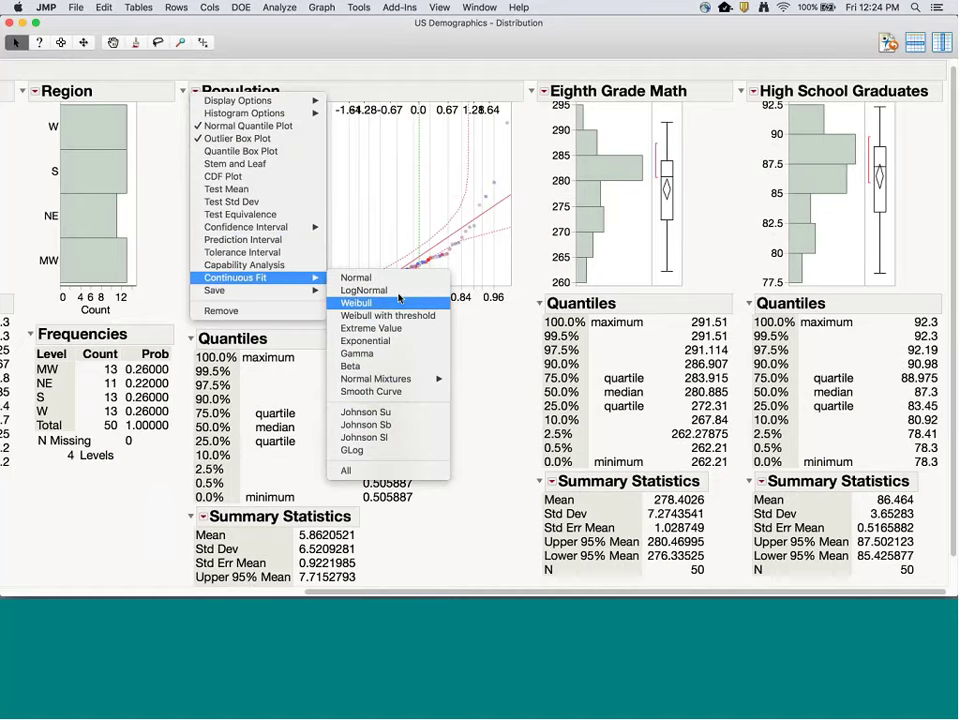
left_click(366, 470)
scroll(250, 380, "down", 10)
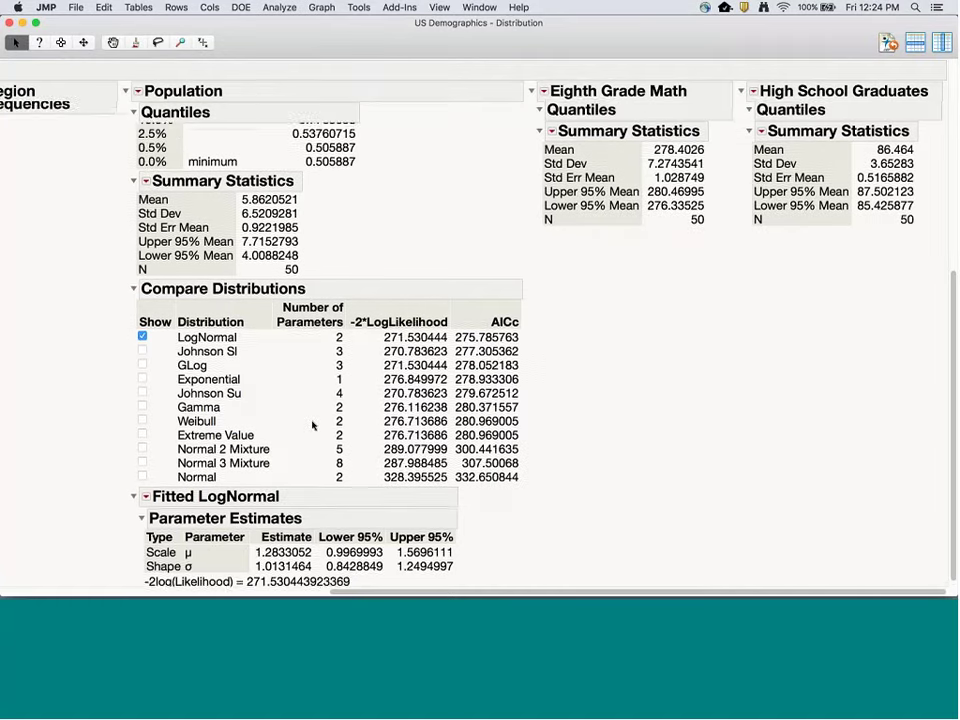
scroll(313, 424, "up", 10)
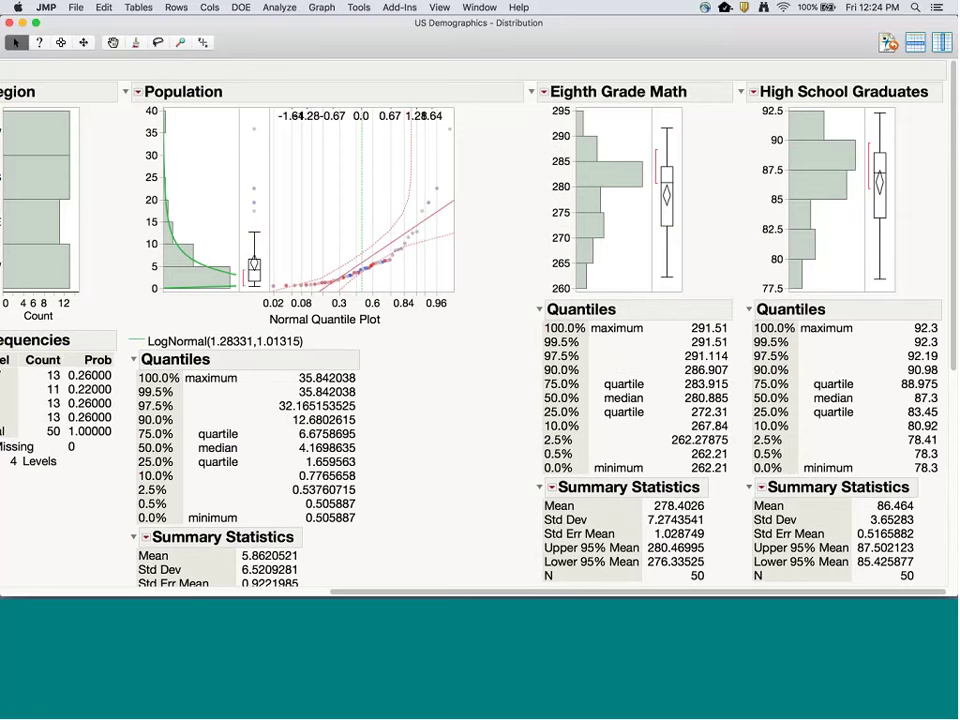
Highlight the W, S and NE bars of the Region histogram one after another to compare them across the distributions.
scroll(211, 201, "left", 3)
scroll(211, 201, "left", 15)
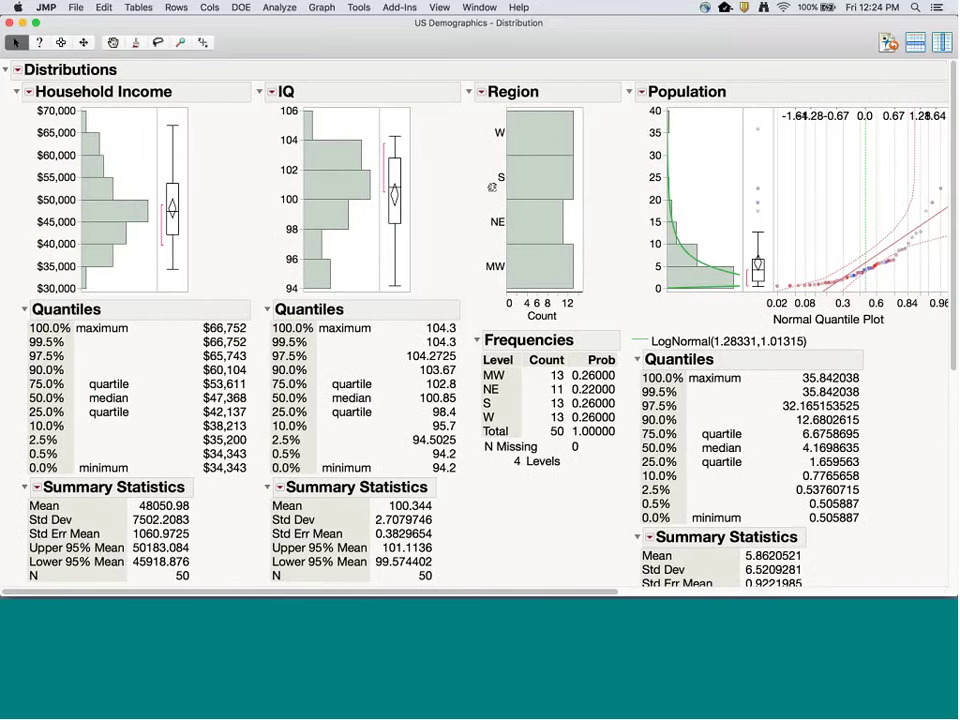
left_click(531, 139)
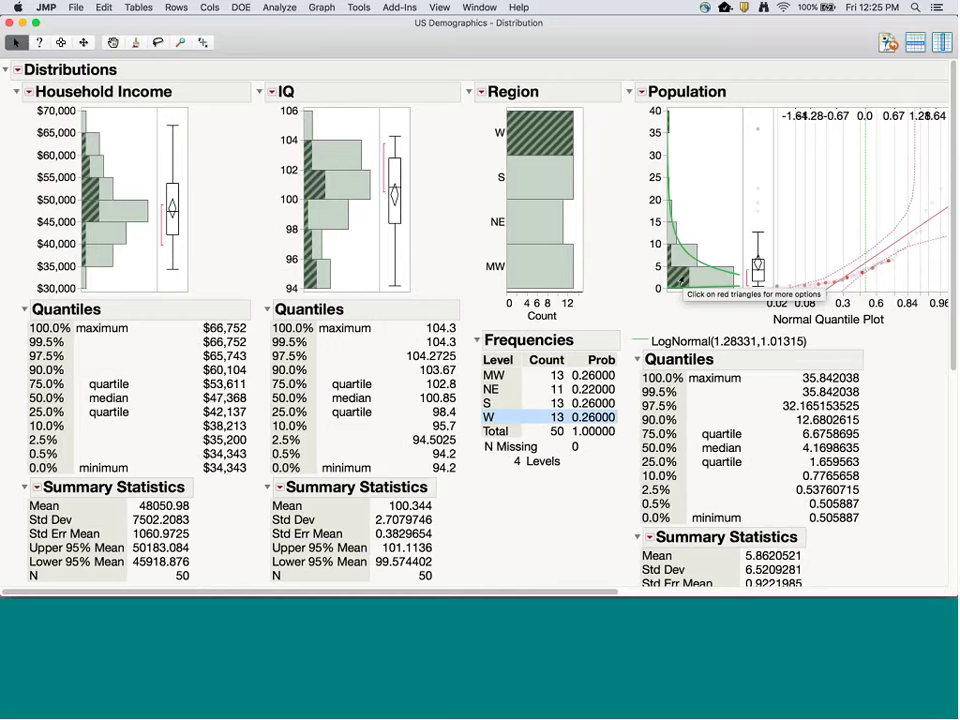
left_click(535, 178)
left_click(515, 224)
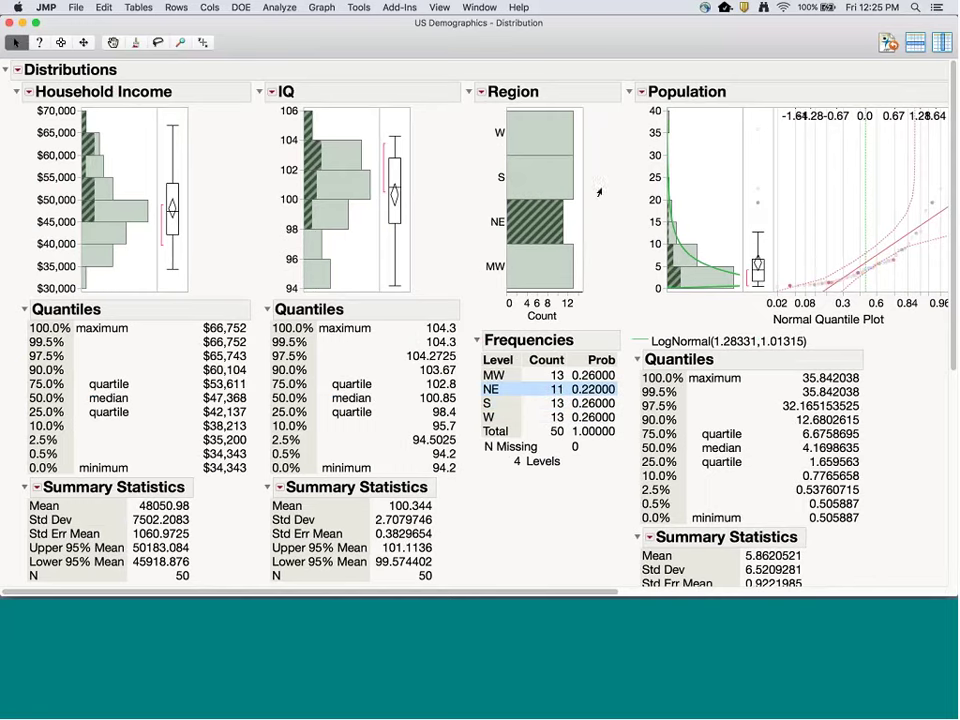
Select all the outlier points above the upper whisker of the Population box plot.
left_click(759, 222)
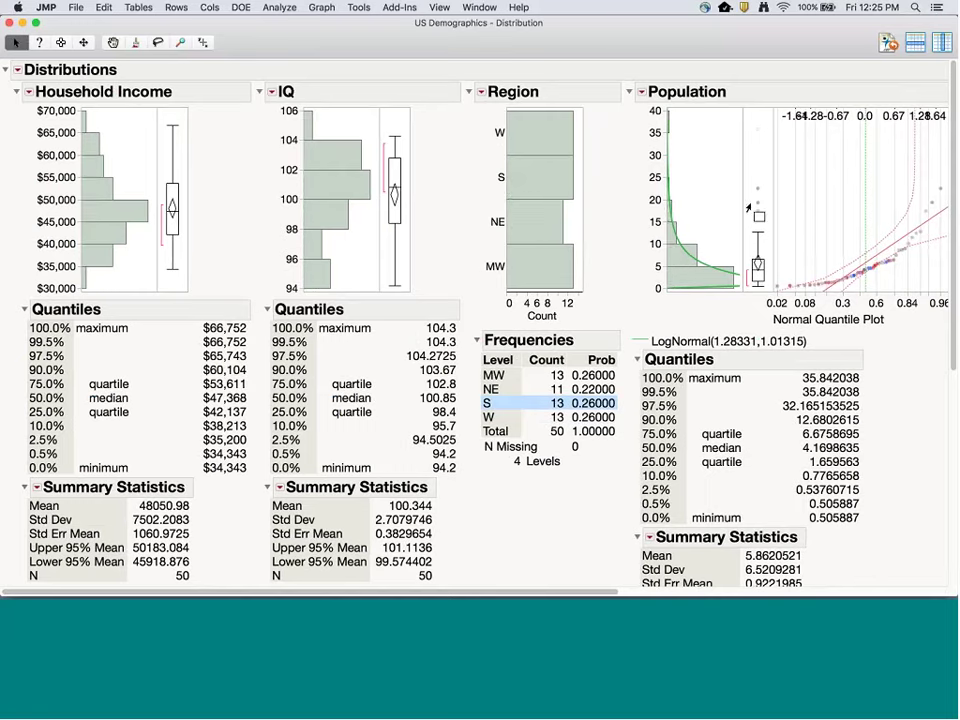
left_click(751, 159, "shift")
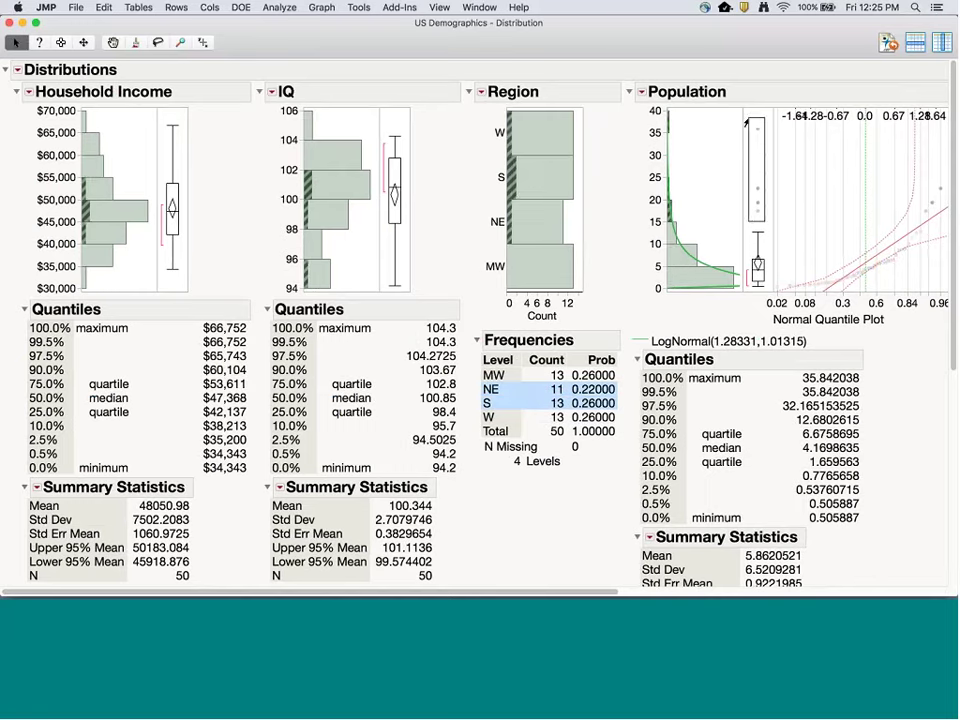
left_click(745, 122, "shift")
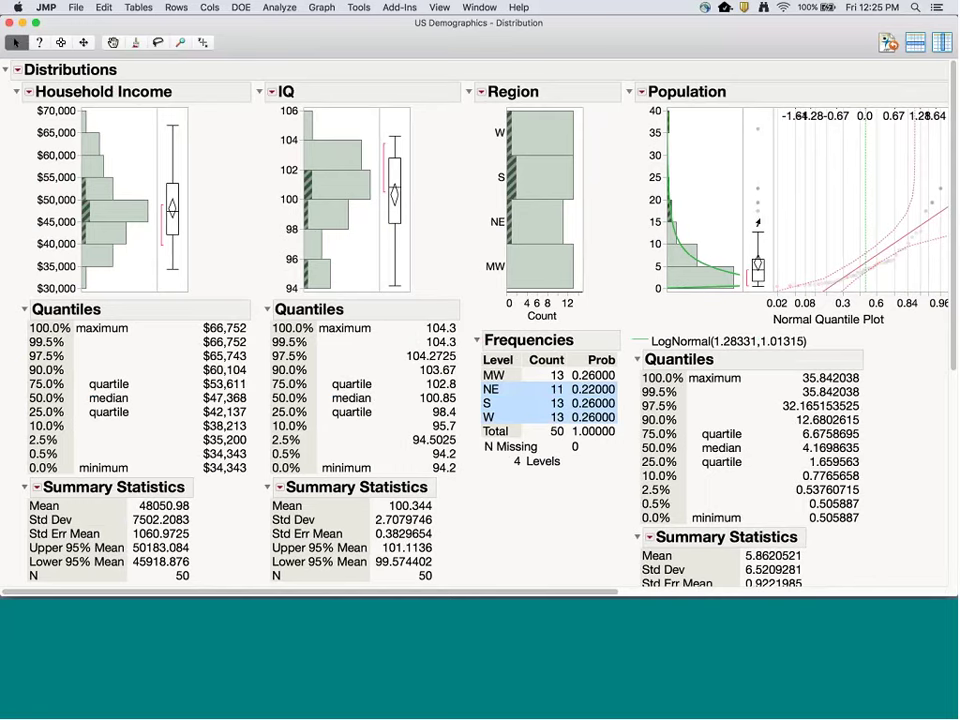
left_click_drag(764, 219, 748, 128)
Look over the row color, marker, and hide and exclude options for the Population outliers, keeping those points selected.
right_click(756, 136)
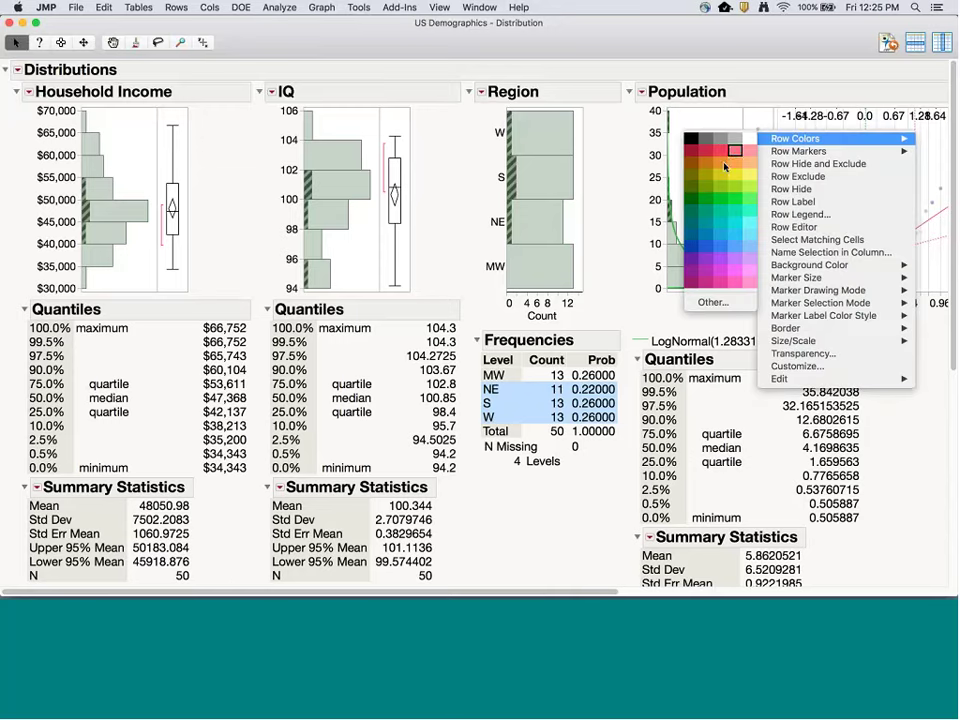
mouse_move(800, 151)
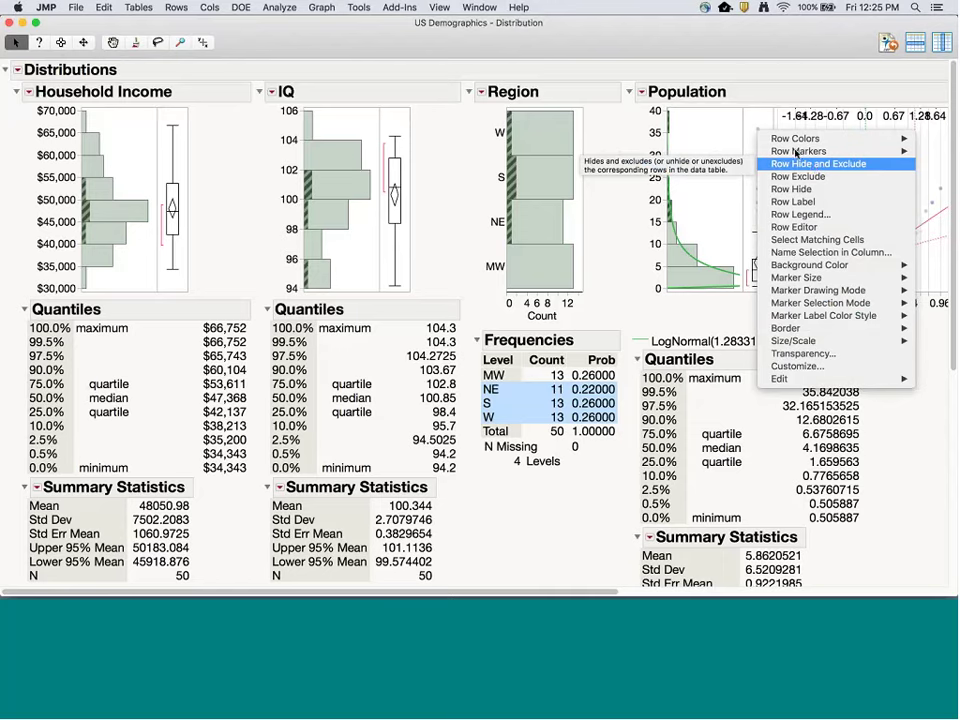
left_click(706, 134)
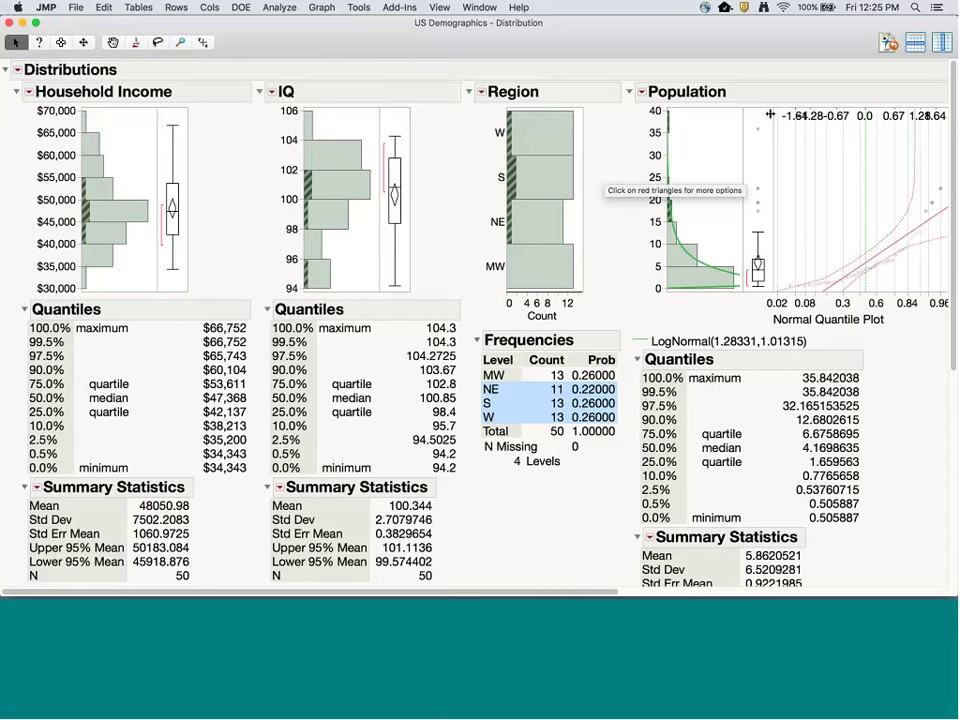
left_click_drag(753, 122, 767, 220)
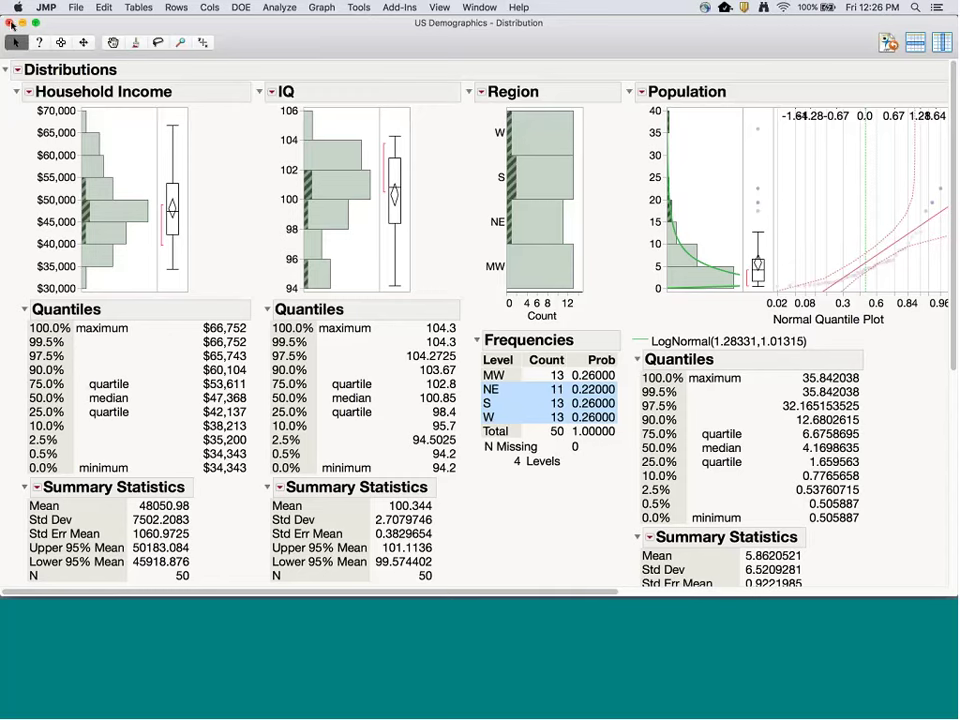
Close the Distribution report and the remaining Graph Builder map window.
left_click(11, 24)
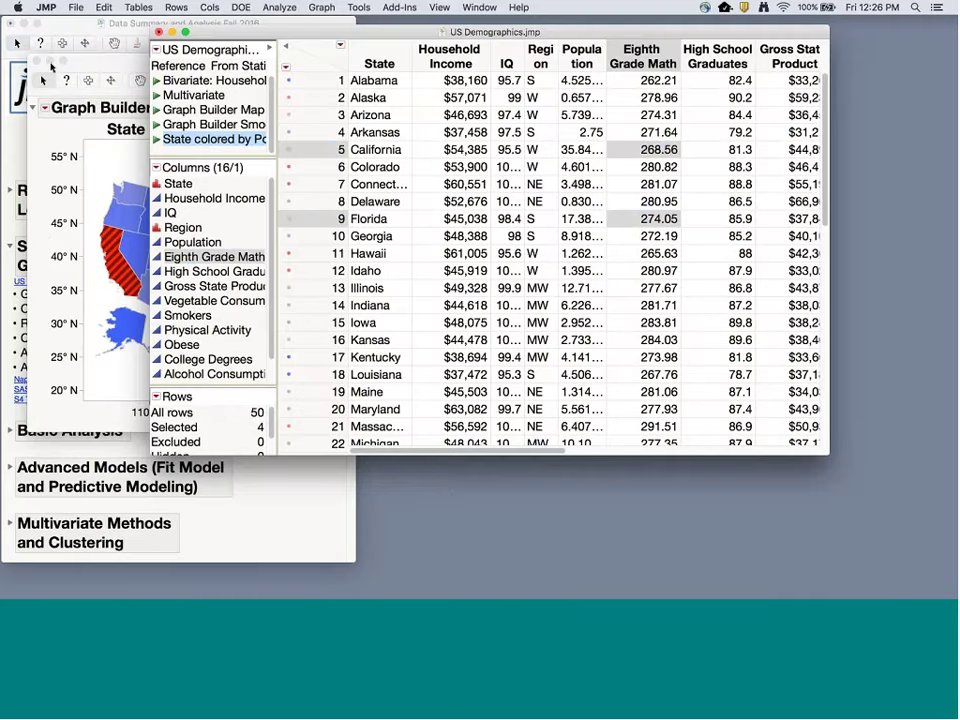
left_click(84, 63)
left_click(38, 28)
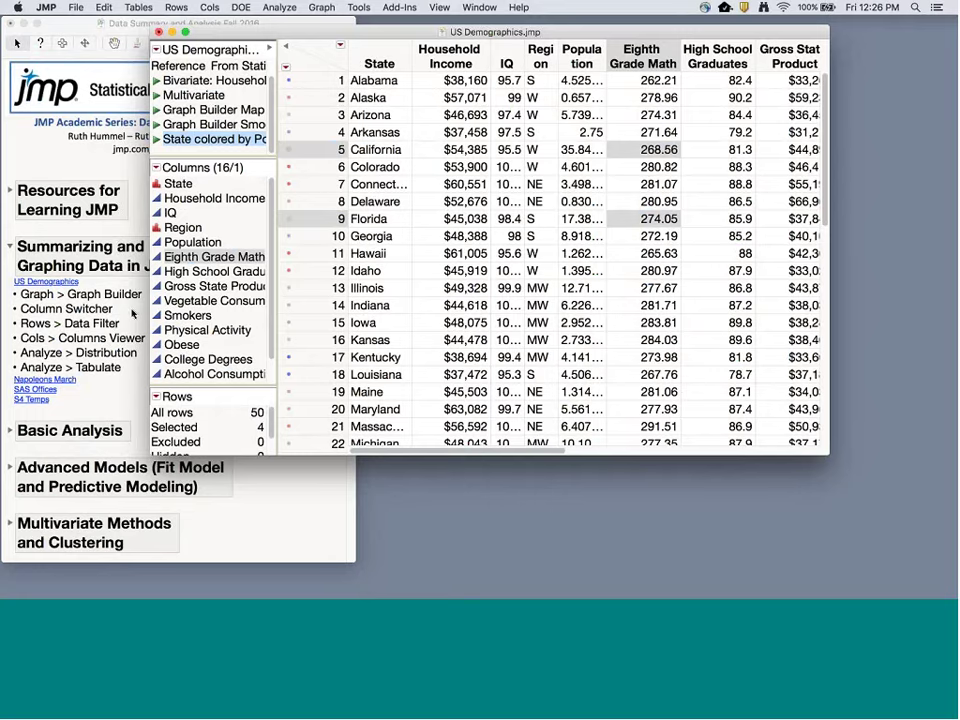
Open the Napoleons March data table from the journal and play the animation of its saved Bubble Plot.
left_click(60, 381)
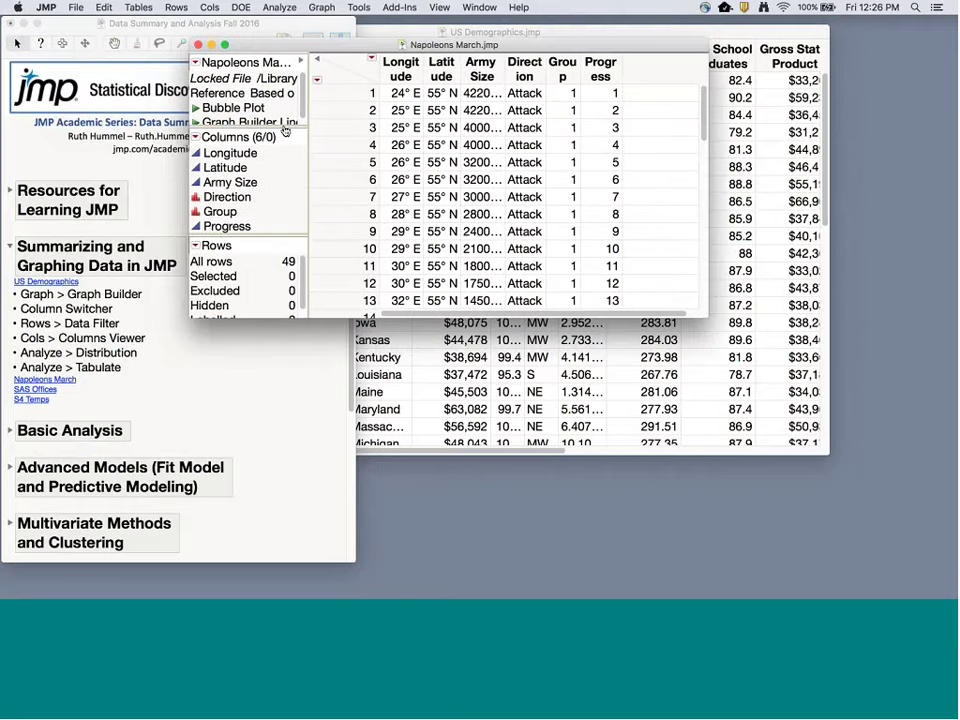
left_click_drag(284, 146, 284, 166)
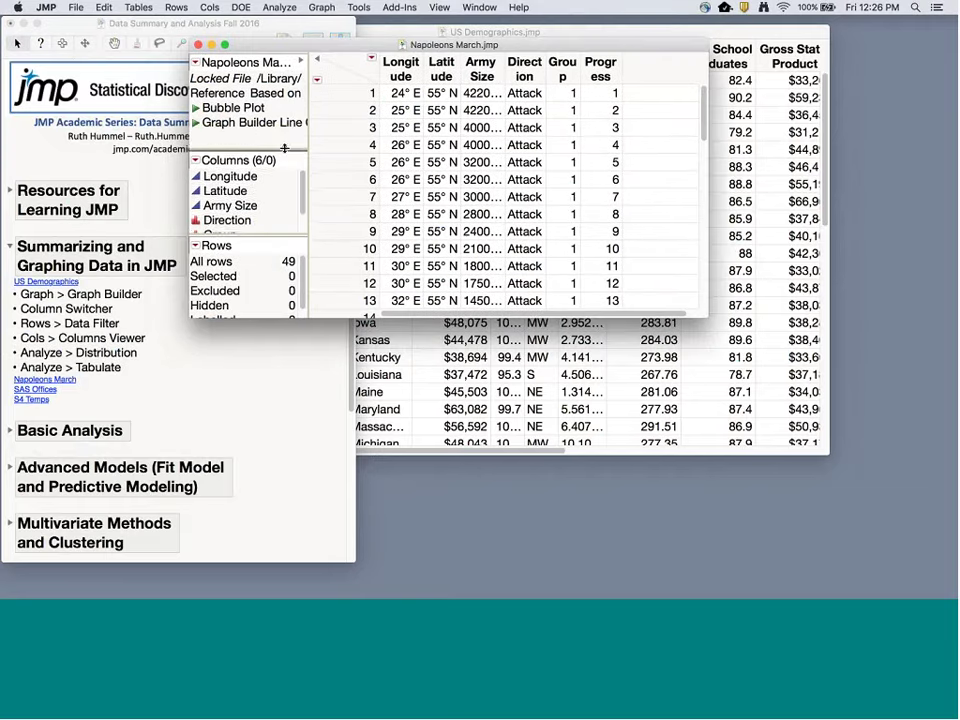
left_click(197, 110)
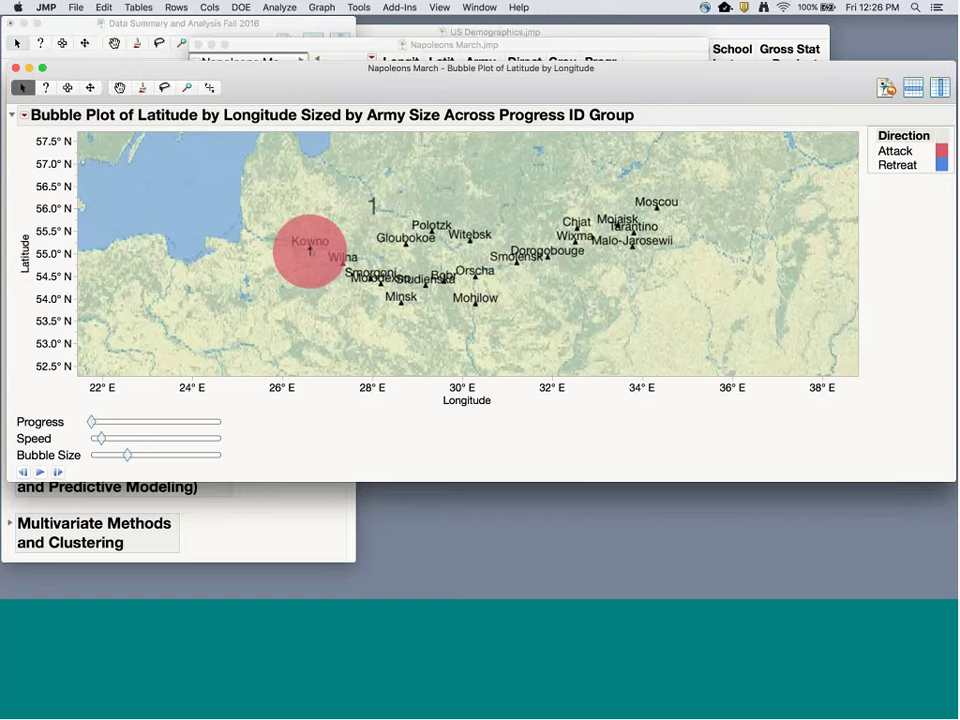
left_click(41, 473)
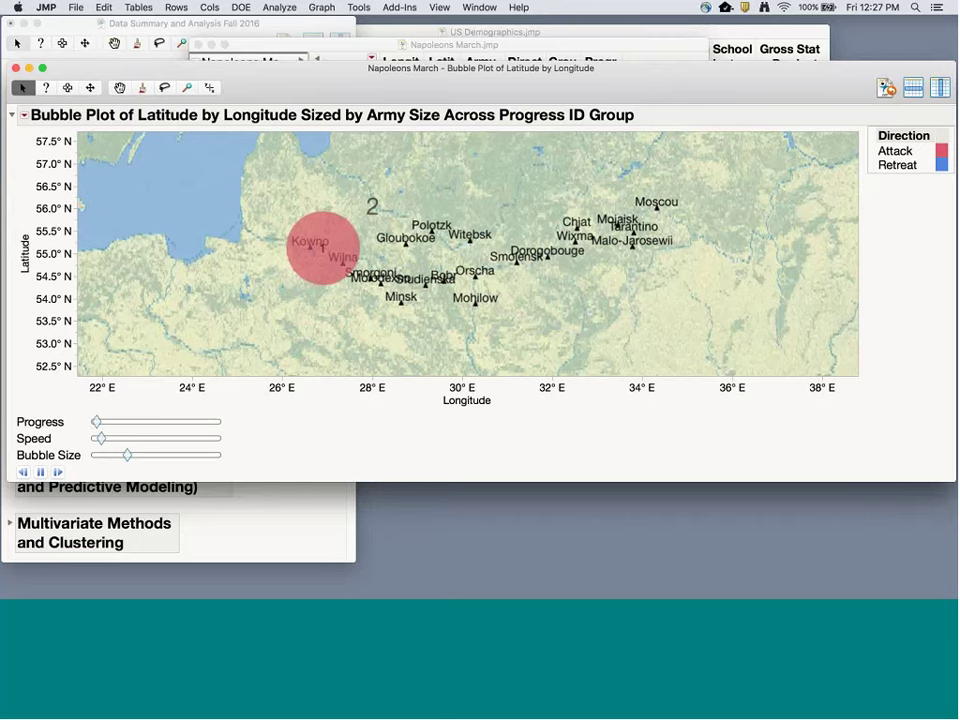
Pause the animation and relaunch the bubble plot analysis with the same column roles to create a second plot.
left_click(40, 472)
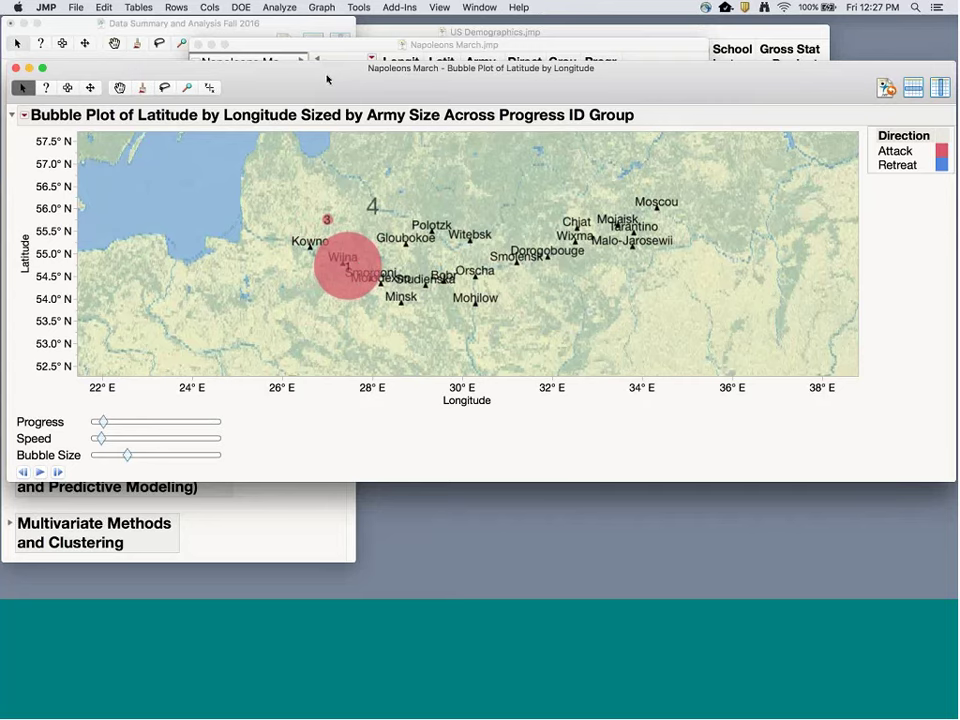
left_click(25, 117)
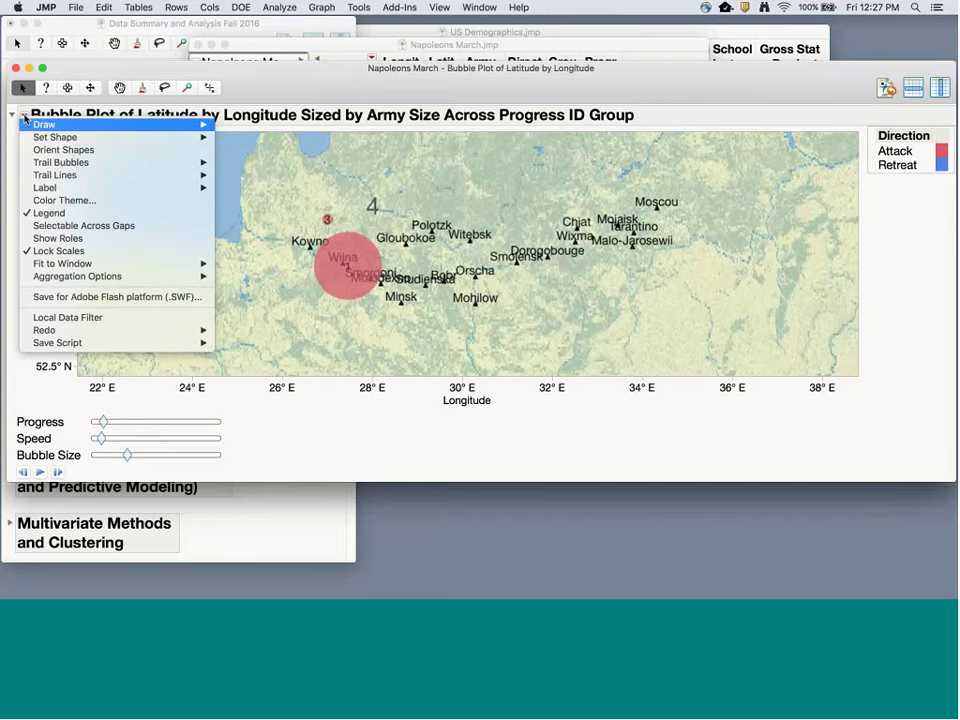
mouse_move(150, 330)
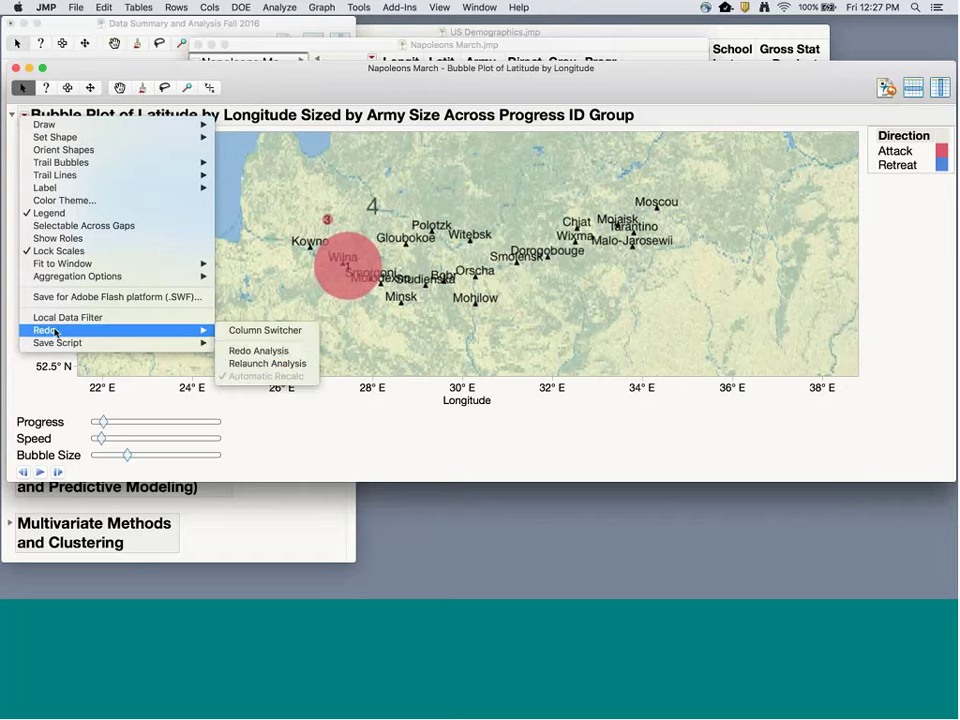
left_click(262, 364)
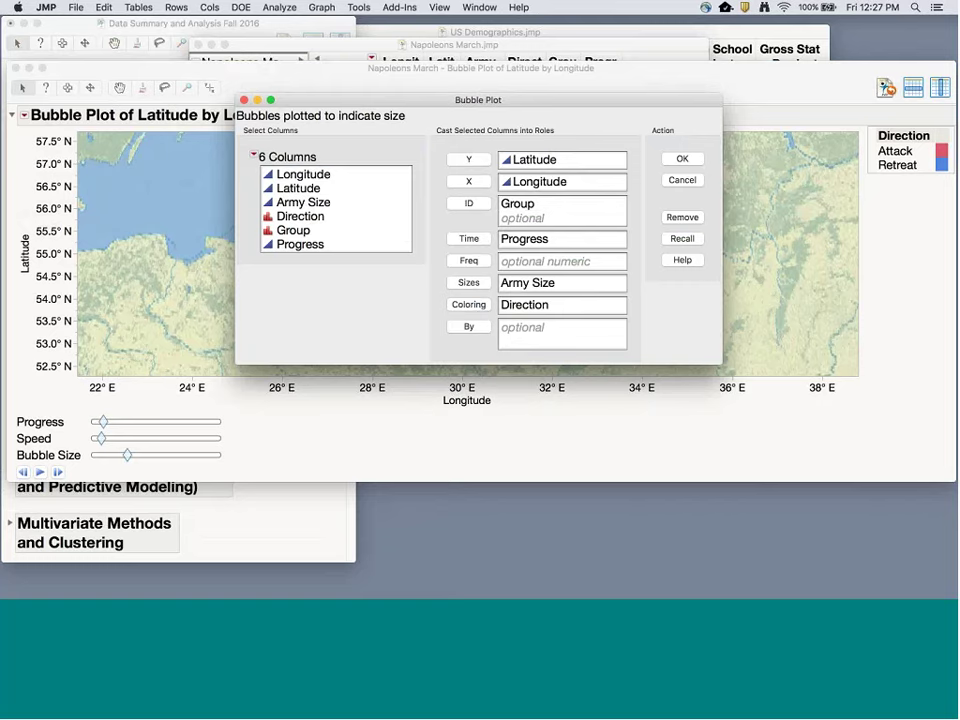
left_click(683, 160)
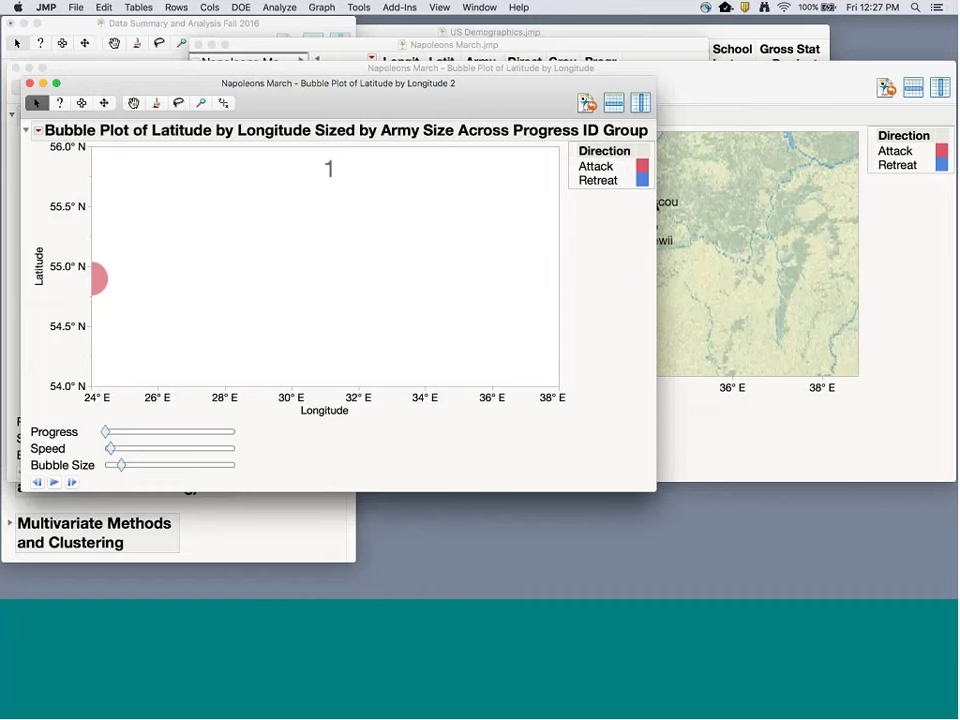
Set the new bubble plot's background map to Detailed Earth and close both bubble plot windows.
right_click(457, 281)
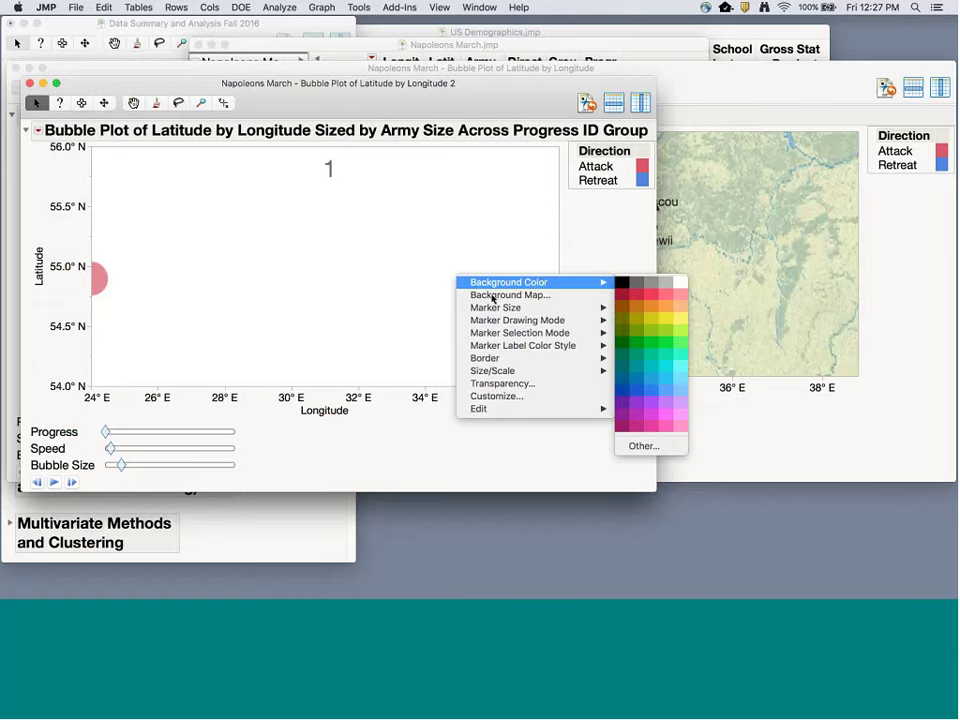
left_click(492, 296)
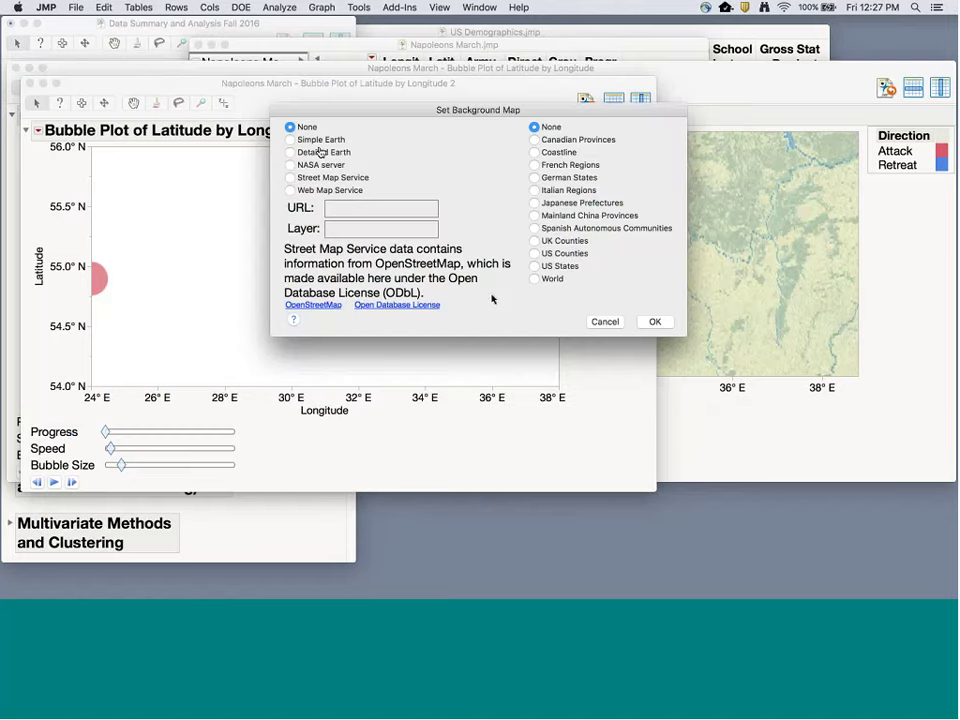
left_click(300, 152)
left_click(658, 326)
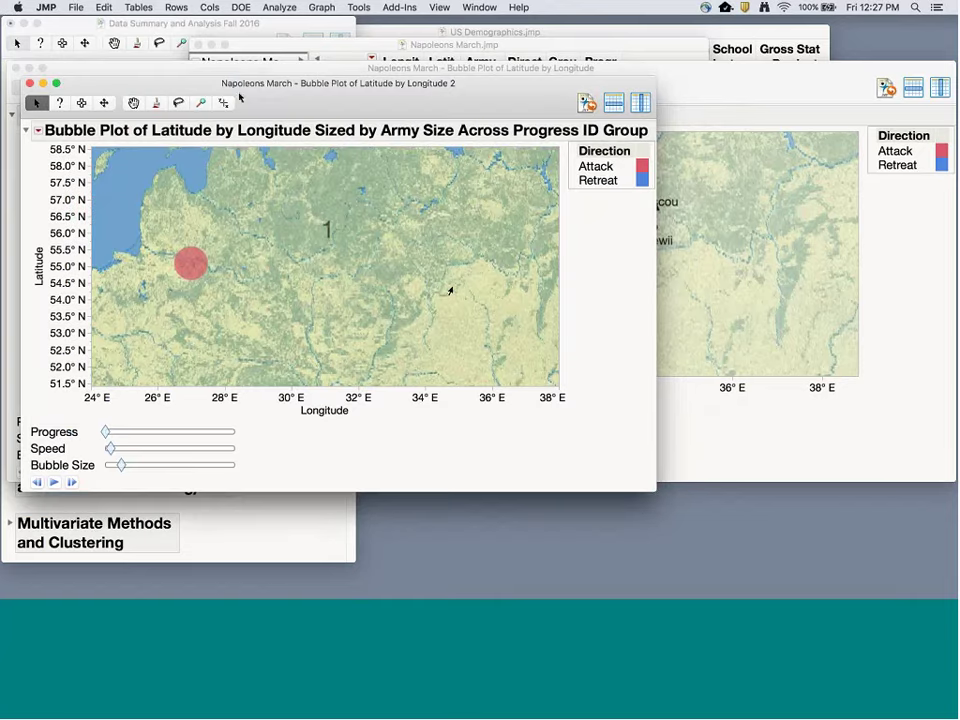
left_click(30, 83)
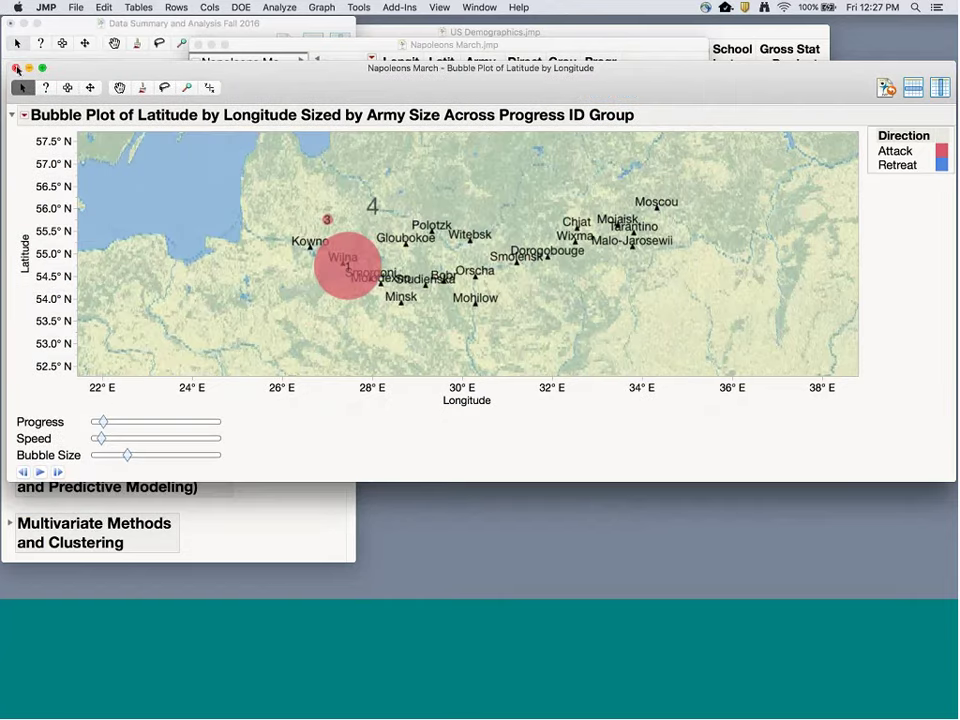
left_click(16, 68)
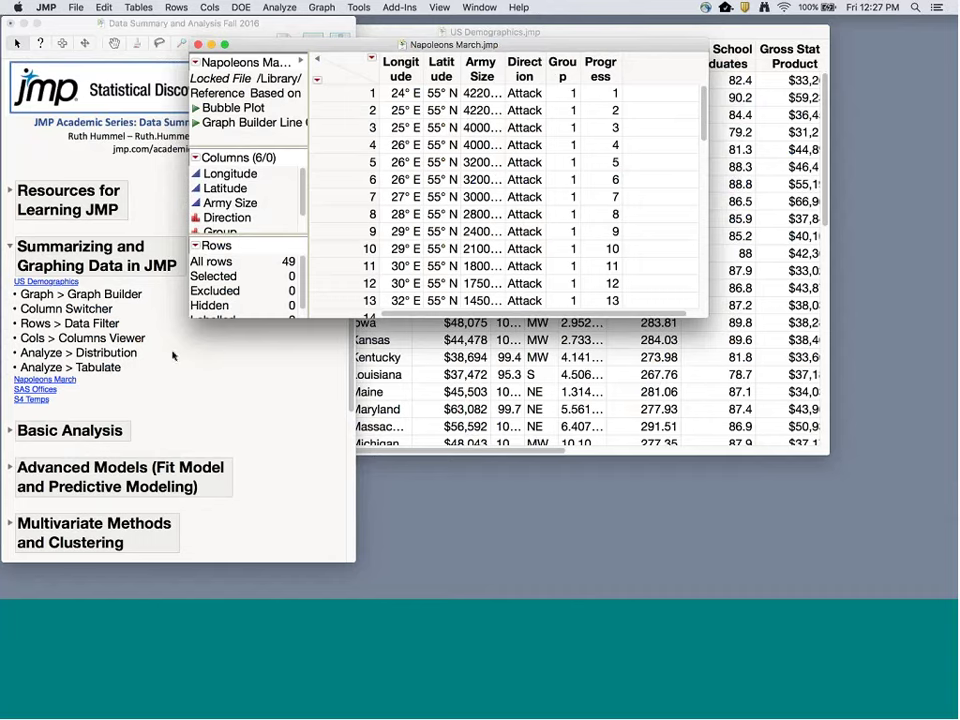
left_click(284, 8)
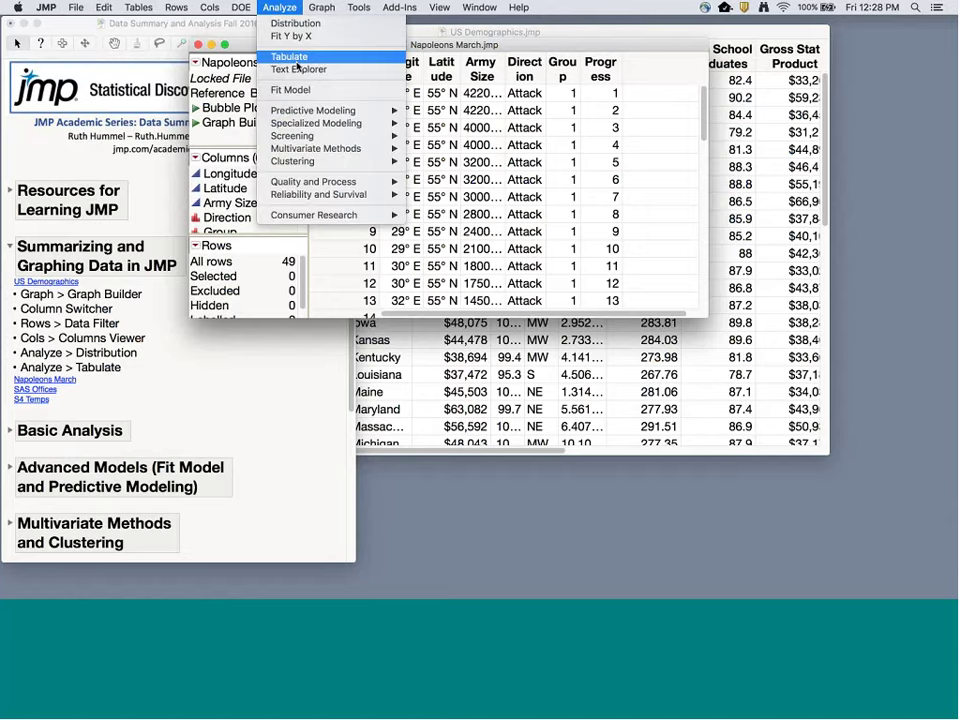
left_click(296, 58)
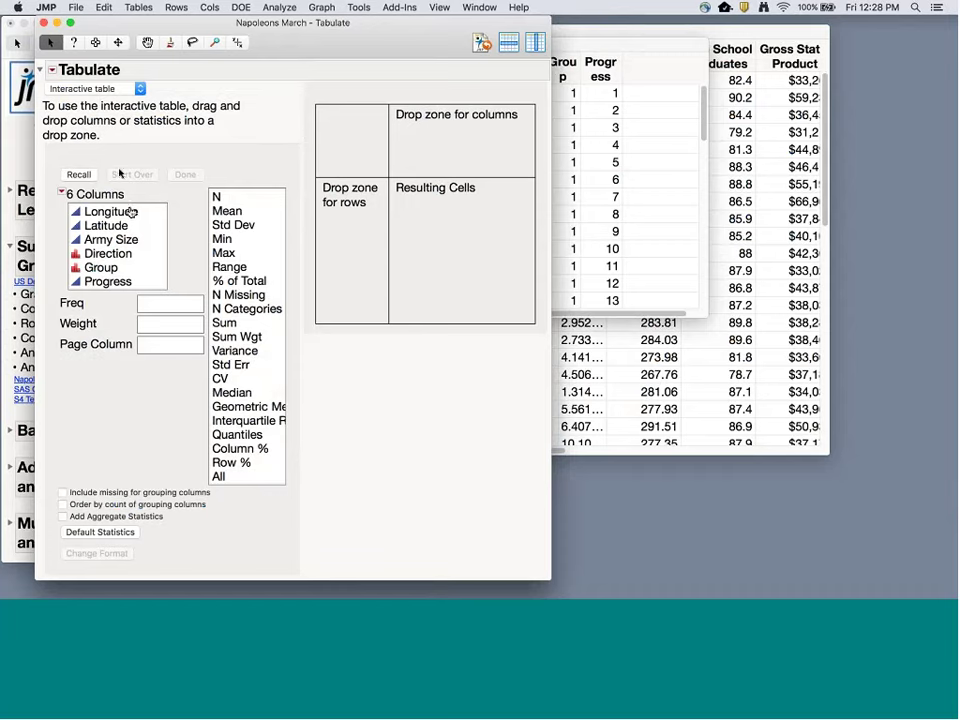
left_click(44, 22)
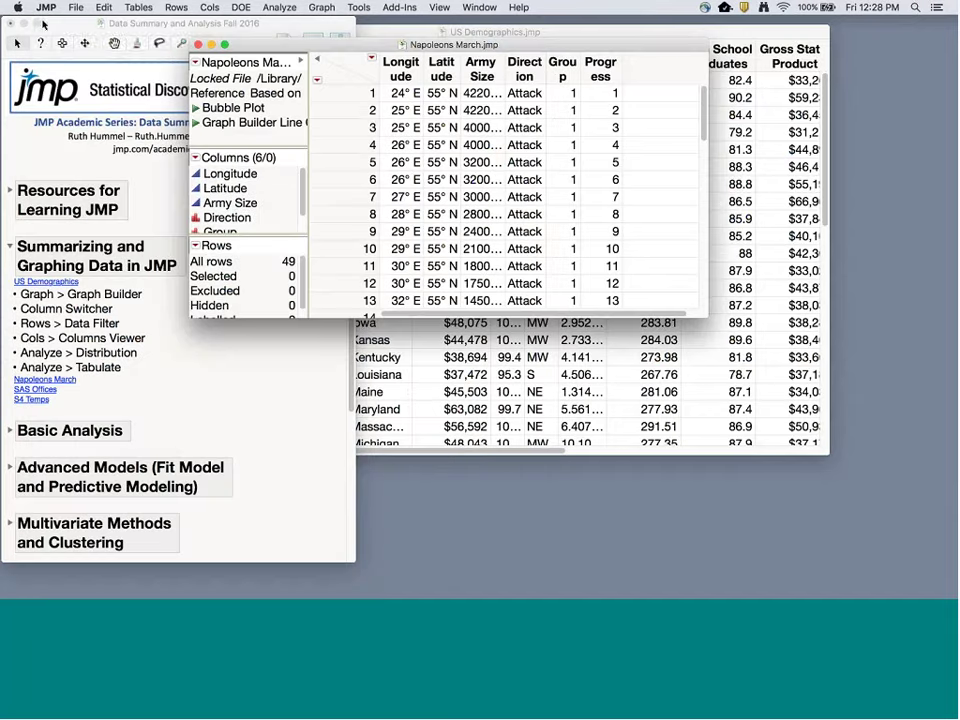
Close the Napoleons March table and start a Tabulate report on US Demographics with Household Income in the columns.
left_click(196, 45)
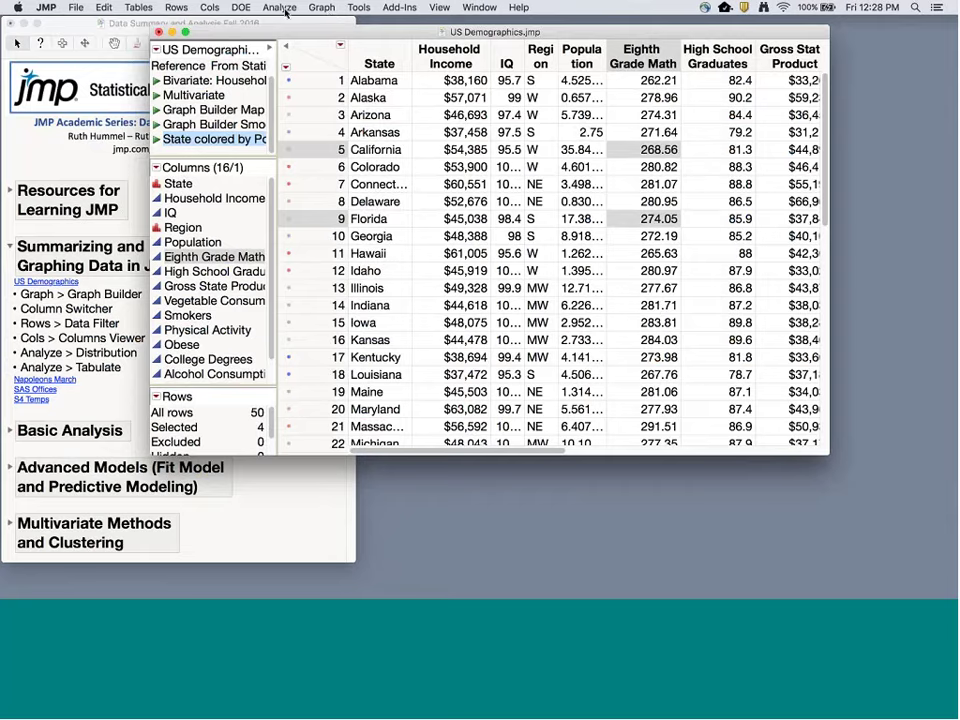
left_click(283, 9)
left_click(290, 56)
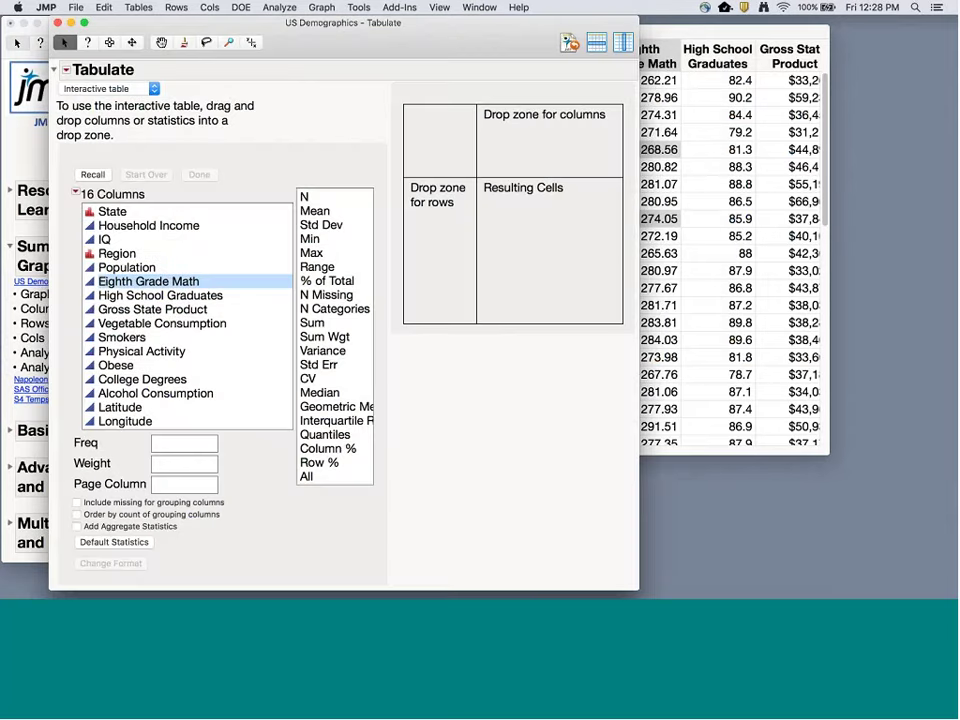
left_click(118, 226)
left_click_drag(118, 226, 522, 135)
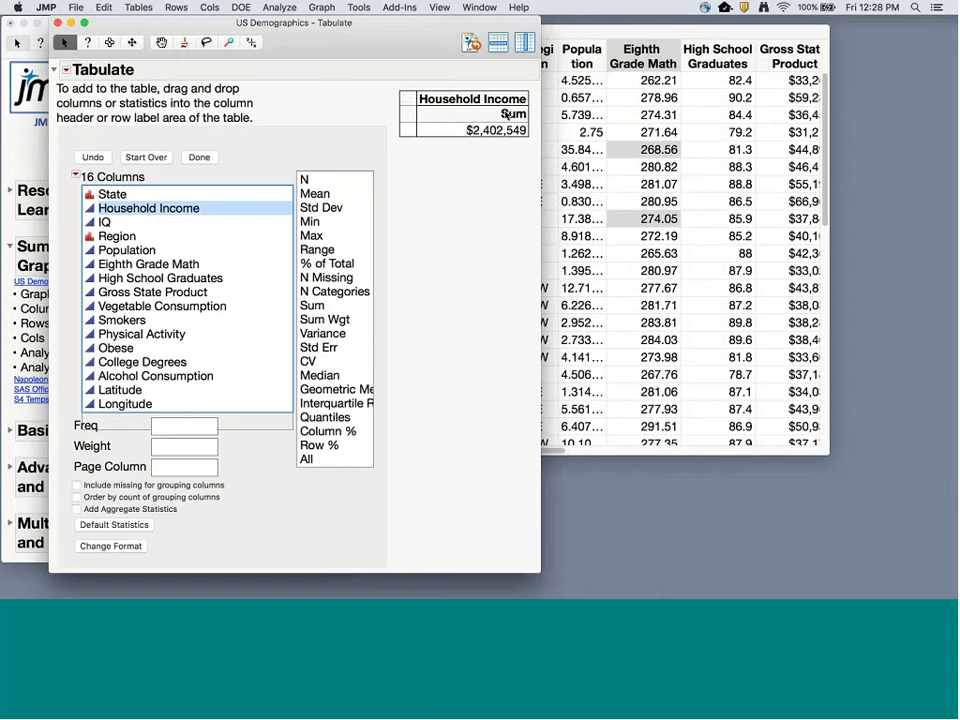
left_click(320, 207)
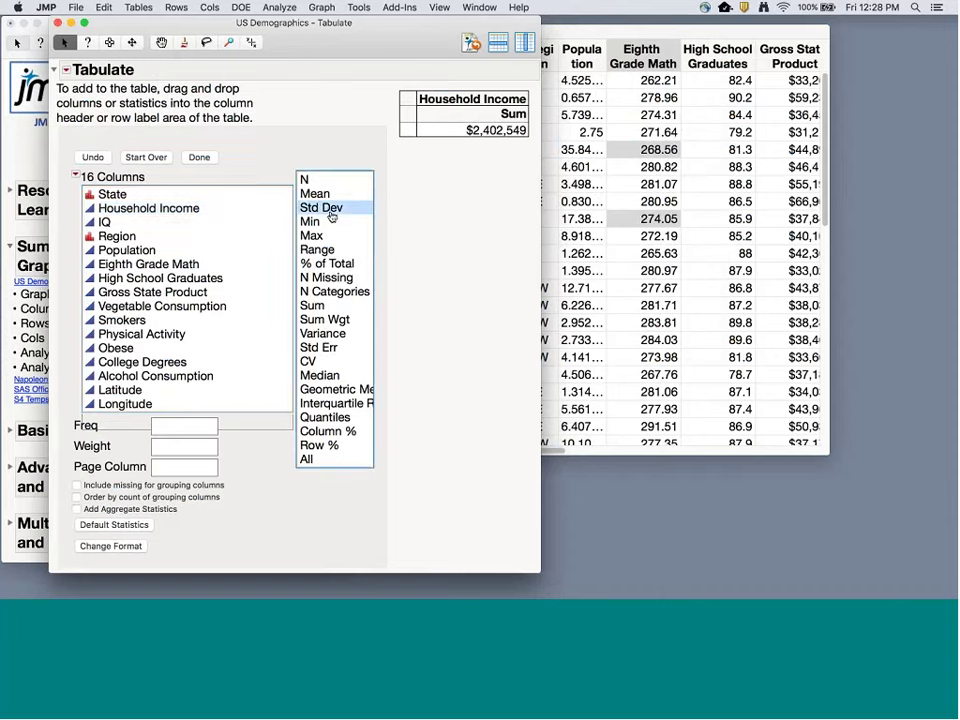
left_click(318, 249)
left_click(326, 291)
left_click(318, 347)
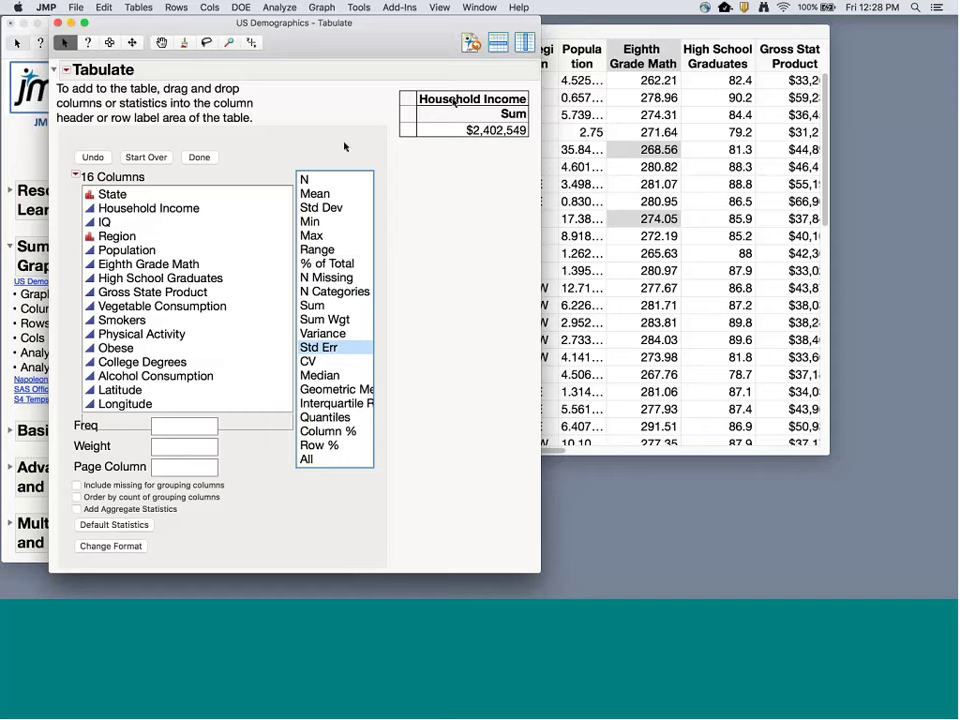
Break Household Income down by State in the rows and replace the Sum statistic with Mean.
key("Tab")
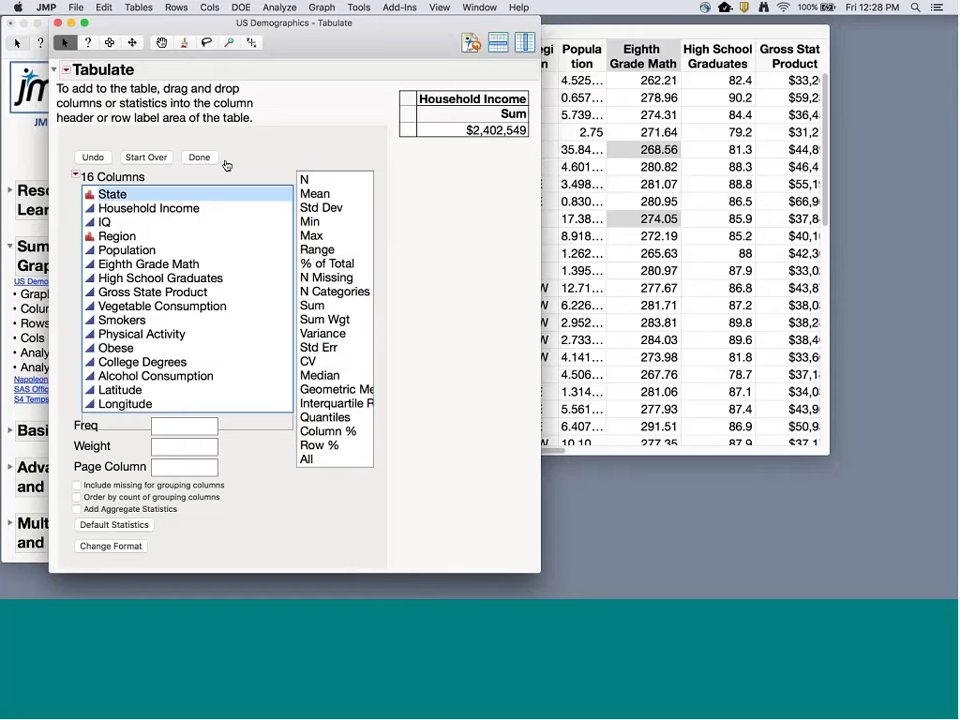
left_click_drag(150, 194, 422, 118)
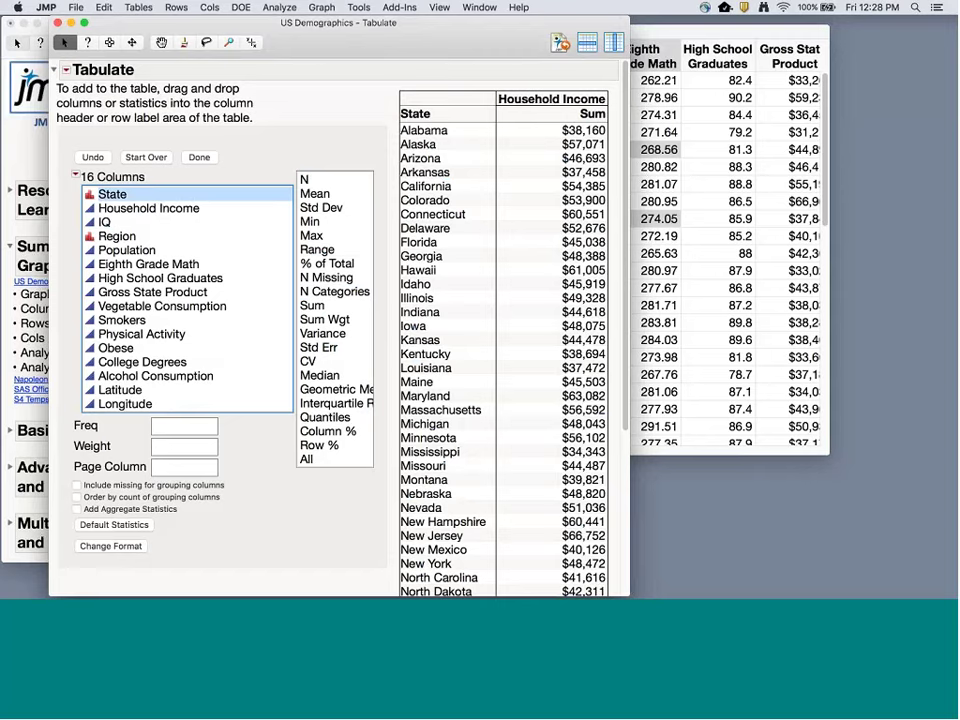
left_click_drag(314, 193, 522, 120)
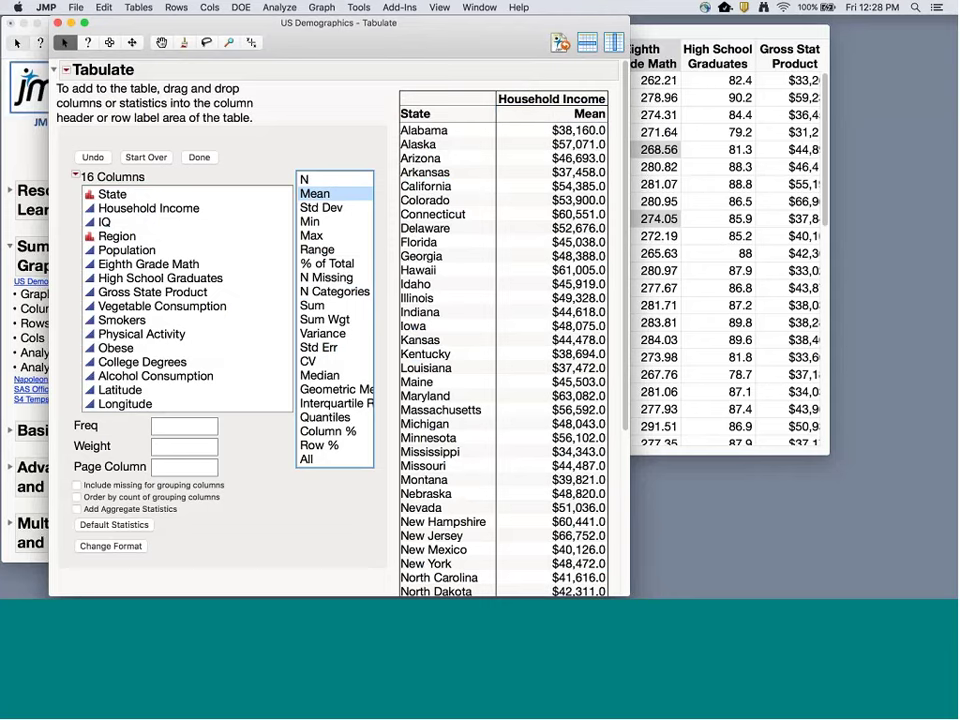
Add Region as a row grouping and move it ahead of State so that states are nested within regions.
left_click_drag(107, 238, 403, 115)
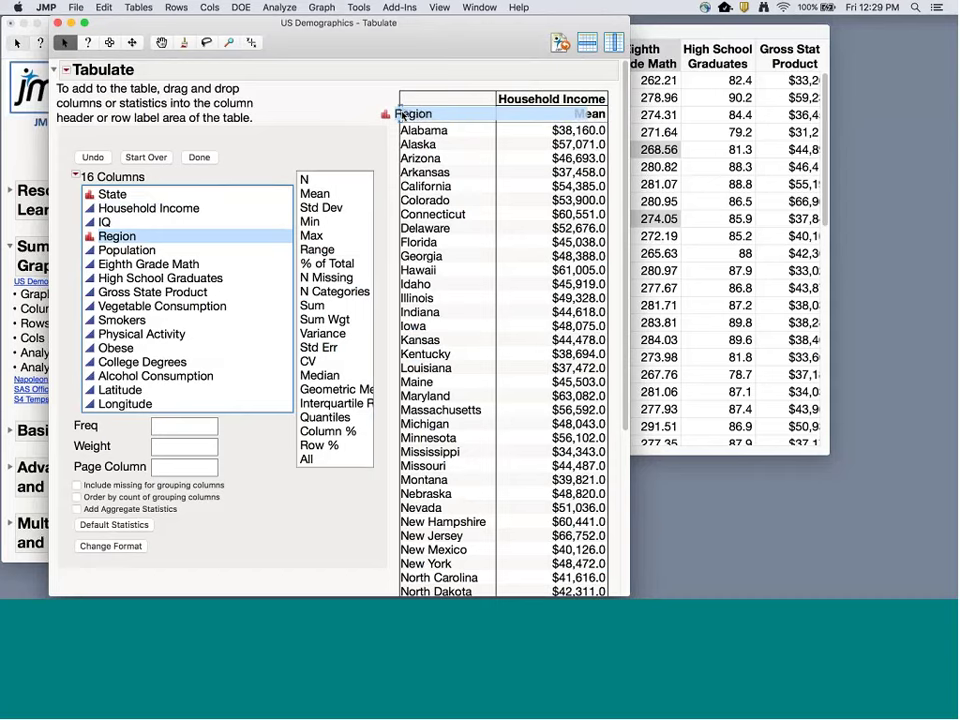
left_click_drag(403, 115, 490, 115)
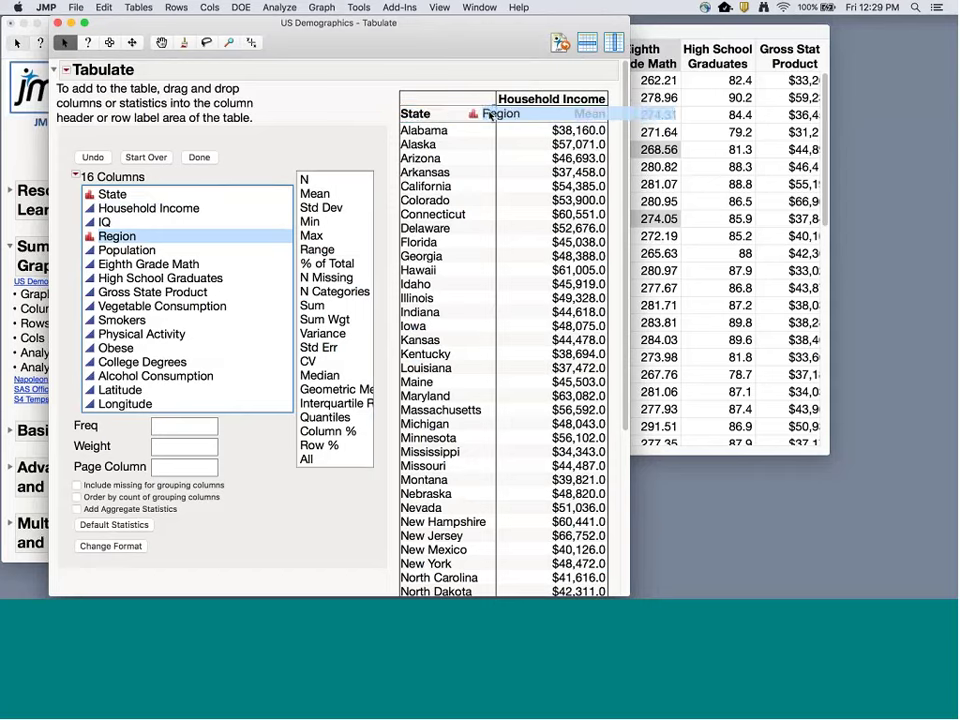
left_click_drag(490, 115, 490, 116)
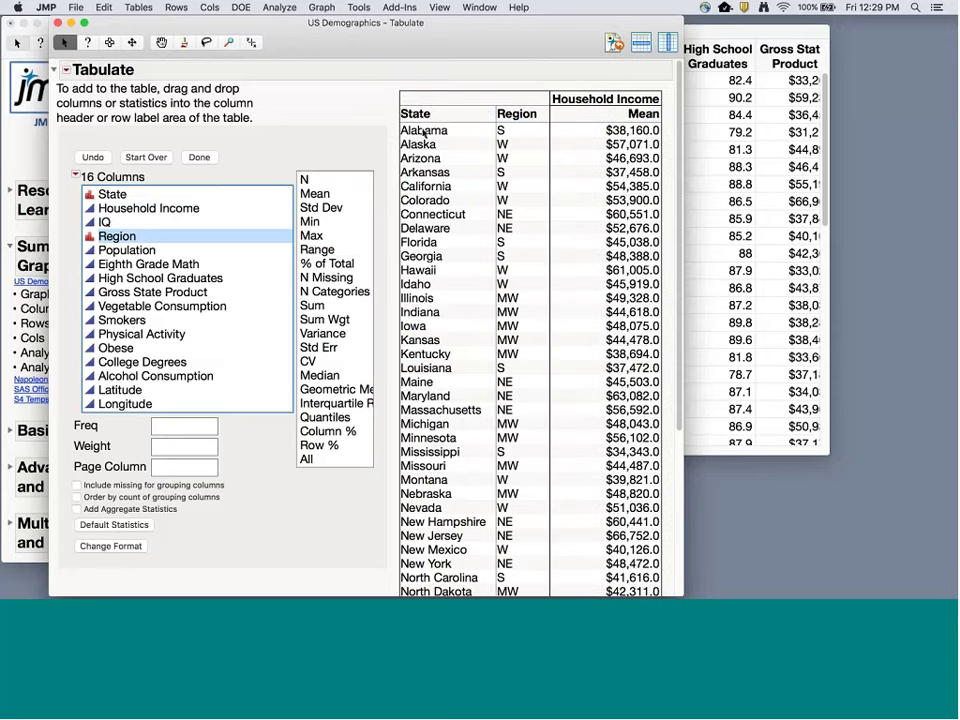
left_click(518, 115)
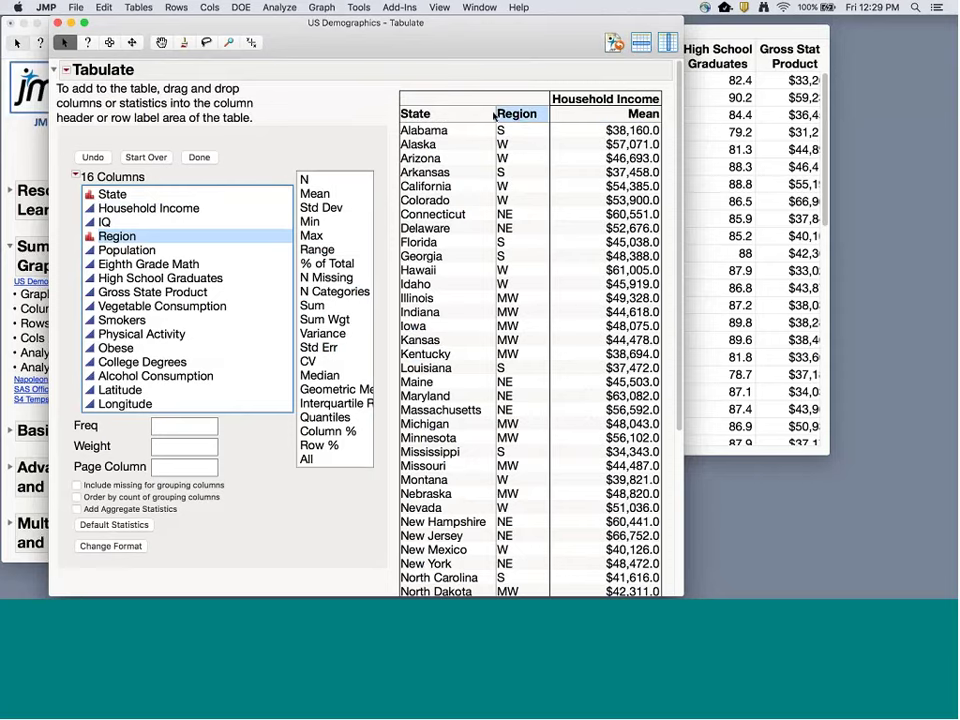
left_click_drag(518, 115, 400, 116)
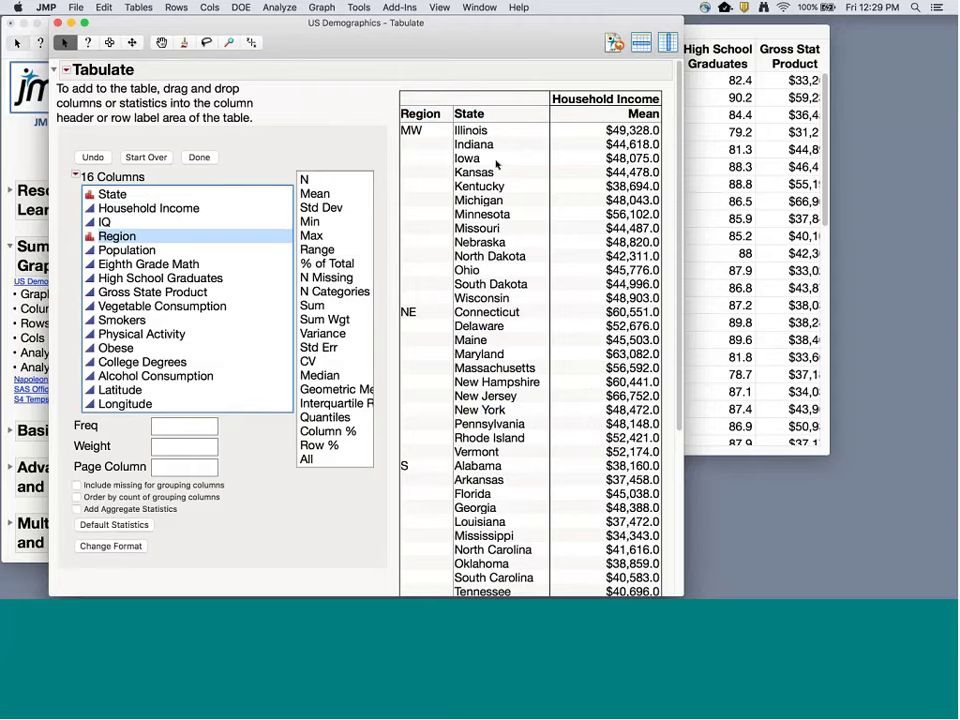
Finish the table layout and select the entire Tabulate report with the Selection tool.
left_click(196, 158)
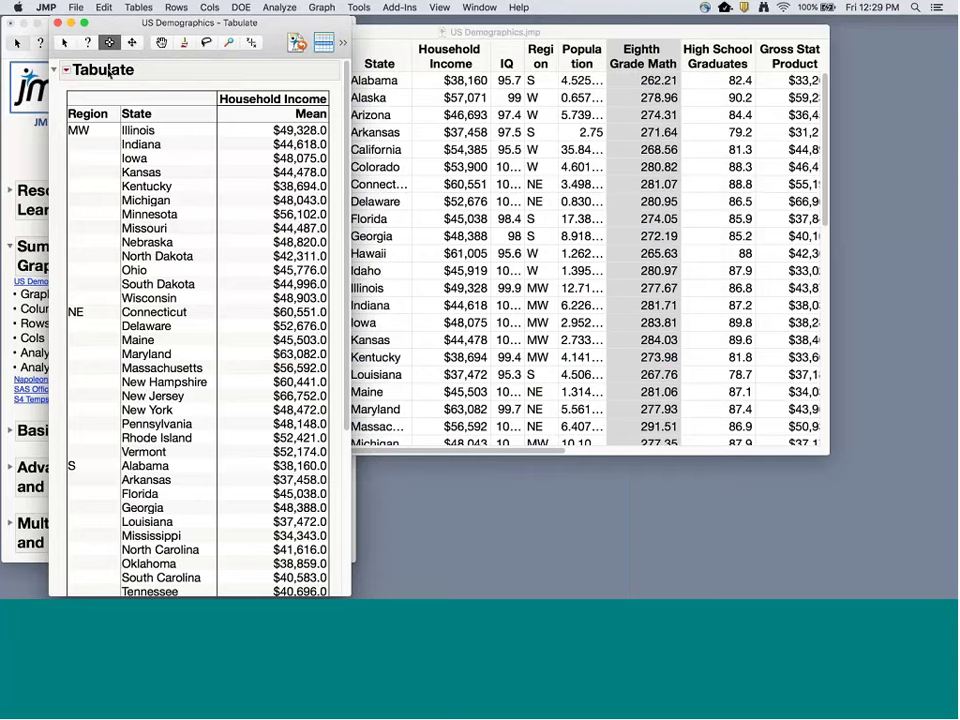
left_click(108, 73)
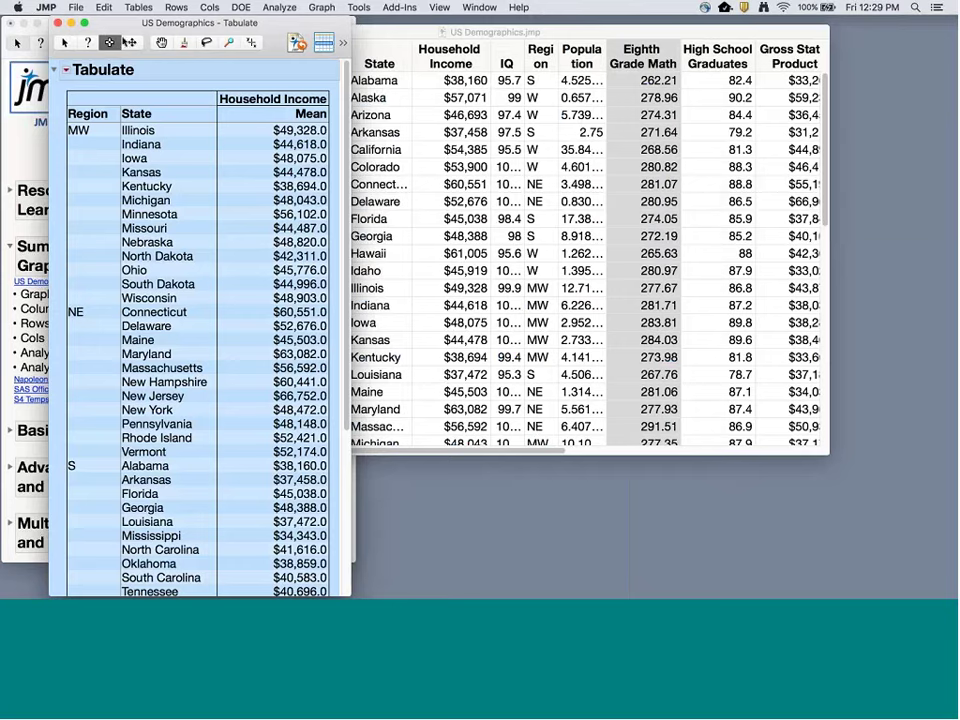
Look over the export formats offered for the Tabulate report without exporting it.
left_click(82, 9)
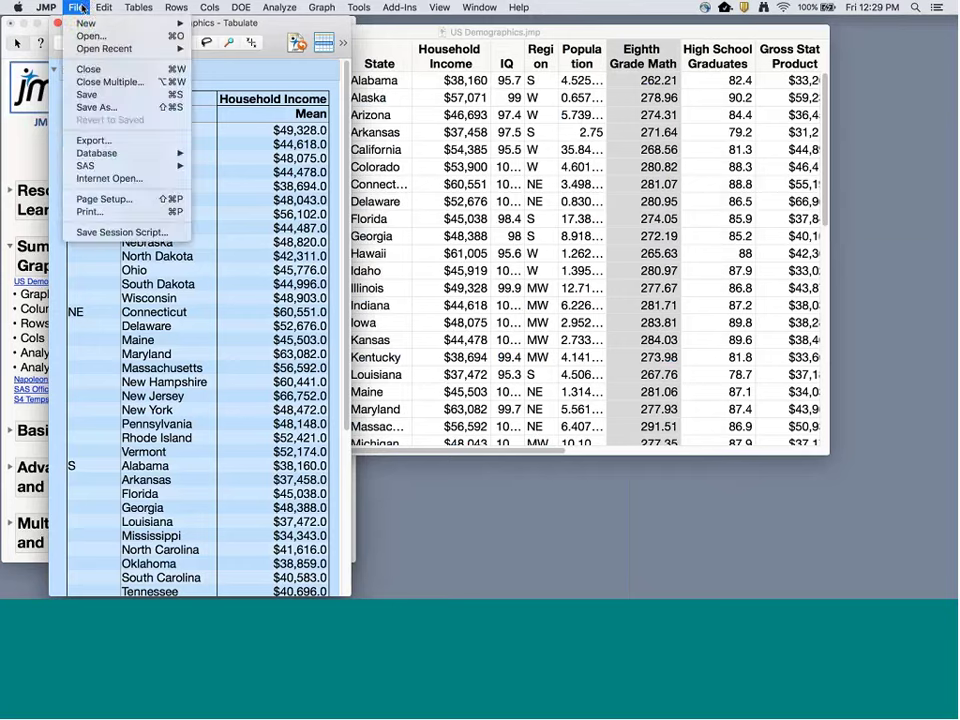
left_click(110, 139)
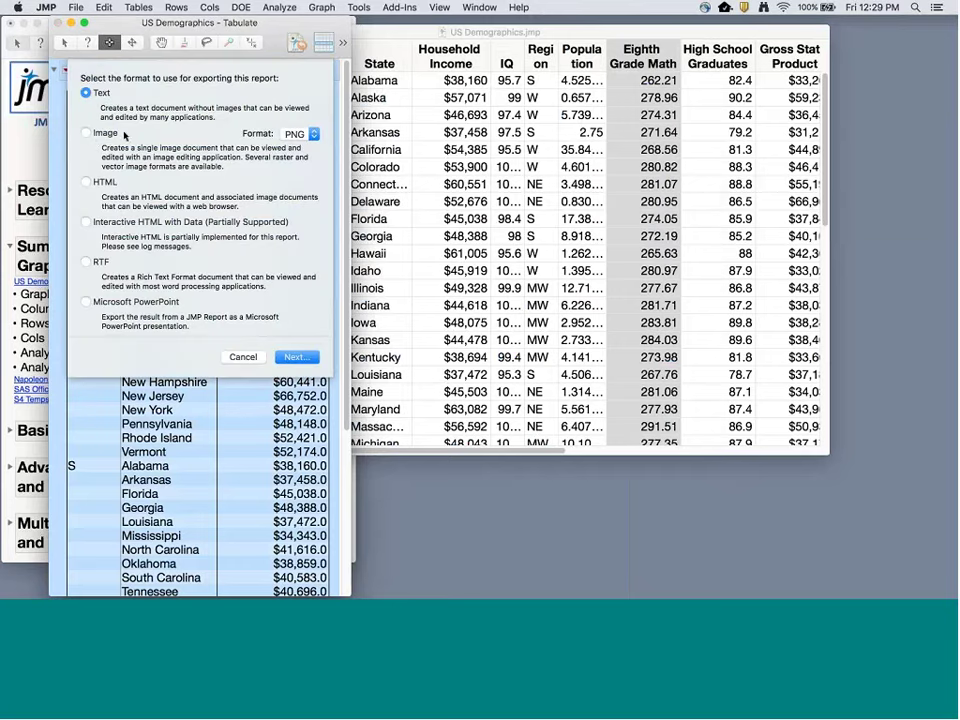
left_click(243, 357)
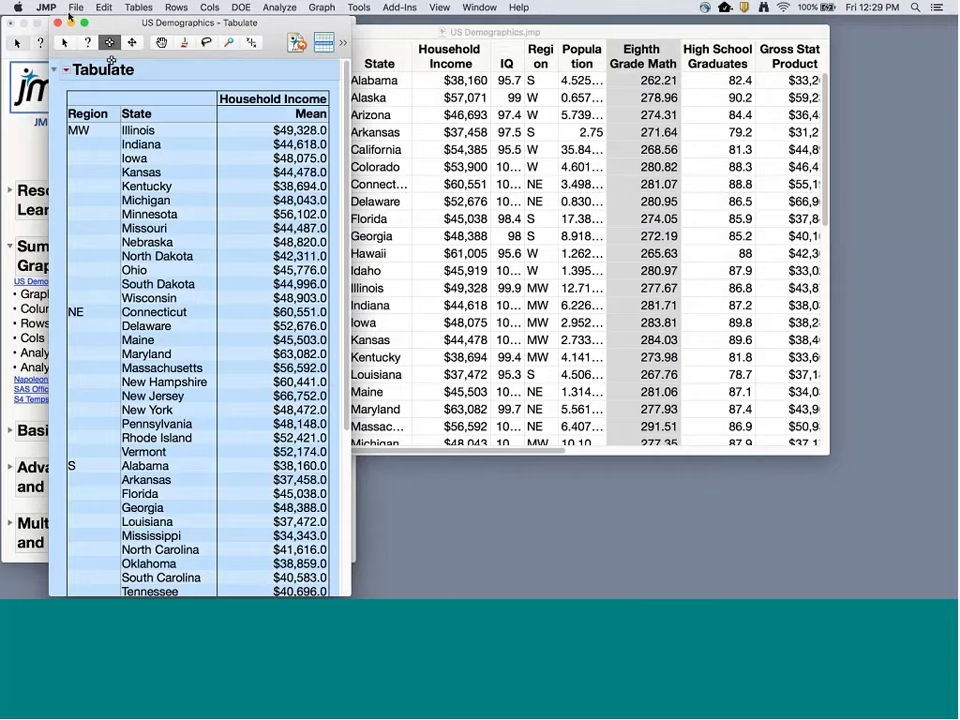
Close the Tabulate report and reopen the Napoleons March data table from the journal.
left_click(59, 23)
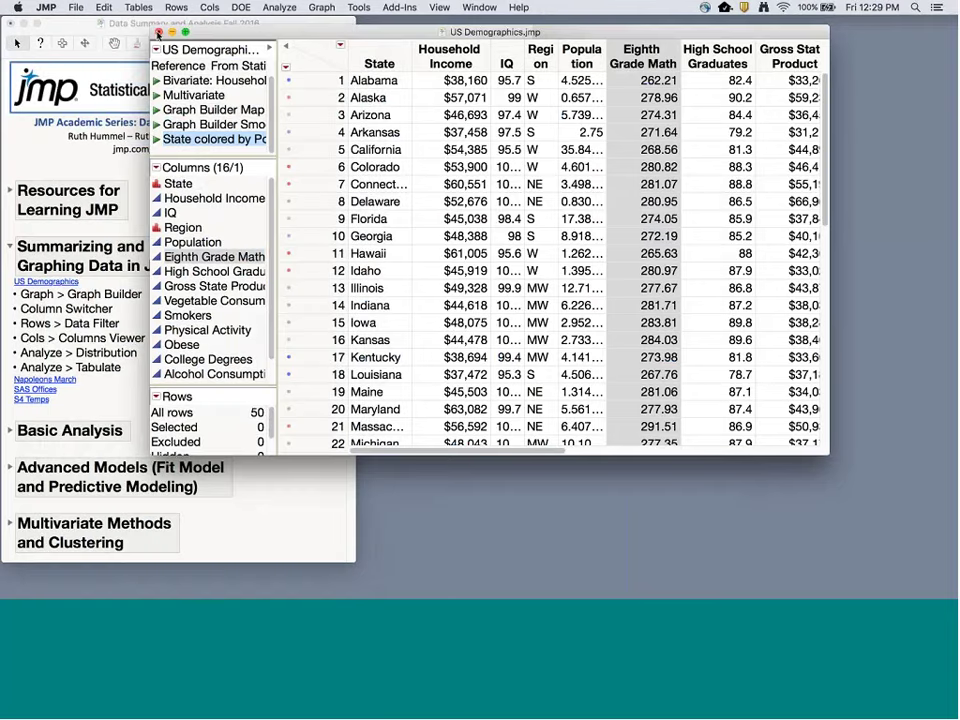
left_click(56, 387)
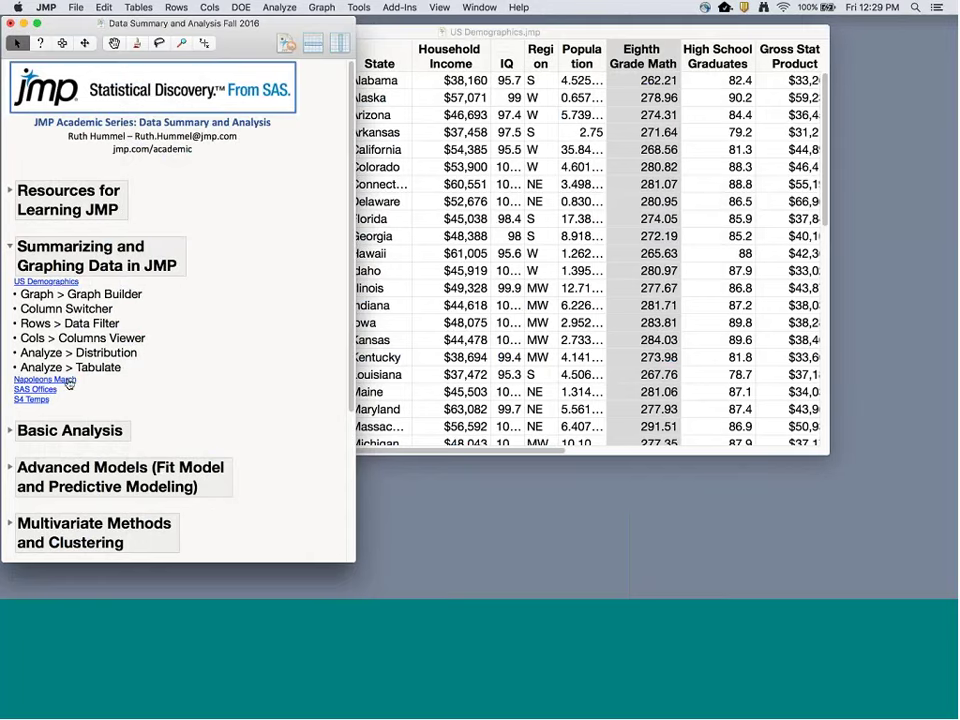
left_click(52, 380)
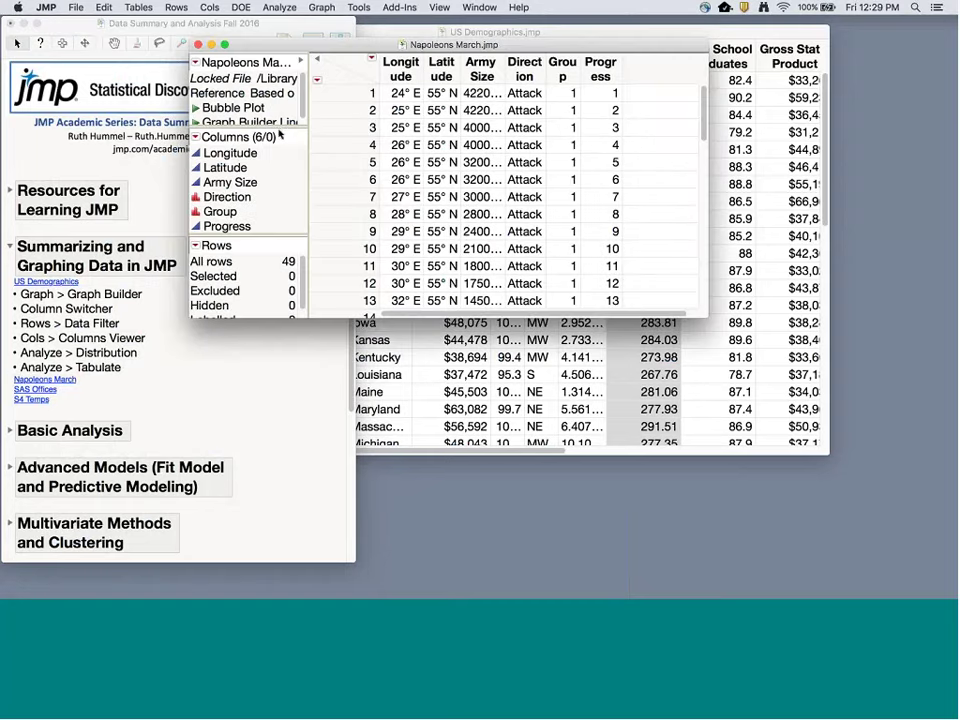
left_click_drag(280, 130, 279, 141)
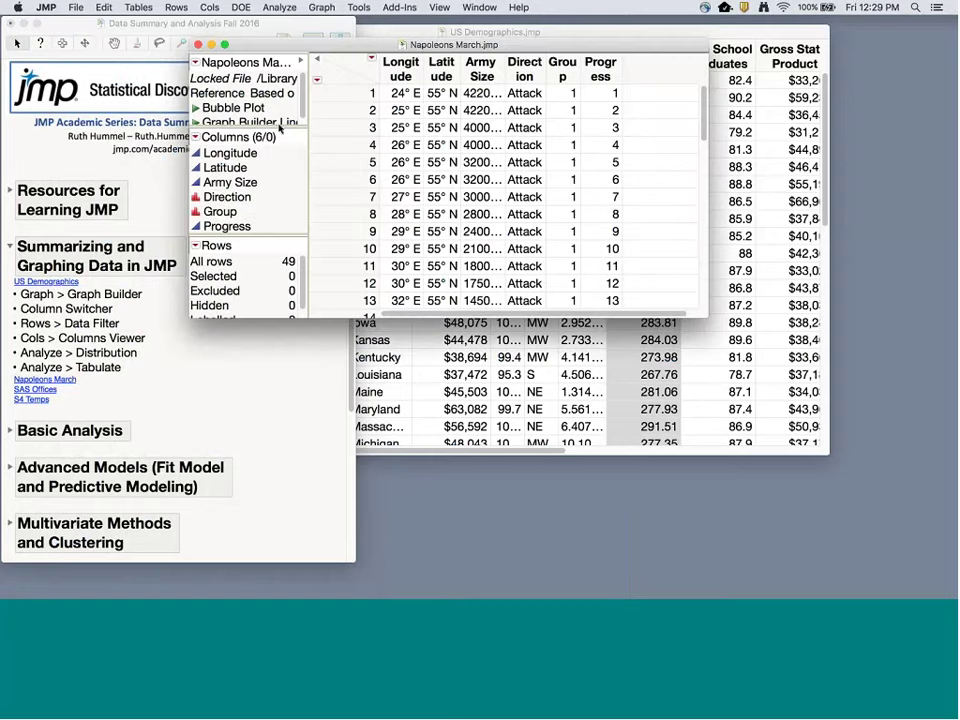
Run the saved Graph Builder line script for Napoleons March, enlarge the resulting graph, and close it to return to the journal.
left_click(197, 124)
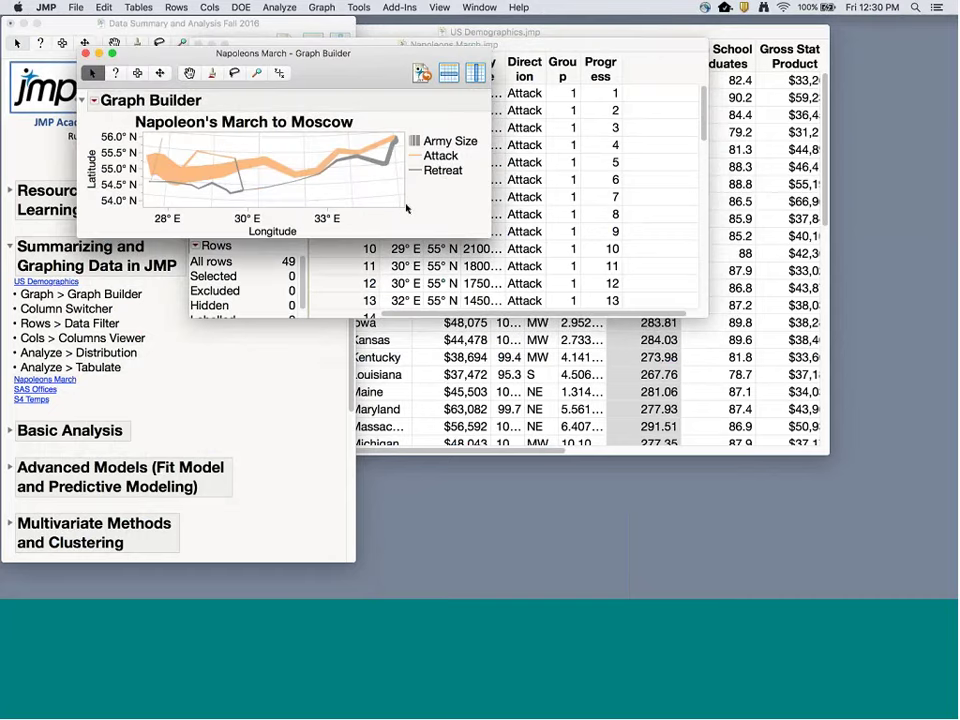
left_click_drag(406, 208, 495, 283)
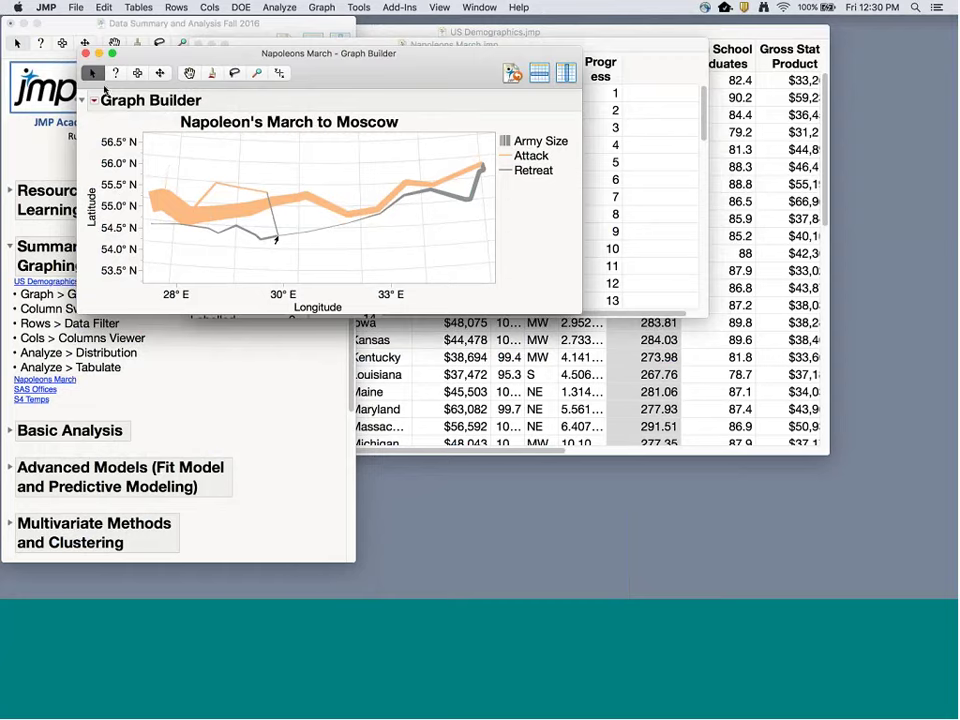
left_click(86, 53)
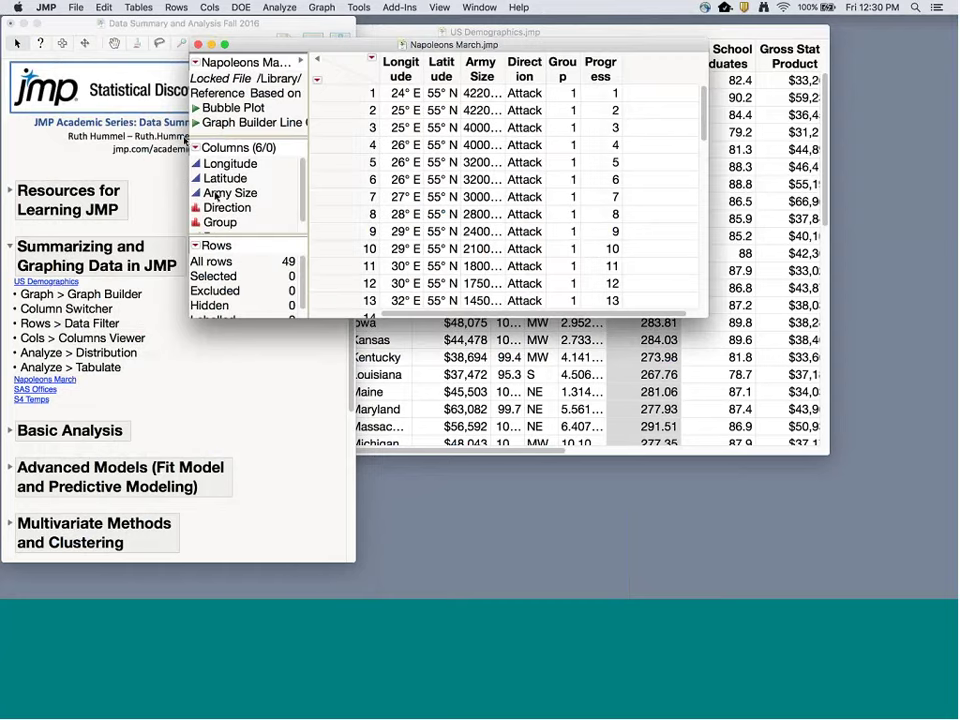
left_click(210, 397)
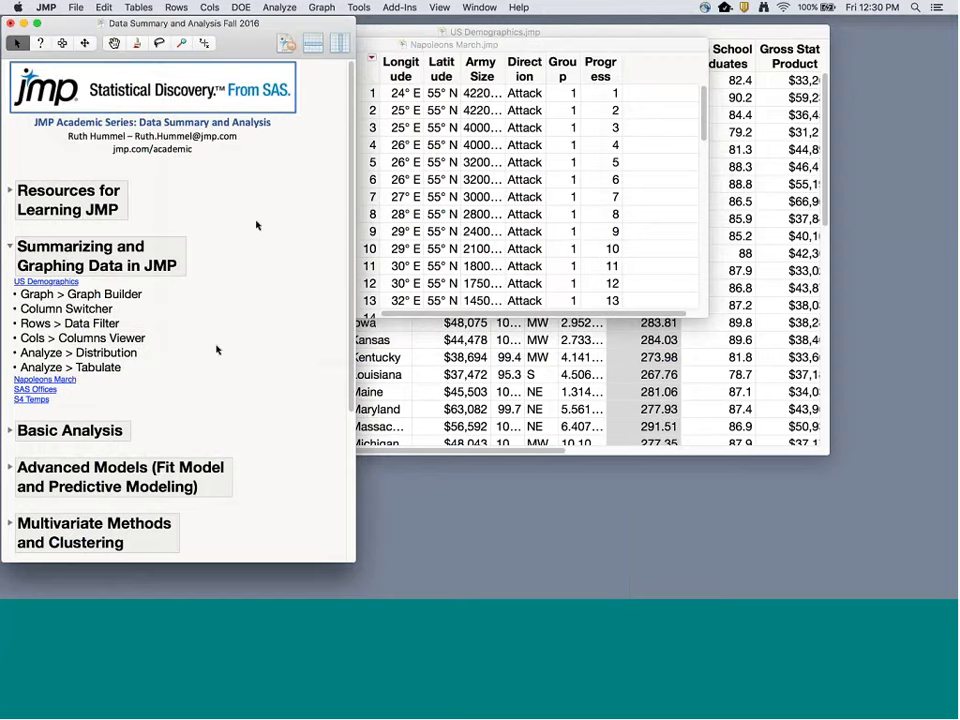
left_click(322, 10)
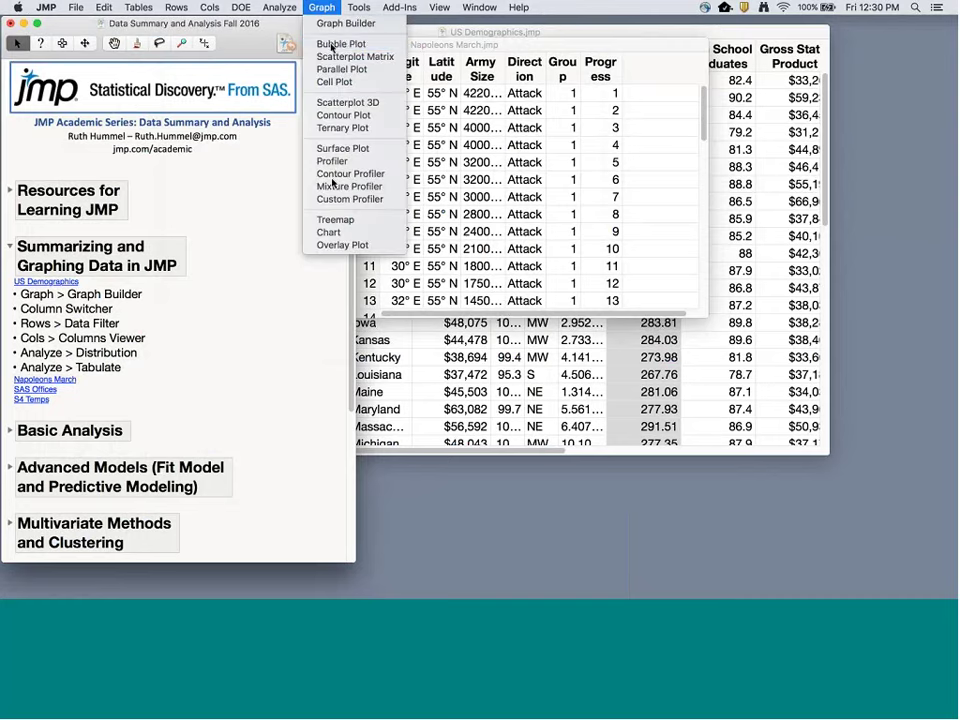
left_click(140, 310)
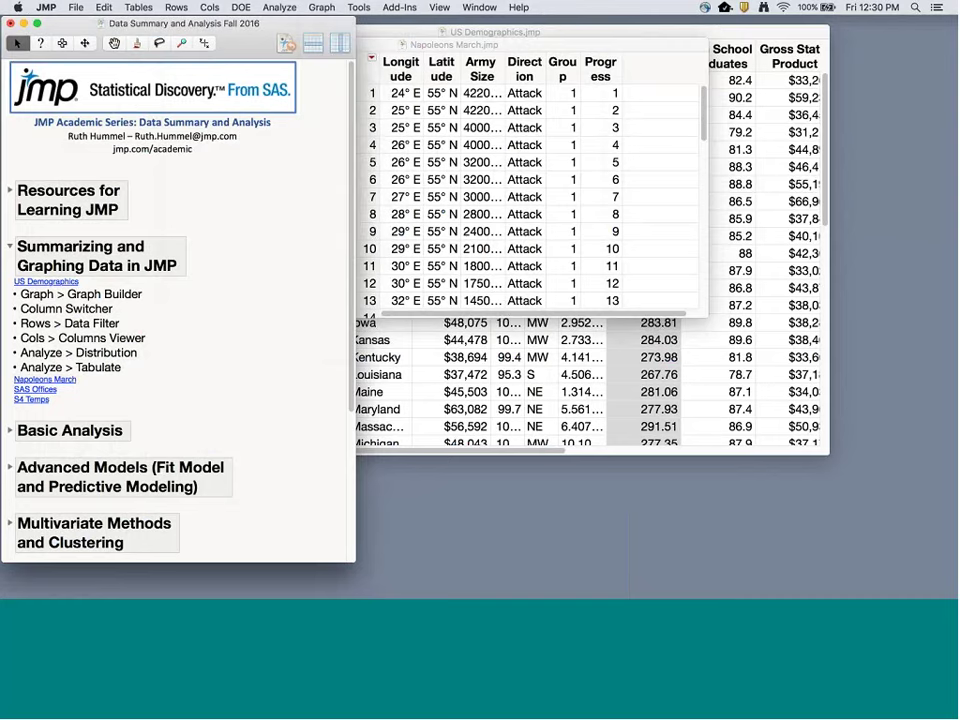
Open the SAS Offices data table from the journal and run its saved Graph Builder script to map the offices.
left_click(33, 390)
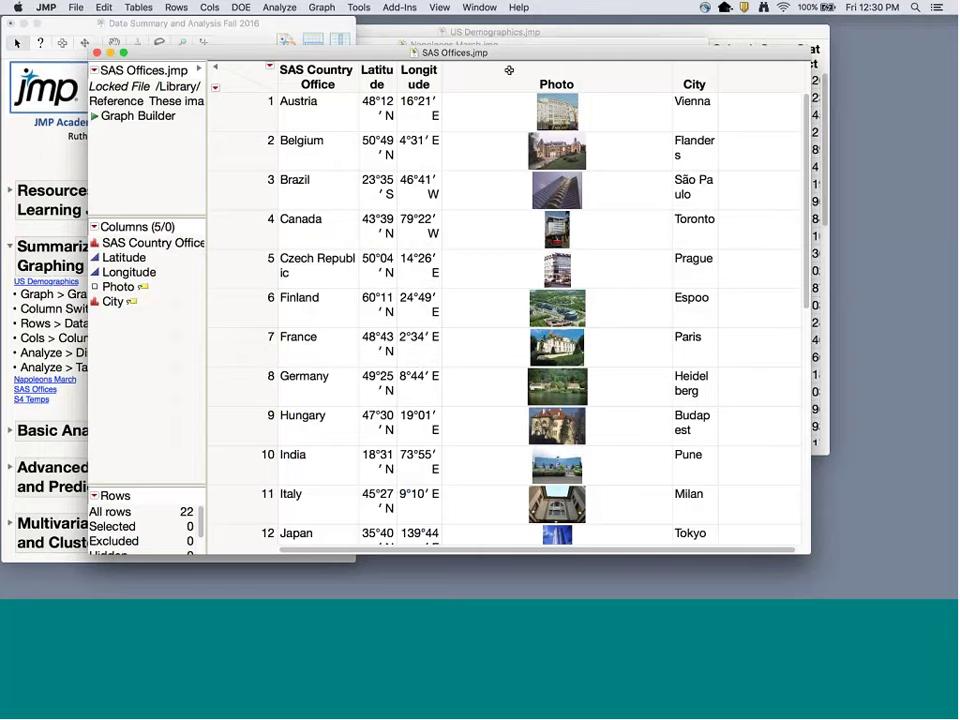
left_click_drag(518, 60, 518, 41)
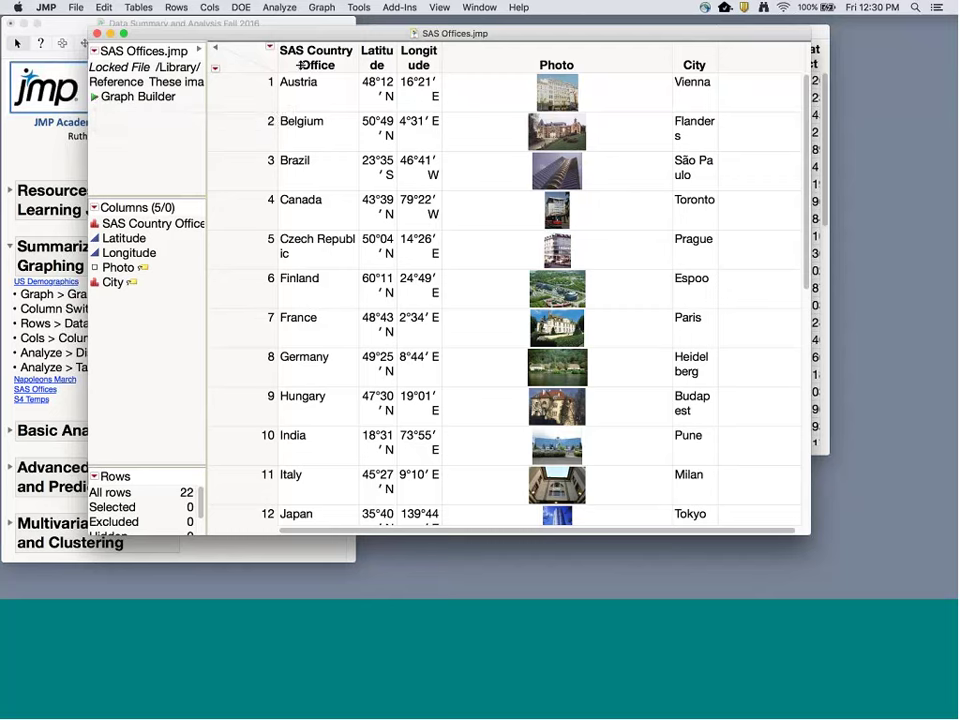
left_click(95, 98)
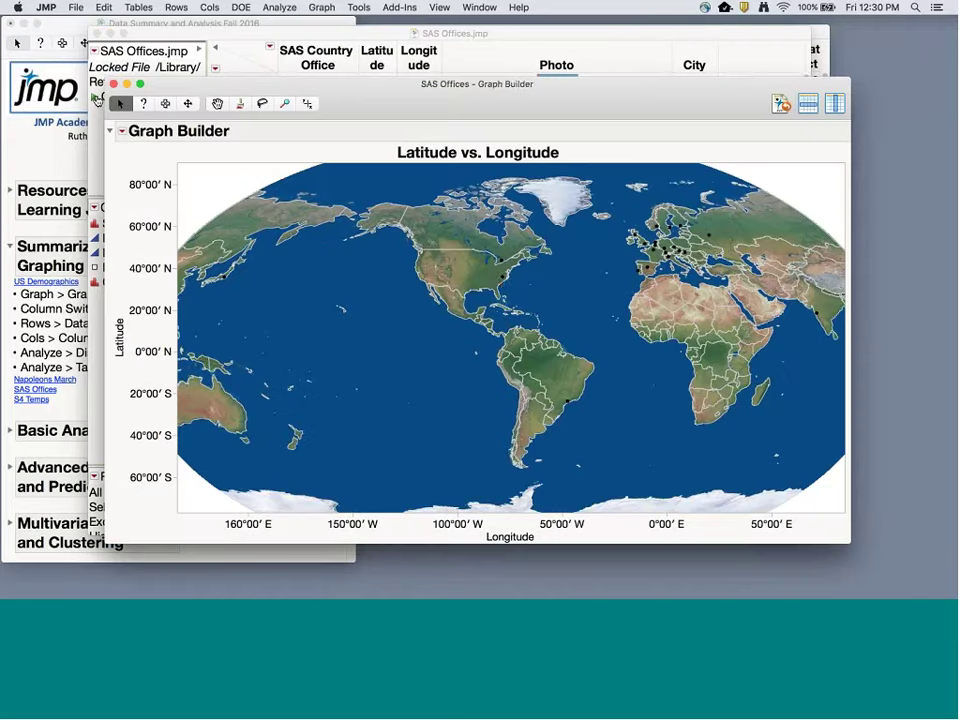
Pin the photo labels of the Cary and Toronto offices on the world map, and close the map and its data table.
mouse_move(501, 279)
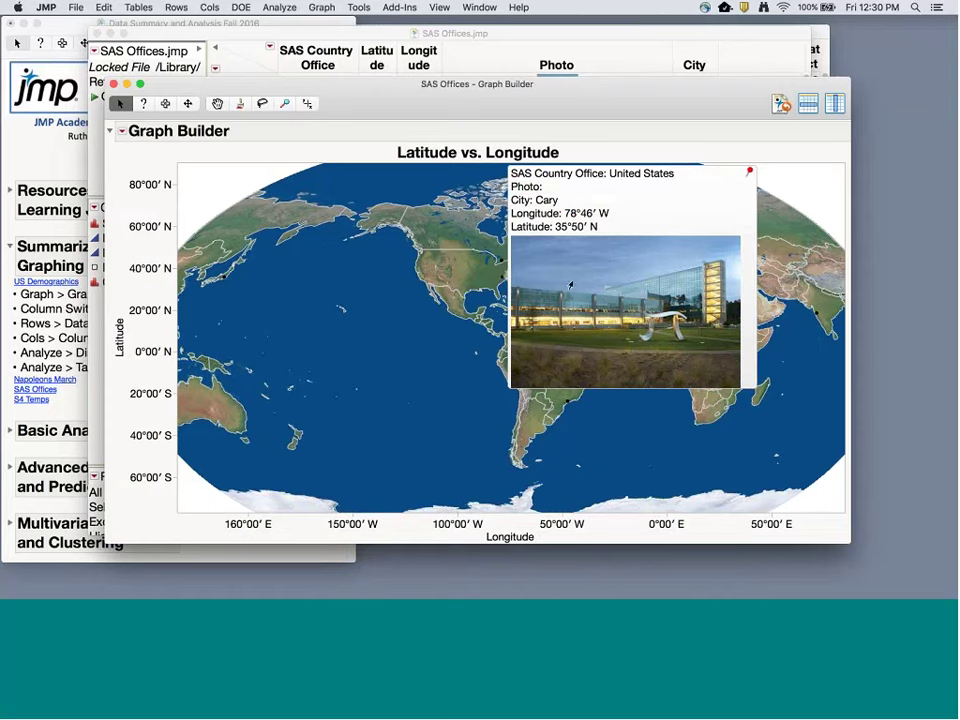
left_click(750, 175)
left_click_drag(684, 191, 421, 307)
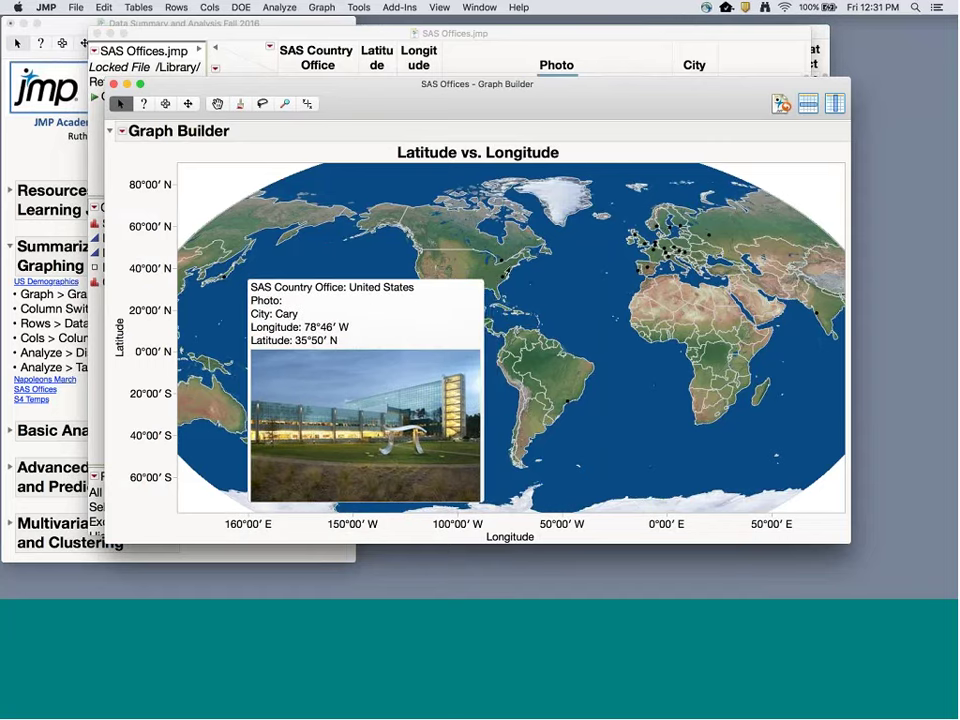
mouse_move(502, 262)
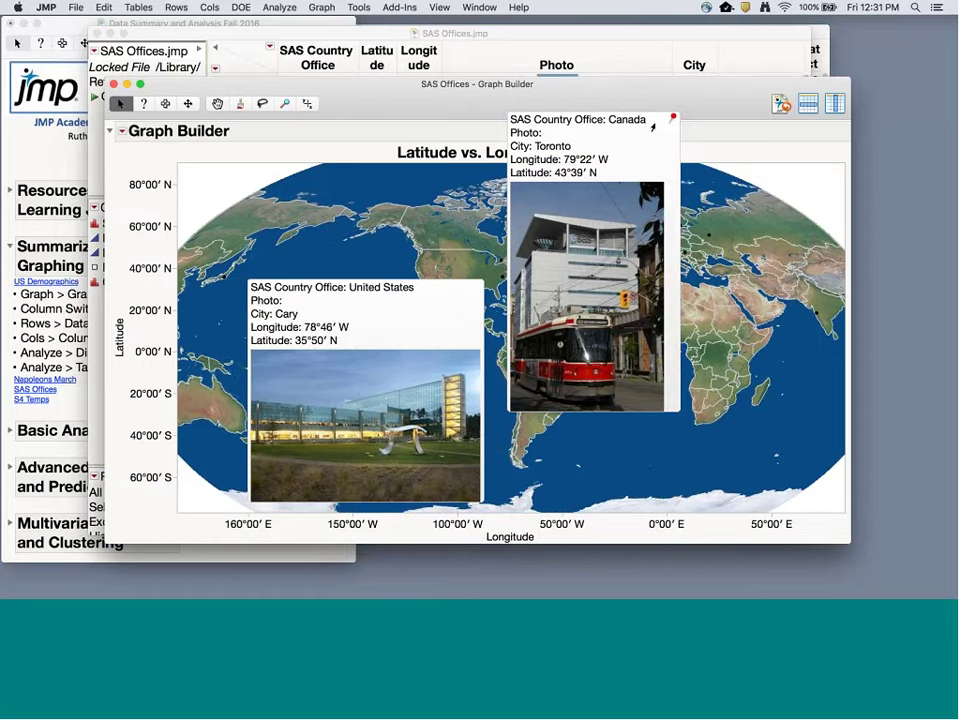
left_click(672, 118)
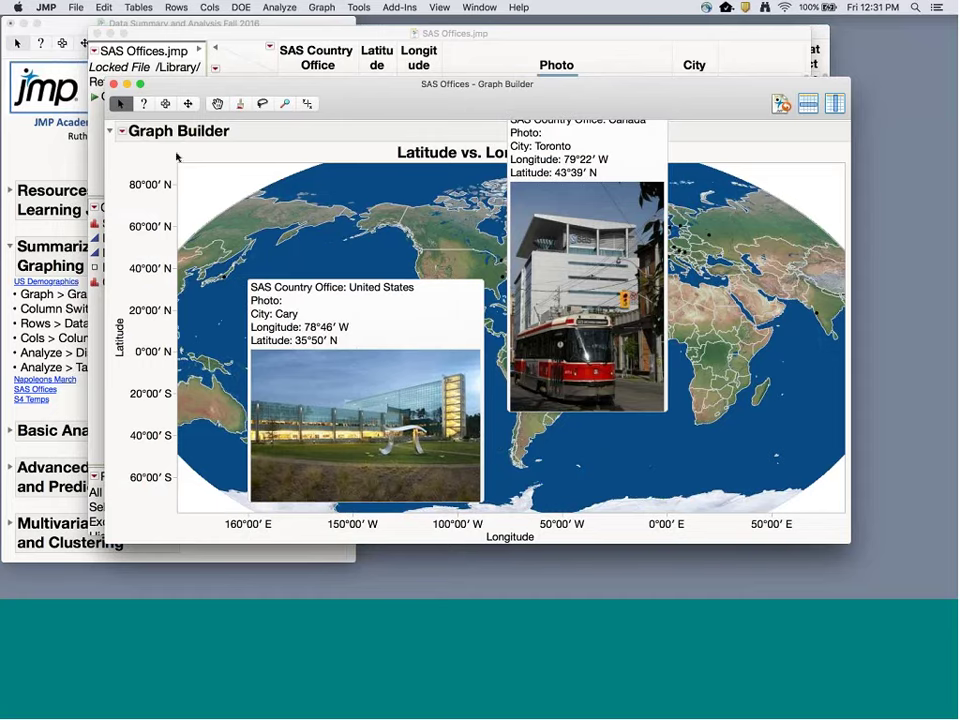
left_click(113, 85)
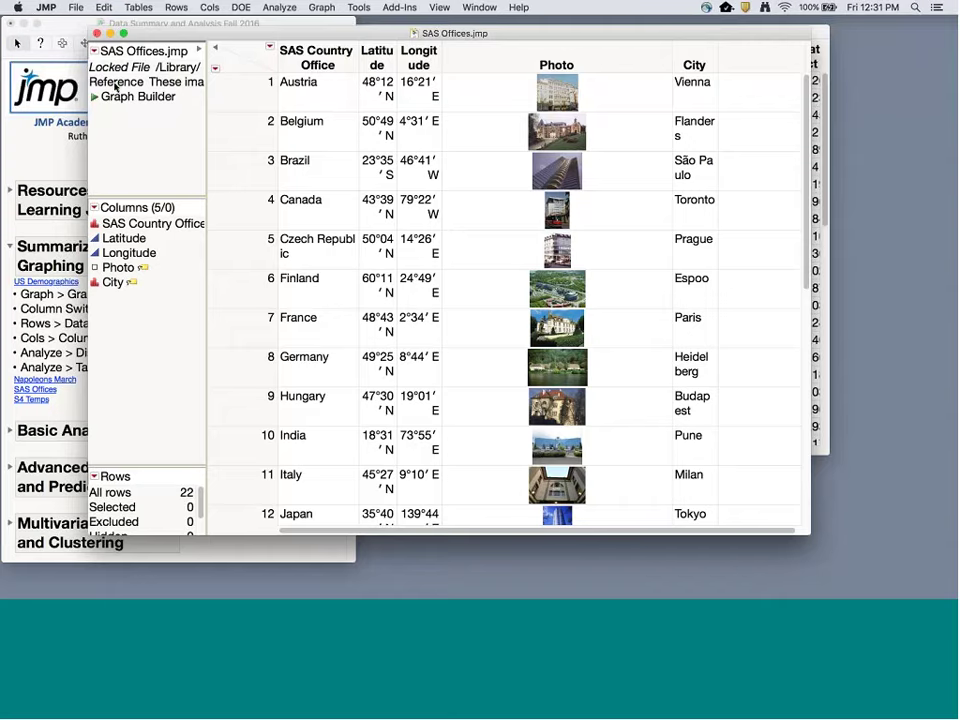
left_click(97, 34)
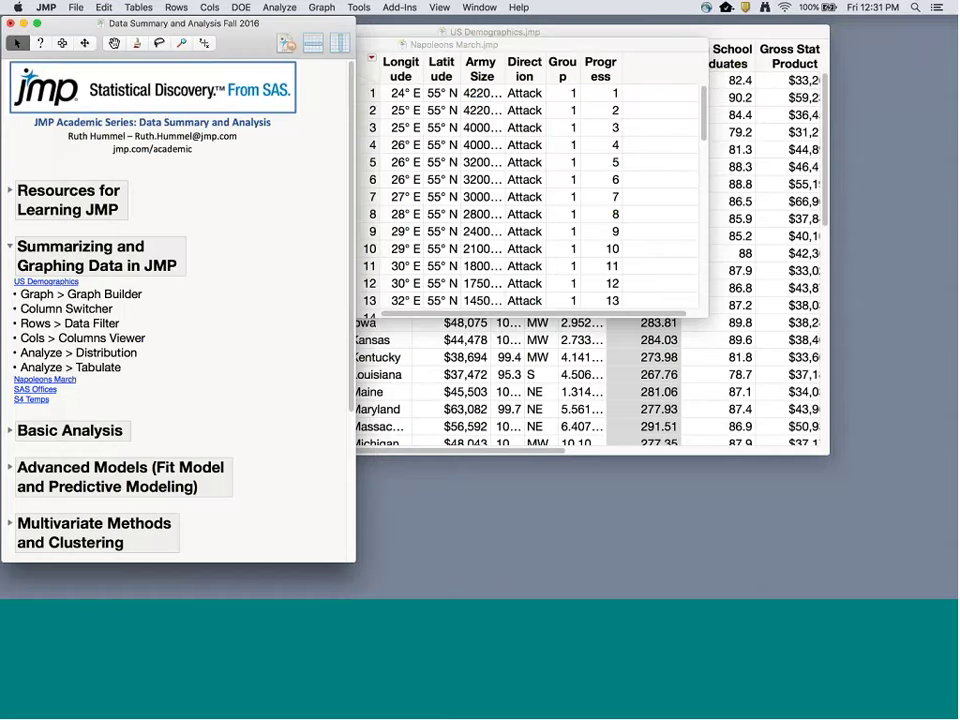
Open the S4 Temps data table from the journal and run its saved Graph Builder script to show the room/office floor plan.
left_click(31, 399)
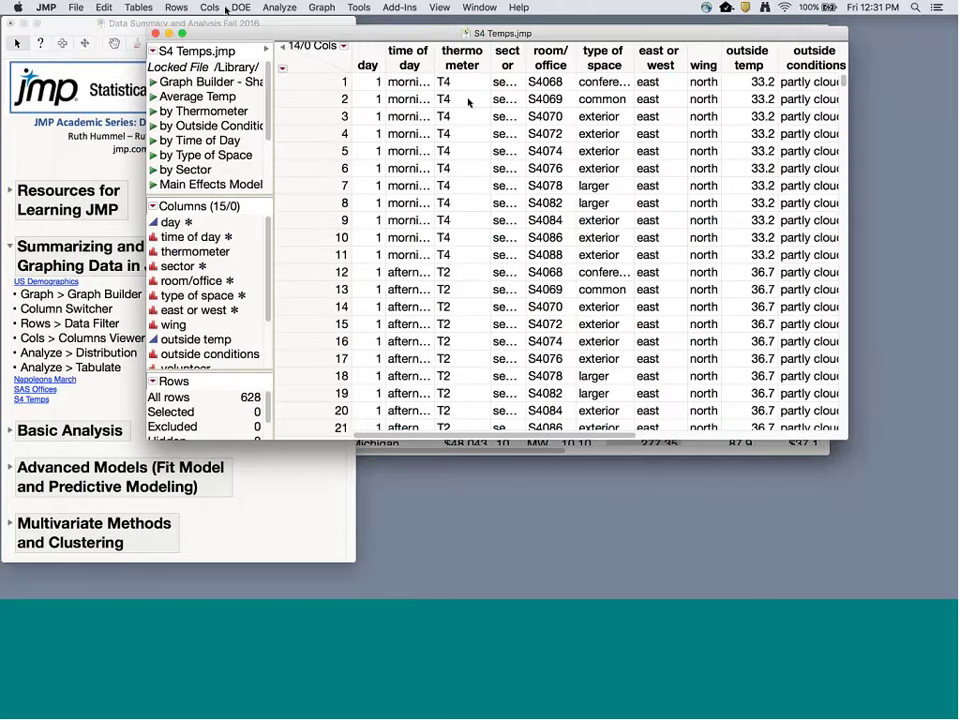
left_click(153, 82)
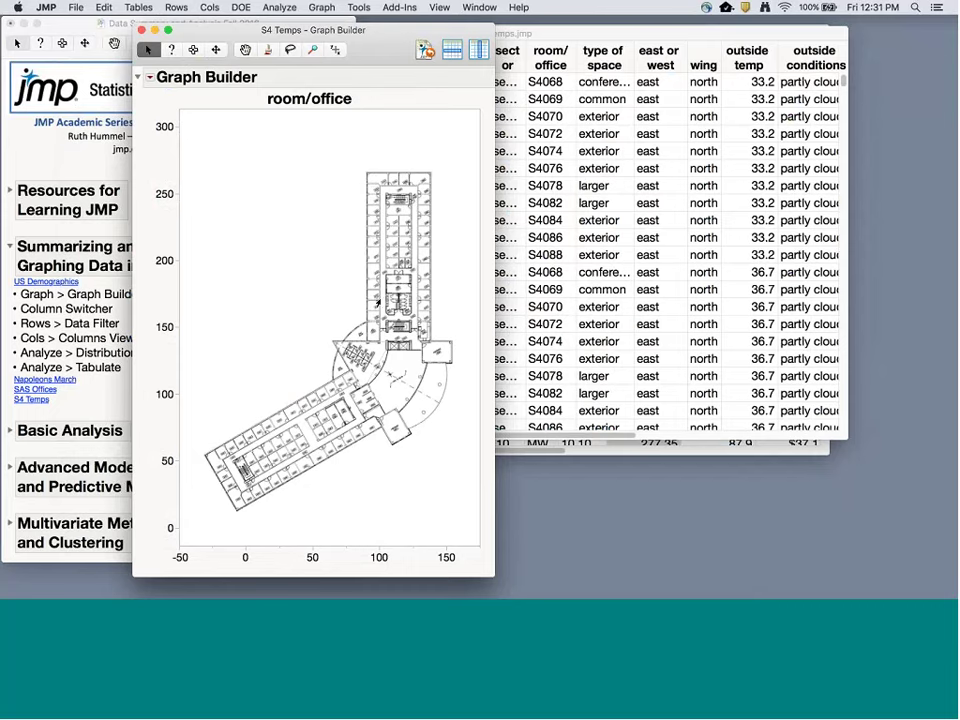
Display the available help and sample data resources.
left_click(519, 7)
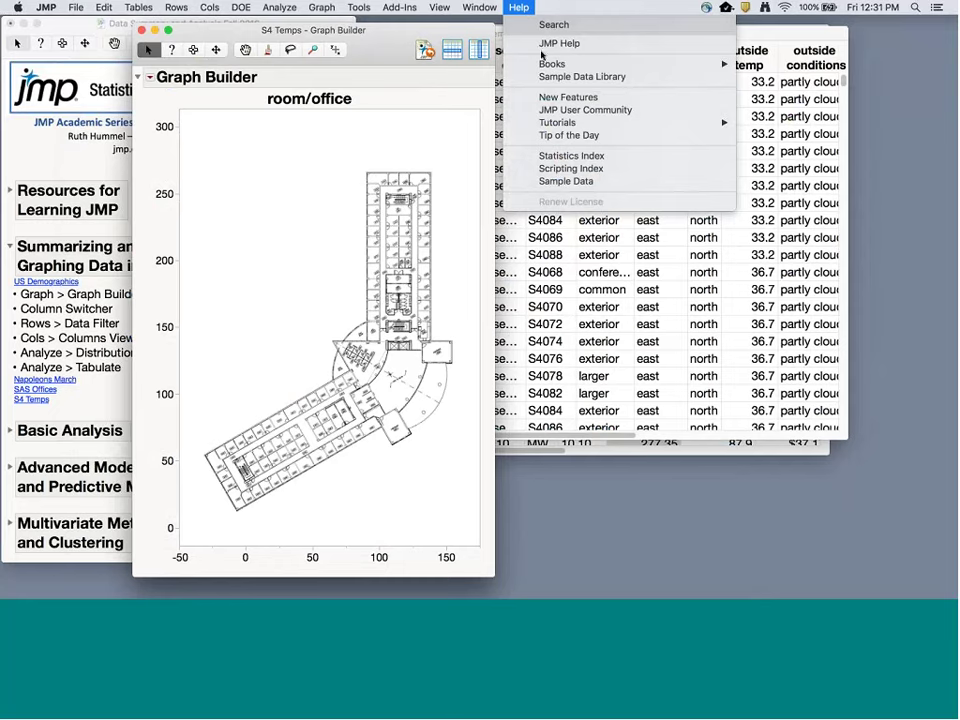
Look over the available documentation books and close the room/office floor plan graph.
mouse_move(556, 63)
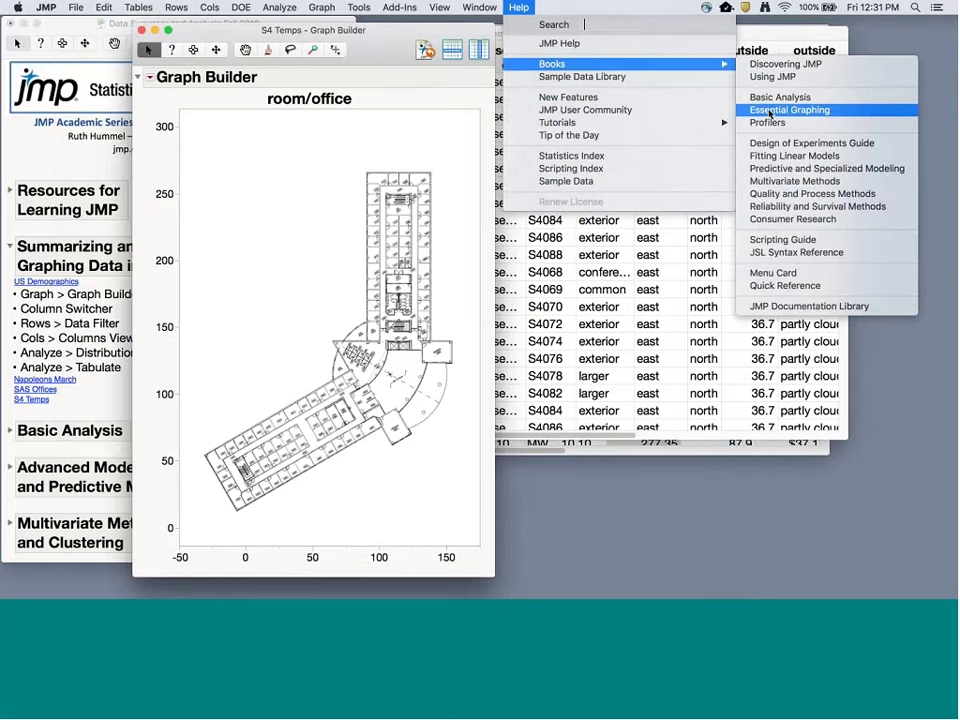
left_click(286, 167)
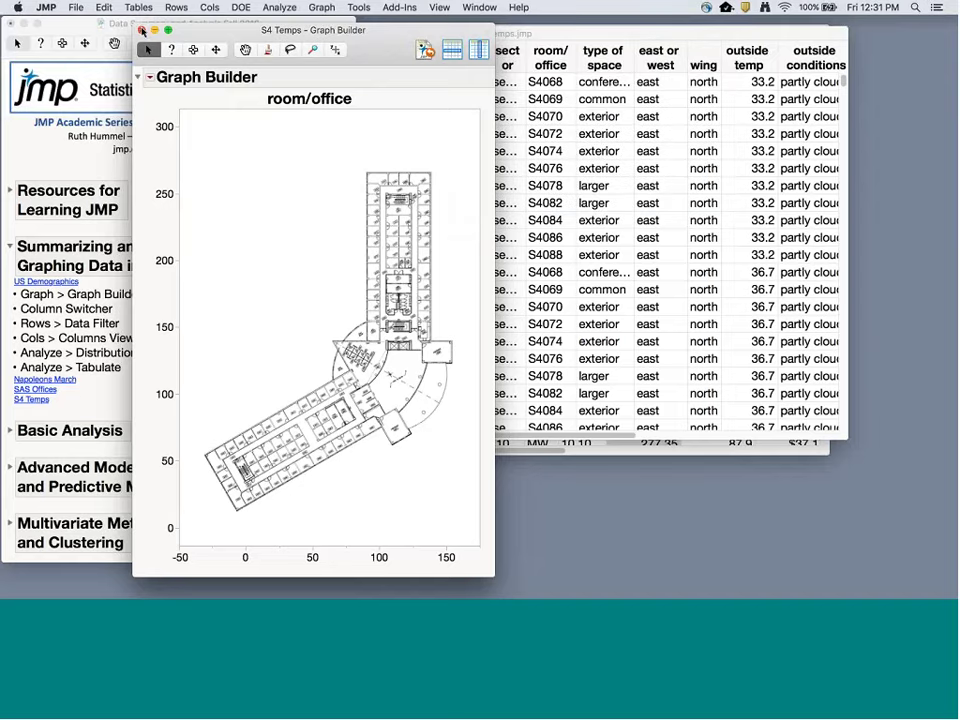
left_click(142, 30)
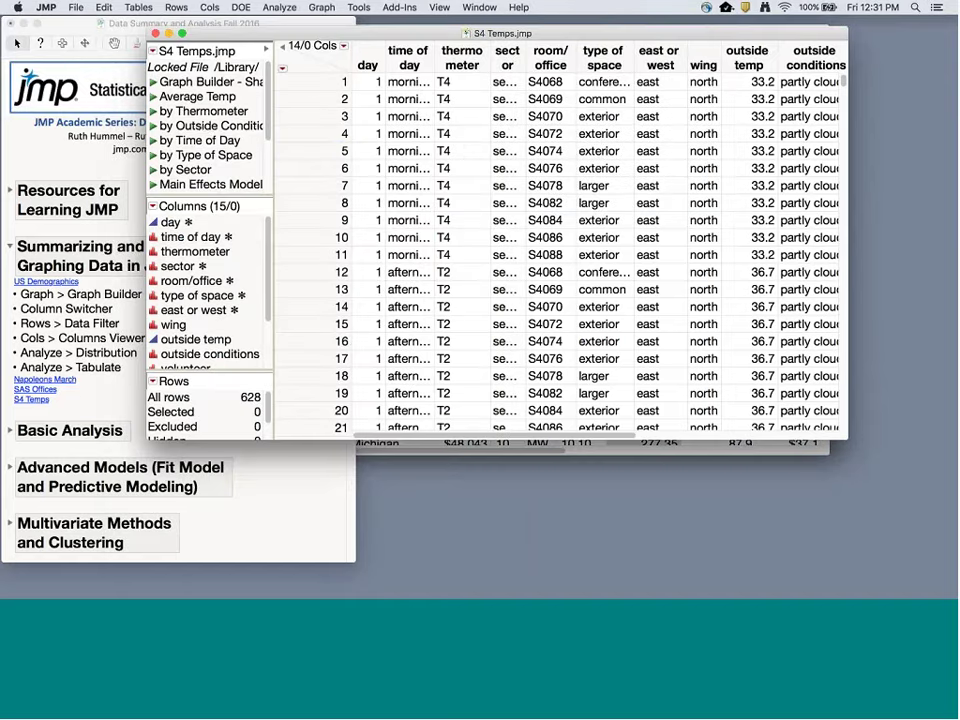
Run the saved script that maps rooms colored by fahrenheit, highlight the warmest rooms near the wing junction, and close the graph.
left_click(154, 82)
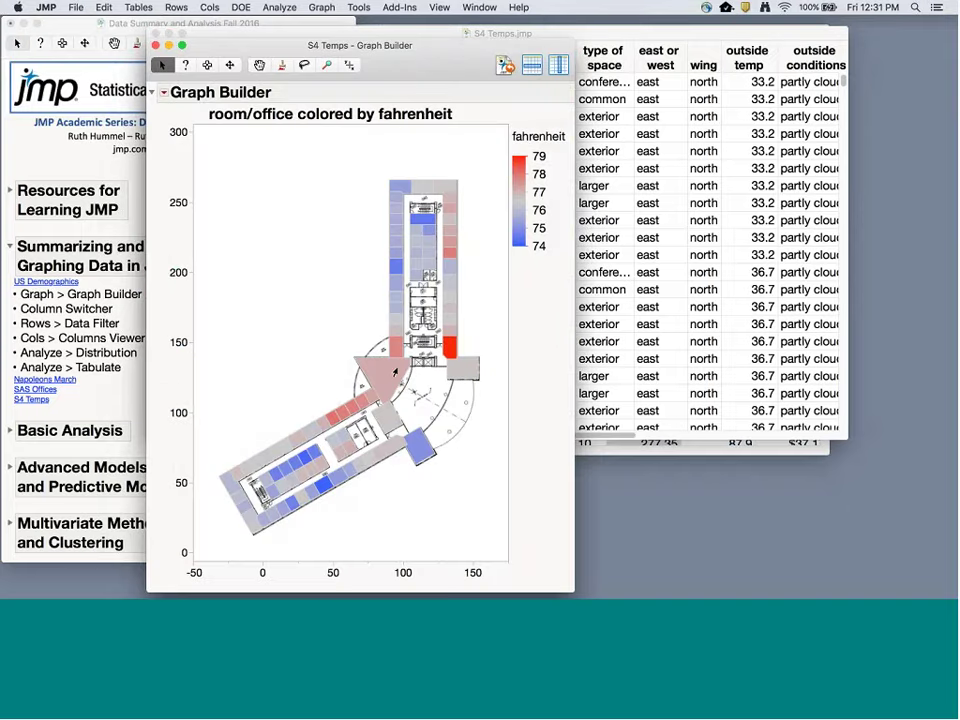
left_click(446, 352)
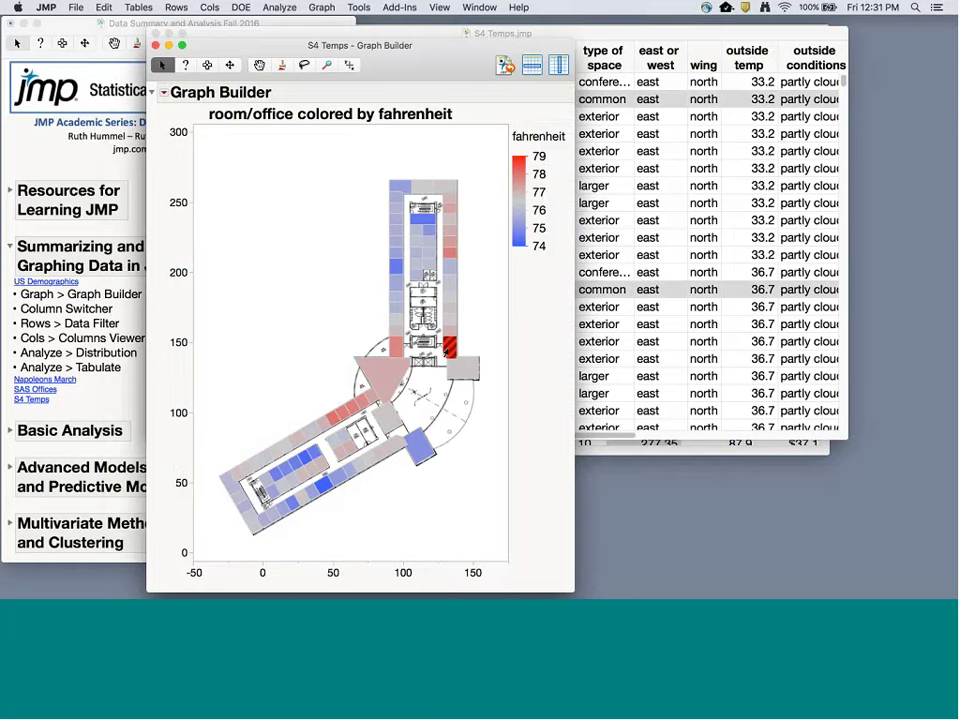
left_click(398, 346)
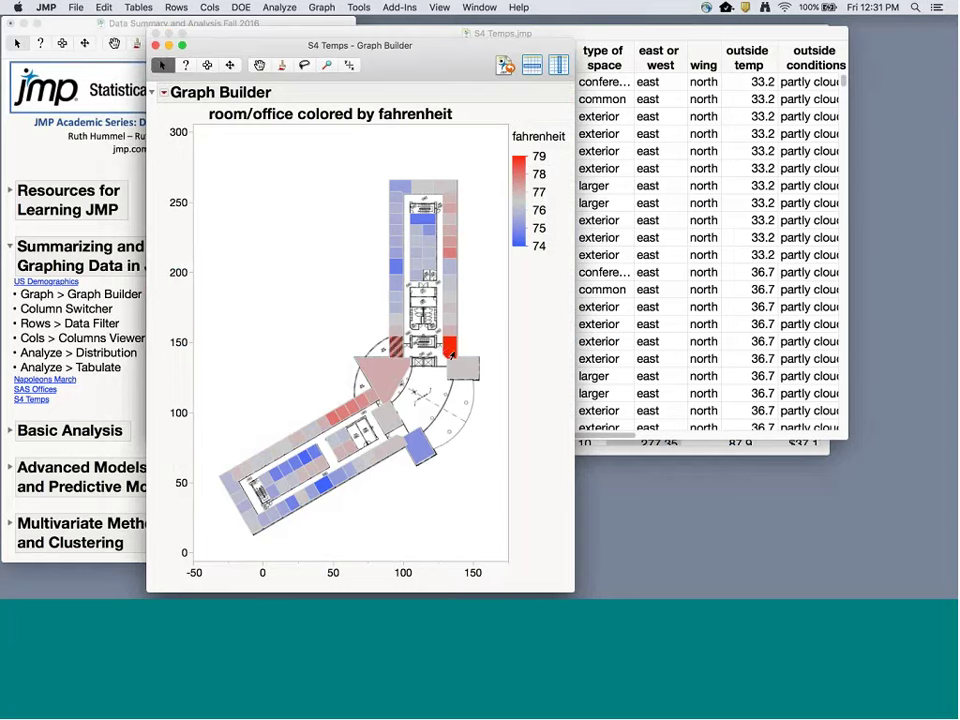
mouse_move(451, 356)
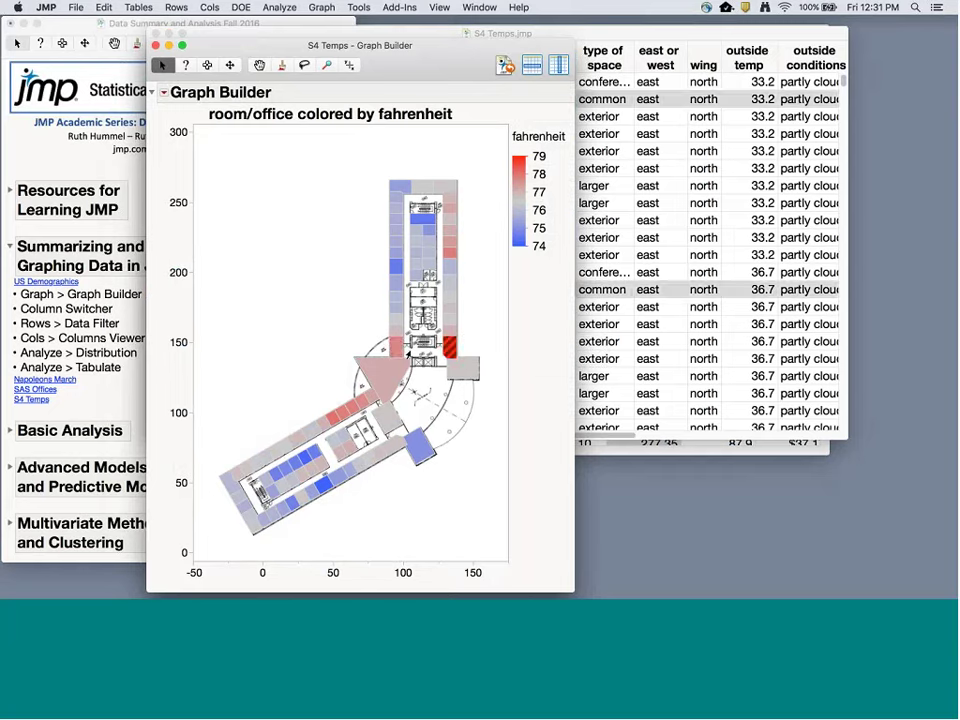
left_click(449, 347)
left_click(155, 45)
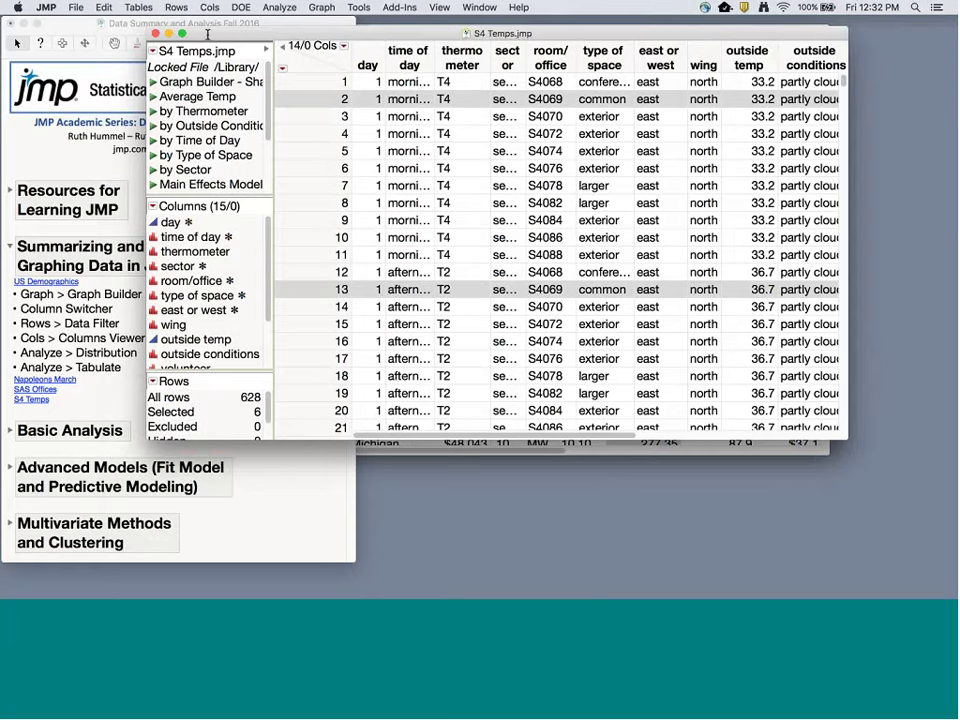
left_click(280, 8)
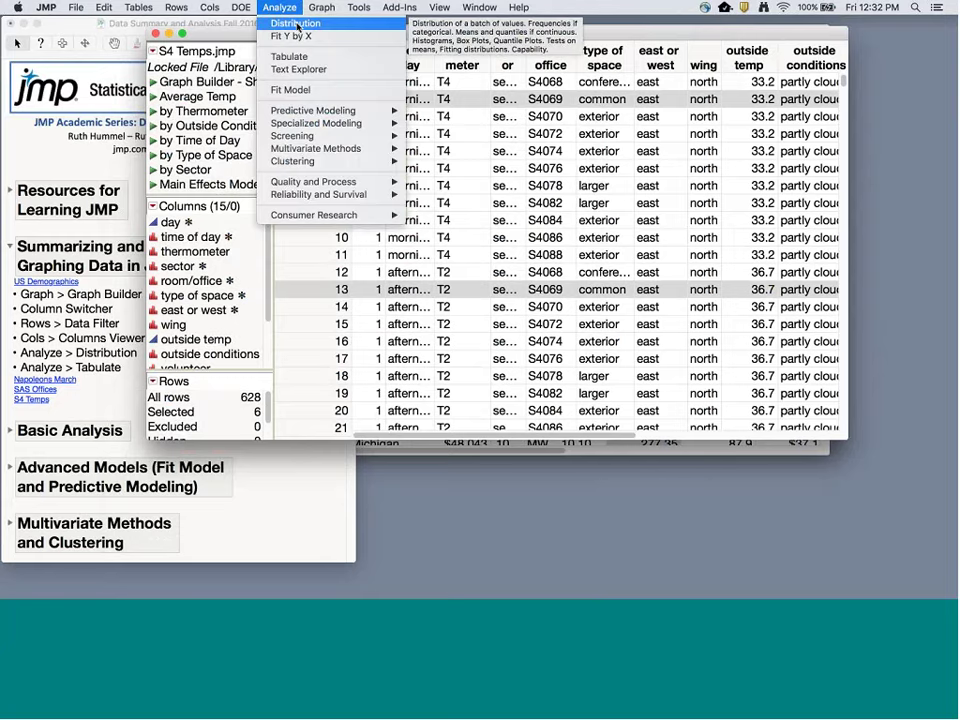
mouse_move(241, 8)
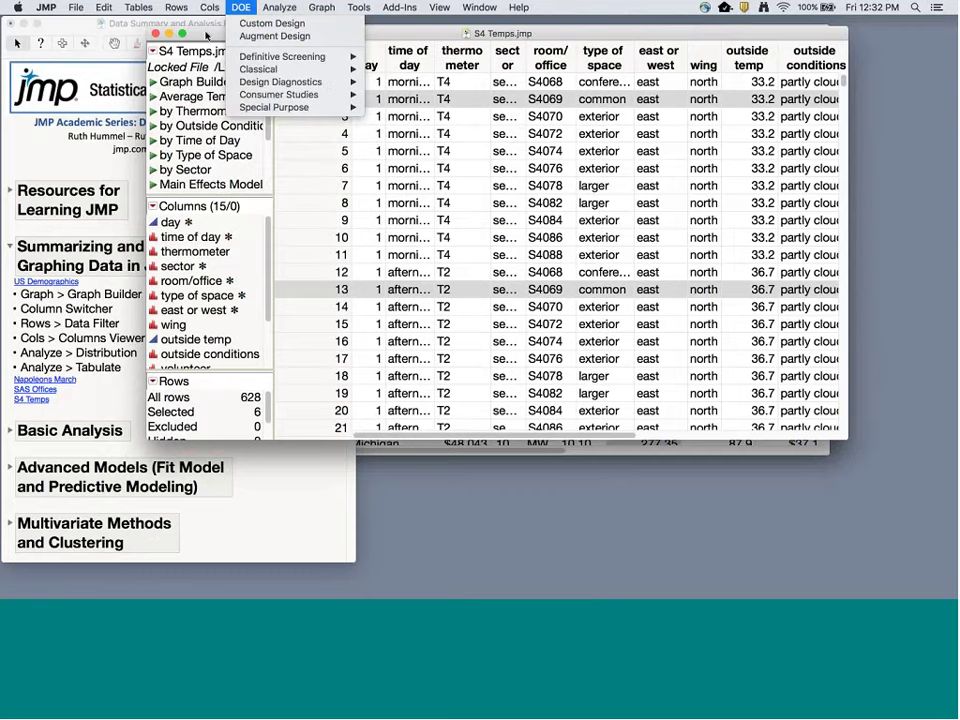
left_click(206, 36)
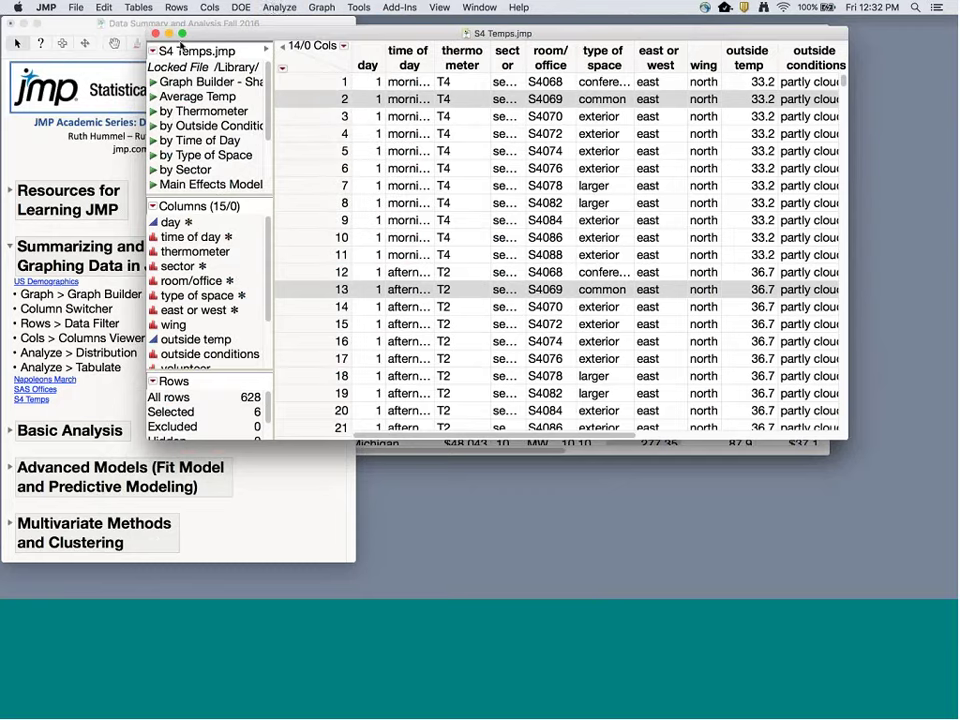
Run the table's Graph Builder floor plan script, review the graph's Save Script options, and close the graph.
left_click(153, 81)
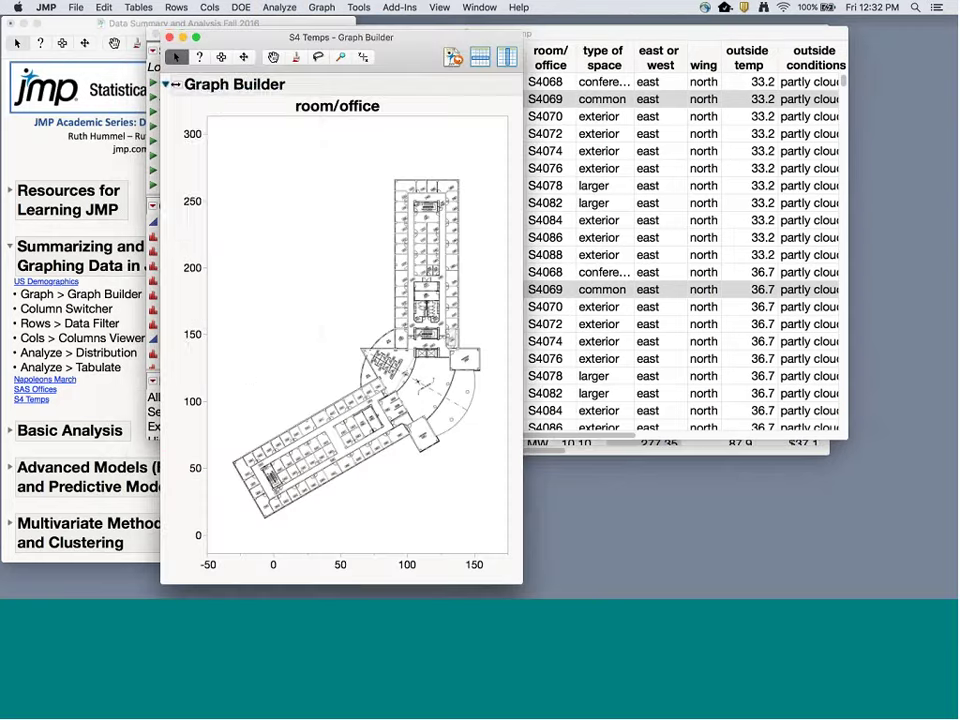
left_click(167, 84)
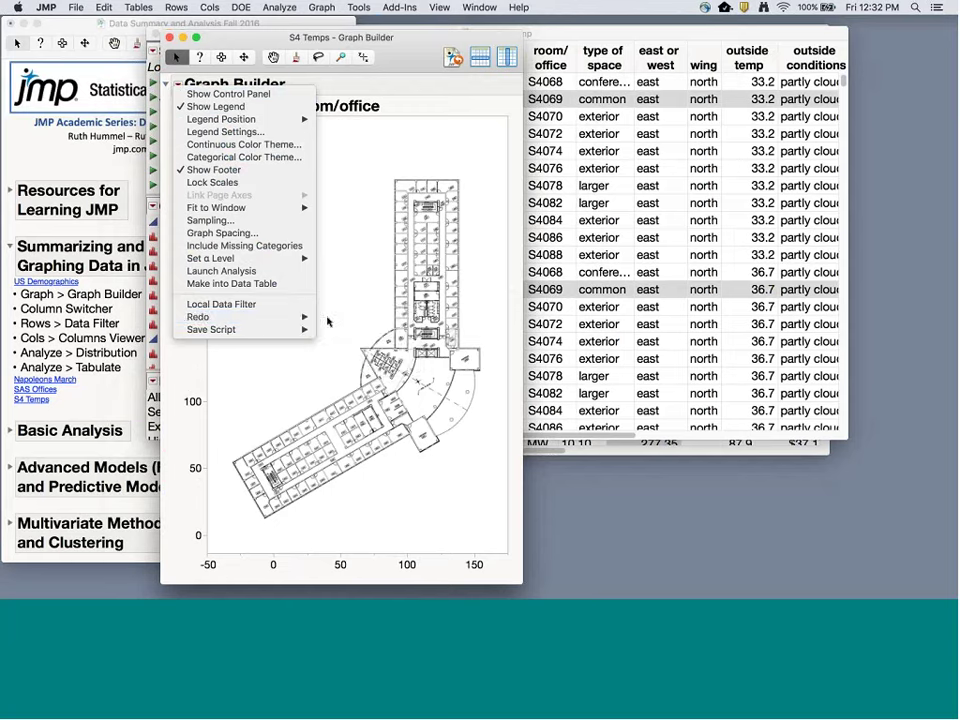
mouse_move(290, 317)
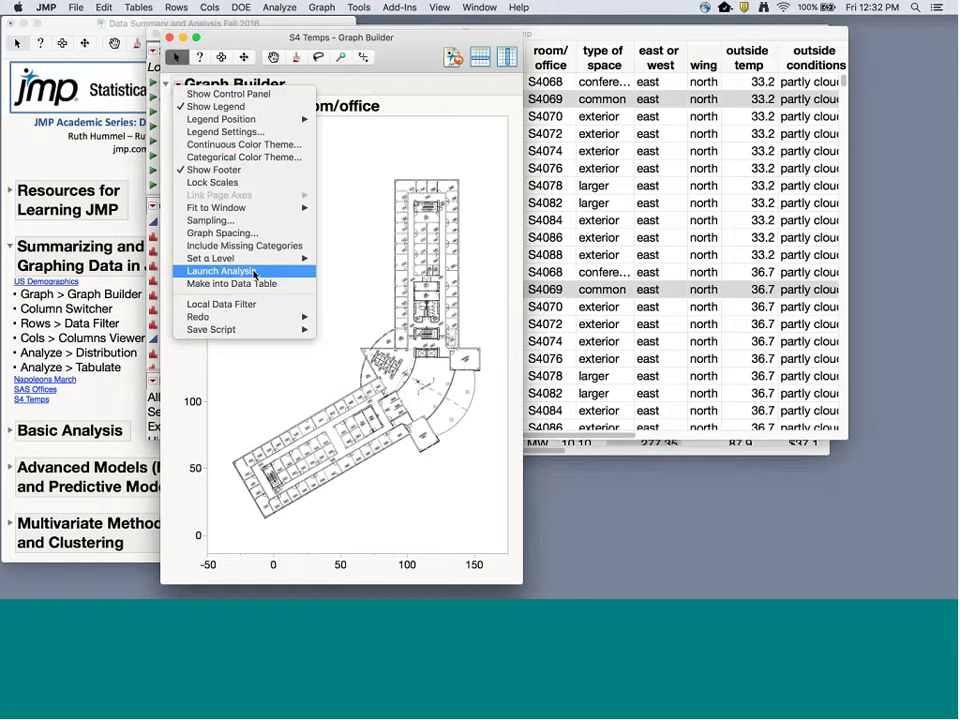
mouse_move(263, 339)
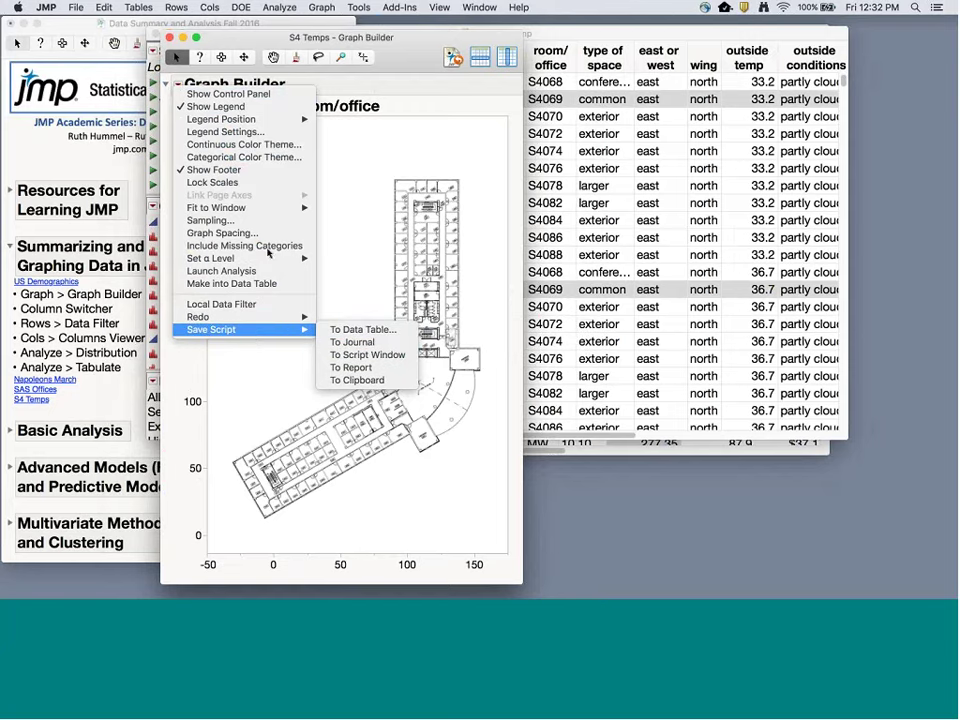
left_click(172, 40)
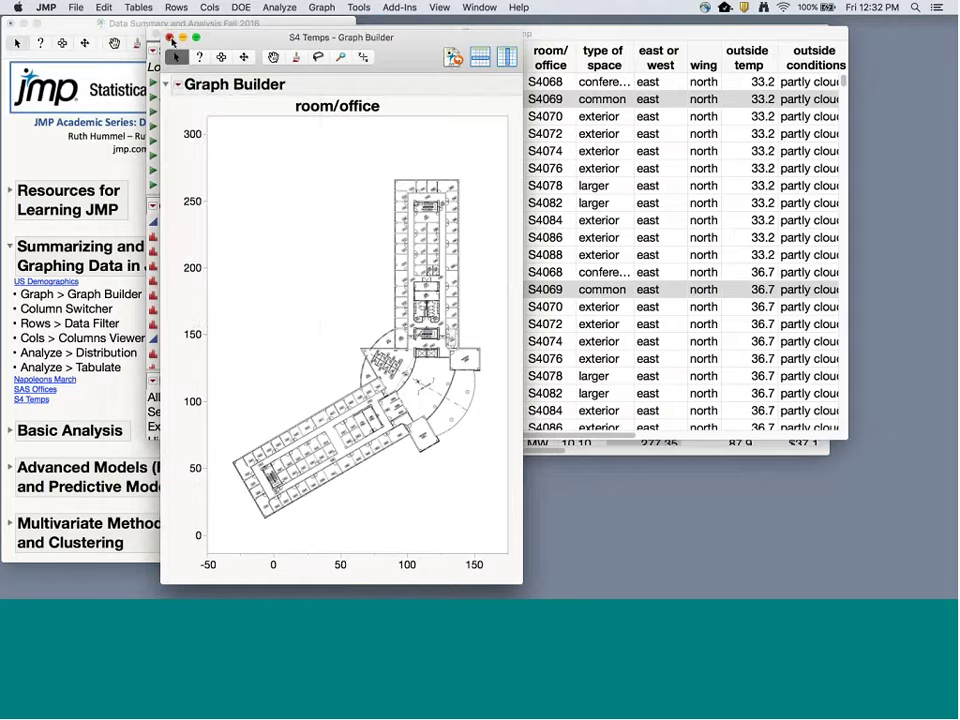
left_click(171, 38)
Close the S4 Temps table and switch the journal from the Summarizing and Graphing Data section to Basic Analysis.
left_click(156, 35)
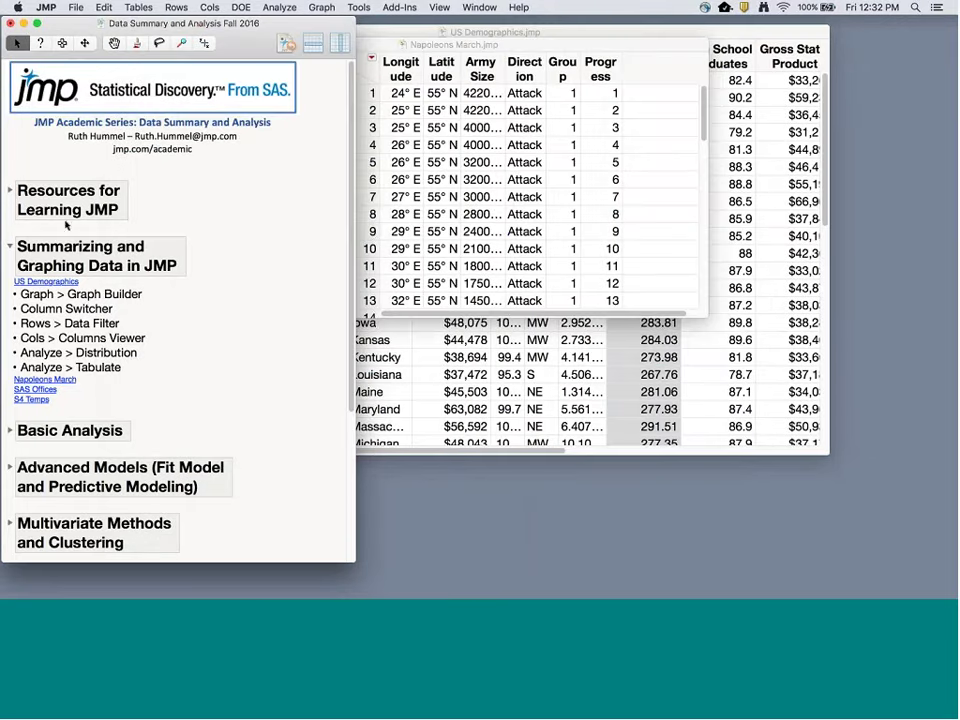
left_click(10, 246)
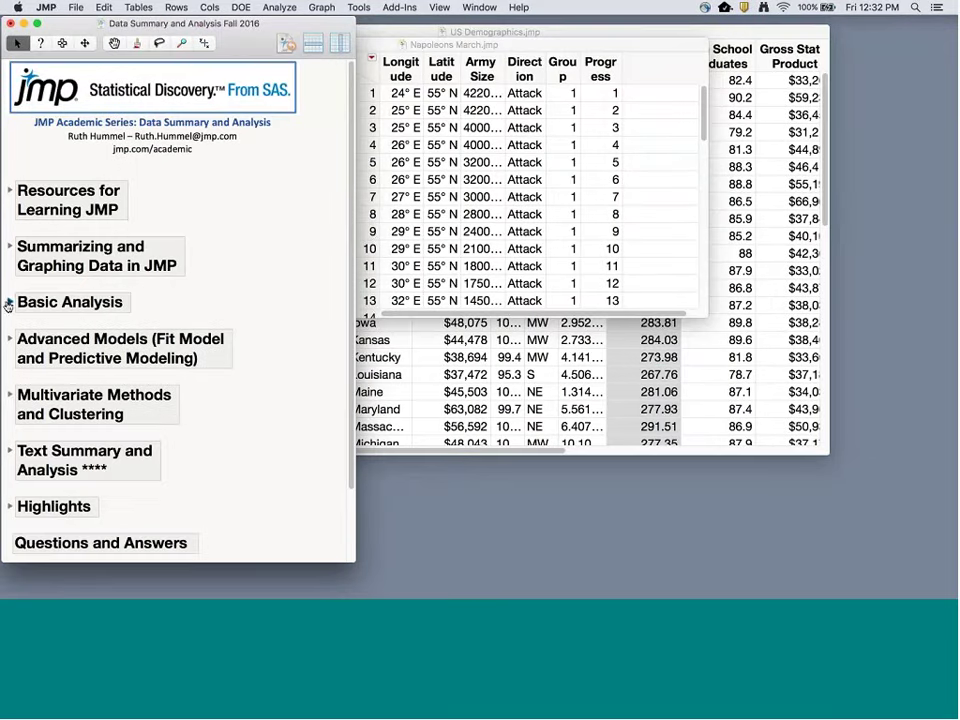
left_click(9, 302)
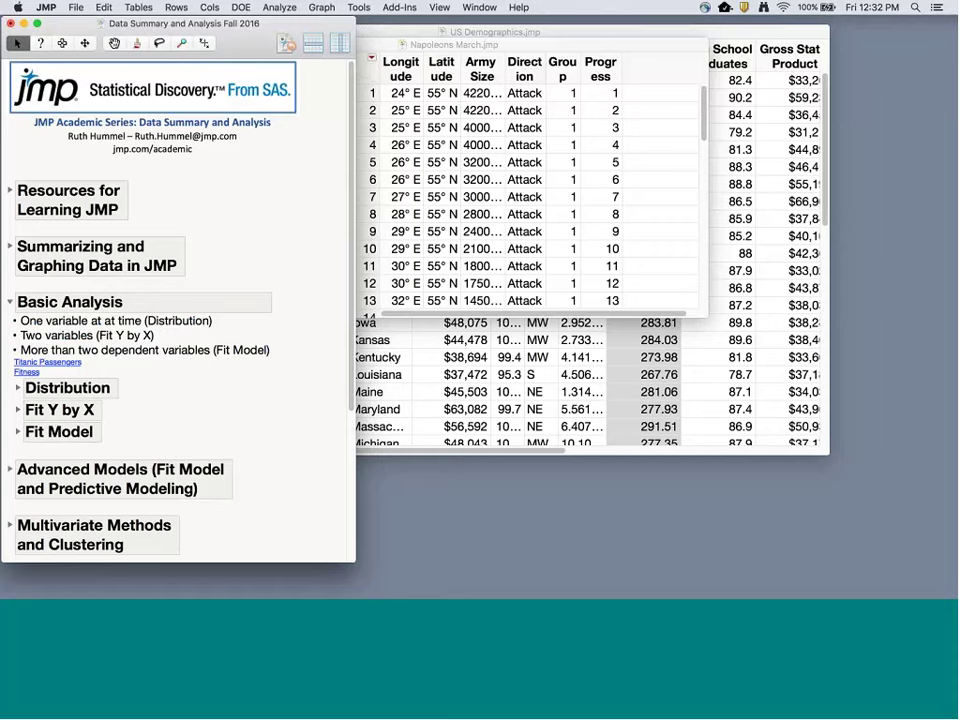
Close the Napoleons March table and the US Demographics table without saving changes.
key("super+w")
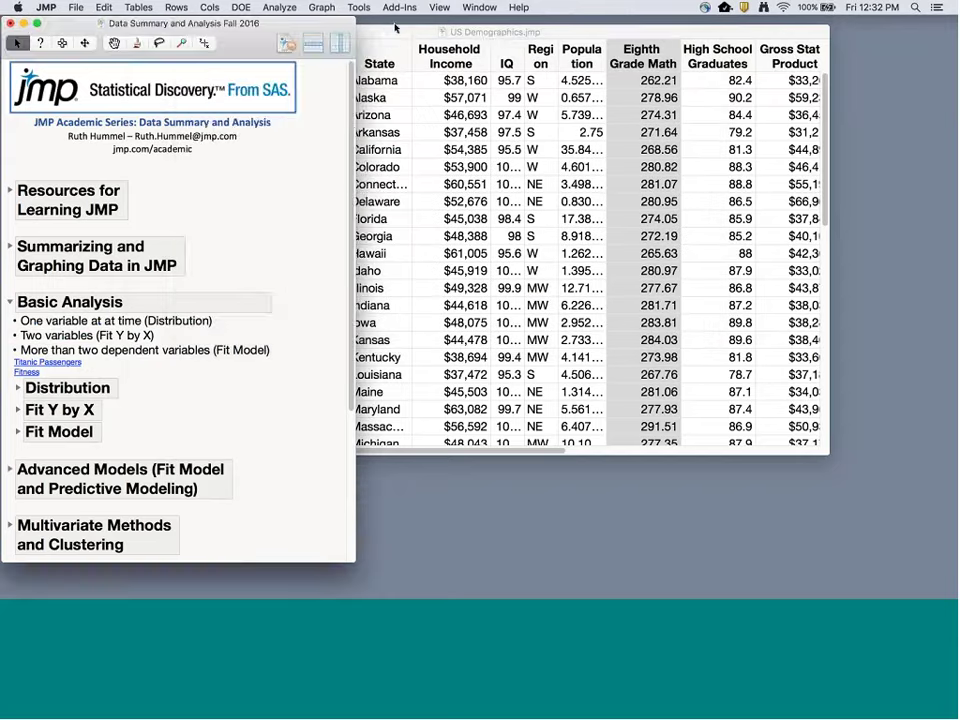
left_click(159, 33)
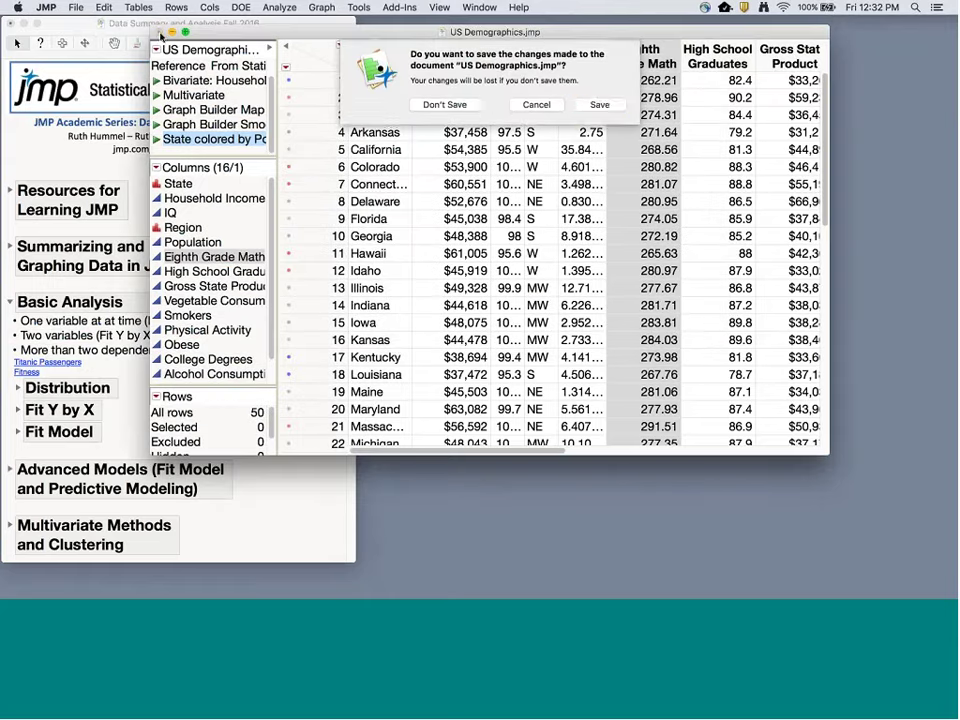
left_click(444, 104)
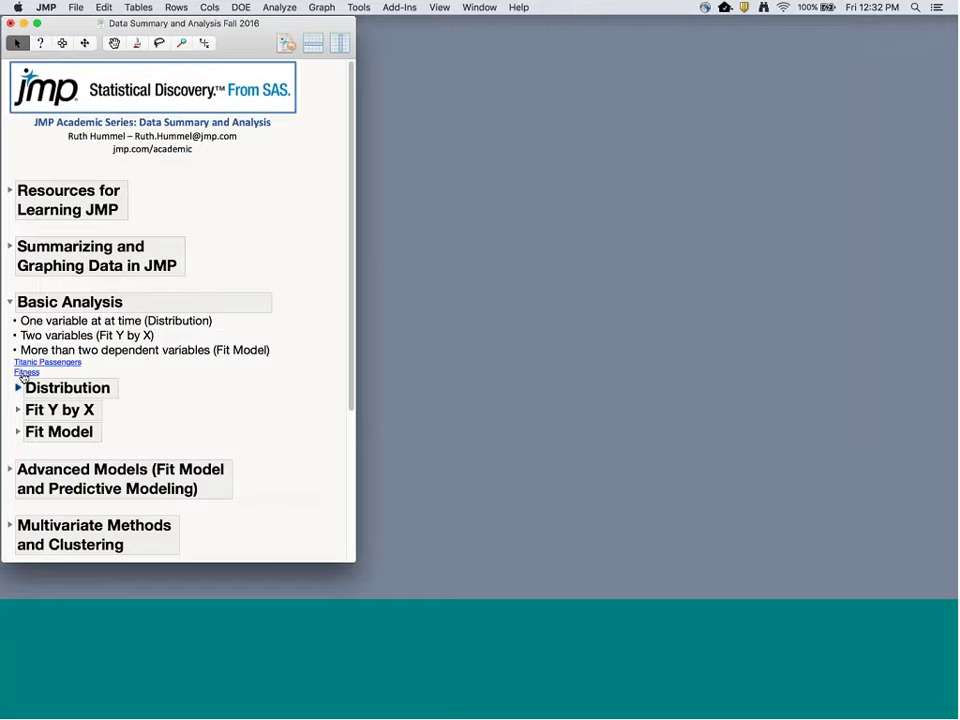
Open the Fitness table from the journal and start a Fit Y by X analysis with Oxy as the response.
left_click(24, 372)
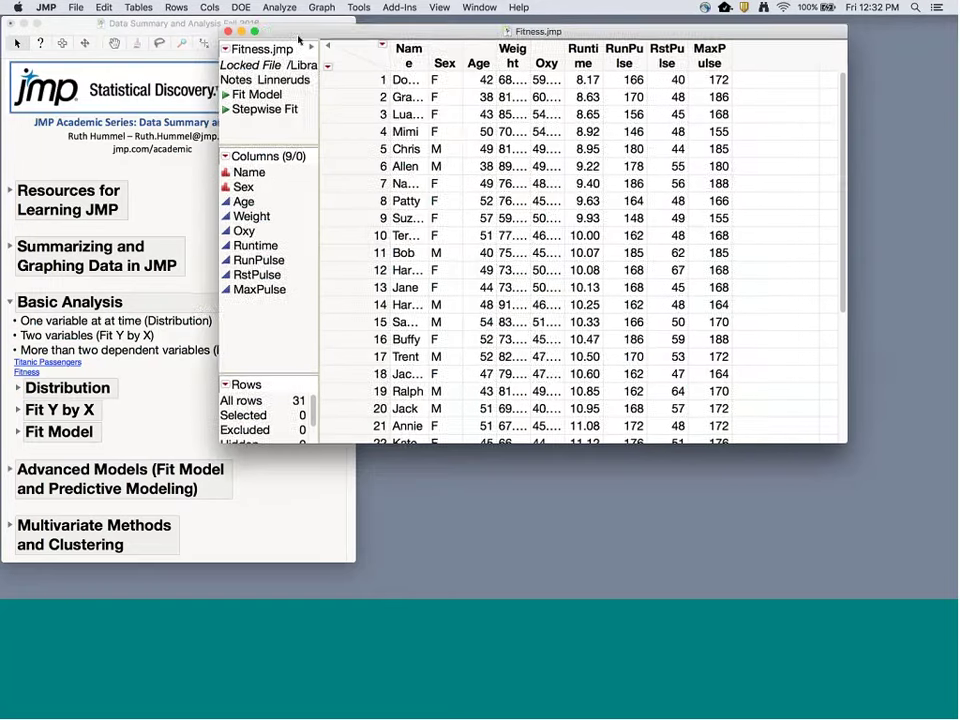
left_click(279, 8)
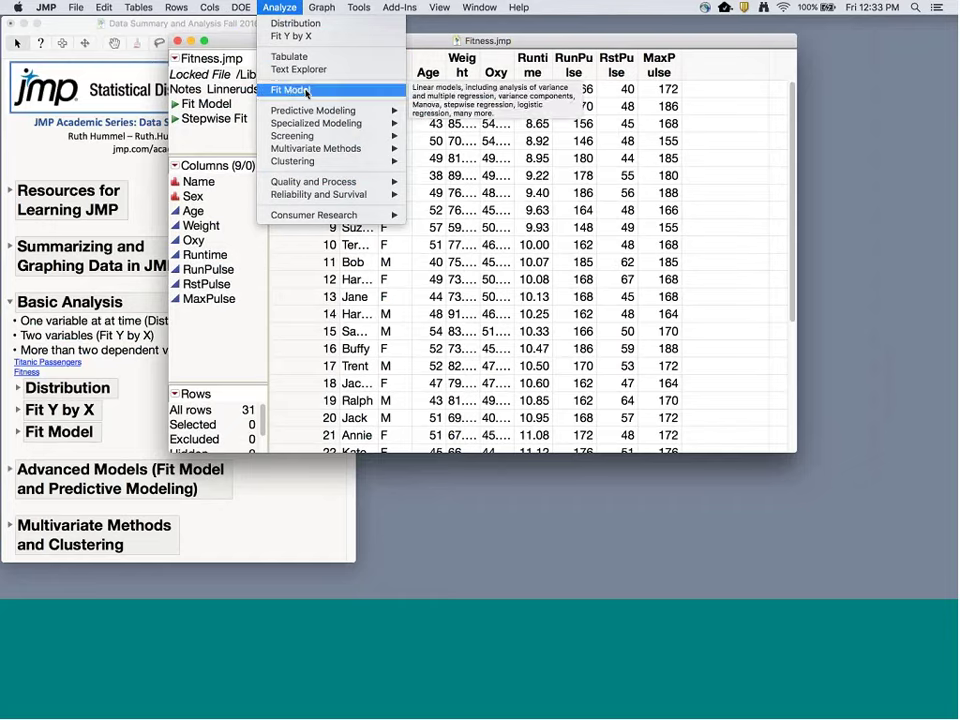
left_click(289, 38)
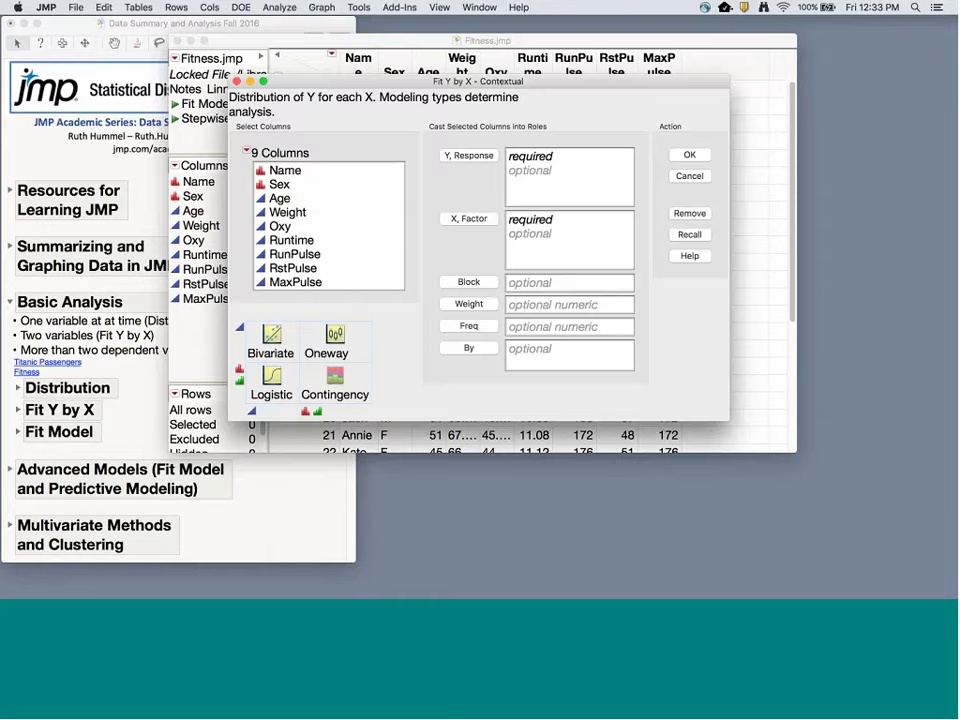
left_click(285, 227)
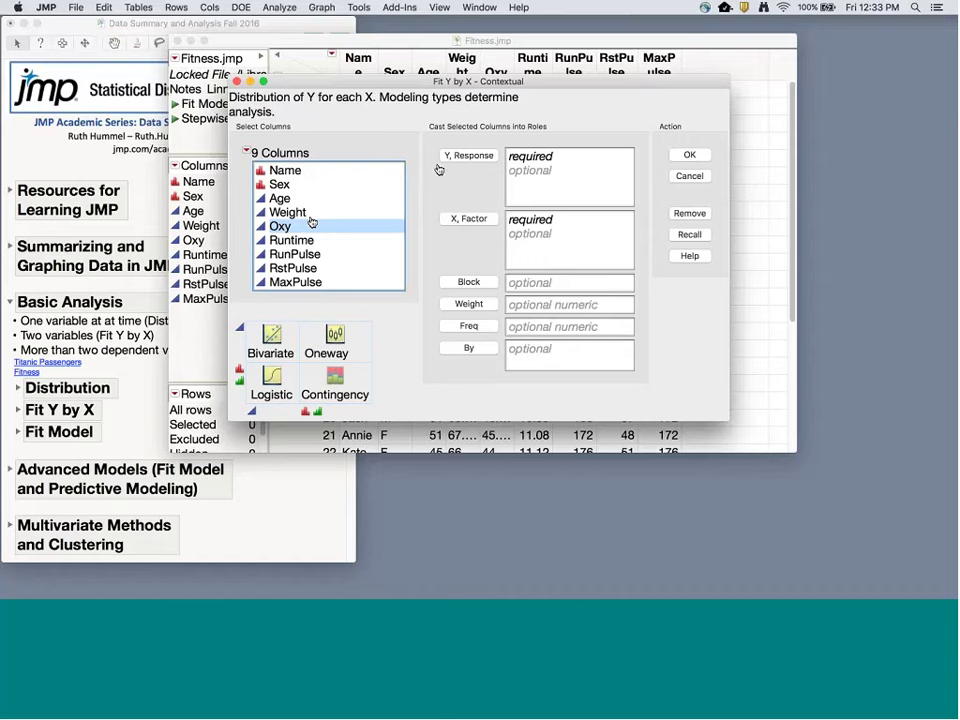
left_click(466, 156)
Assign Age and Sex as the X factors and run the Fit Y by X analysis.
left_click(280, 198)
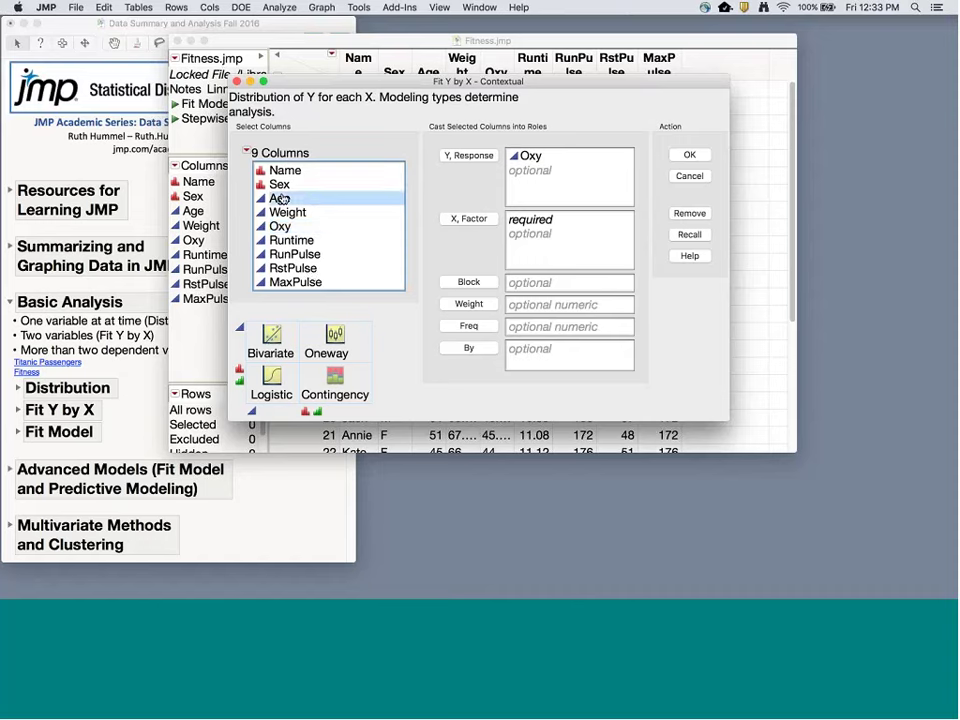
left_click(469, 218)
left_click(277, 184)
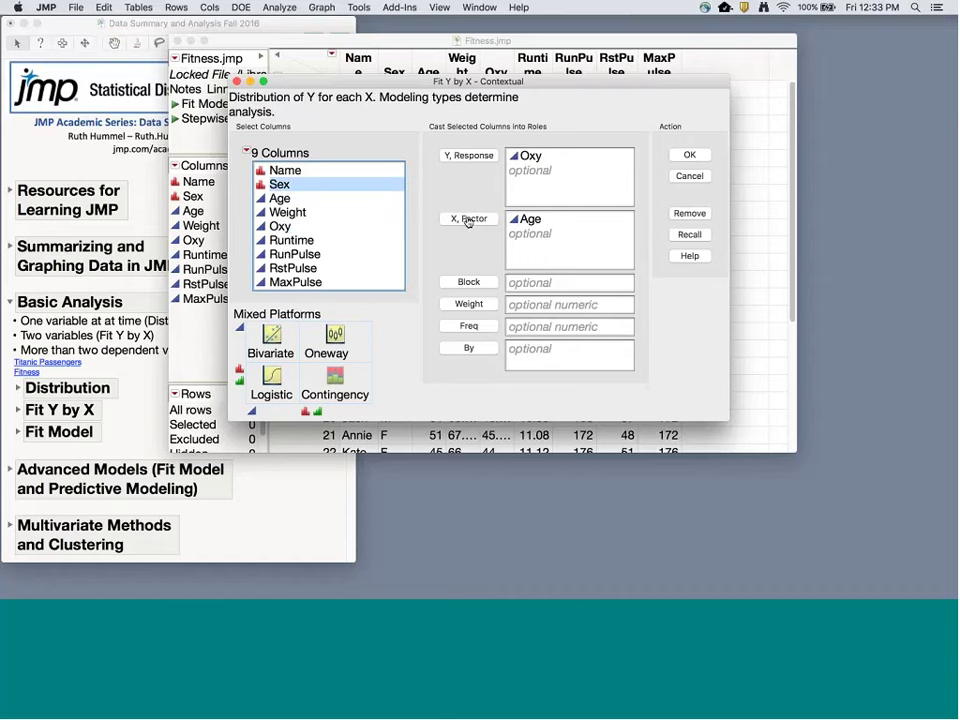
left_click(468, 219)
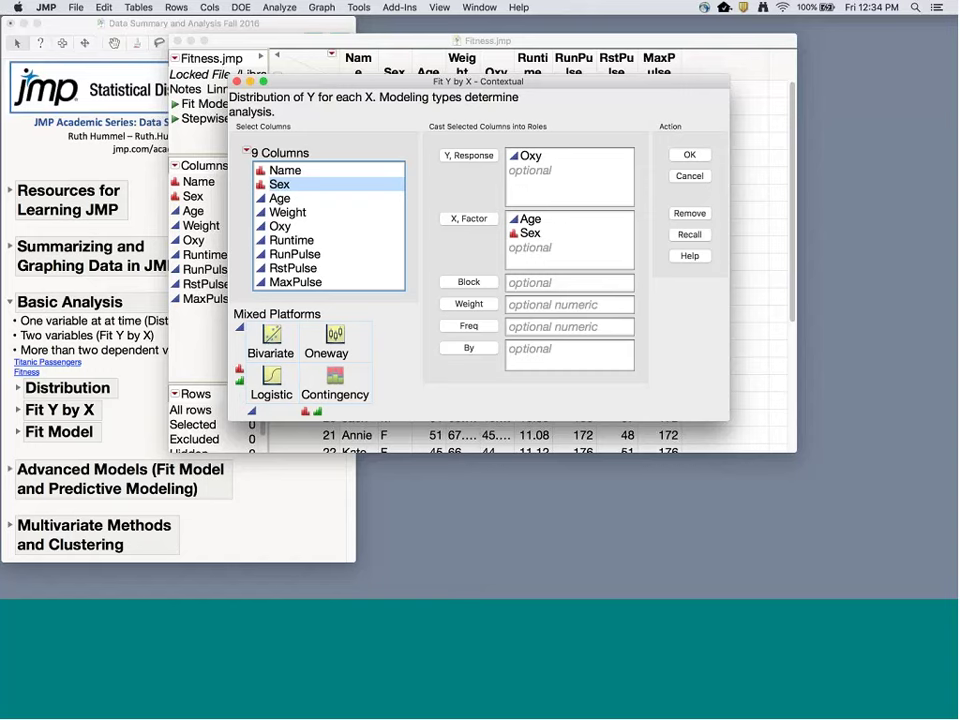
left_click(526, 231)
left_click(527, 219, "shift")
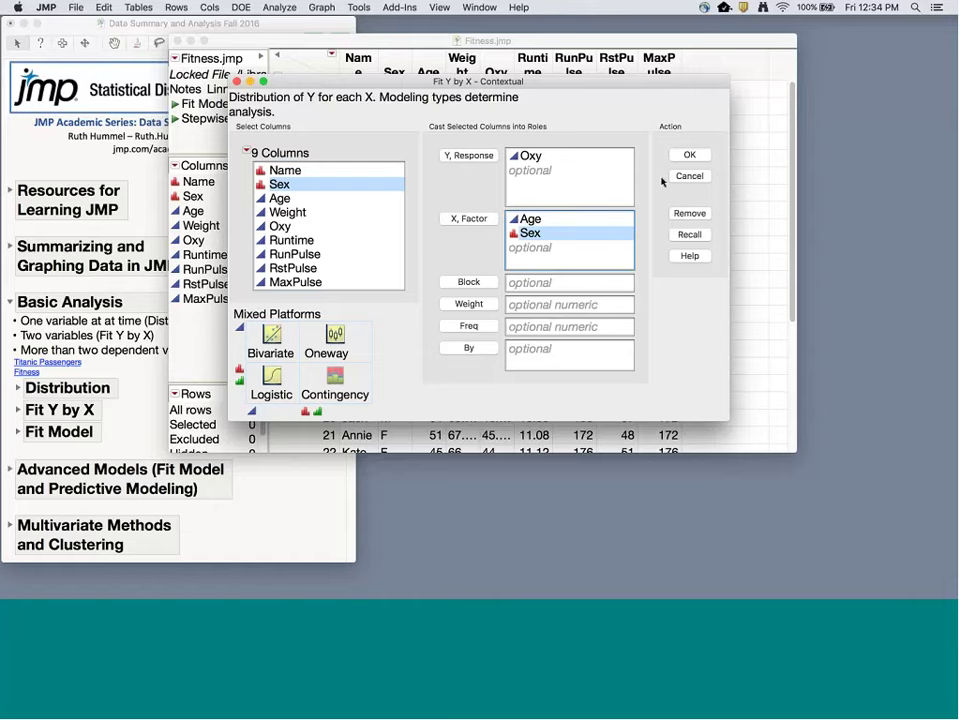
left_click(688, 156)
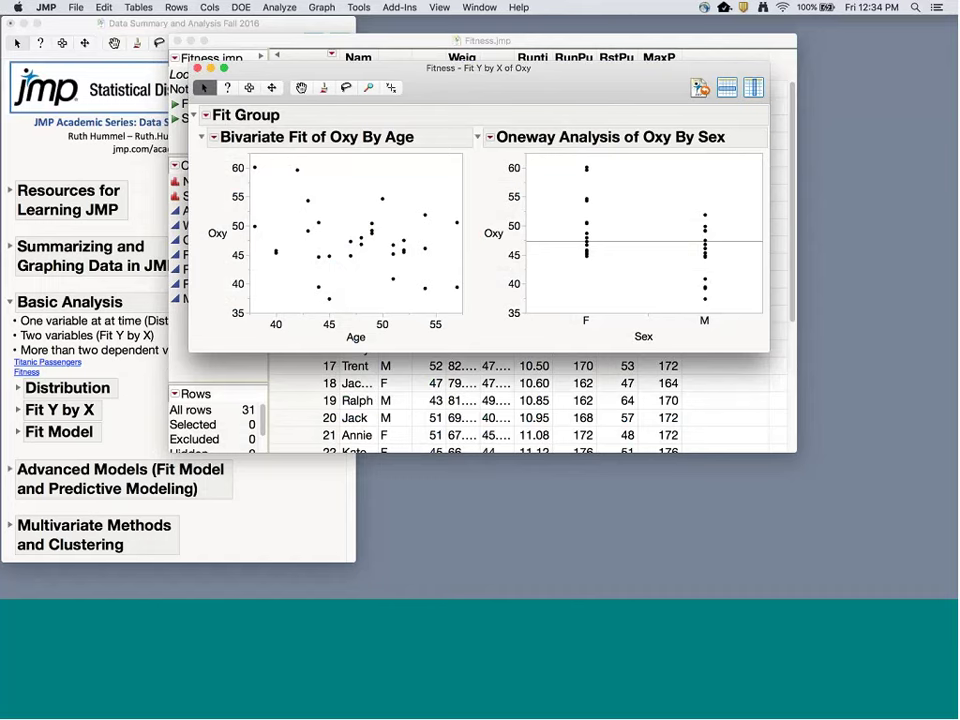
Fit a straight line to the bivariate plot of Oxy by Age and review its report.
left_click(213, 138)
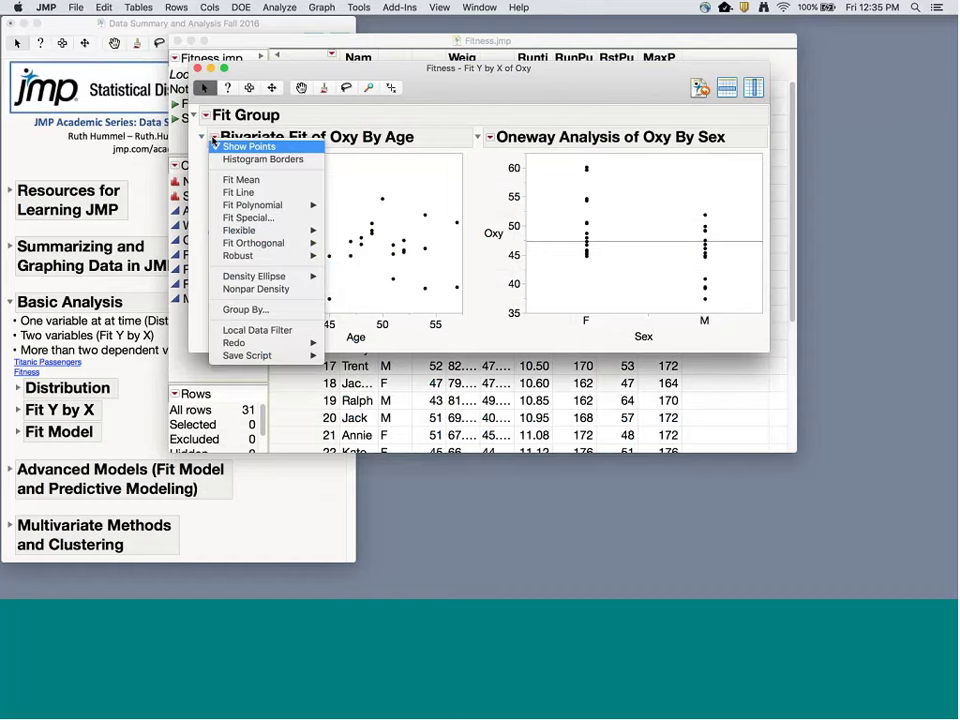
left_click(240, 193)
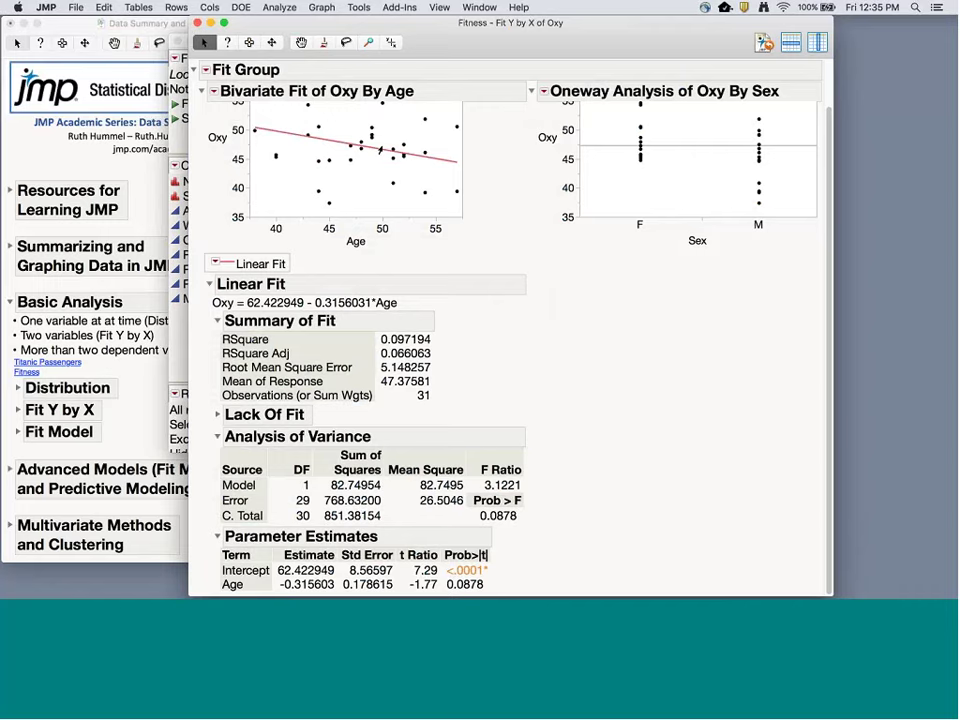
scroll(491, 204, "up", 1)
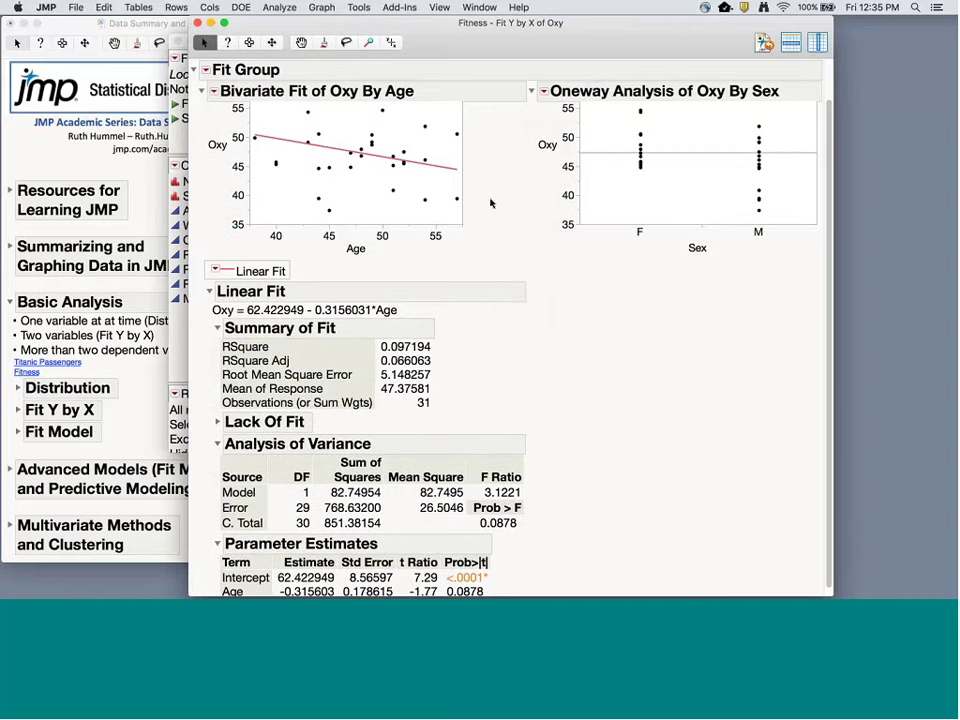
Add confidence curves and shading for both the fit and individual values to the linear fit of Oxy by Age.
left_click(216, 287)
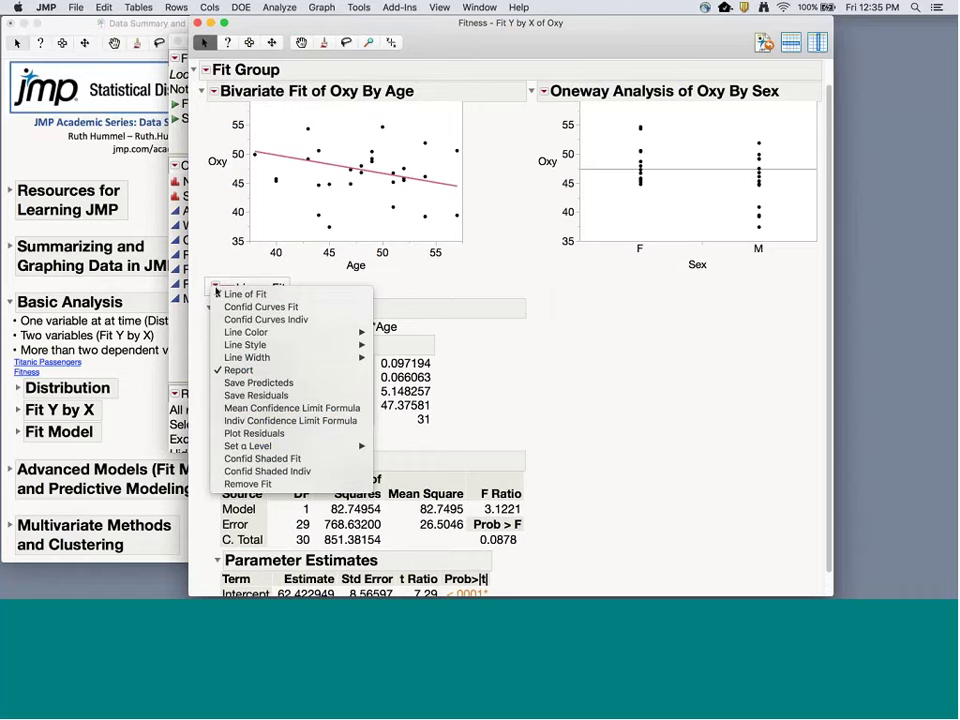
left_click(233, 309)
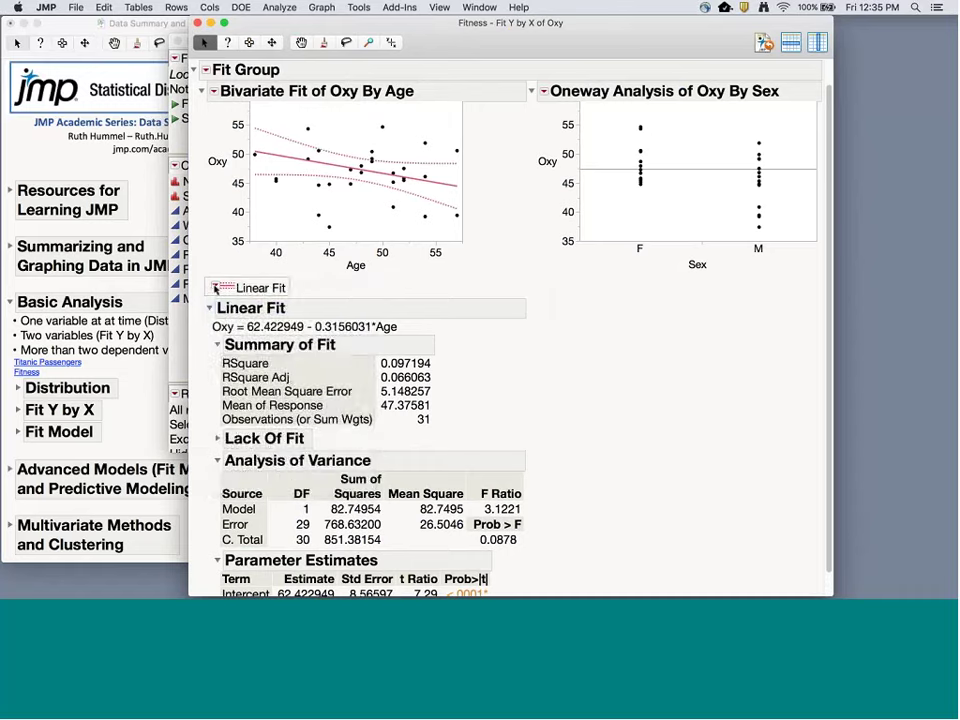
left_click(216, 287)
left_click(238, 321)
left_click(216, 287)
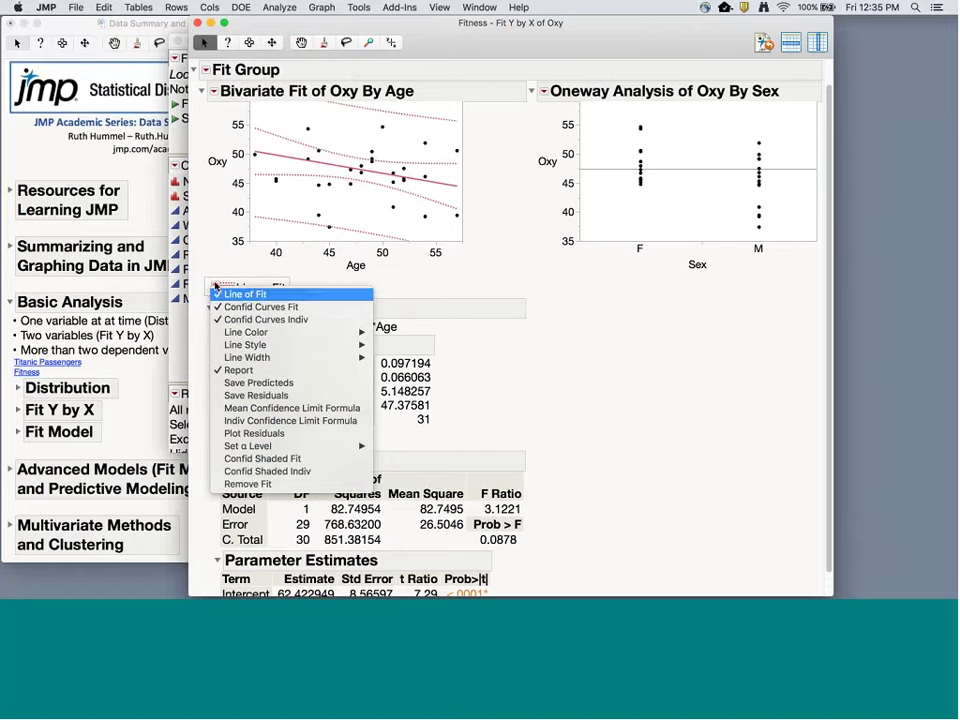
left_click(280, 458)
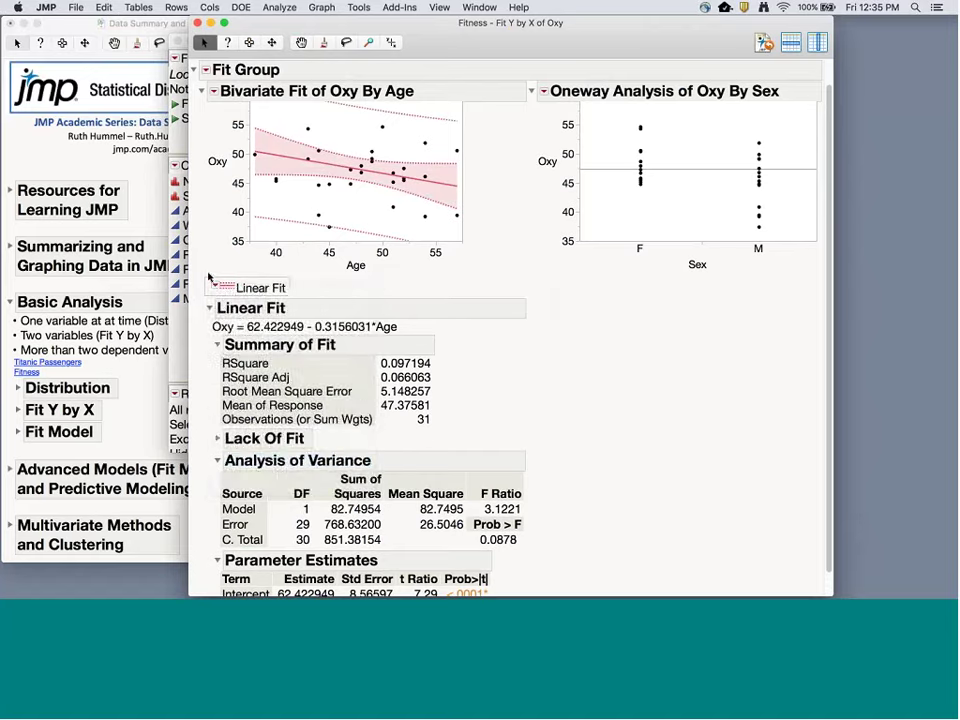
left_click(216, 287)
left_click(285, 471)
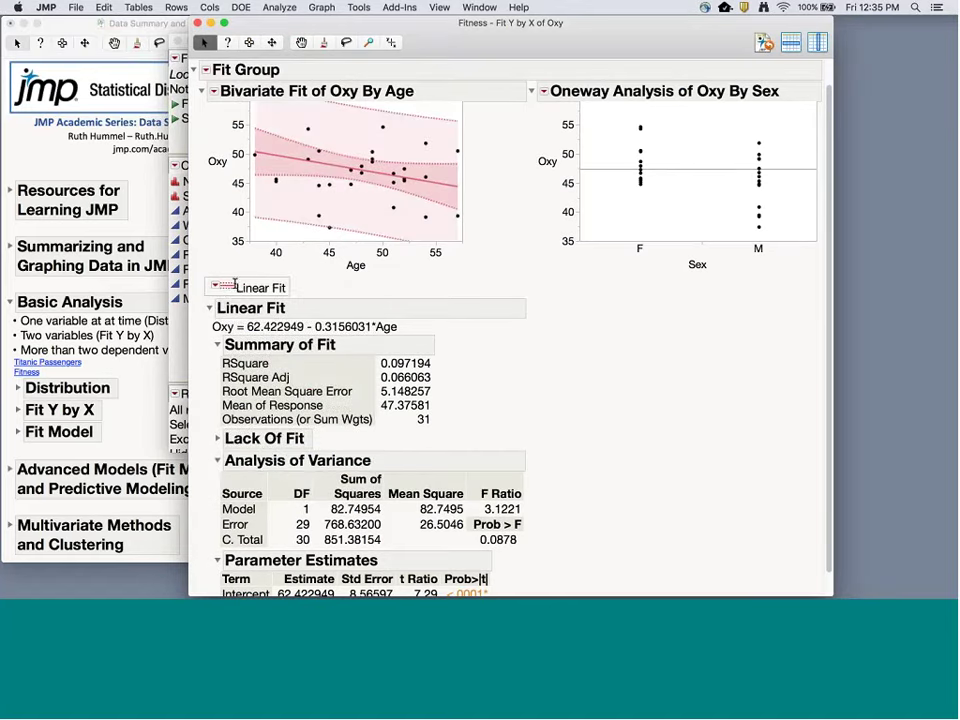
Plot the residuals of the linear fit of Oxy by Age and review the diagnostics plots.
left_click(216, 287)
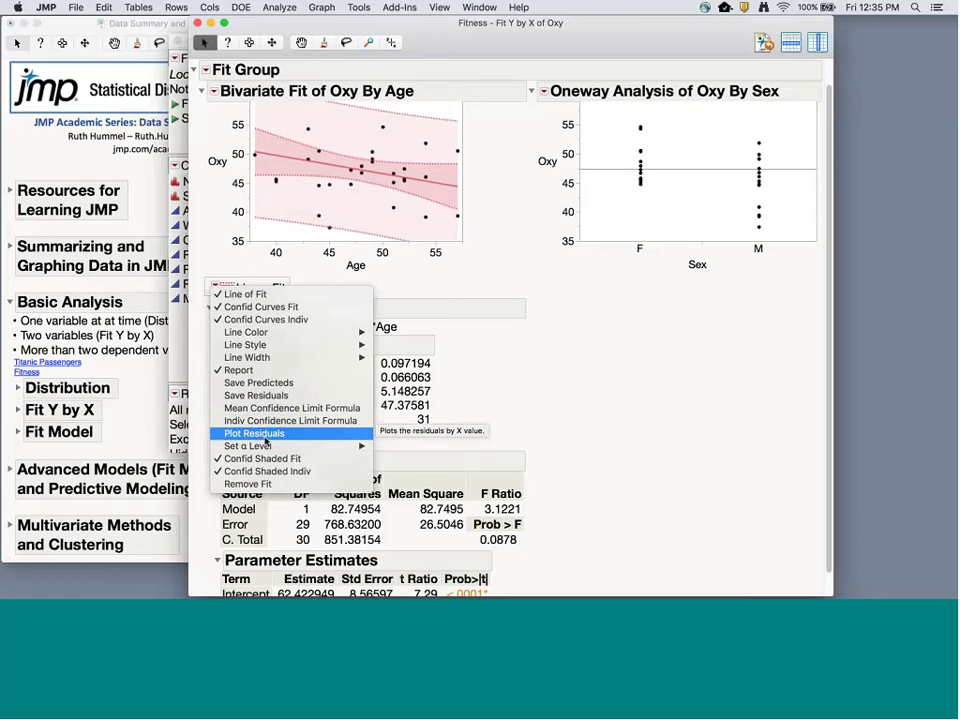
left_click(293, 434)
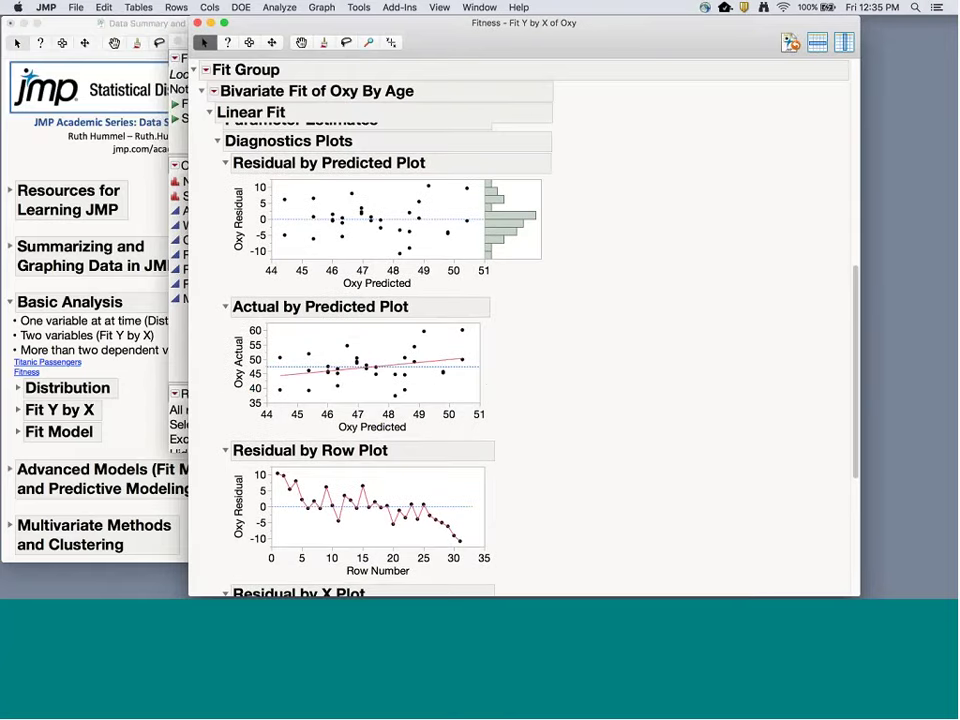
scroll(505, 410, "down", 2)
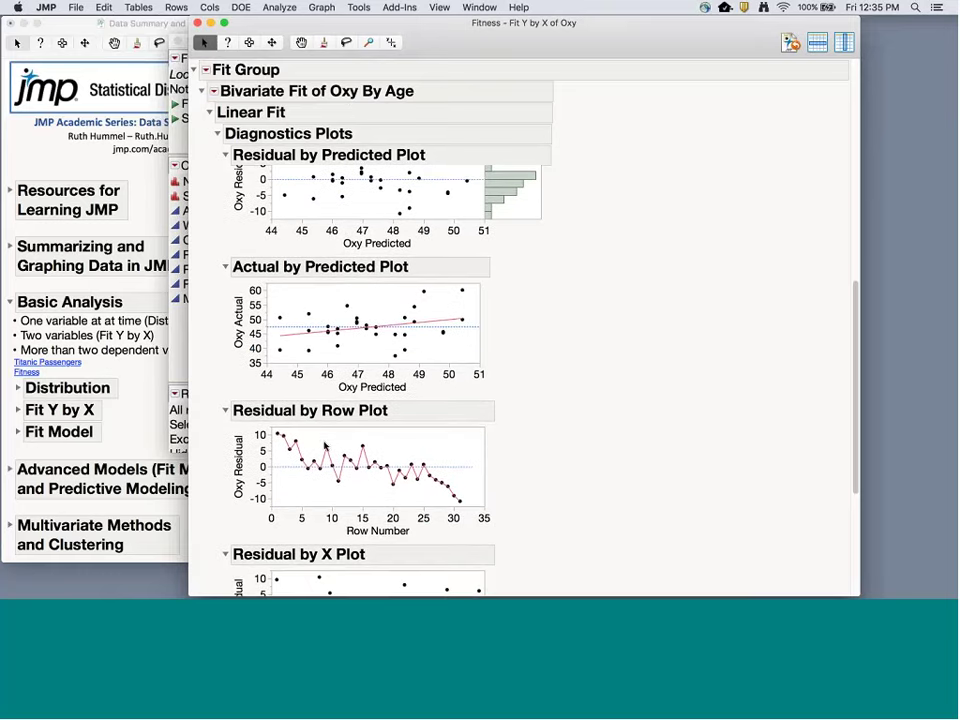
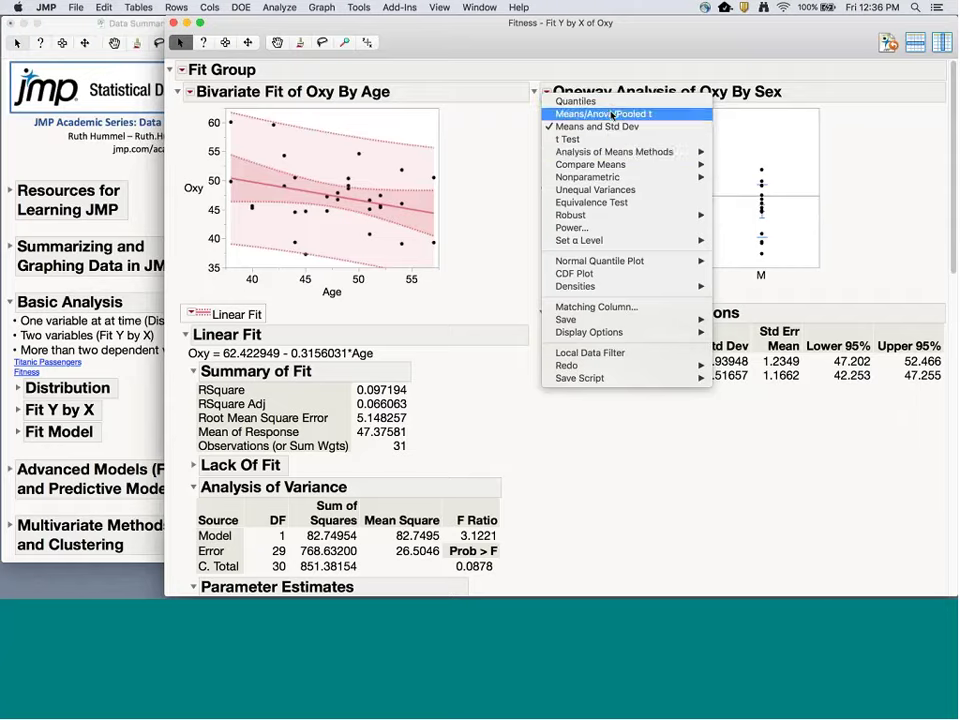
Add Means/Anova/Pooled t to the oneway analysis of Oxy by Sex and review the t test and Anova results.
left_click(590, 113)
scroll(894, 388, "down", 2)
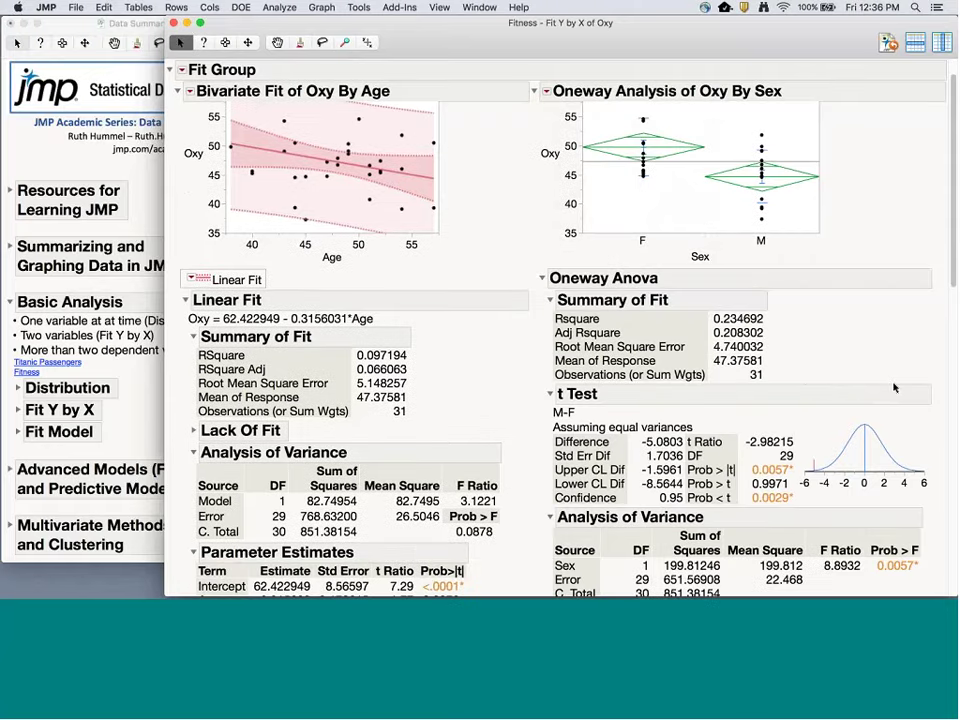
scroll(894, 388, "down", 8)
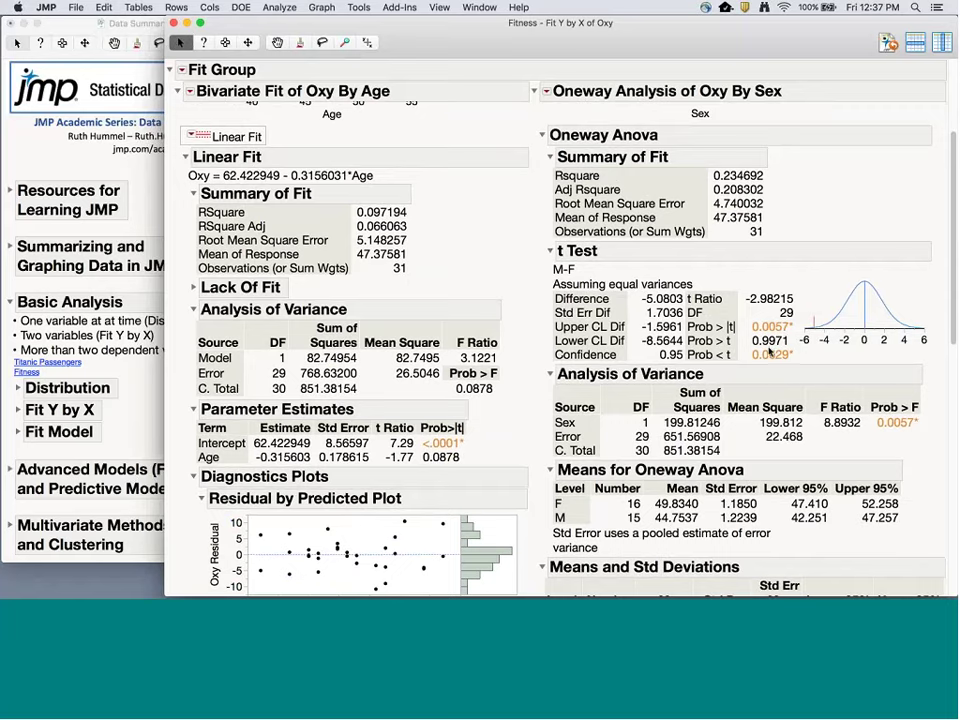
mouse_move(778, 354)
scroll(897, 404, "down", 3)
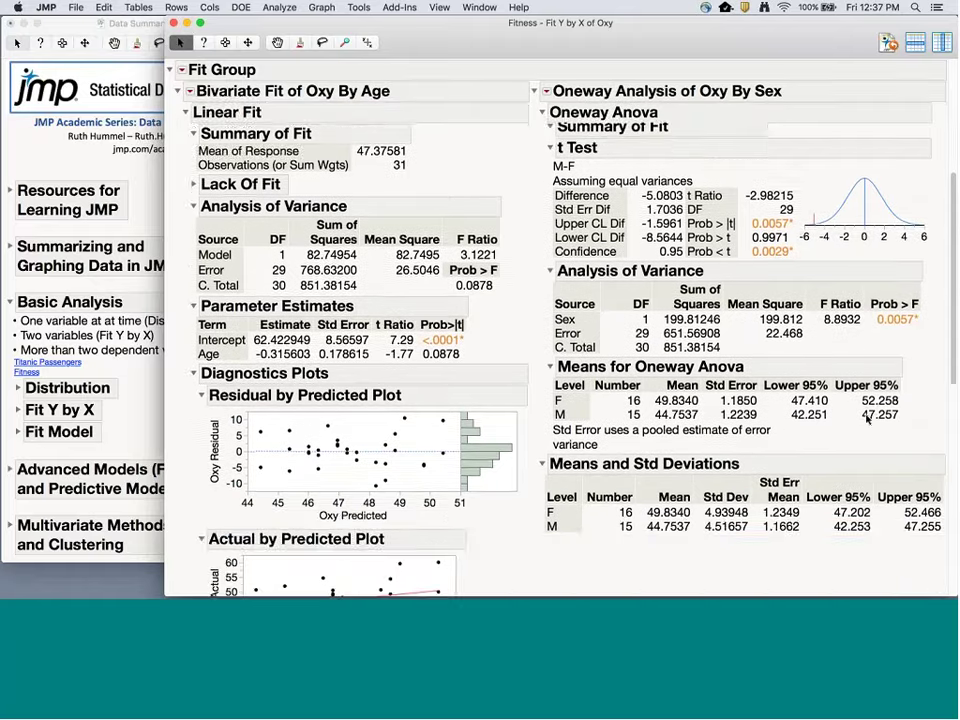
scroll(880, 410, "up", 10)
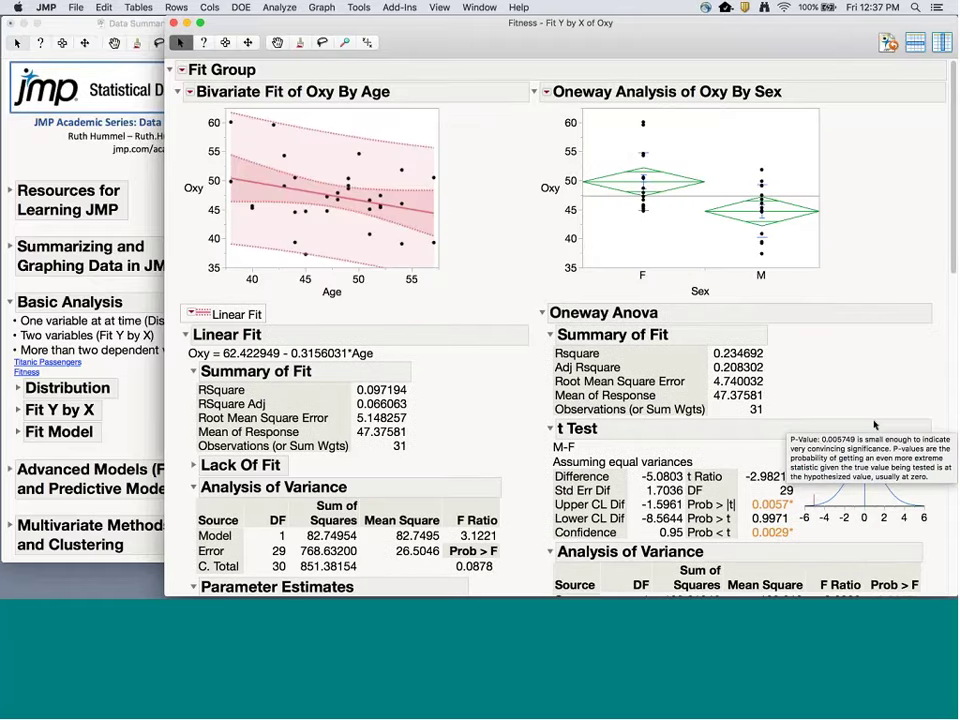
left_click(546, 91)
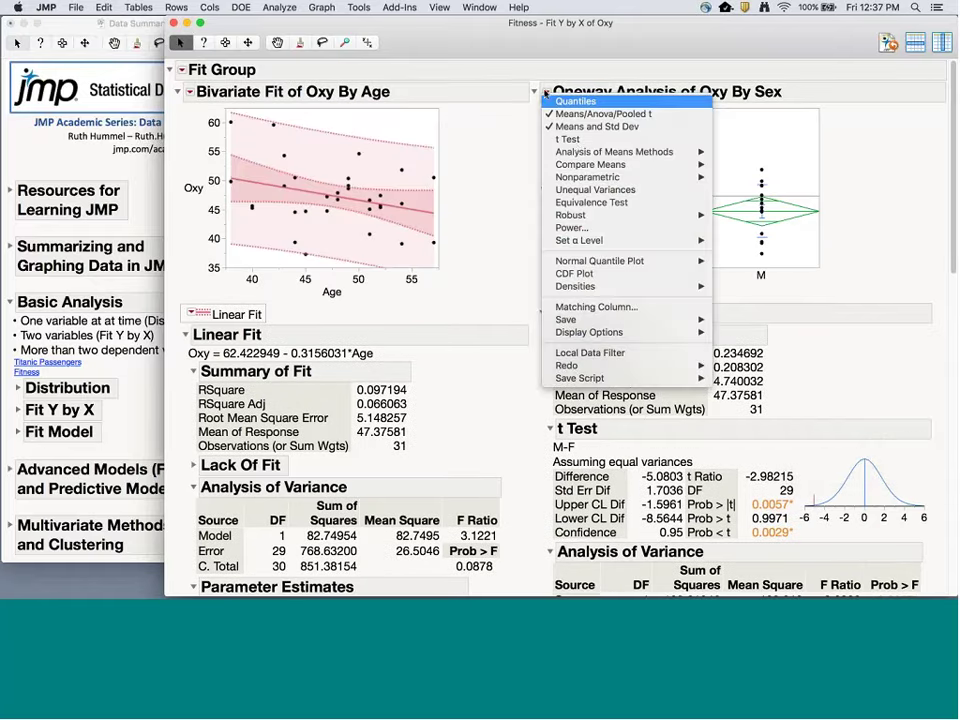
mouse_move(600, 164)
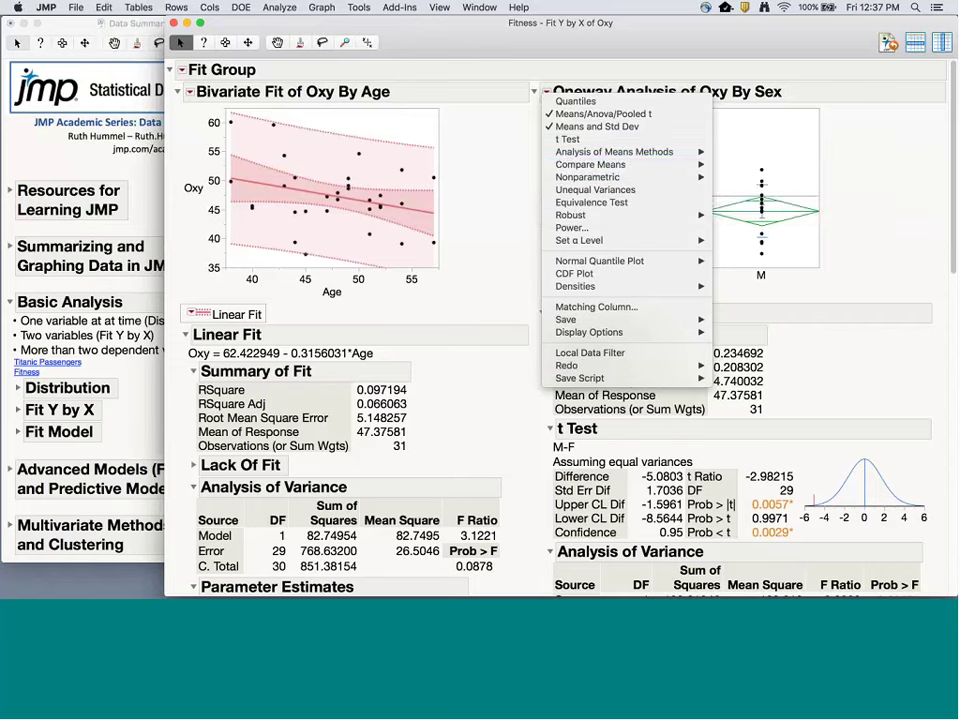
left_click(425, 62)
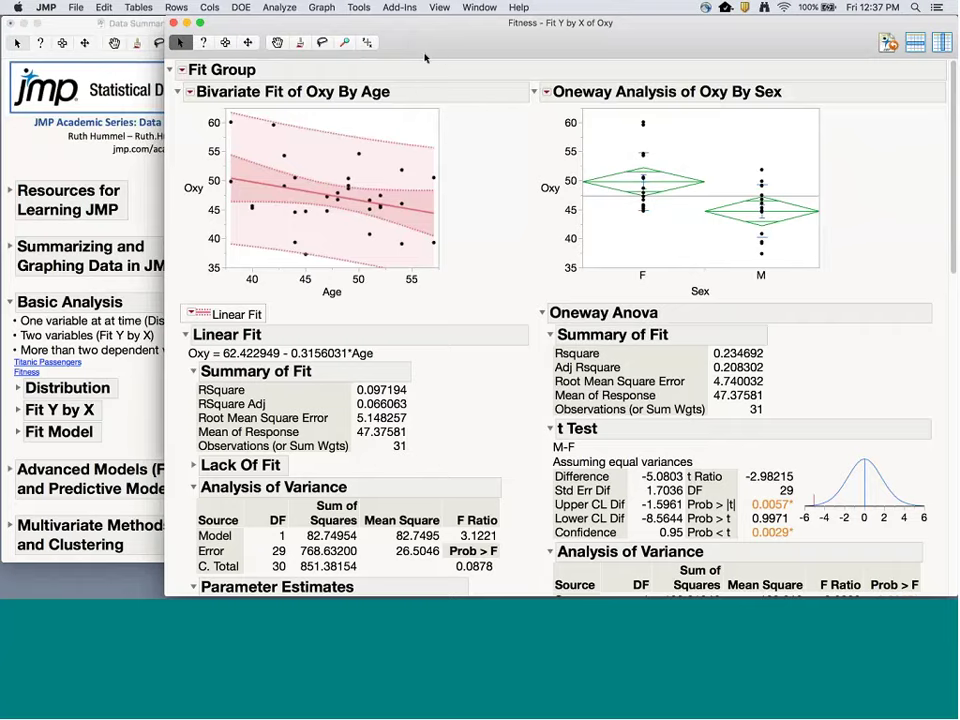
Close the Fit Y by X report of Oxy and open the Titanic Passengers table from the journal.
left_click(174, 23)
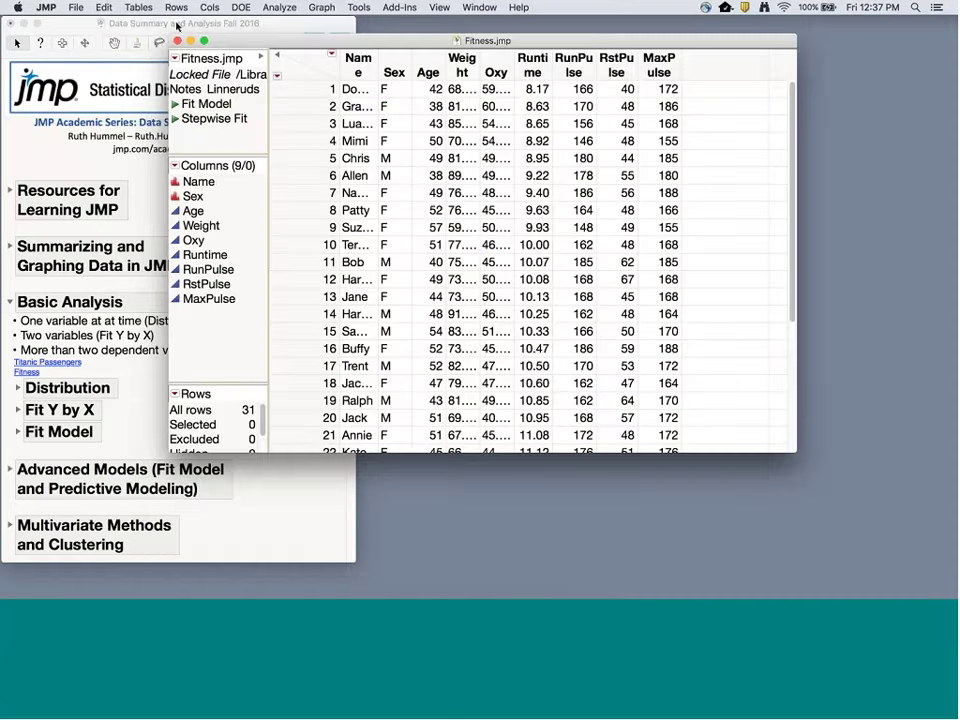
left_click(55, 365)
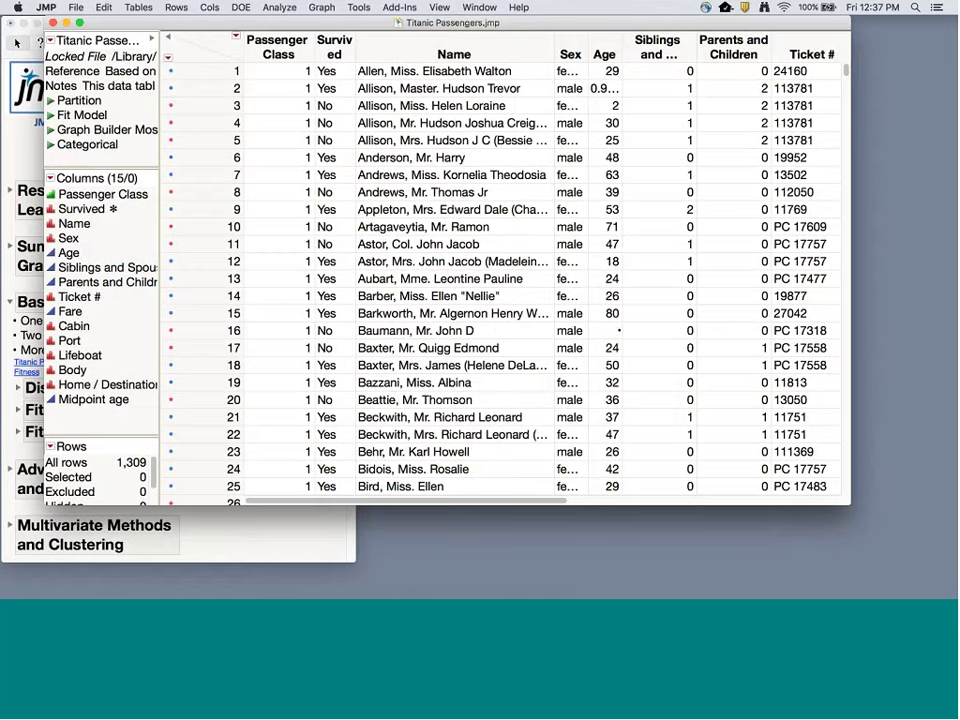
Look over the Survived, Passenger Class, Sex, Age, Siblings and Spouses, and Parents and Children columns of the Titanic Passengers table.
left_click(334, 47)
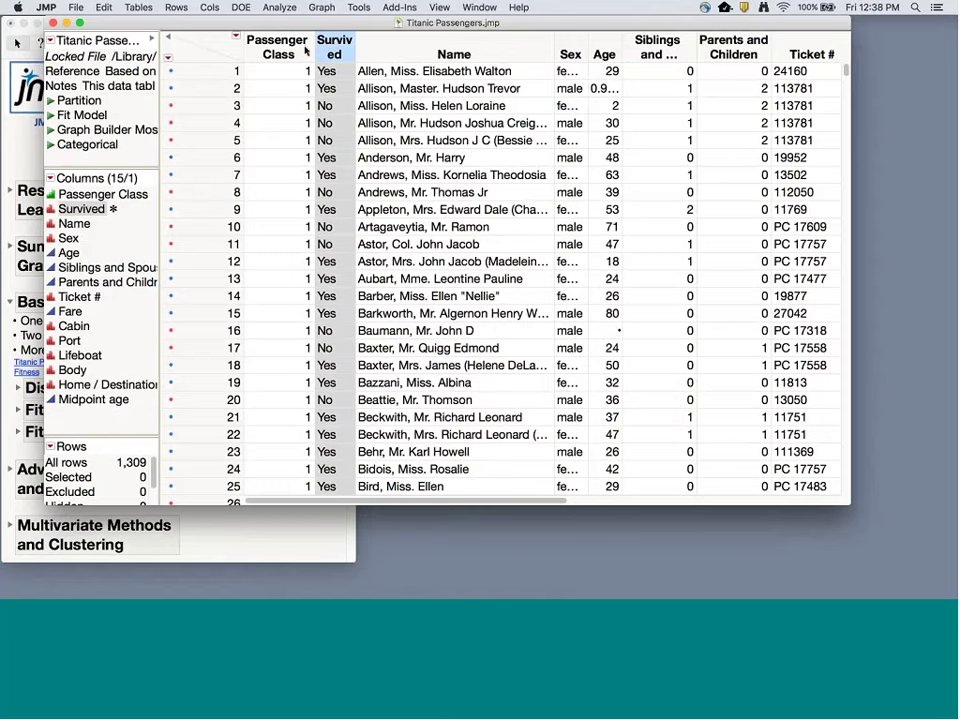
left_click(296, 47)
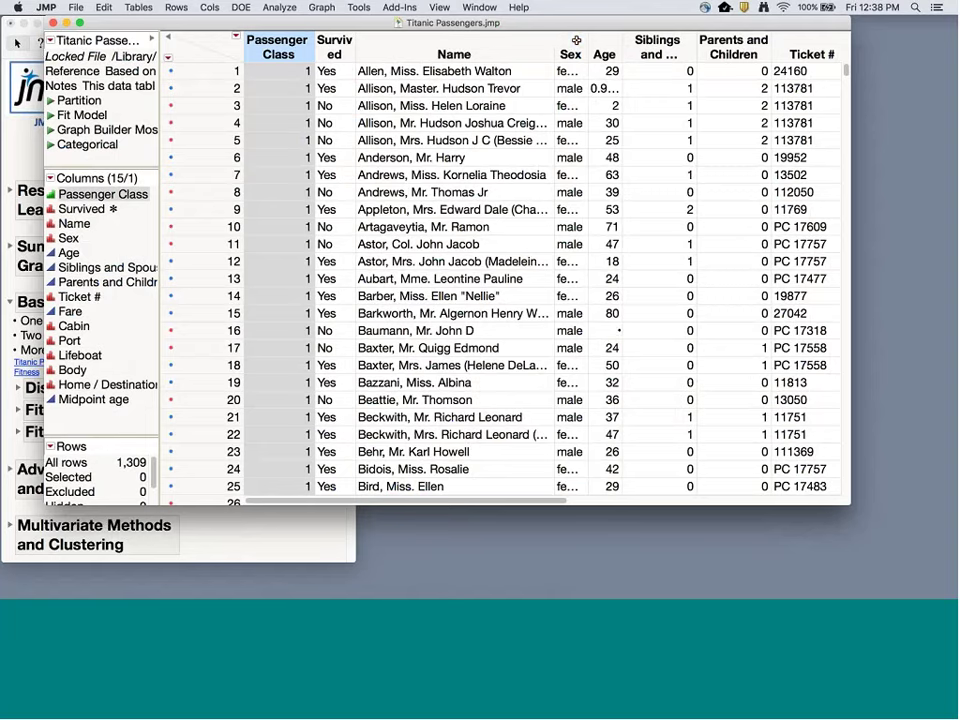
left_click(576, 40)
left_click(606, 40)
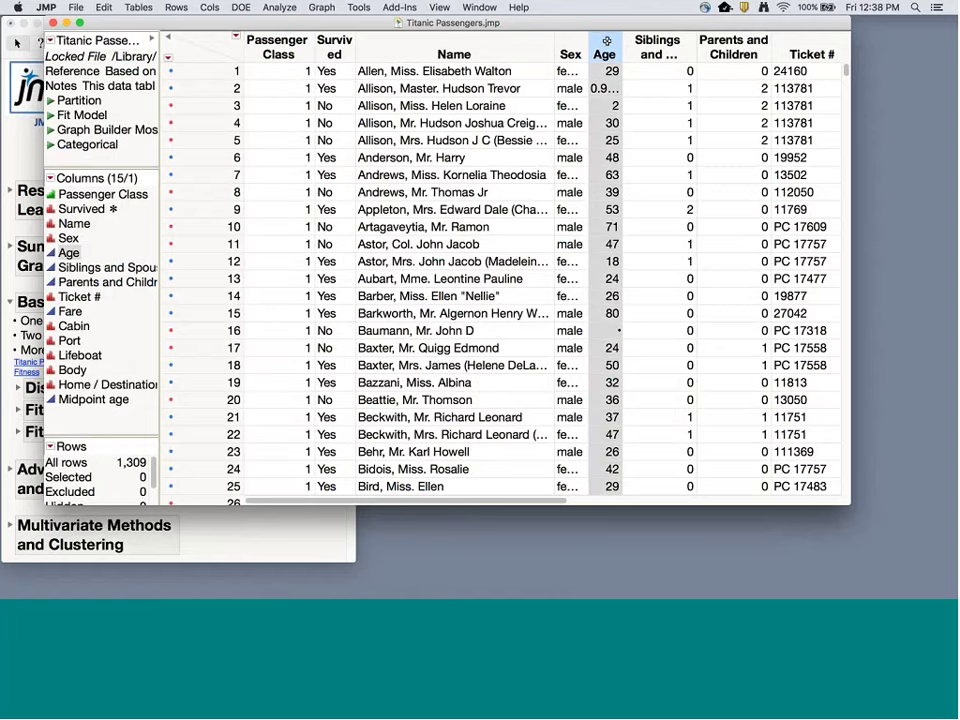
left_click(656, 40)
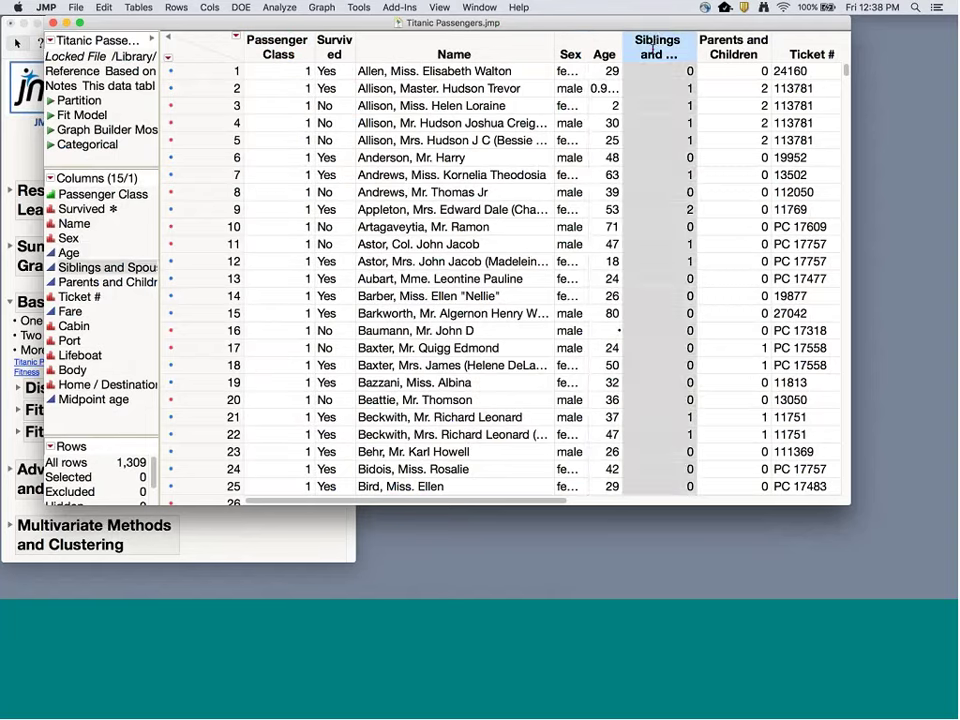
left_click(743, 48)
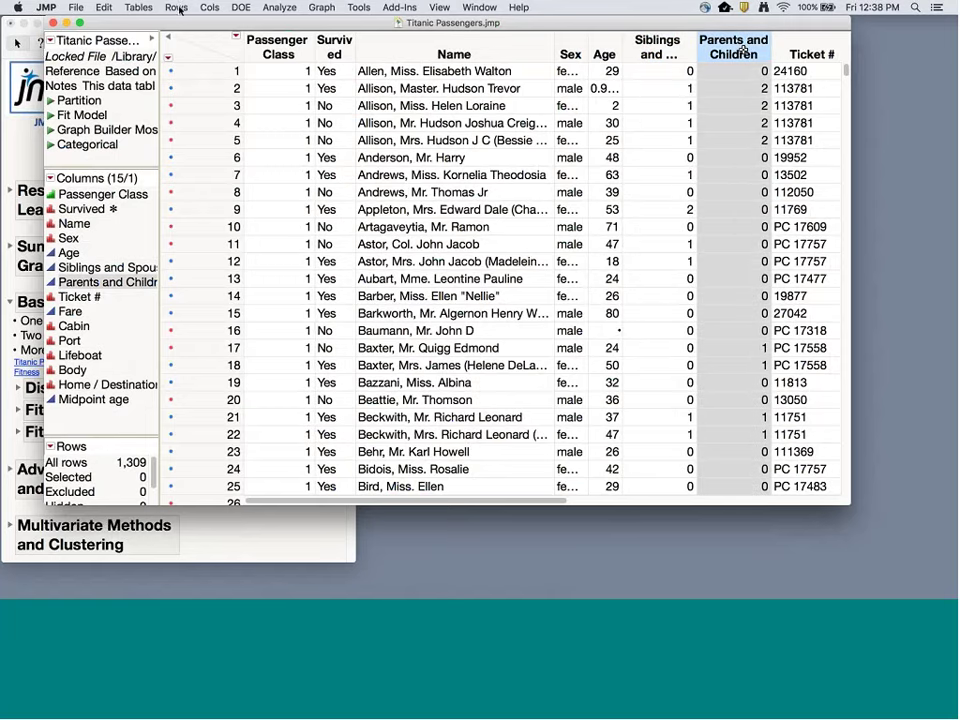
Start a Fit Y by X analysis of the Titanic Passengers data with Survived as the response.
left_click(289, 10)
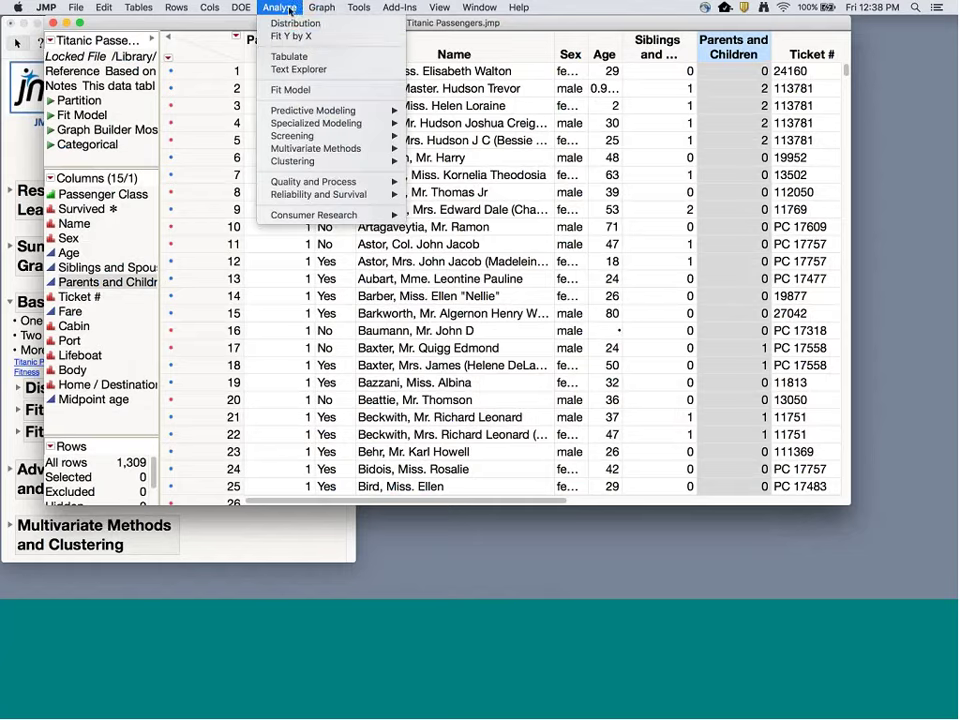
left_click(292, 37)
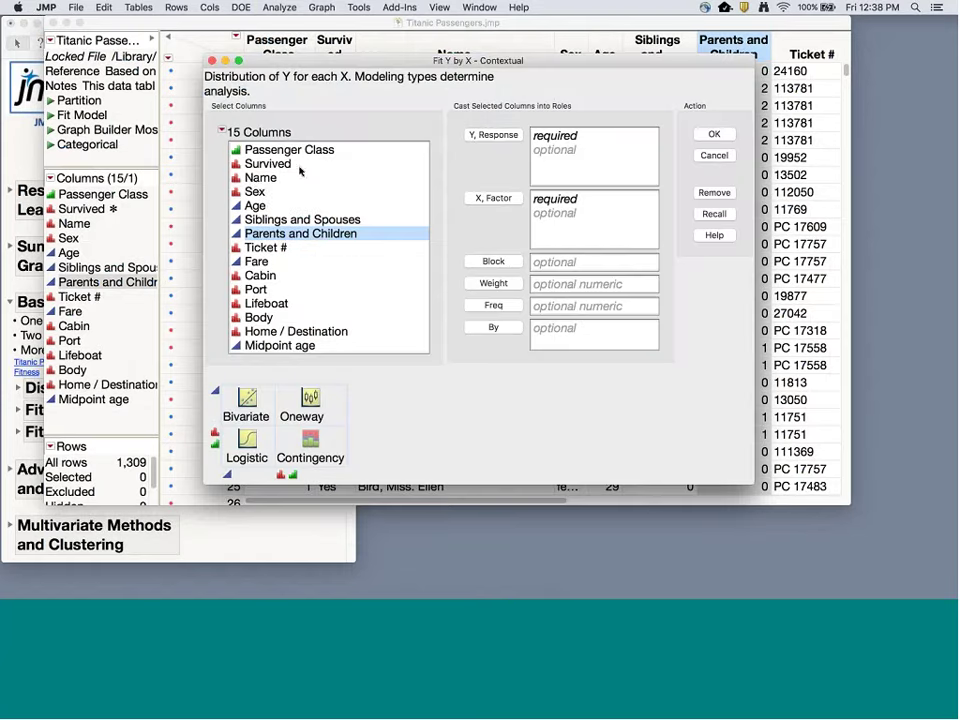
left_click(277, 165)
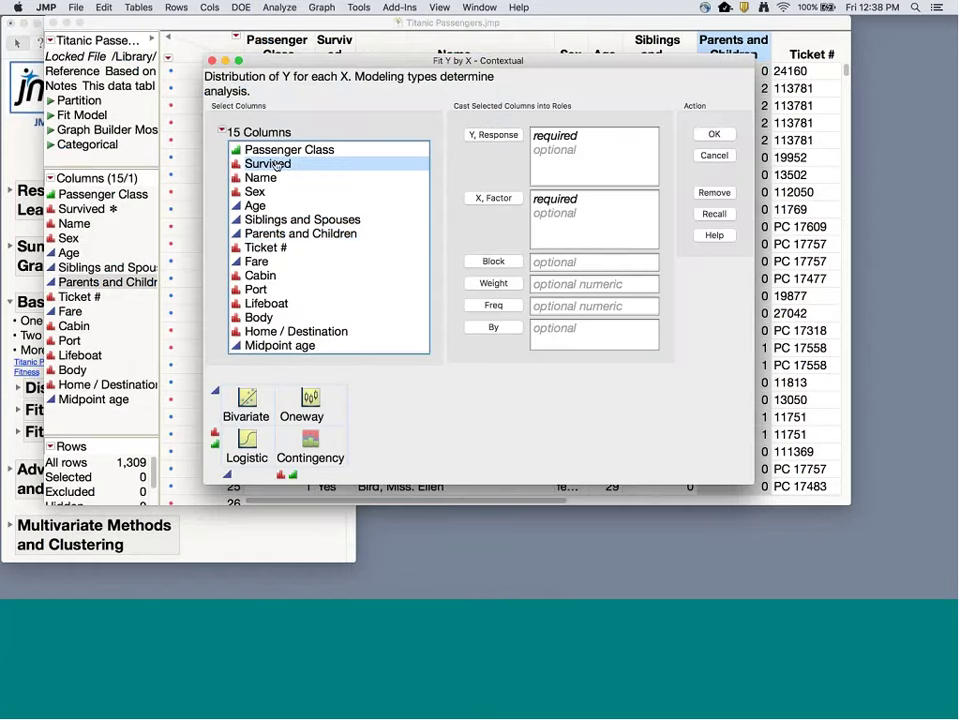
left_click(493, 134)
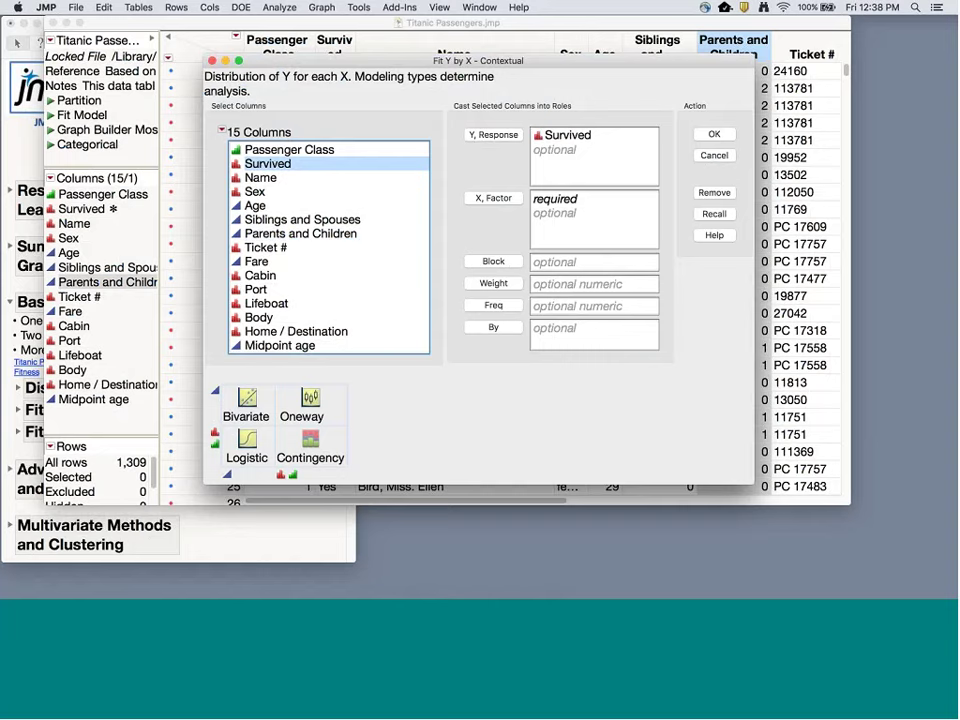
Assign Passenger Class and Age as the X factors and run the Fit Y by X analysis of Survived.
left_click(255, 192)
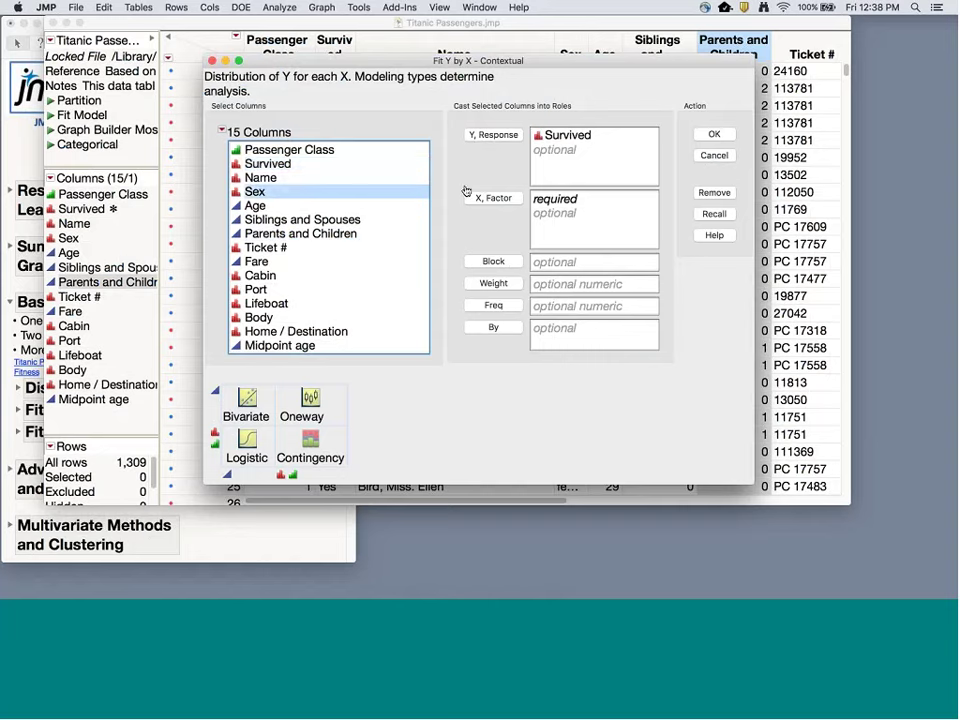
left_click(312, 149)
left_click(493, 198)
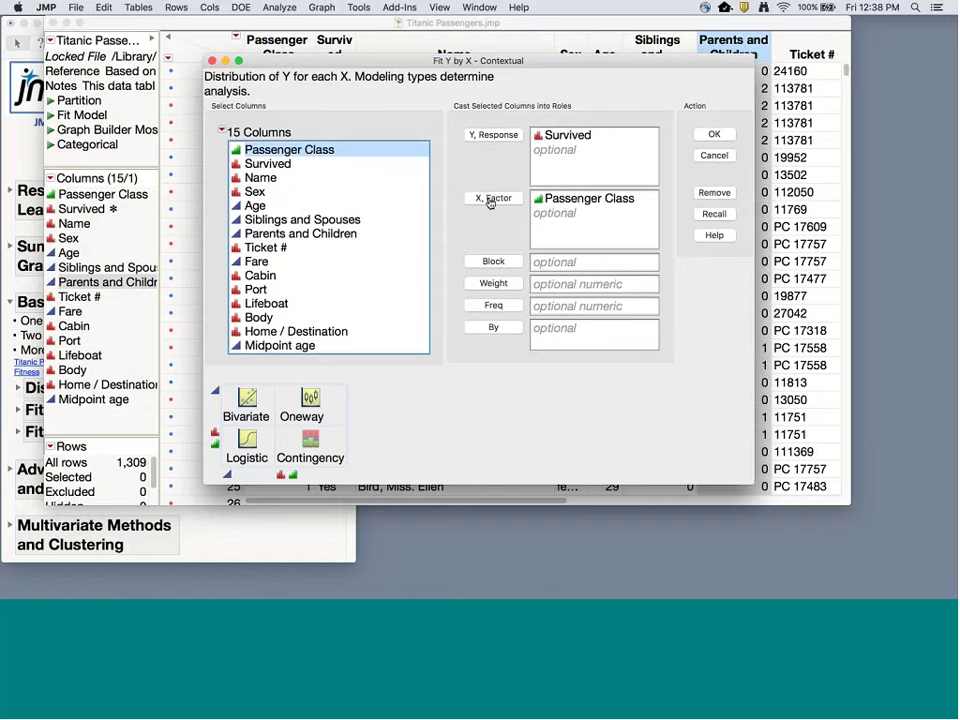
left_click(258, 206)
left_click(494, 198)
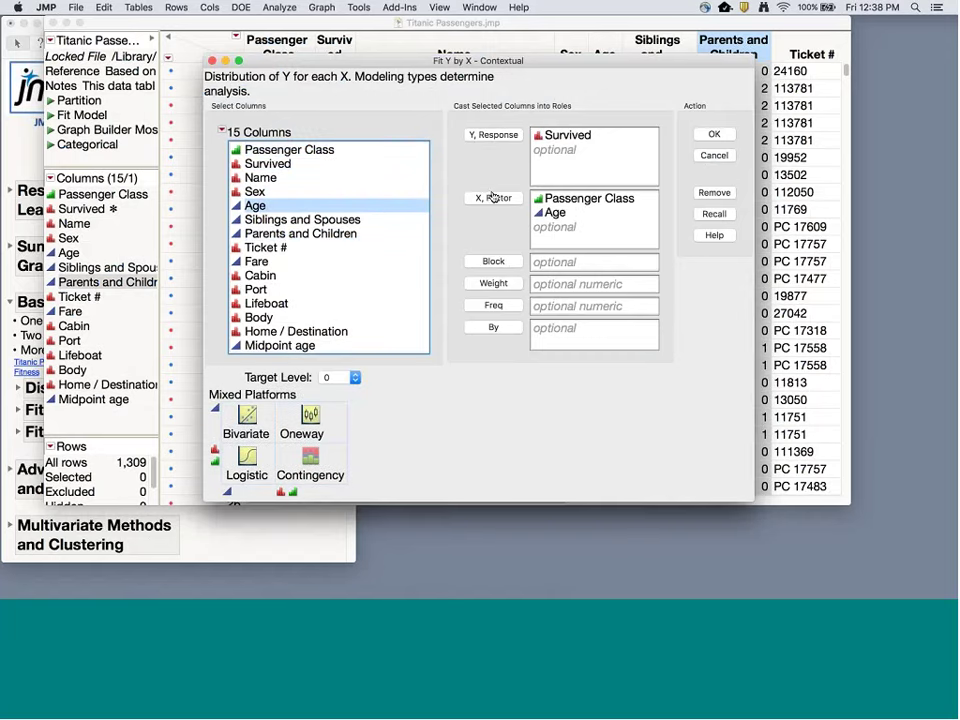
left_click(561, 207)
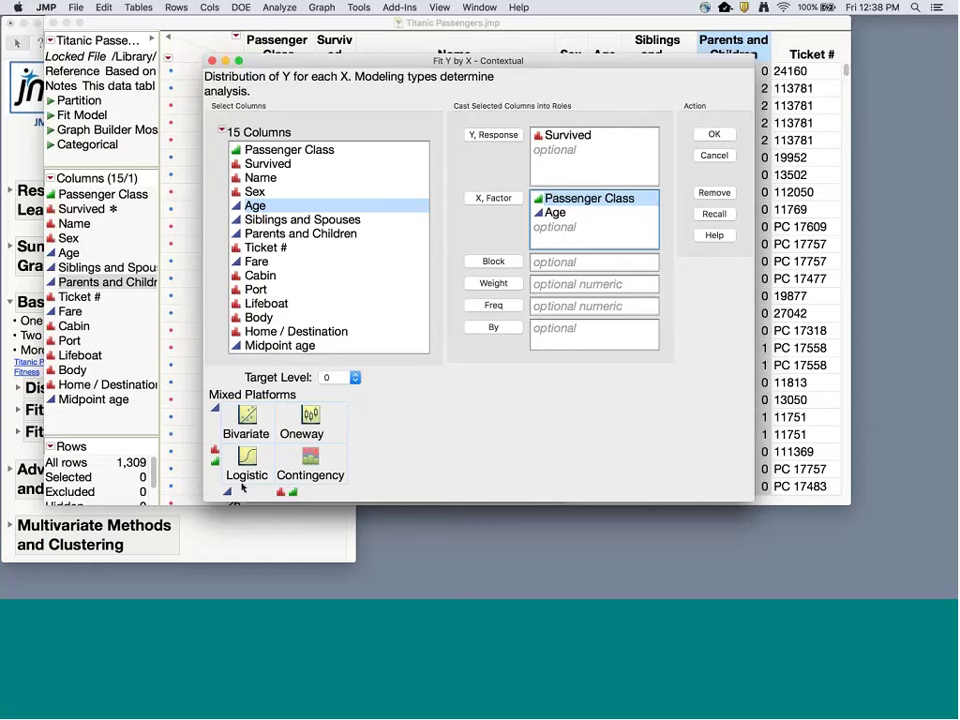
left_click(714, 133)
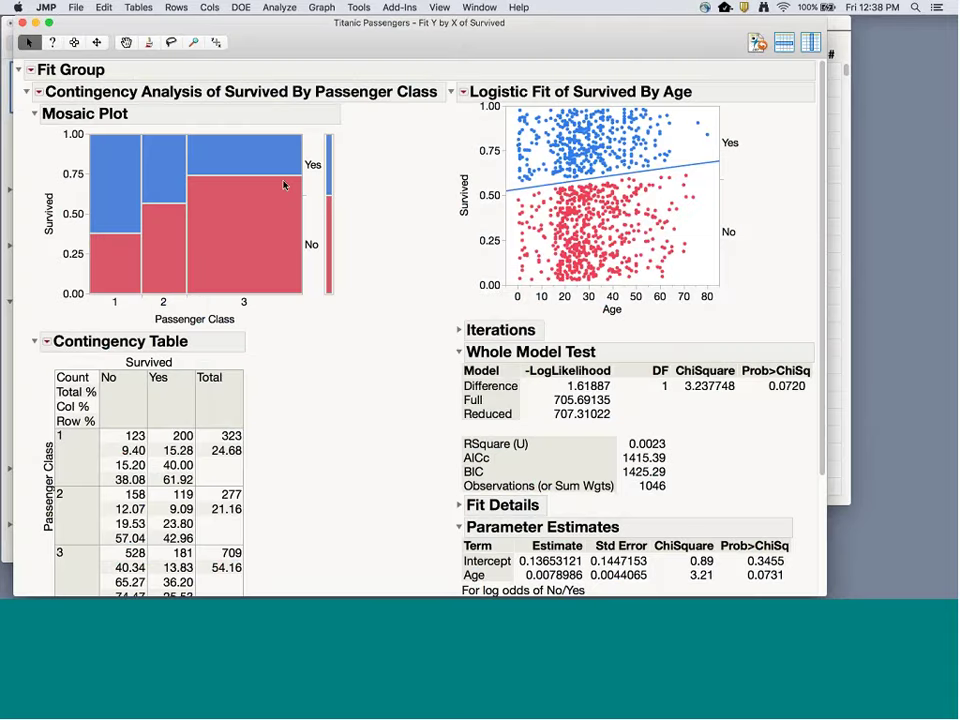
Examine the mosaic plot, contingency table and chi-square tests for Survived by Passenger Class.
mouse_move(241, 282)
mouse_move(253, 211)
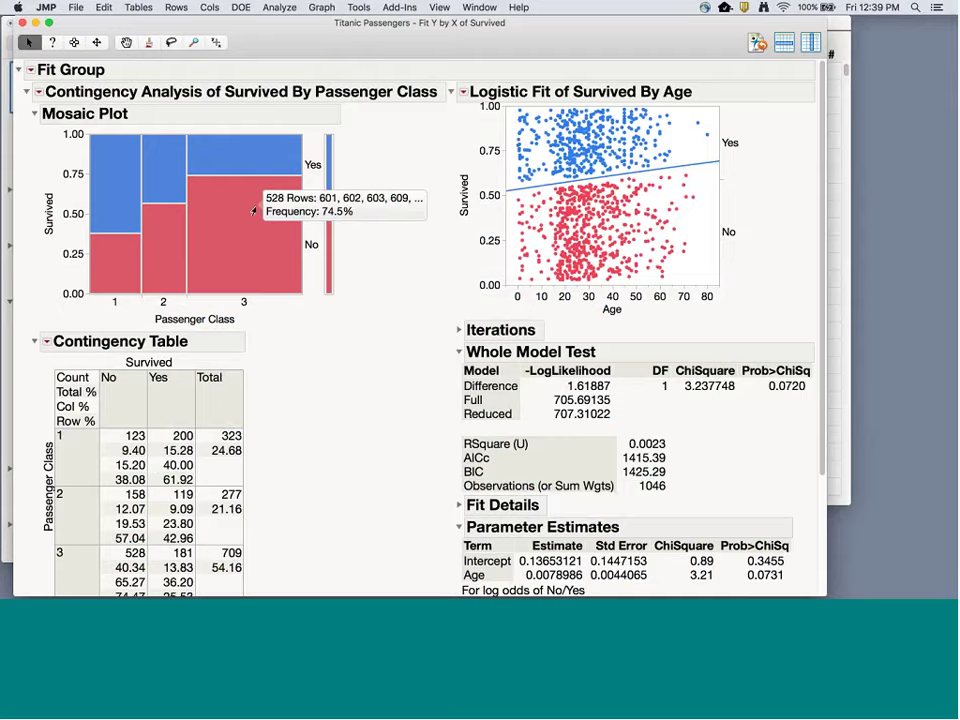
scroll(386, 401, "down", 5)
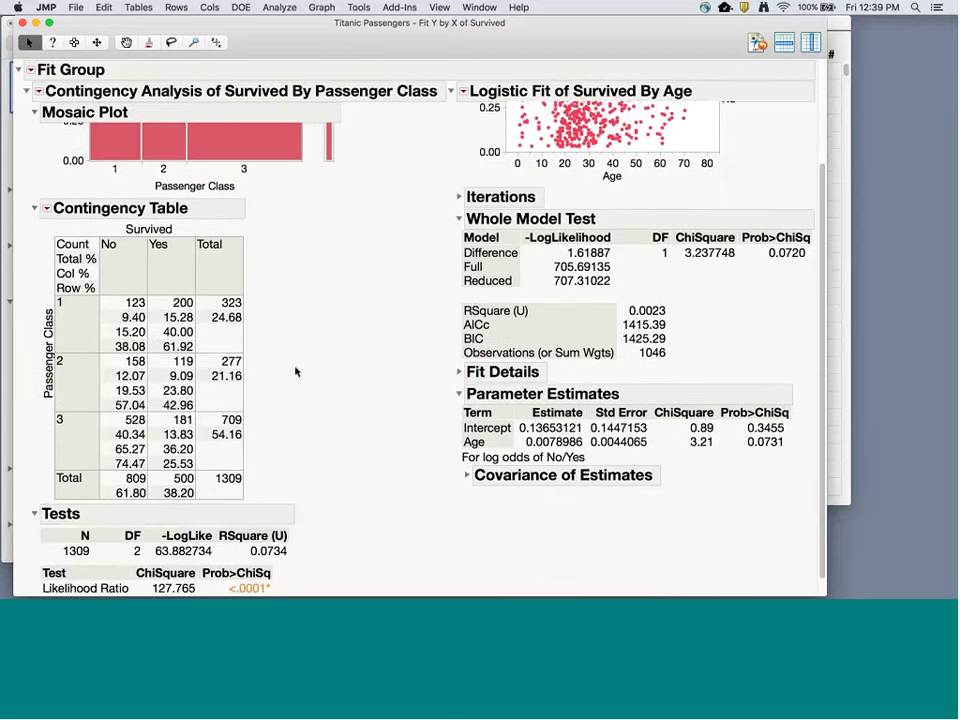
scroll(392, 403, "down", 1)
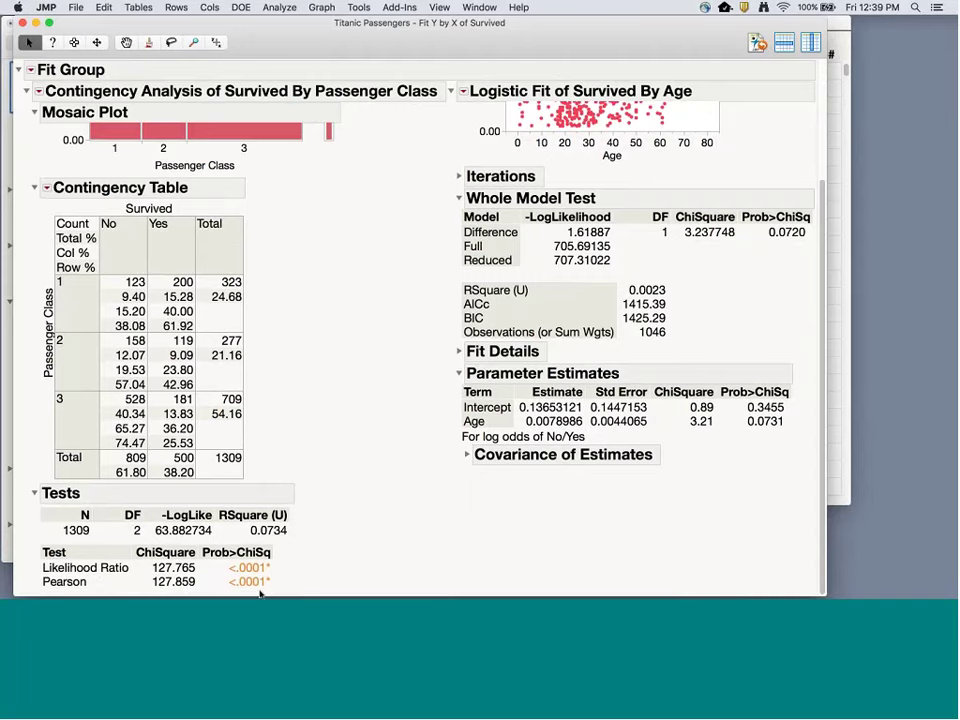
Review the further analysis options for Survived by Passenger Class and the logistic fit of Survived by Age.
left_click(38, 91)
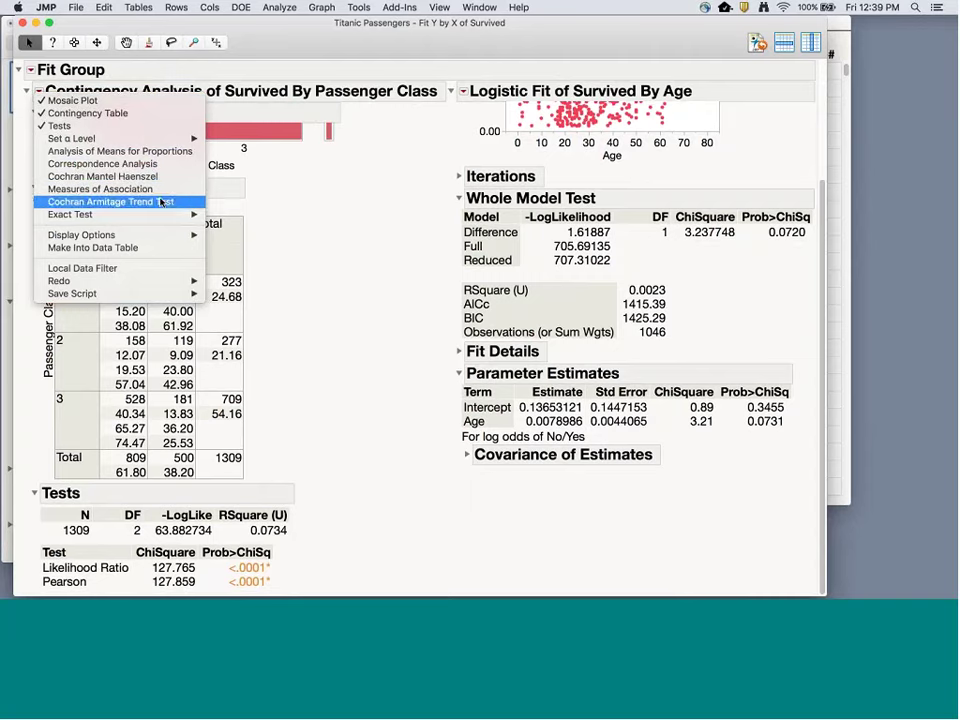
left_click(355, 192)
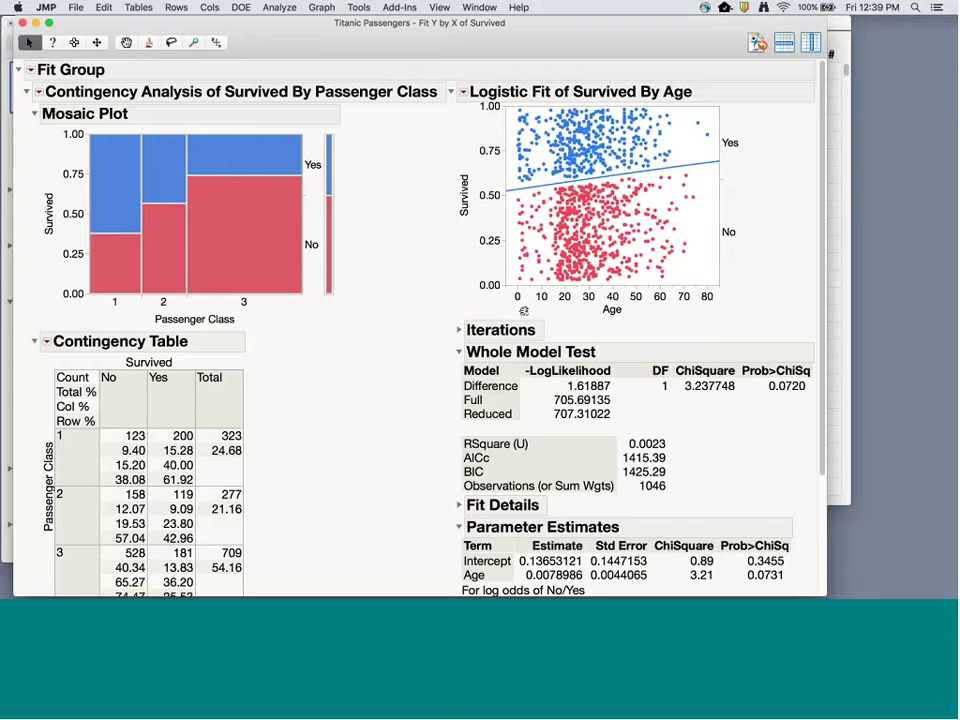
scroll(776, 326, "down", 5)
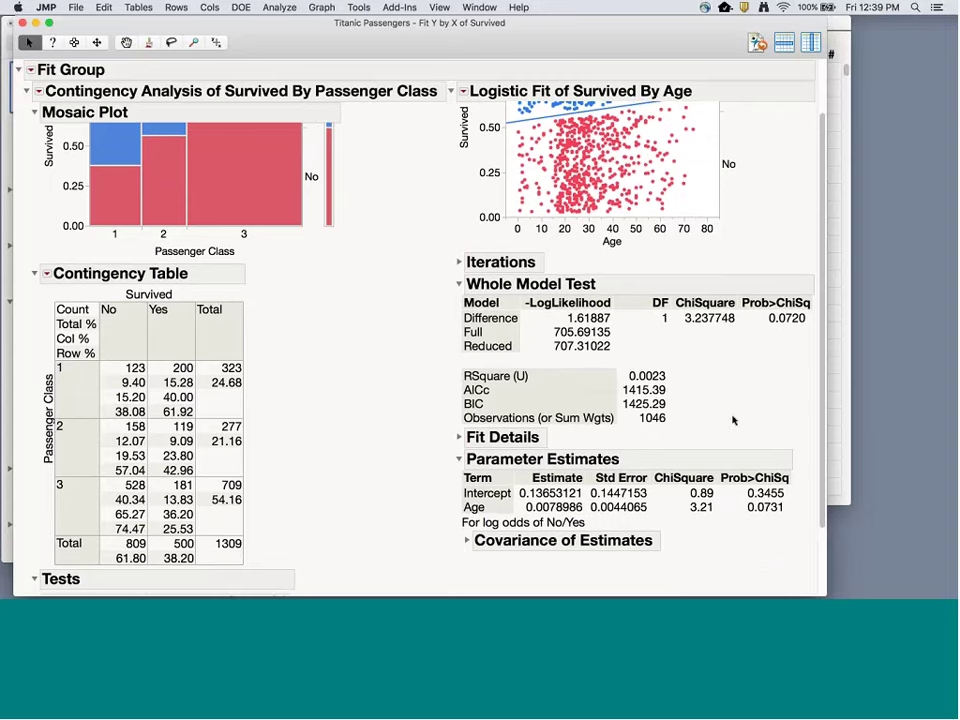
left_click(463, 91)
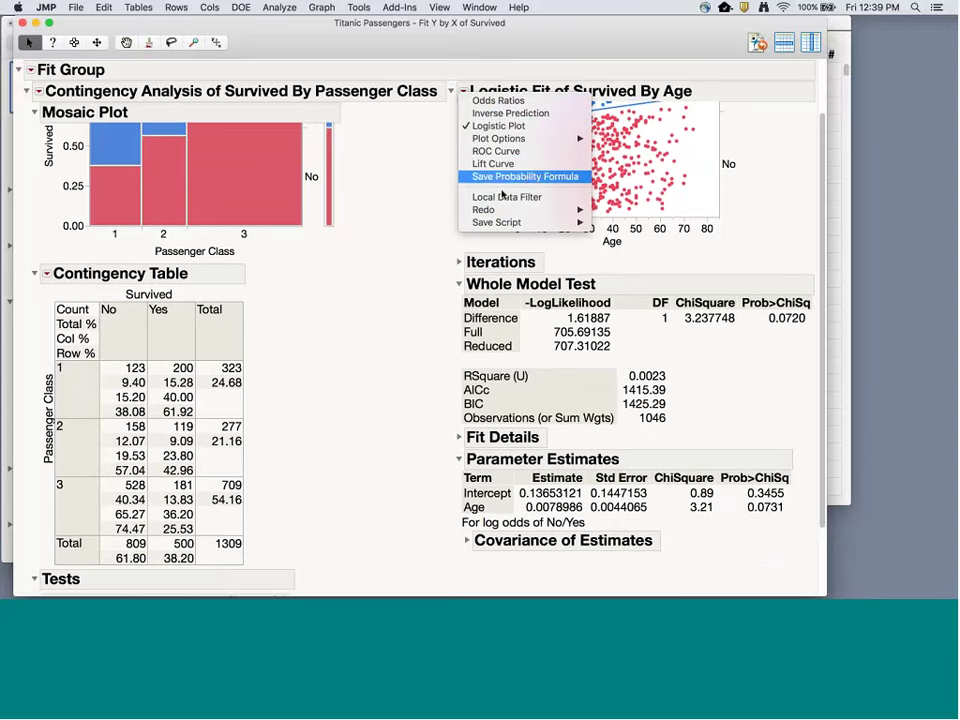
left_click(386, 272)
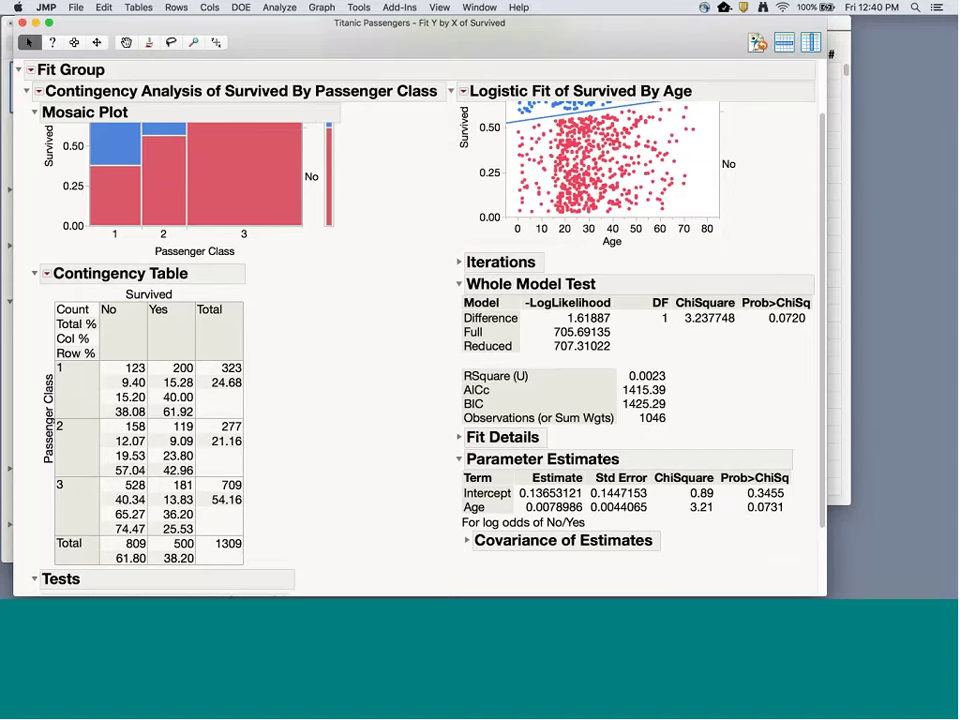
scroll(420, 330, "up", 2)
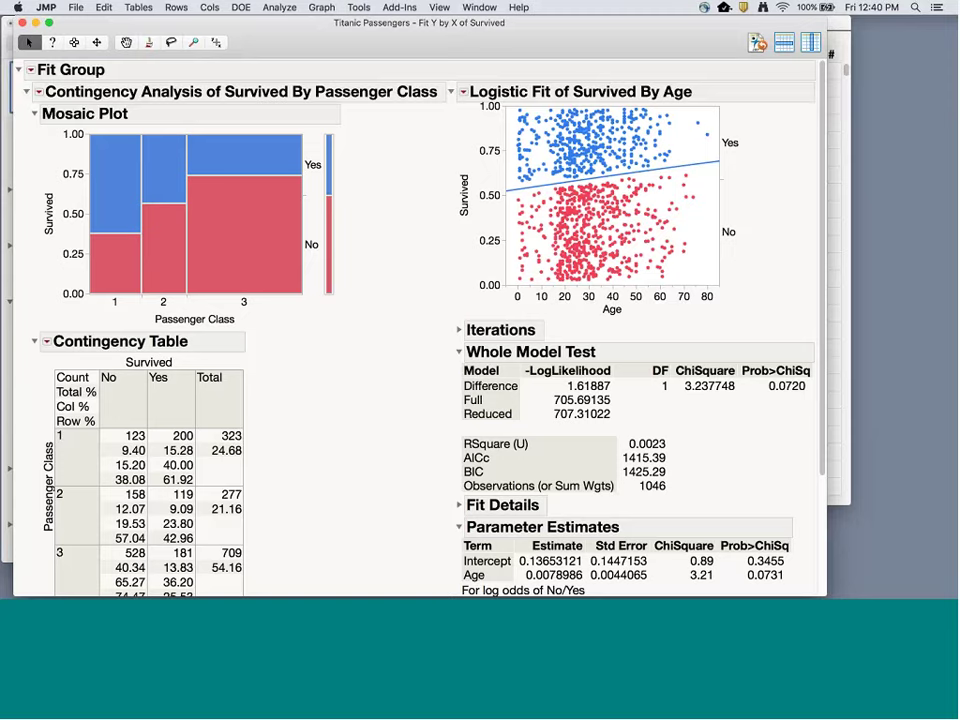
Close the Fit Y by X report and start a Fit Model specification with Survived as the response.
left_click(20, 21)
left_click(283, 9)
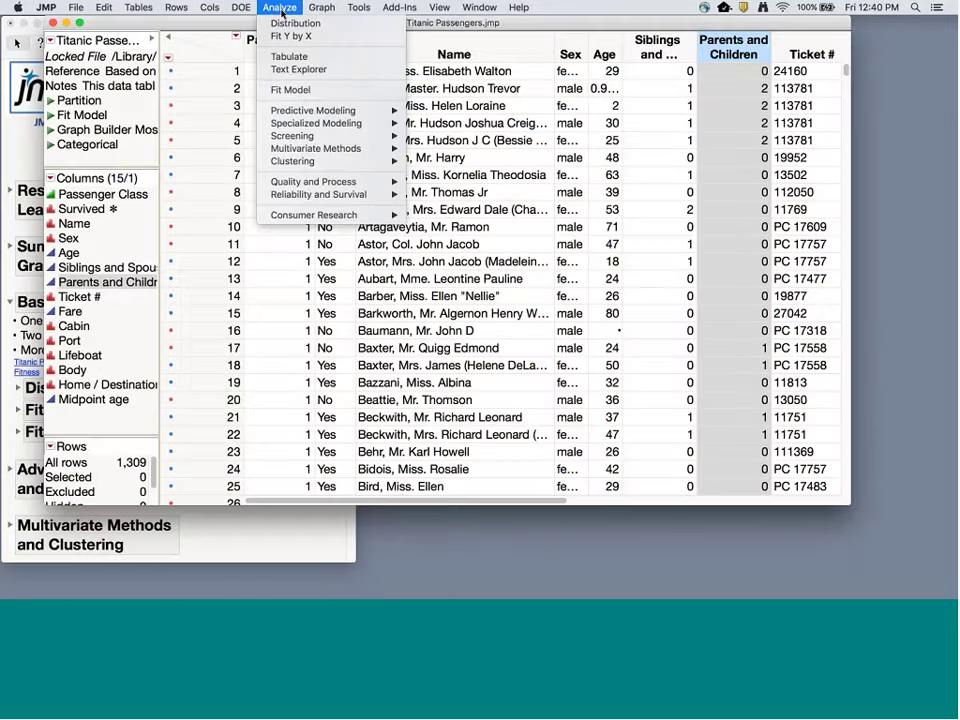
left_click(305, 90)
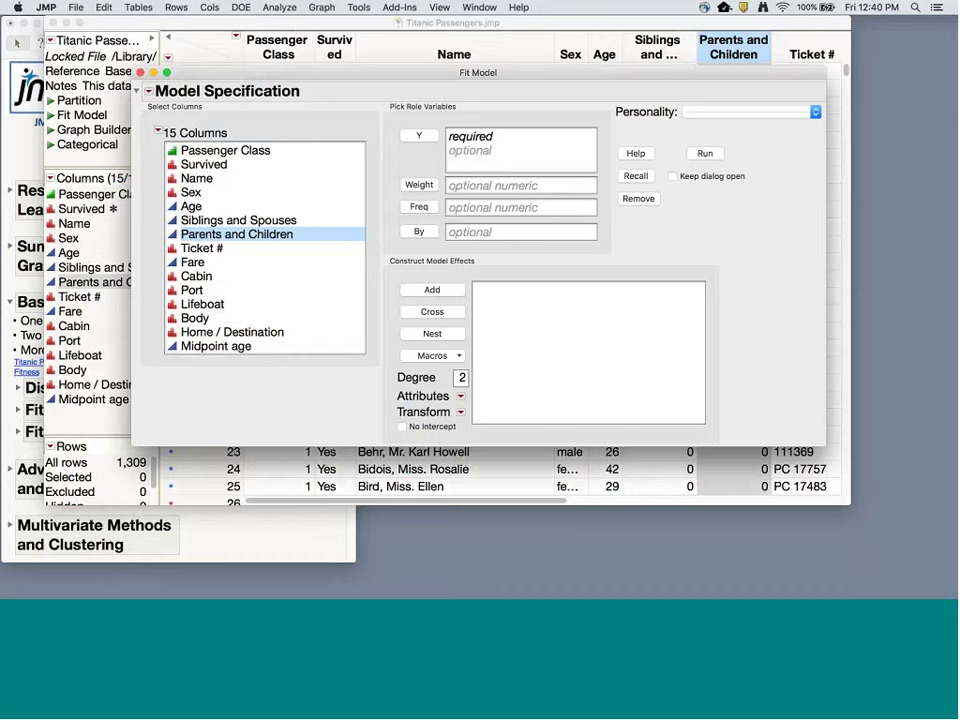
left_click(204, 164)
left_click(419, 135)
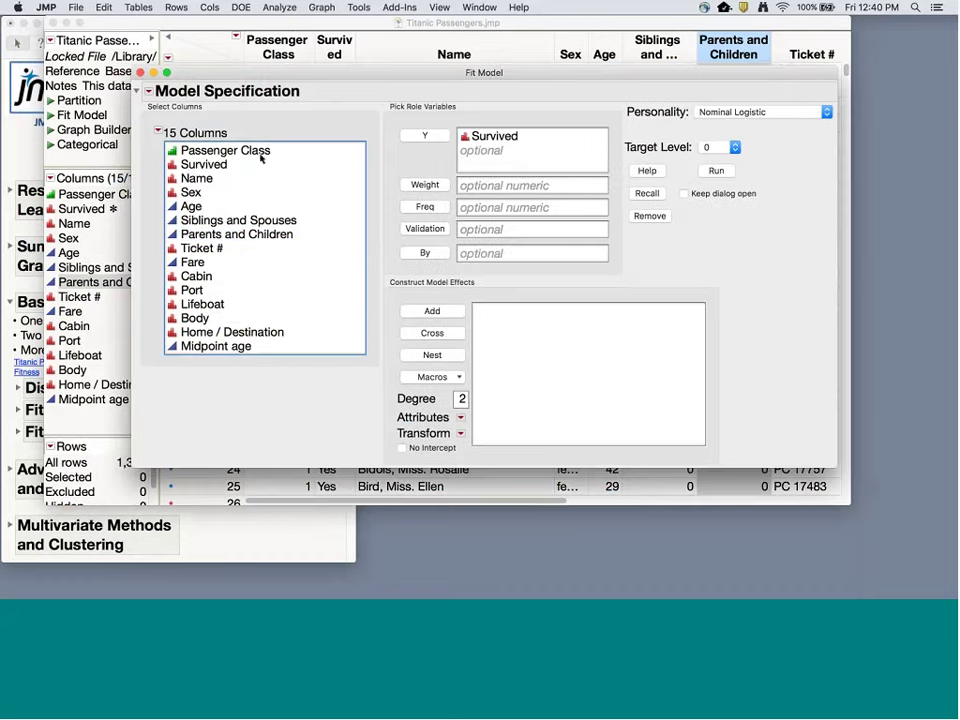
Add Passenger Class, Sex, Age, Siblings and Spouses, and Parents and Children as model effects using Factorial to degree 2.
left_click(237, 155)
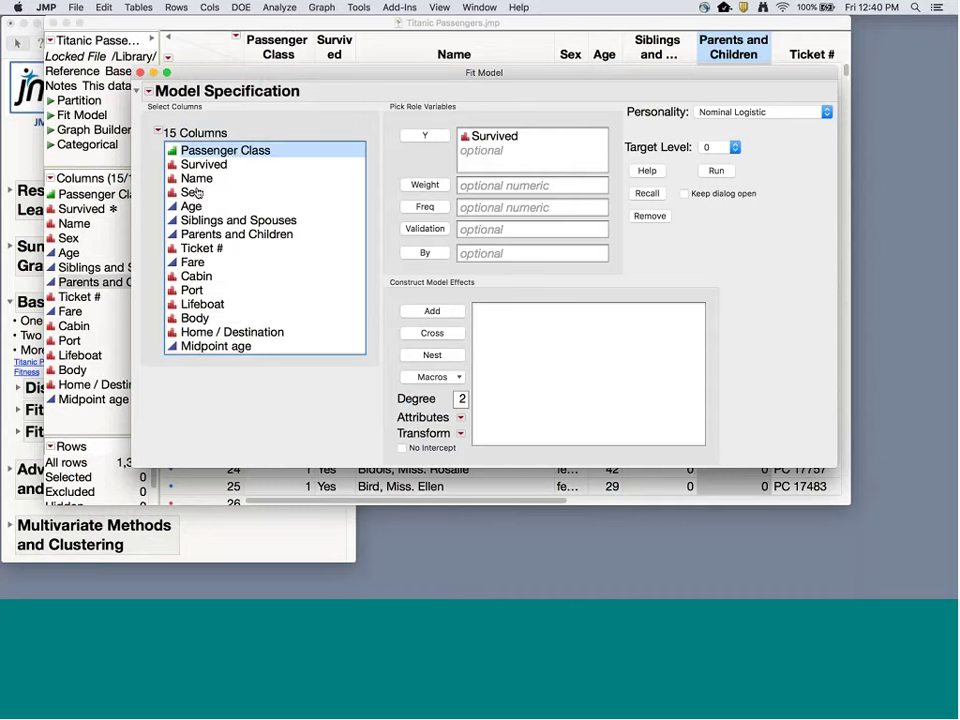
left_click(196, 192, "super")
left_click(194, 206, "super")
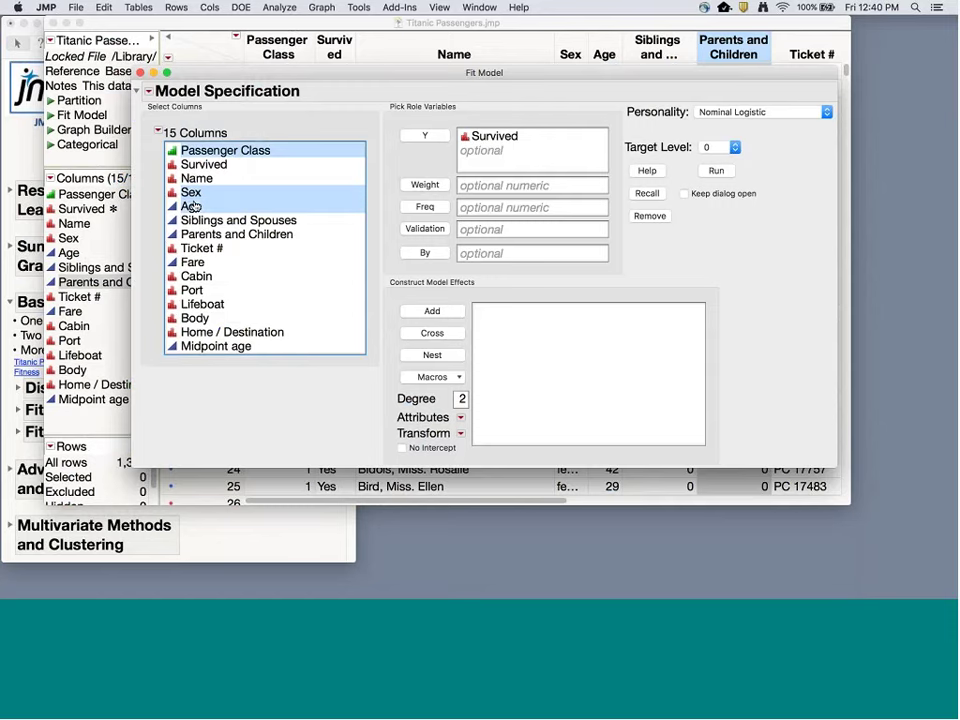
left_click(204, 222, "super")
left_click(208, 234, "super")
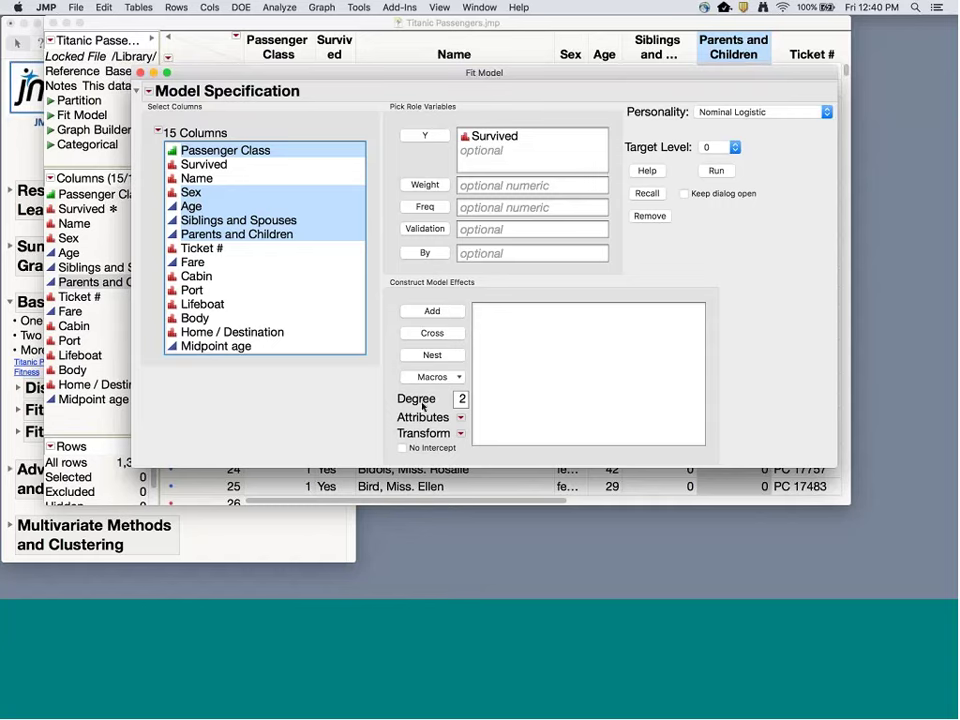
left_click(458, 380)
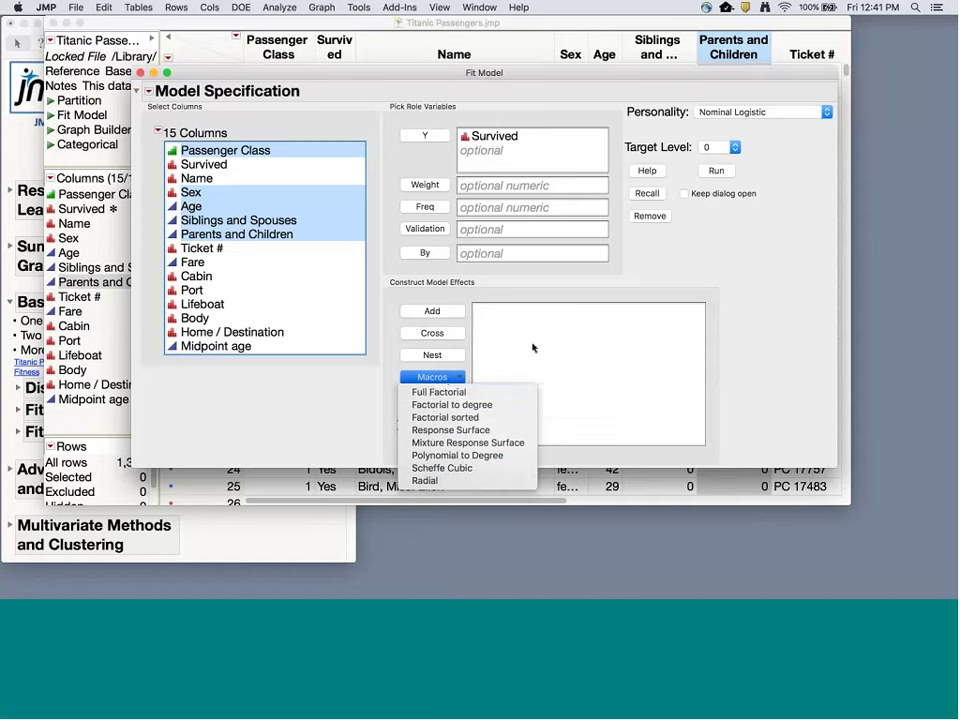
key("Escape")
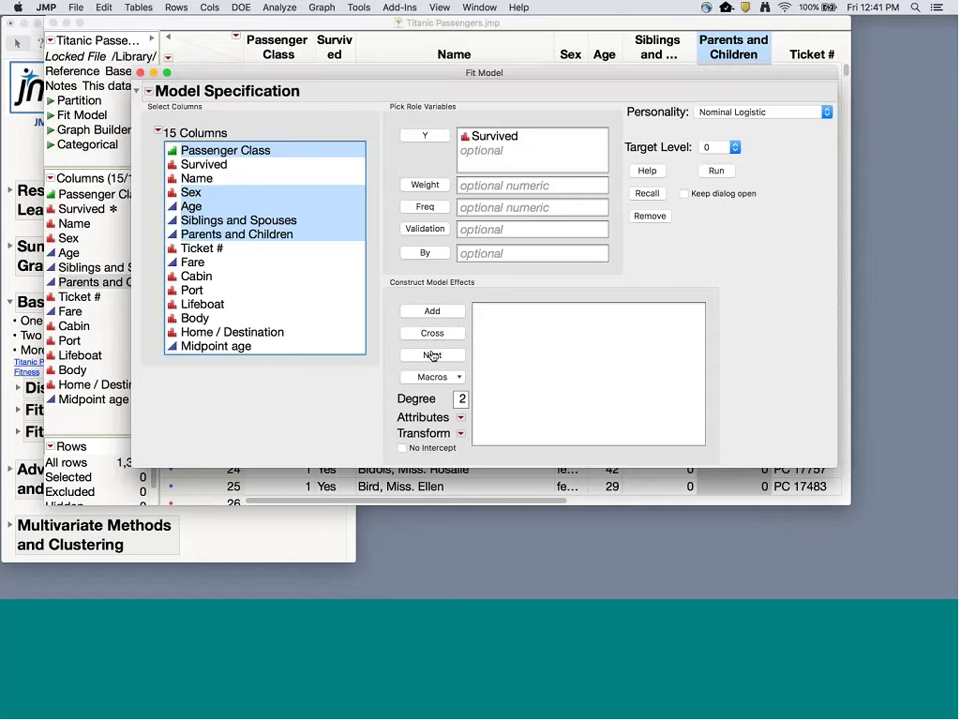
left_click(455, 378)
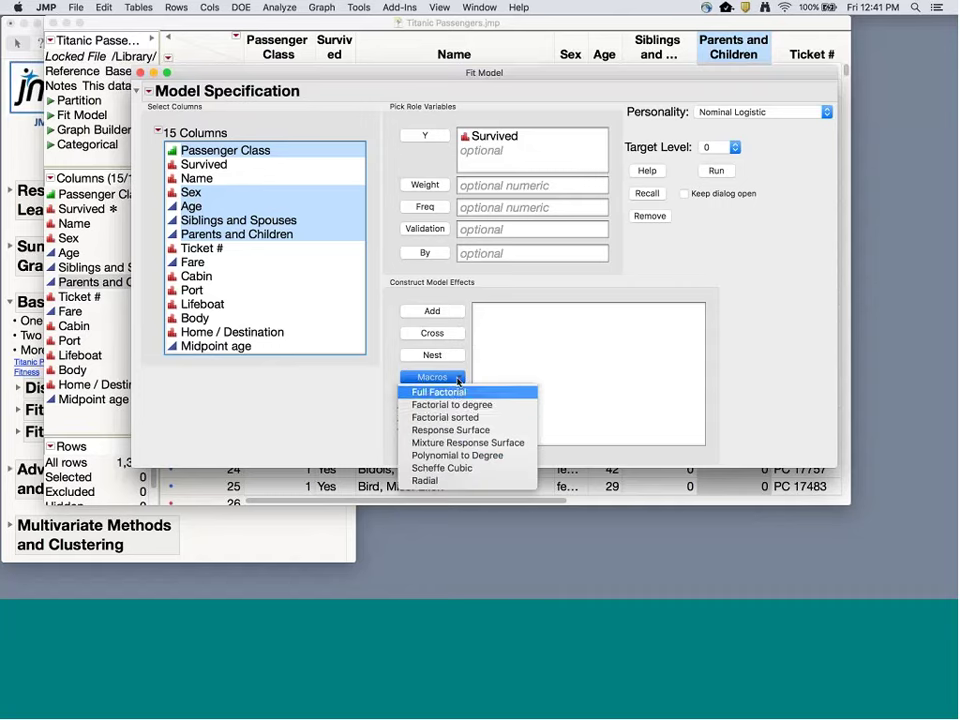
left_click(455, 404)
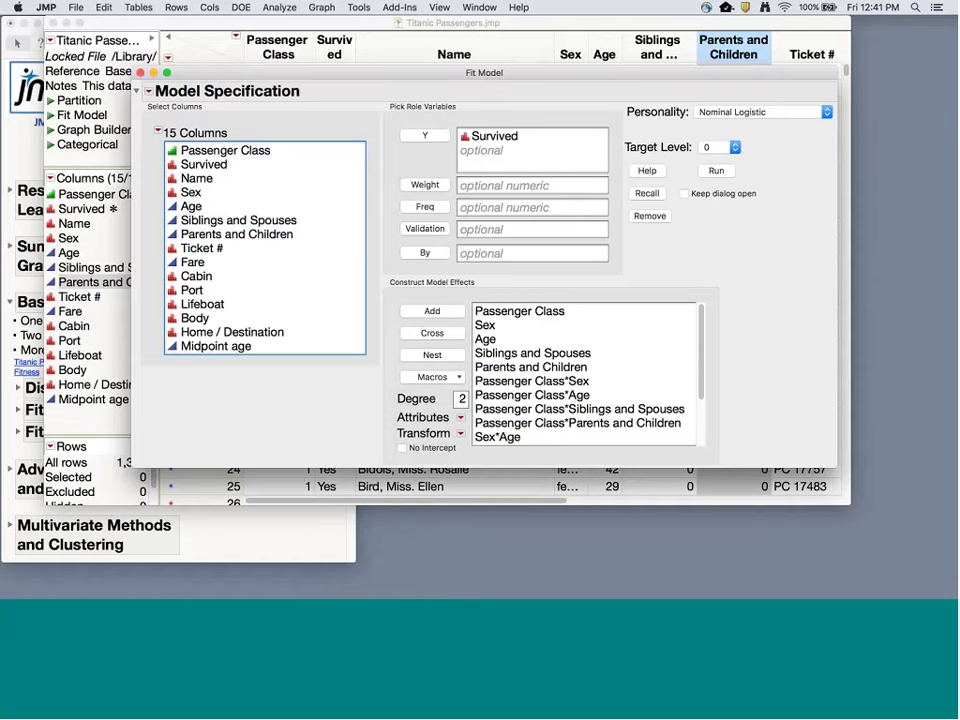
Keep the Nominal Logistic personality, set the target level to 1 and run the model.
left_click(729, 112)
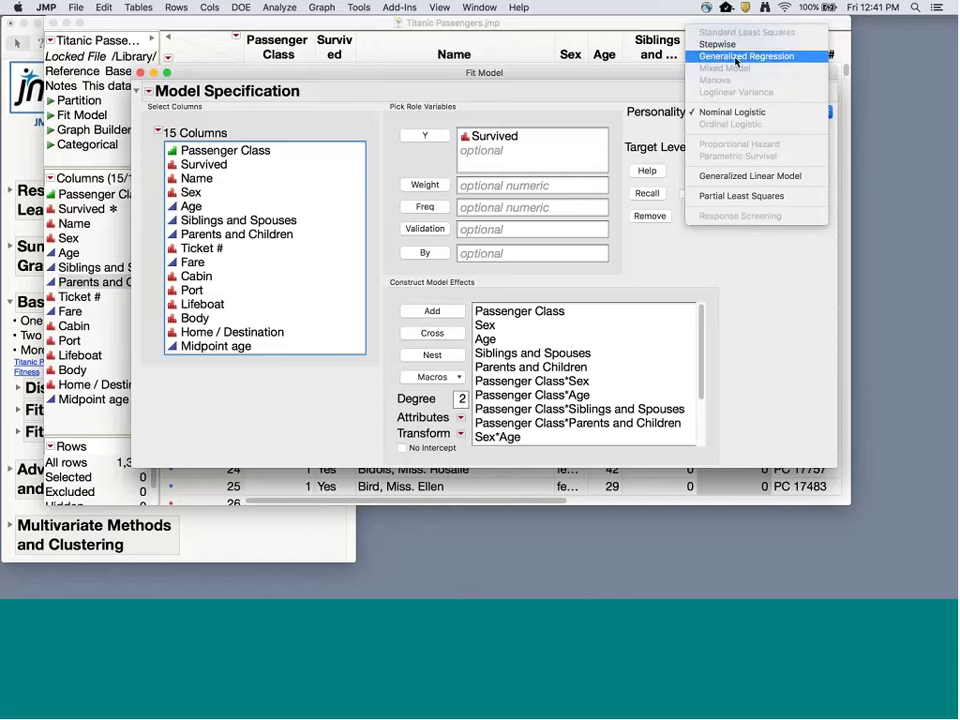
left_click(788, 58)
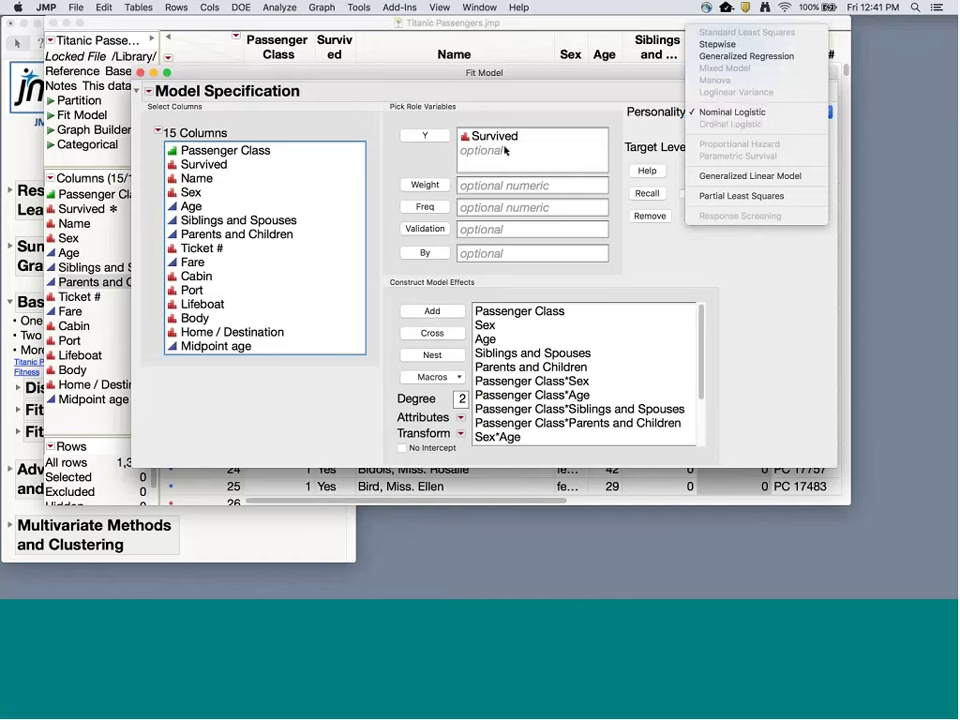
left_click(727, 116)
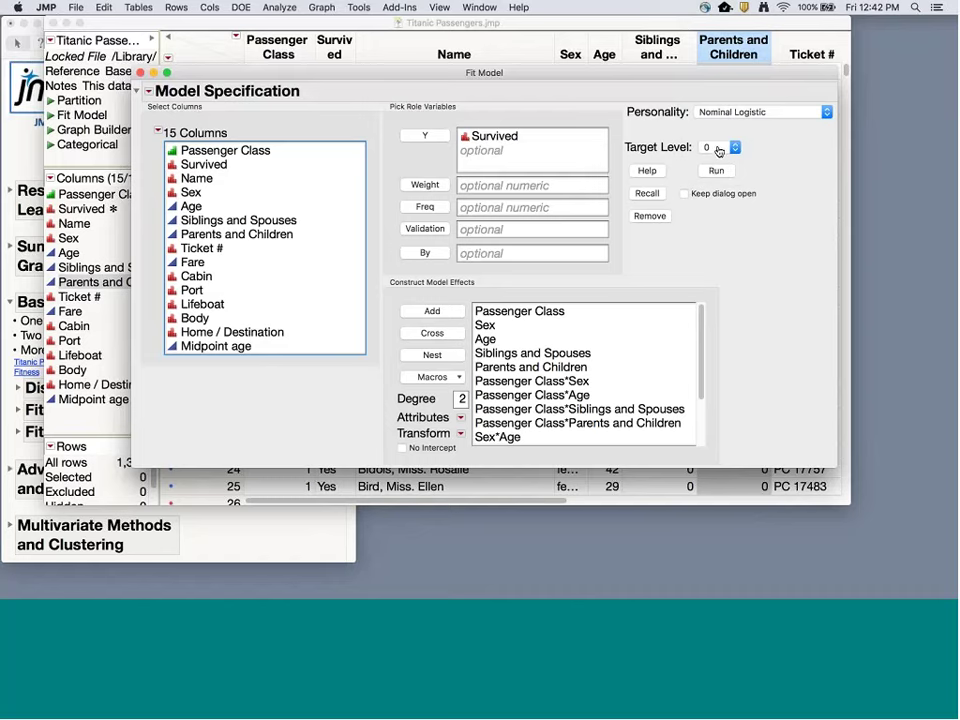
left_click(718, 151)
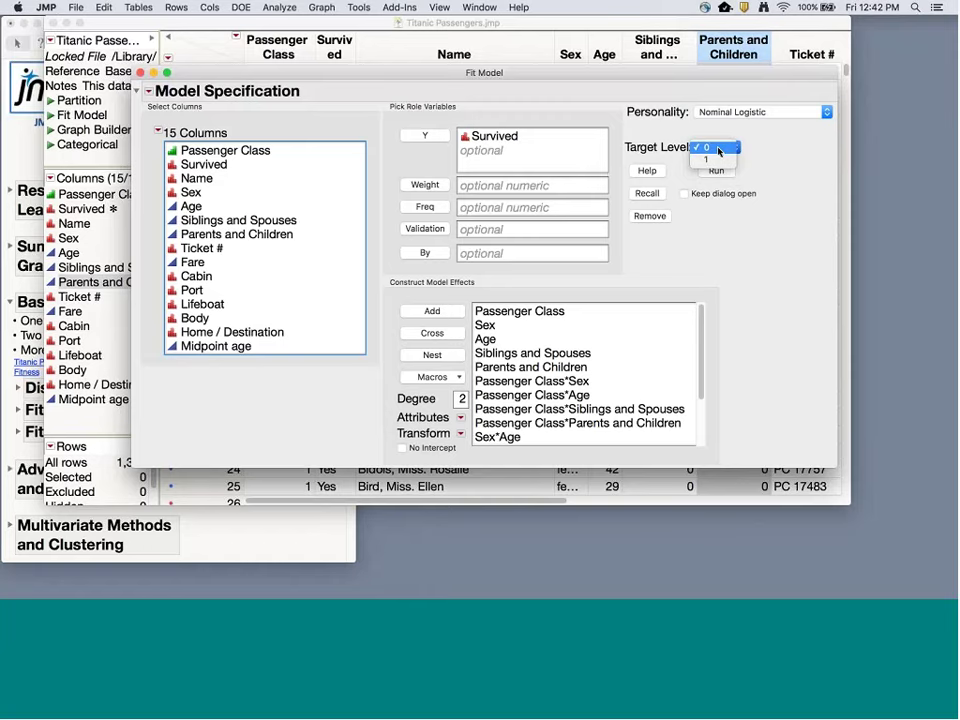
left_click(708, 161)
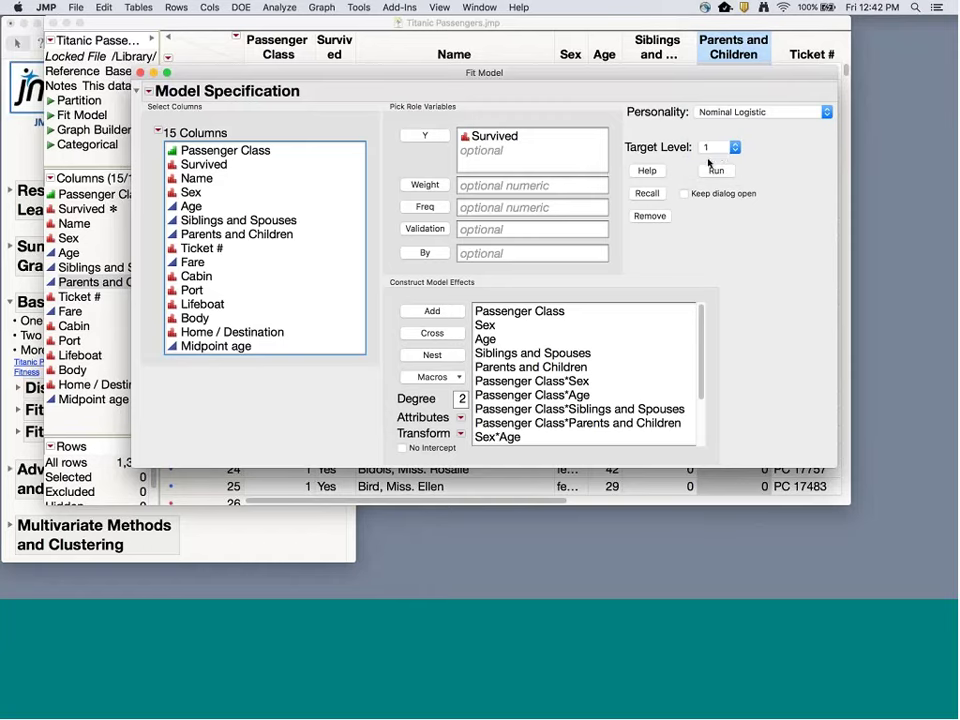
left_click(716, 171)
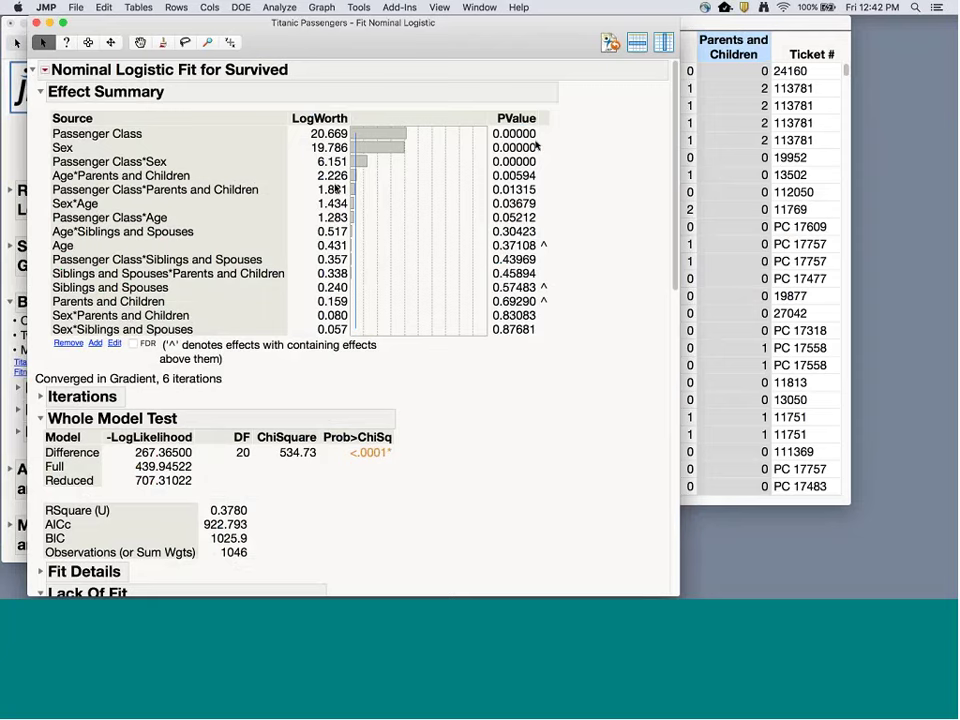
Highlight Passenger Class, Sex and Passenger Class*Sex in turn in the Effect Summary and switch on the FDR correction.
left_click(392, 132)
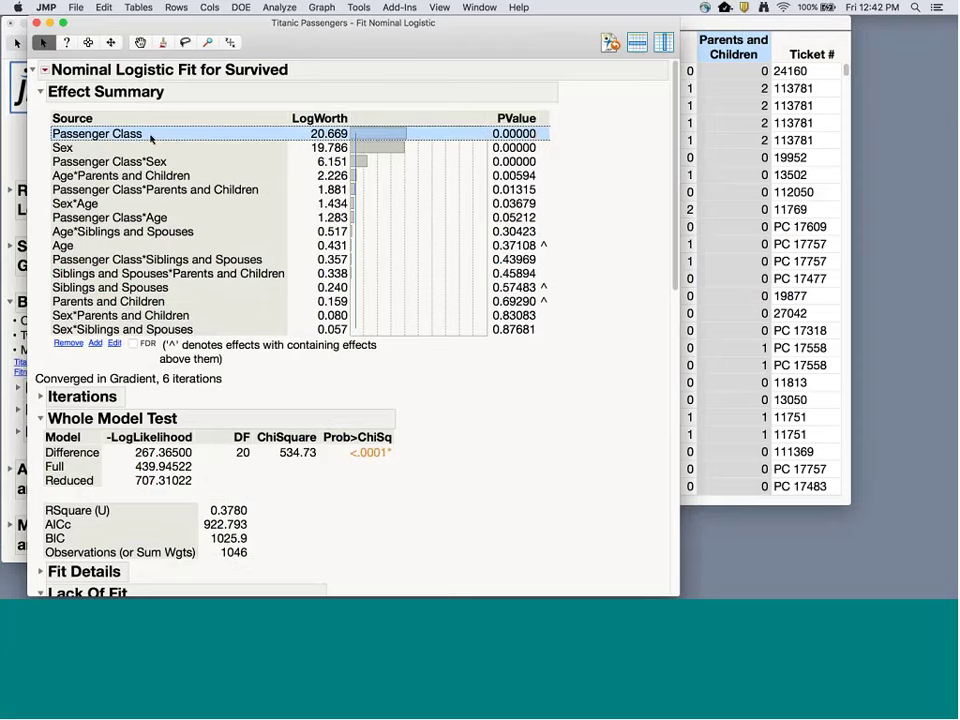
left_click(116, 149)
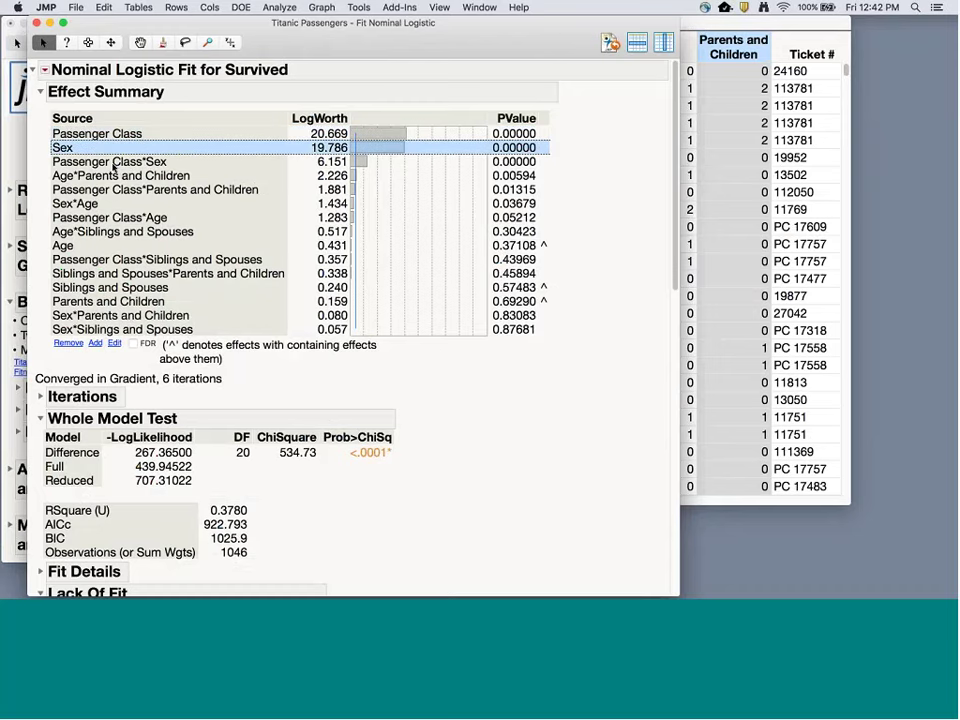
left_click(115, 162)
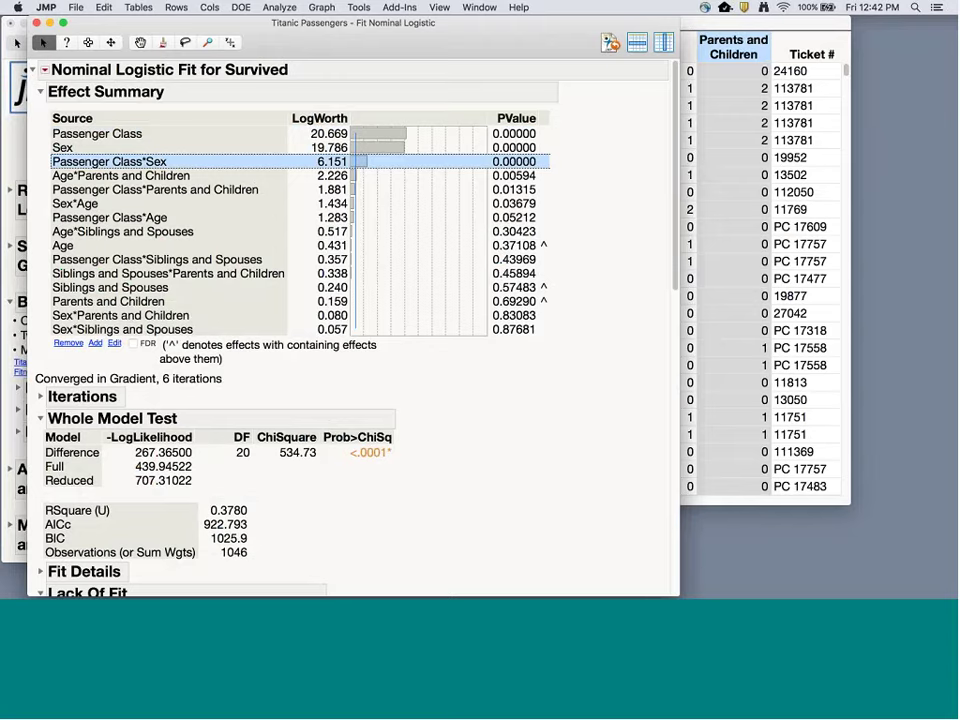
left_click(133, 344)
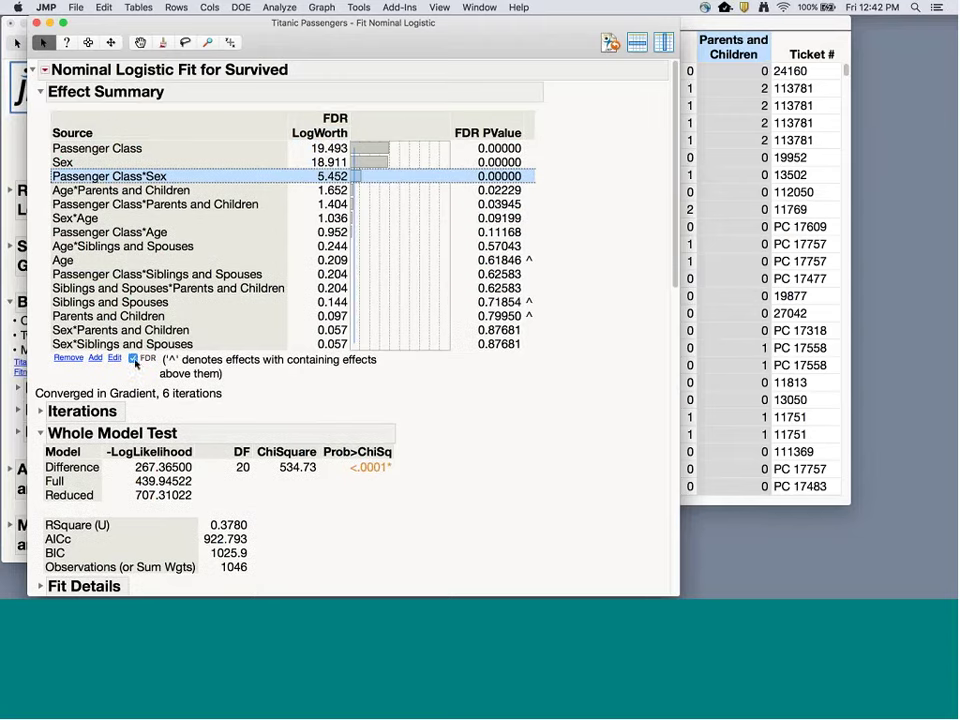
Add the Prediction Profiler to the nominal logistic report for Survived and widen its plots.
scroll(281, 387, "down", 10)
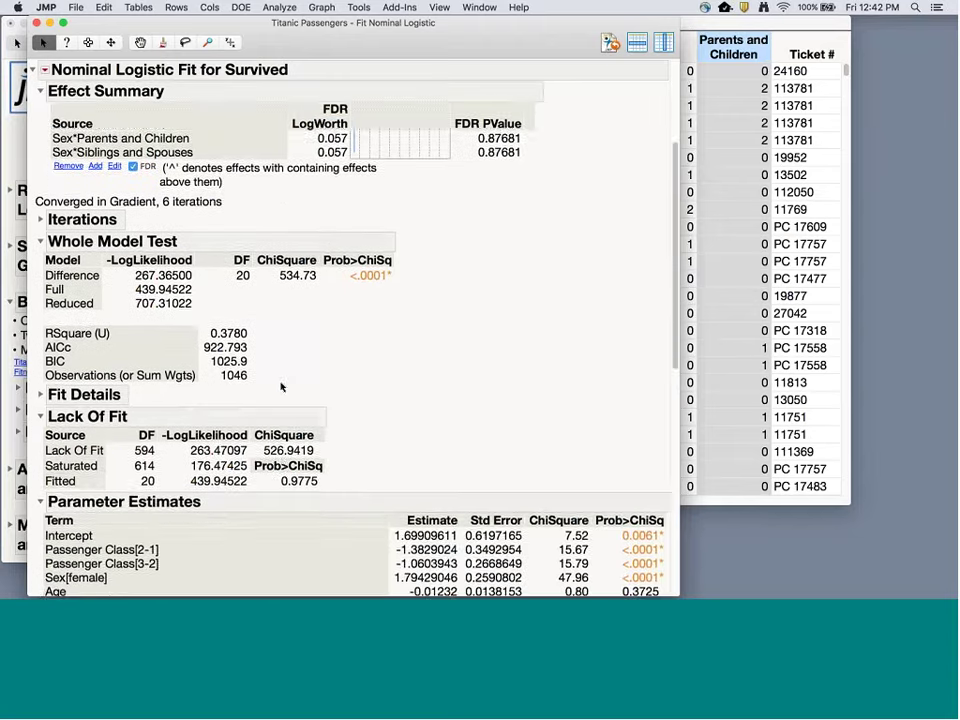
scroll(281, 387, "down", 10)
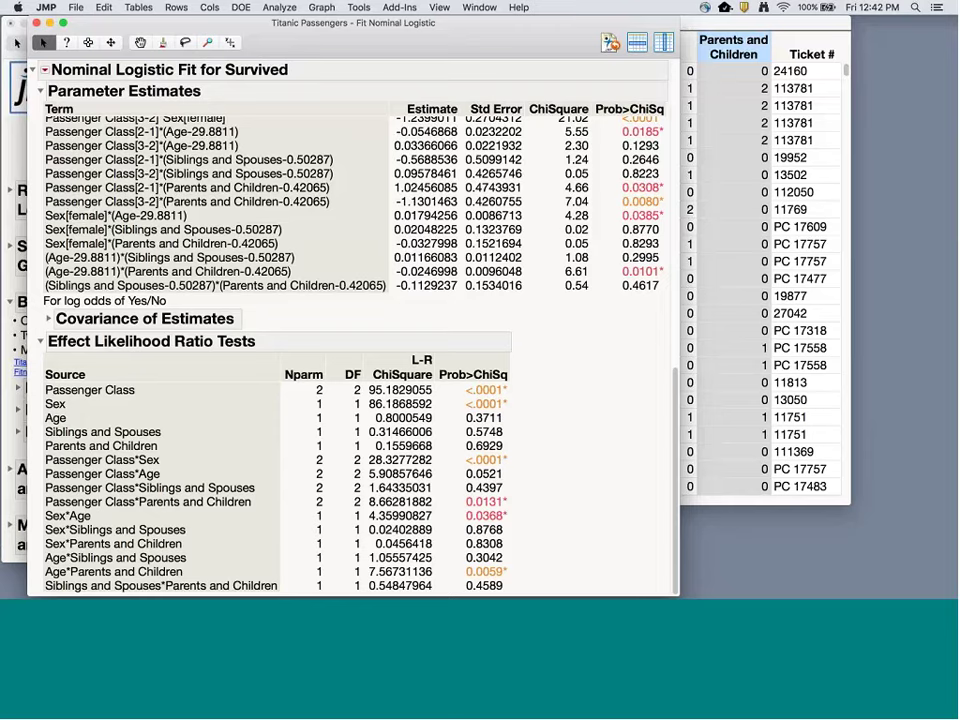
left_click(45, 70)
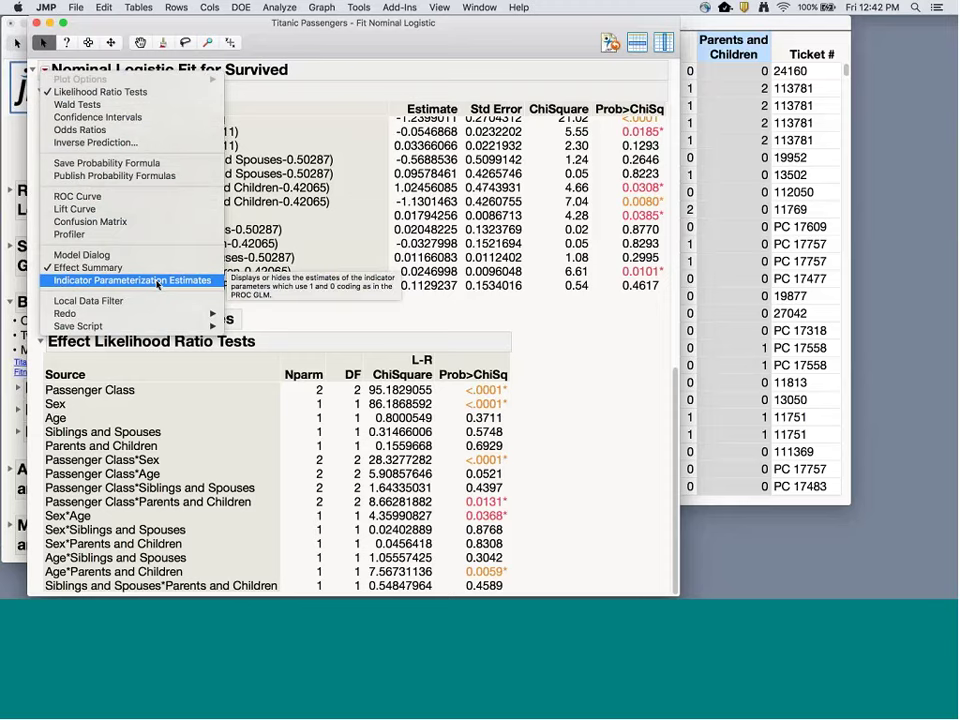
left_click(115, 222)
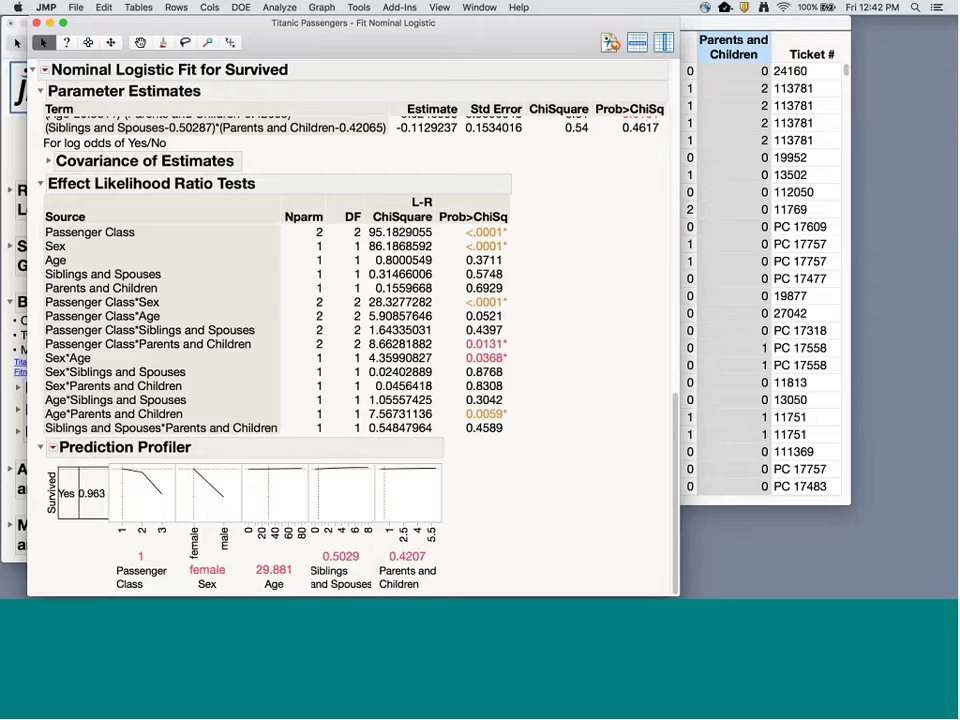
left_click_drag(438, 474, 830, 557)
scroll(666, 335, "down", 1)
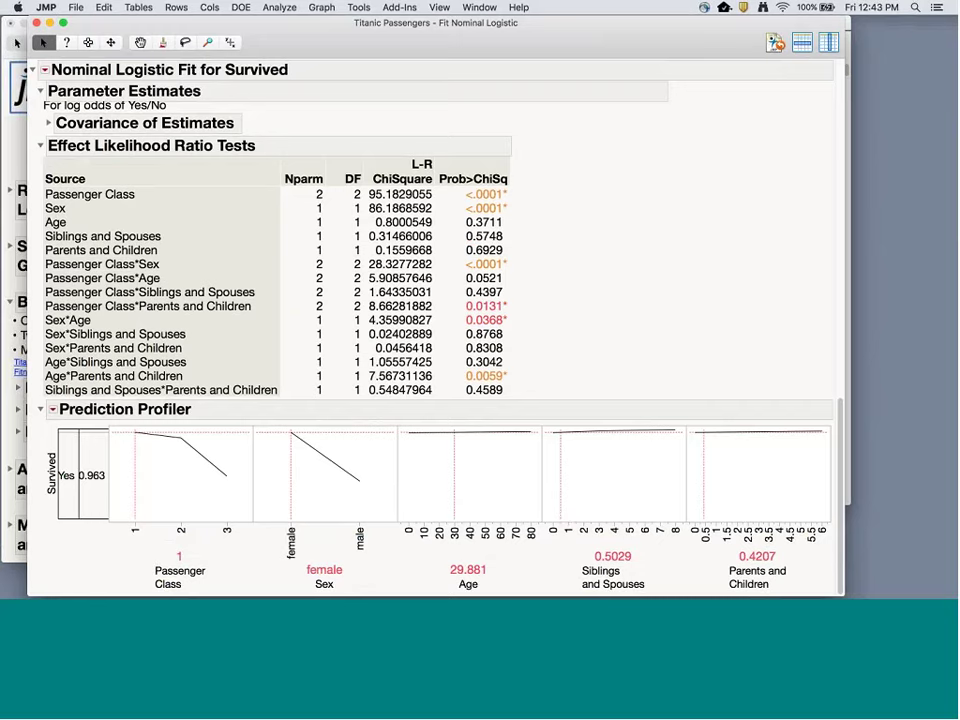
Set Parents and Children to 1 and Siblings and Spouses to 0 in the Prediction Profiler.
left_click(749, 555)
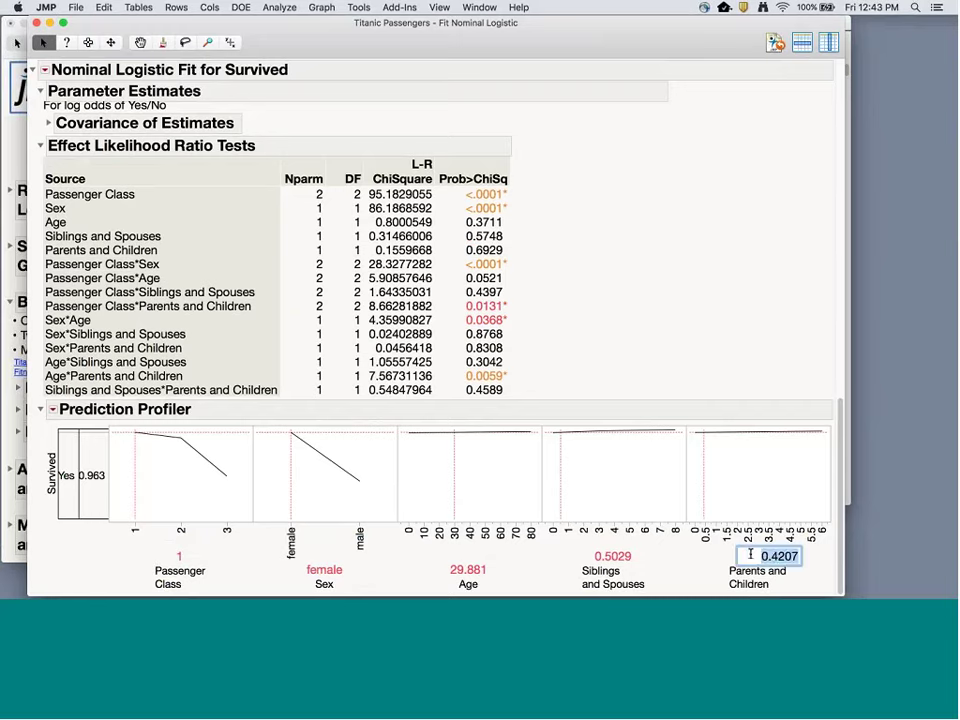
type("1")
key("Return")
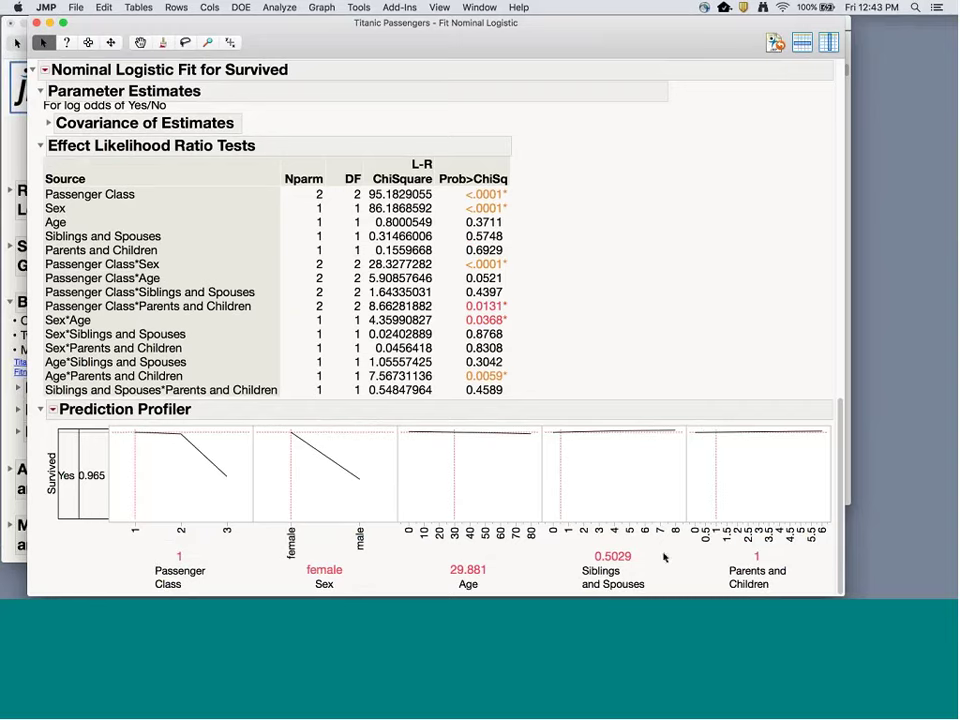
left_click(611, 556)
type("0")
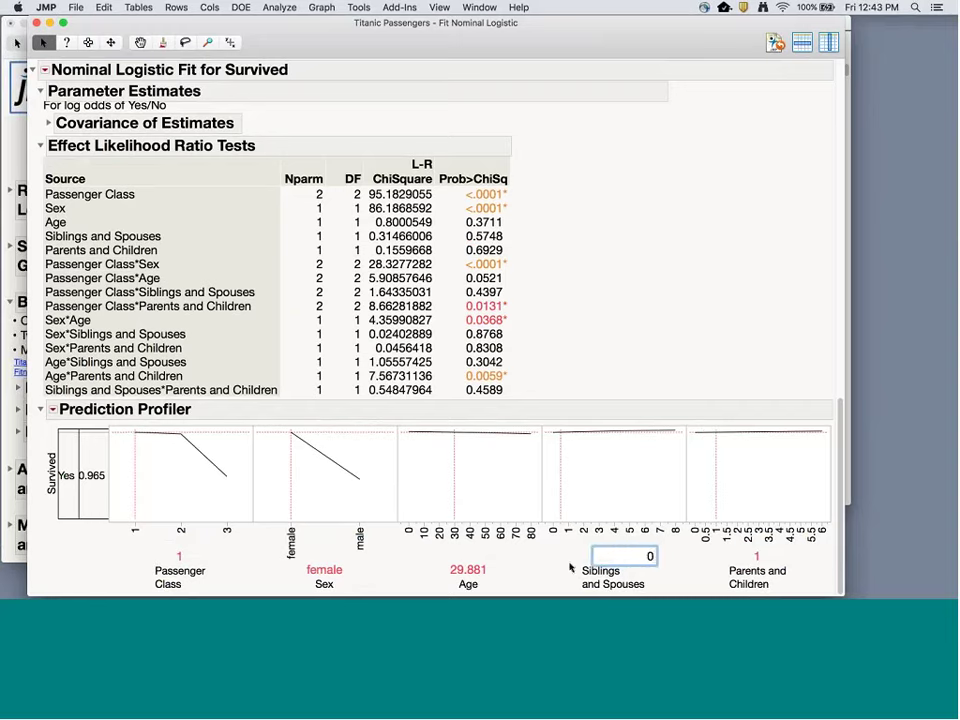
key("Return")
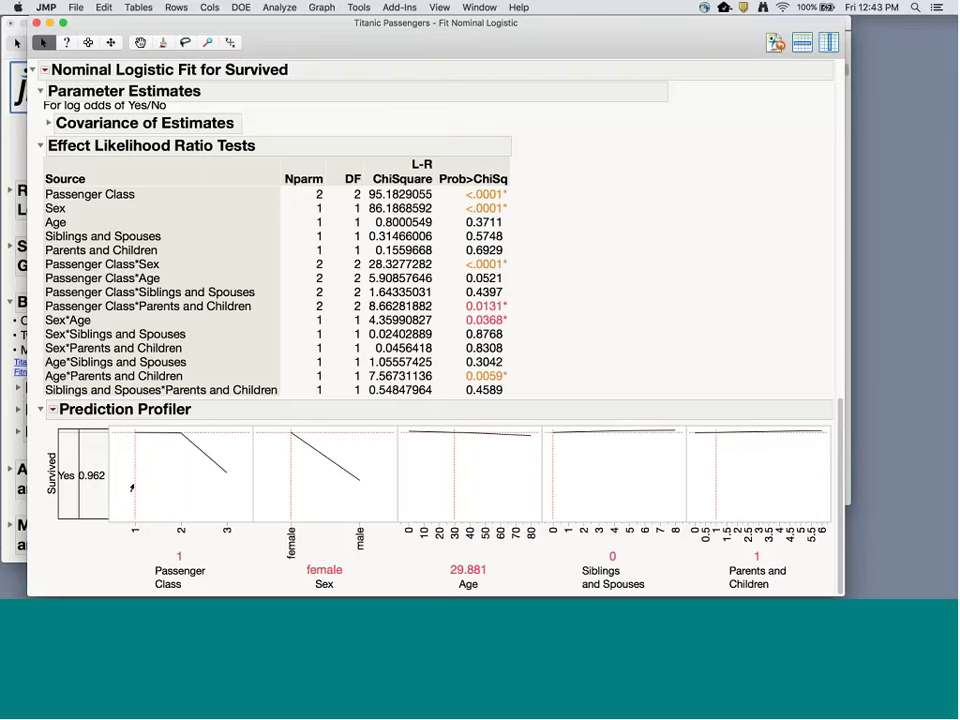
Set Passenger Class to 2 and then 3 in the Prediction Profiler, and switch Sex between female and male, ending on male.
left_click_drag(131, 487, 173, 487)
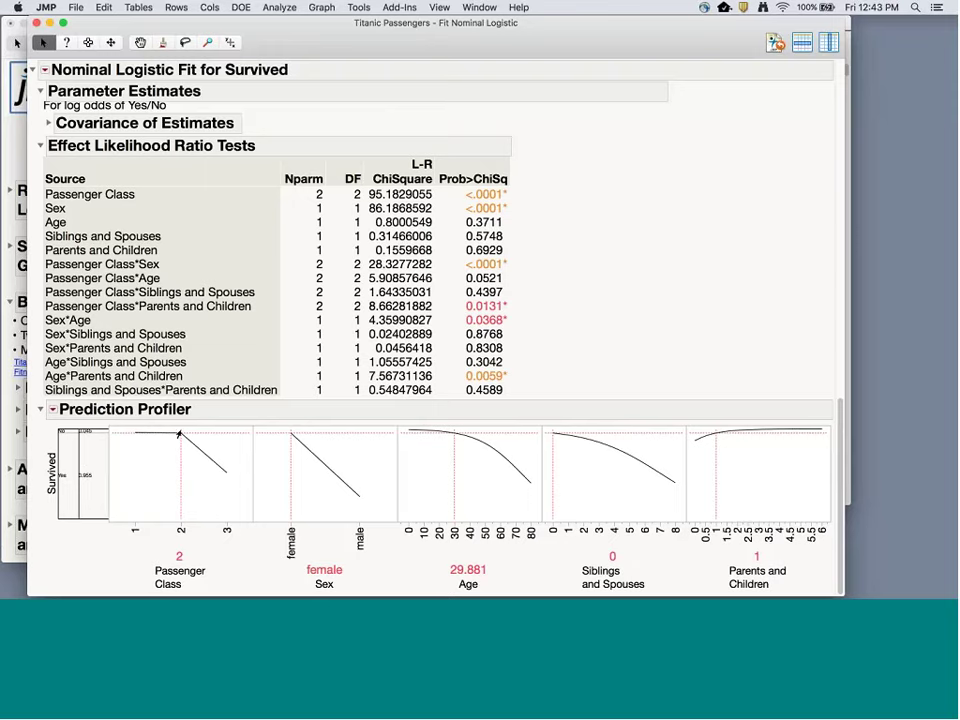
left_click_drag(179, 438, 223, 481)
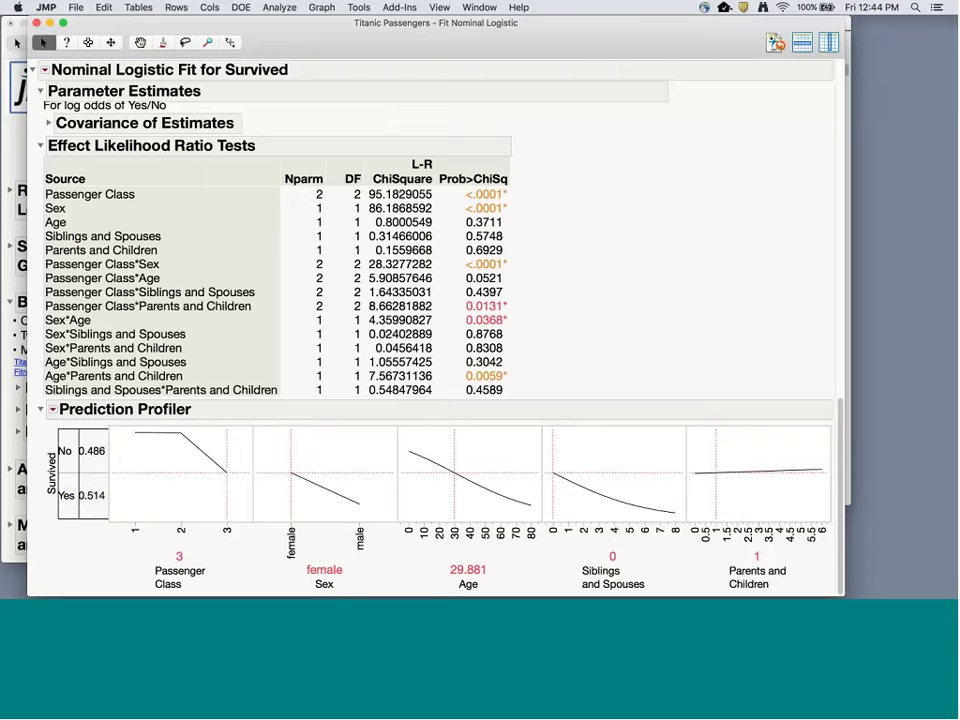
left_click_drag(286, 476, 337, 497)
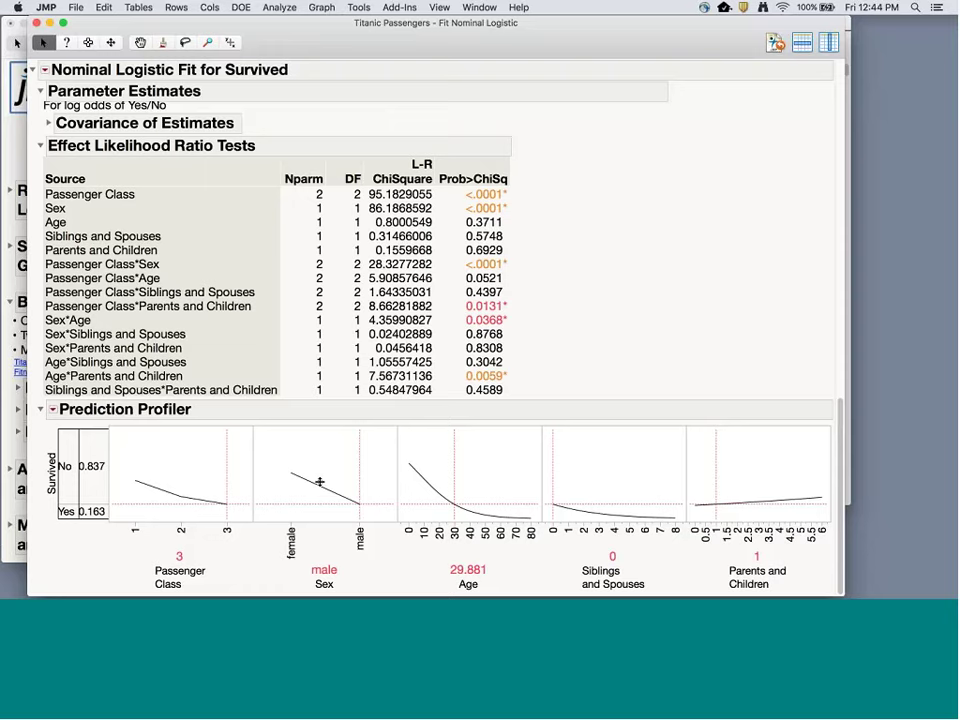
left_click(290, 513)
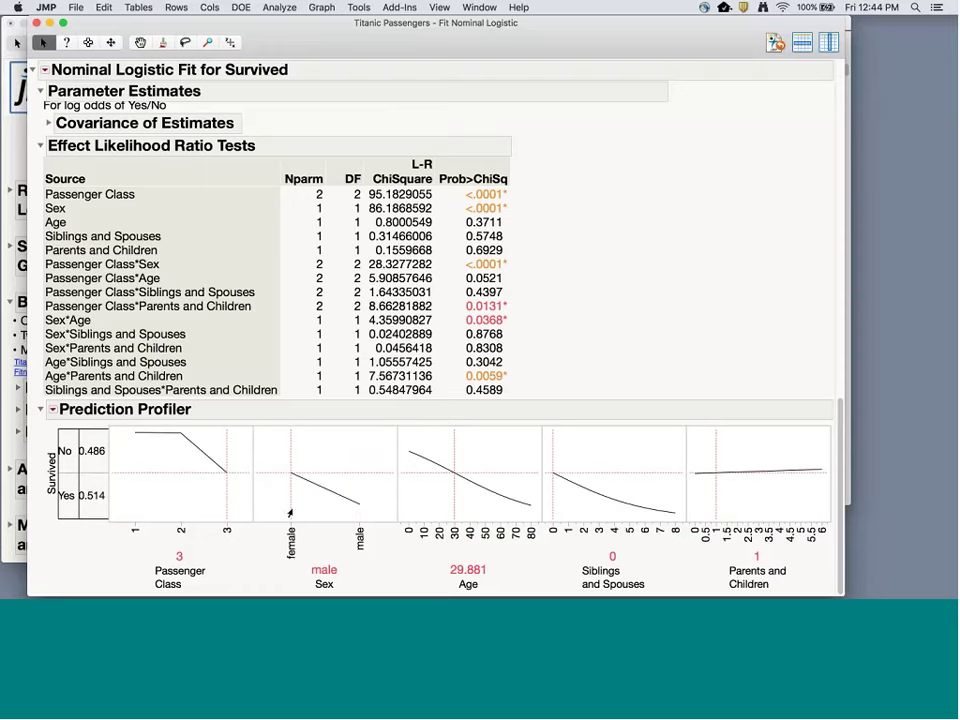
left_click_drag(292, 514, 345, 514)
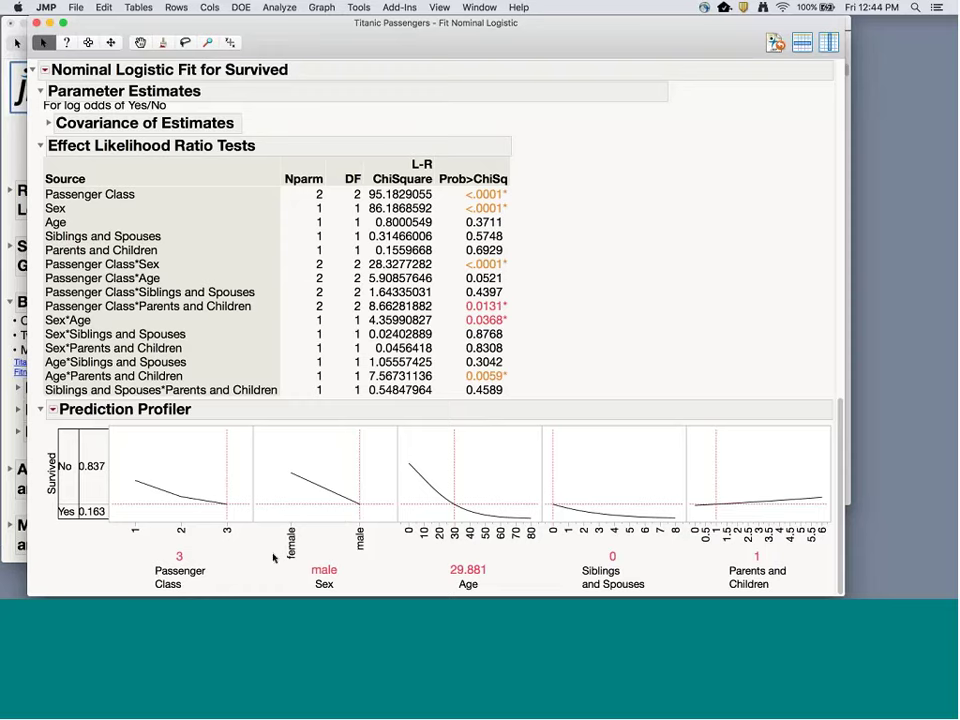
Close the nominal logistic report and launch the Partition platform on the Titanic Passengers table.
left_click(36, 22)
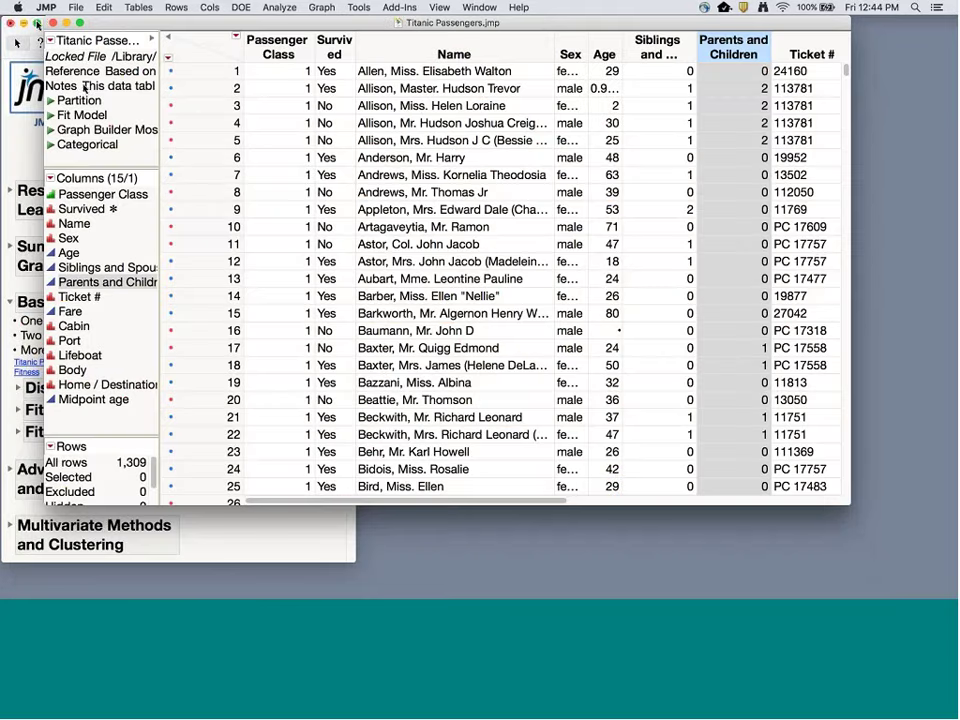
left_click_drag(157, 24, 217, 34)
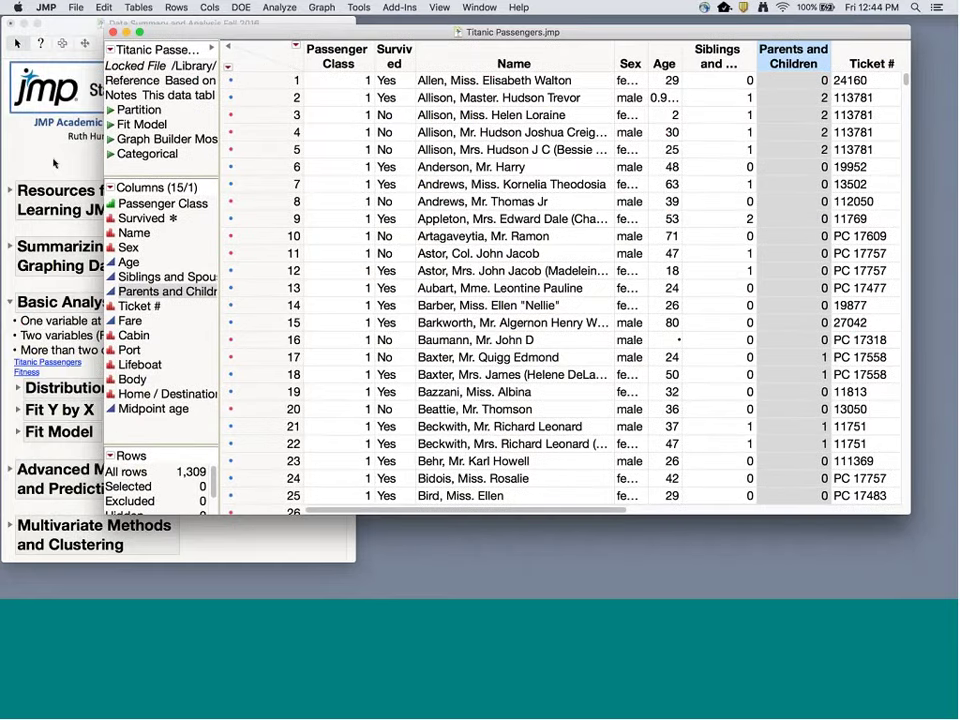
left_click(284, 8)
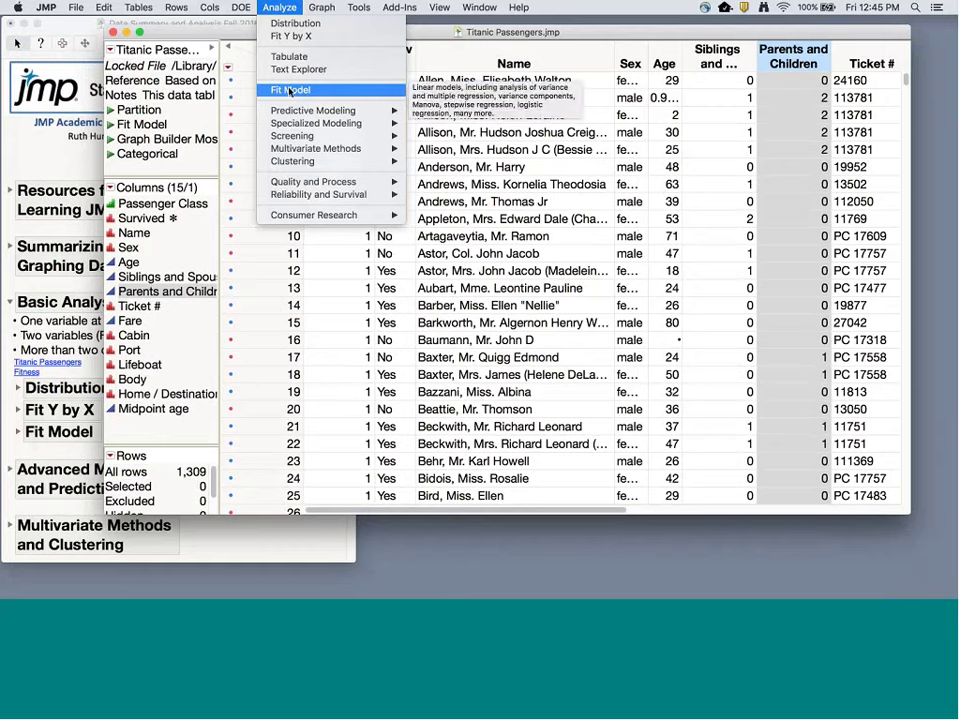
mouse_move(297, 110)
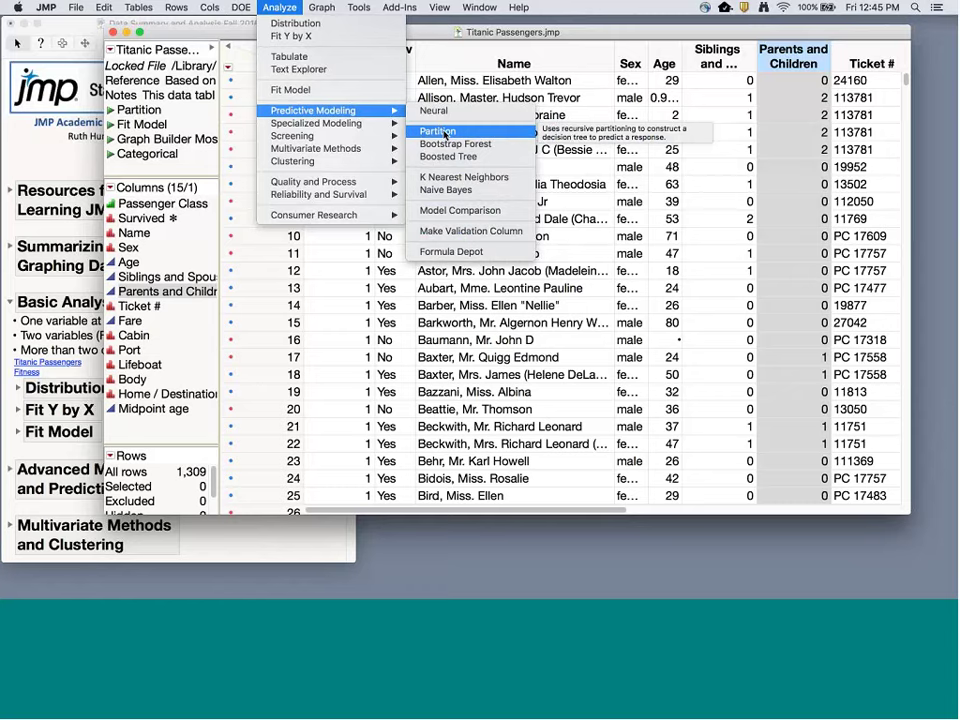
left_click(445, 134)
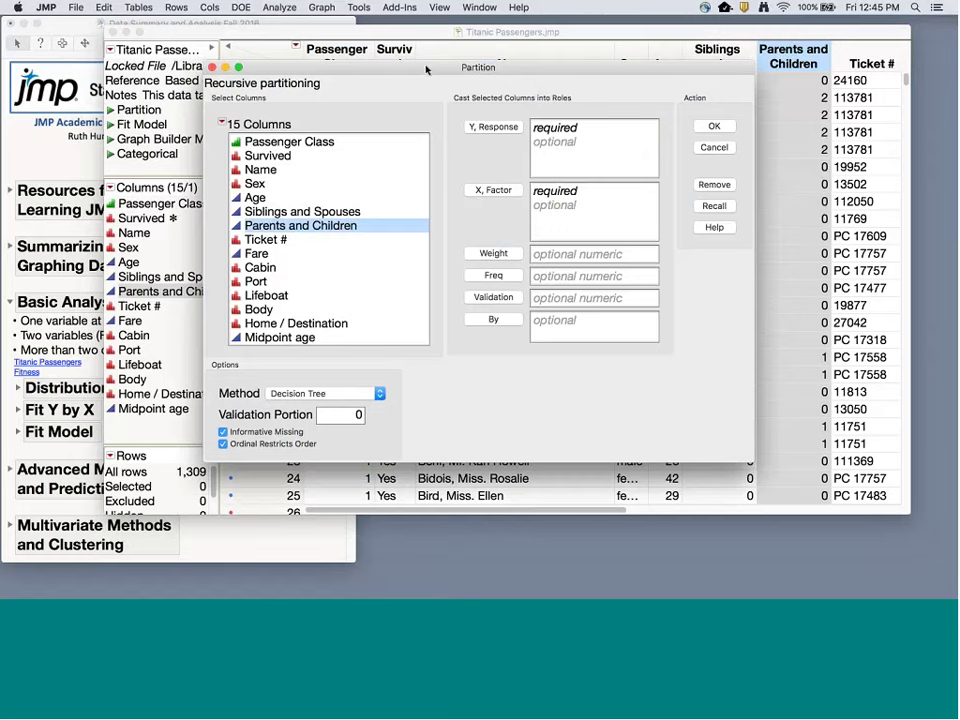
Cast Survived as the response and Passenger Class, Sex, Age, Siblings and Spouses, and Parents and Children as the factors.
left_click(289, 146)
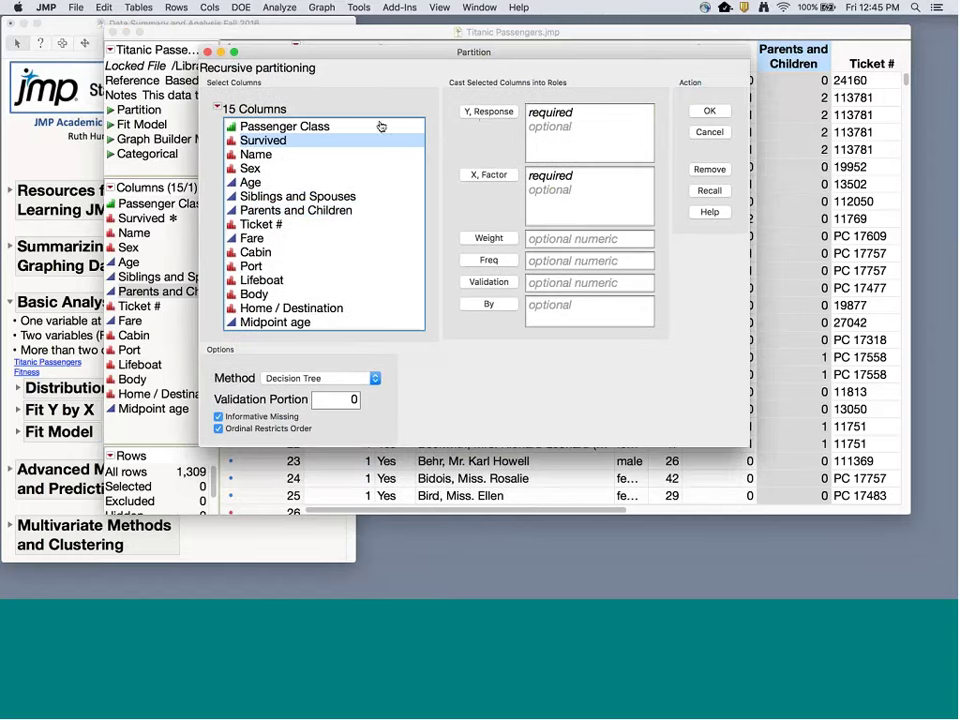
left_click(486, 113)
left_click(314, 127)
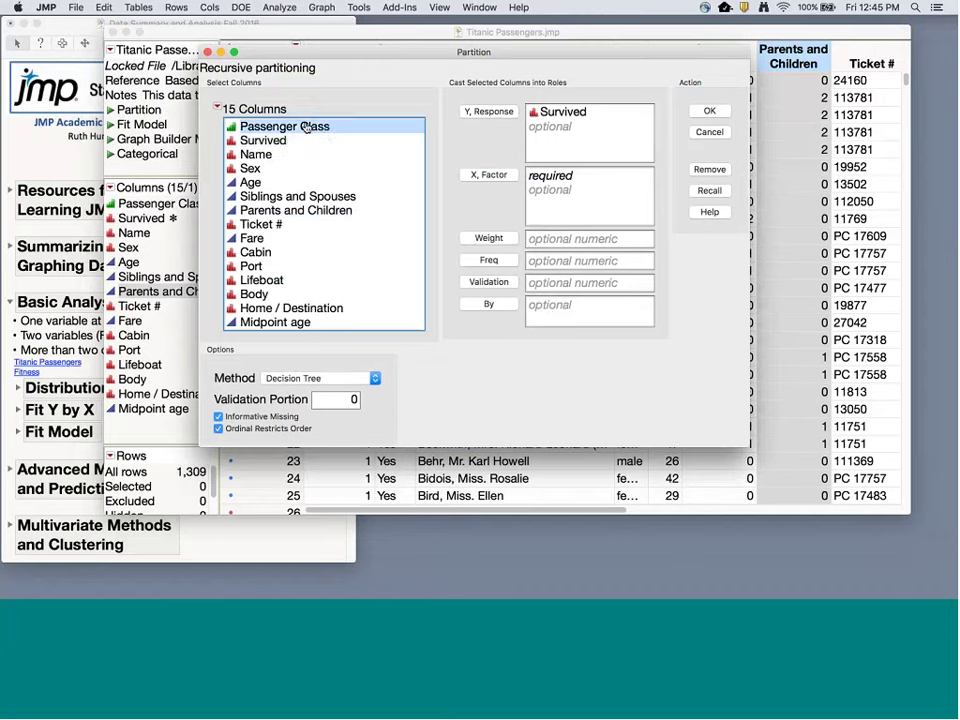
left_click(250, 169, "super")
left_click(250, 183, "super")
left_click(270, 197, "super")
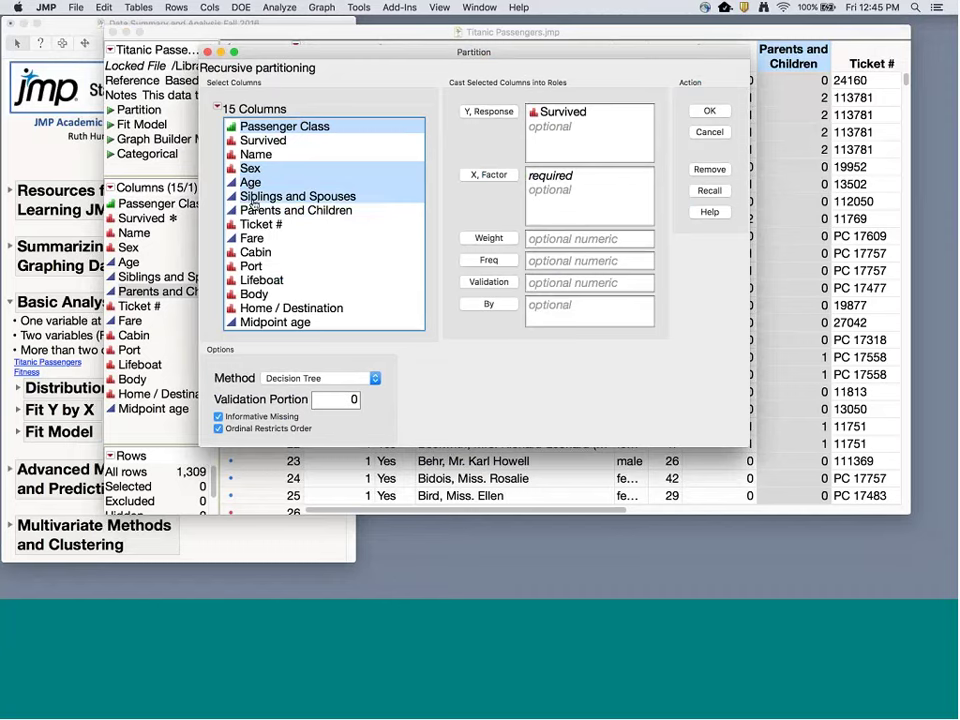
left_click(254, 211, "super")
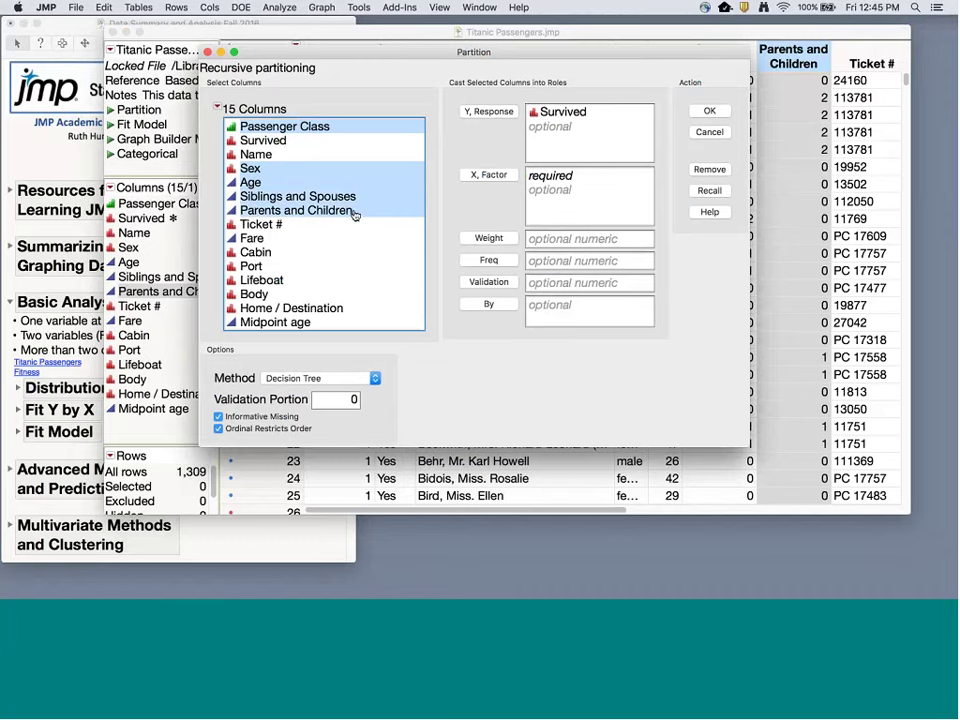
left_click(489, 175)
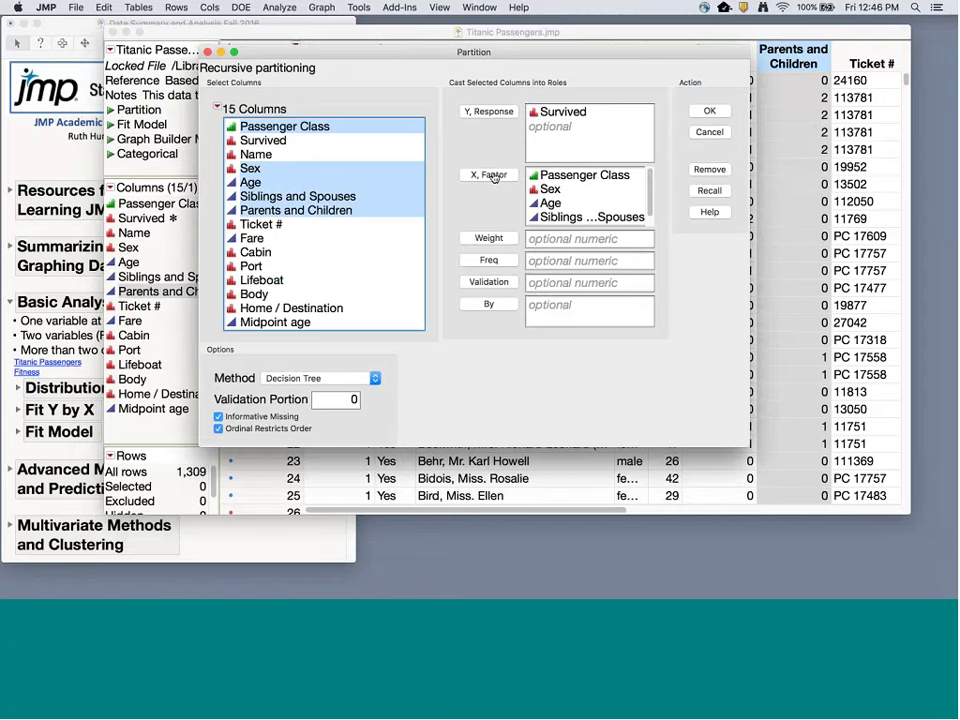
Review the available partition methods, keep Decision Tree and run the analysis.
left_click(278, 378)
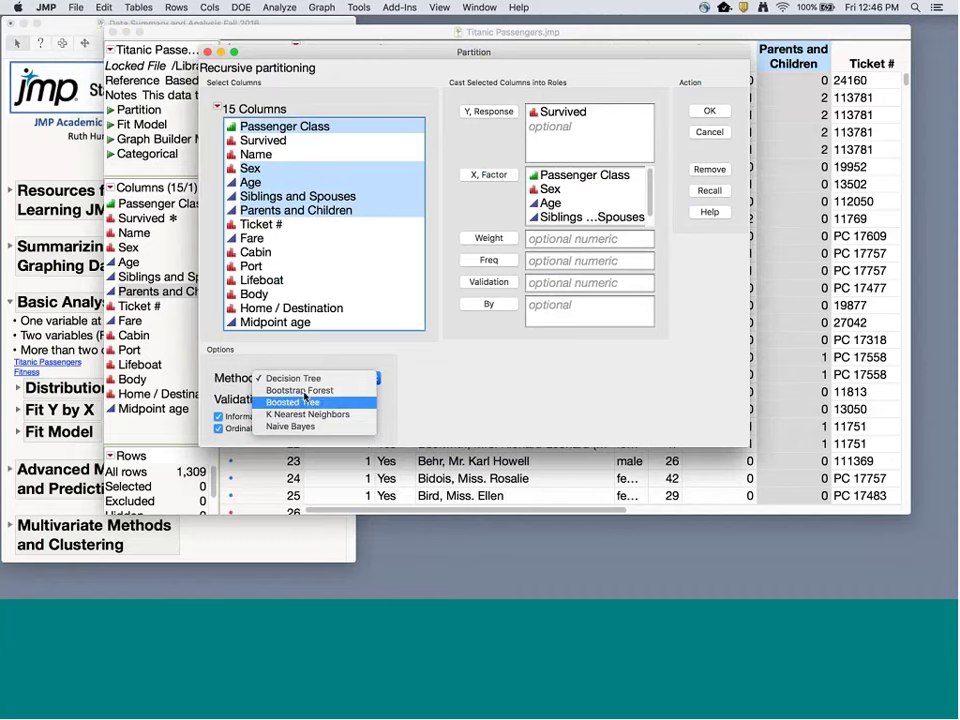
left_click(293, 378)
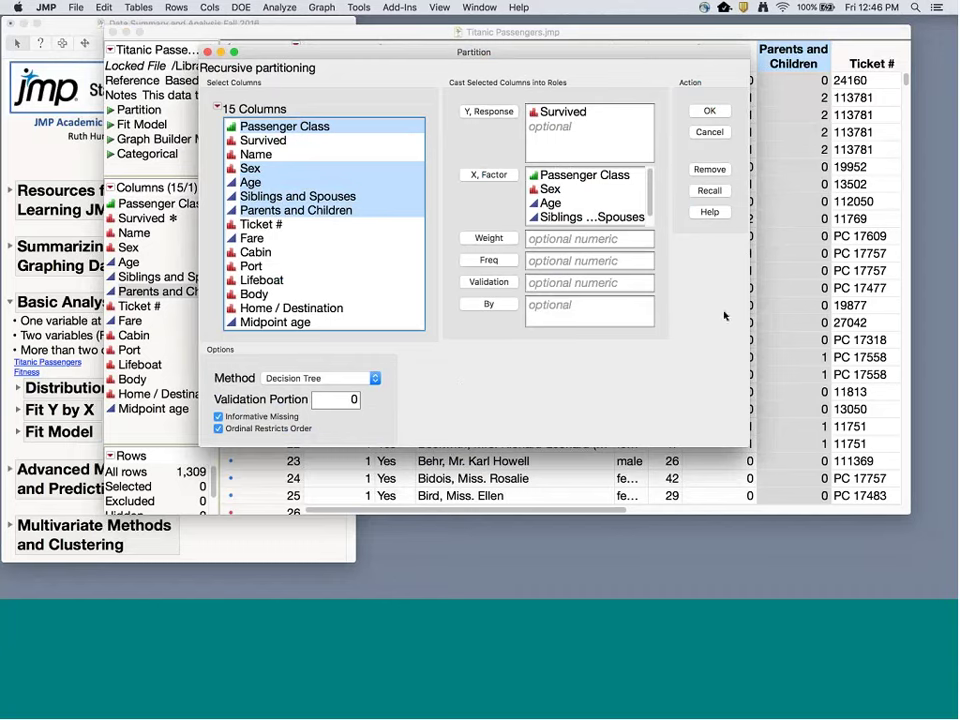
left_click(710, 112)
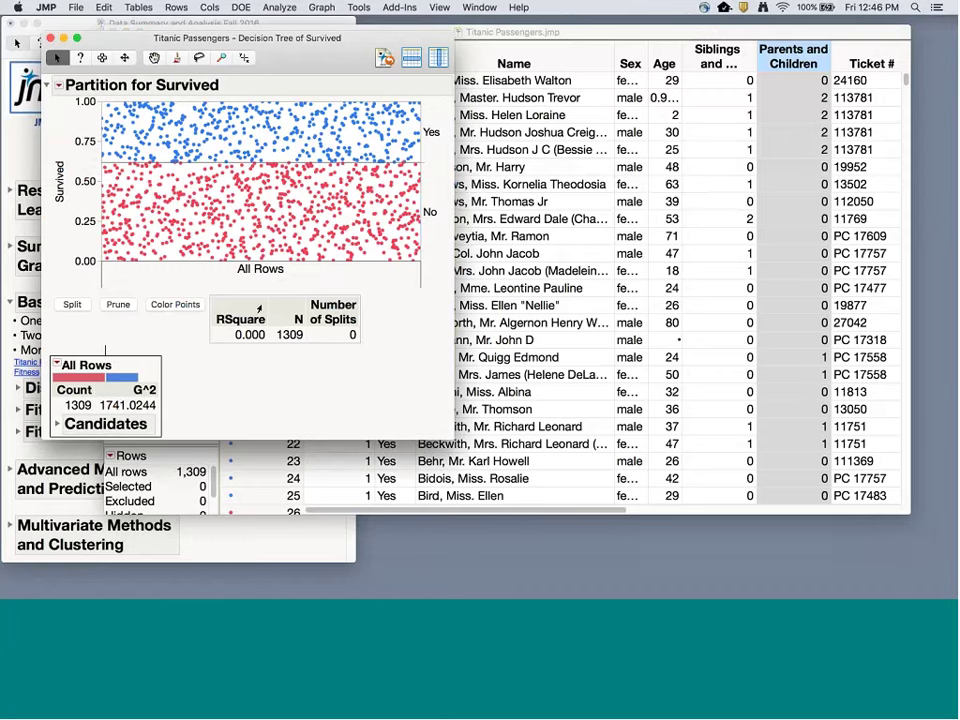
Change the color of the Yes value to green in the All Rows node of the decision tree.
right_click(121, 376)
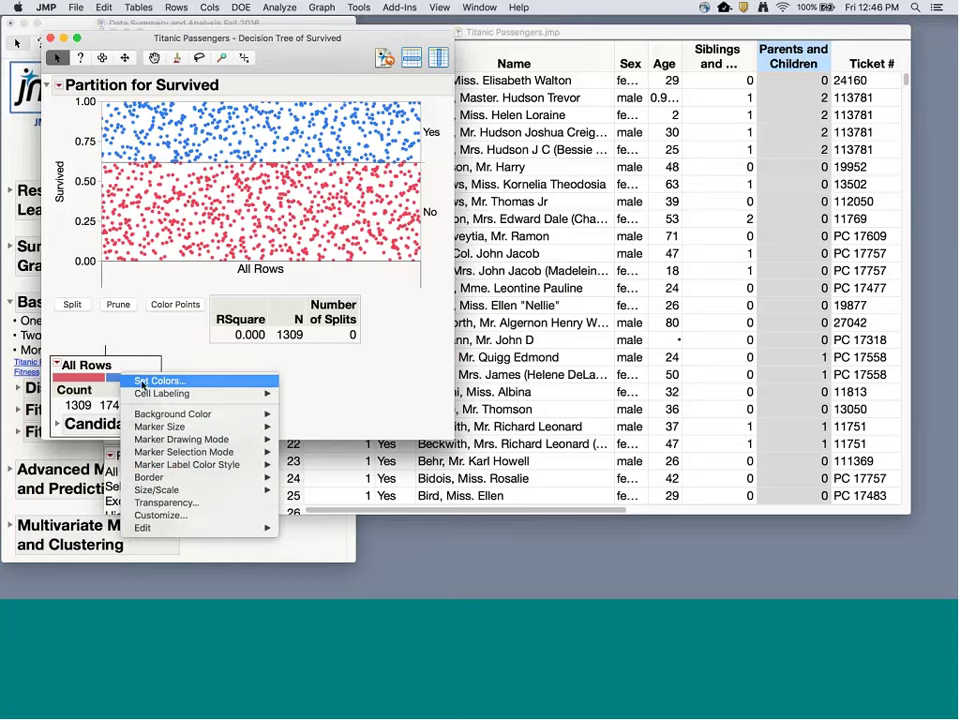
left_click(143, 384)
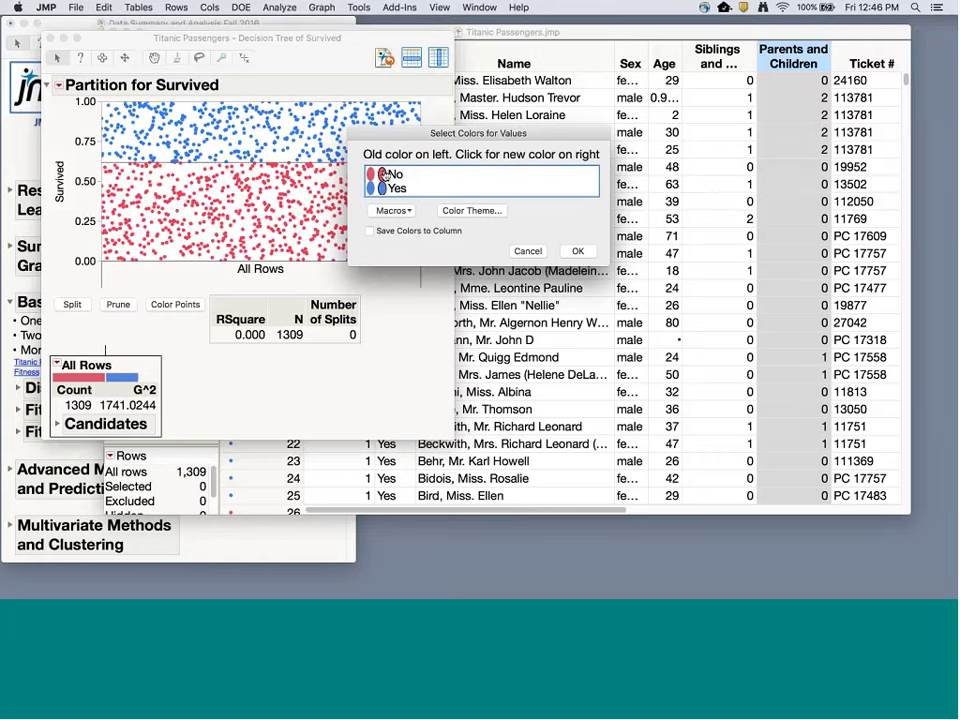
left_click(382, 188)
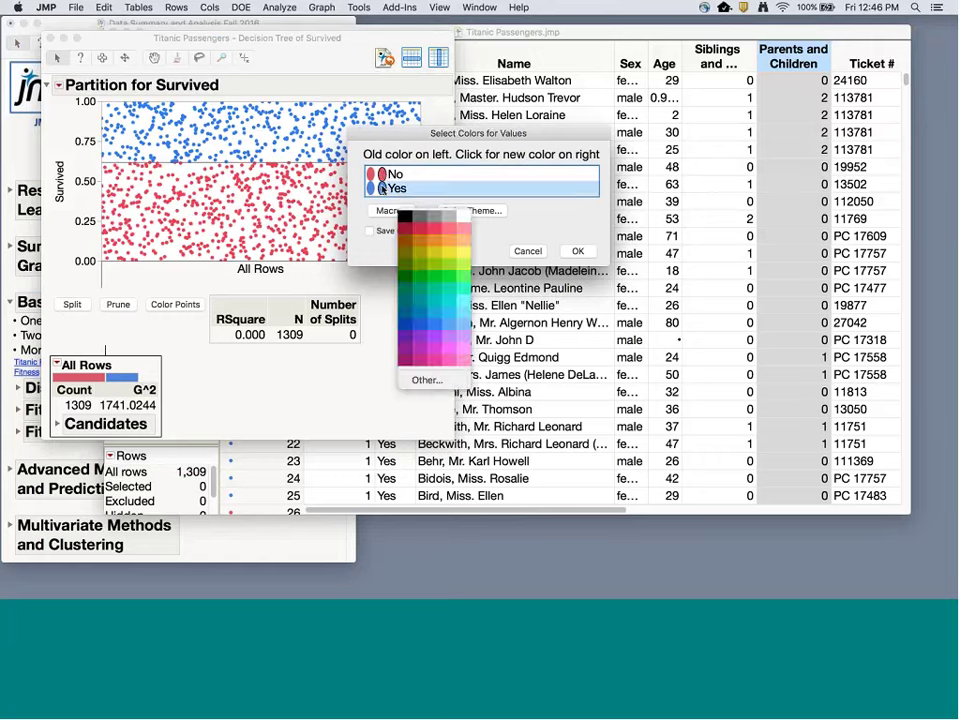
left_click(418, 278)
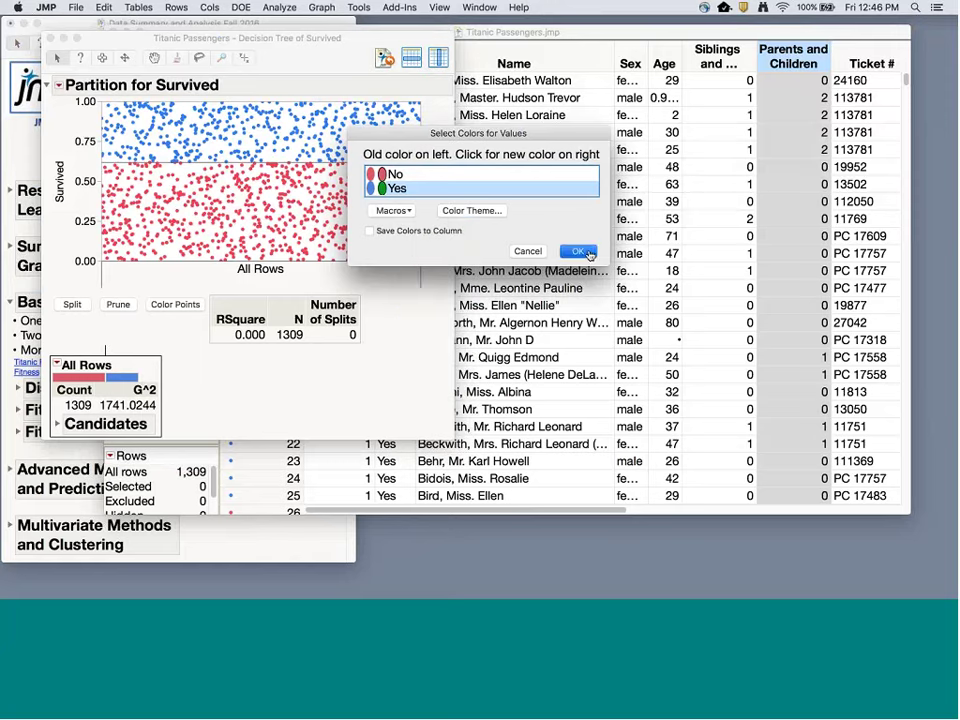
left_click(578, 252)
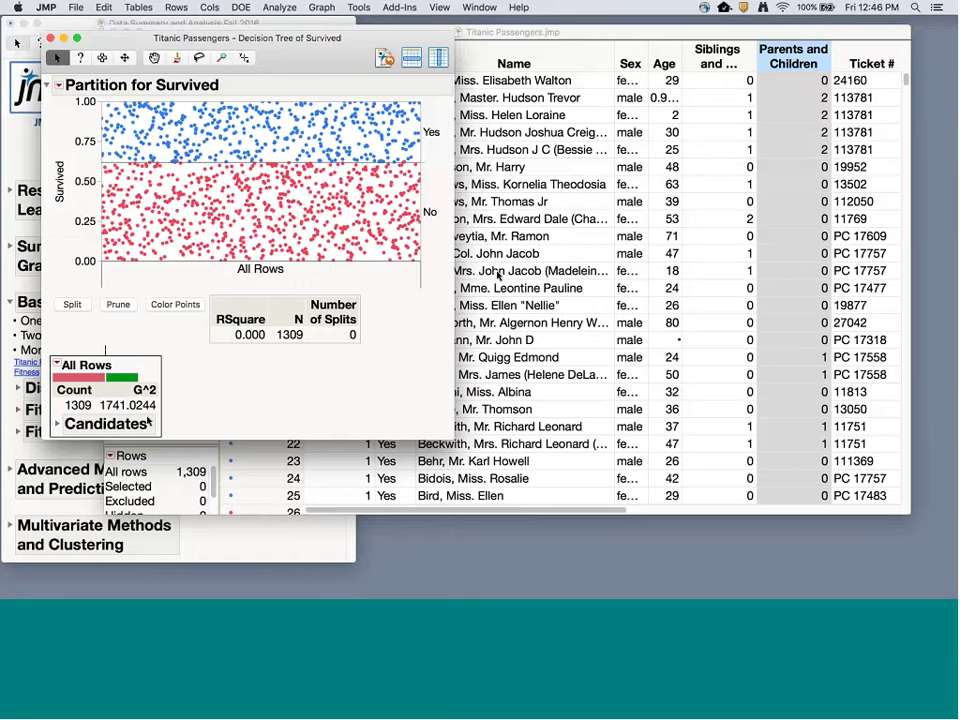
Split the decision tree for Survived five times, examining the plot and new branches.
left_click(72, 304)
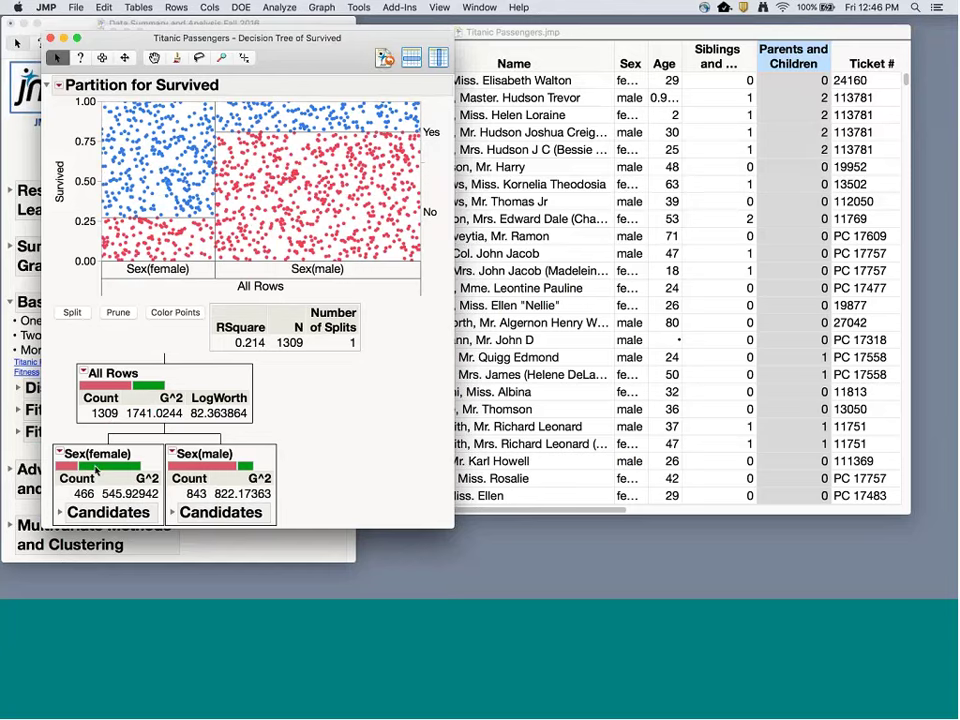
left_click(80, 313)
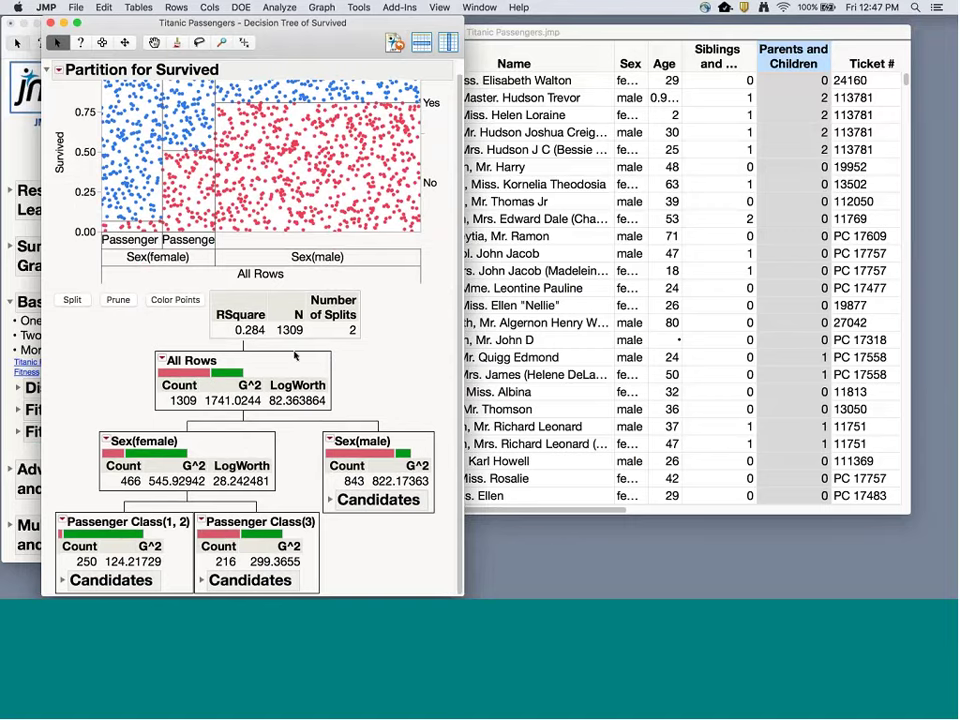
left_click(70, 300)
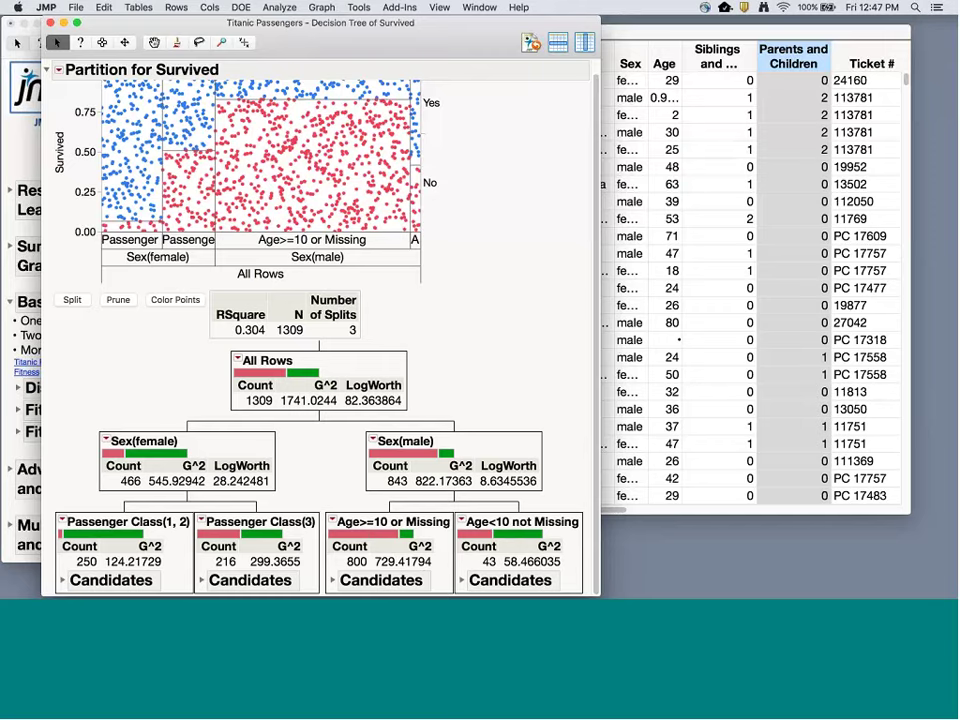
left_click(75, 300)
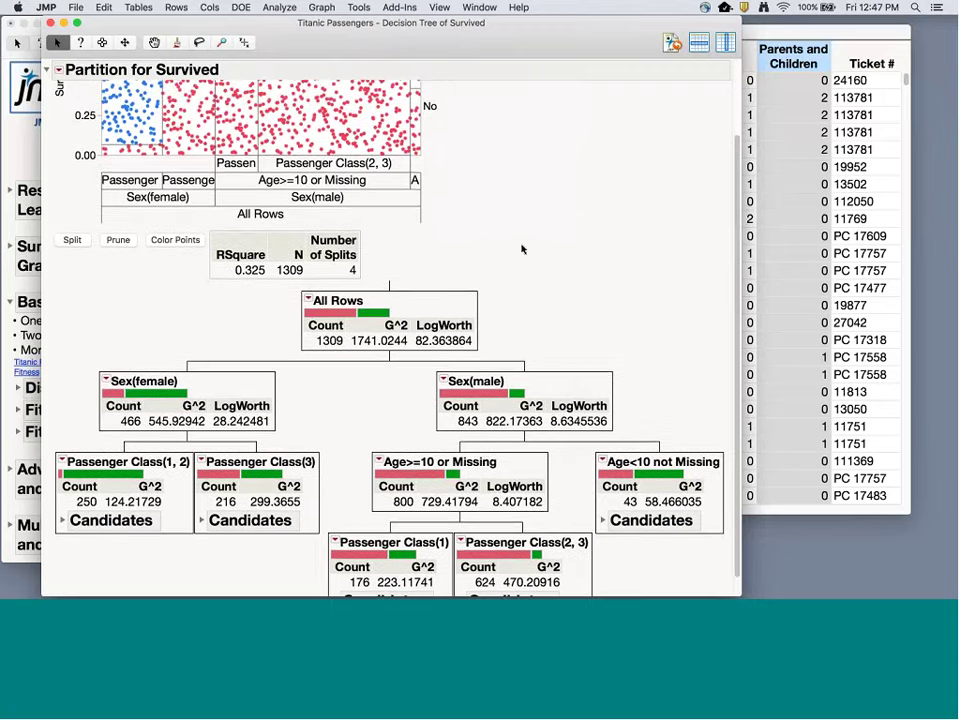
scroll(521, 249, "up", 5)
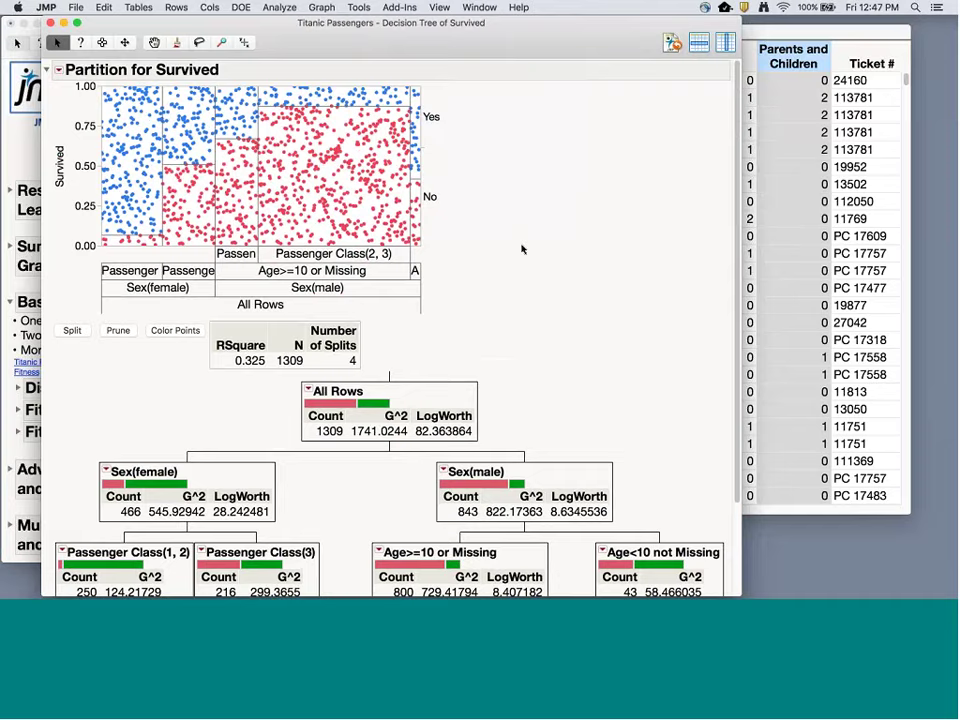
left_click(72, 330)
scroll(566, 317, "down", 5)
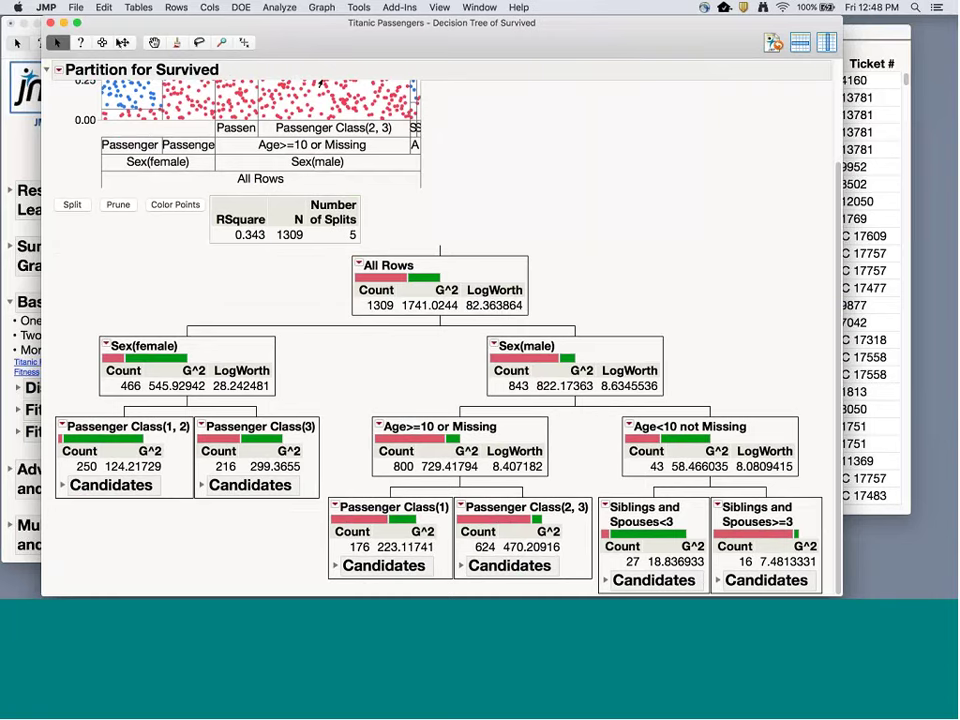
Close the decision tree report and the Titanic Passengers data table.
left_click(52, 22)
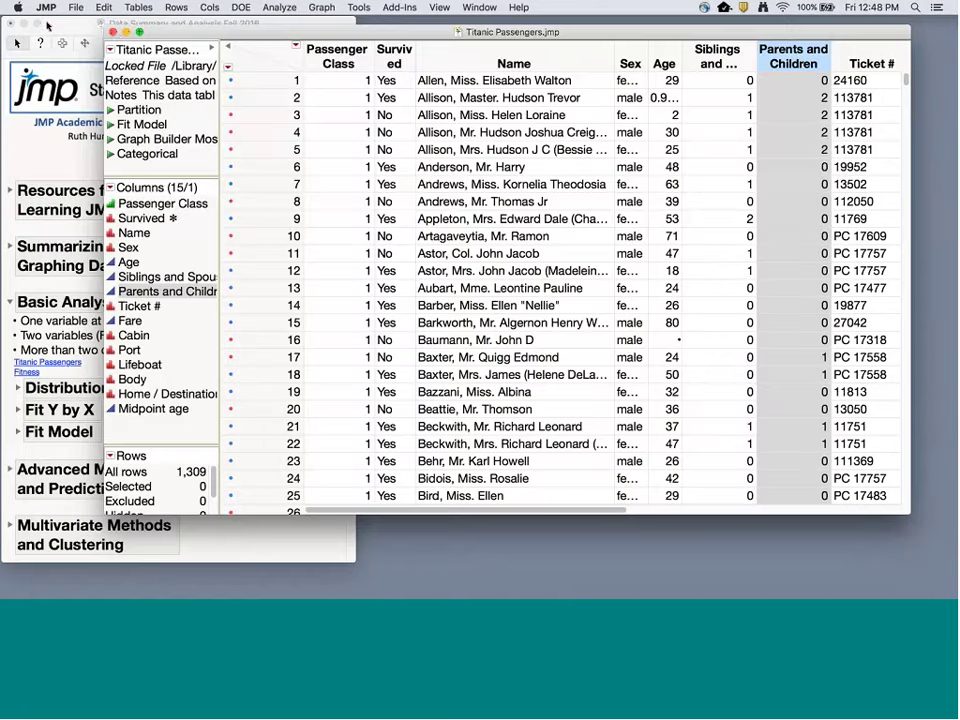
left_click(112, 33)
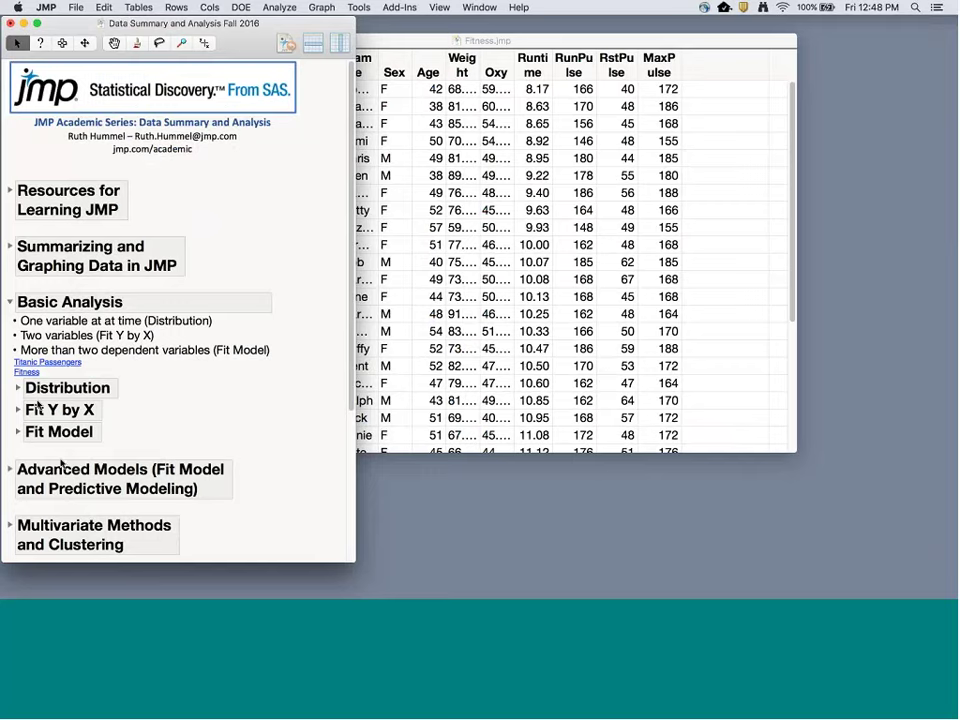
Expand Advanced Models and collapse Basic Analysis in the journal, then open the Mushroom data table and select its Edibility column.
left_click(10, 470)
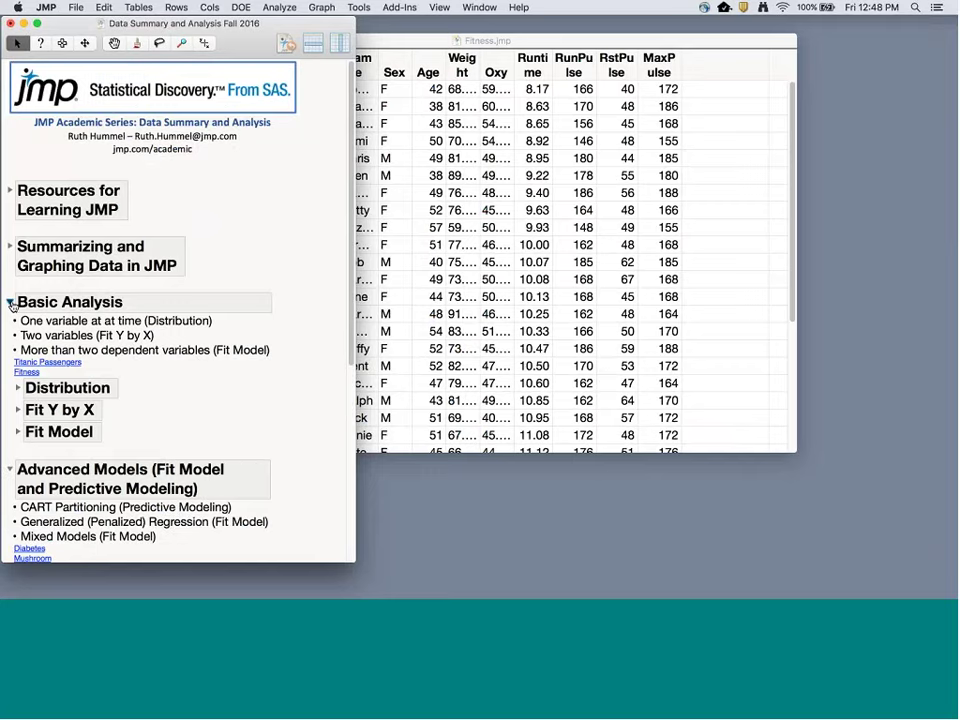
left_click(9, 302)
scroll(103, 318, "down", 3)
scroll(103, 318, "down", 1)
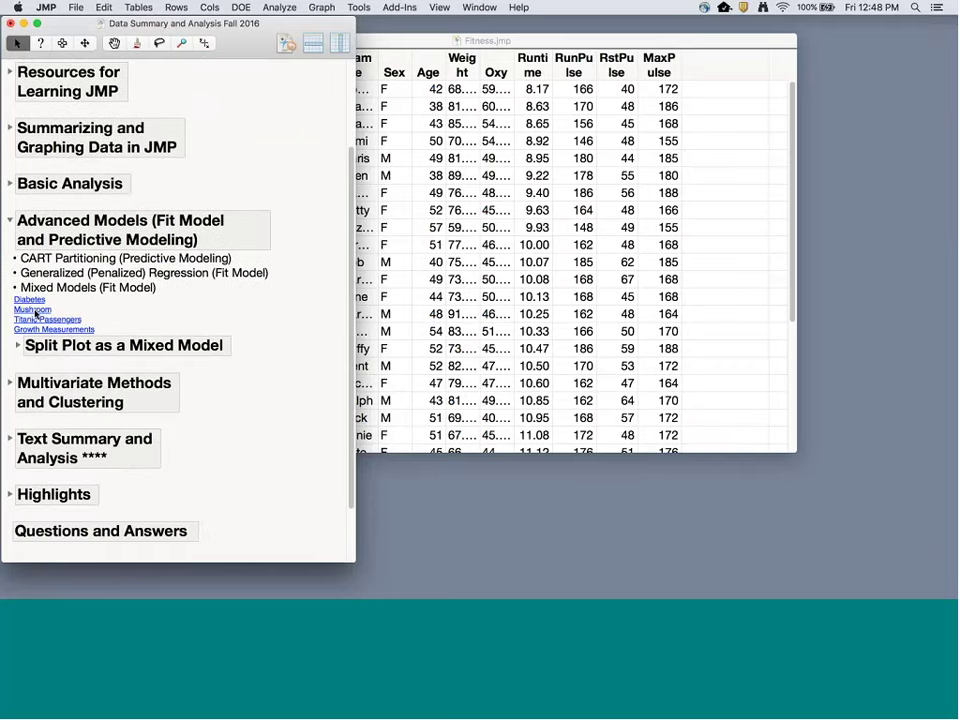
left_click(33, 310)
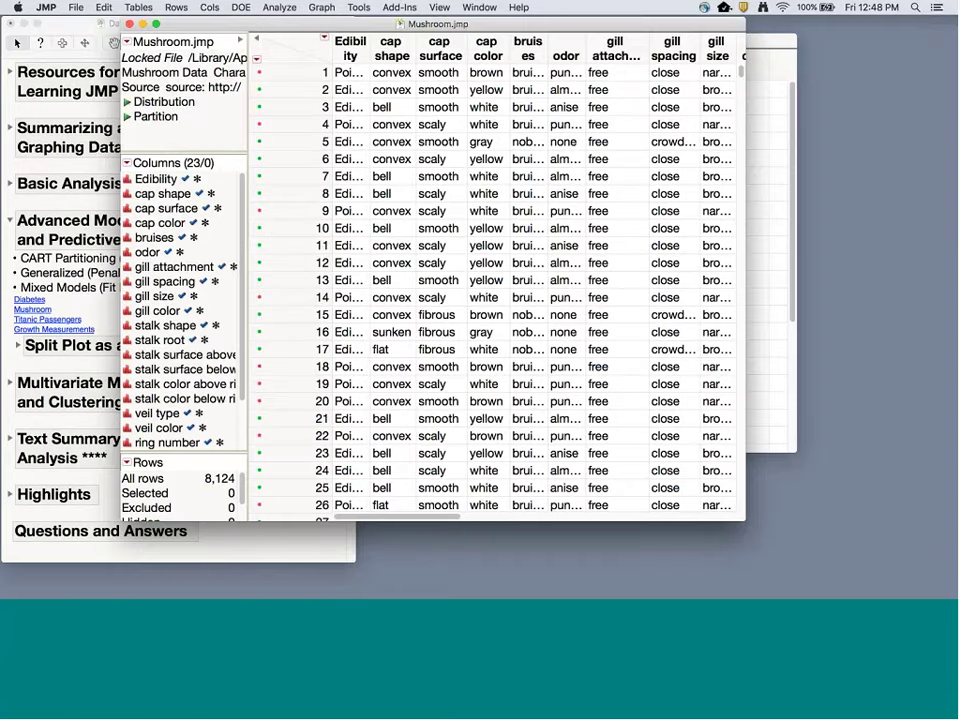
left_click(366, 45)
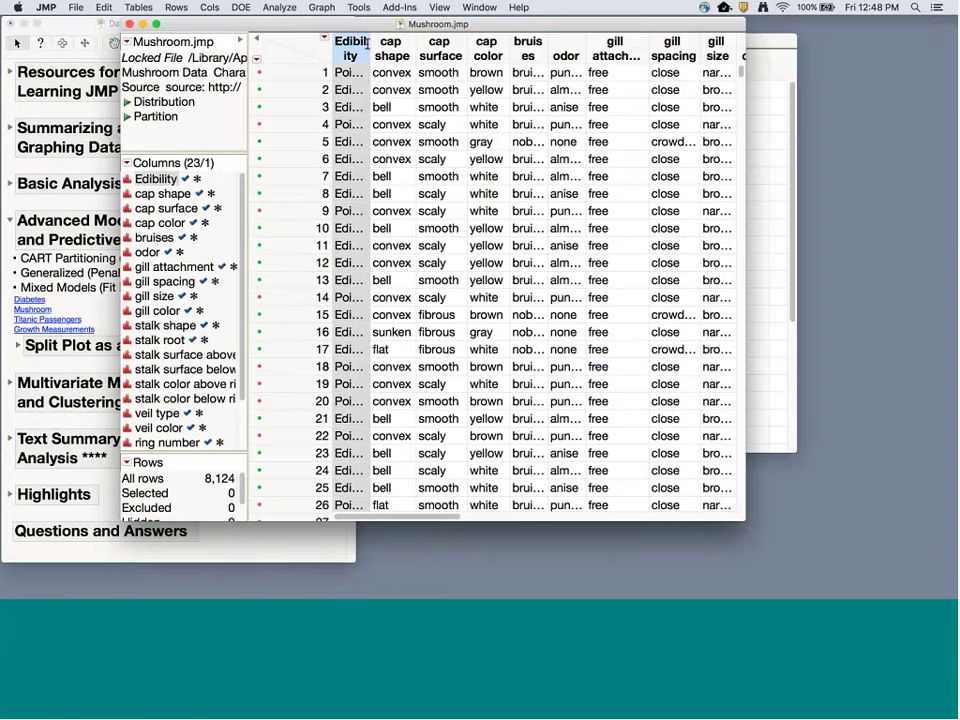
Widen the Edibility column and run a Partition decision tree with Edibility as response and cap shape through habitat as factors.
left_click_drag(368, 45, 405, 203)
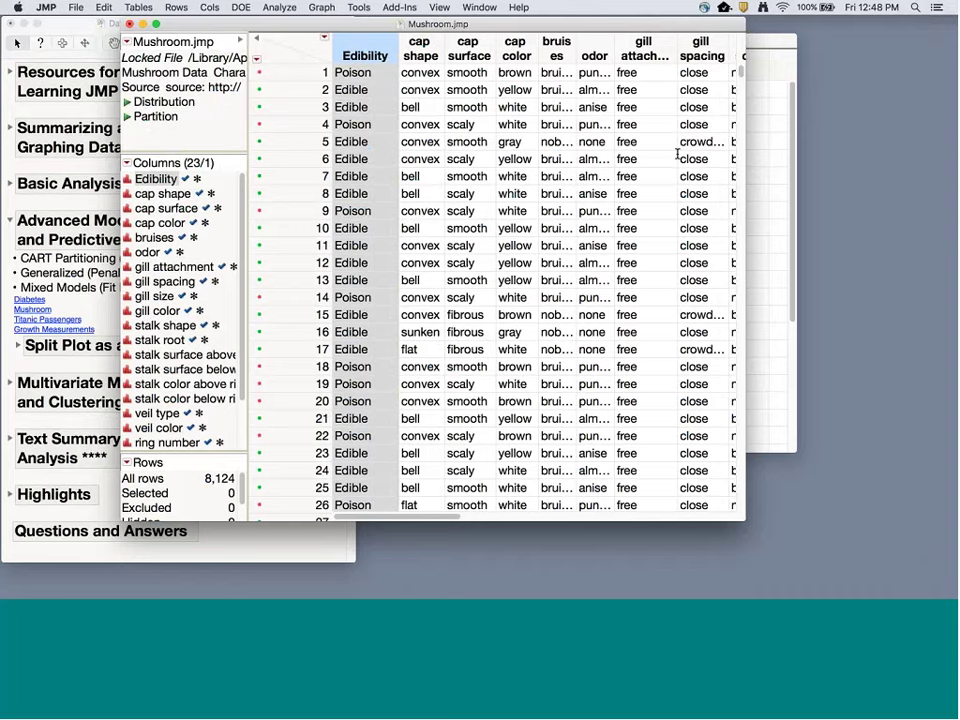
left_click(280, 8)
mouse_move(311, 112)
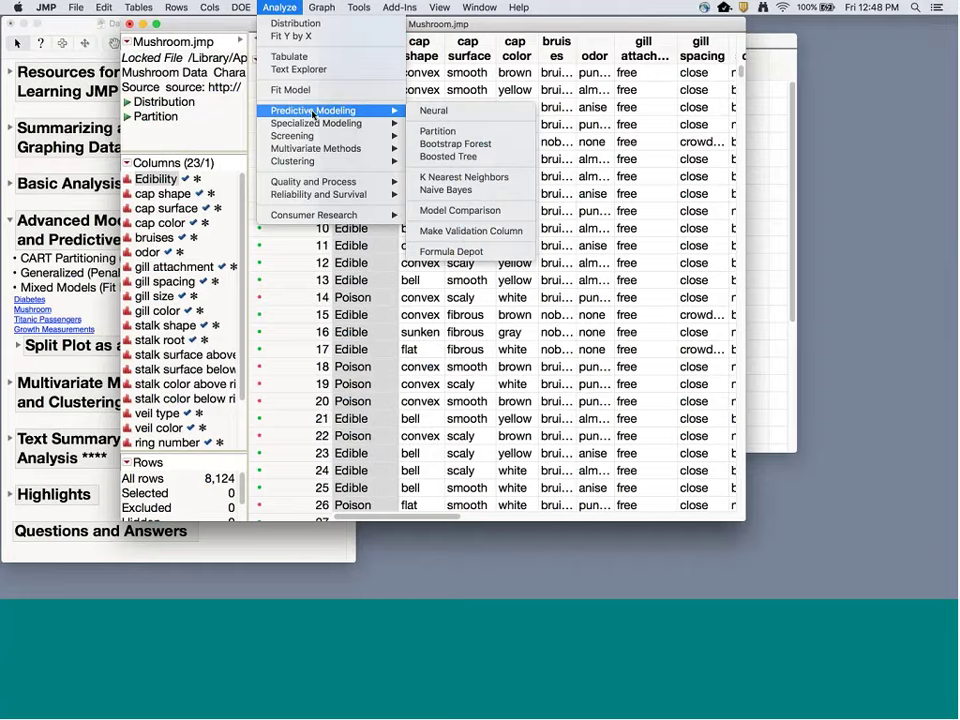
left_click(440, 132)
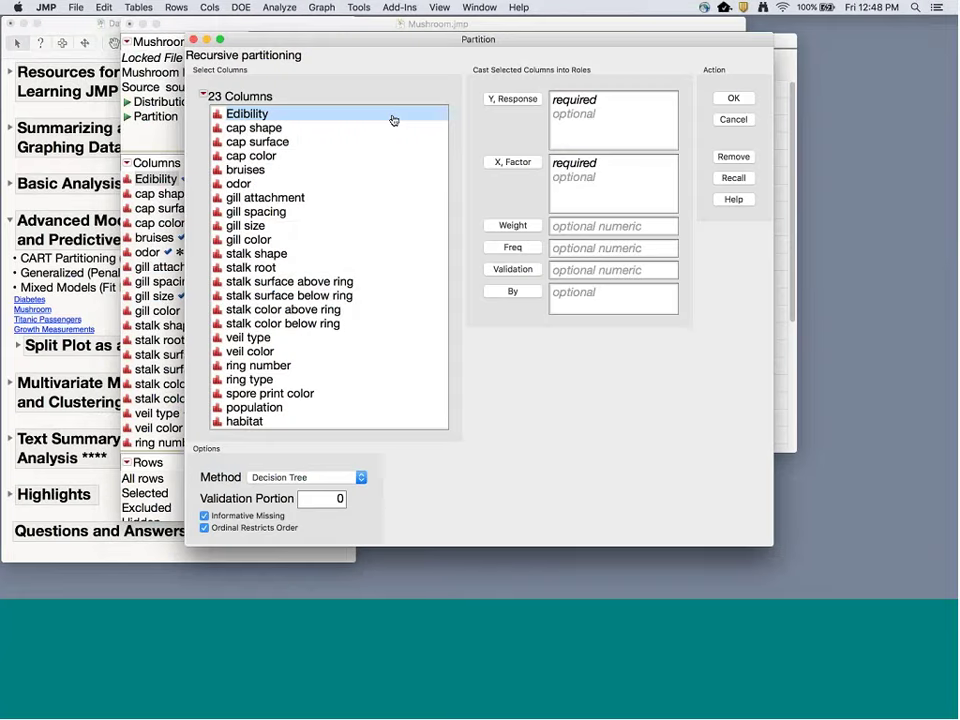
left_click(512, 99)
left_click(268, 129)
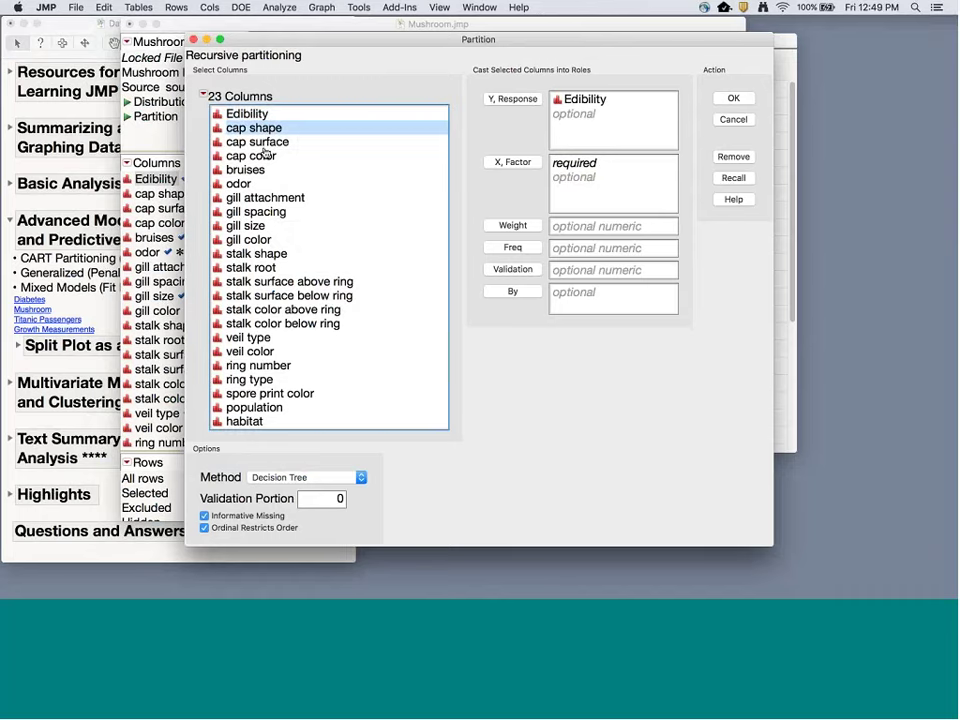
left_click_drag(268, 129, 313, 420)
left_click(512, 162)
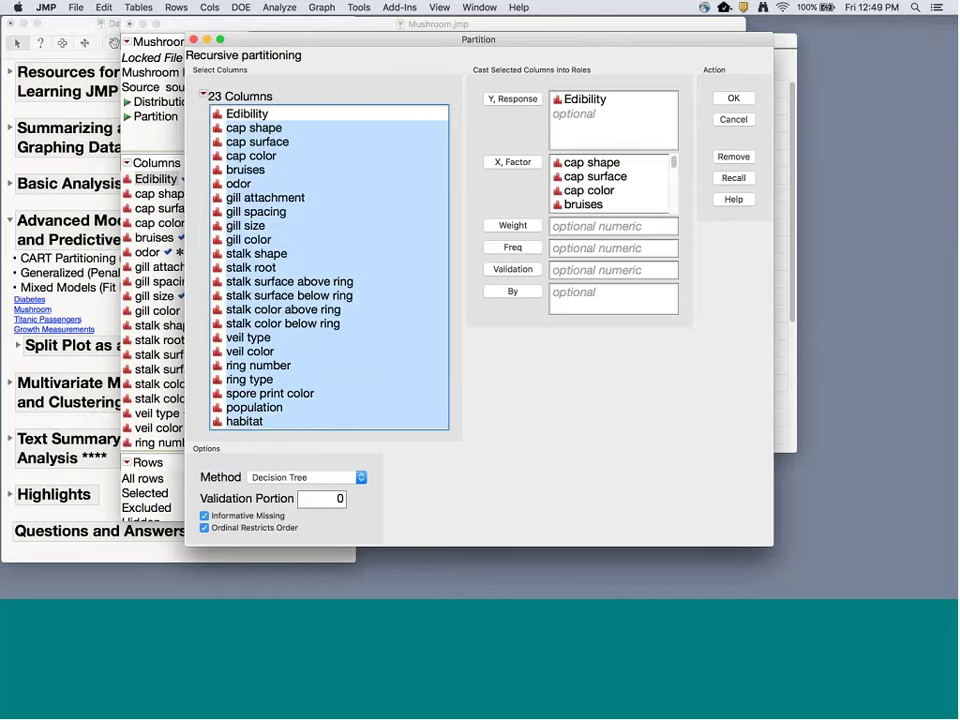
left_click(733, 98)
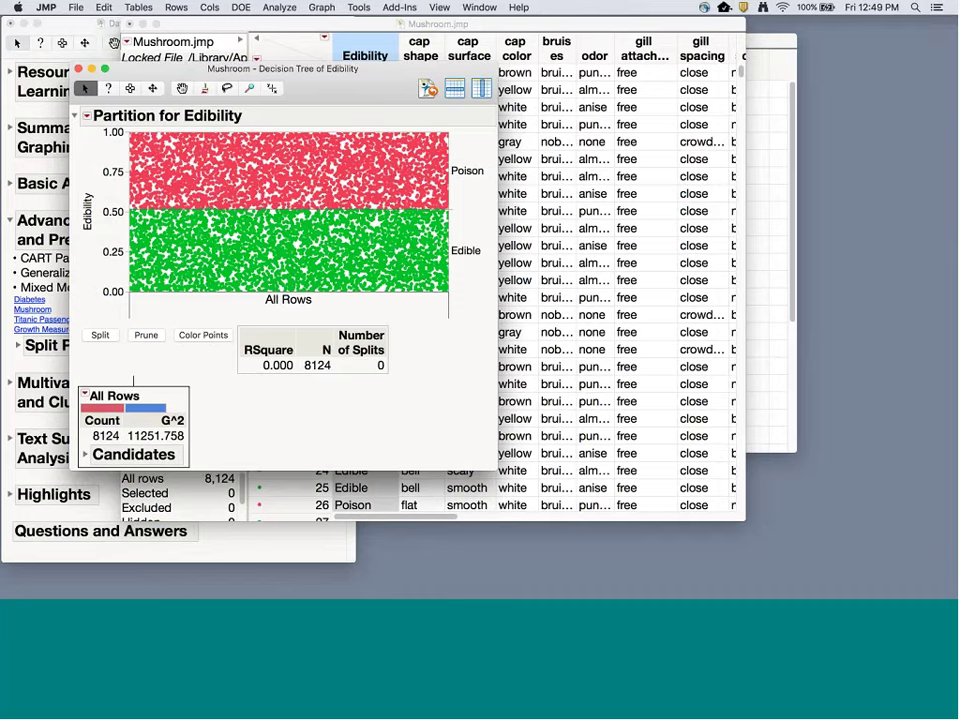
Set the All Rows node's value colors to green for Edible and red for Poison.
right_click(141, 408)
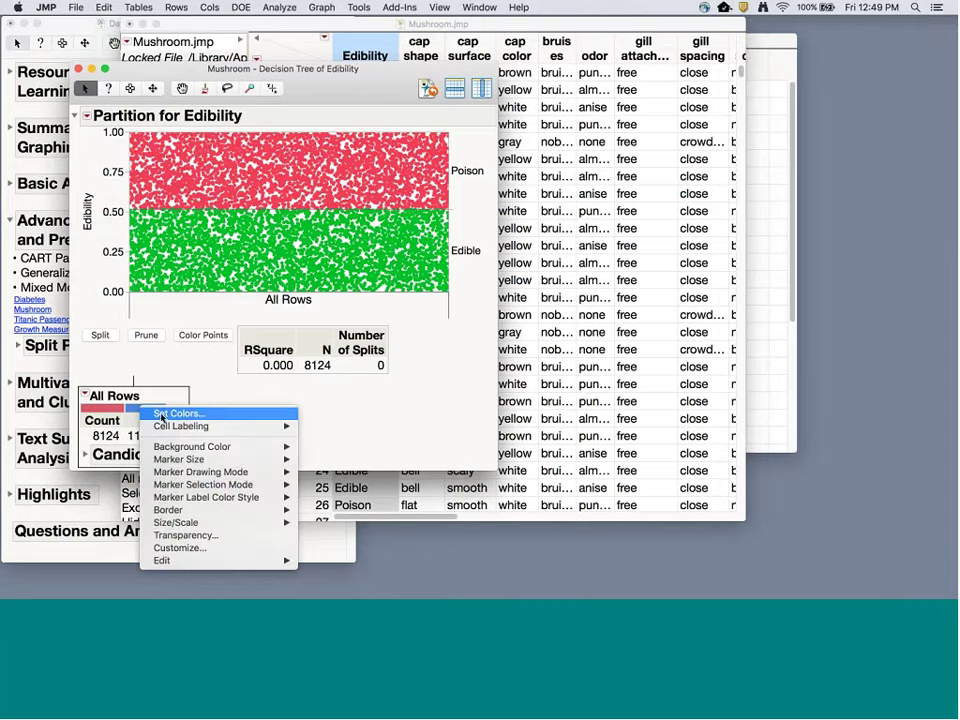
left_click(163, 415)
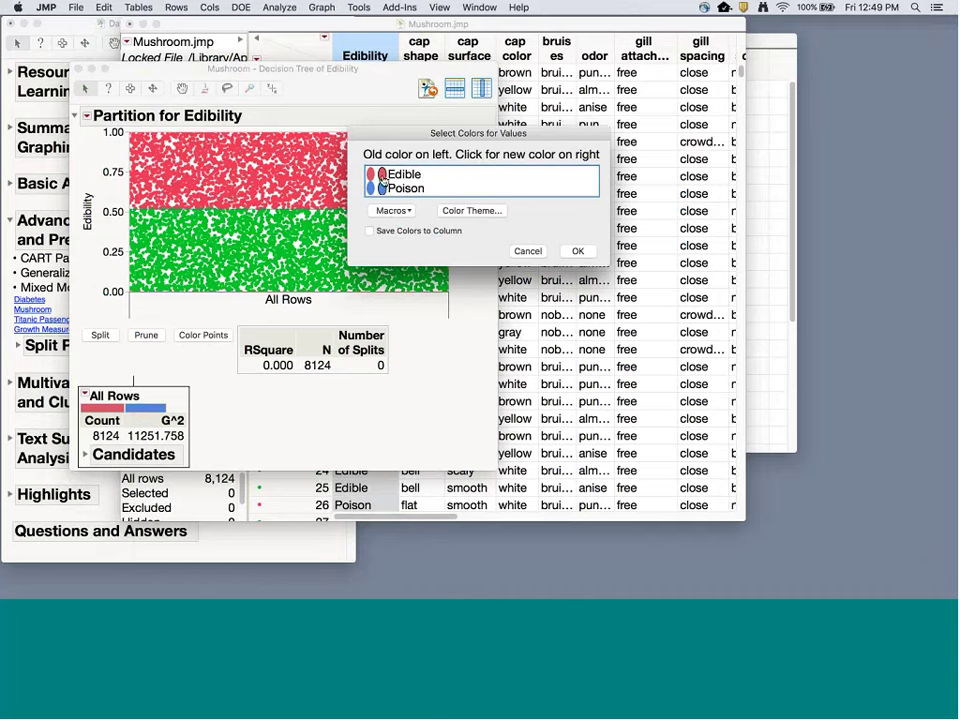
left_click(382, 175)
left_click(419, 265)
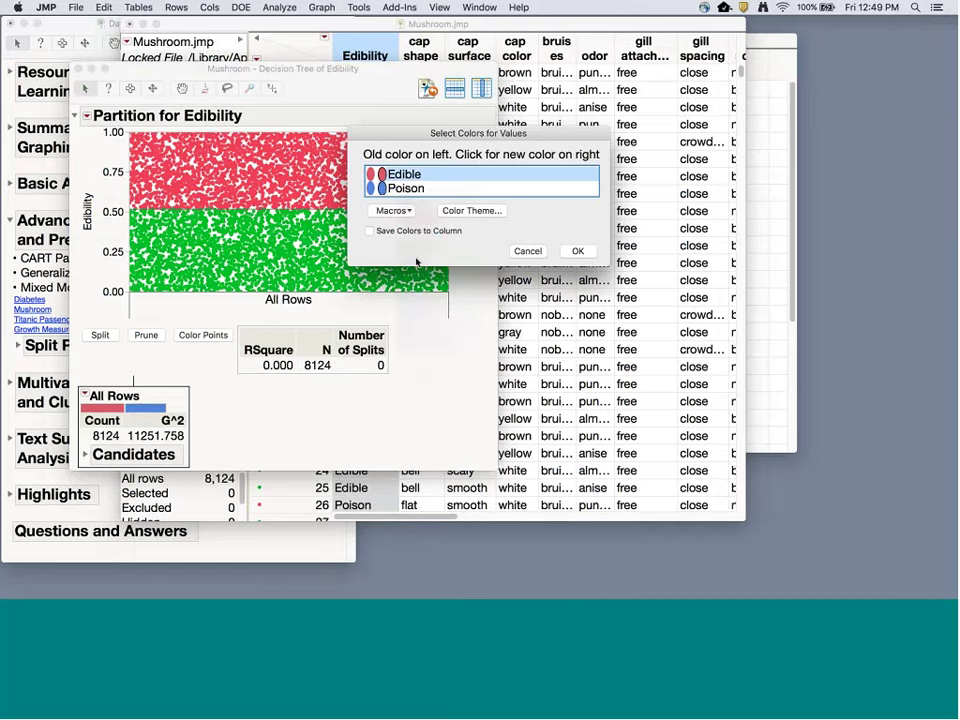
left_click(382, 188)
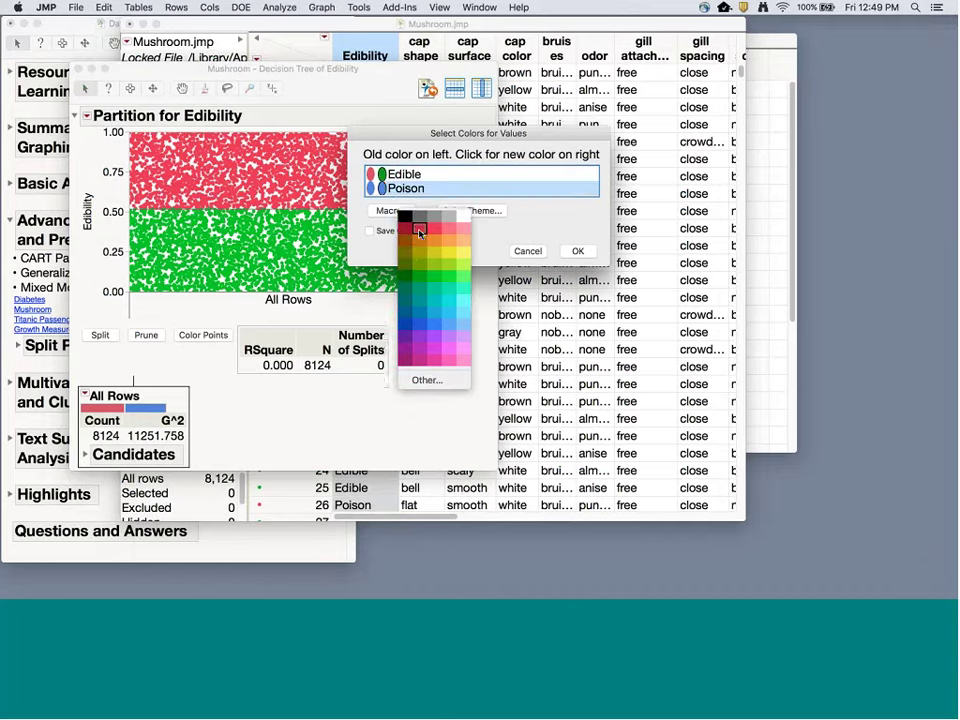
left_click(417, 231)
left_click(578, 251)
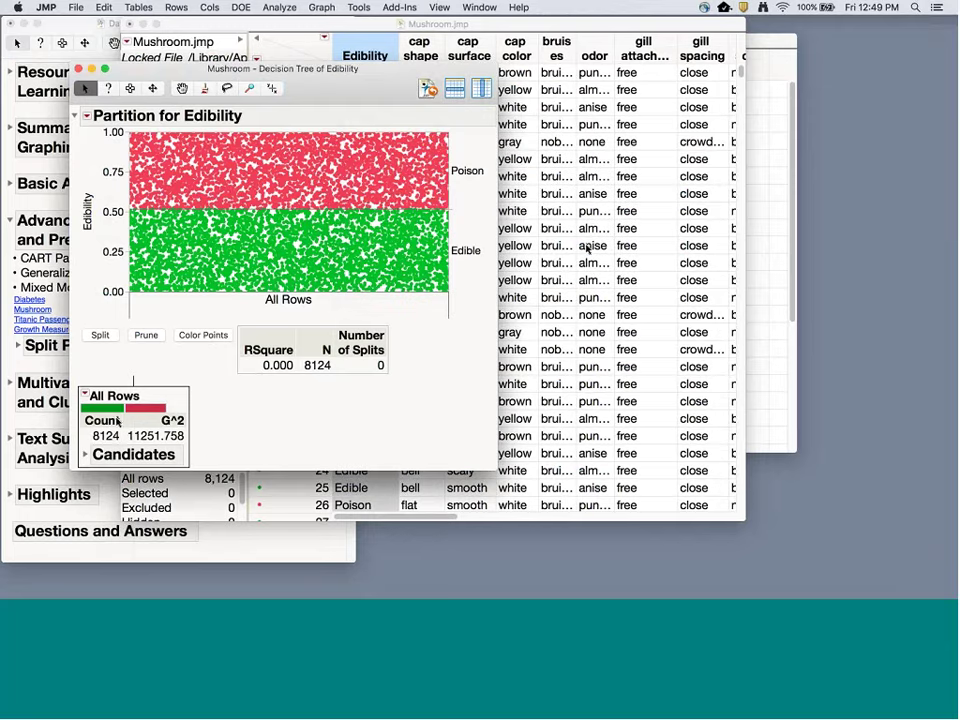
Split the decision tree for Edibility four times, examining the new branches and the partition plot.
left_click(100, 335)
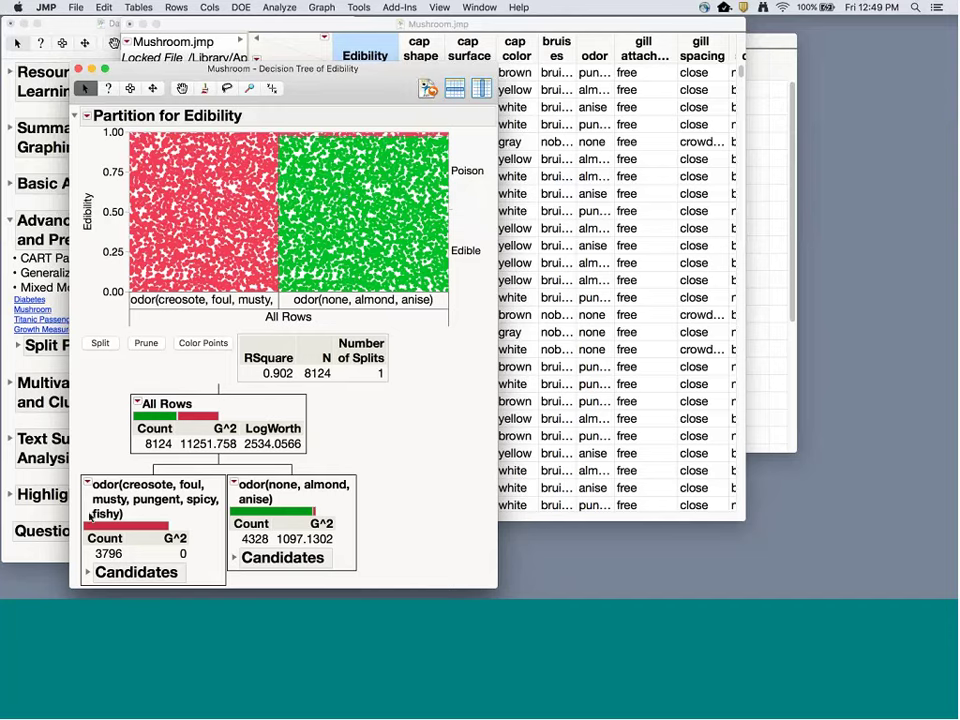
left_click(99, 343)
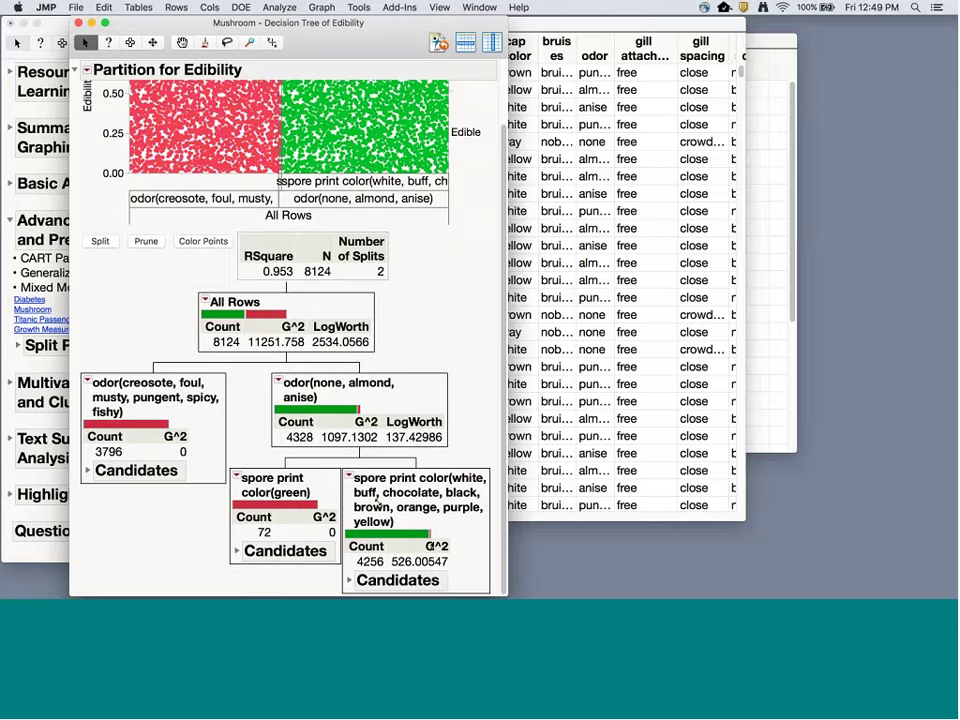
left_click(99, 241)
scroll(432, 347, "down", 5)
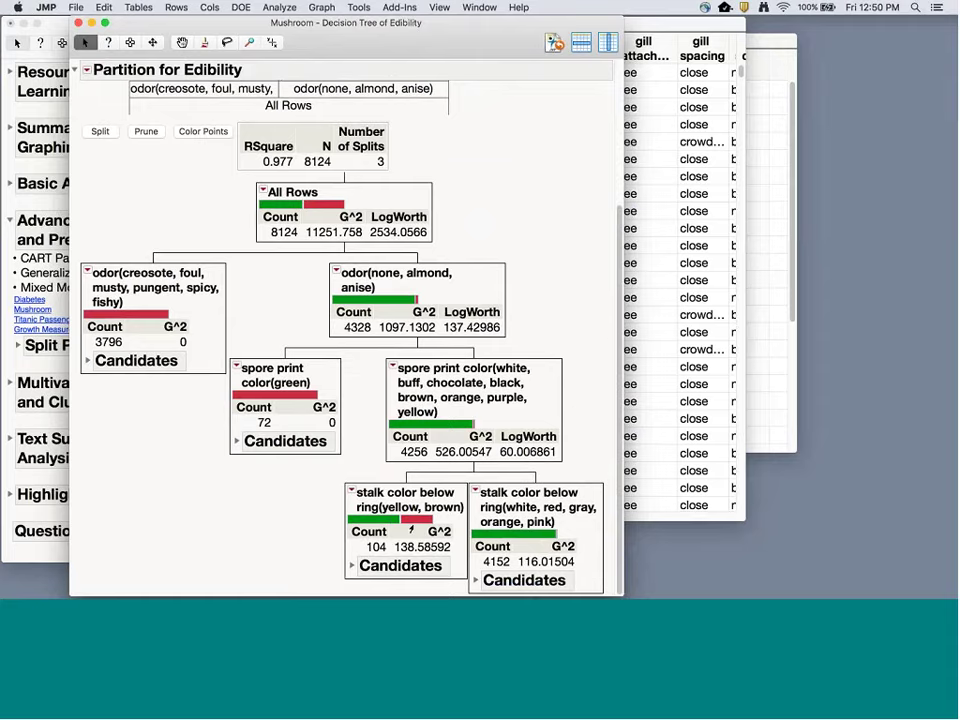
left_click(100, 131)
scroll(472, 413, "down", 1)
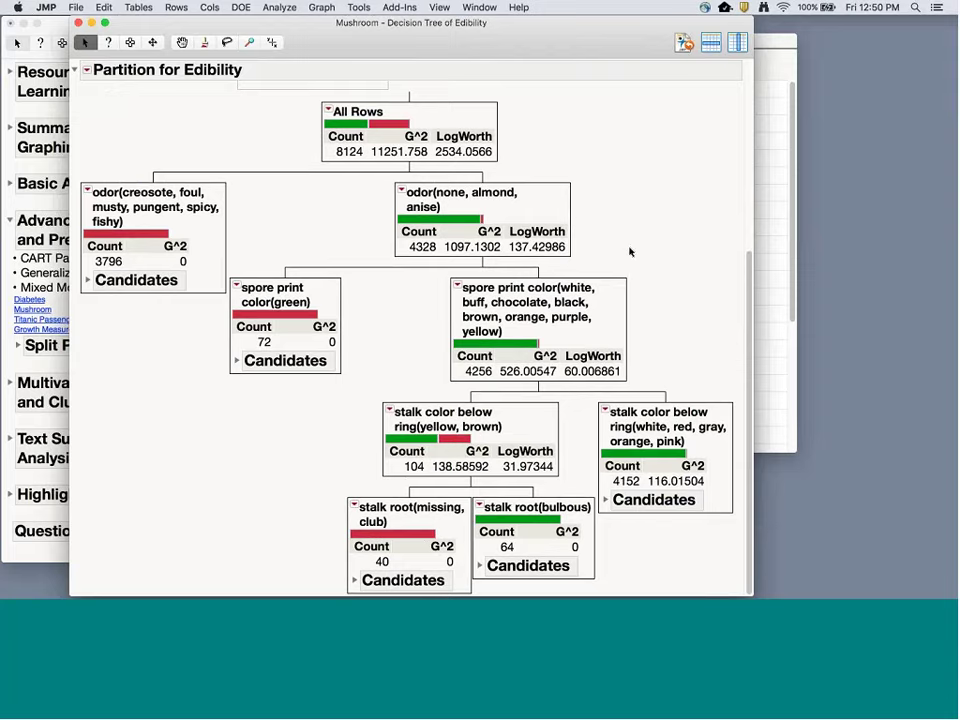
scroll(632, 244, "up", 5)
scroll(632, 244, "up", 3)
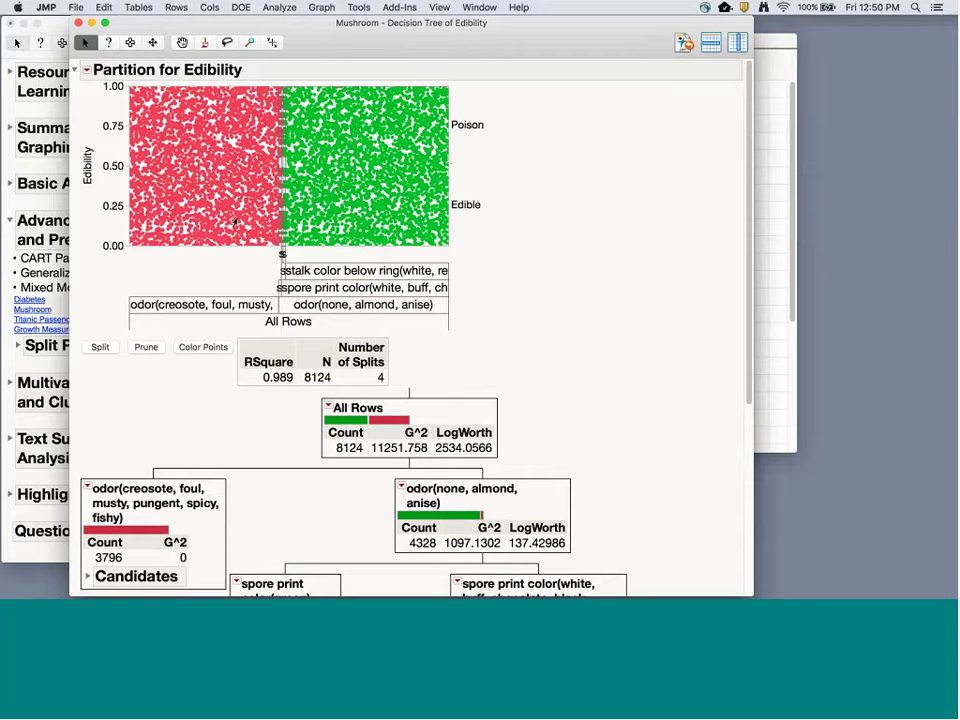
Close the Edibility decision tree report and the Mushroom data table without saving the changes.
left_click(79, 22)
key("super+w")
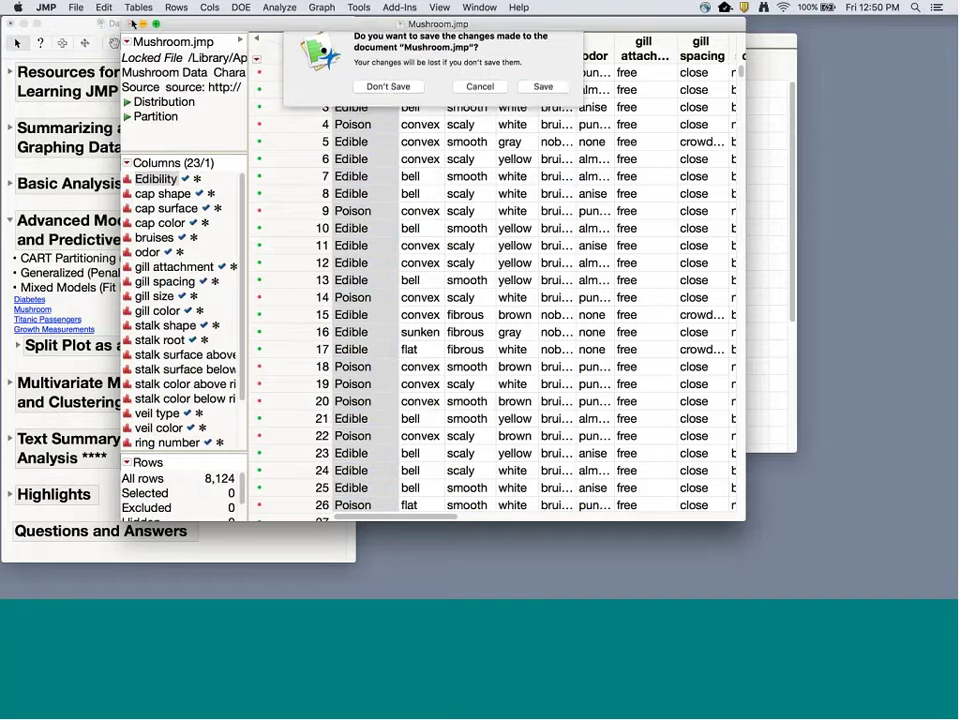
left_click(392, 98)
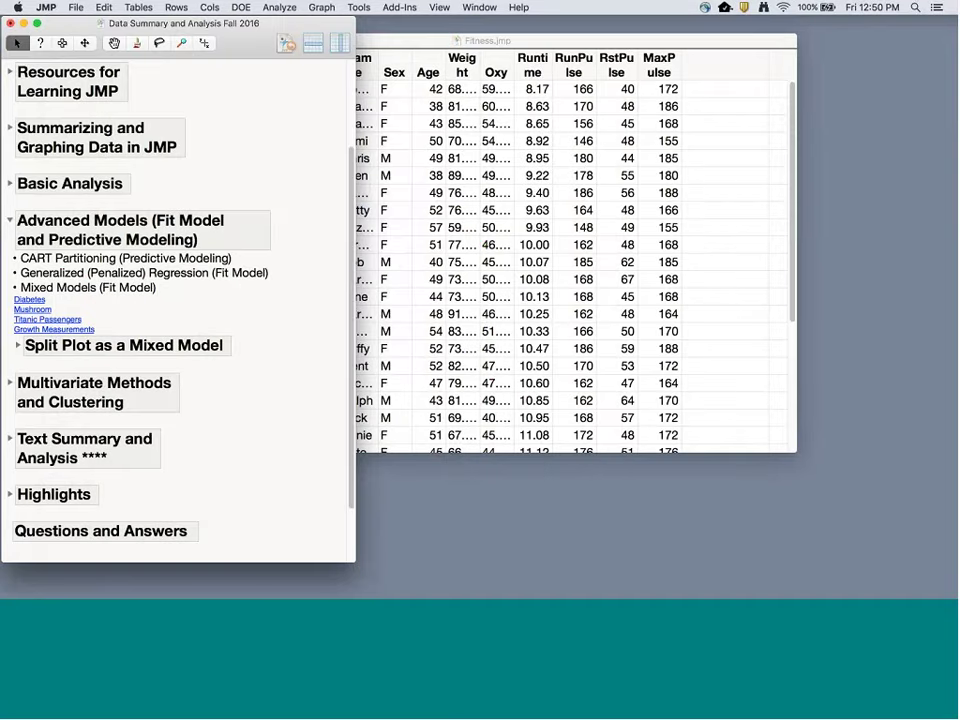
Open the Titanic Passengers data table from the journal and start a Fit Model specification with Survived as the response.
left_click(62, 320)
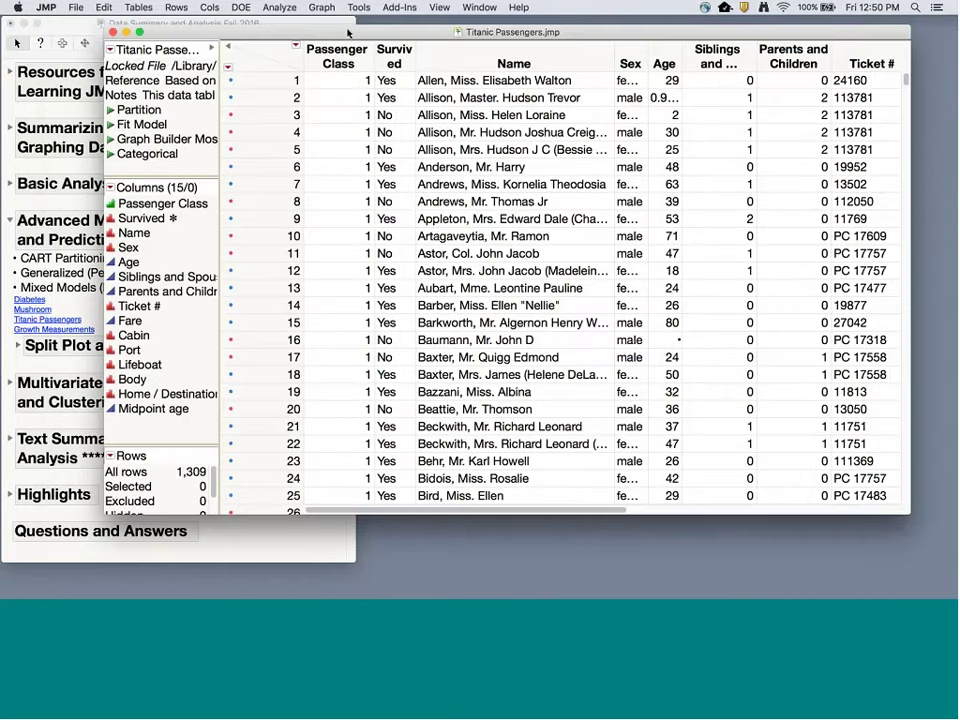
left_click_drag(348, 33, 300, 33)
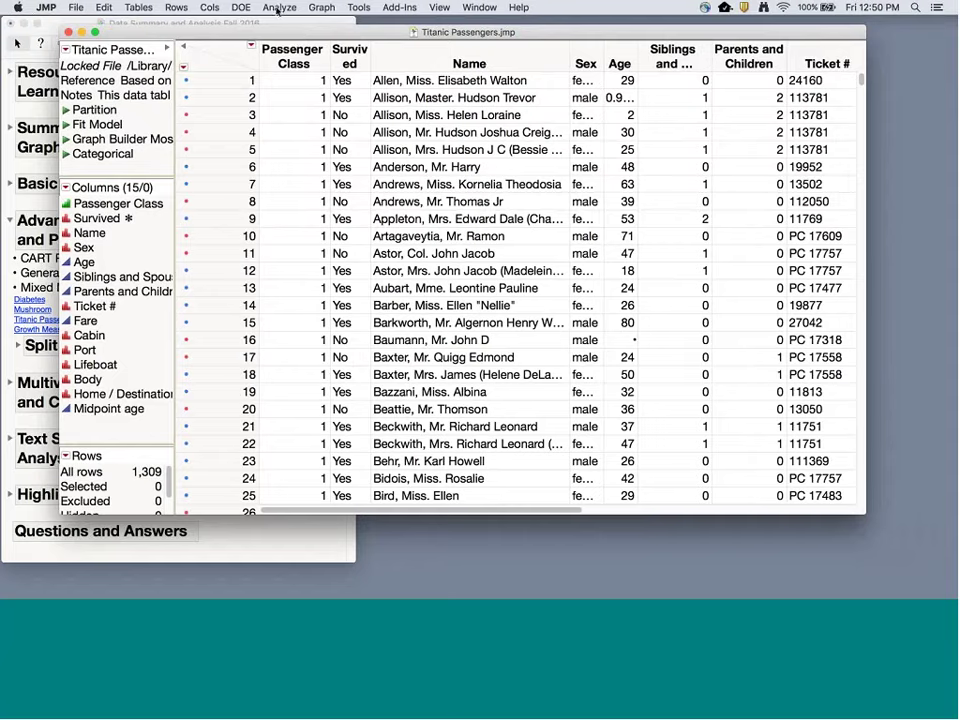
left_click(279, 8)
left_click(290, 90)
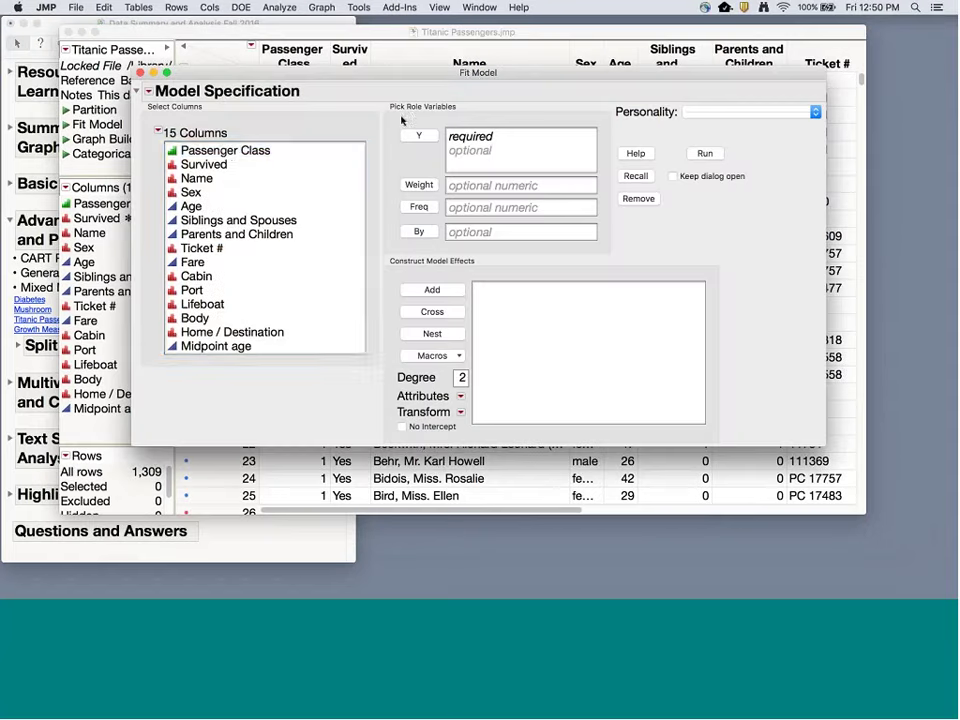
left_click(195, 164)
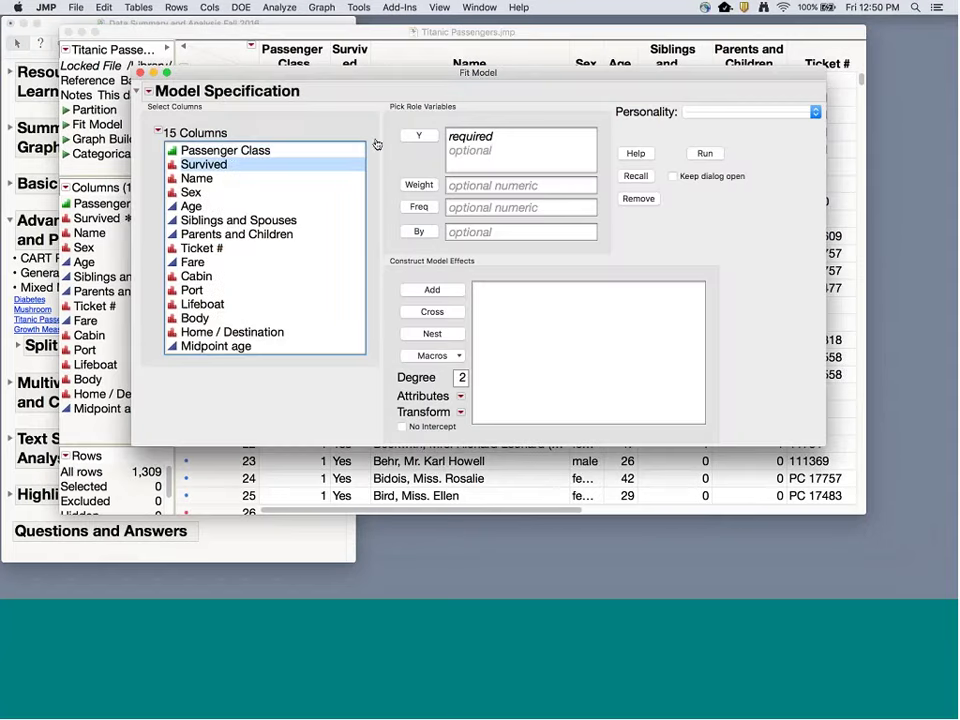
left_click(418, 137)
Add Passenger Class, Sex, Age, Siblings and Spouses, and Parents and Children as model effects using Factorial to degree 2.
left_click(222, 151)
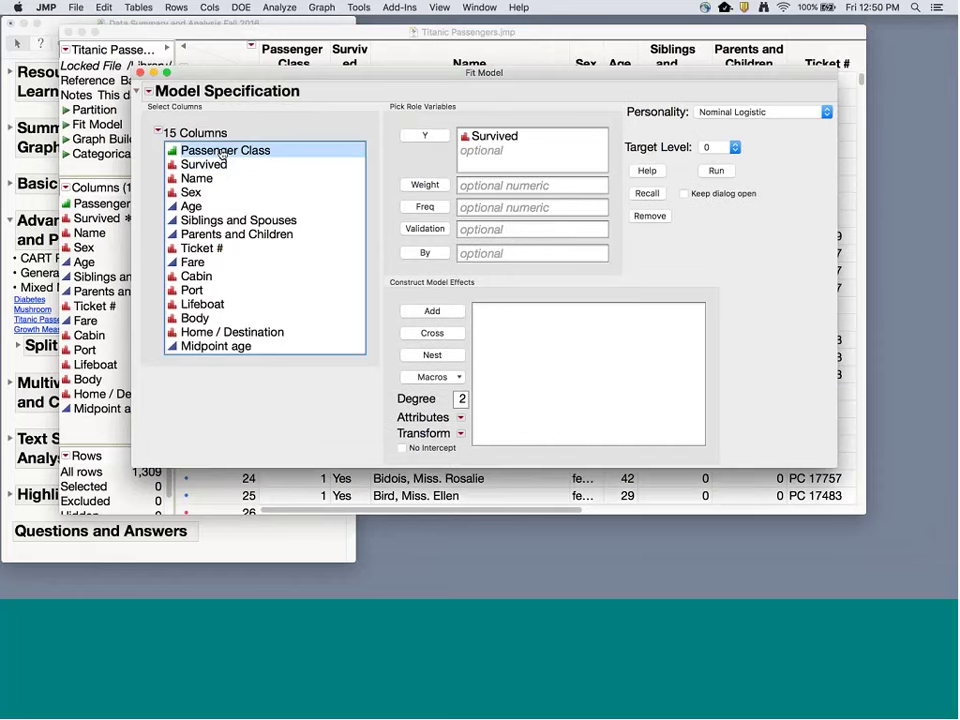
left_click(191, 192, "super")
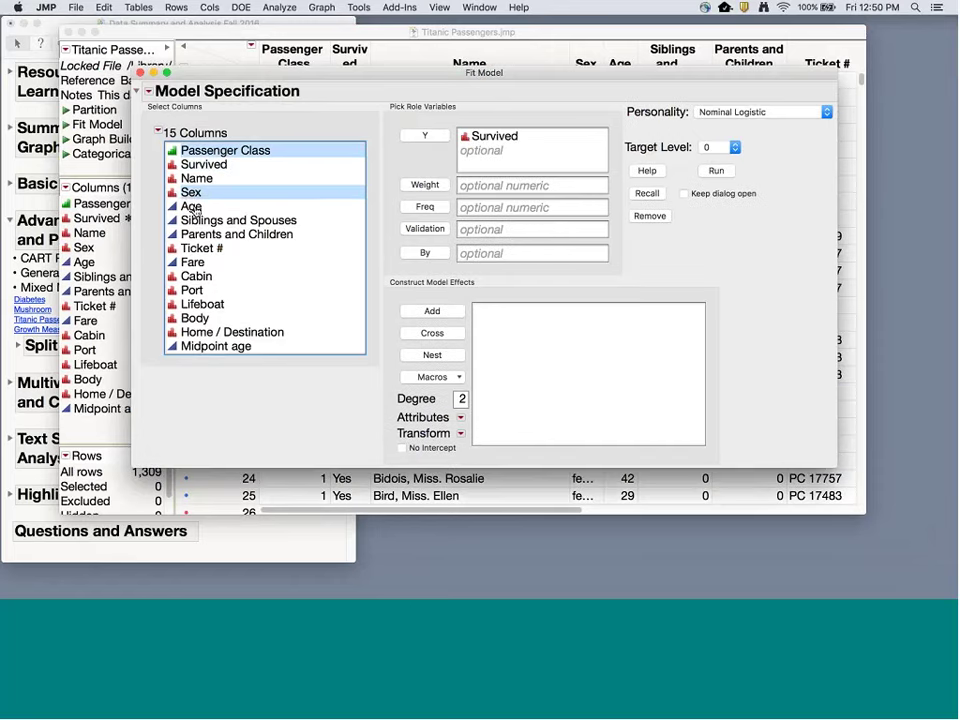
left_click(191, 206, "super")
left_click(230, 220, "super")
left_click(203, 235, "super")
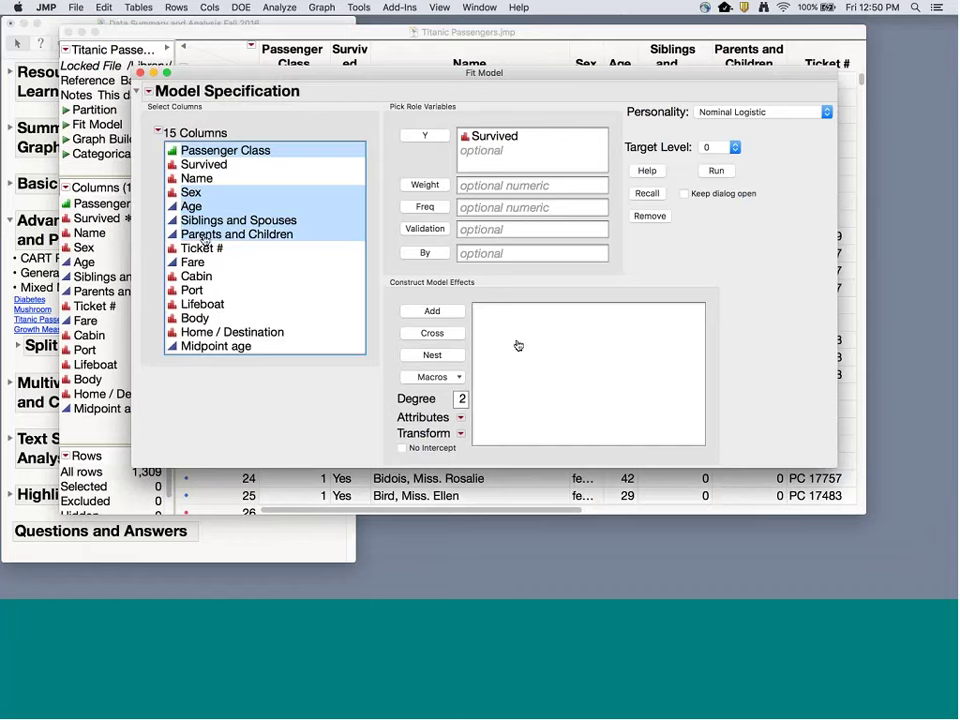
left_click(438, 377)
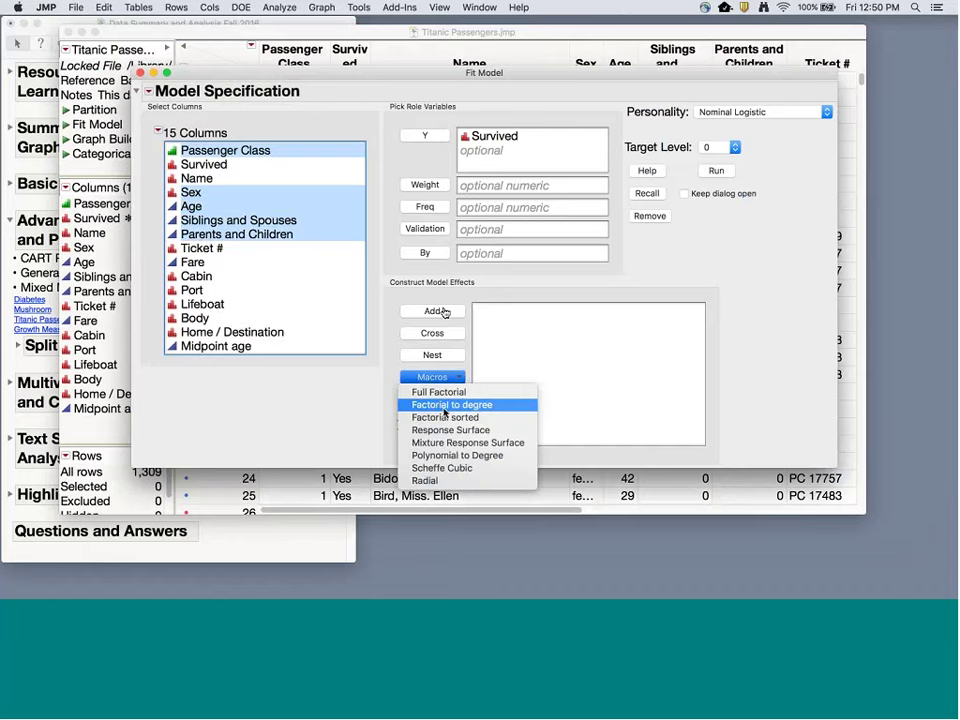
left_click(452, 404)
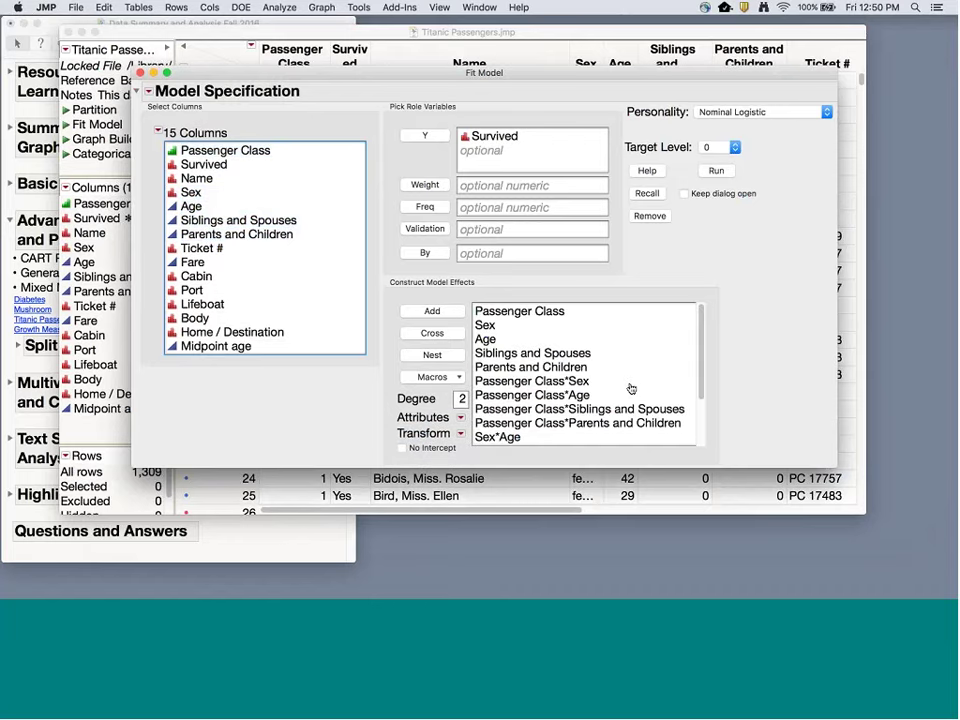
Run the model as a Generalized Regression with Binomial distribution and target level 1.
left_click(732, 112)
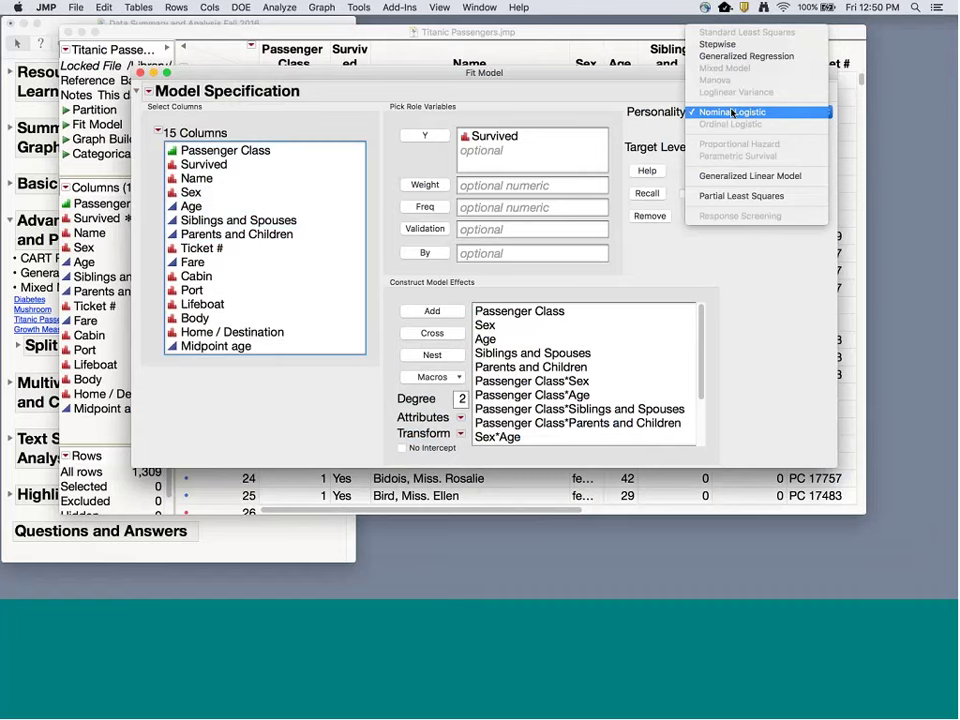
left_click(757, 57)
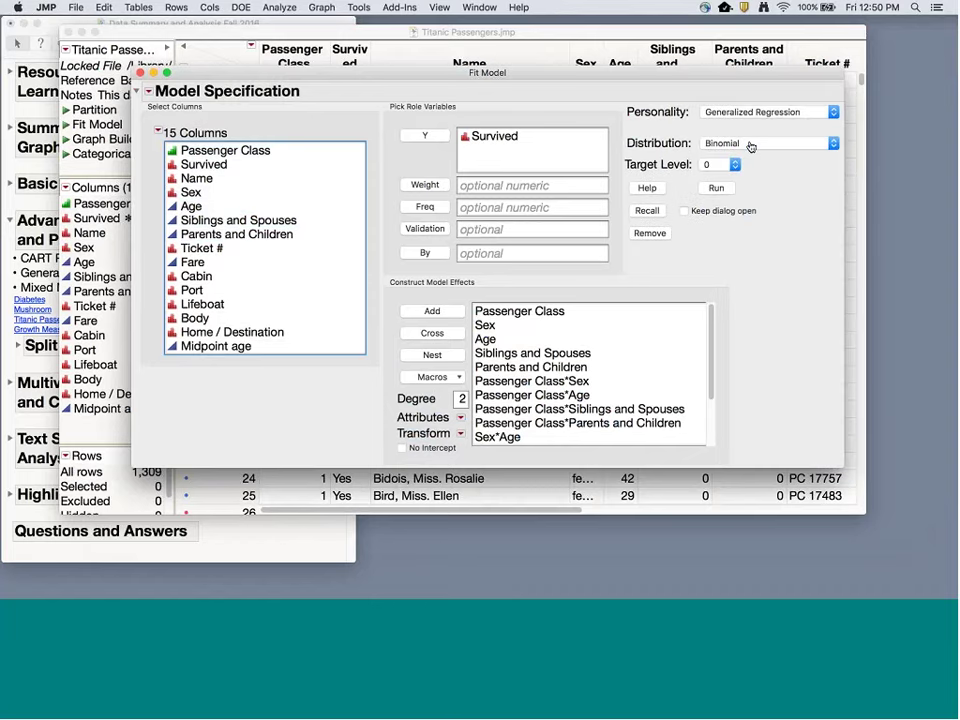
left_click(750, 145)
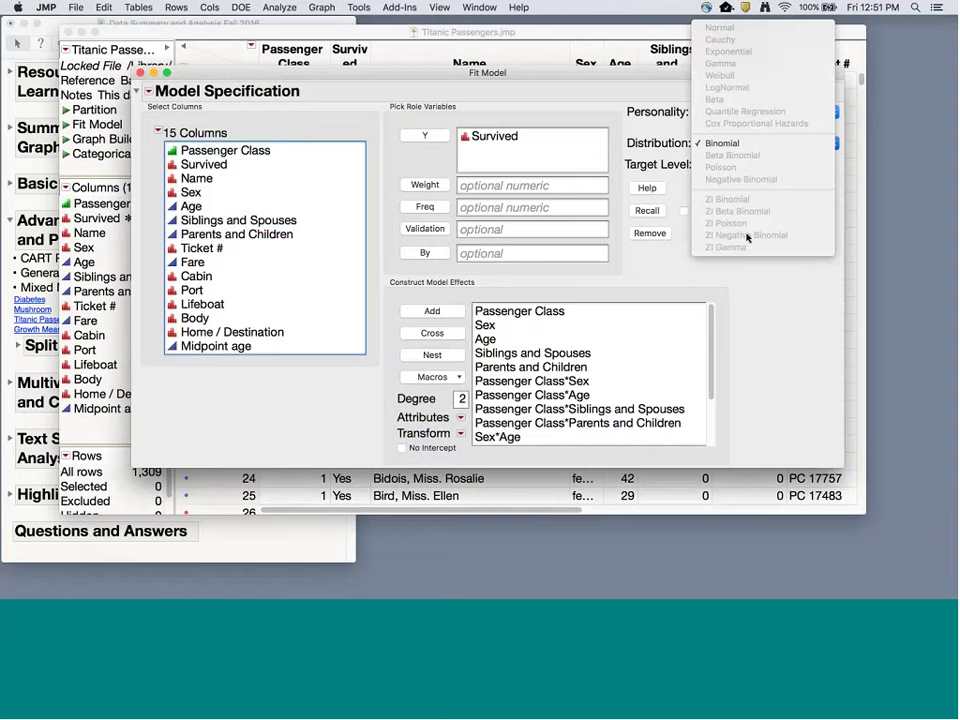
left_click(664, 162)
left_click(712, 165)
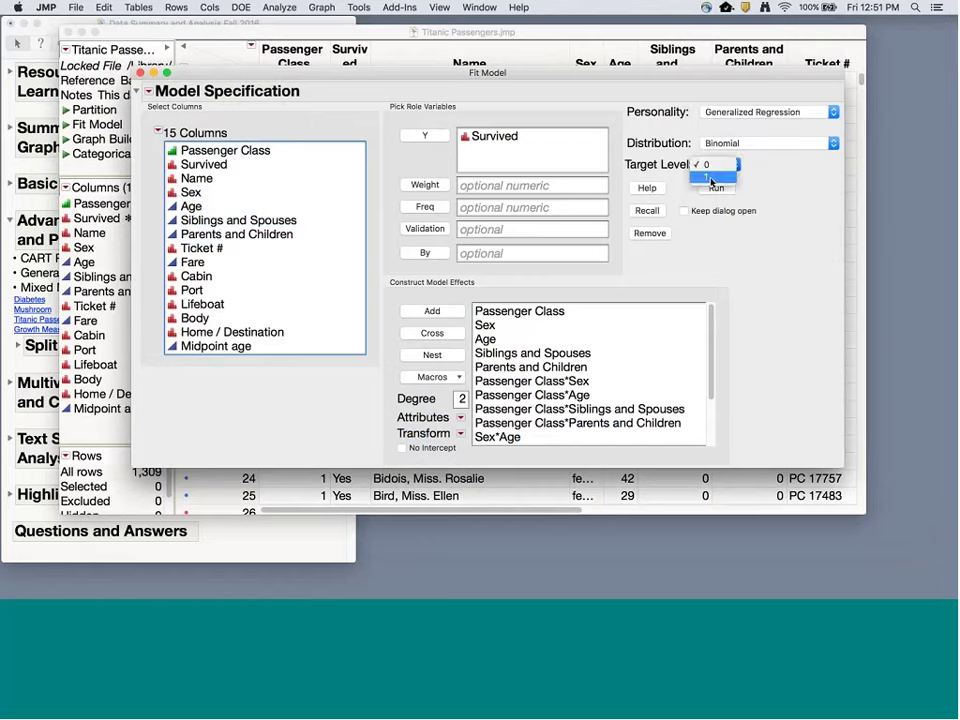
left_click(712, 179)
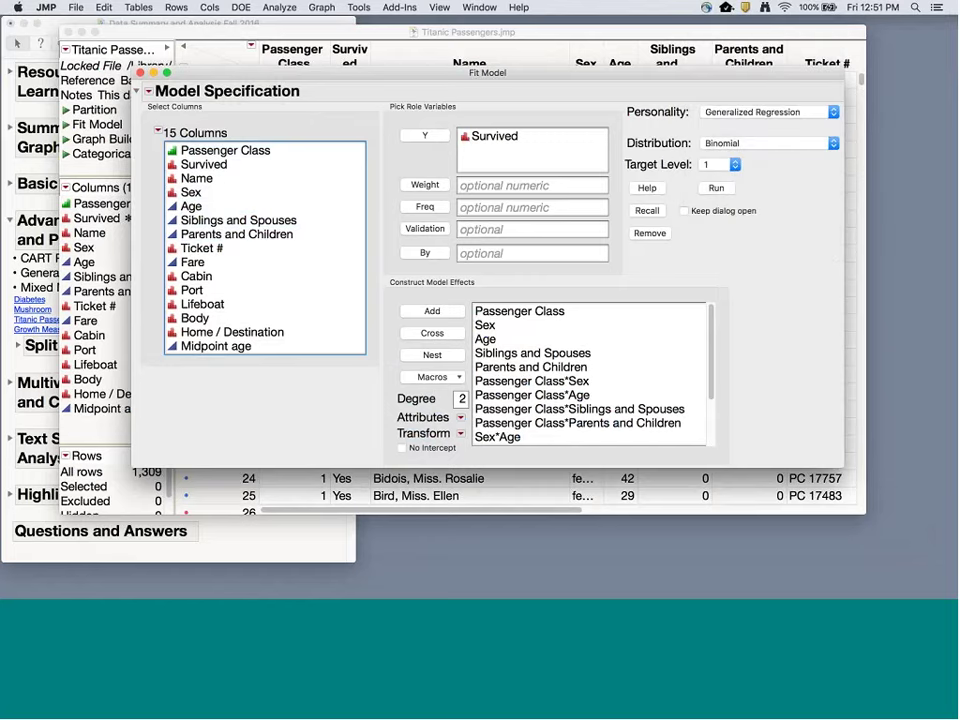
left_click(716, 188)
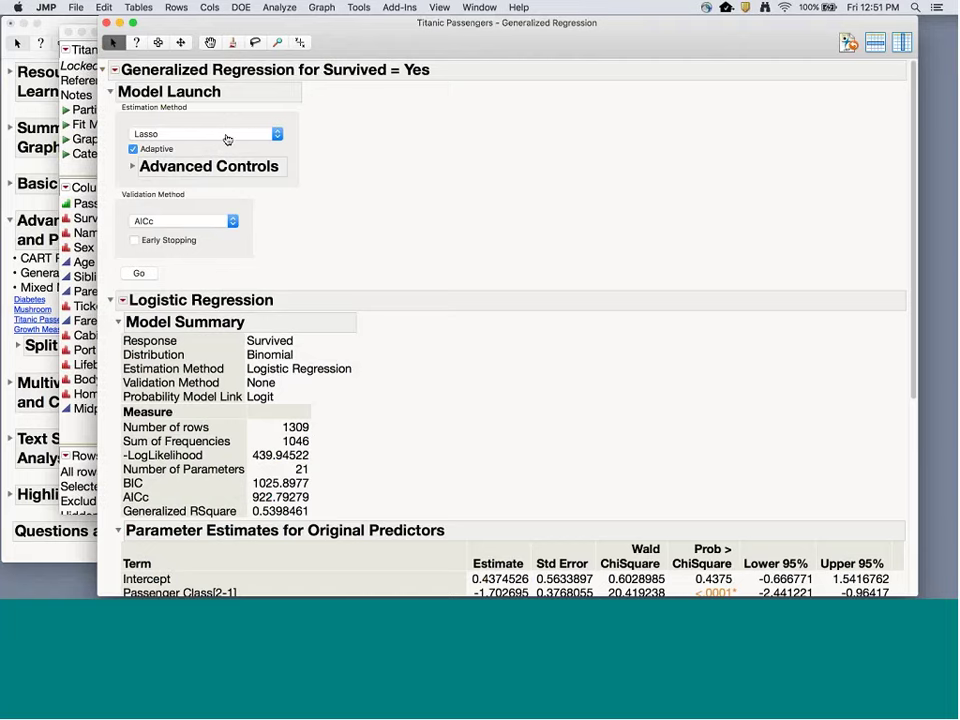
Keep adaptive Lasso as the estimation method, choose ERIC validation and fit the penalized model.
left_click(227, 139)
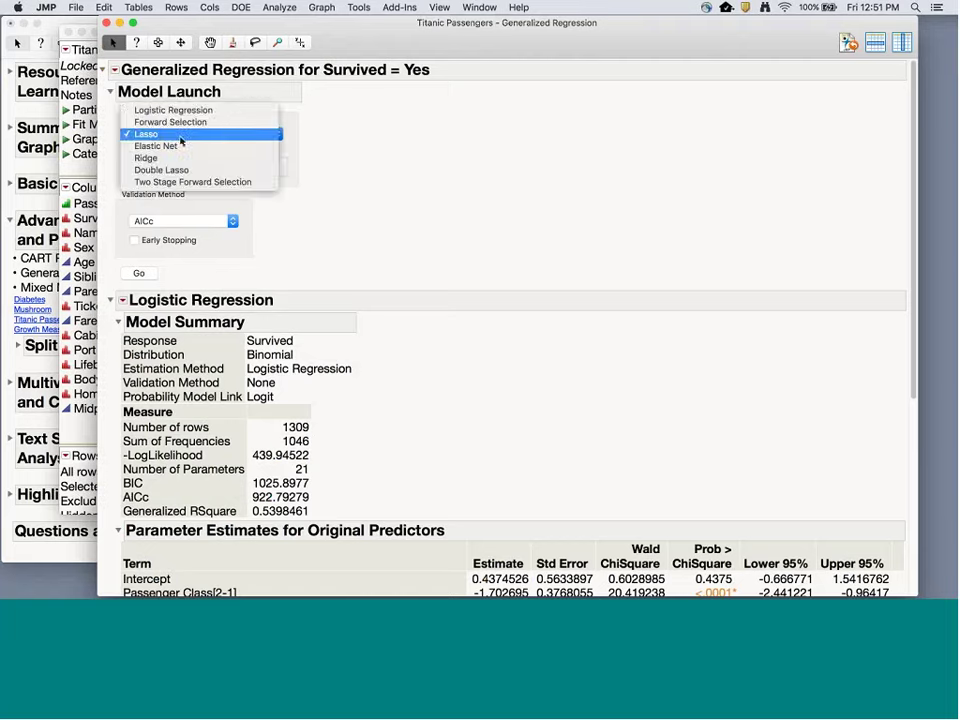
key("Down")
key("Down")
key("Down")
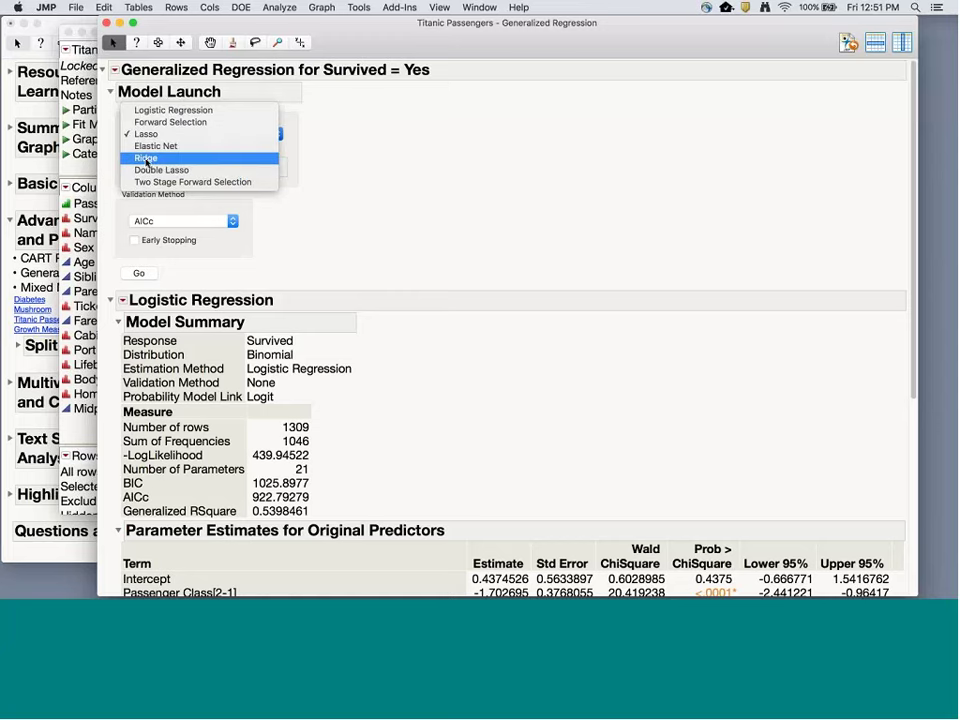
left_click(350, 215)
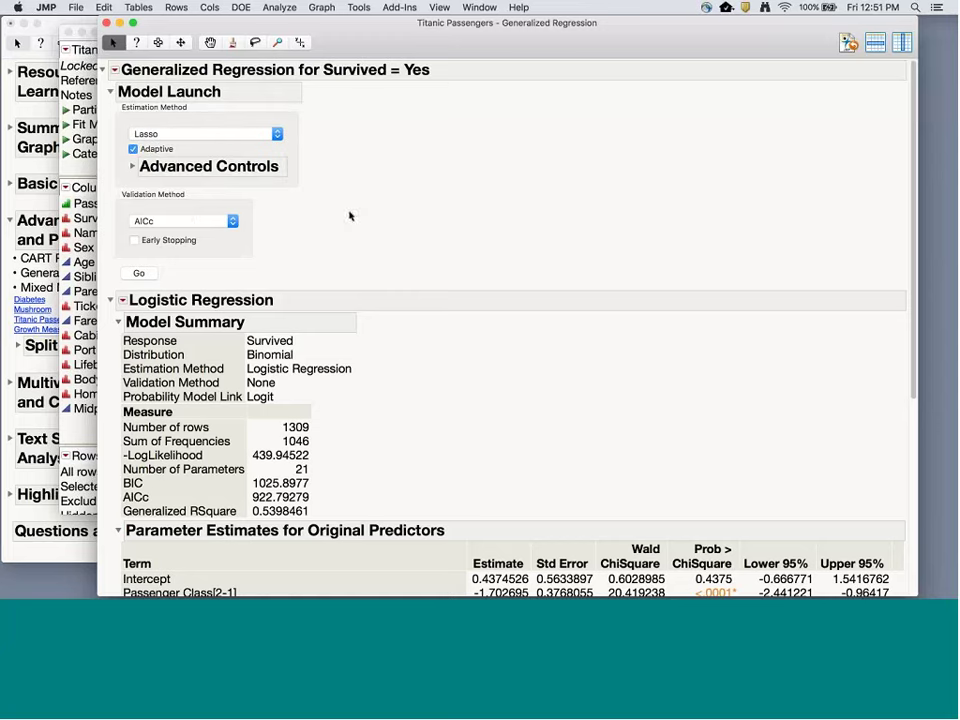
left_click(186, 220)
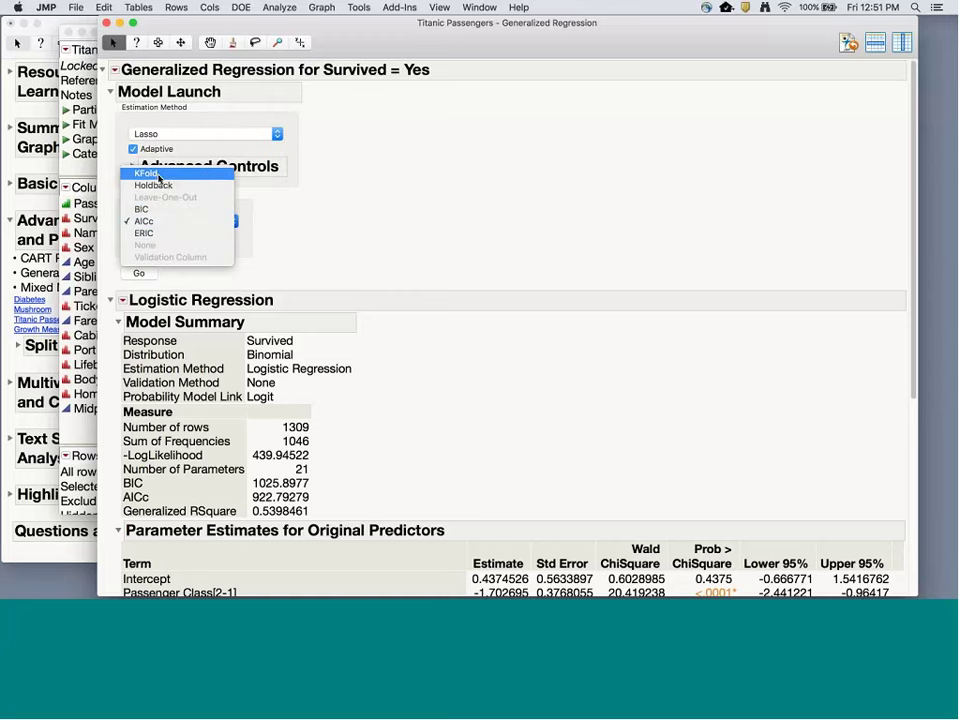
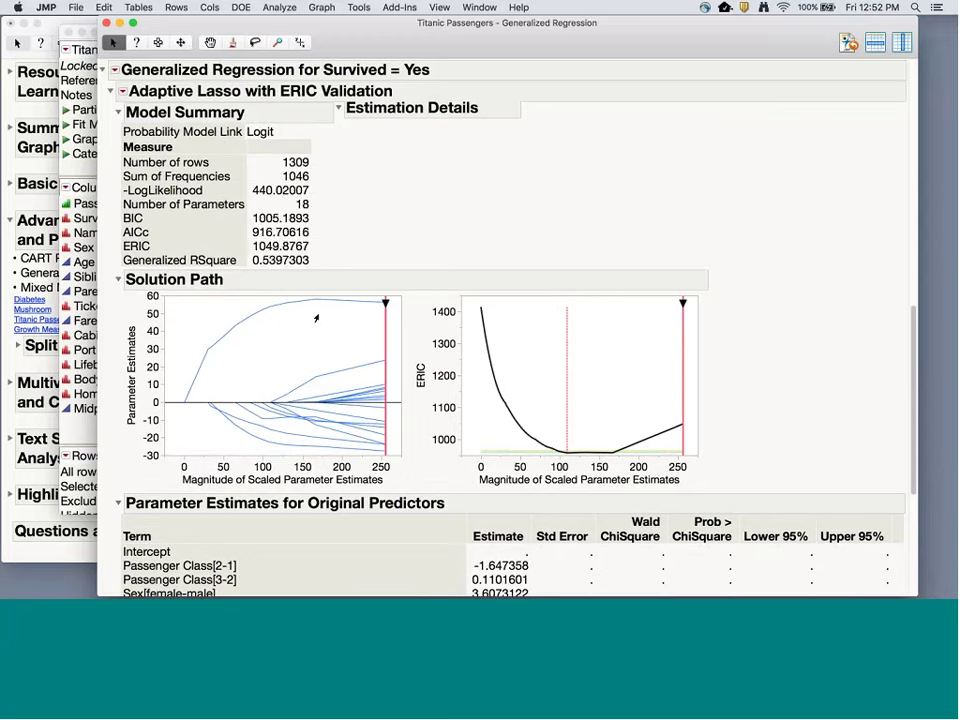
Move the Solution Path marker of the Adaptive Lasso fit to a magnitude of about 130 and review the parameter estimates.
left_click_drag(316, 318, 275, 319)
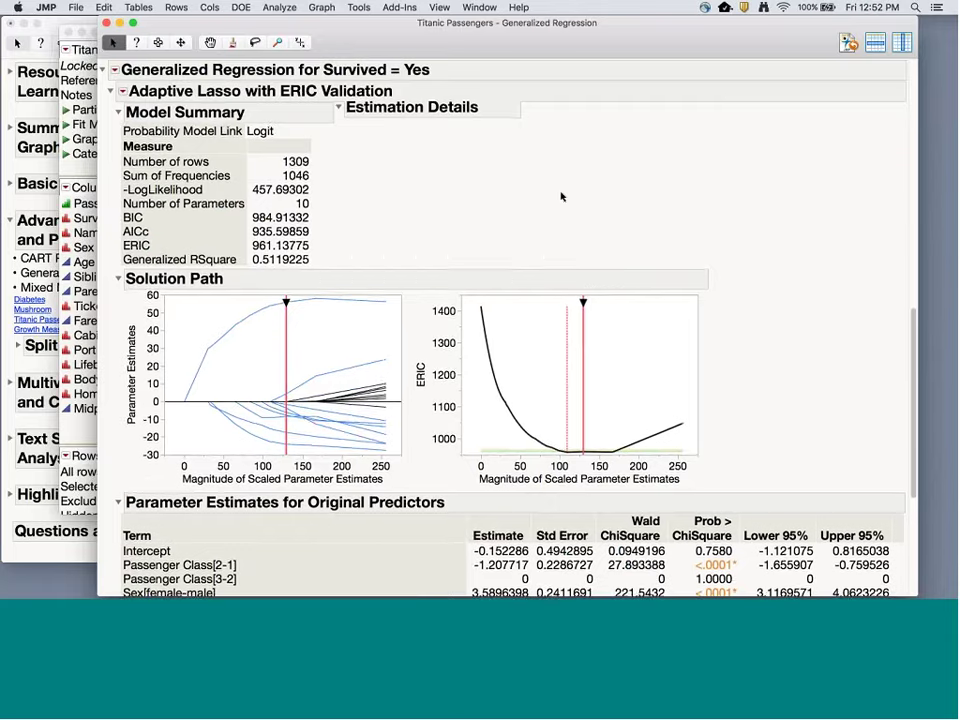
scroll(558, 190, "down", 5)
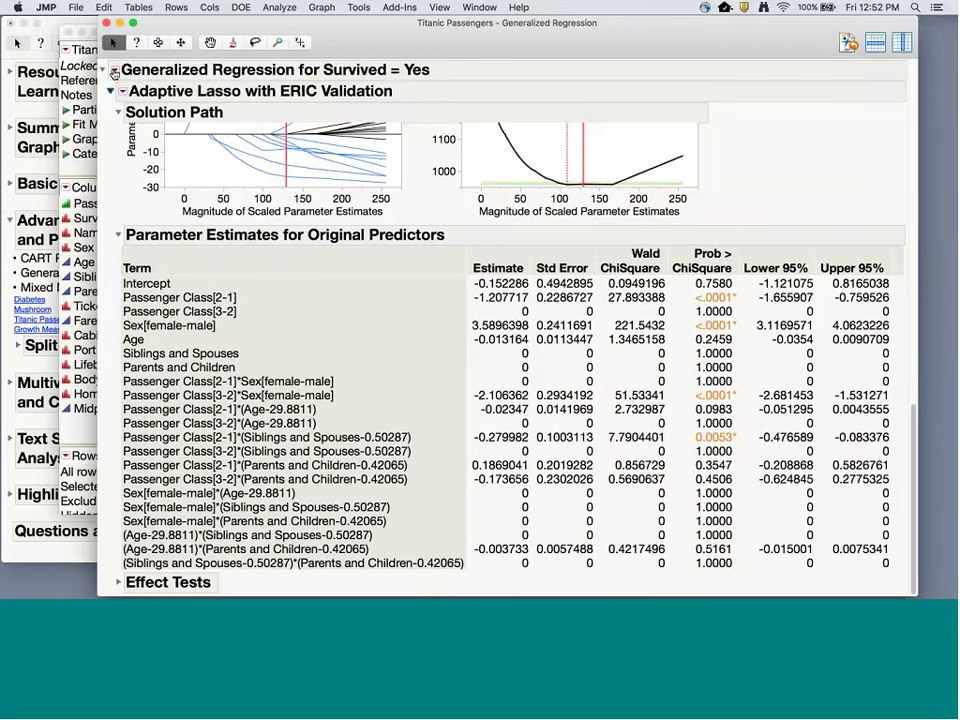
Add the Prediction Profiler to the Adaptive Lasso fit and enlarge its plots.
left_click(123, 93)
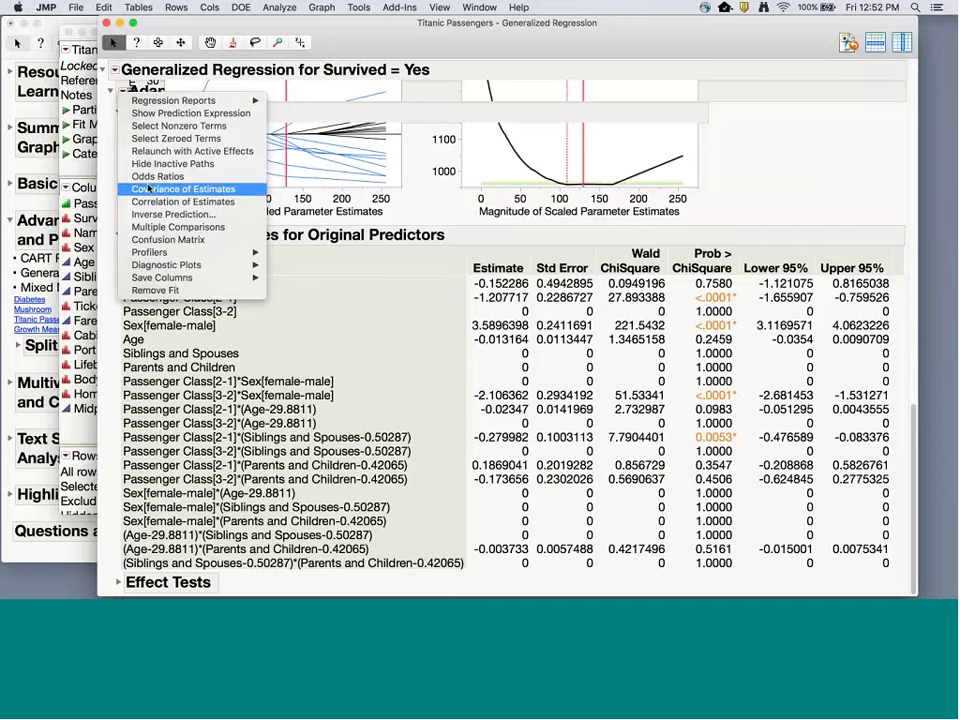
mouse_move(217, 252)
left_click(293, 252)
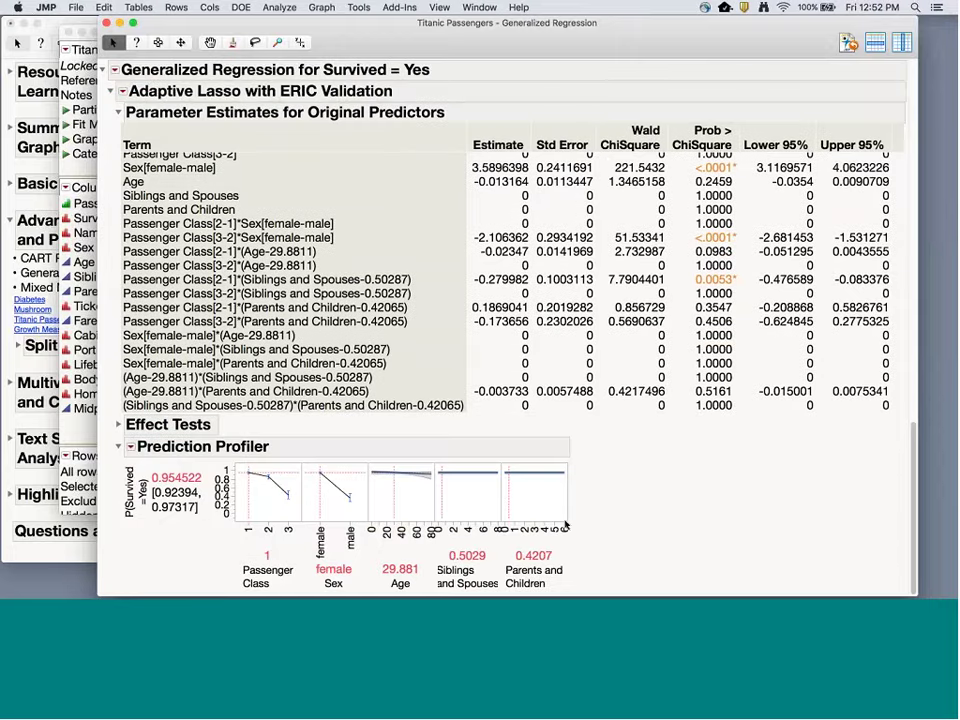
left_click_drag(578, 520, 687, 563)
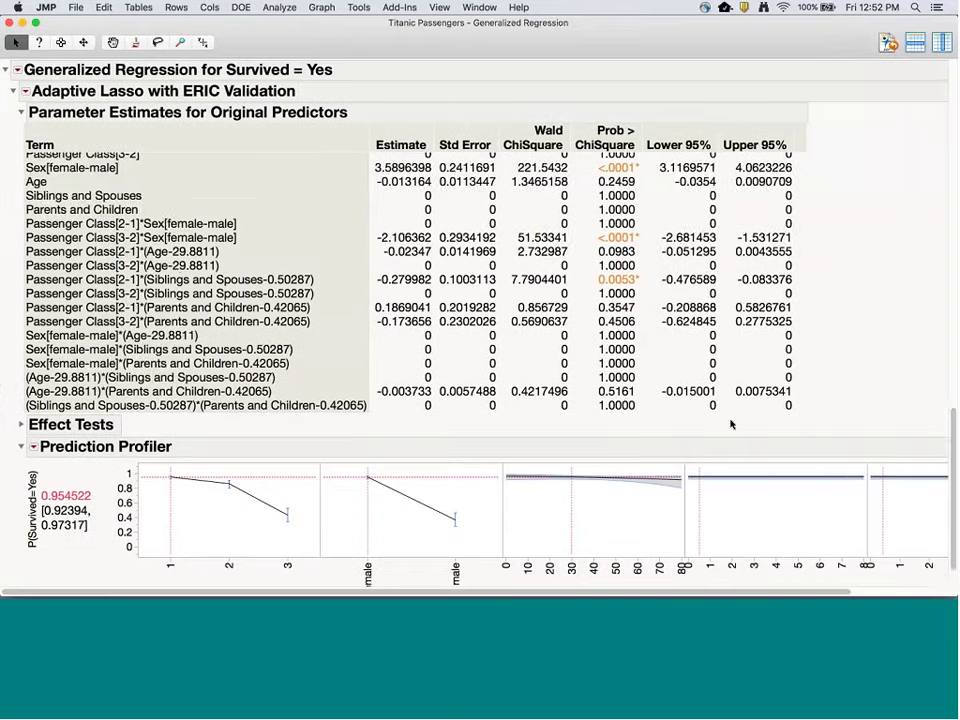
scroll(731, 423, "down", 2)
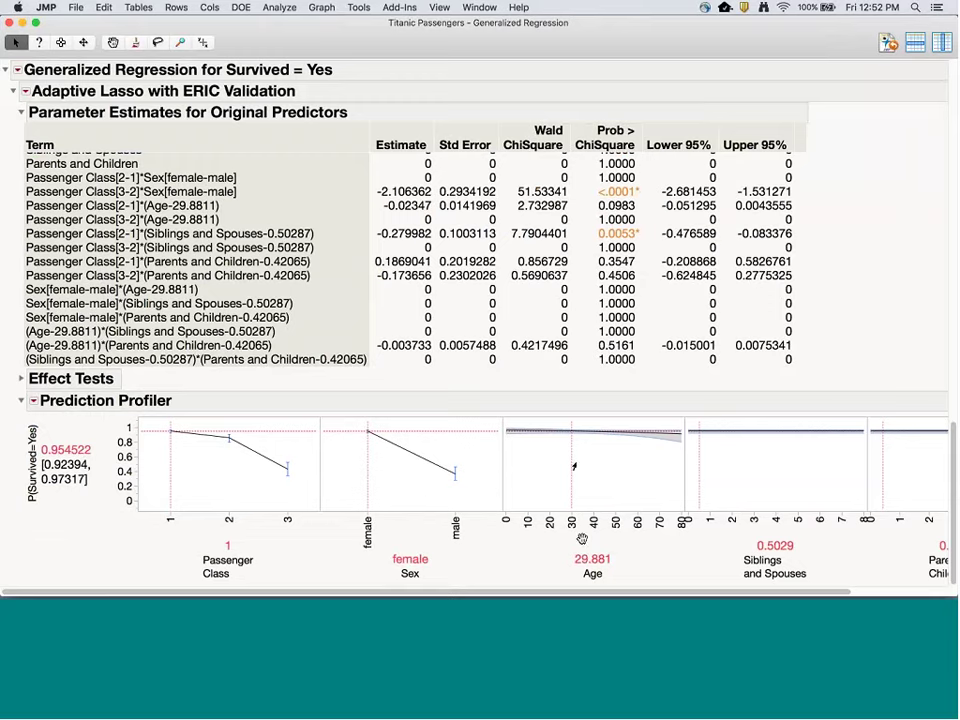
Examine the Prediction Profiler panels for Siblings and Spouses and for Parents and Children.
left_click(790, 545)
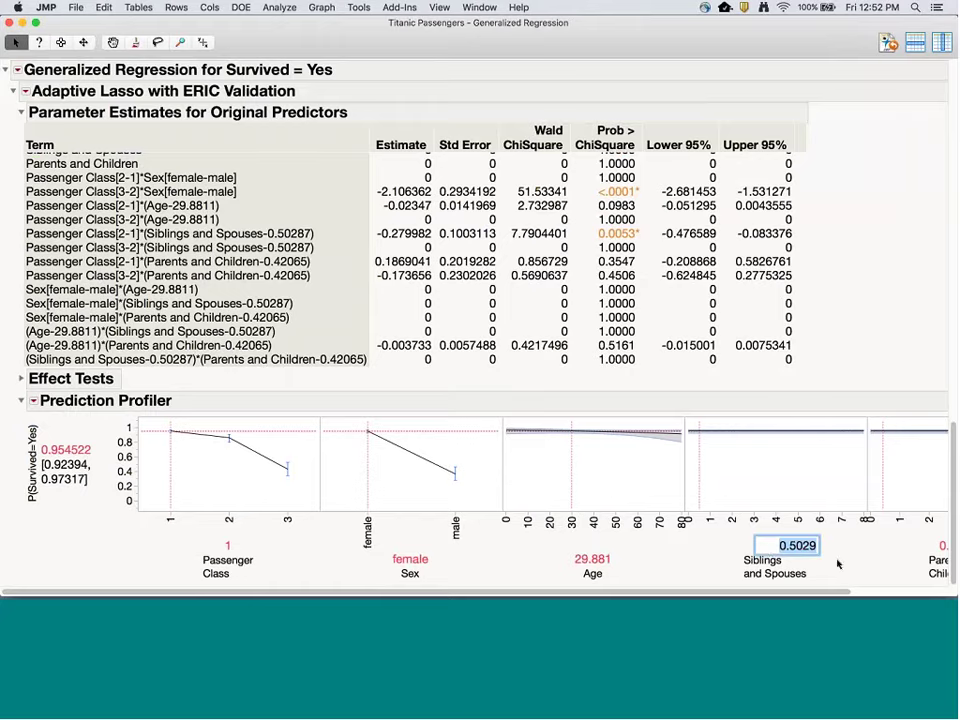
key("Return")
scroll(900, 540, "right", 3)
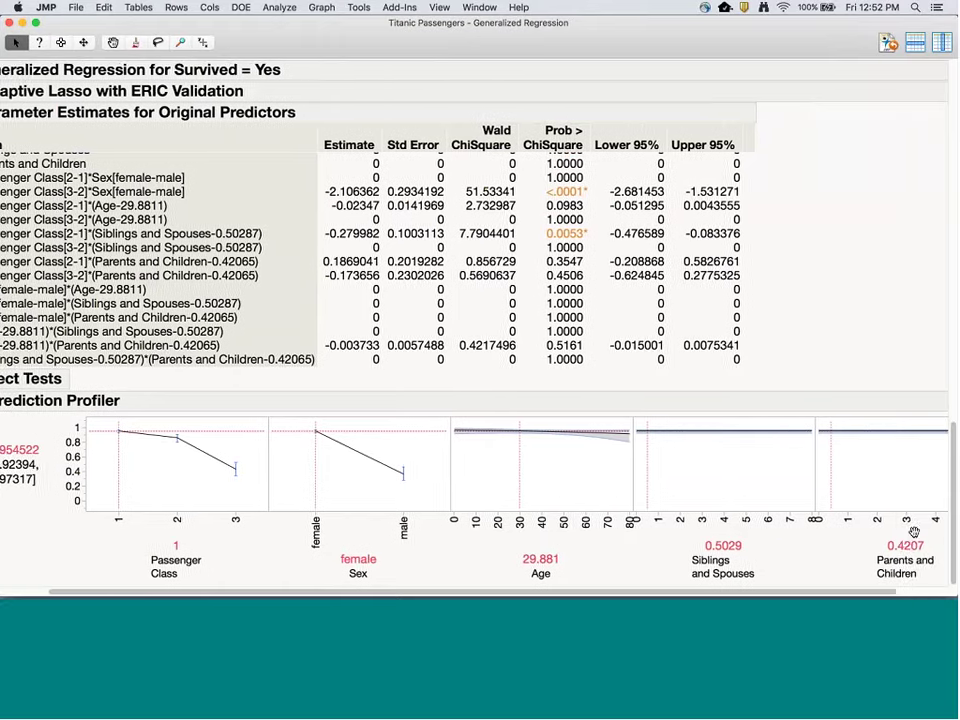
scroll(914, 532, "right", 1)
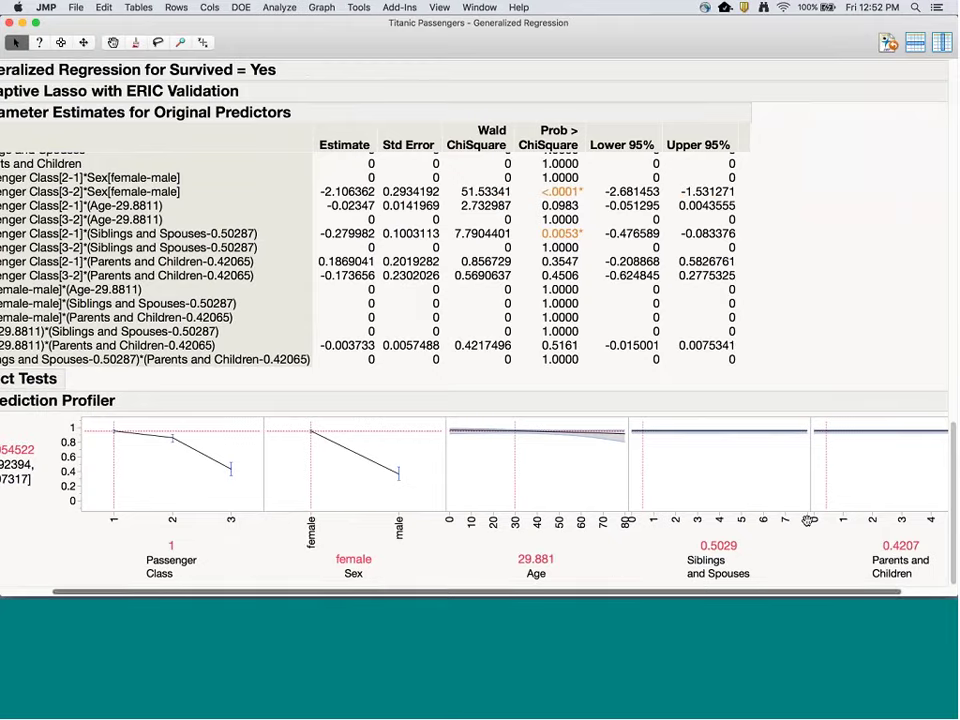
scroll(719, 538, "right", 1)
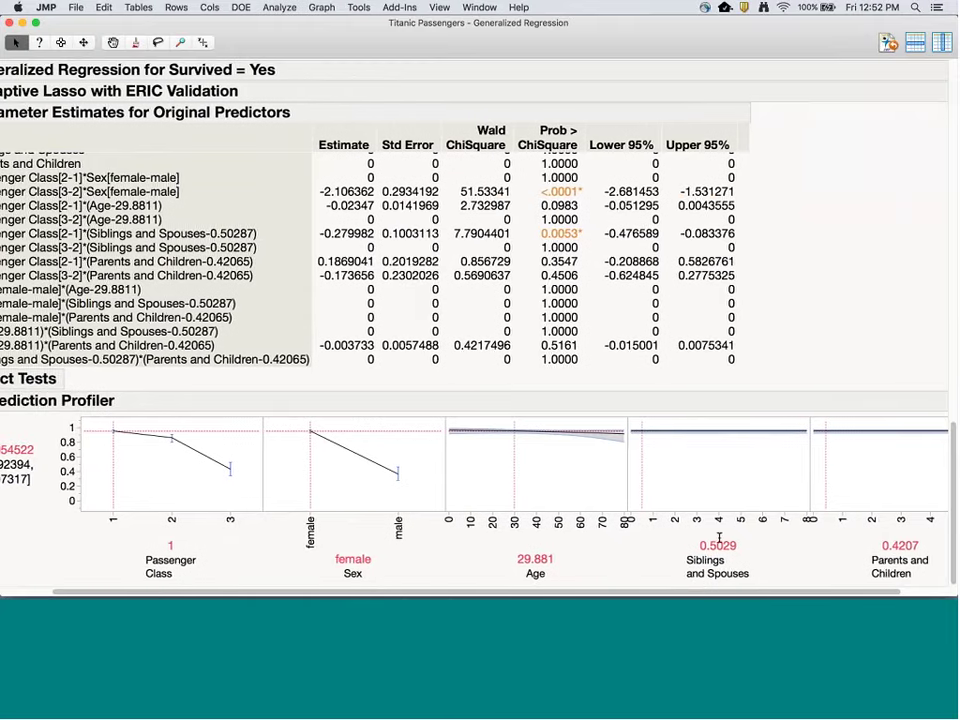
scroll(719, 538, "right", 3)
scroll(719, 538, "left", 6)
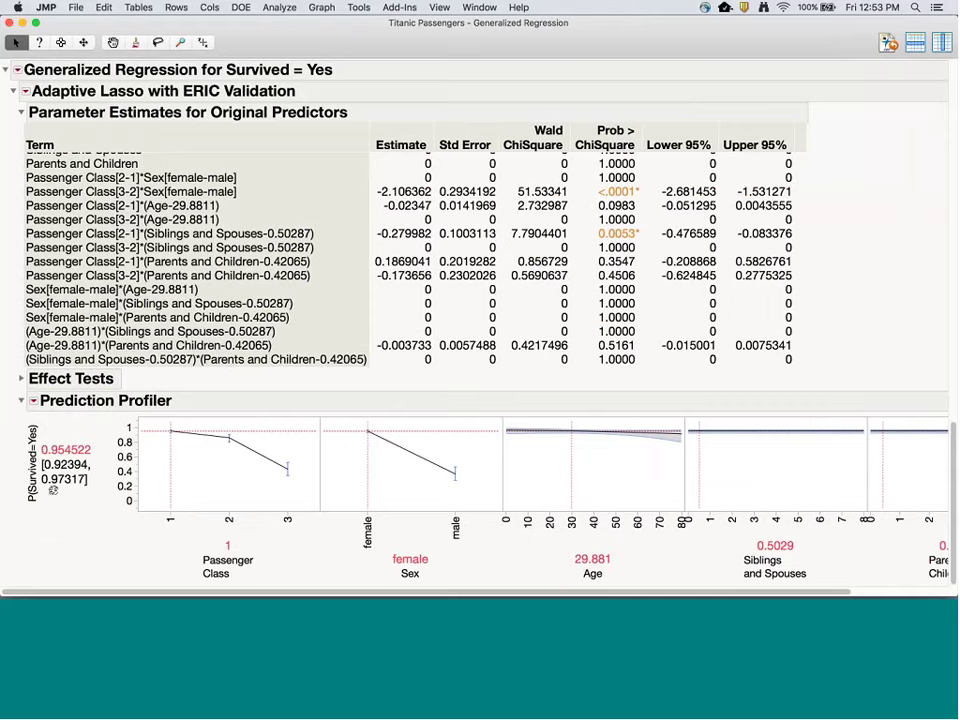
Set the profiler to Passenger Class 2, female, Age 73.58, and Siblings and Spouses 1.985.
left_click_drag(170, 437, 229, 437)
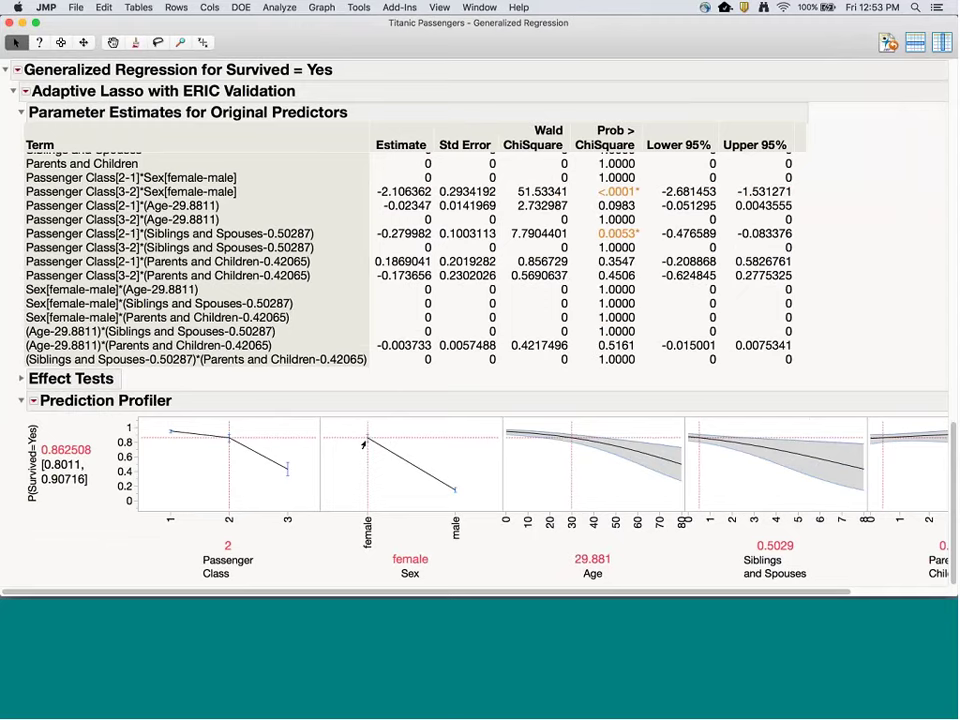
mouse_move(364, 444)
left_mouse_down()
mouse_move(452, 486)
mouse_move(368, 442)
left_mouse_up()
left_click_drag(567, 441, 732, 467)
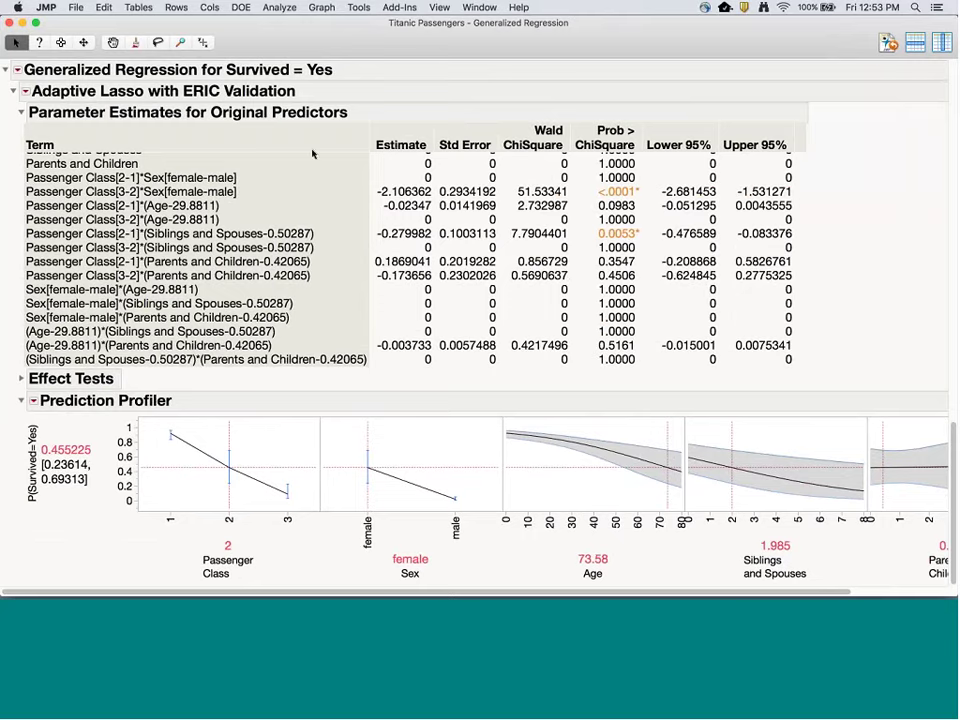
Close the Generalized Regression report and the Titanic Passengers data table.
left_click(9, 22)
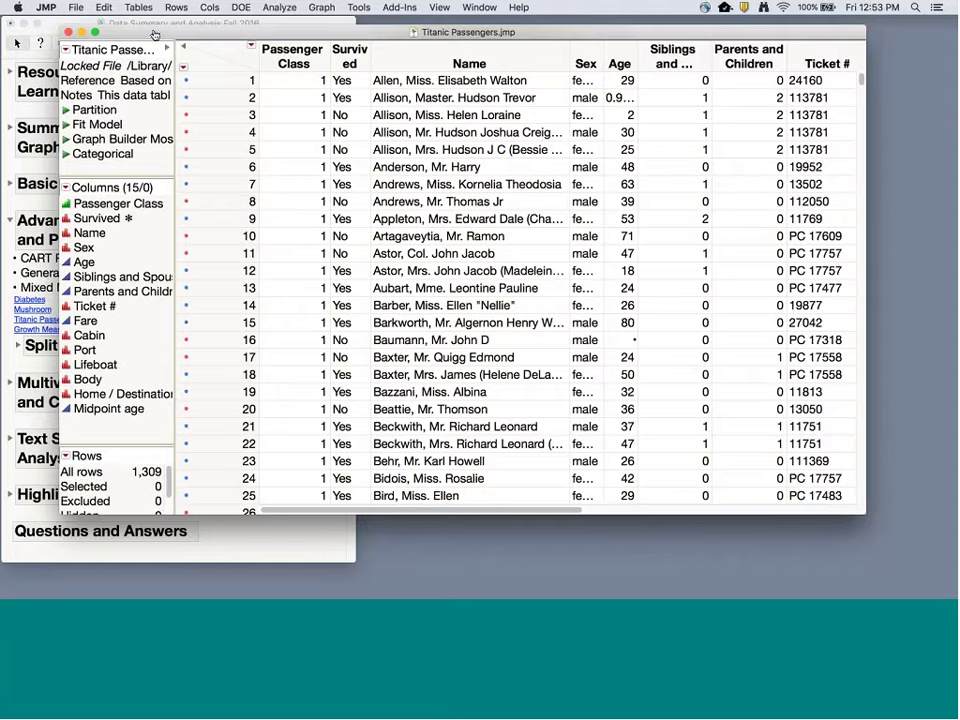
left_click_drag(71, 33, 109, 33)
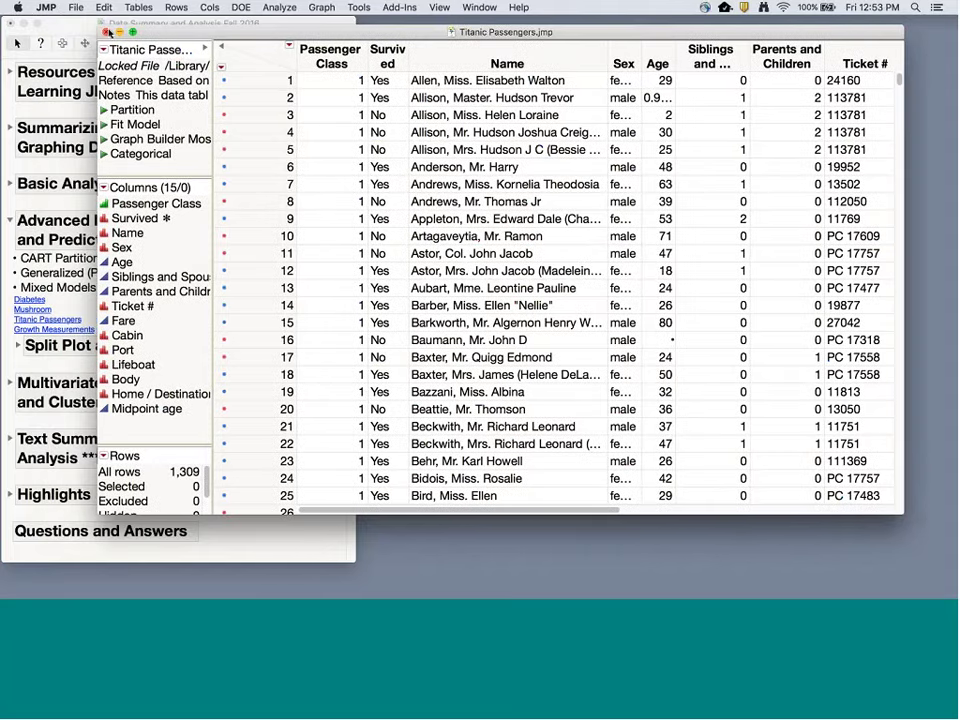
left_click(107, 32)
left_click(279, 8)
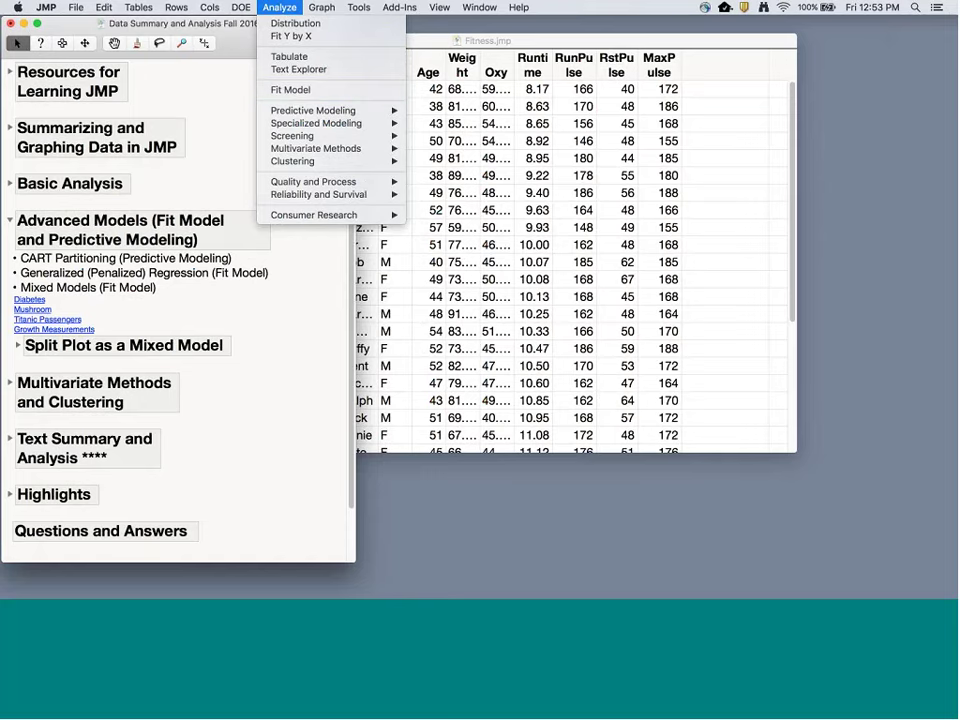
left_click(141, 314)
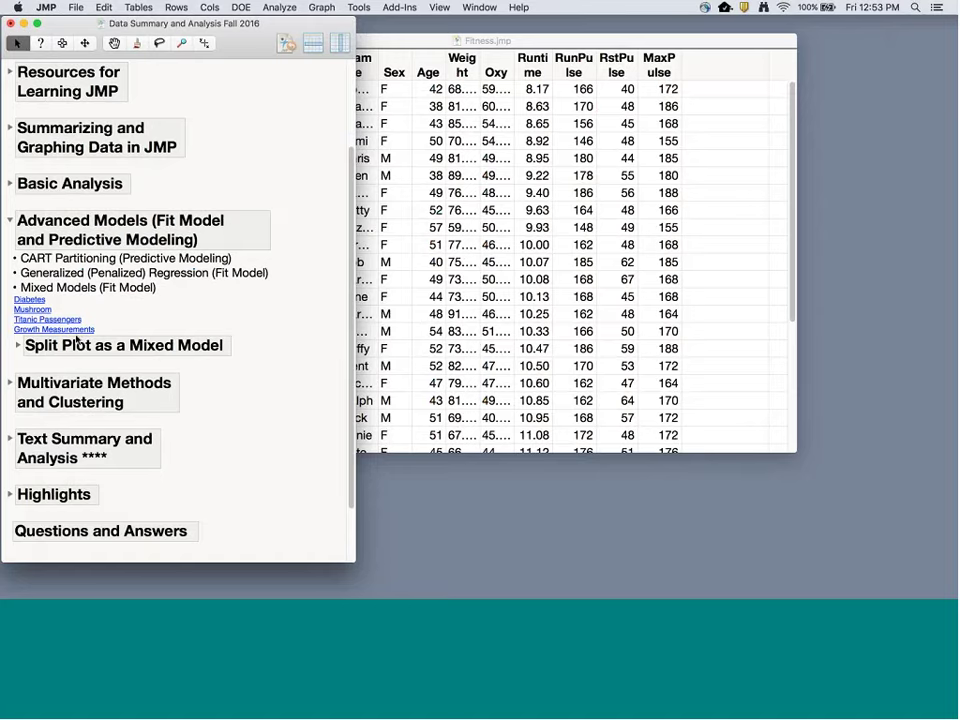
Expand the journal's Split Plot as a Mixed Model section, open the Split Plot data table and show the design's effects table.
left_click(17, 344)
scroll(242, 296, "down", 5)
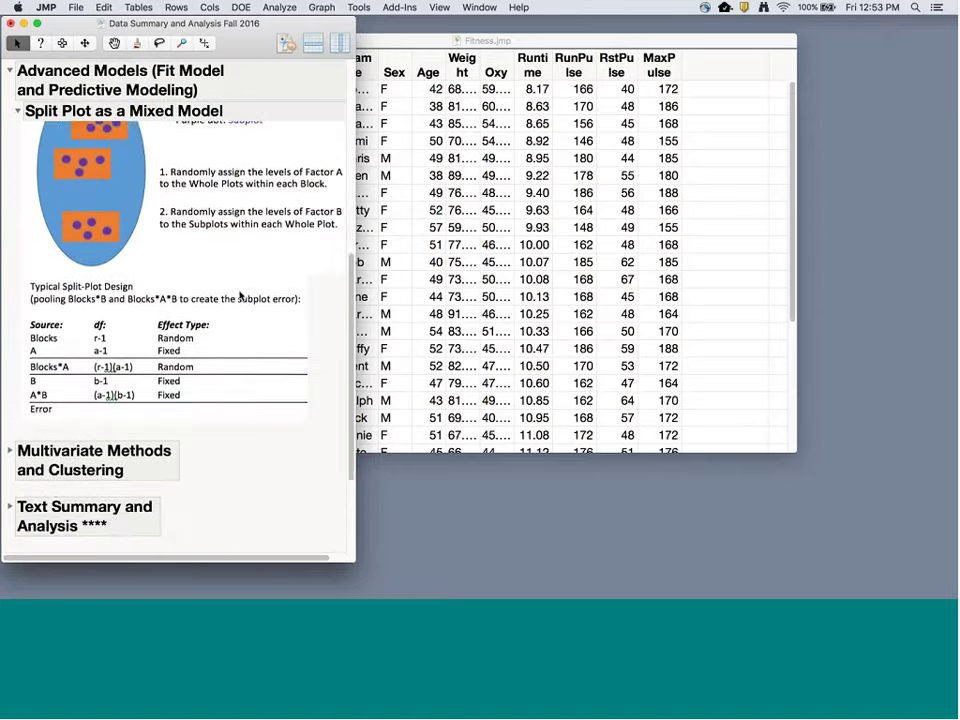
scroll(240, 296, "up", 3)
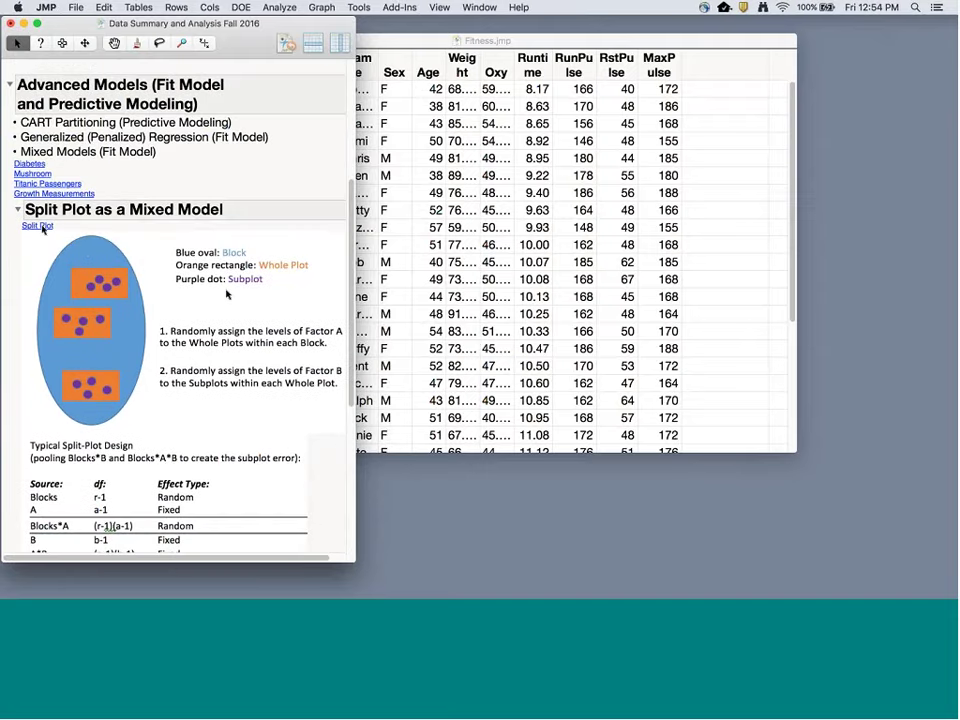
left_click(40, 226)
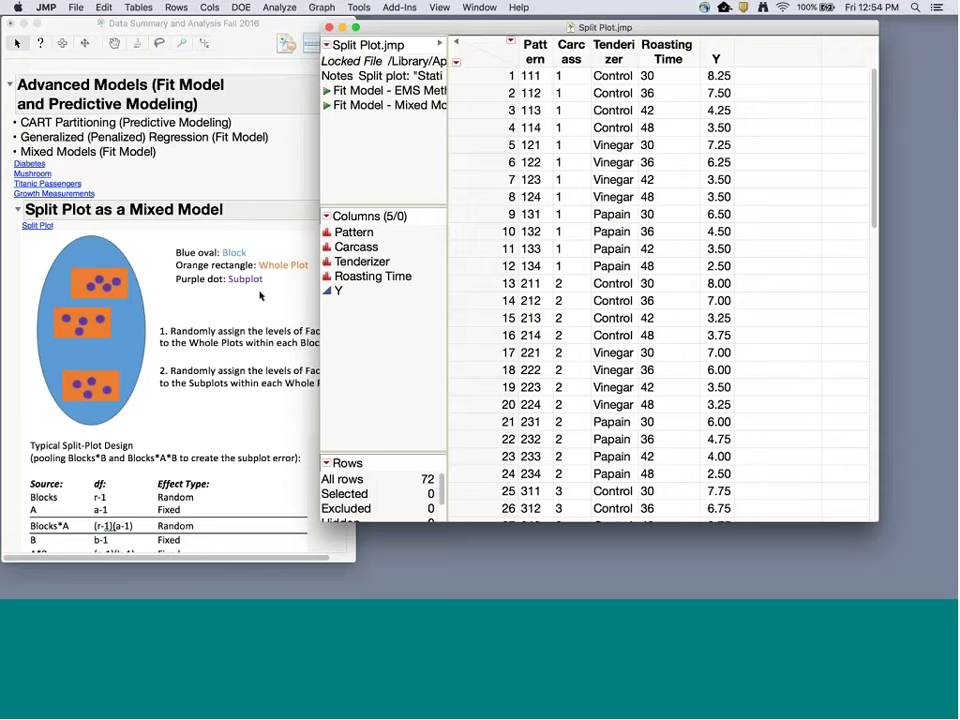
scroll(260, 295, "down", 5)
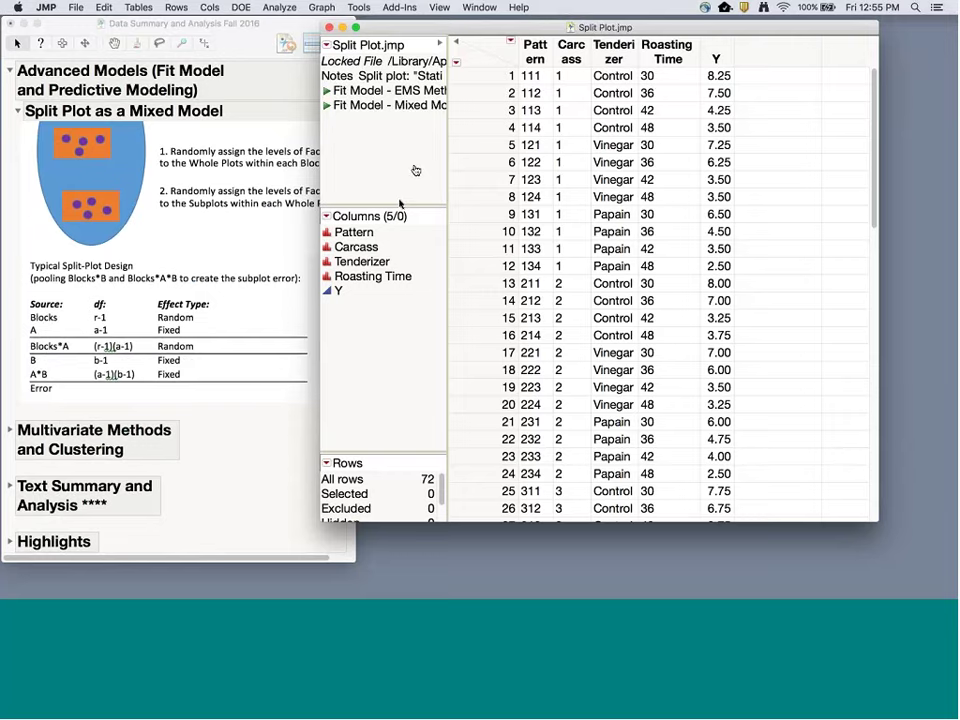
Start a Fit Model specification with the Mixed Model personality and assign Y as the response.
left_click(280, 8)
left_click(280, 90)
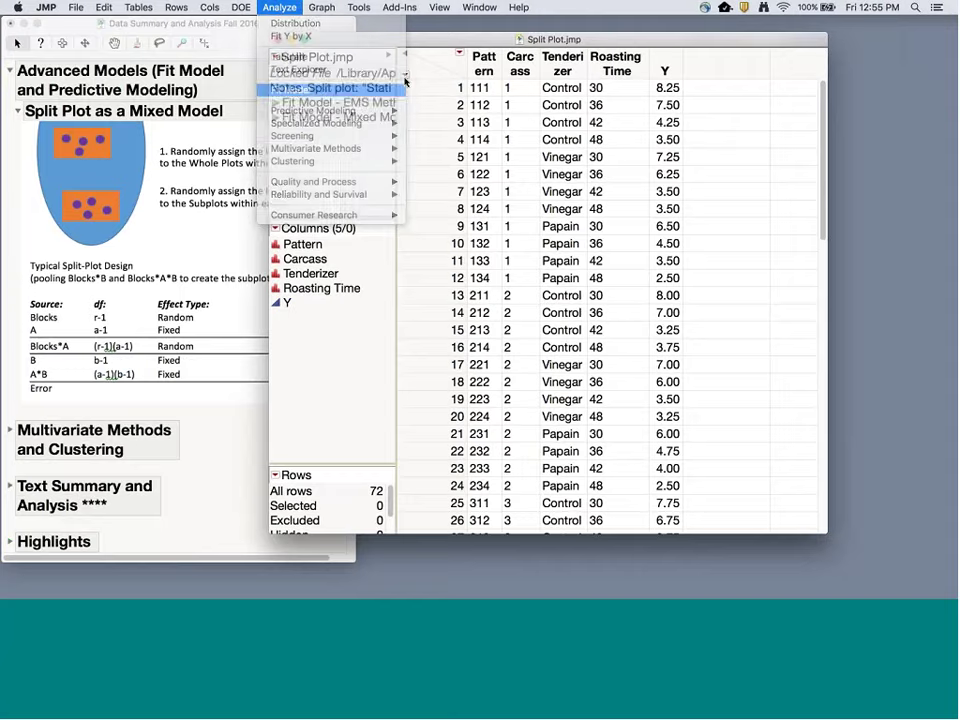
left_click(666, 114)
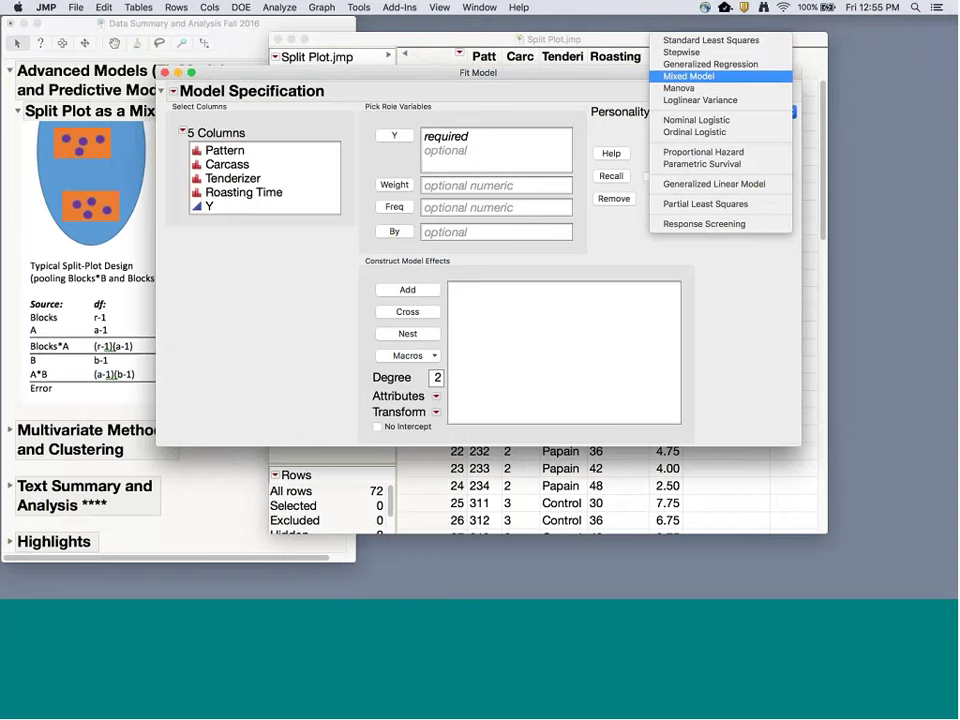
left_click(701, 77)
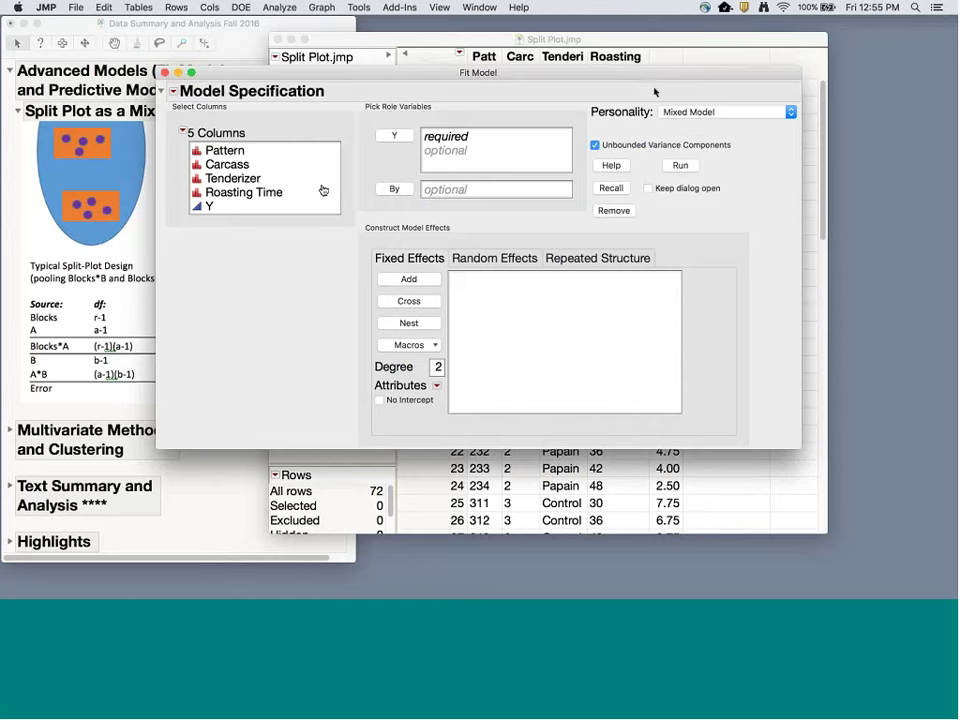
left_click(241, 210)
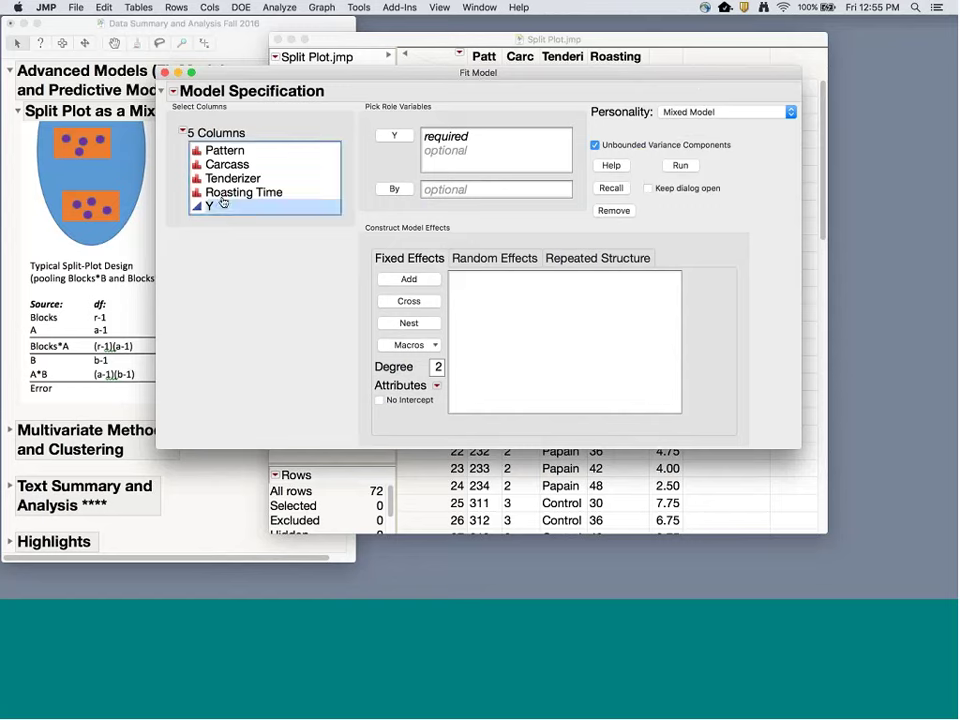
left_click(393, 136)
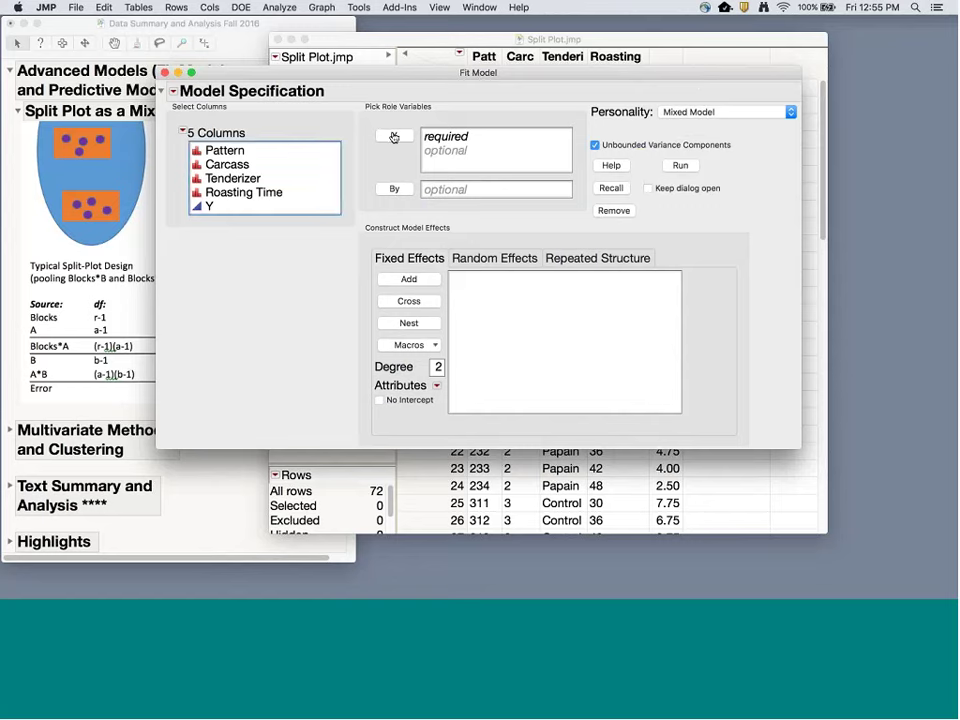
Add Carcass as a random effect, with the model window moved clear of the journal's effects table.
left_click(227, 165)
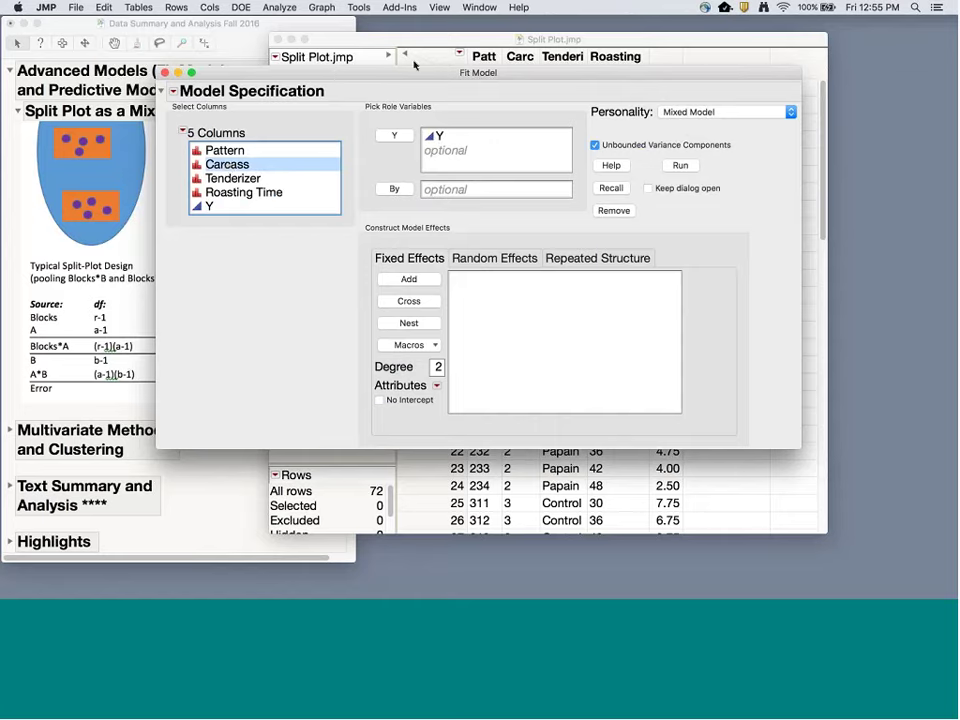
left_click_drag(414, 65, 496, 54)
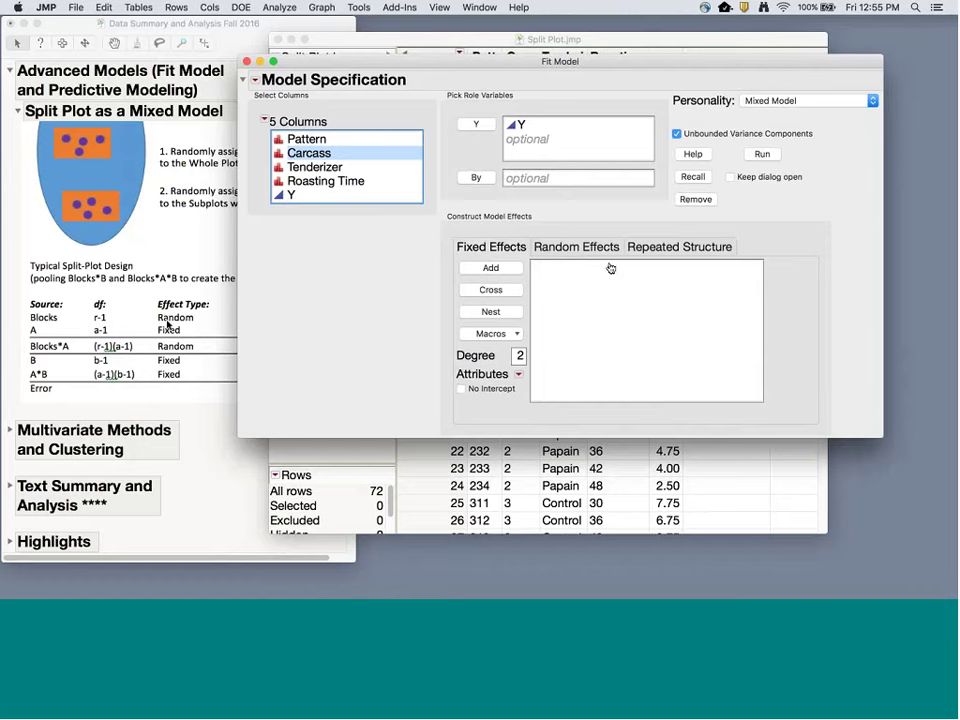
left_click(565, 249)
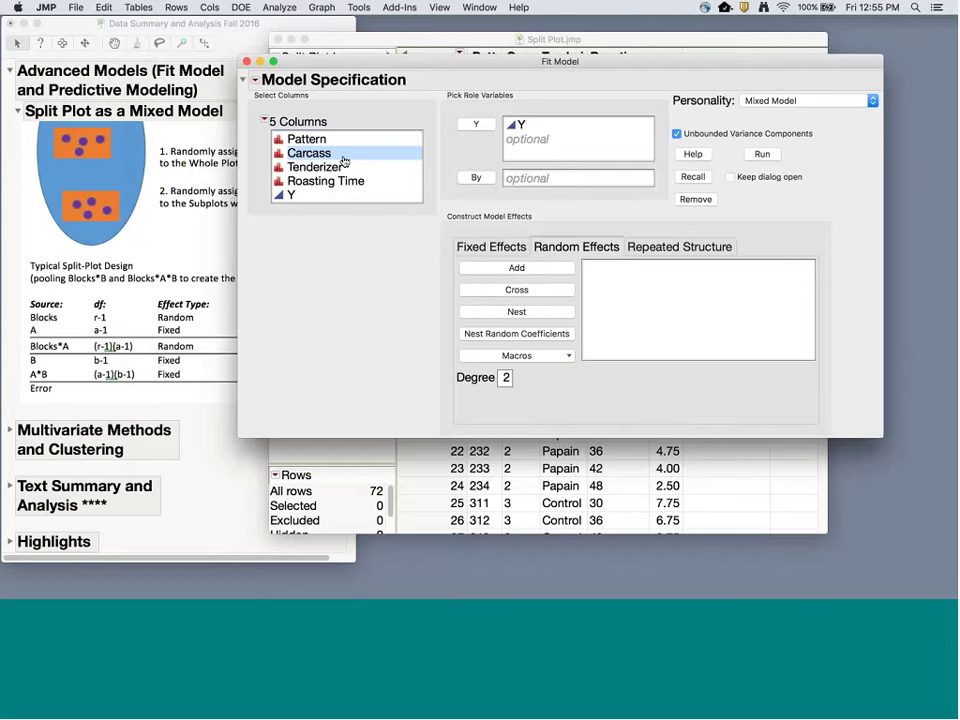
left_click(537, 268)
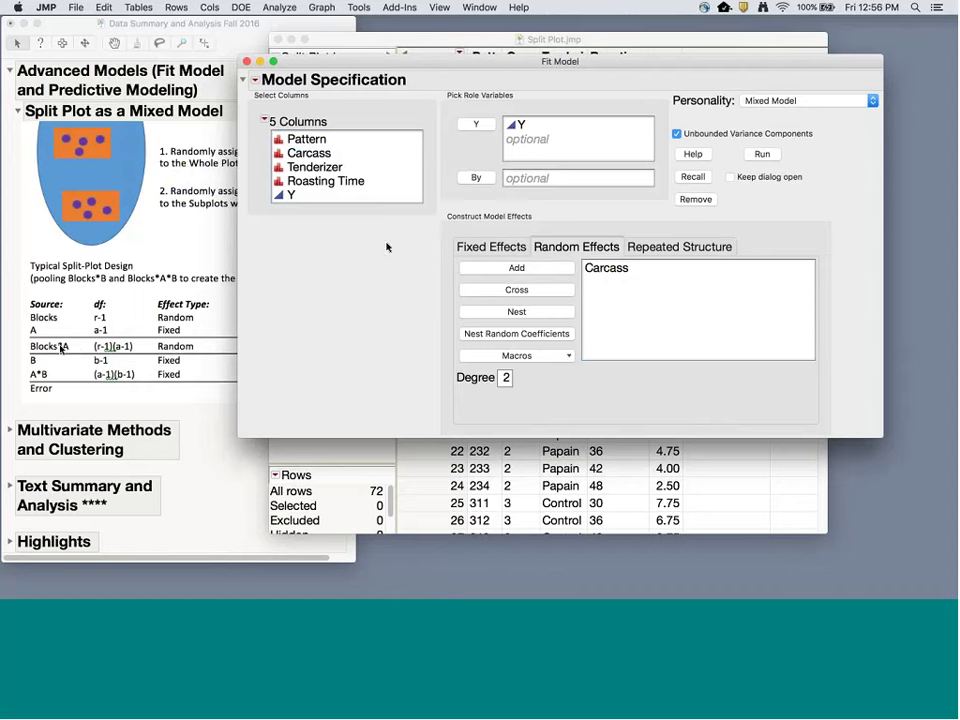
Add the Carcass*Tenderizer interaction as a random effect in the mixed model specification.
left_click(316, 154)
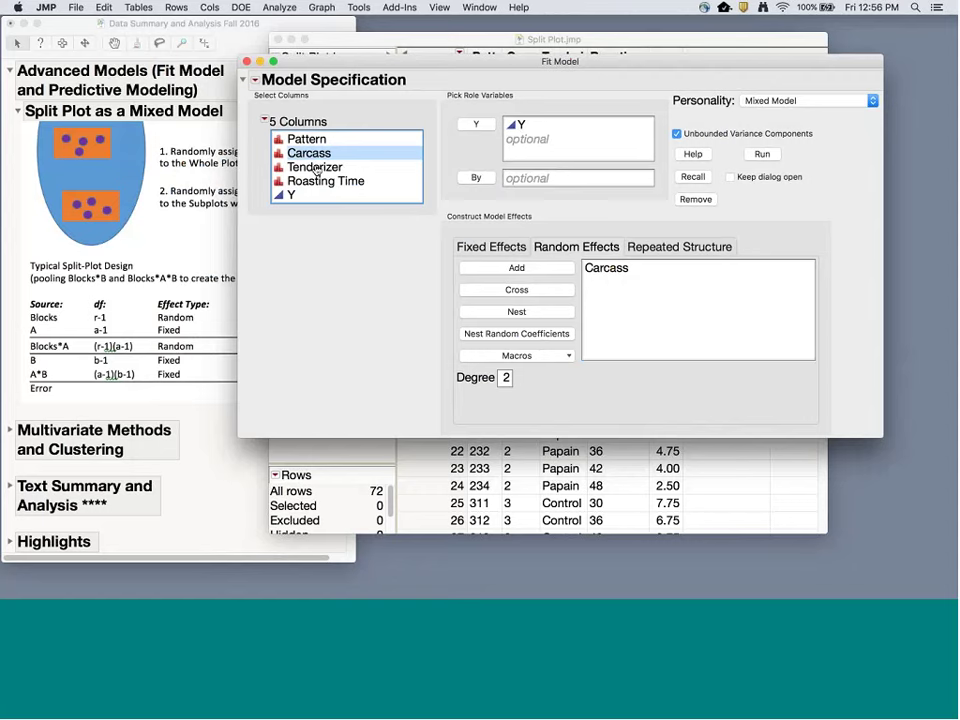
left_click(316, 168, "shift")
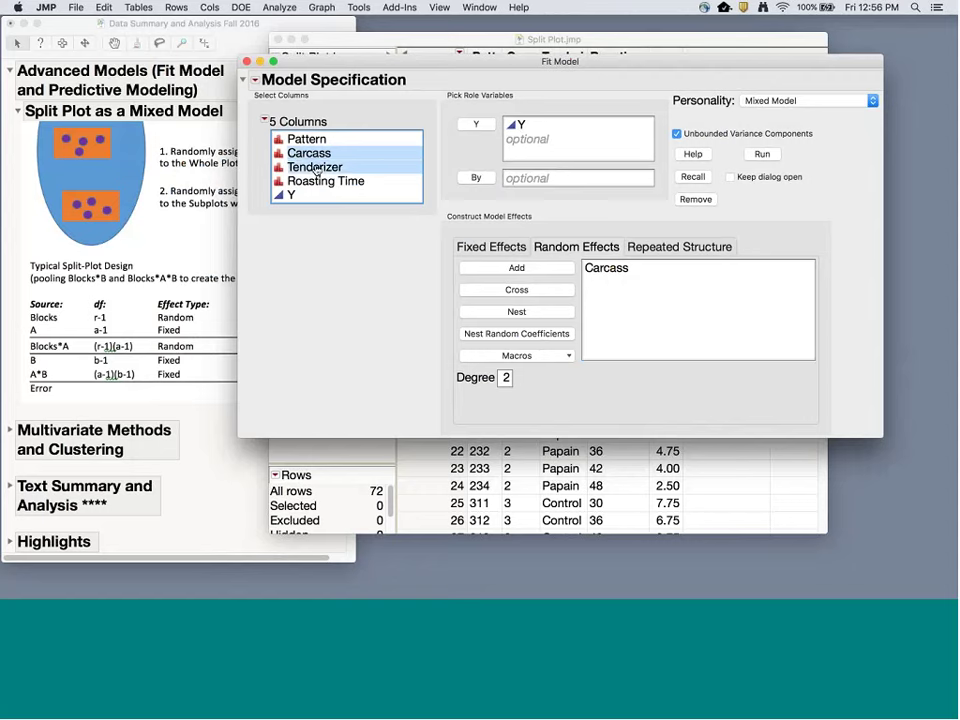
left_click(518, 290)
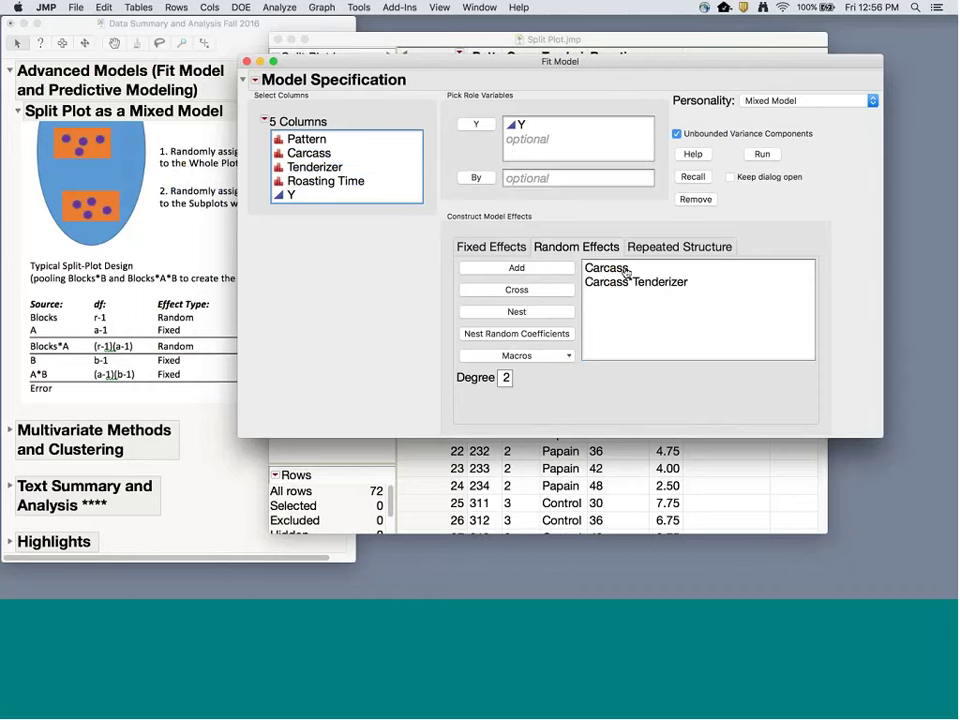
Add a full factorial of Tenderizer and Roasting Time as the model's fixed effects.
left_click(511, 247)
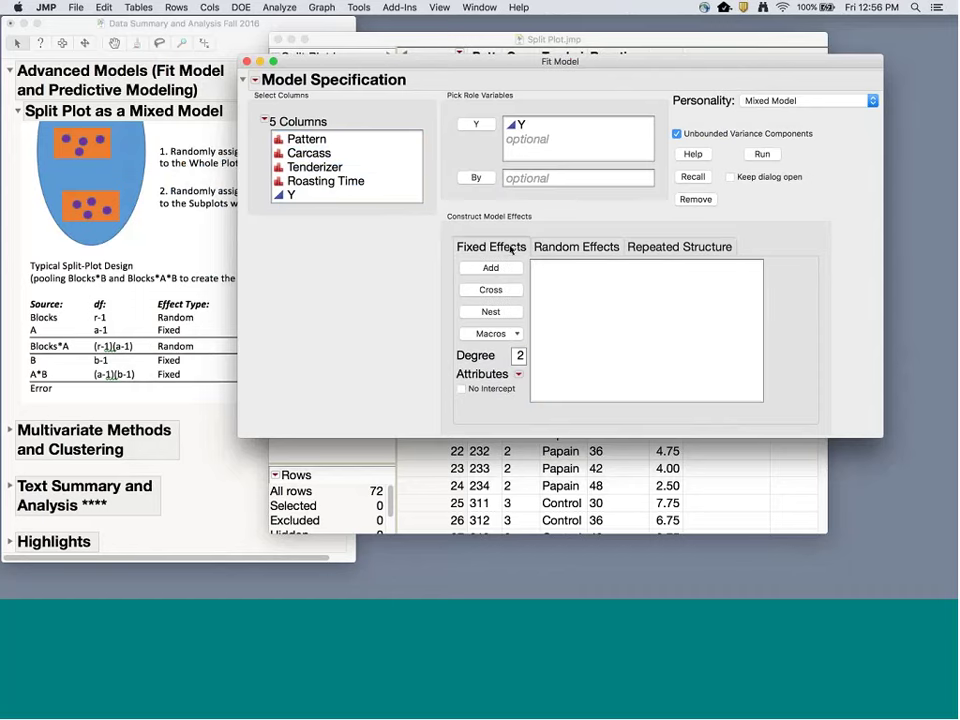
left_click(313, 168)
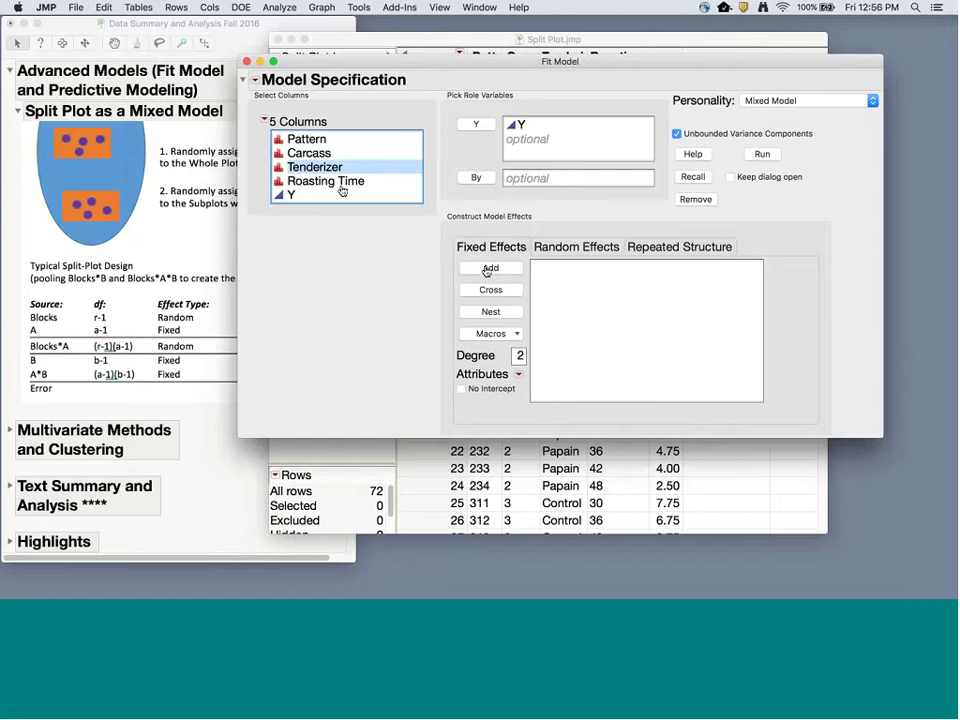
left_click(341, 190, "shift")
left_click(513, 334)
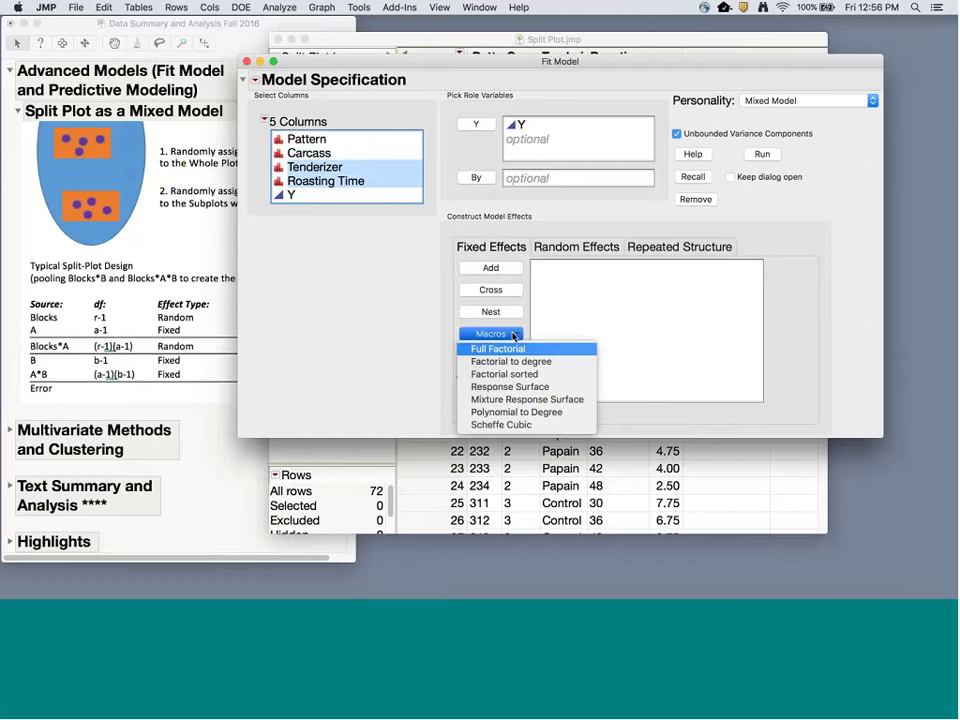
left_click(505, 348)
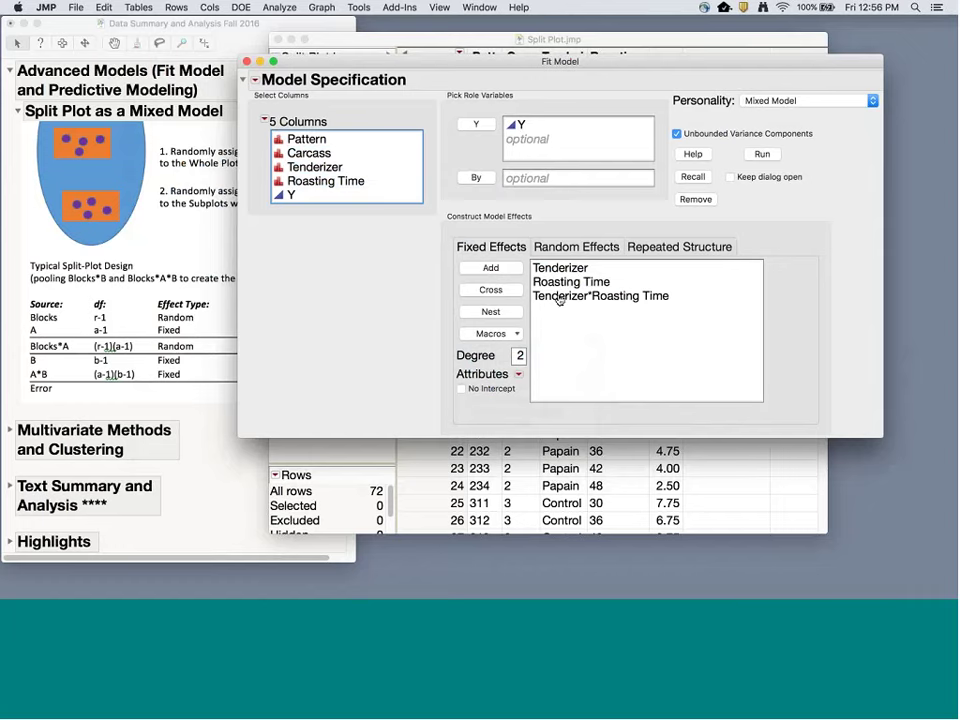
Review the available repeated covariance structures and check the random and fixed effects specified for the model.
left_click(653, 247)
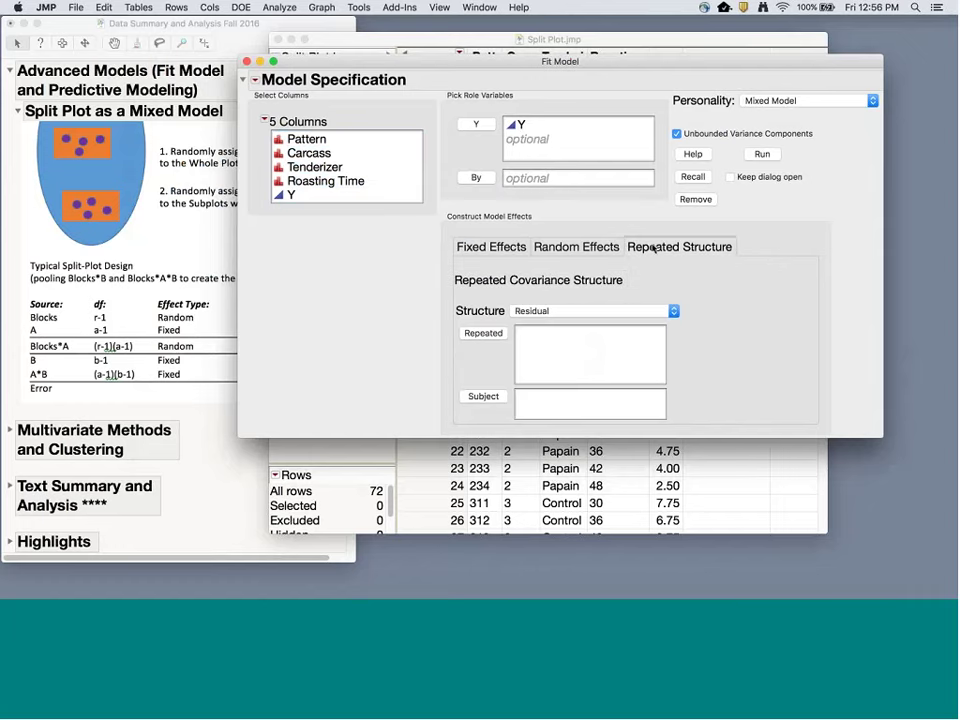
left_click(568, 312)
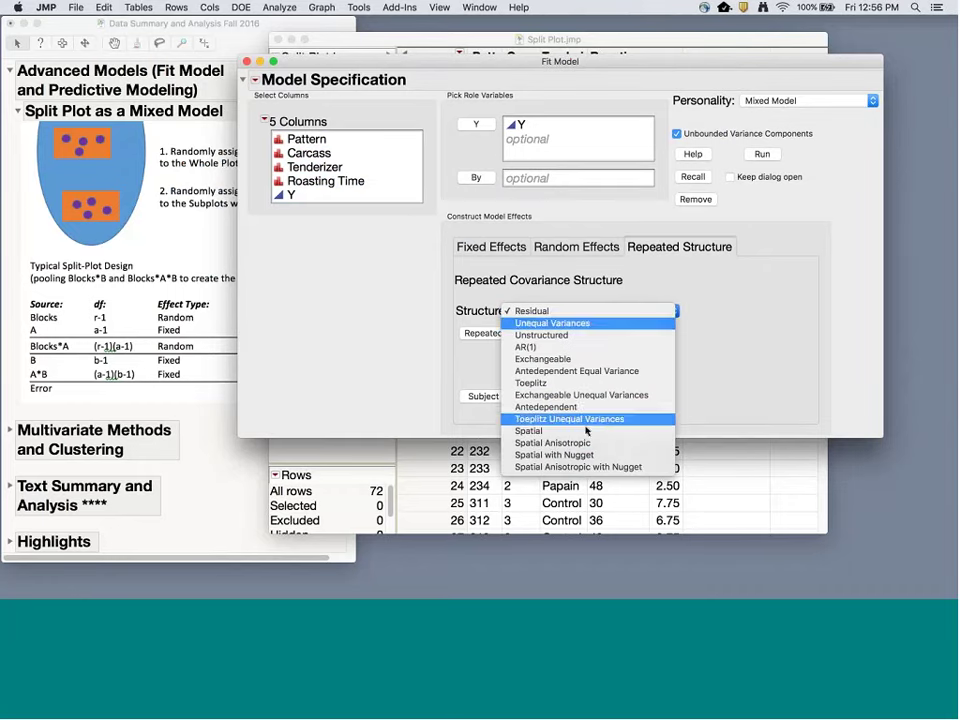
left_click(746, 274)
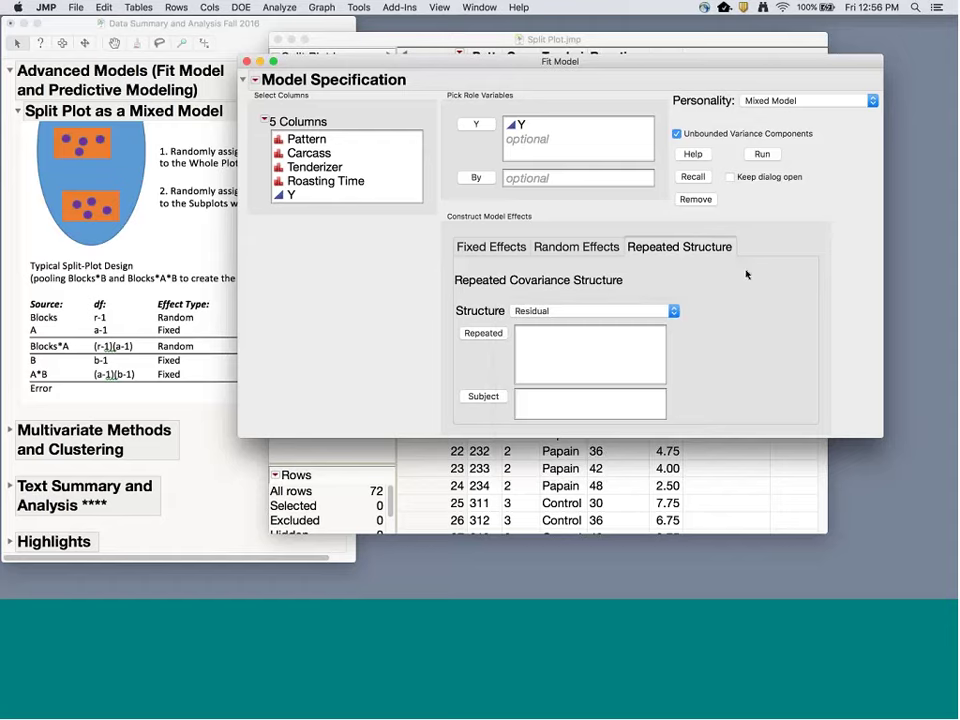
left_click(585, 247)
left_click(503, 247)
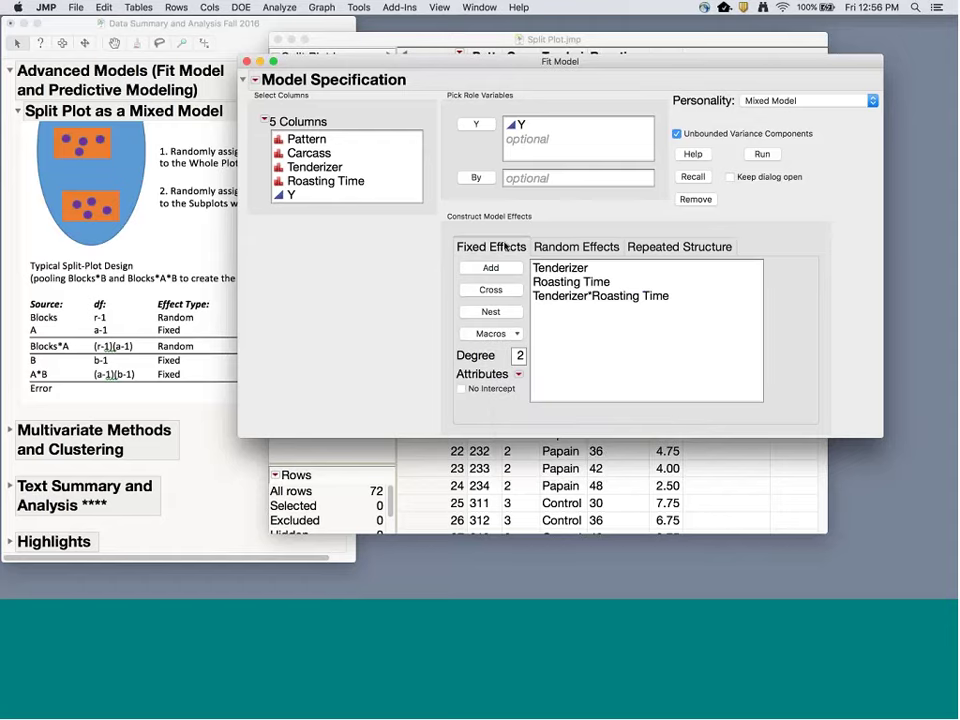
Run the mixed model and show its covariance estimates, fixed effects parameter estimates and fixed effects tests.
left_click(762, 154)
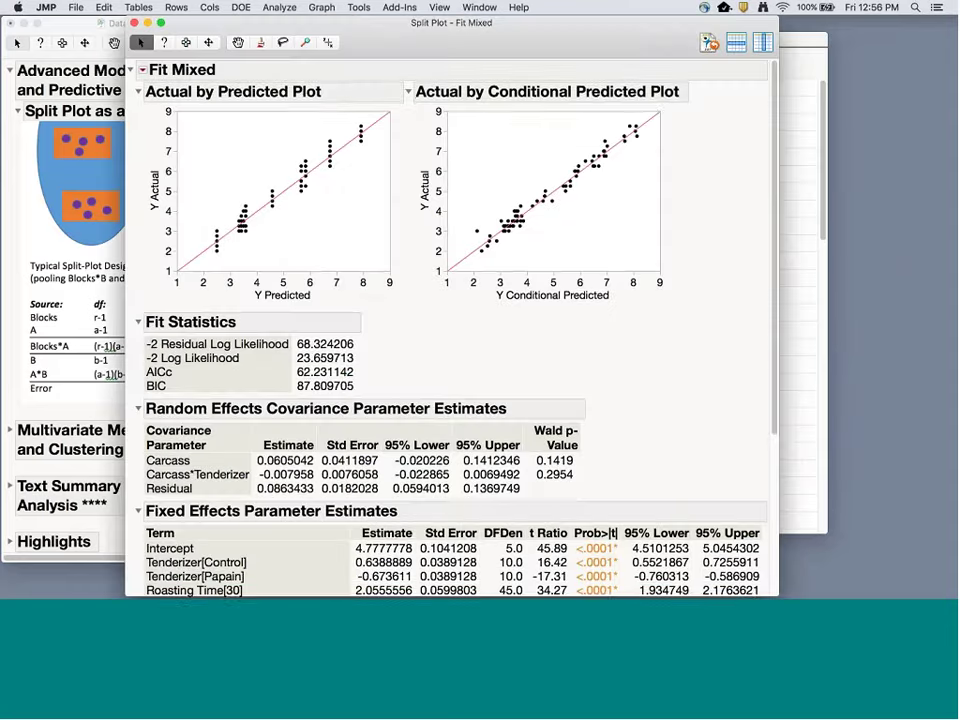
scroll(713, 424, "down", 5)
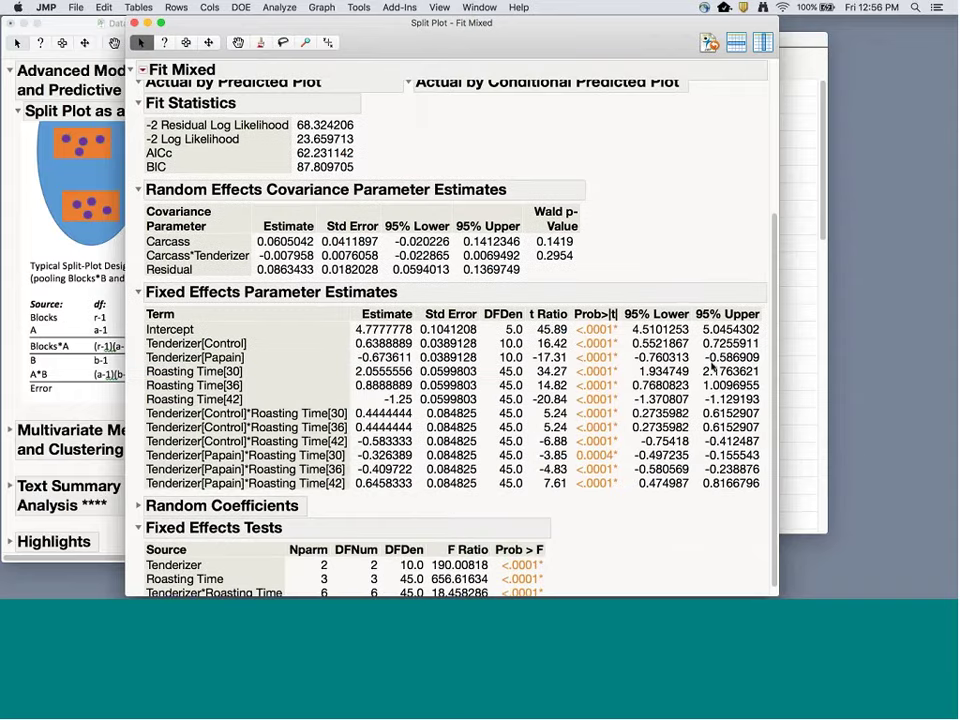
scroll(712, 368, "down", 1)
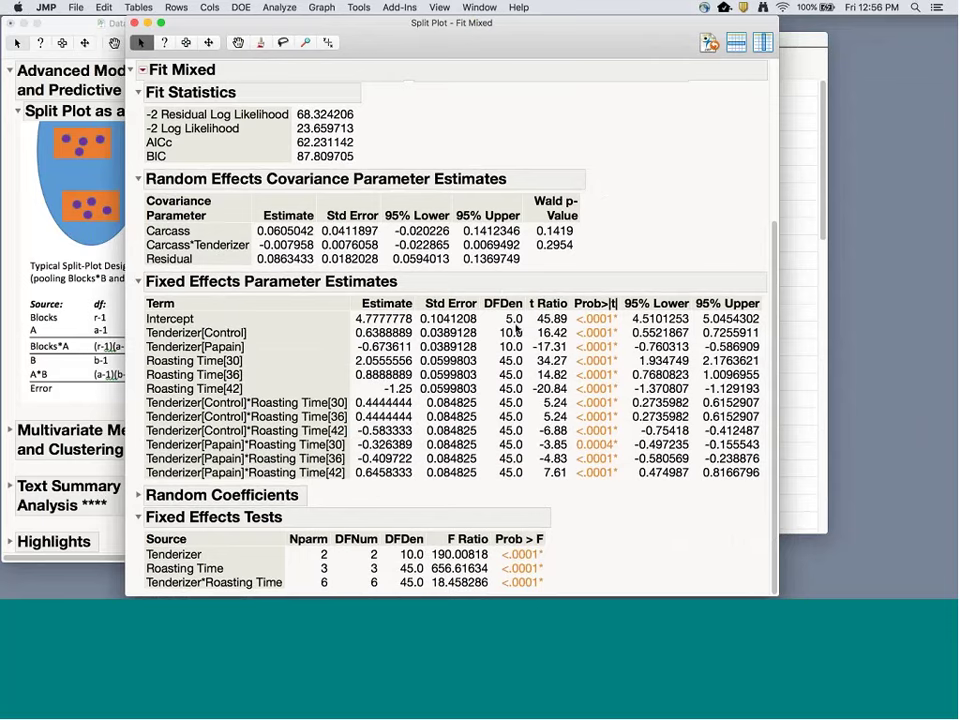
Compare the denominator degrees of freedom in the Fit Mixed report with the journal's split-plot effects table.
left_click_drag(518, 323, 500, 329)
left_click_drag(397, 558, 398, 553)
left_click(33, 327)
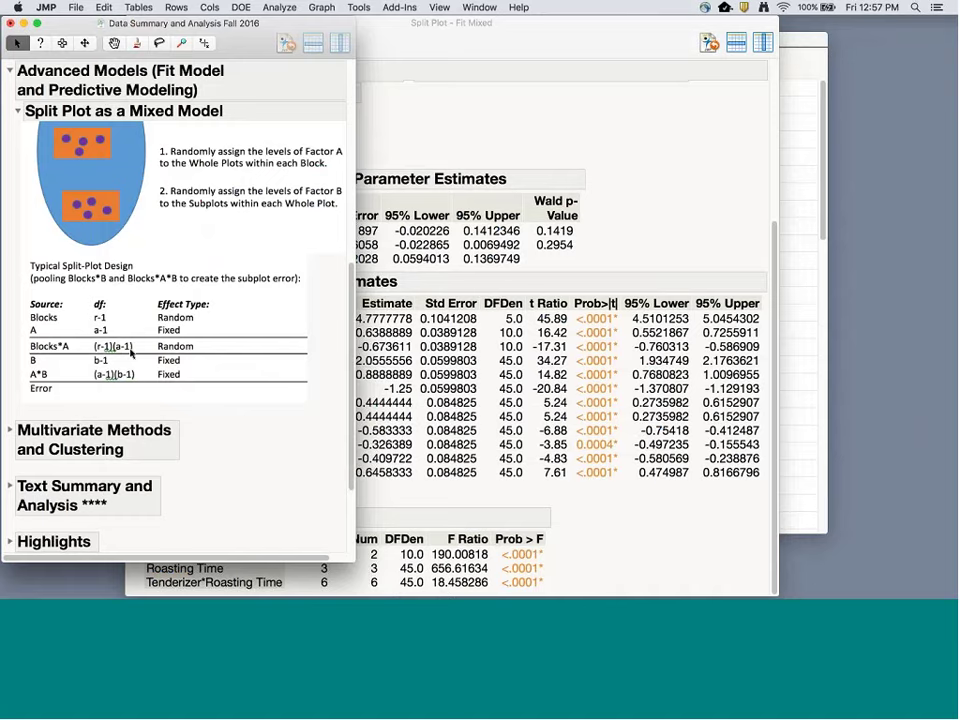
left_click(378, 561)
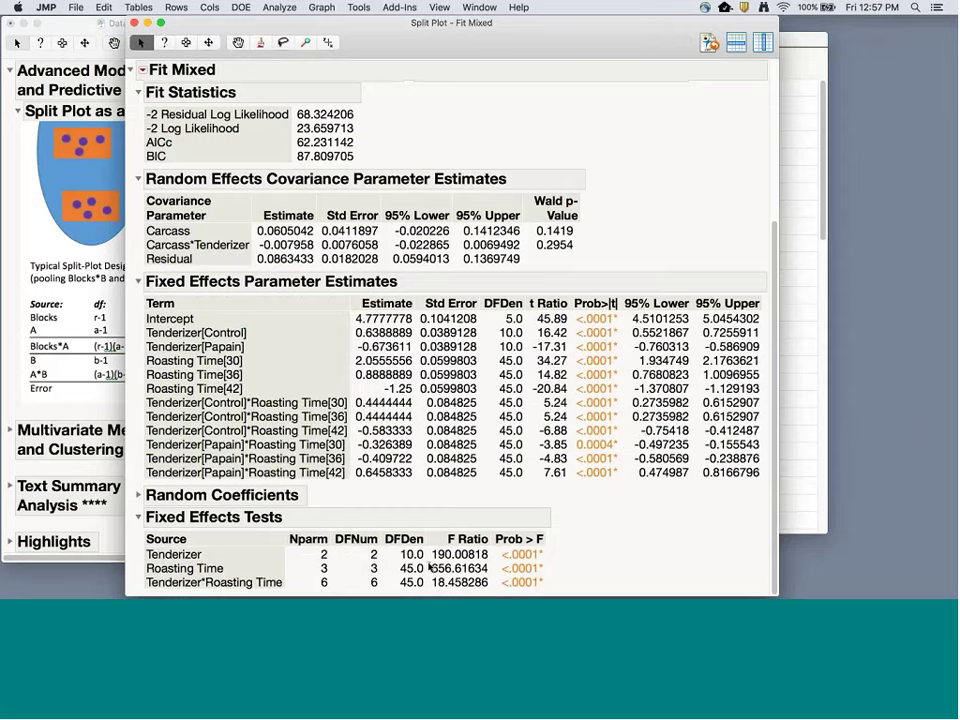
mouse_move(428, 565)
left_mouse_down()
mouse_move(405, 592)
mouse_move(430, 588)
left_mouse_up()
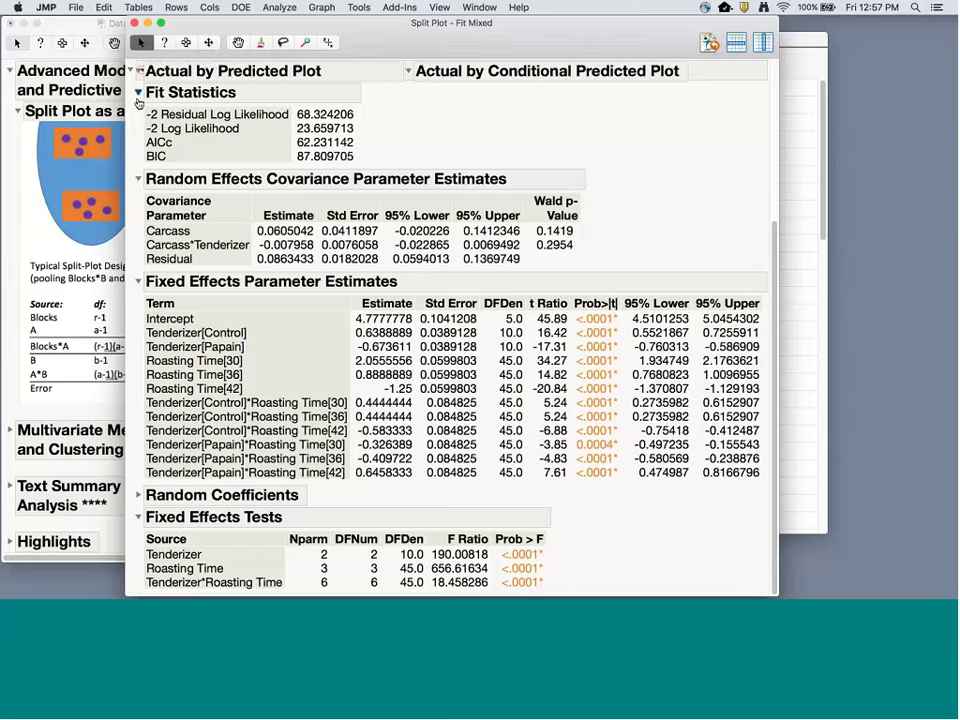
Look over the Fit Mixed report's further options, including multiple comparisons, model inference and saving columns.
left_click(142, 69)
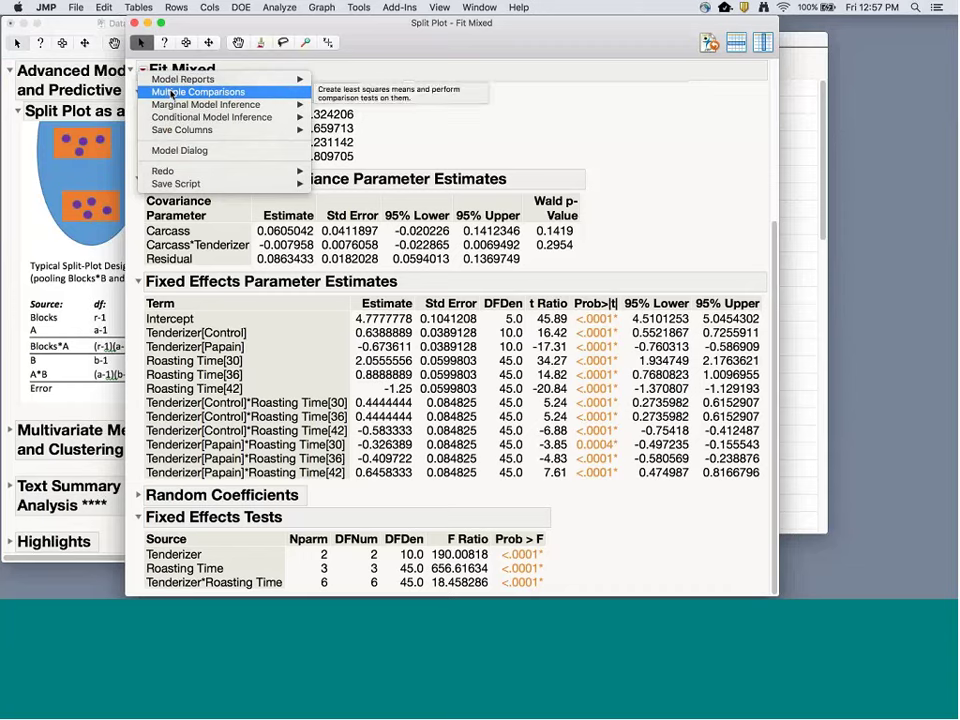
mouse_move(250, 130)
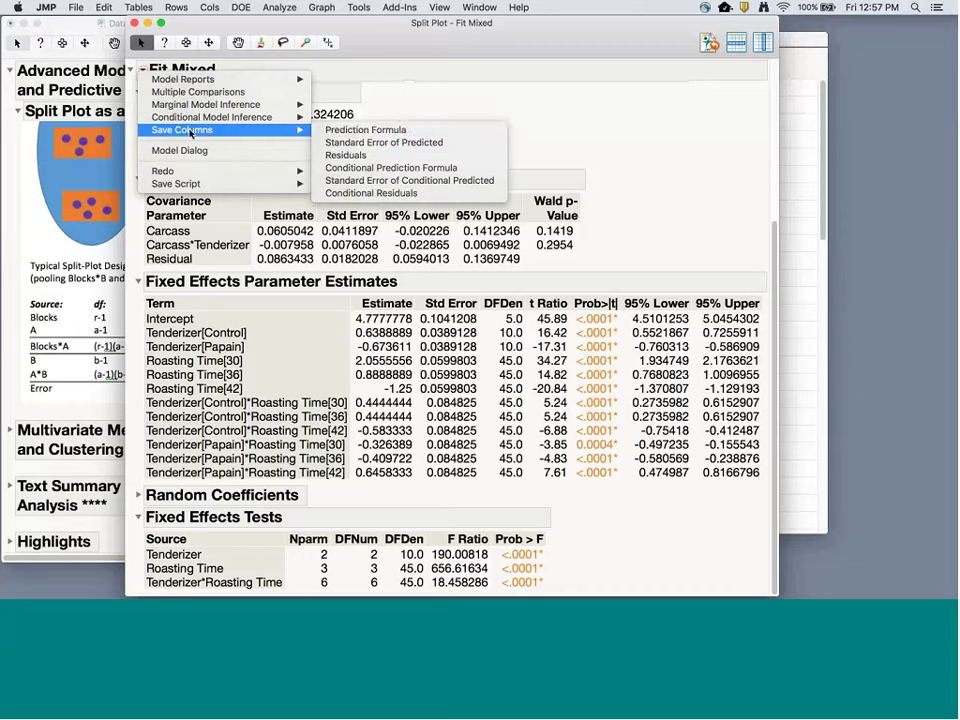
left_click(350, 158)
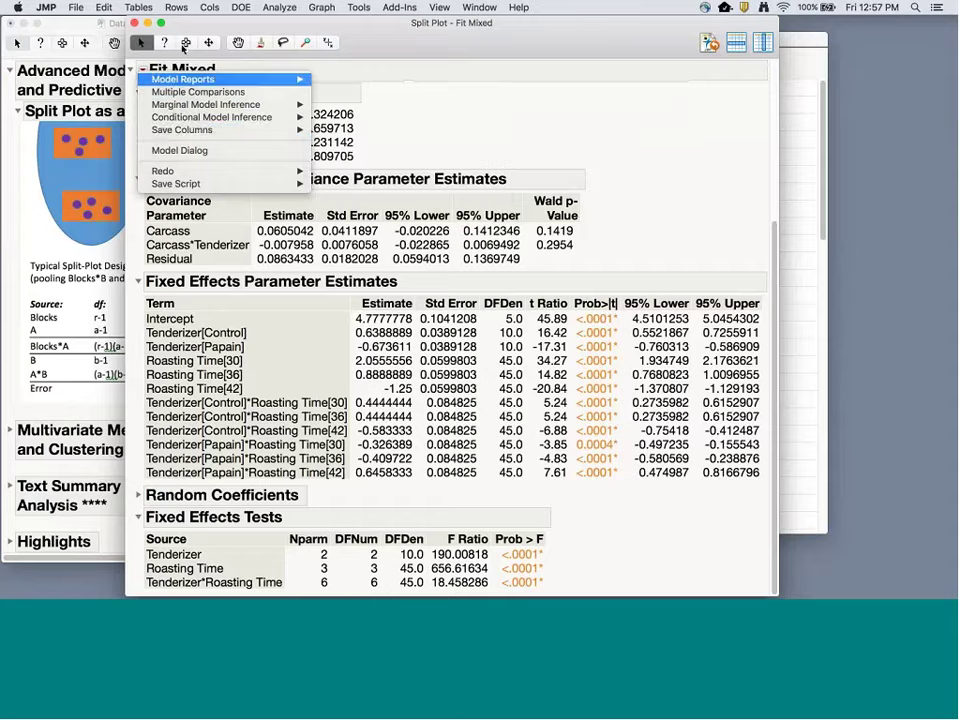
Close the Fit Mixed report and collapse the journal's Split Plot as a Mixed Model and Advanced Models sections.
left_click(135, 23)
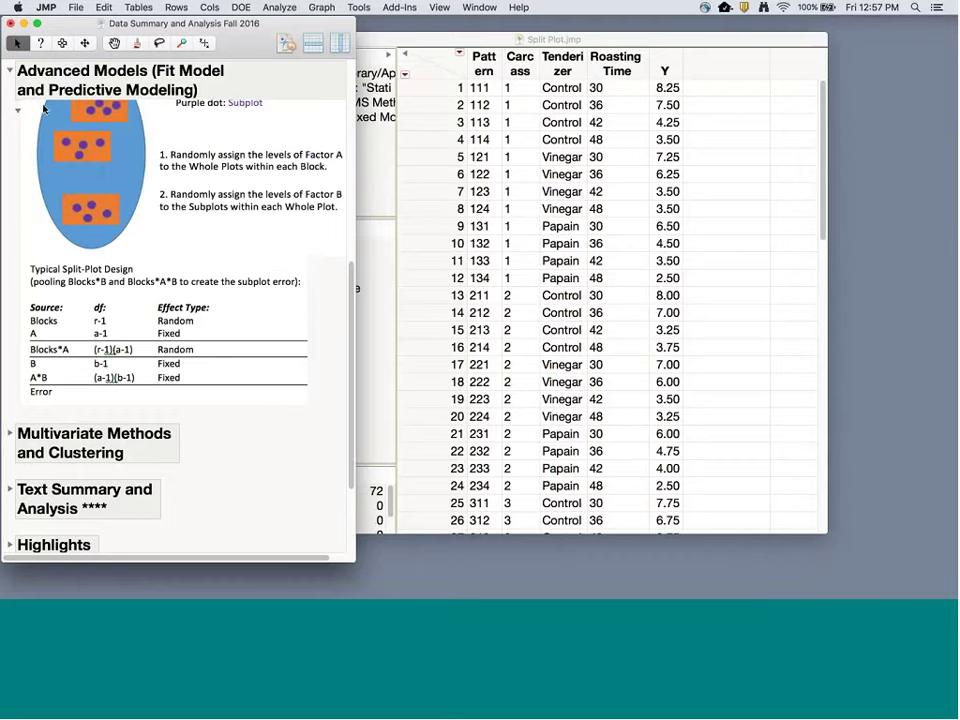
scroll(22, 188, "up", 3)
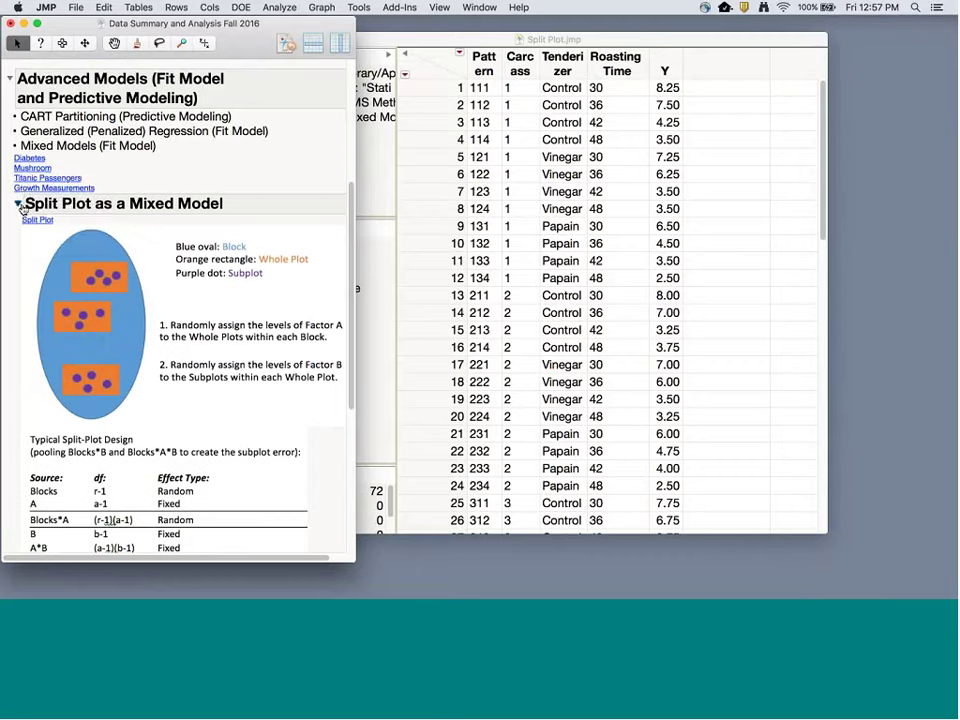
left_click(17, 208)
left_click(12, 148)
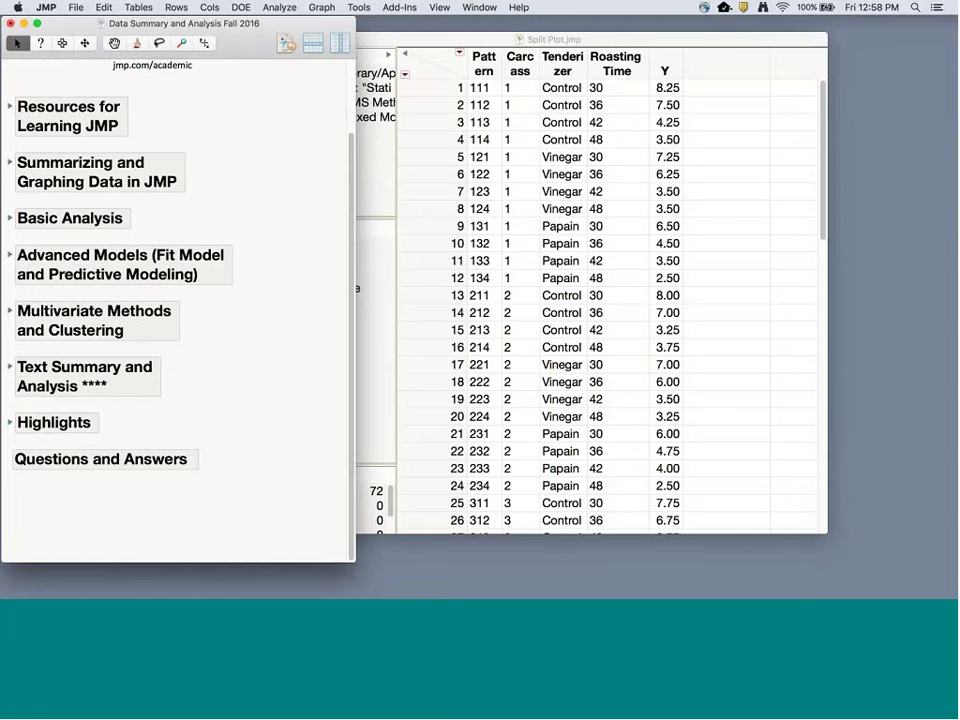
left_click(279, 7)
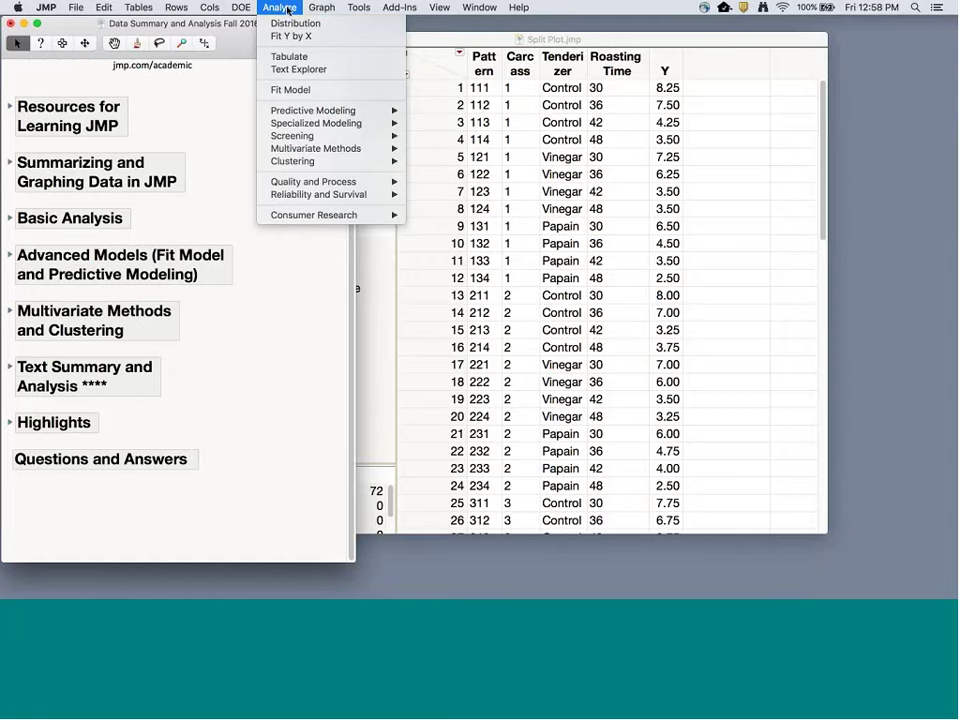
mouse_move(319, 9)
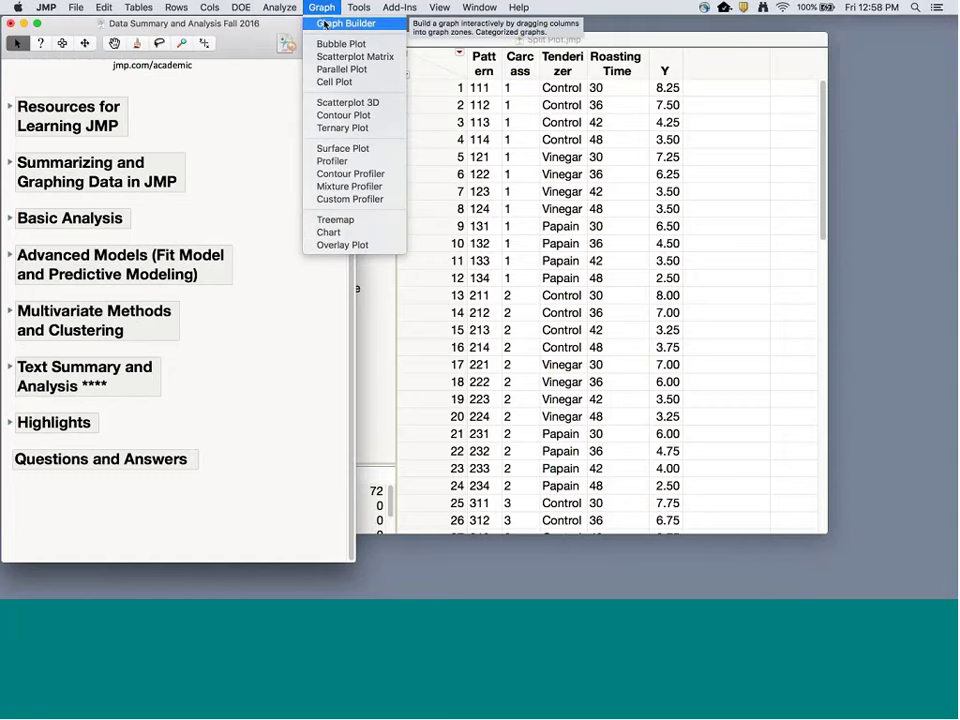
mouse_move(281, 8)
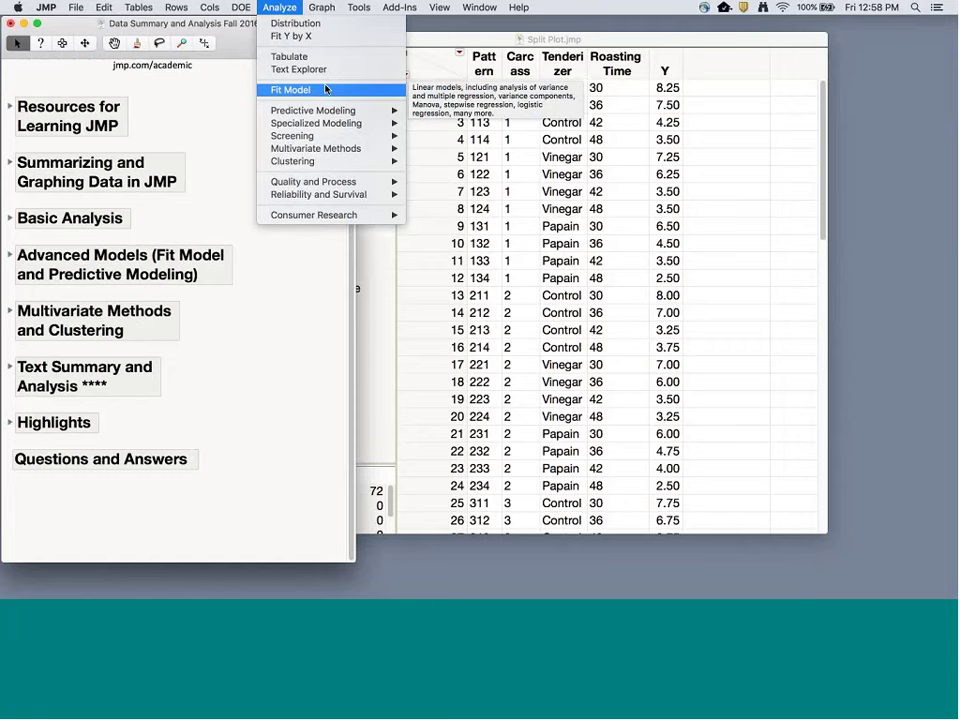
mouse_move(323, 110)
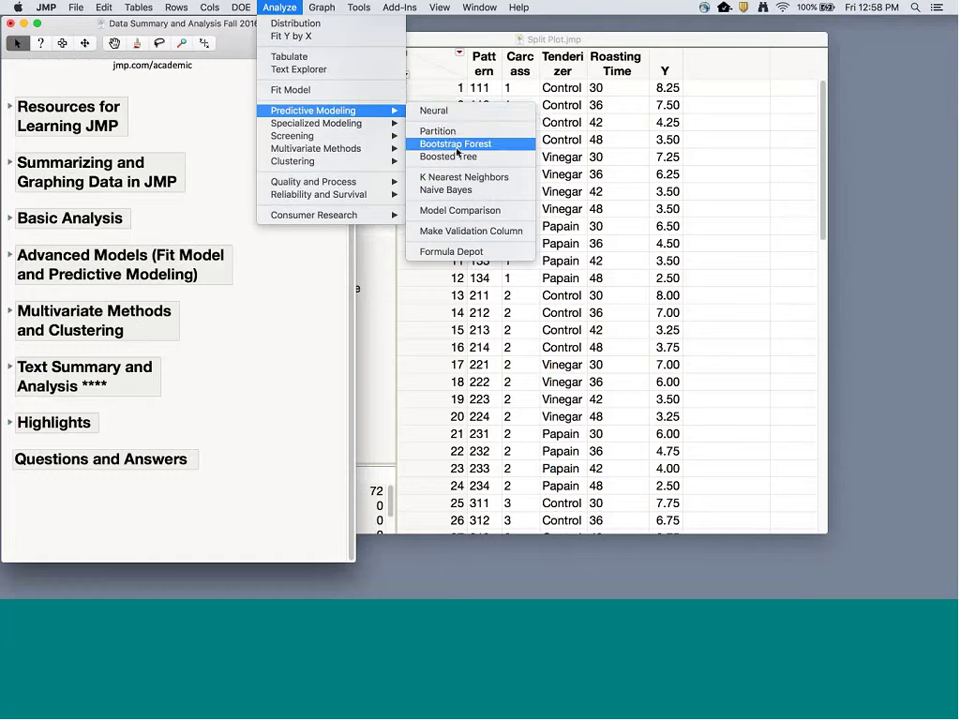
mouse_move(341, 130)
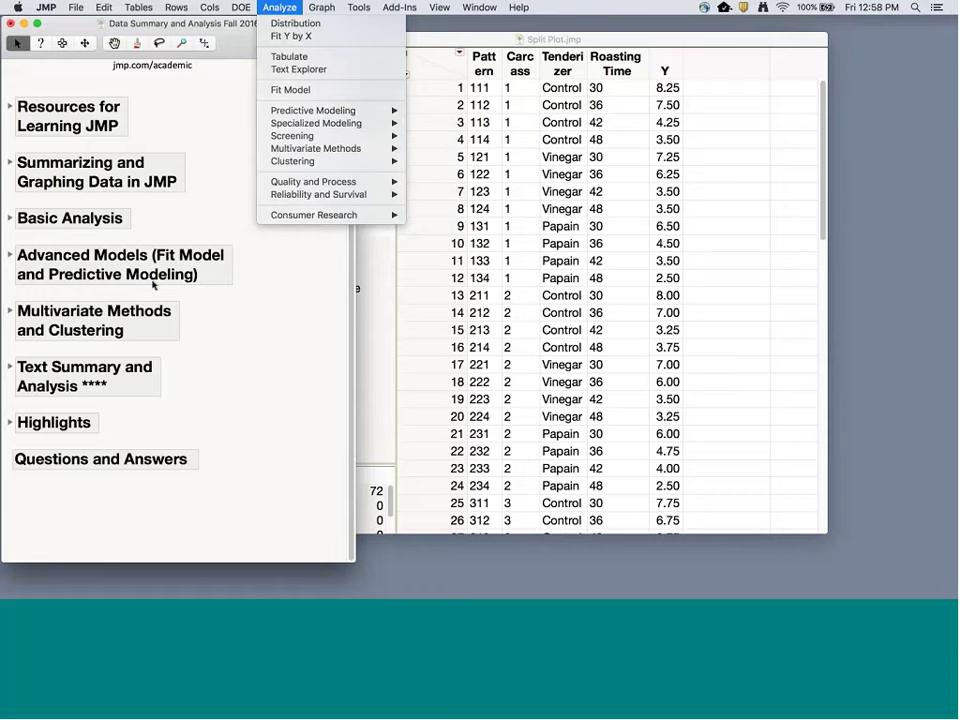
left_click(229, 317)
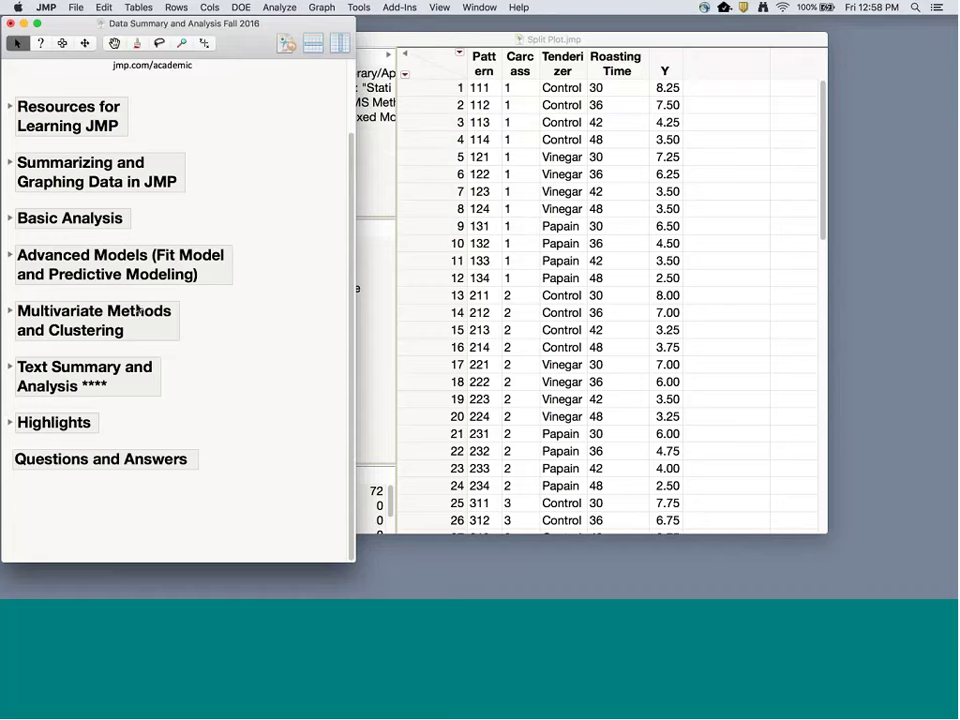
Open the Body Measurements table from the journal's Multivariate Methods and Clustering section and run a Multivariate analysis with all 11 columns as Y.
left_click(10, 314)
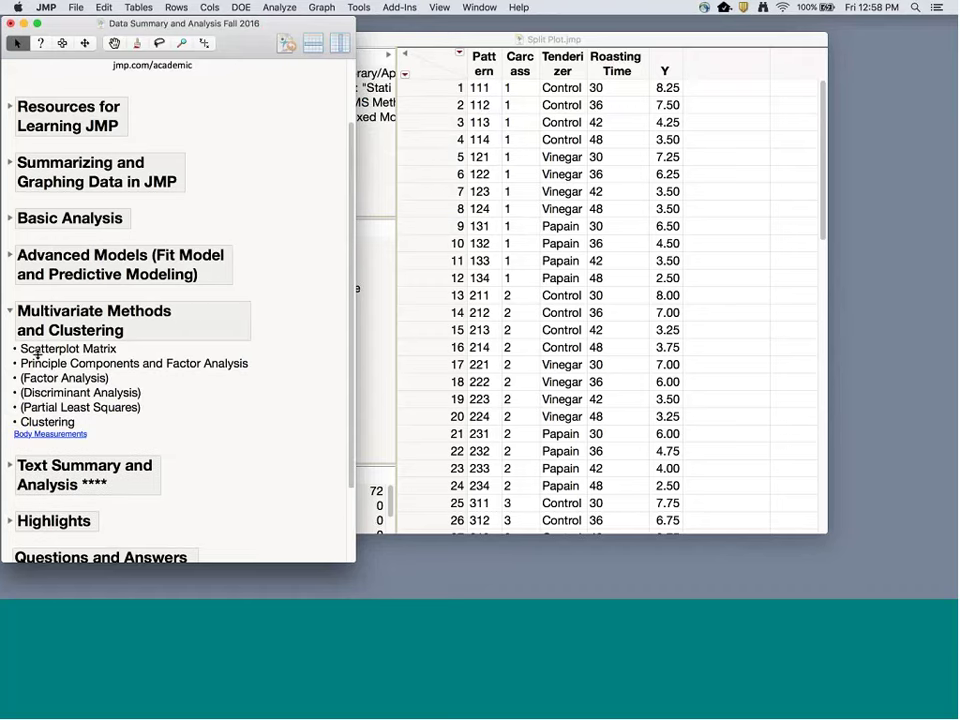
left_click(66, 435)
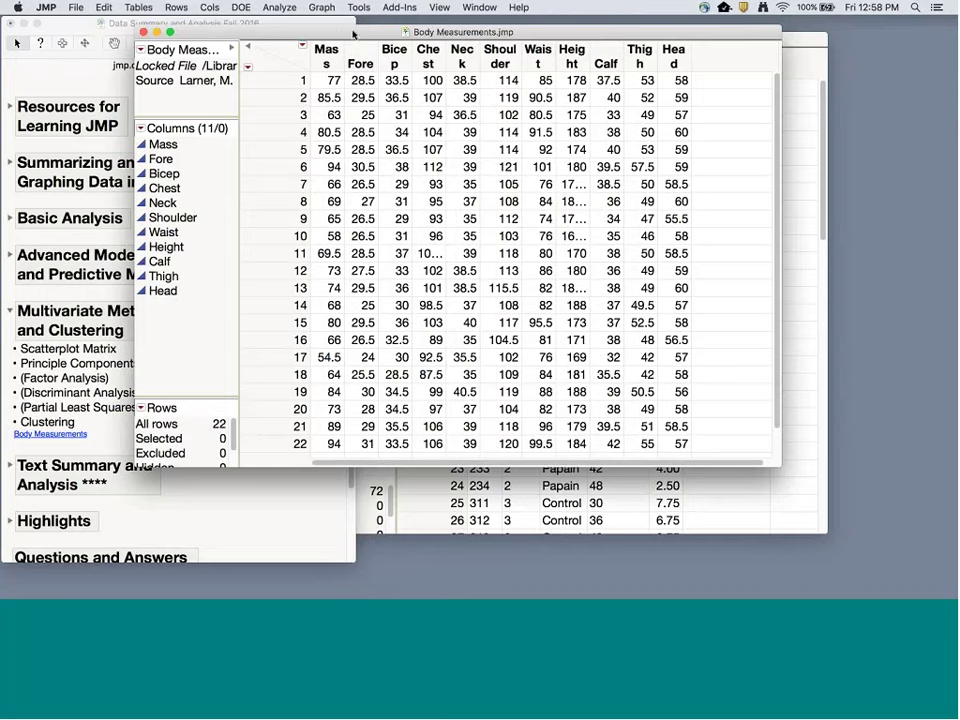
left_click(280, 7)
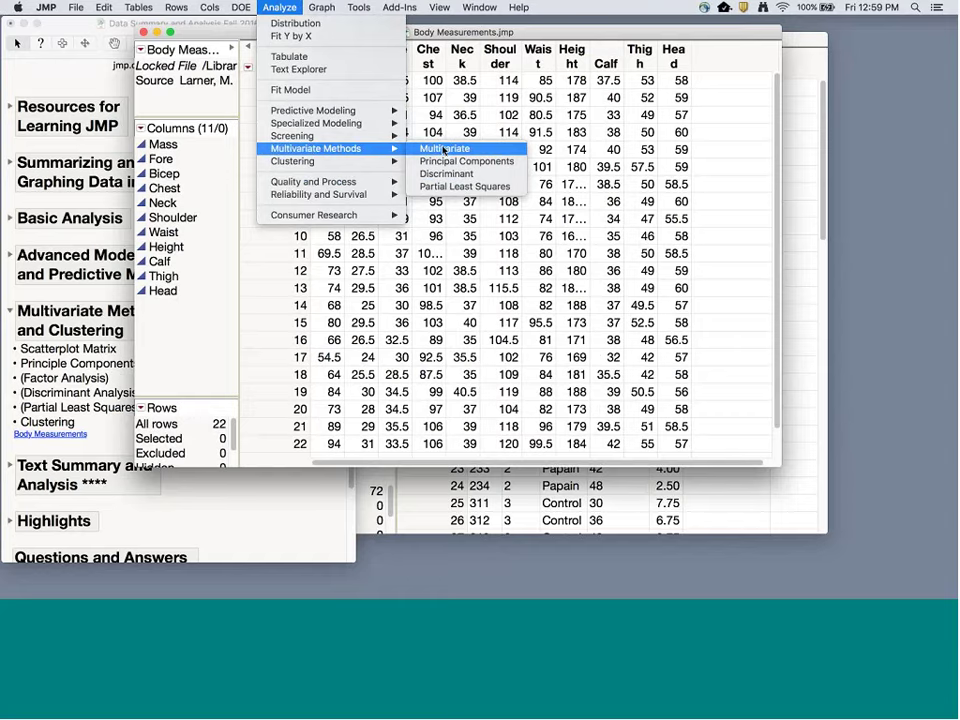
left_click(444, 150)
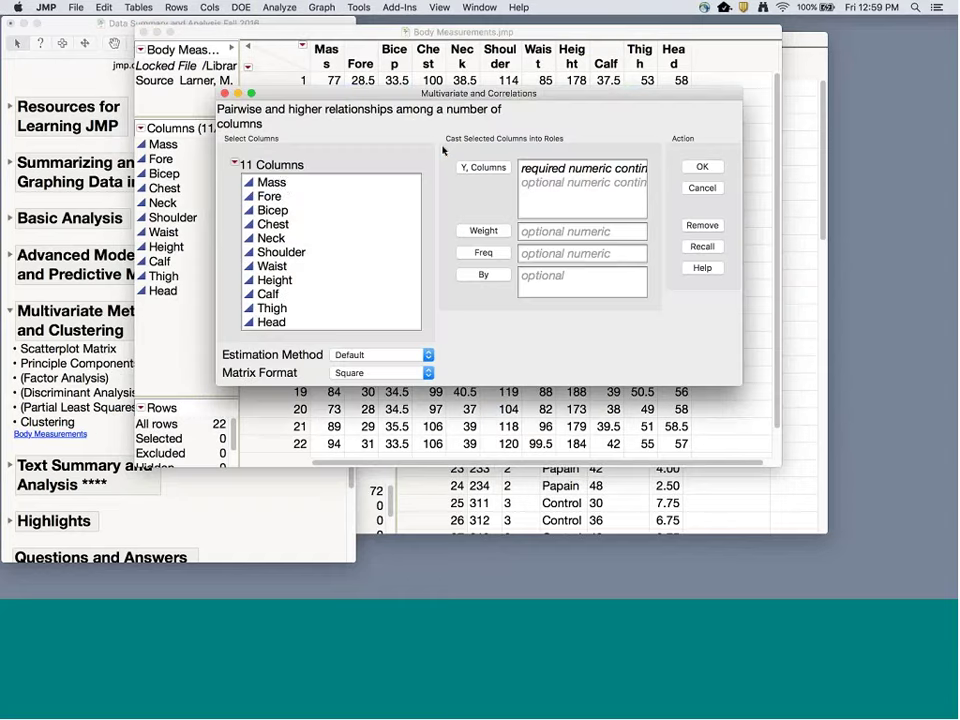
left_click_drag(272, 183, 274, 322)
left_click(486, 168)
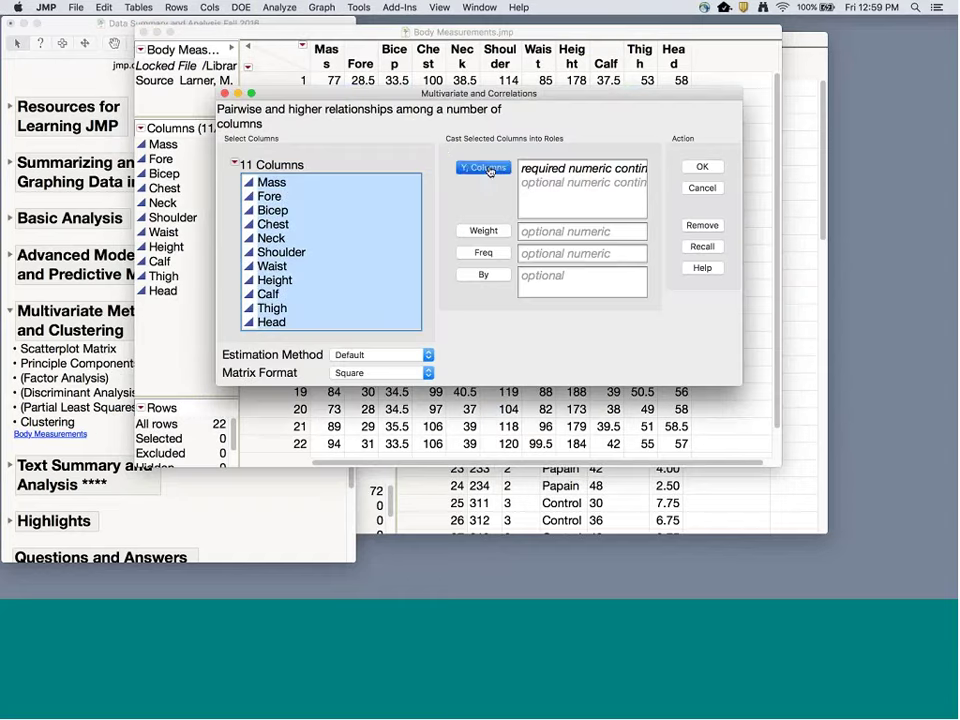
left_click(700, 166)
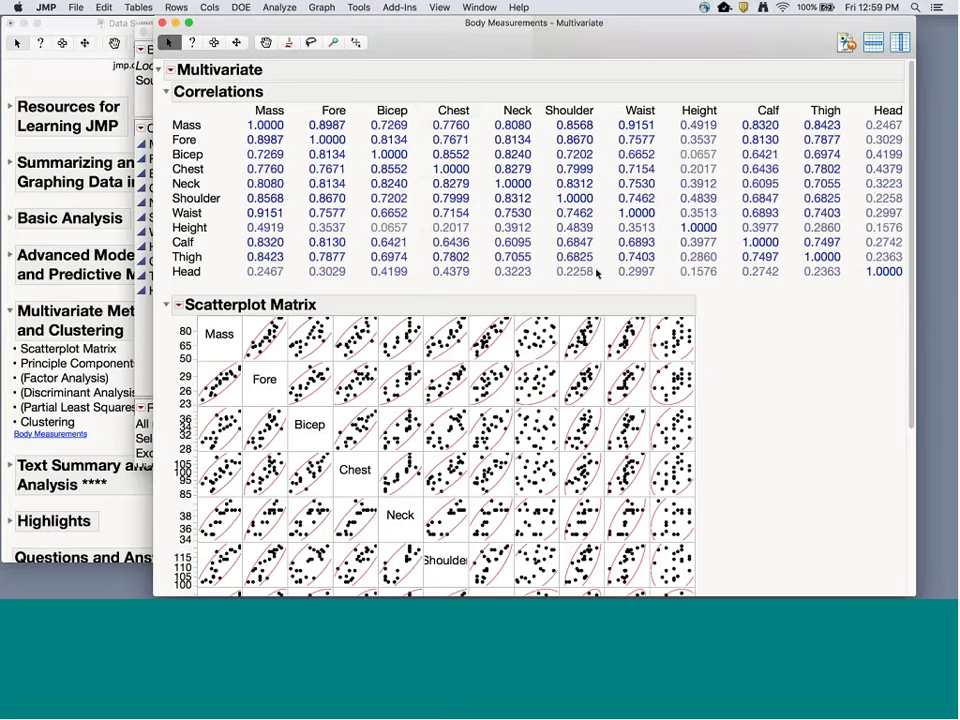
Look over the Multivariate report's further options, including nonparametric correlations, item reliability, principal components and outlier analysis.
left_click(171, 70)
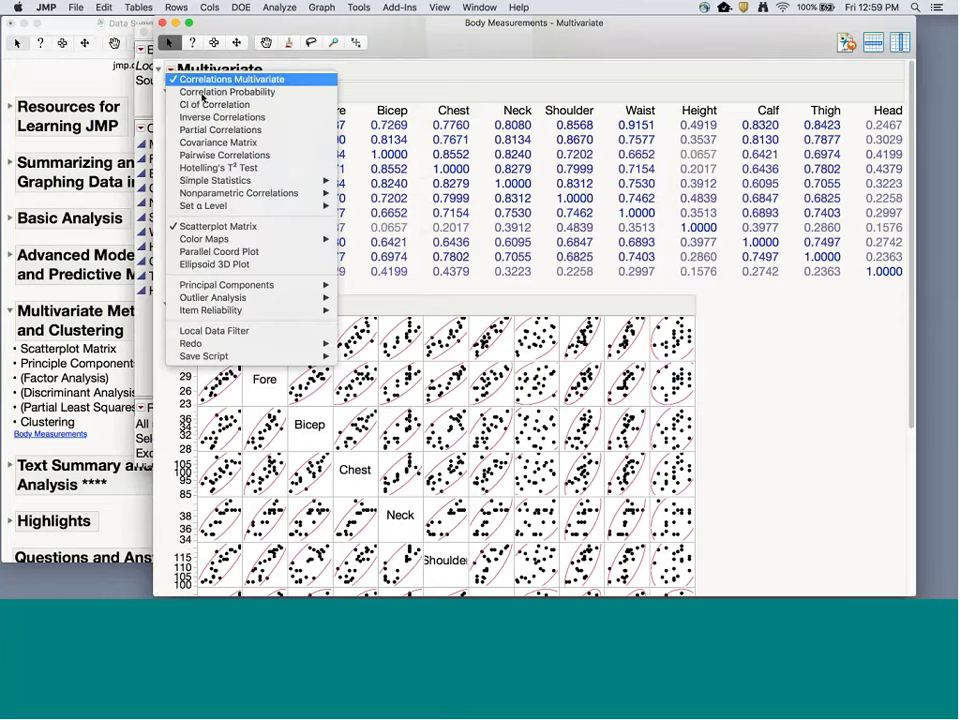
mouse_move(240, 195)
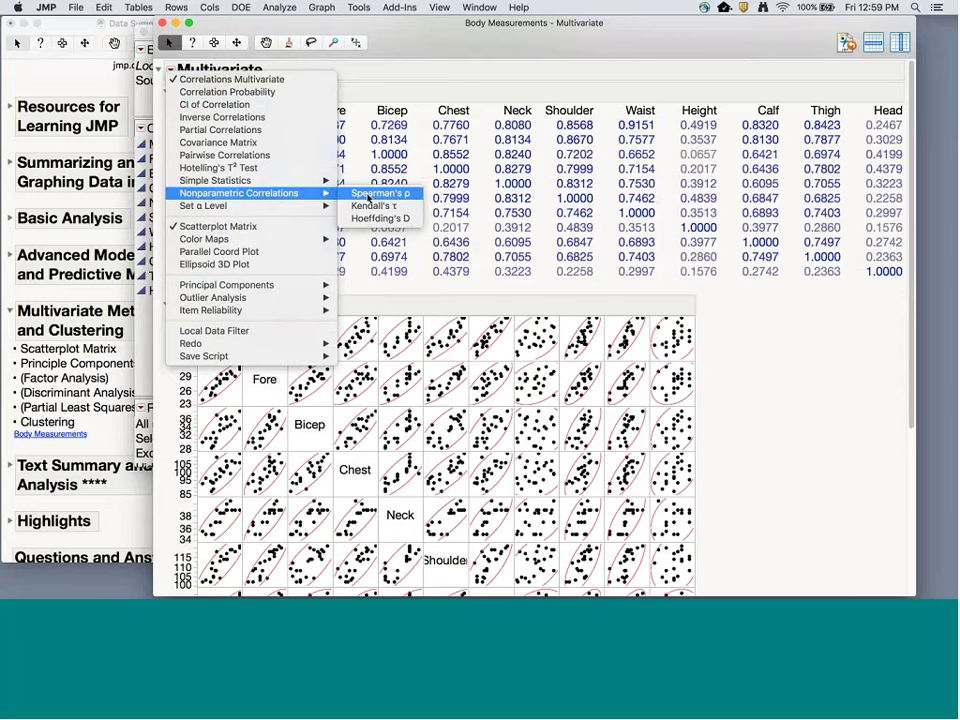
mouse_move(246, 316)
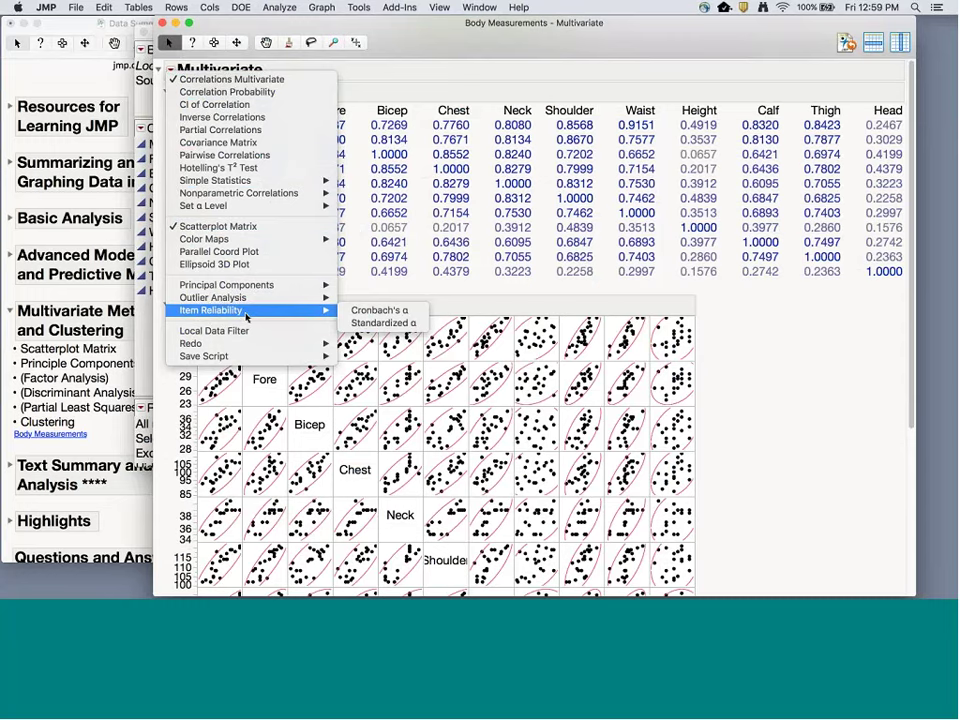
mouse_move(248, 288)
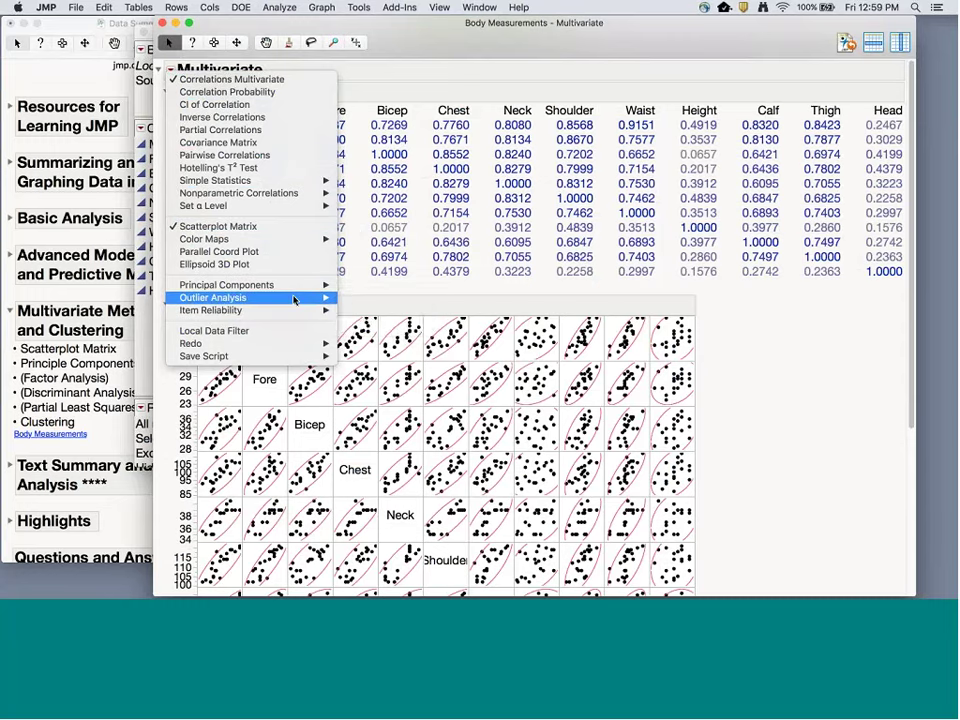
mouse_move(295, 299)
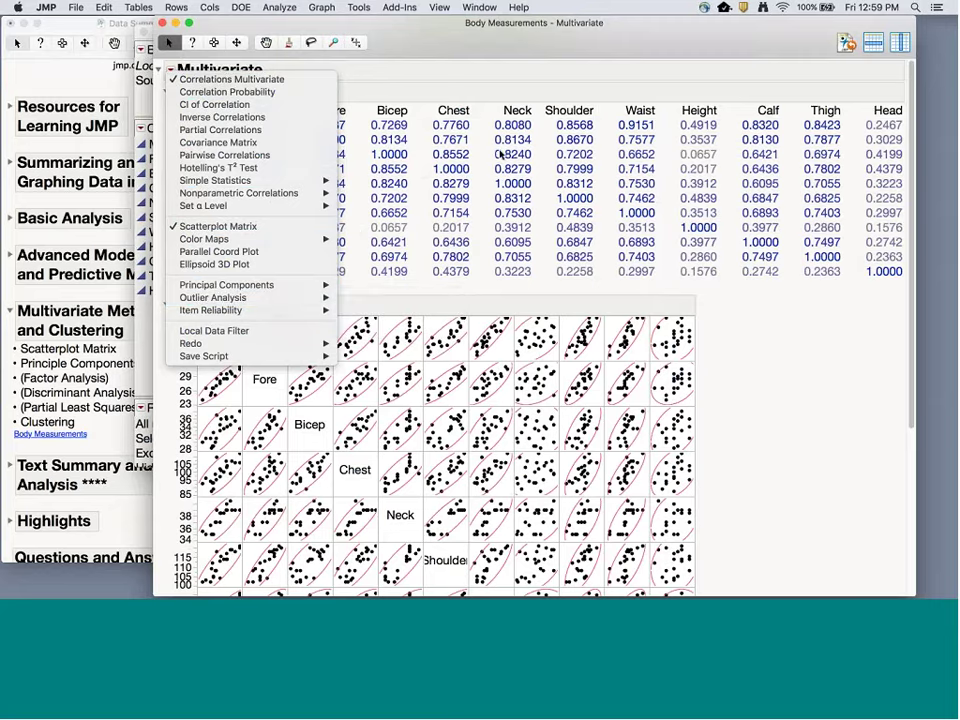
left_click(395, 77)
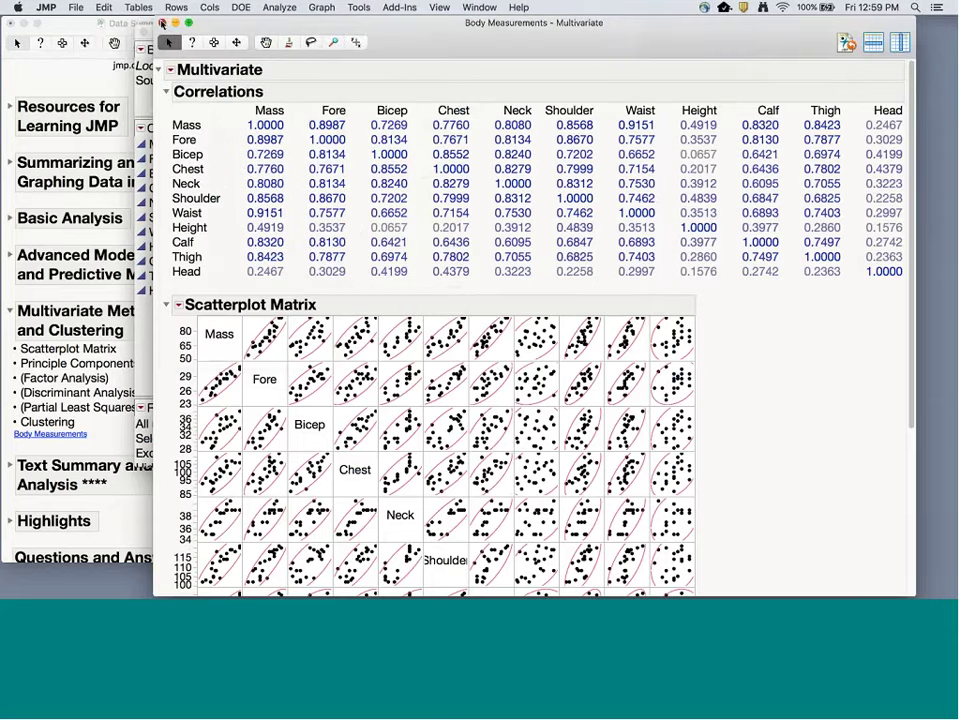
Close the Multivariate report, review the available multivariate analysis platforms and graph types, and close the Body Measurements table.
left_click(162, 22)
left_click(280, 7)
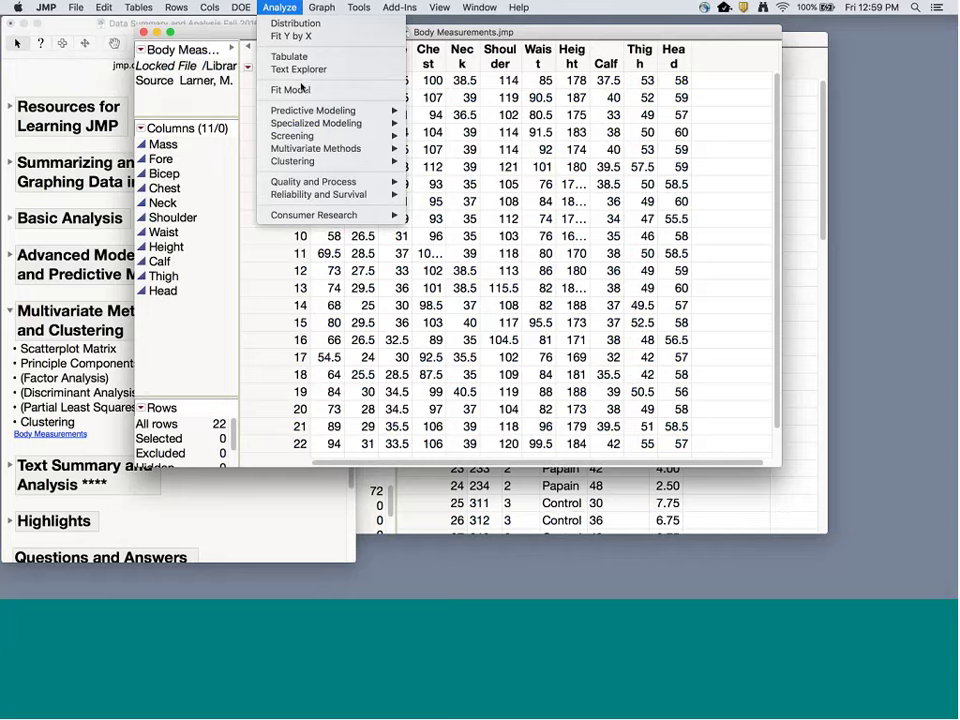
mouse_move(390, 148)
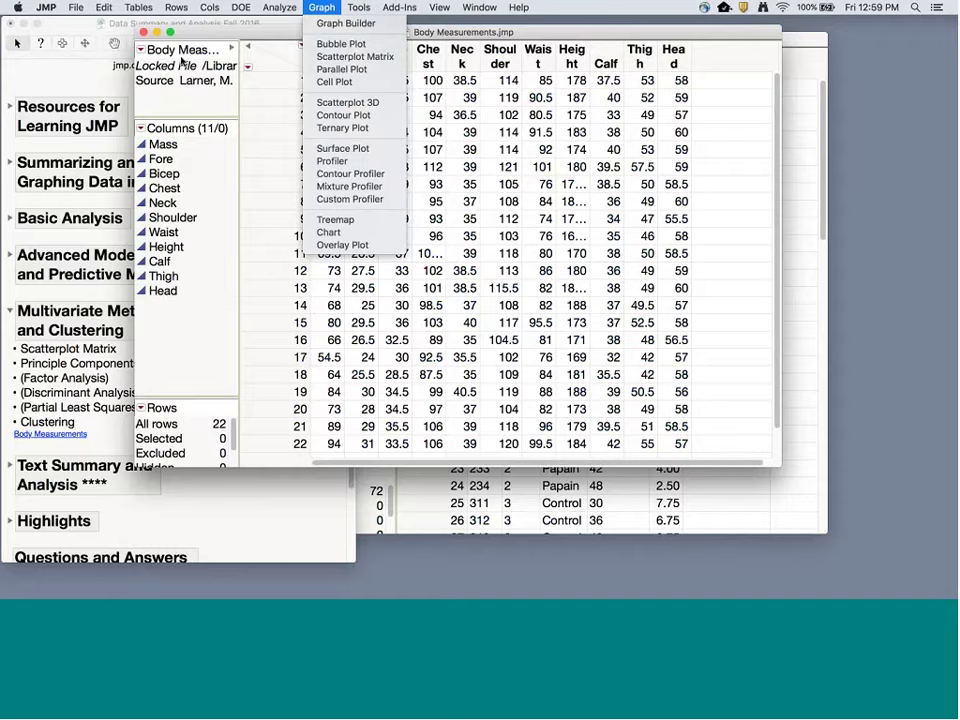
left_click(108, 27)
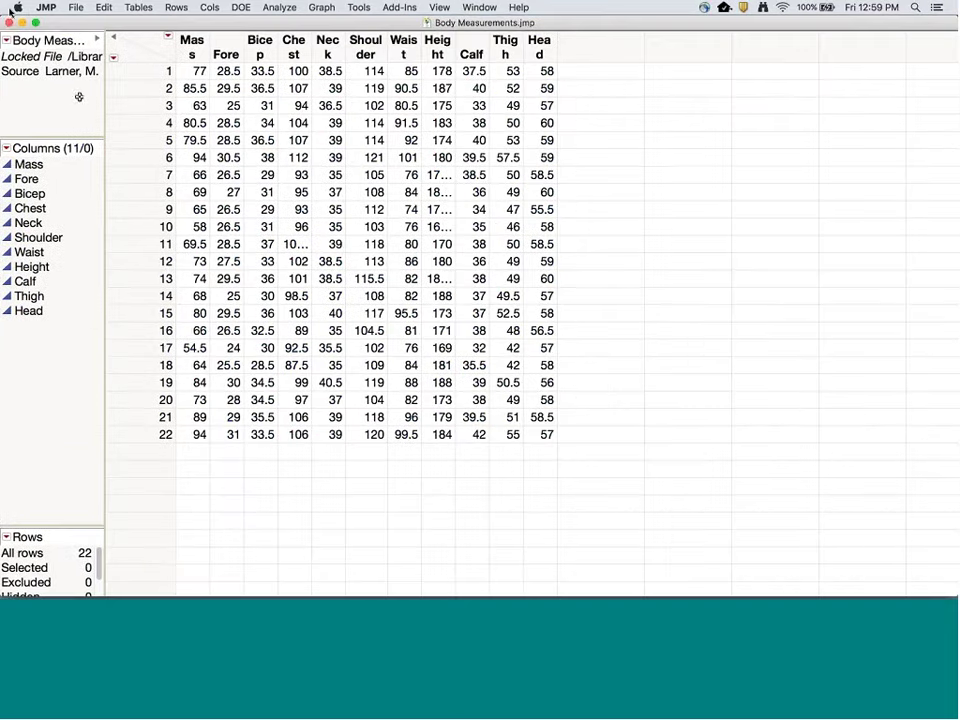
left_click(9, 24)
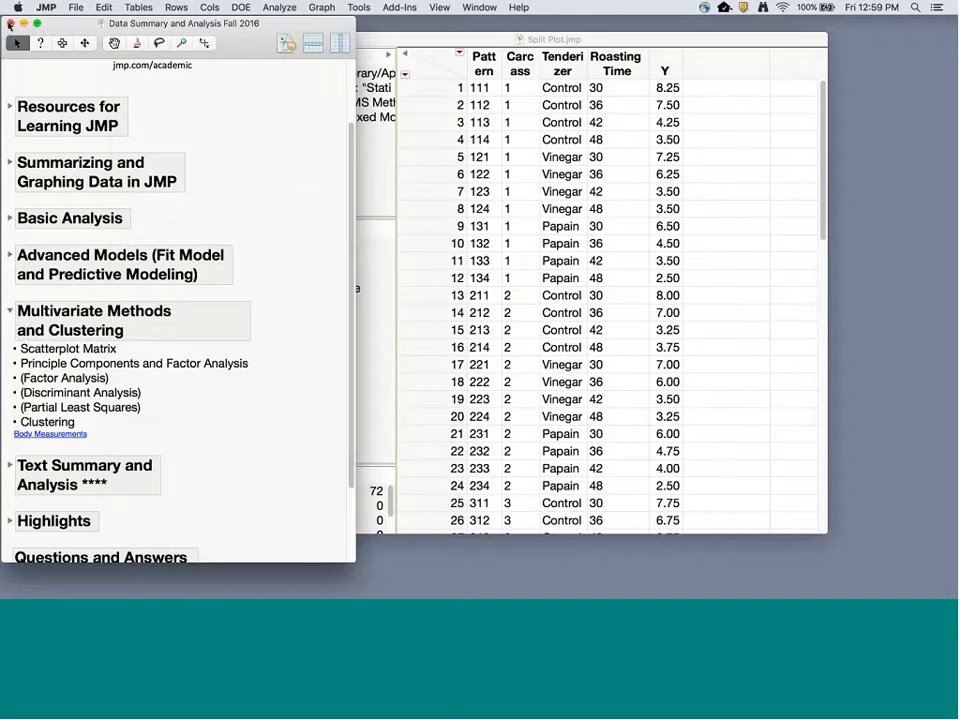
Switch the journal from Multivariate Methods and Clustering to Text Summary and Analysis, and open the Pet Survey table to view its first response in full.
left_click(9, 311)
left_click(9, 367)
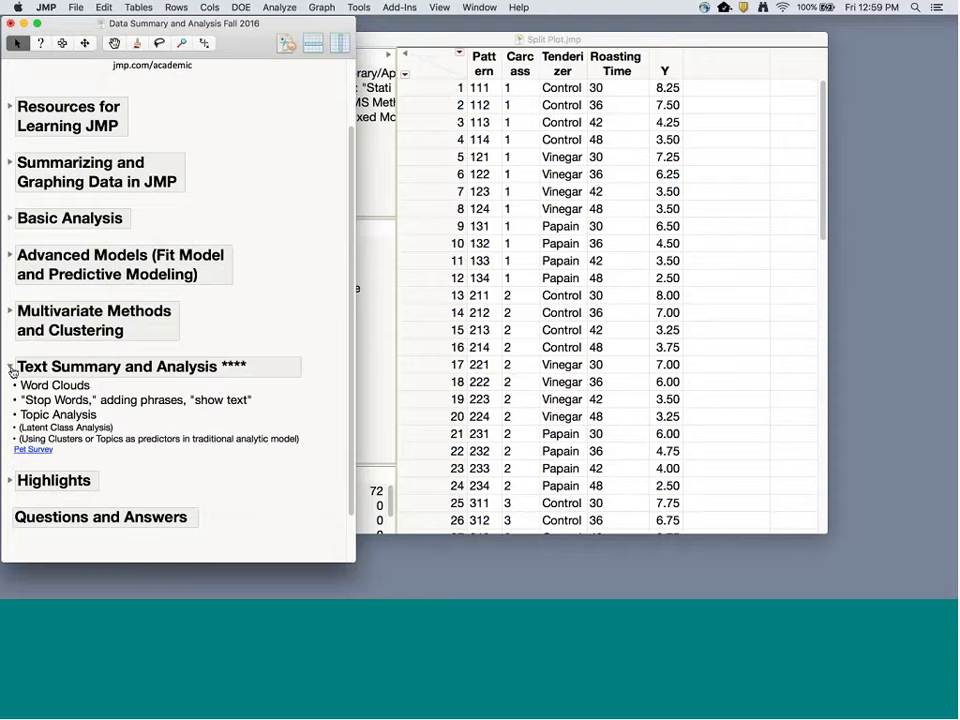
left_click(33, 450)
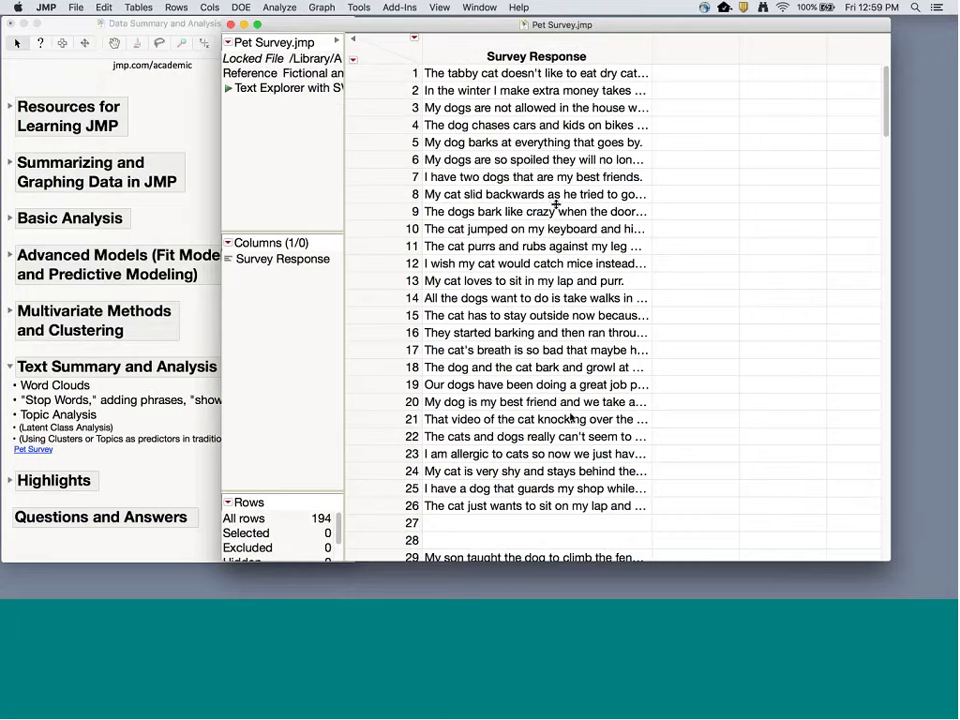
left_click(540, 73)
left_click(543, 73)
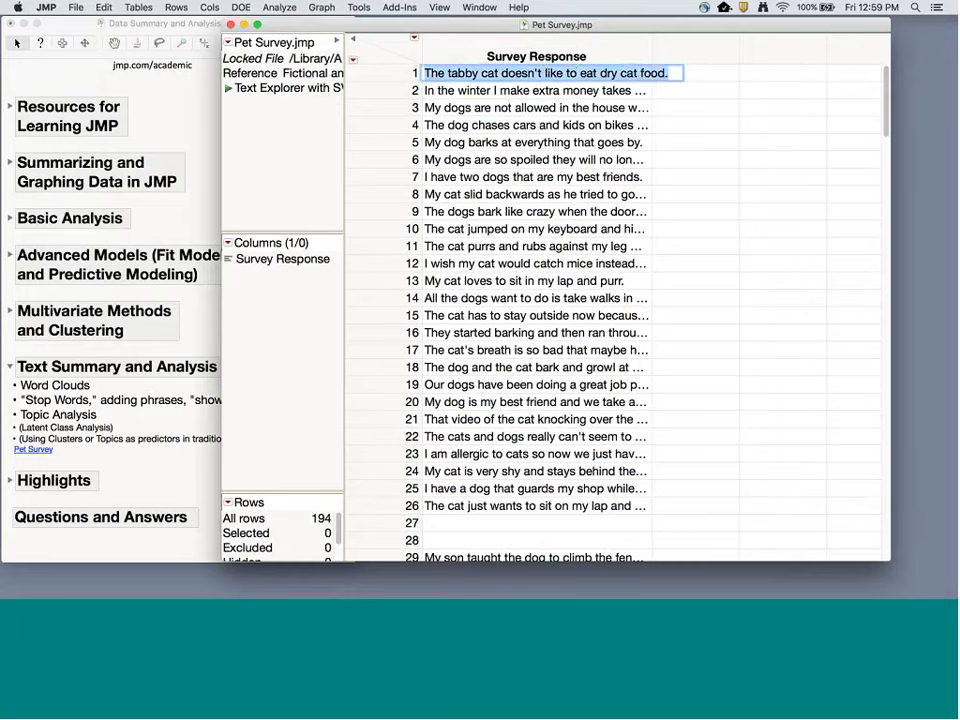
Run Text Explorer with Survey Response as the text column and No Stemming.
left_click(267, 9)
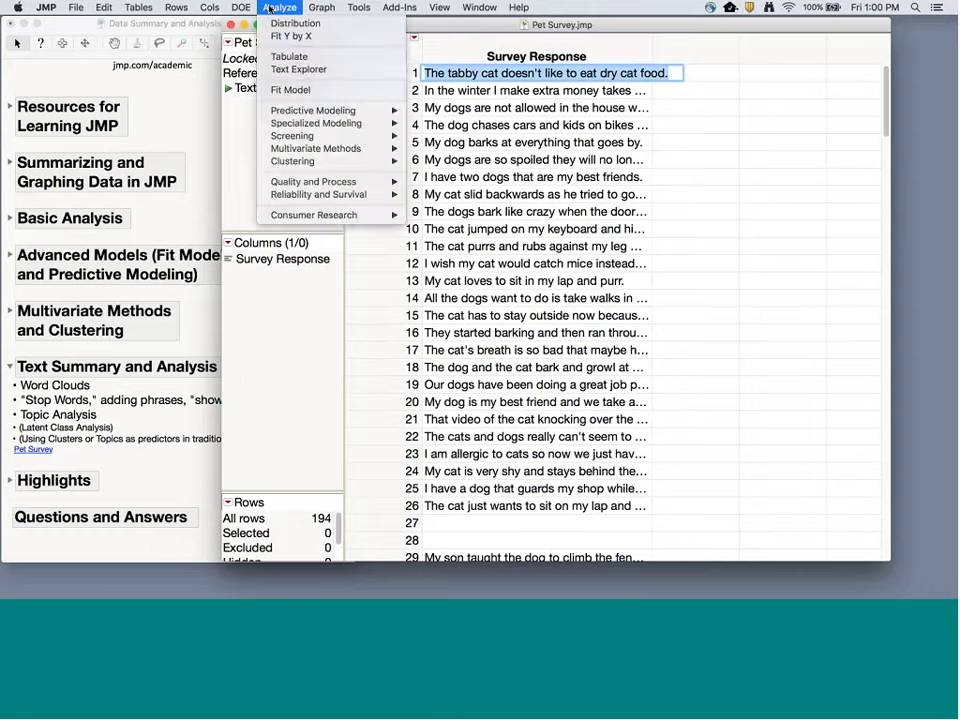
left_click(286, 68)
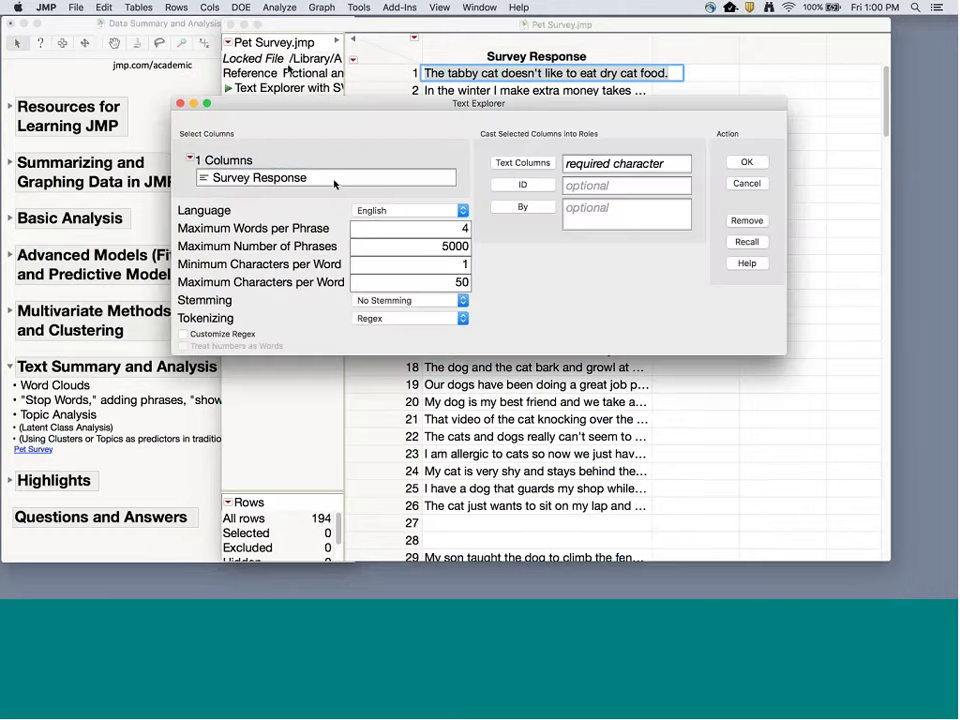
left_click(334, 180)
left_click(524, 164)
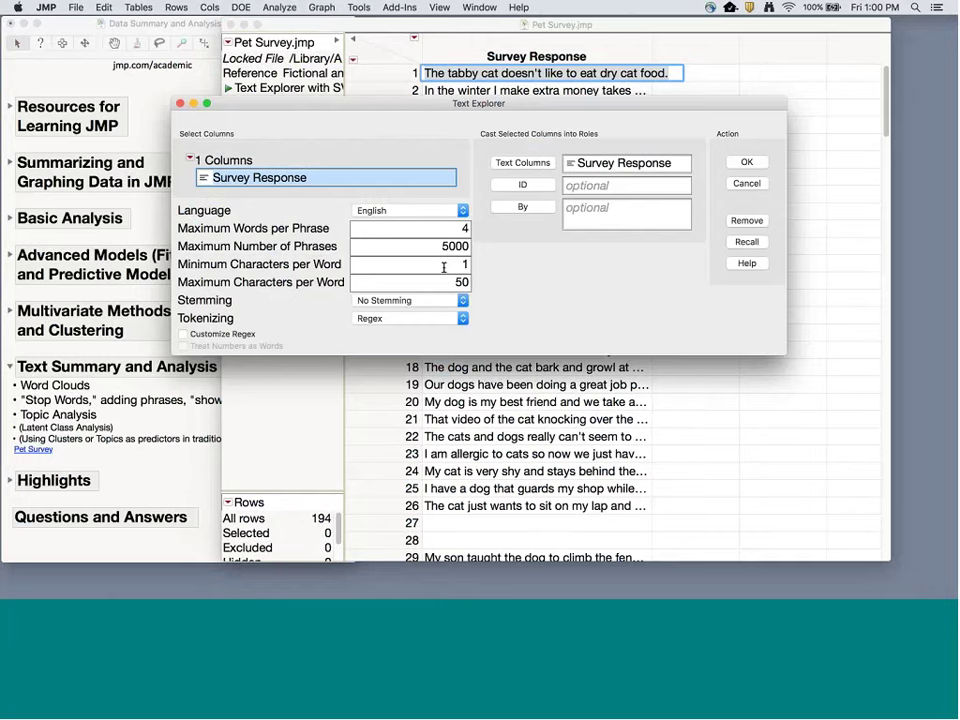
left_click(397, 300)
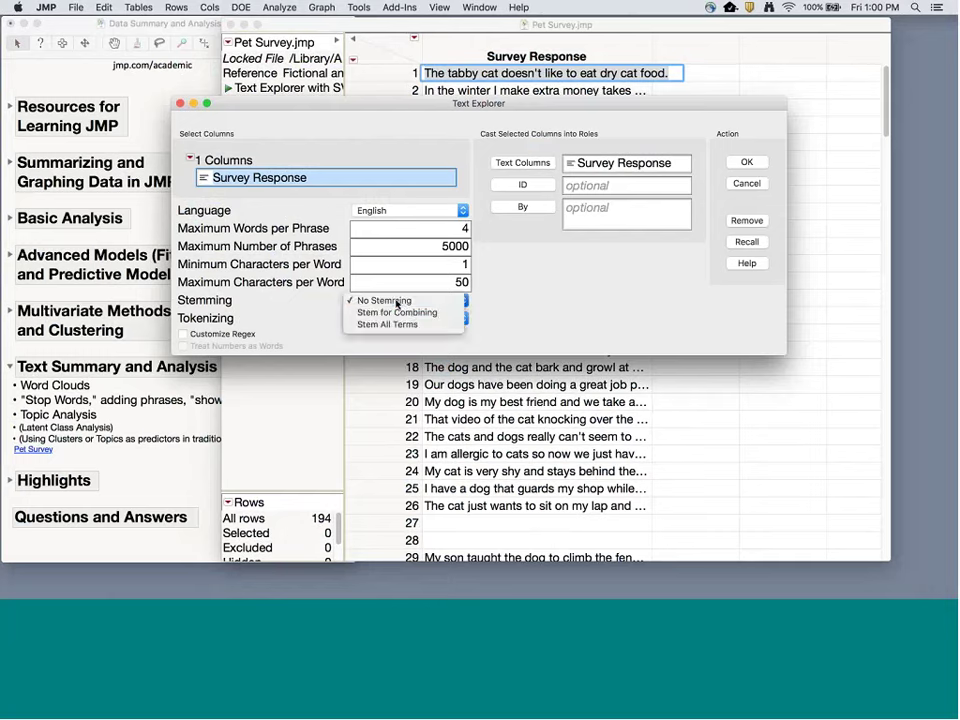
left_click(397, 302)
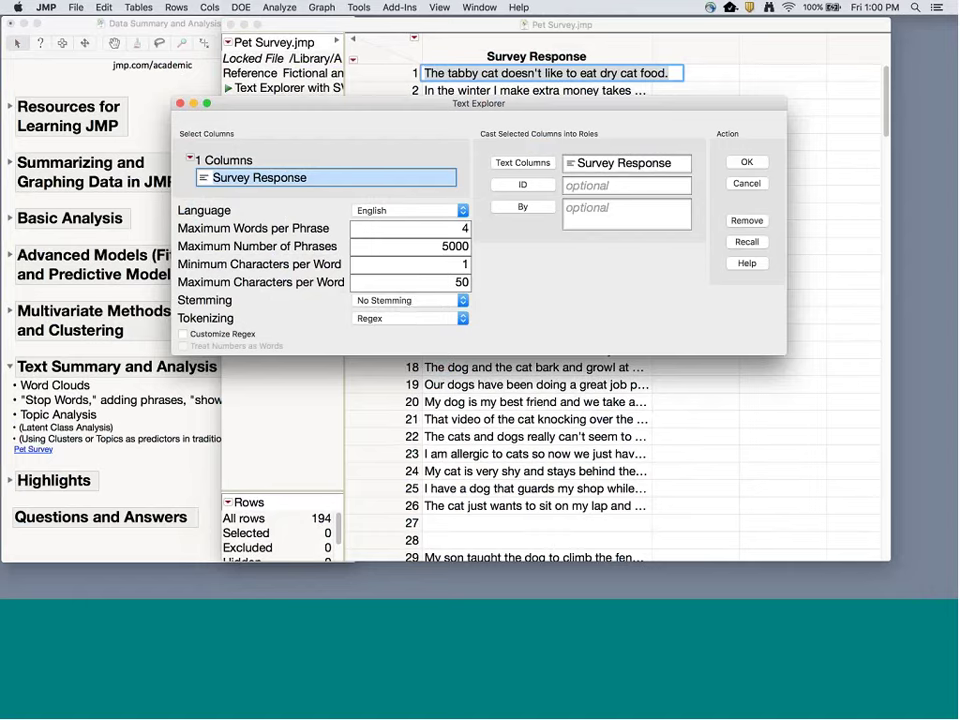
left_click(748, 163)
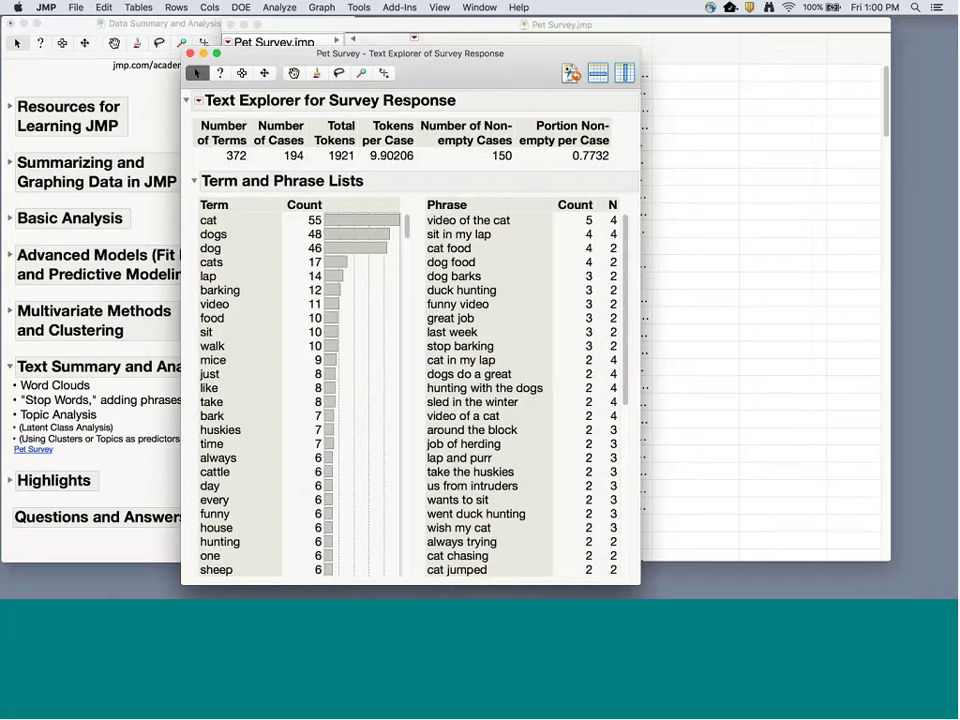
Add the listed phrases from "video of the cat" through "job of herding" to the term list.
left_click_drag(475, 221, 472, 448)
right_click(471, 421)
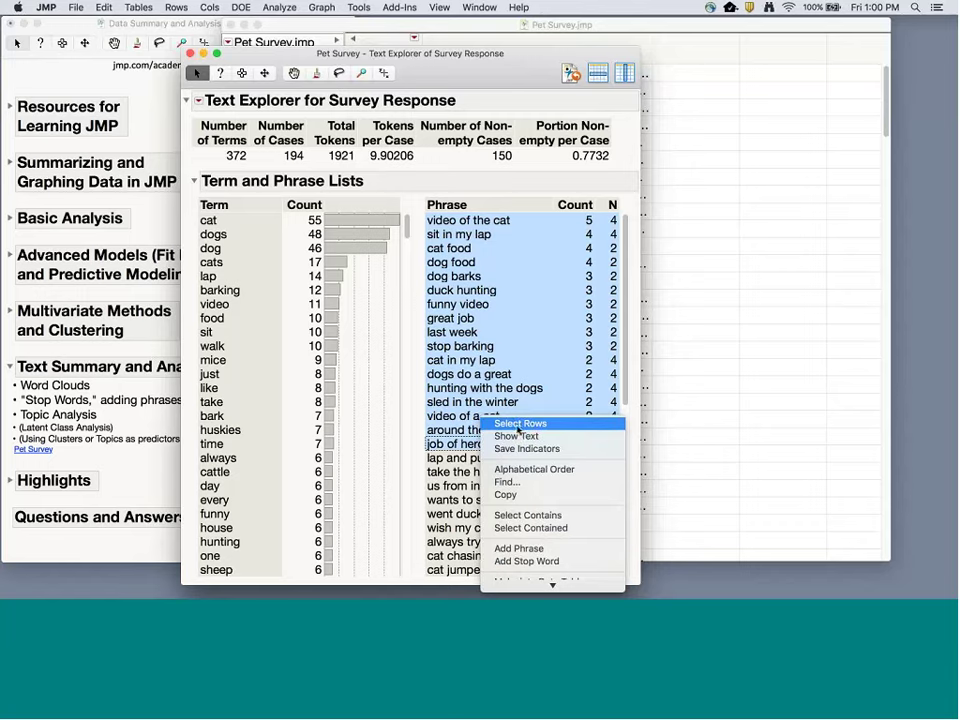
left_click(519, 549)
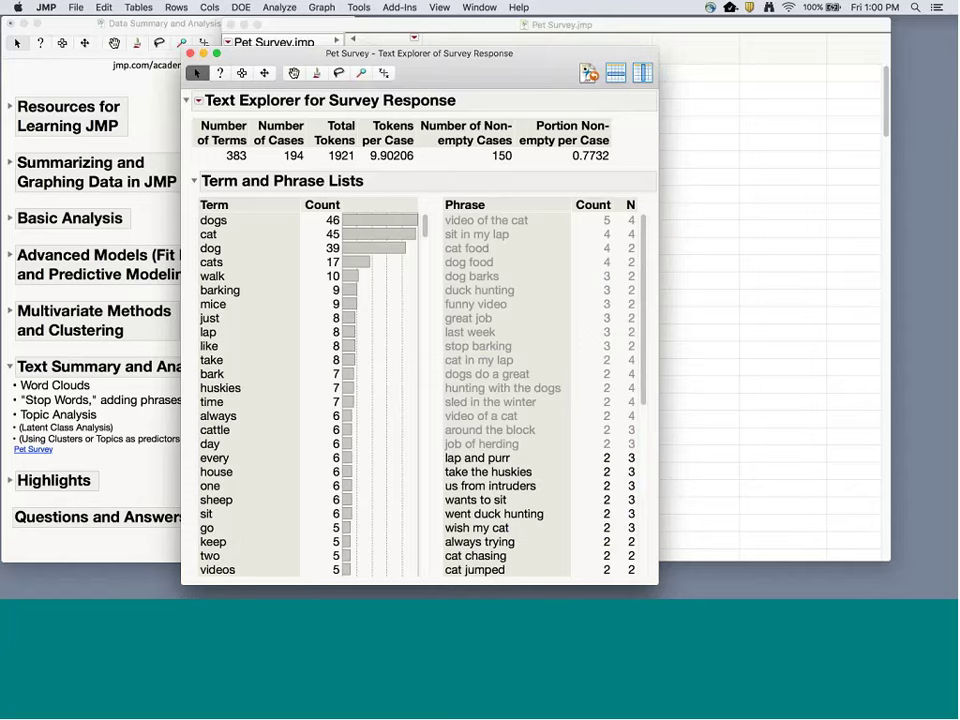
Make the term "one" a stop word in the Text Explorer report.
right_click(213, 485)
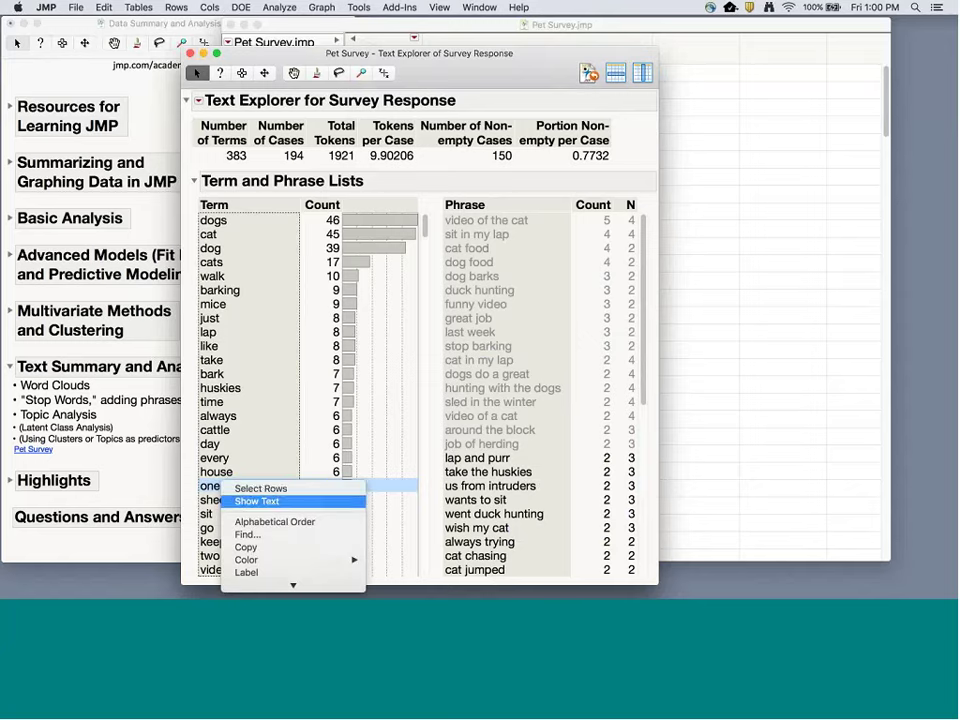
mouse_move(293, 585)
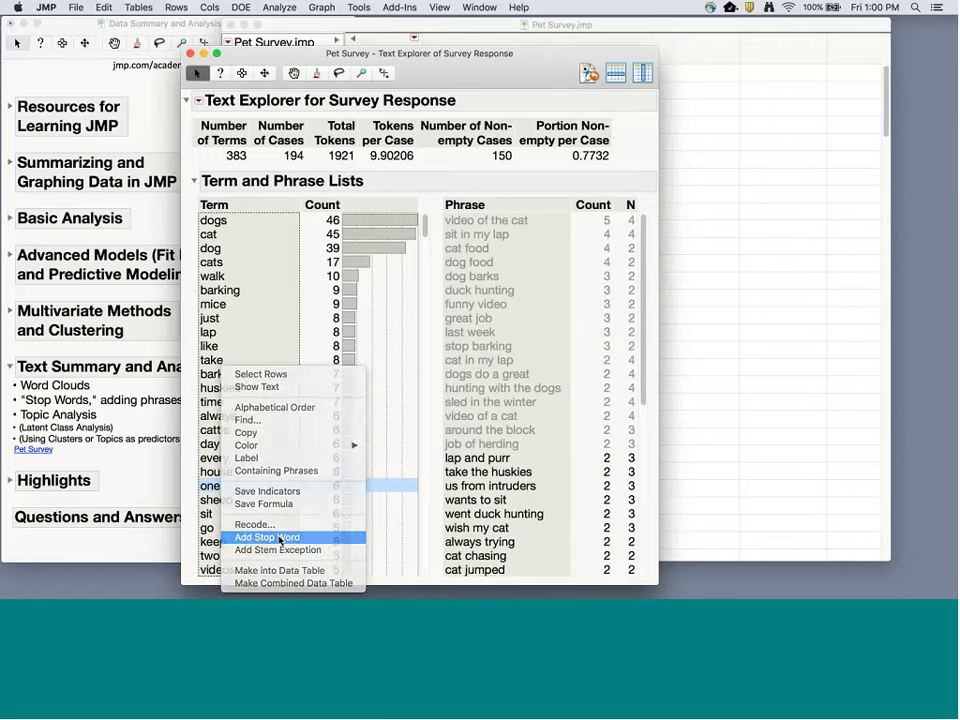
left_click(281, 538)
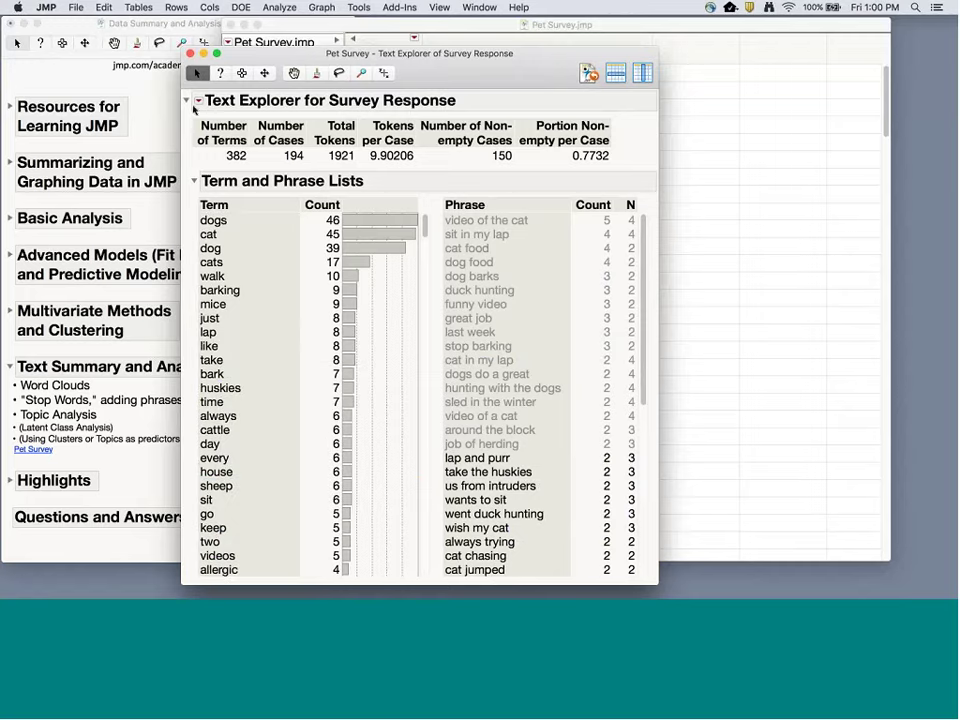
Show the word cloud in the Text Explorer report.
left_click(199, 101)
mouse_move(257, 101)
left_click(409, 108)
scroll(507, 438, "down", 2)
scroll(600, 375, "down", 3)
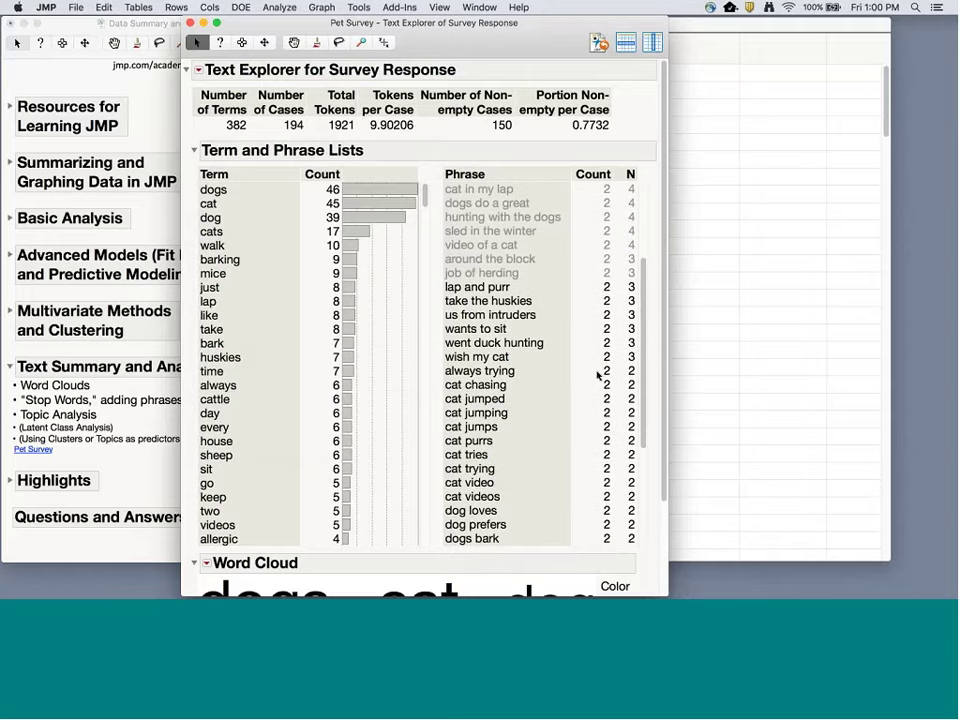
scroll(447, 474, "down", 4)
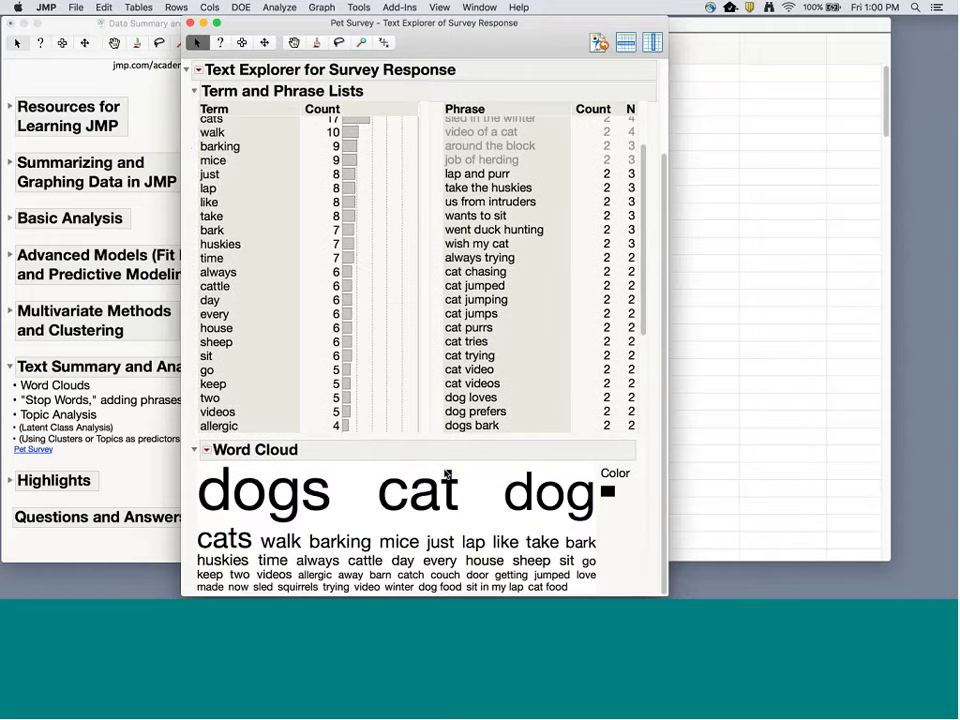
Change the word cloud's layout to Centered.
left_click(206, 450)
mouse_move(250, 459)
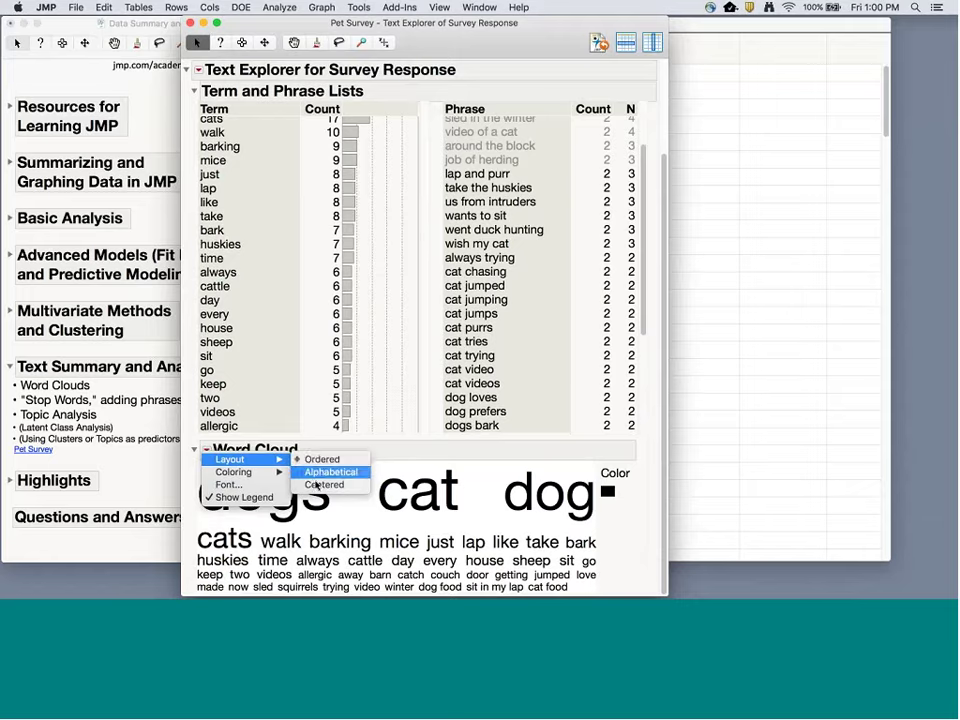
left_click(322, 484)
scroll(600, 490, "down", 2)
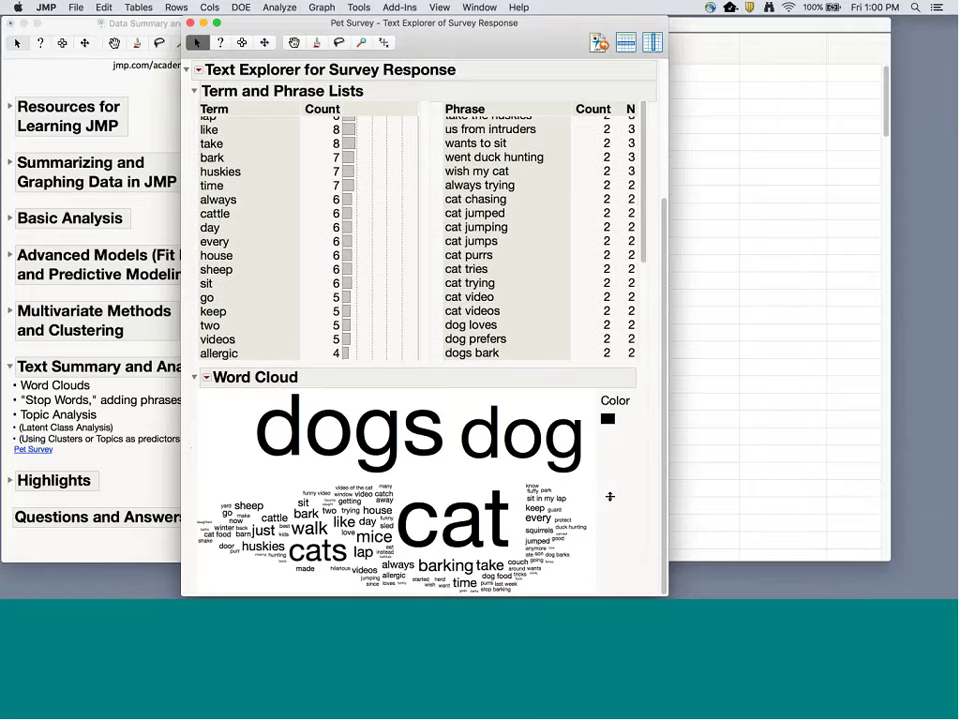
Recolor the word cloud's terms orange through the fill color of its legend marker.
double_click(607, 419)
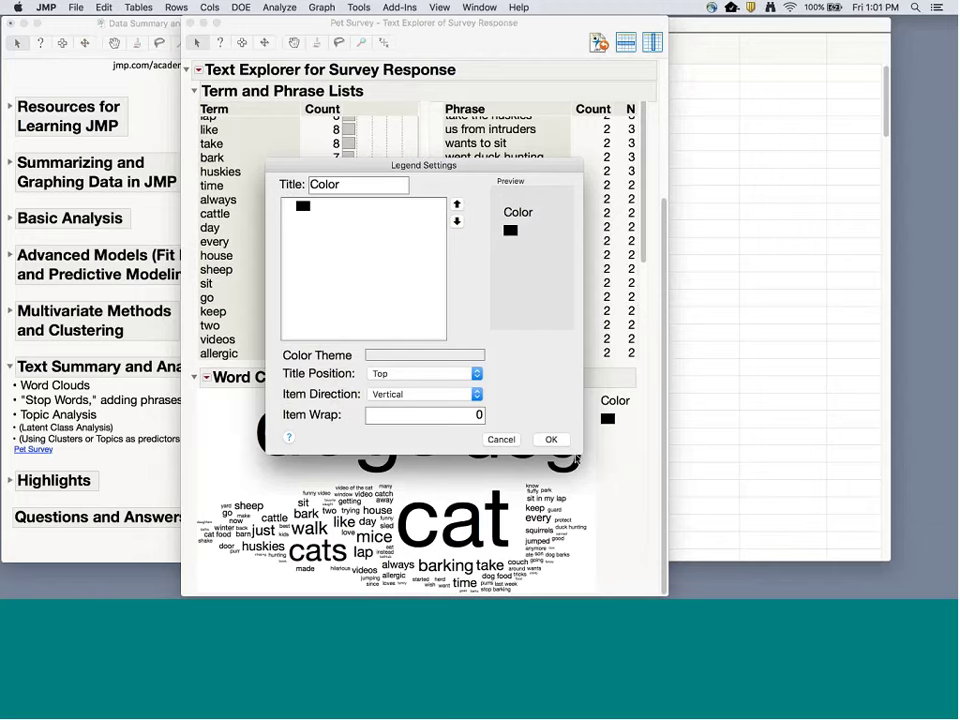
left_click(501, 439)
right_click(607, 419)
mouse_move(633, 428)
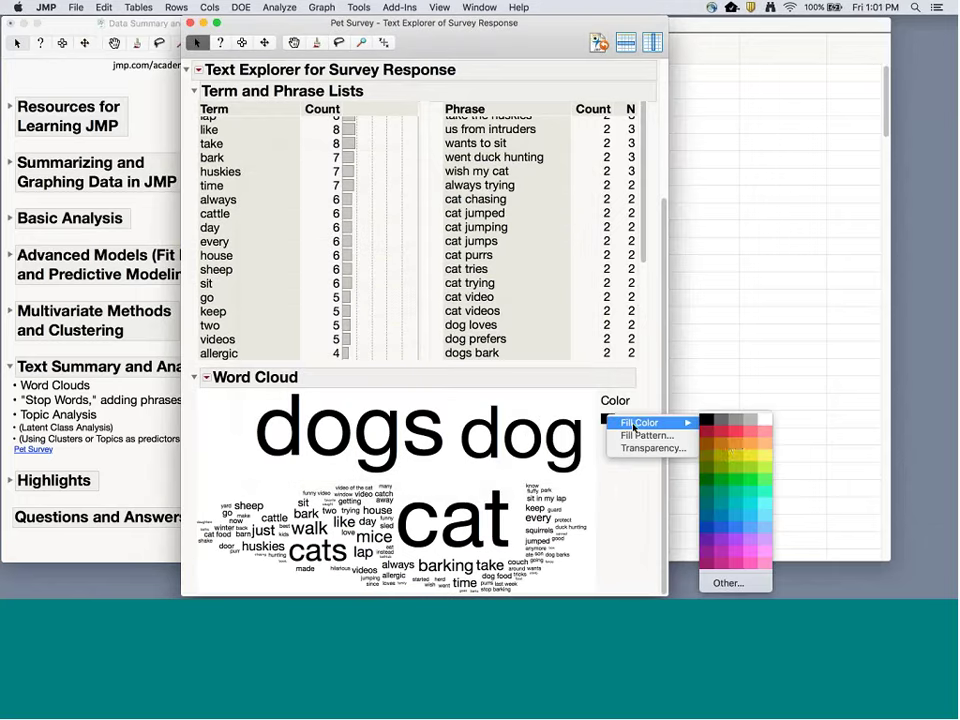
left_click(733, 447)
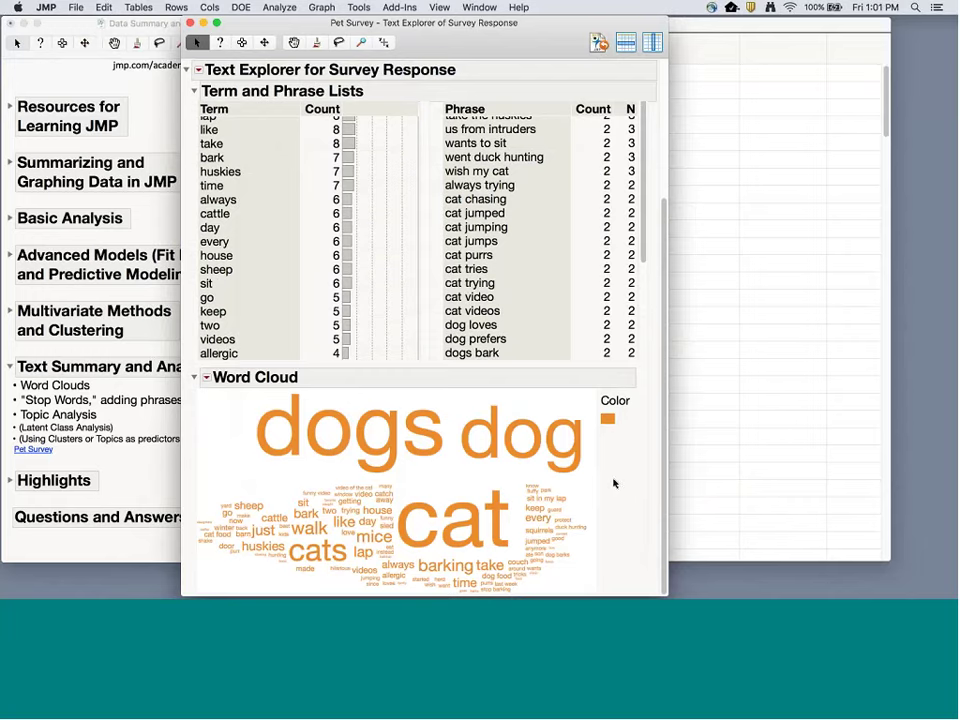
Review Text Explorer's further analysis and save options, and close the report.
left_click(198, 70)
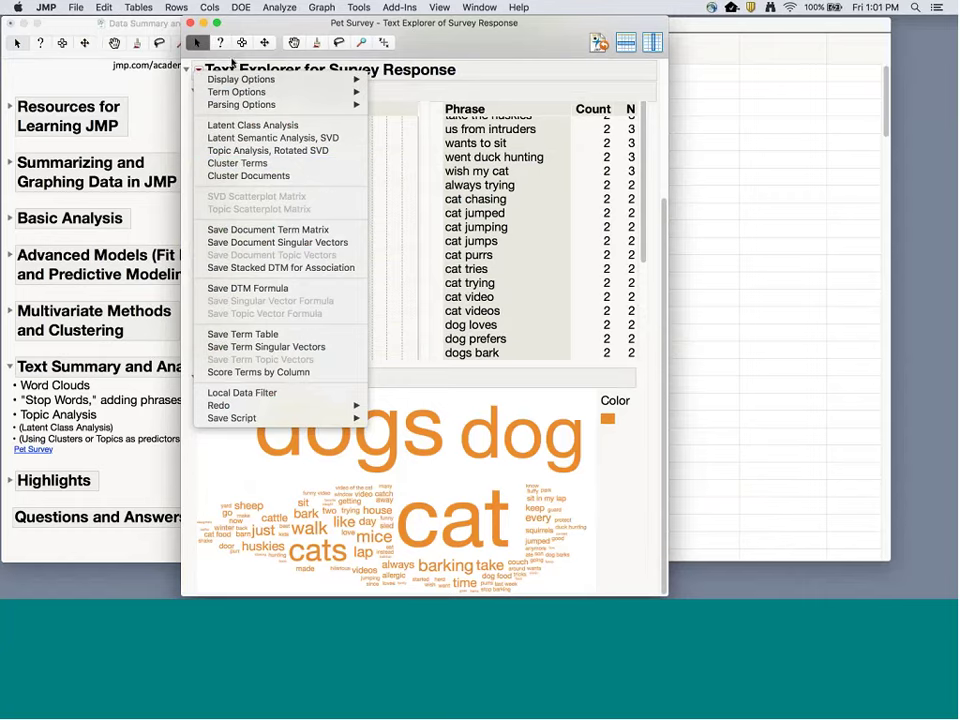
left_click(469, 73)
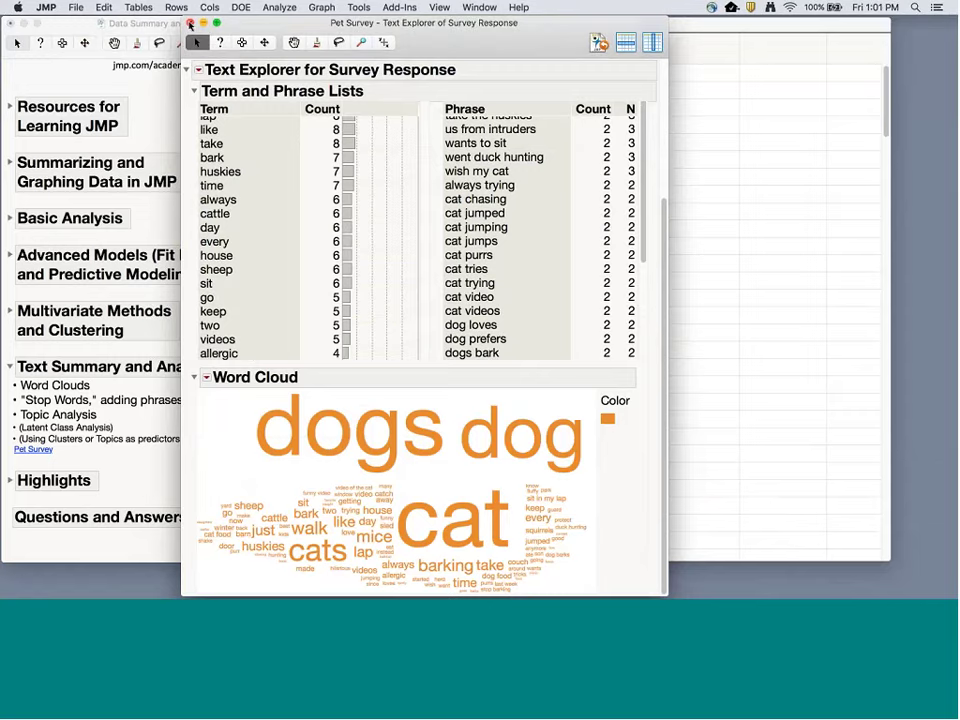
left_click(190, 22)
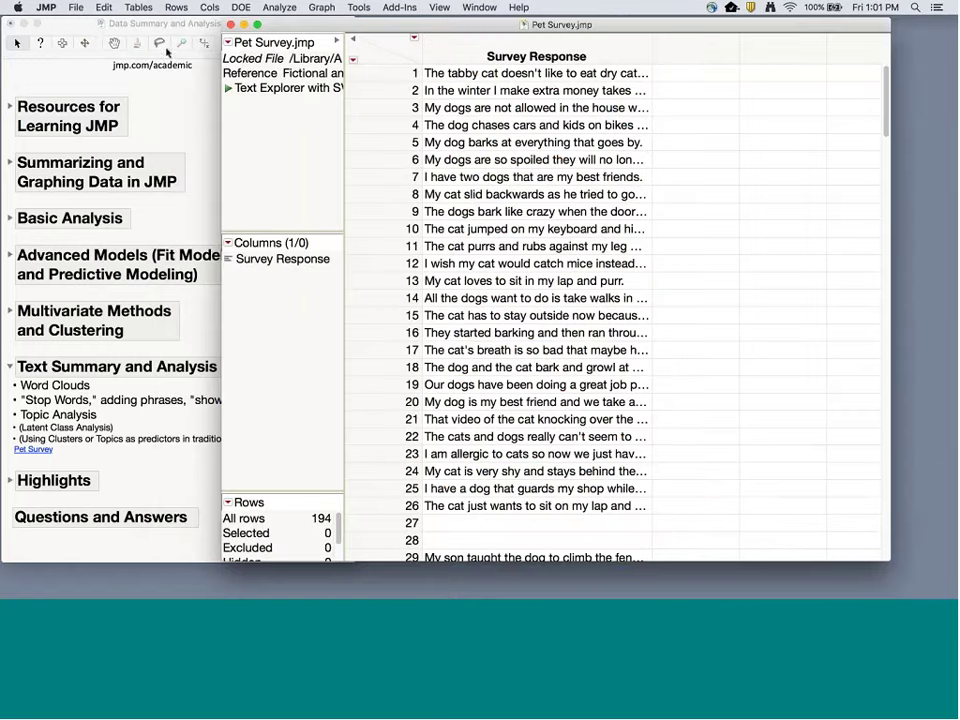